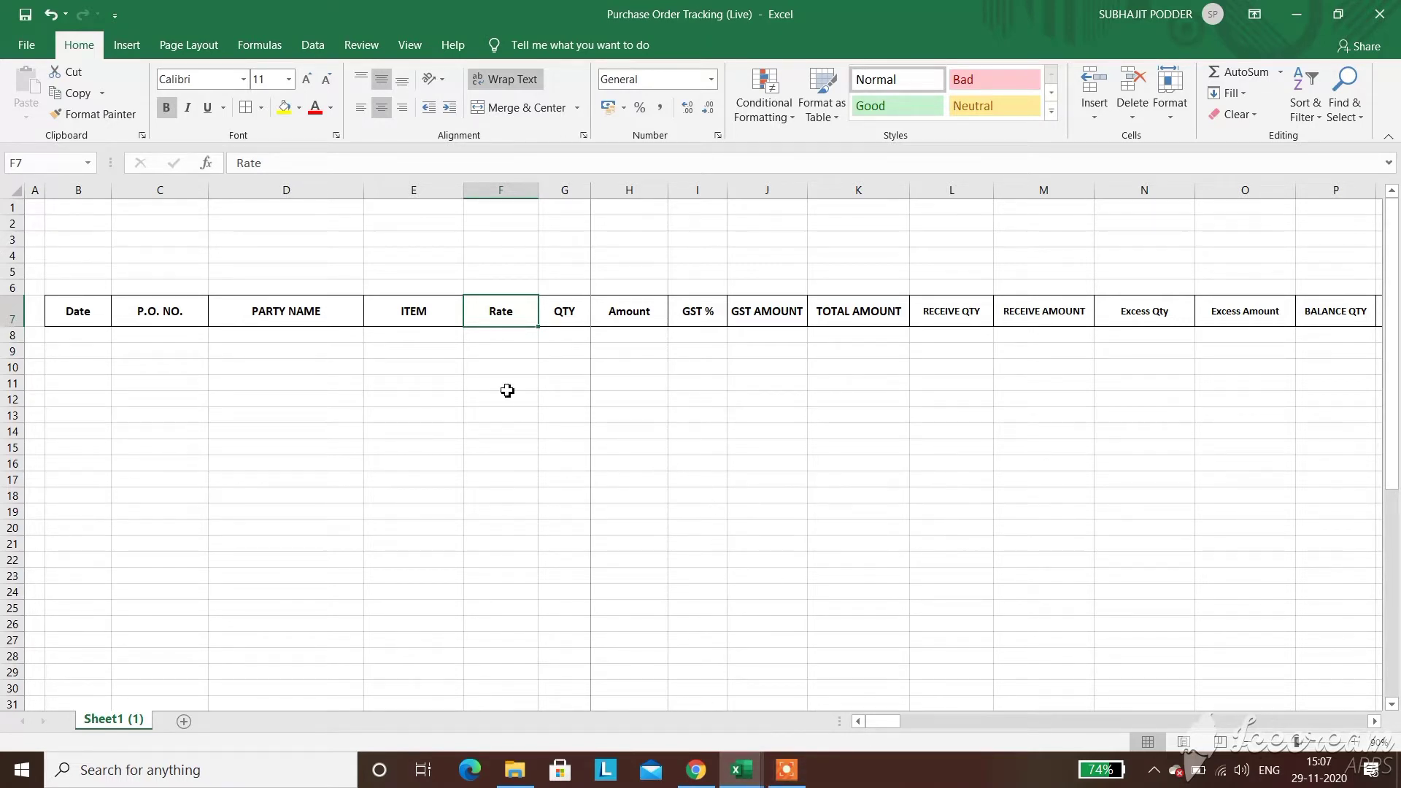
Review the order headers from ITEM through TOTAL AMOUNT in row 7 of the tracking sheet
left_click(441, 312)
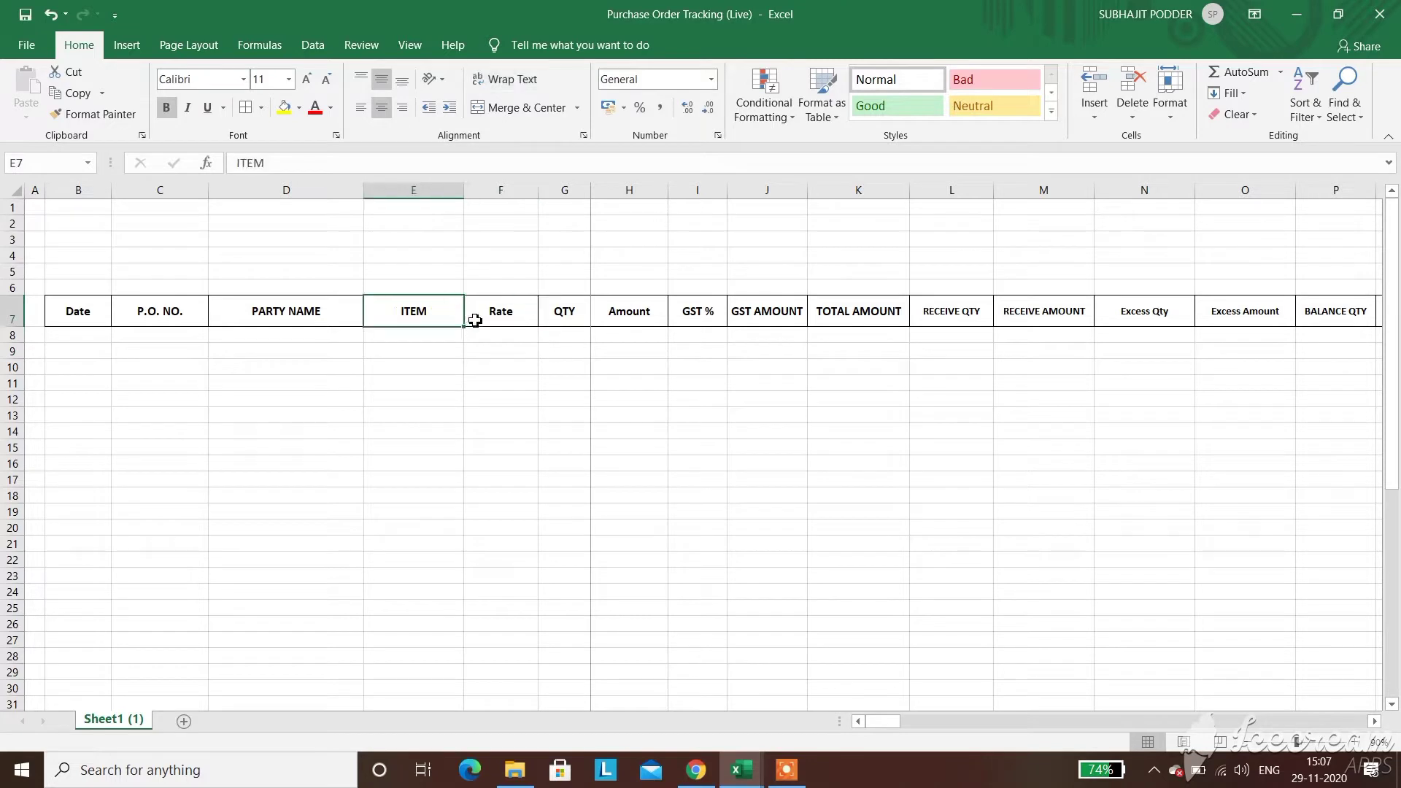
left_click(471, 317)
left_click_drag(565, 314, 903, 316)
left_click(467, 403)
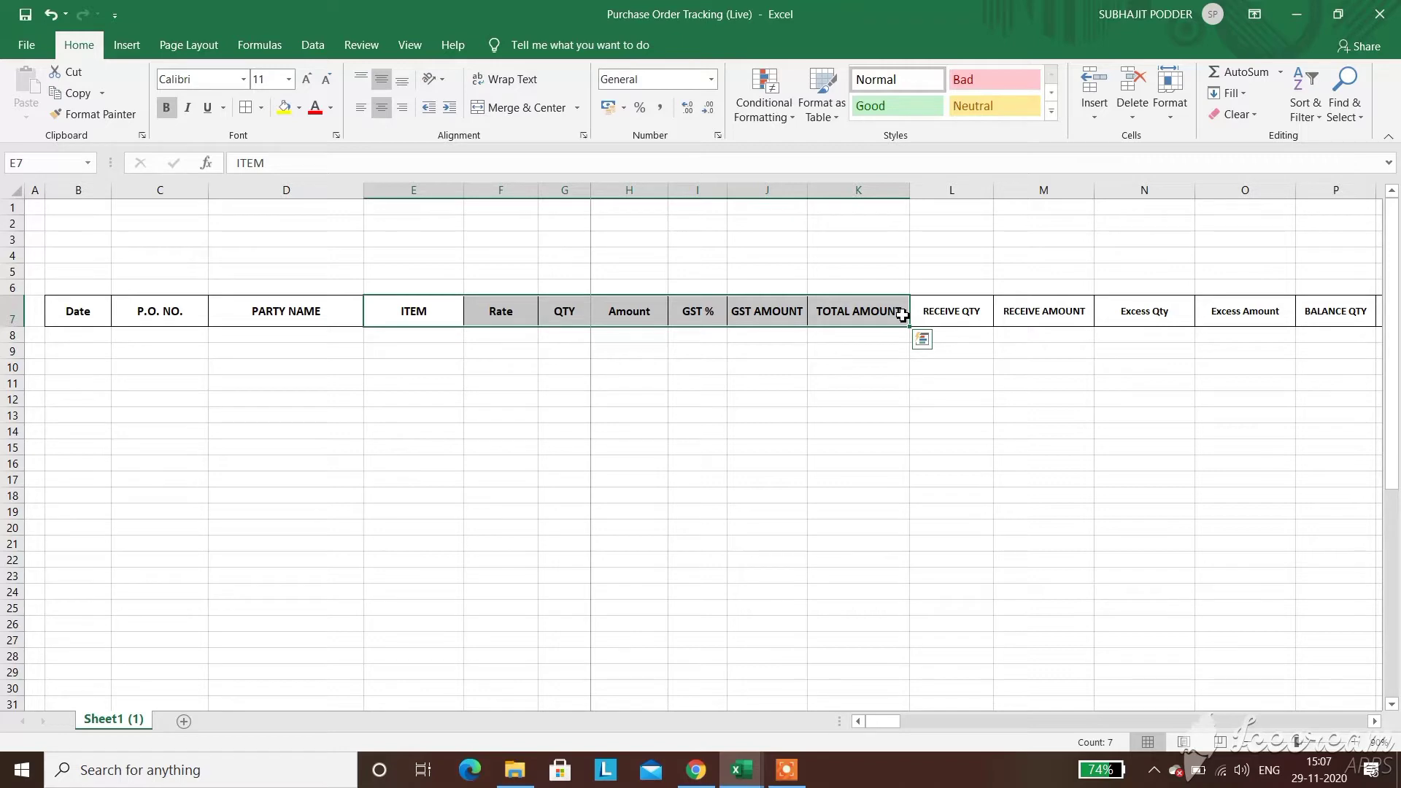
Switch to the Purchase Order Tracking workbook and review the header row of the PARTY 1 item table on Sheet3
left_click(754, 776)
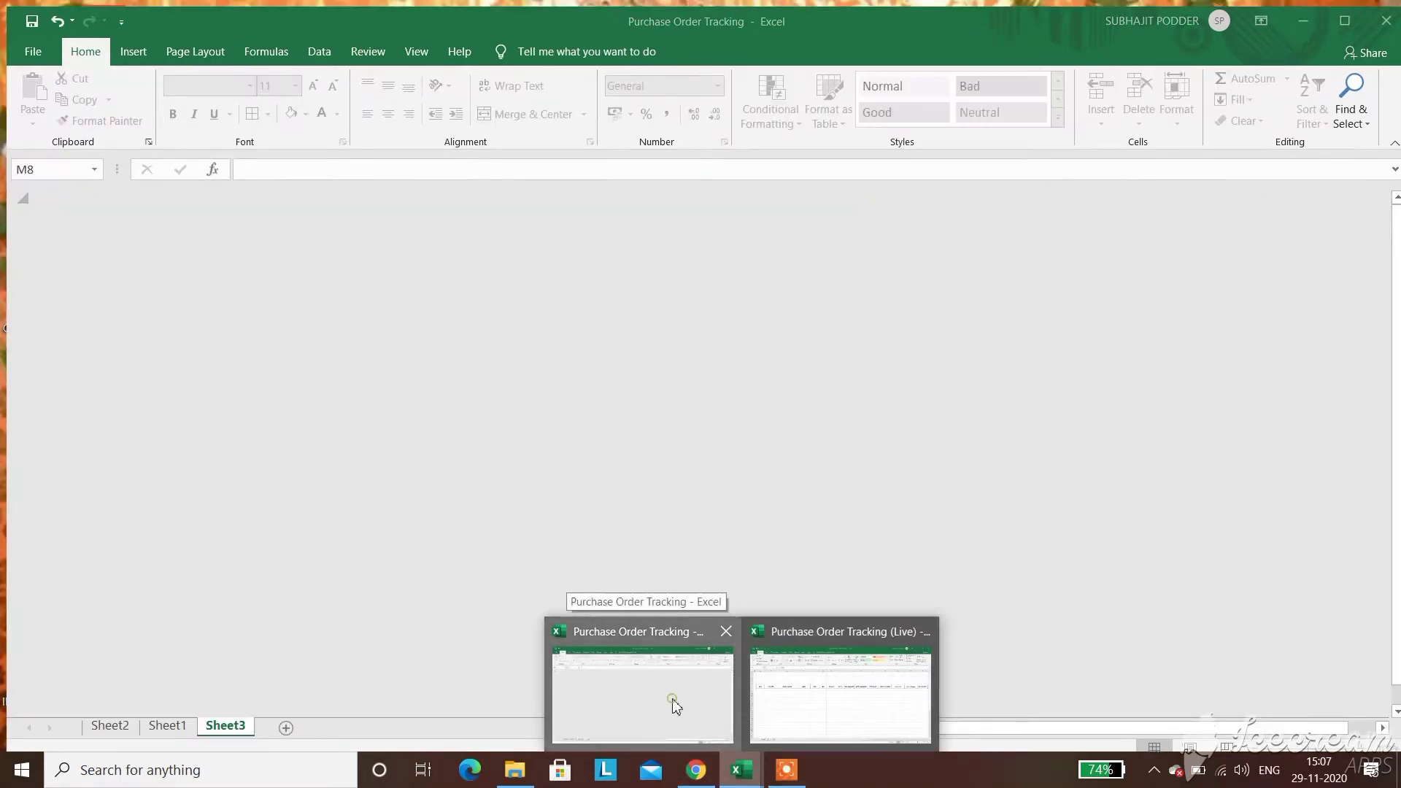
left_click(672, 699)
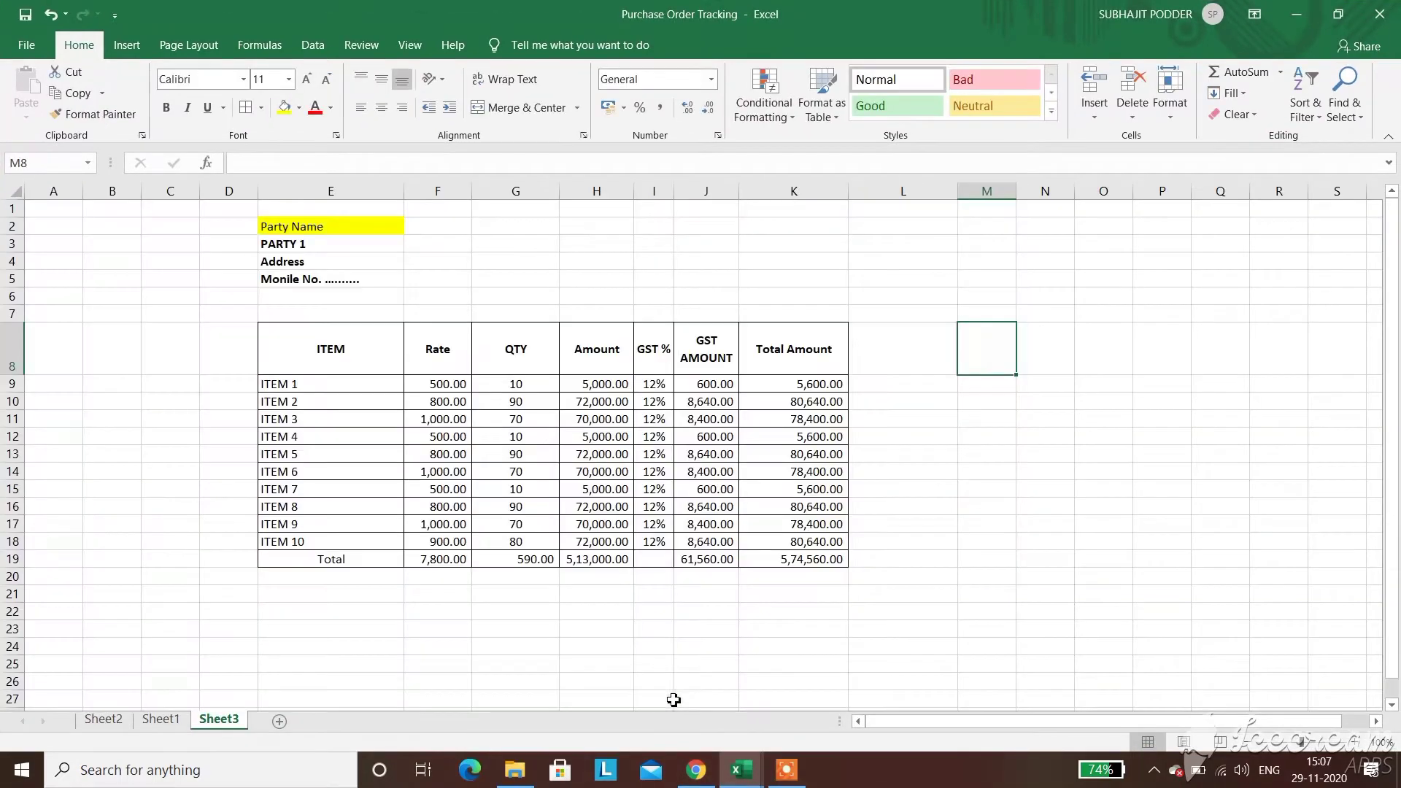
left_click(617, 626)
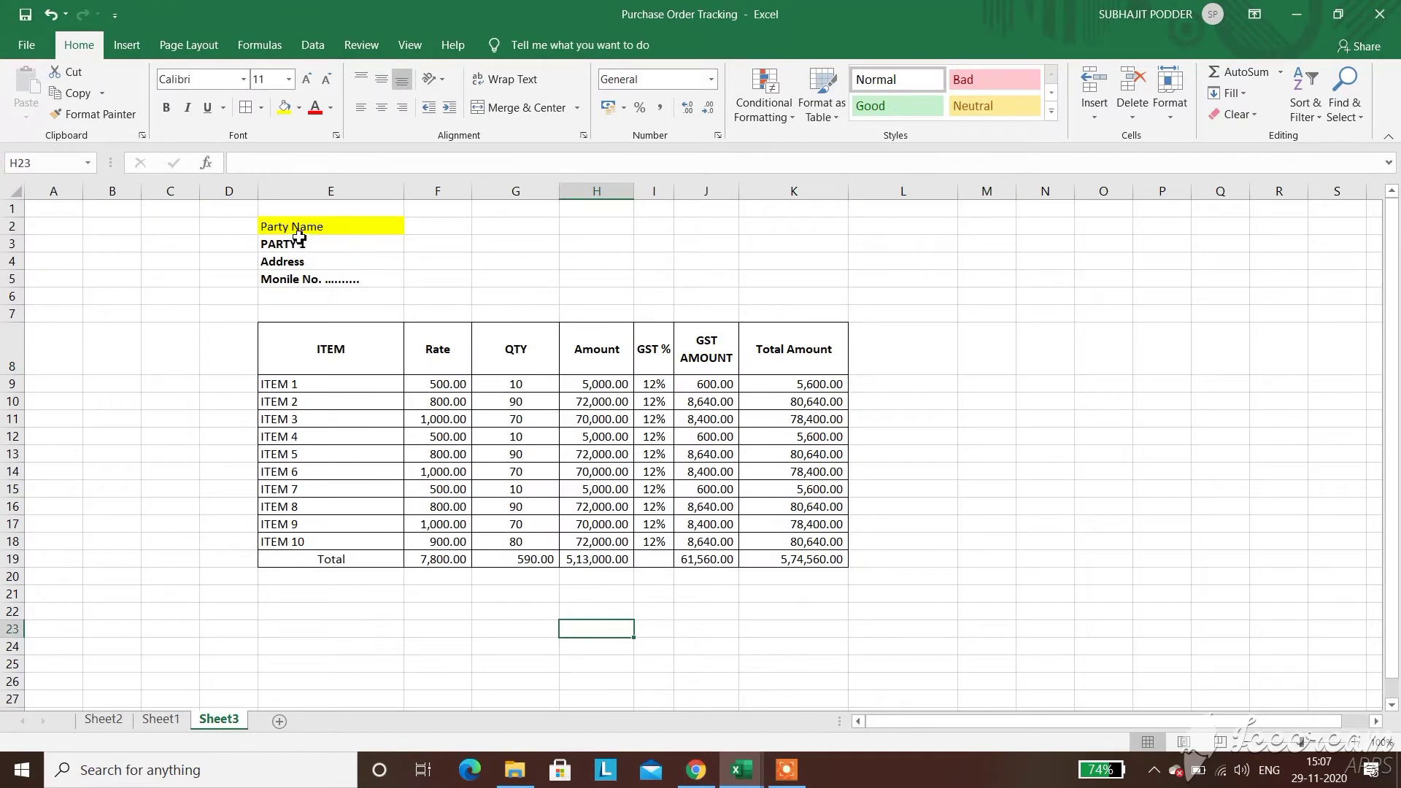
left_click(344, 348)
left_click_drag(432, 349, 839, 357)
left_click(863, 357)
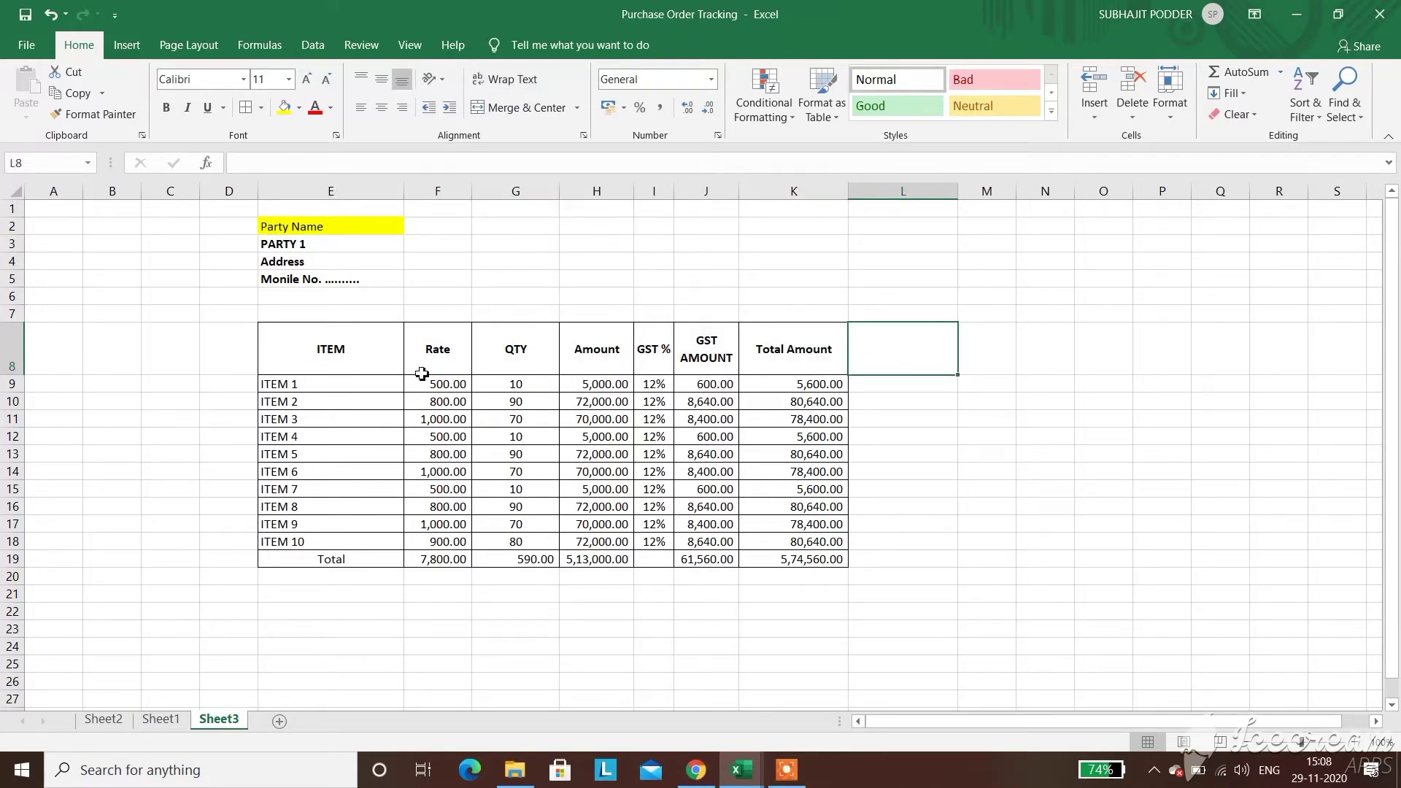
Copy the ITEM 1 to ITEM 10 rows (E9:K18) into the Purchase Order Tracking (Live) workbook, starting at cell E8
left_click_drag(330, 380, 808, 544)
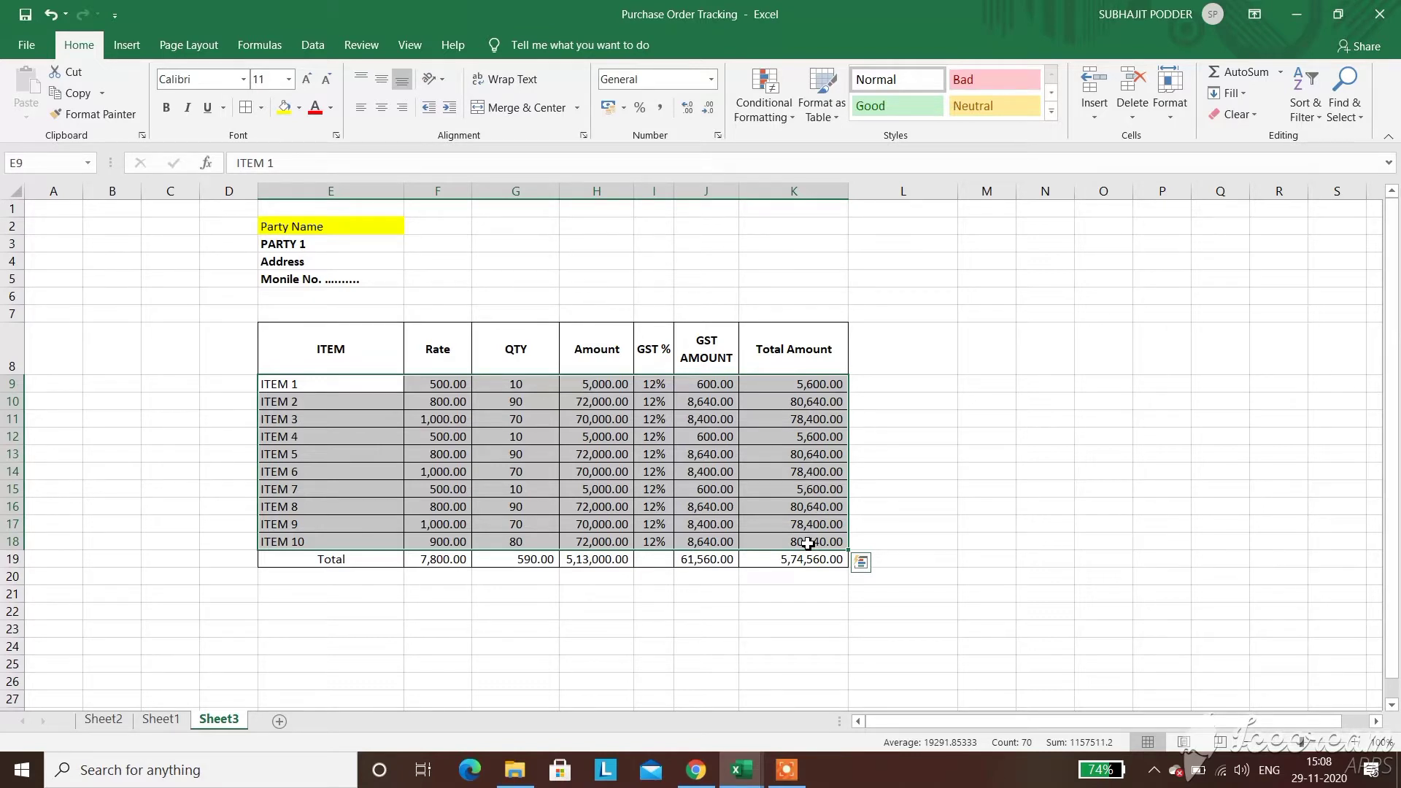
key("ctrl+c")
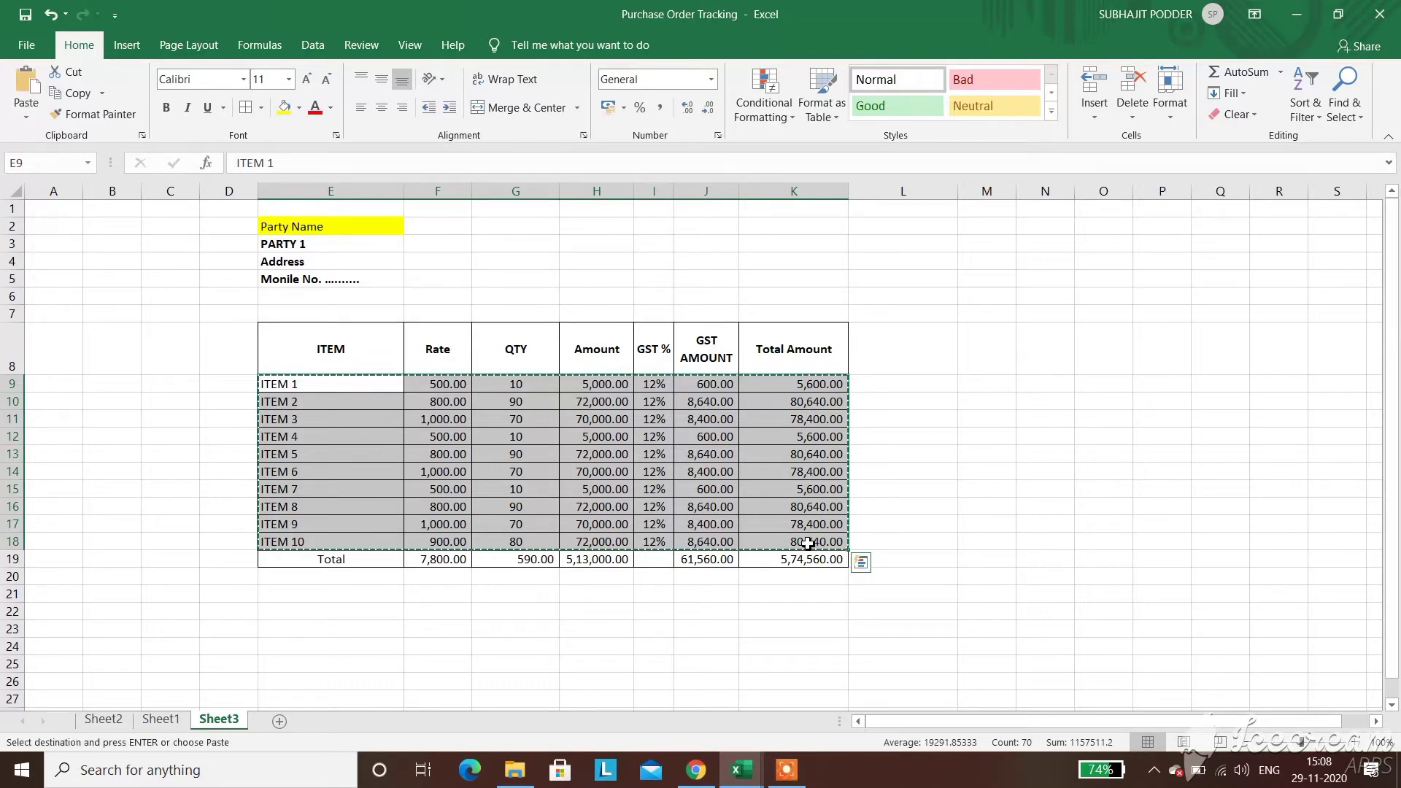
left_click(749, 778)
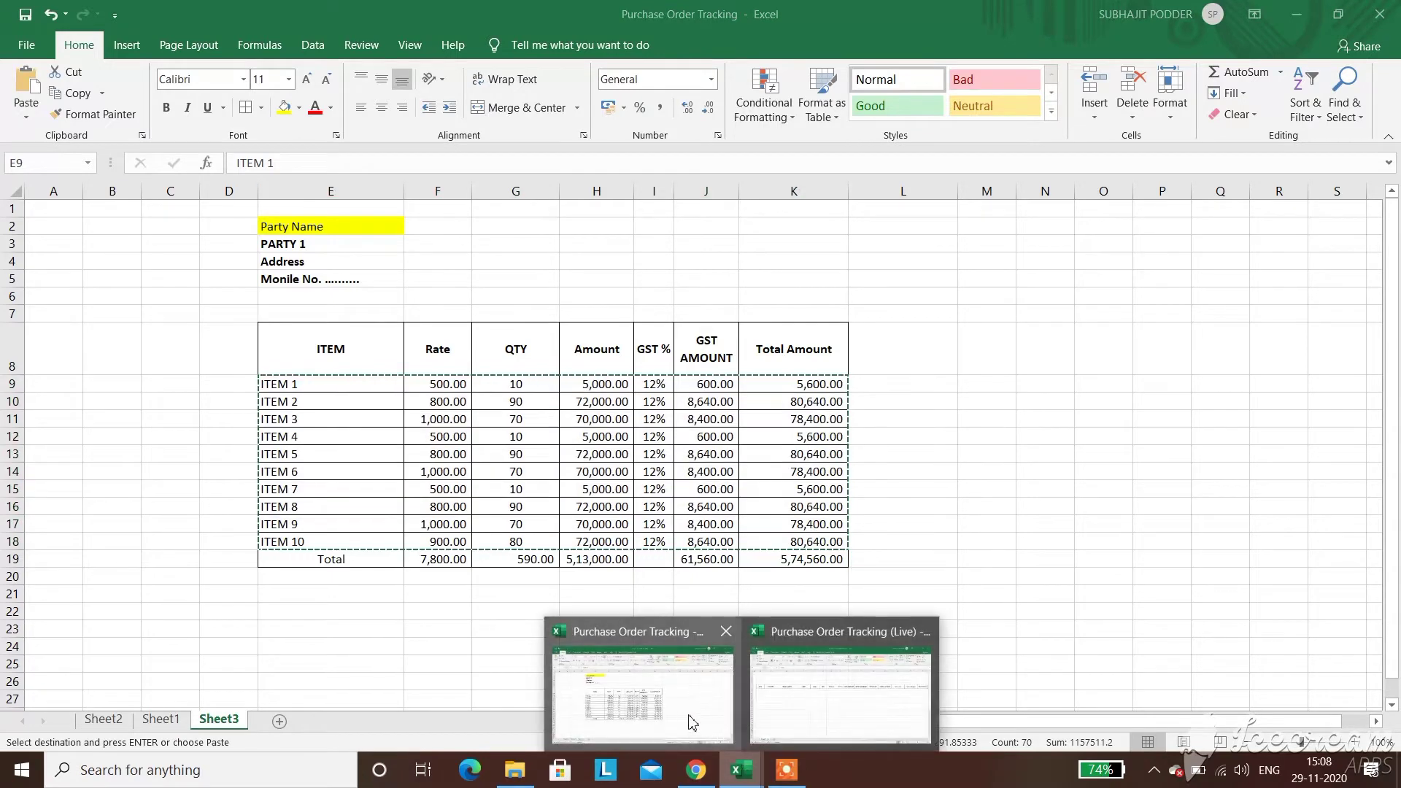
left_click(833, 693)
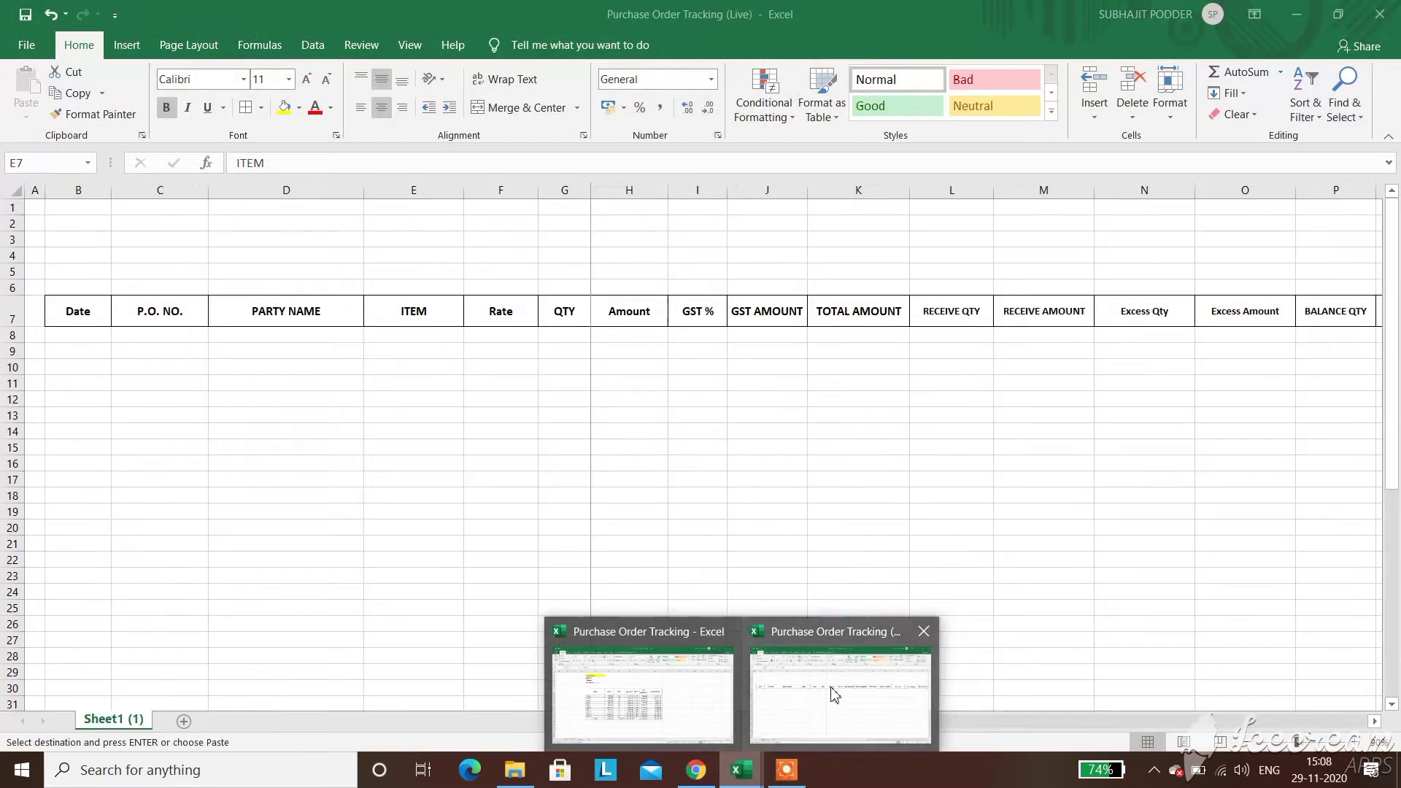
left_click(434, 334)
key("Return")
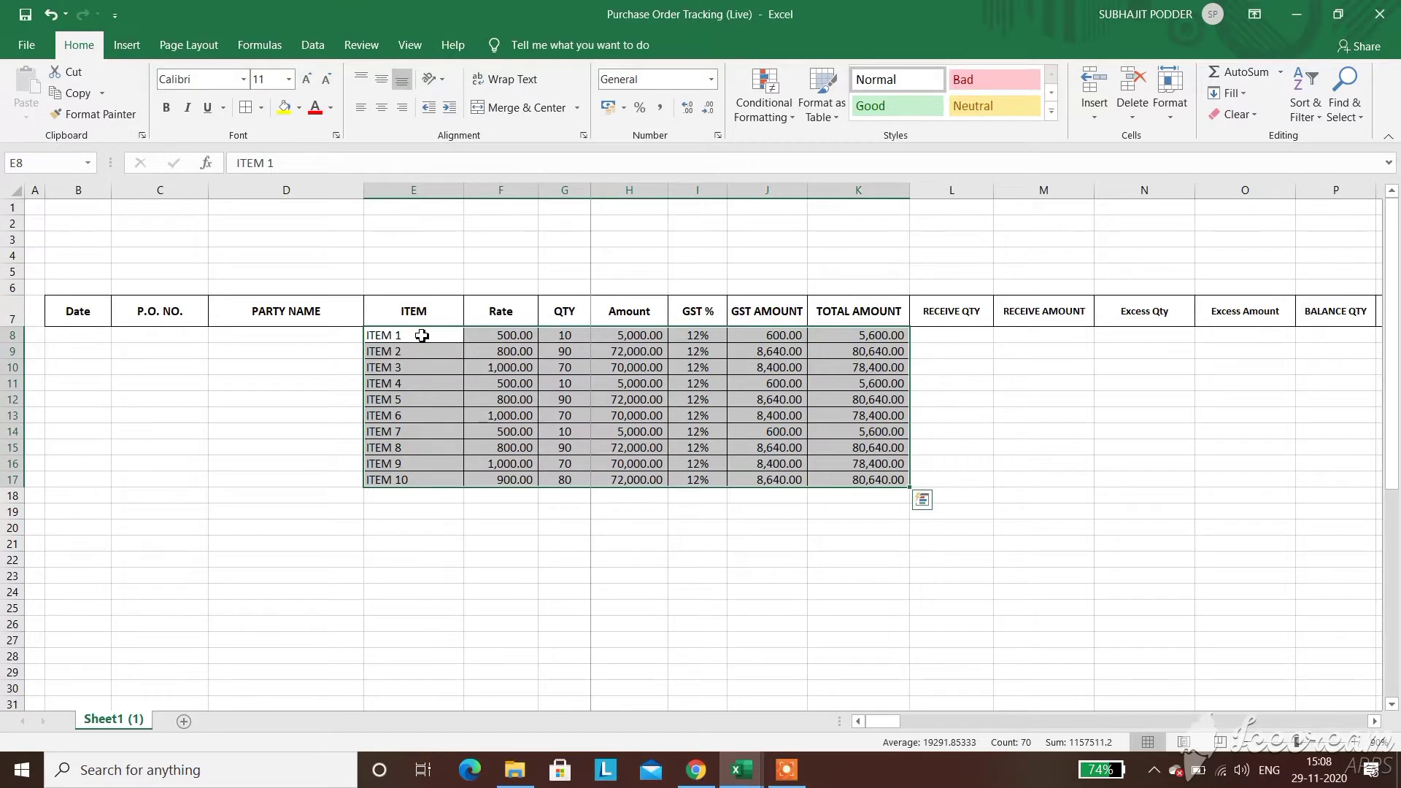
Enter Party 1 as the party name for the first item row, in cell D8
left_click(332, 332)
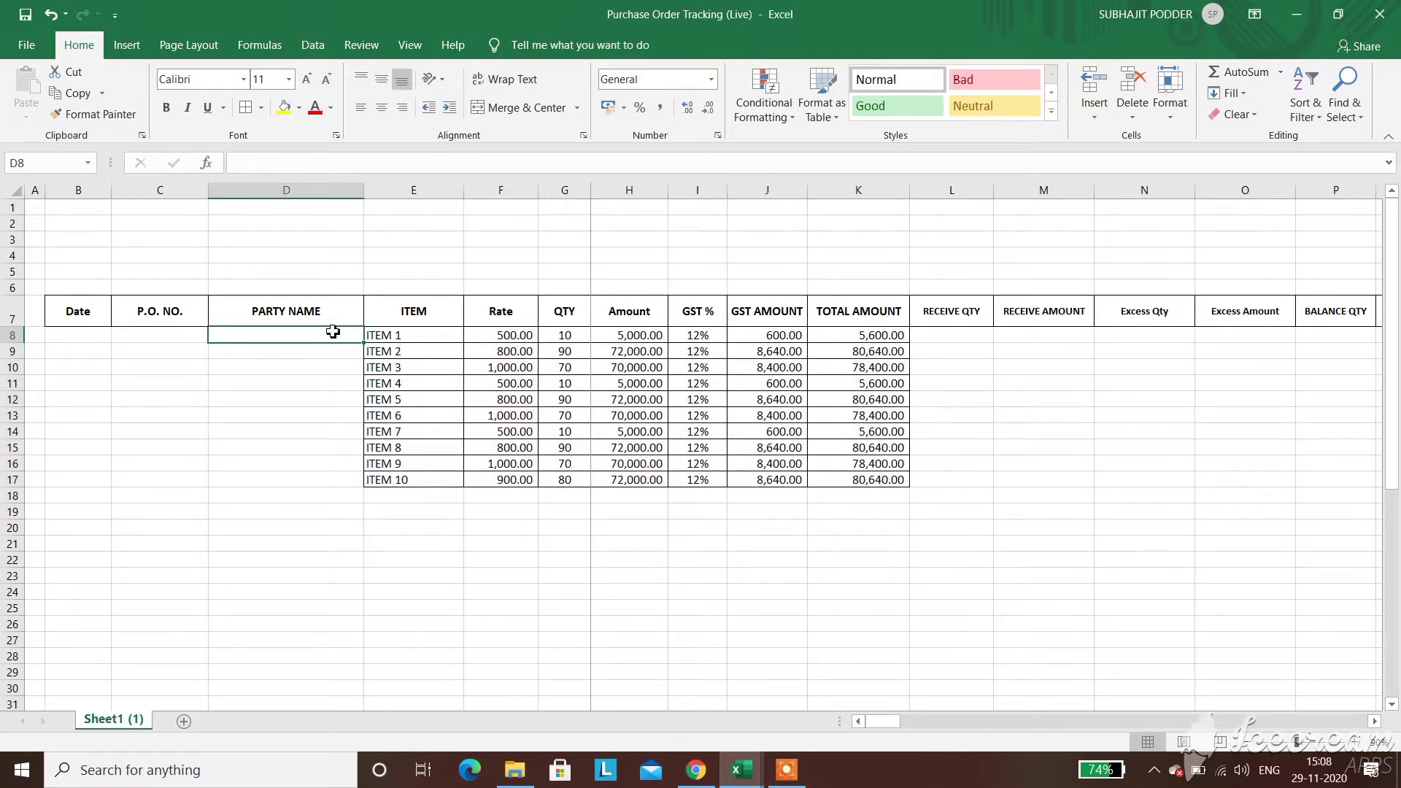
key("Caps_Lock")
key("Caps_Lock")
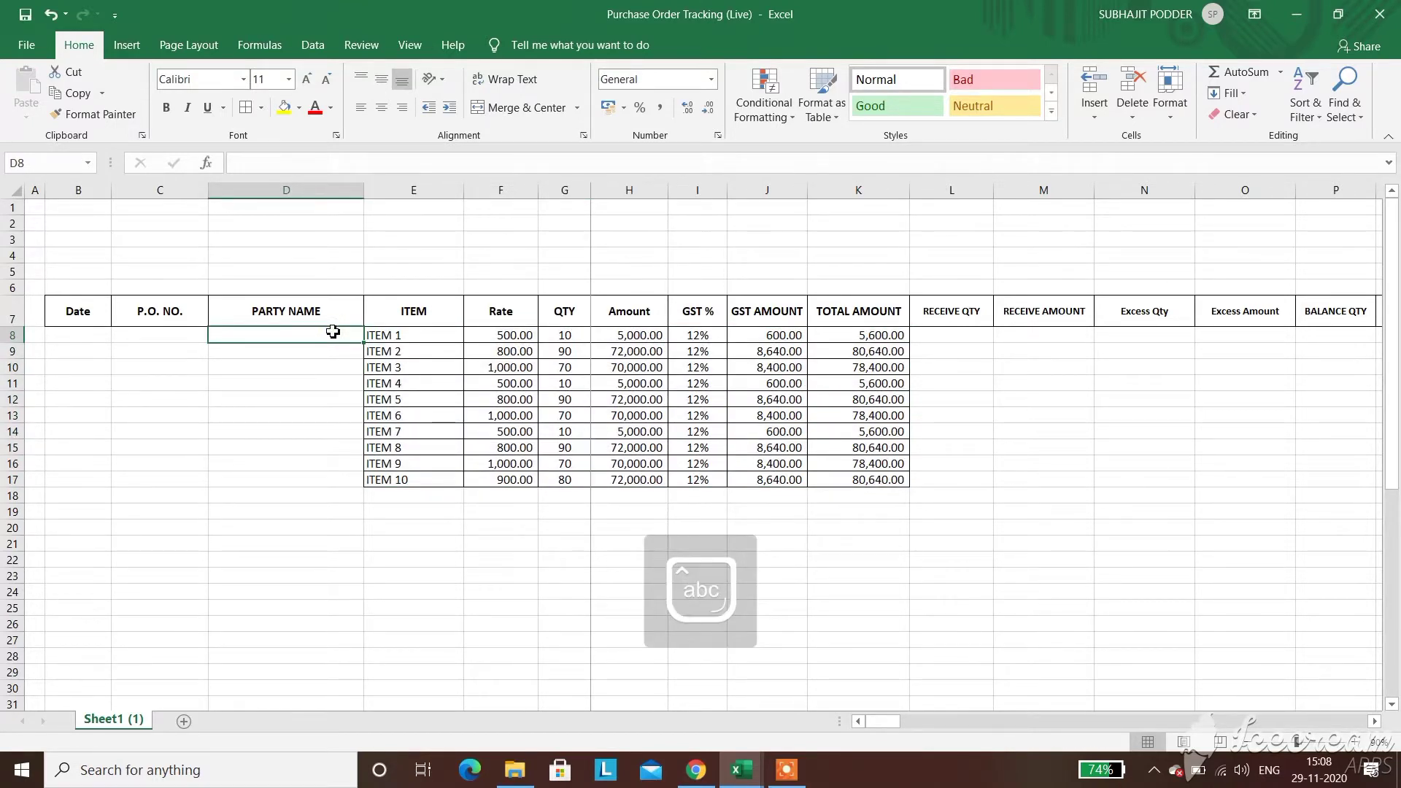
type("Party 1")
key("Return")
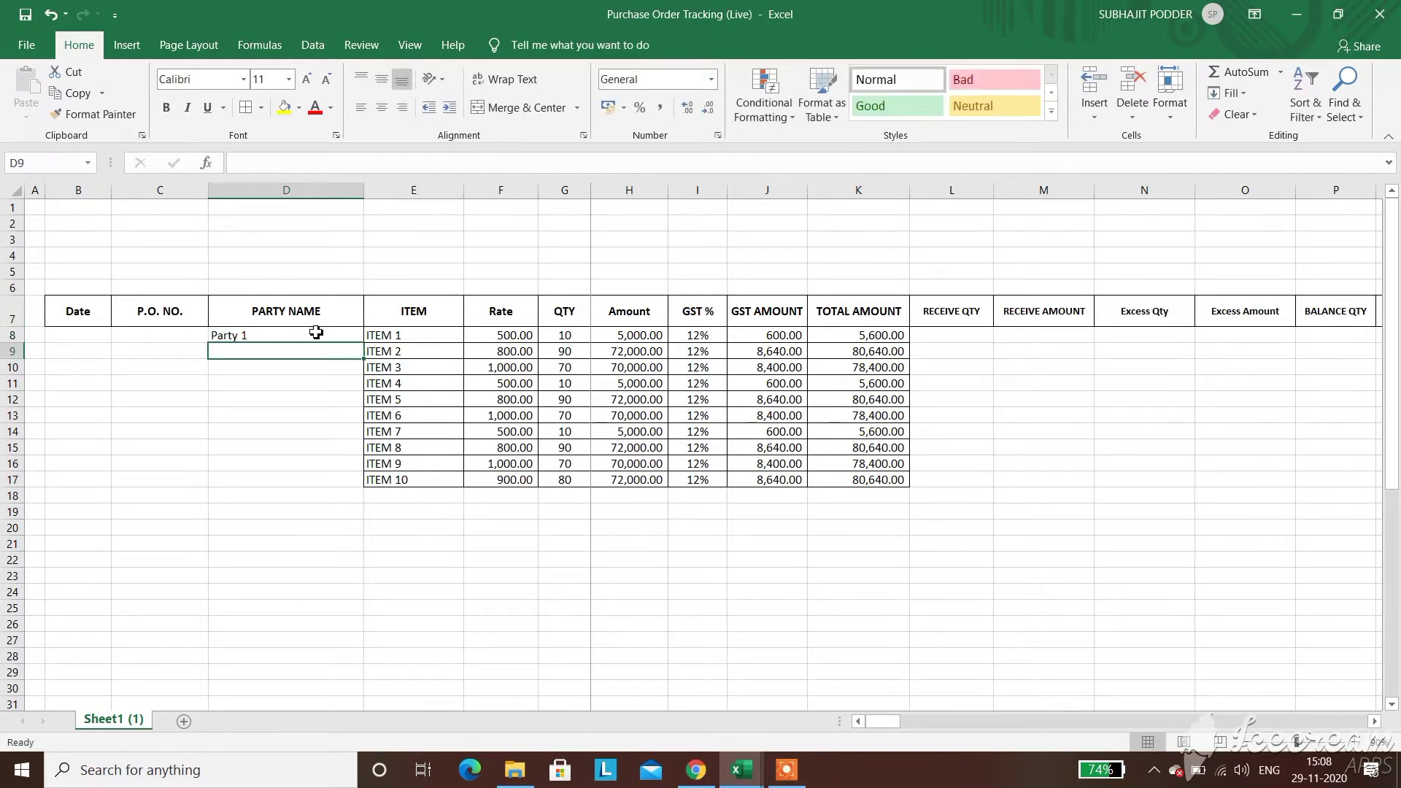
Copy the Party 1 name down the PARTY NAME column through D17
key("ctrl+d")
key("ctrl+c")
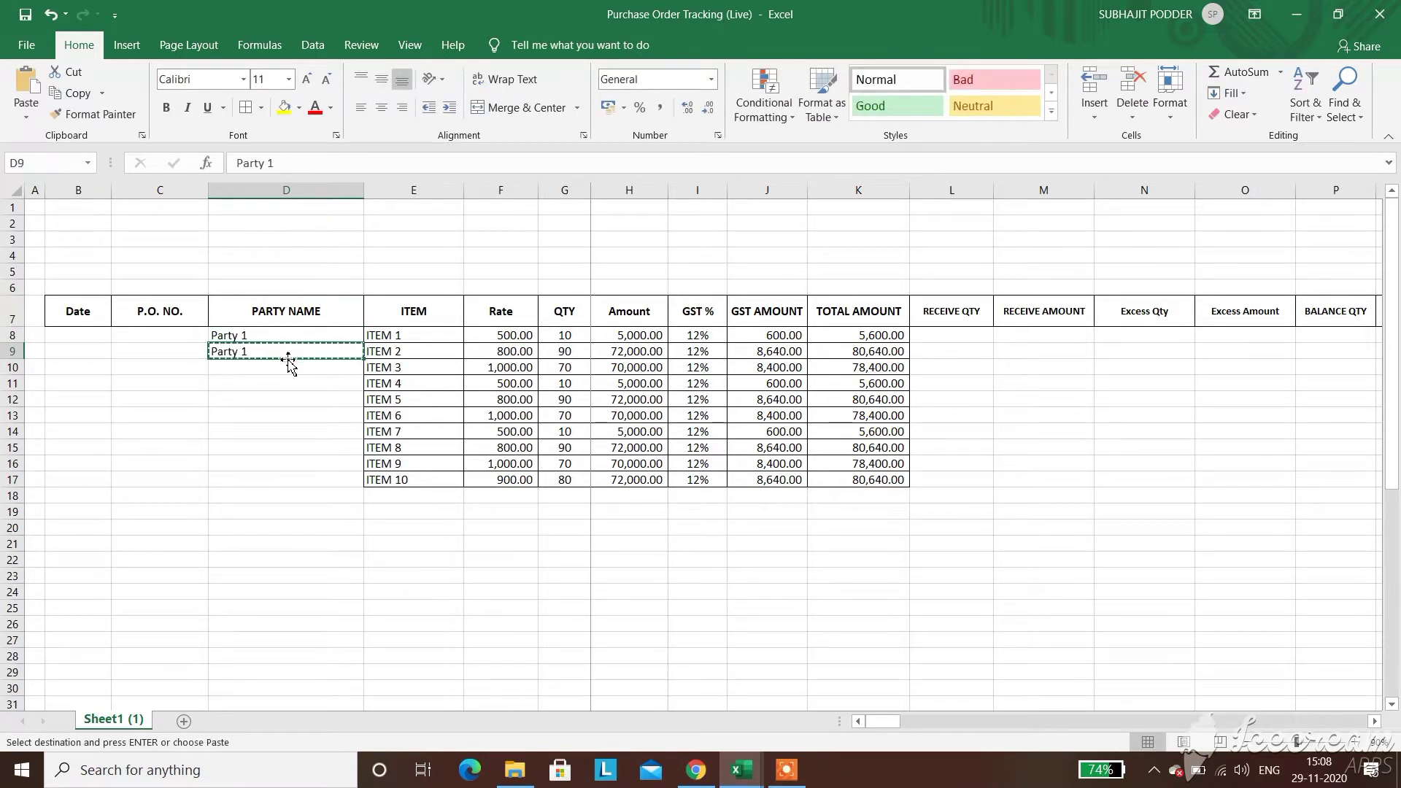
left_click(285, 372)
key("shift+Down")
key("shift+Down")
key("shift+Down")
key("shift+Down")
key("shift+Down")
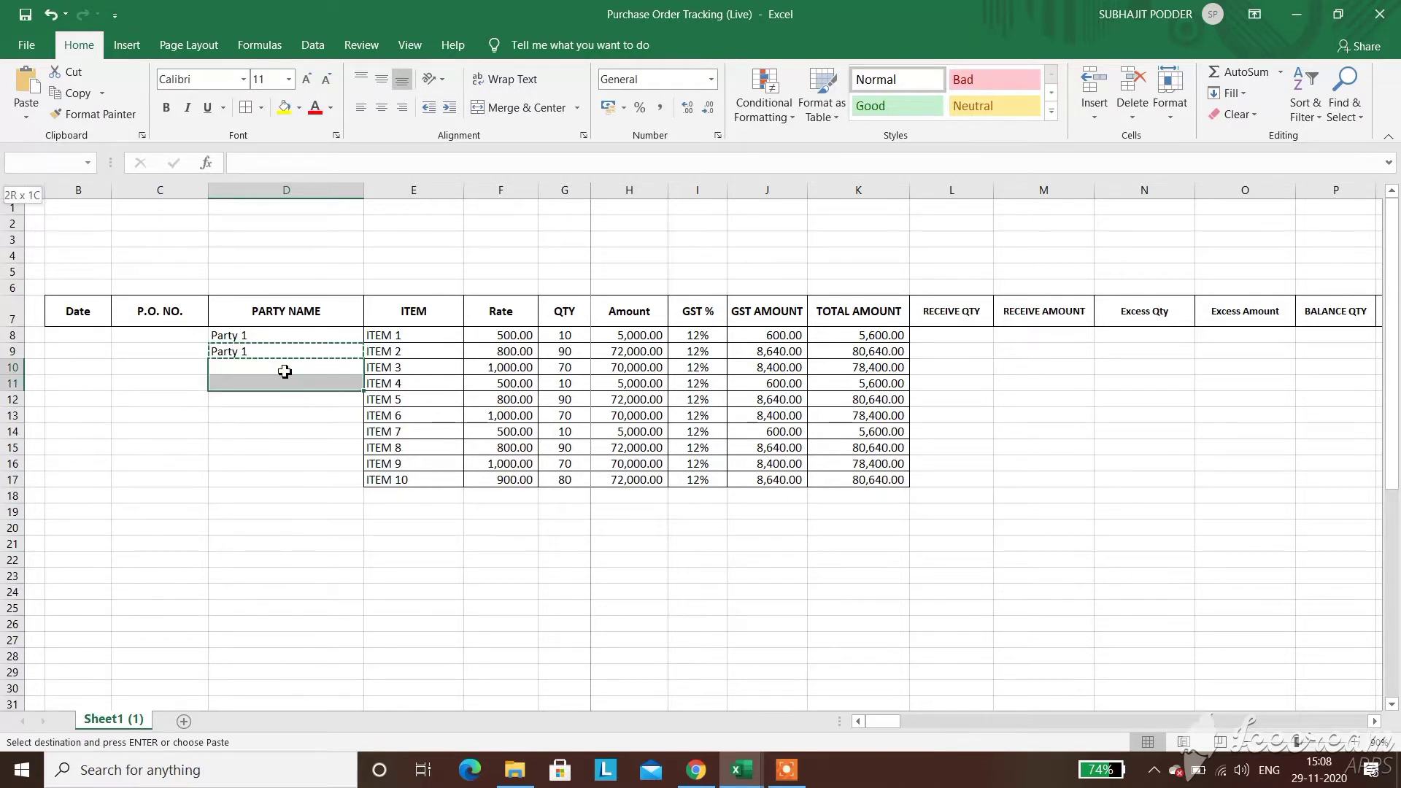
key("shift+Down")
key("shift+Down")
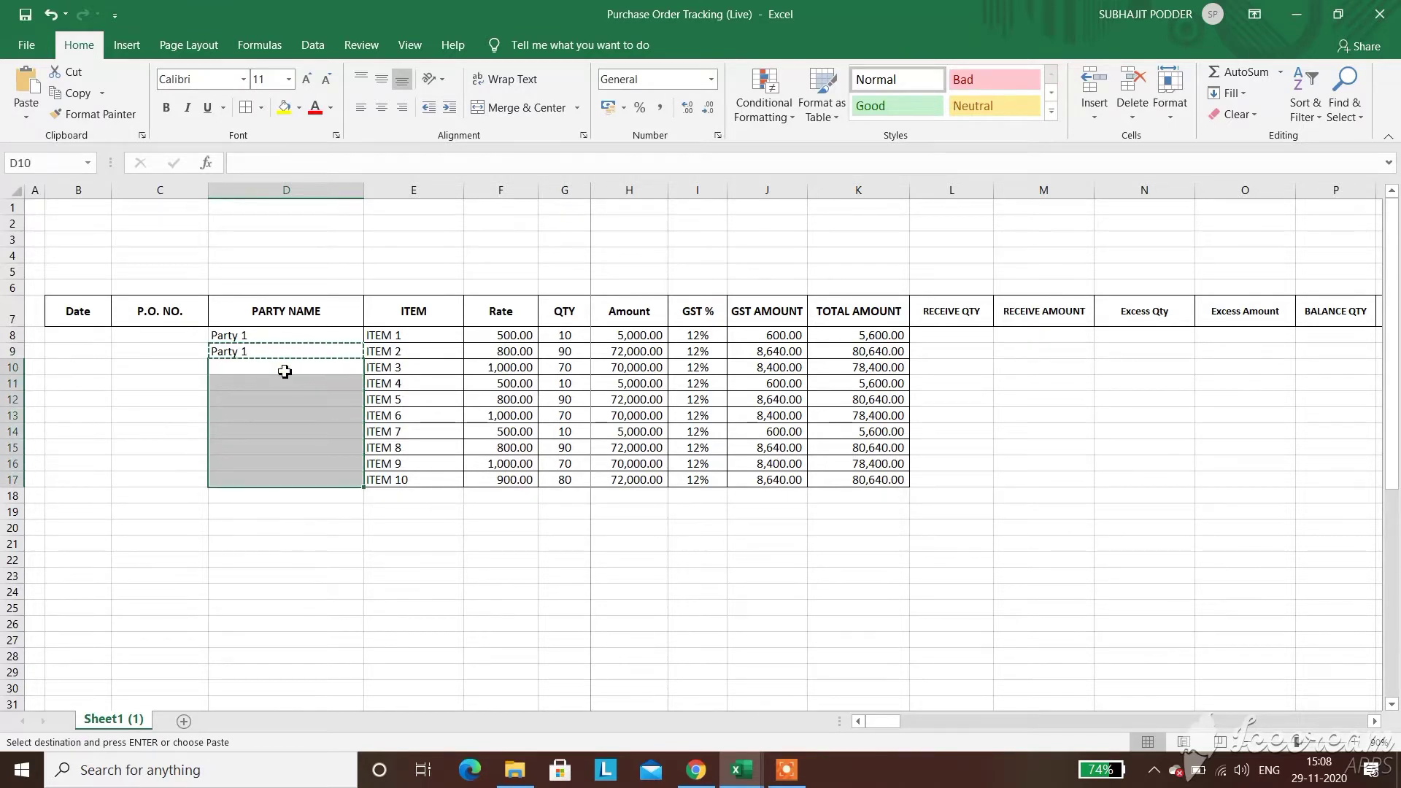
key("ctrl+v")
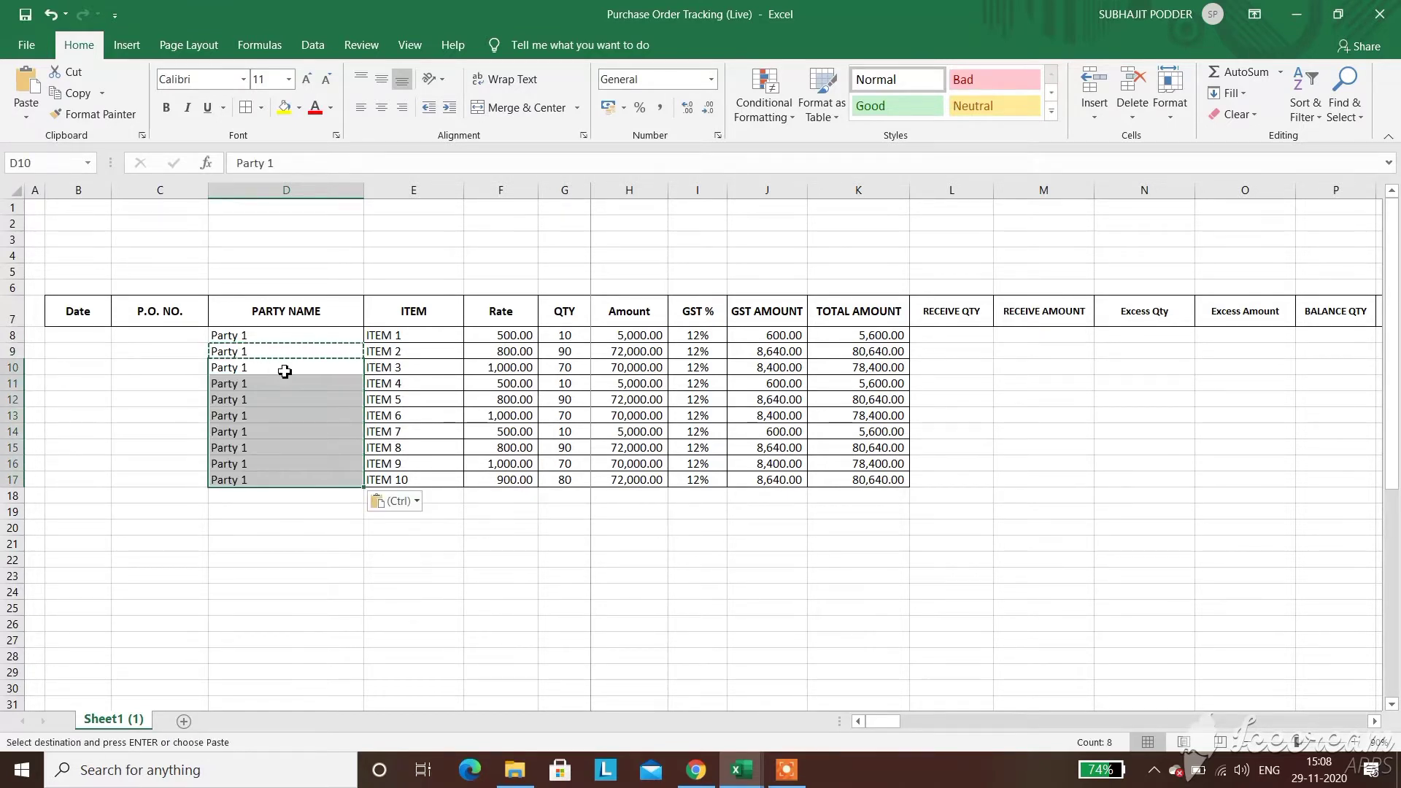
Enter the purchase order number for the first item row in cell C8
left_click(132, 335)
key("Escape")
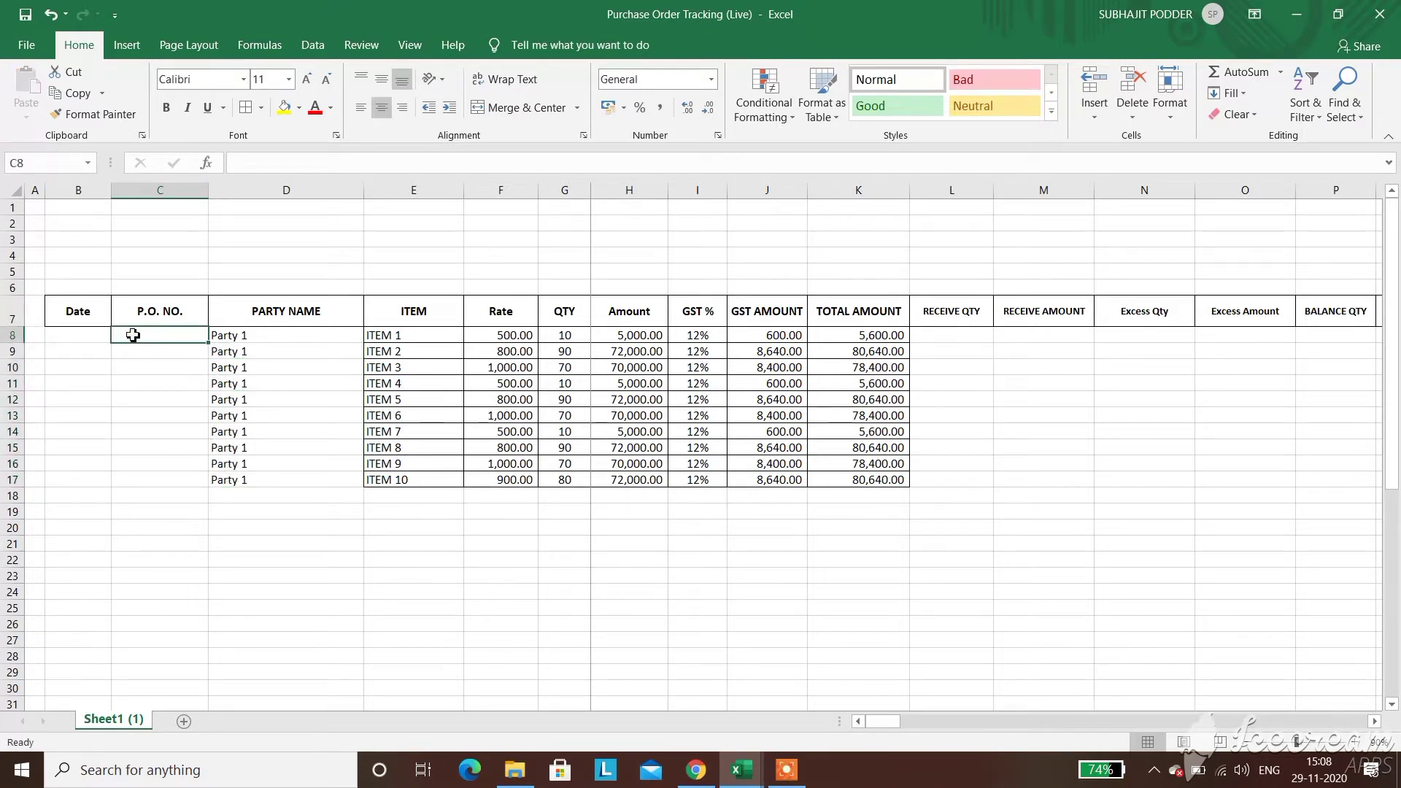
type("PO")
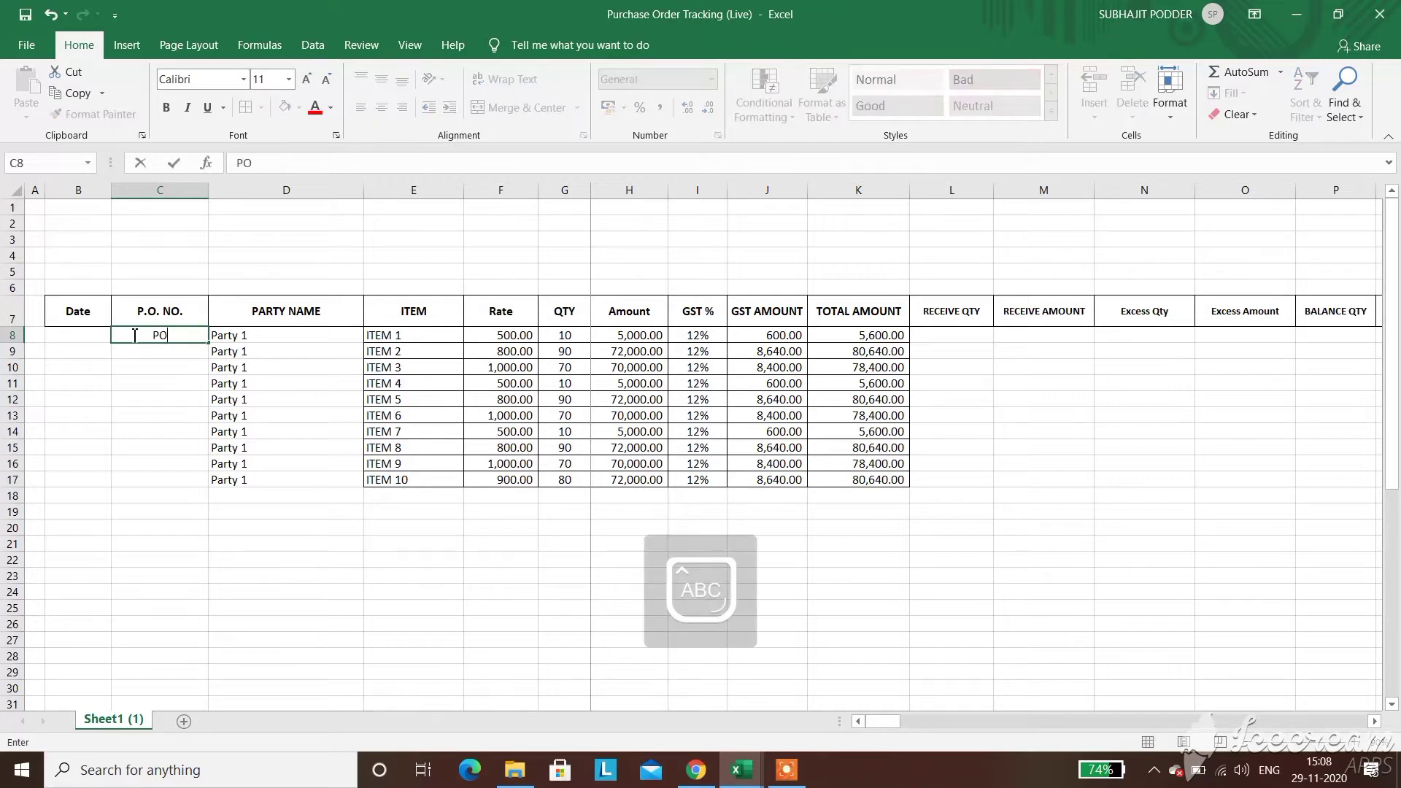
type("/001/2020-21")
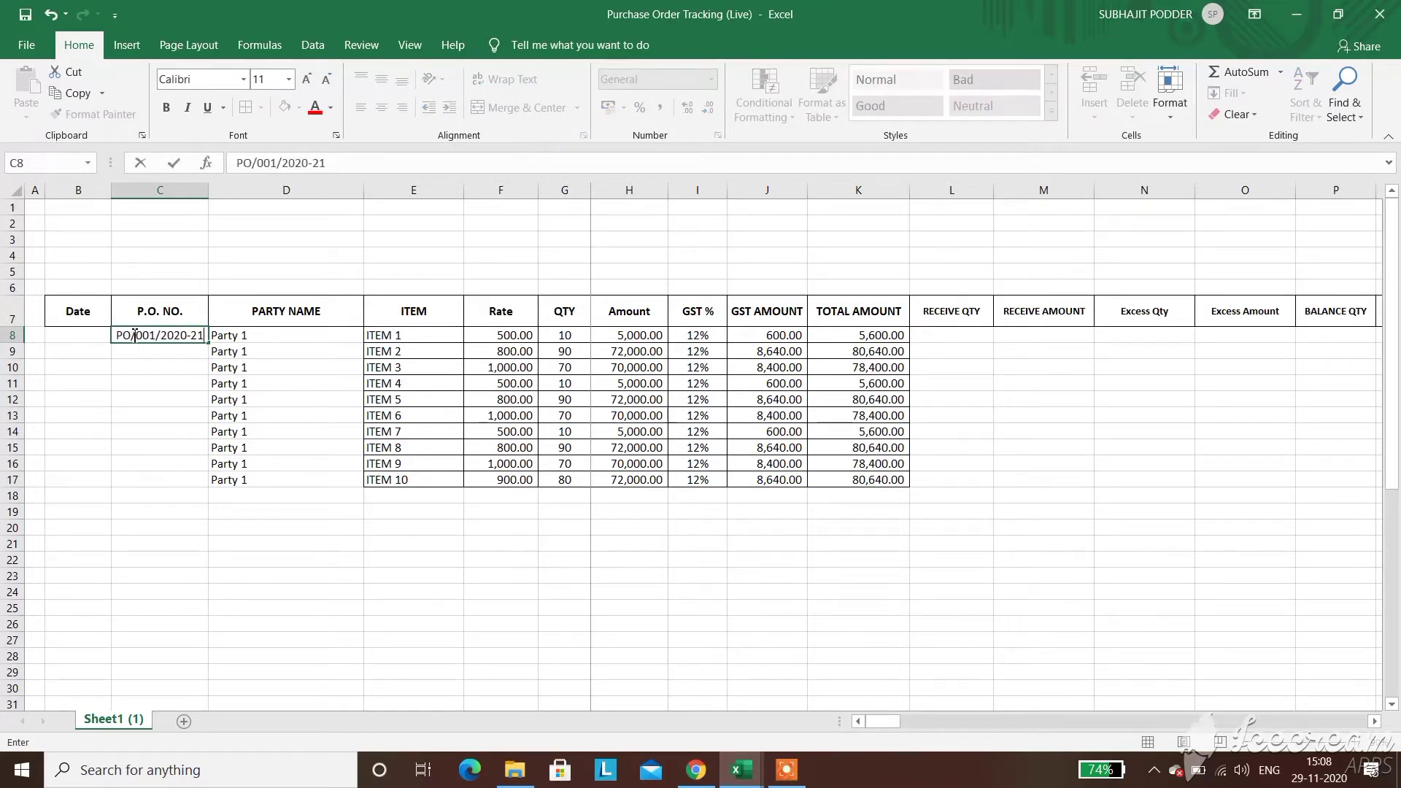
key("Return")
Copy the purchase order number from C8 into C9:C17 for the remaining item rows
left_click(133, 335)
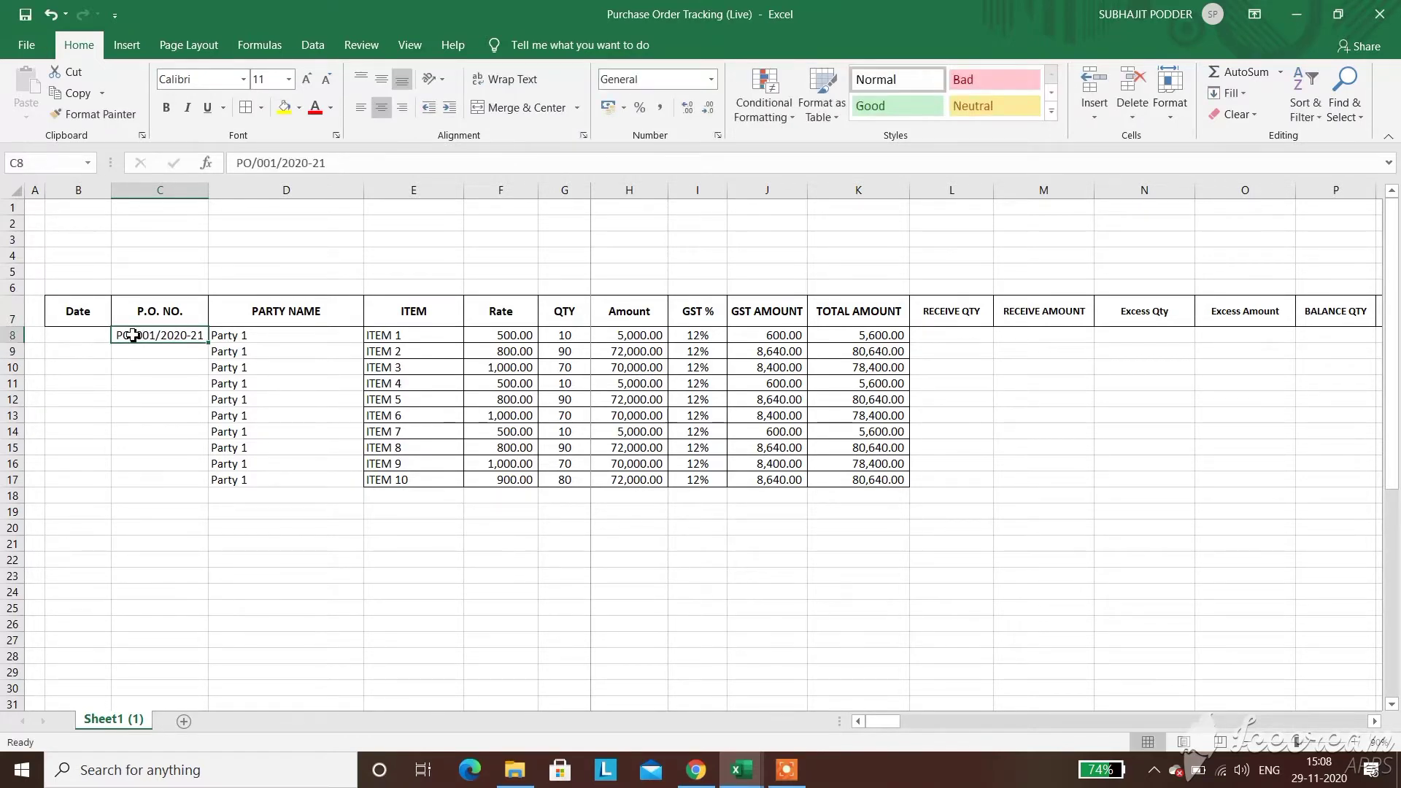
key("ctrl+c")
key("Down")
key("shift+Down")
key("shift+Down")
key("shift+Down")
key("shift+Down")
key("shift+Down")
key("shift+Down")
key("shift+Down")
key("shift+Down")
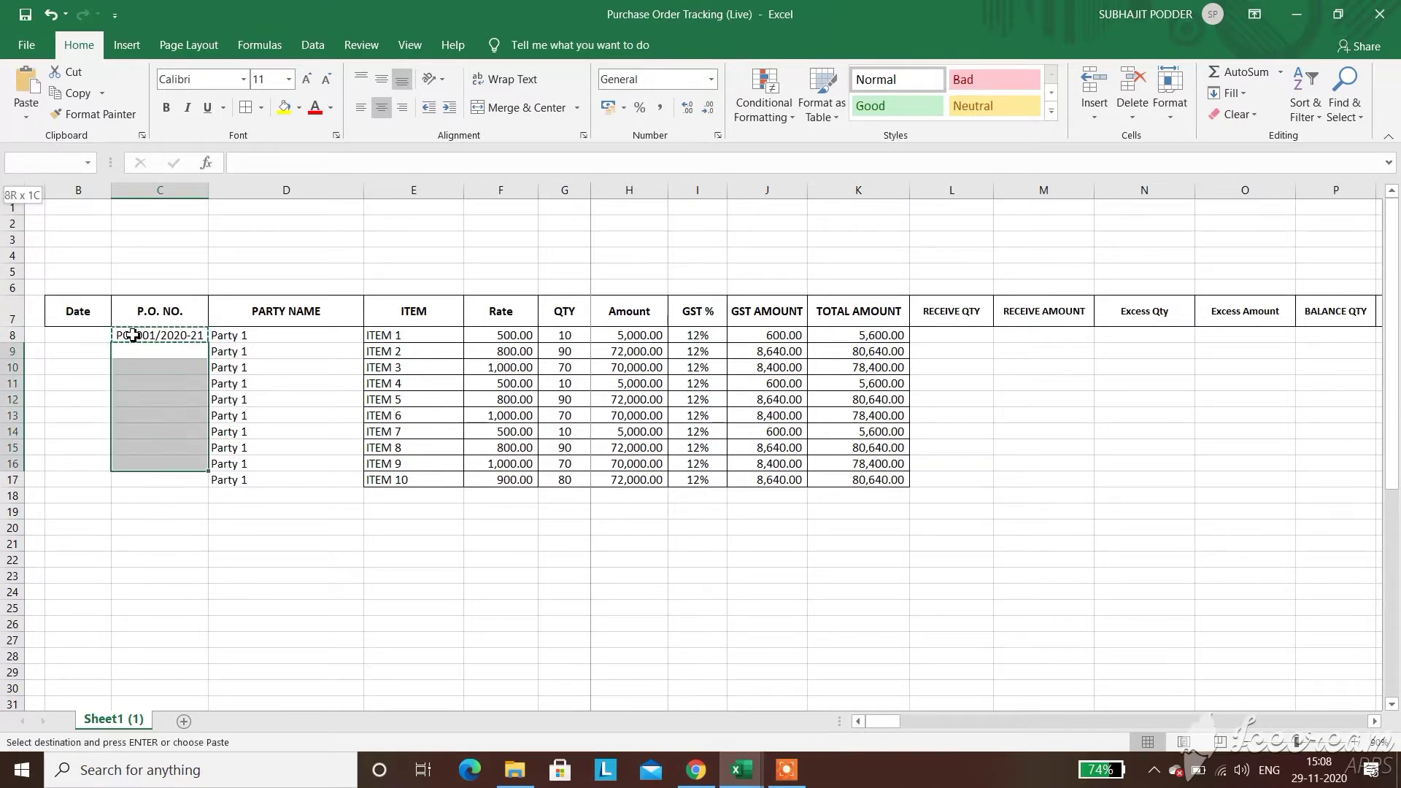
key("ctrl+v")
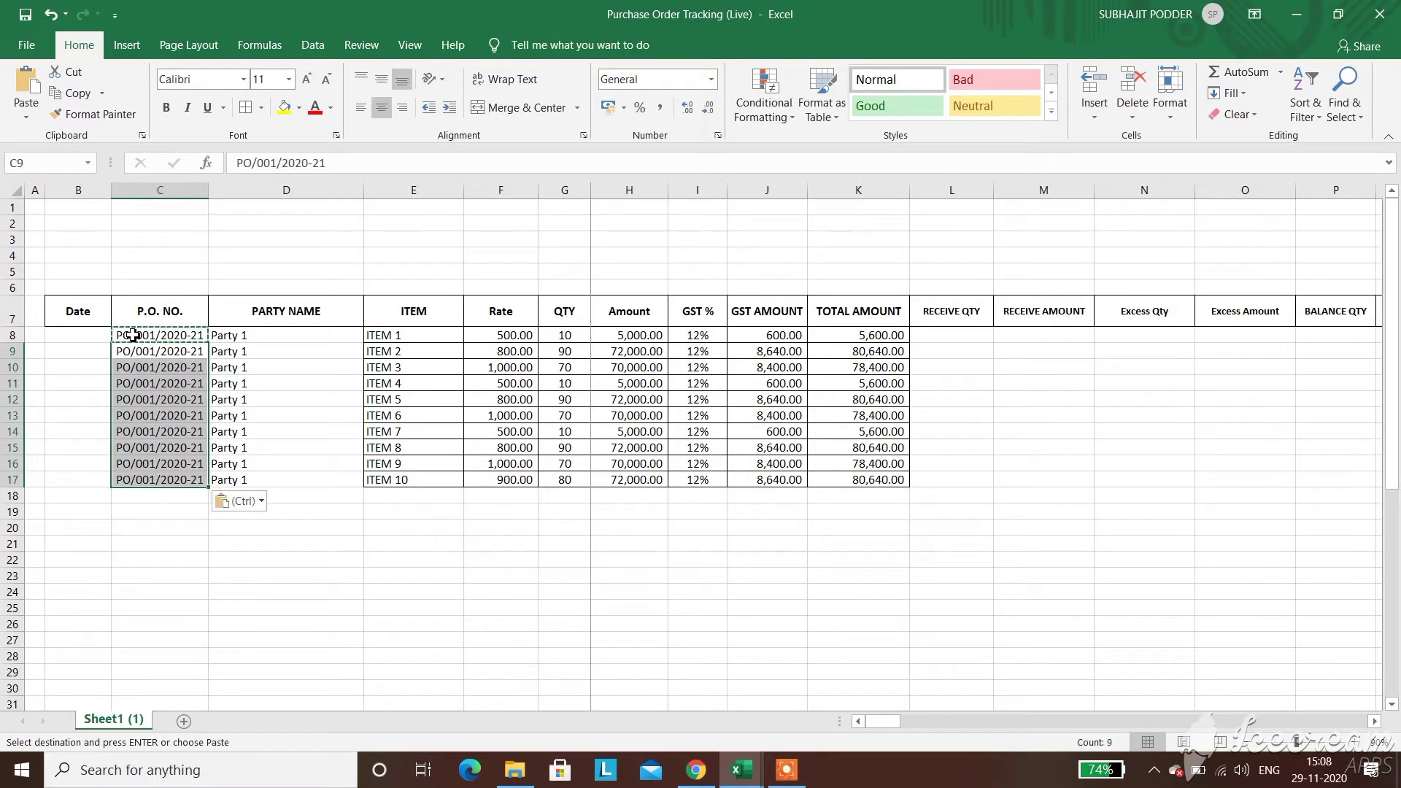
Enter 01/11/2020 as the order date for the first item row, in cell B8
left_click(83, 335)
key("Escape")
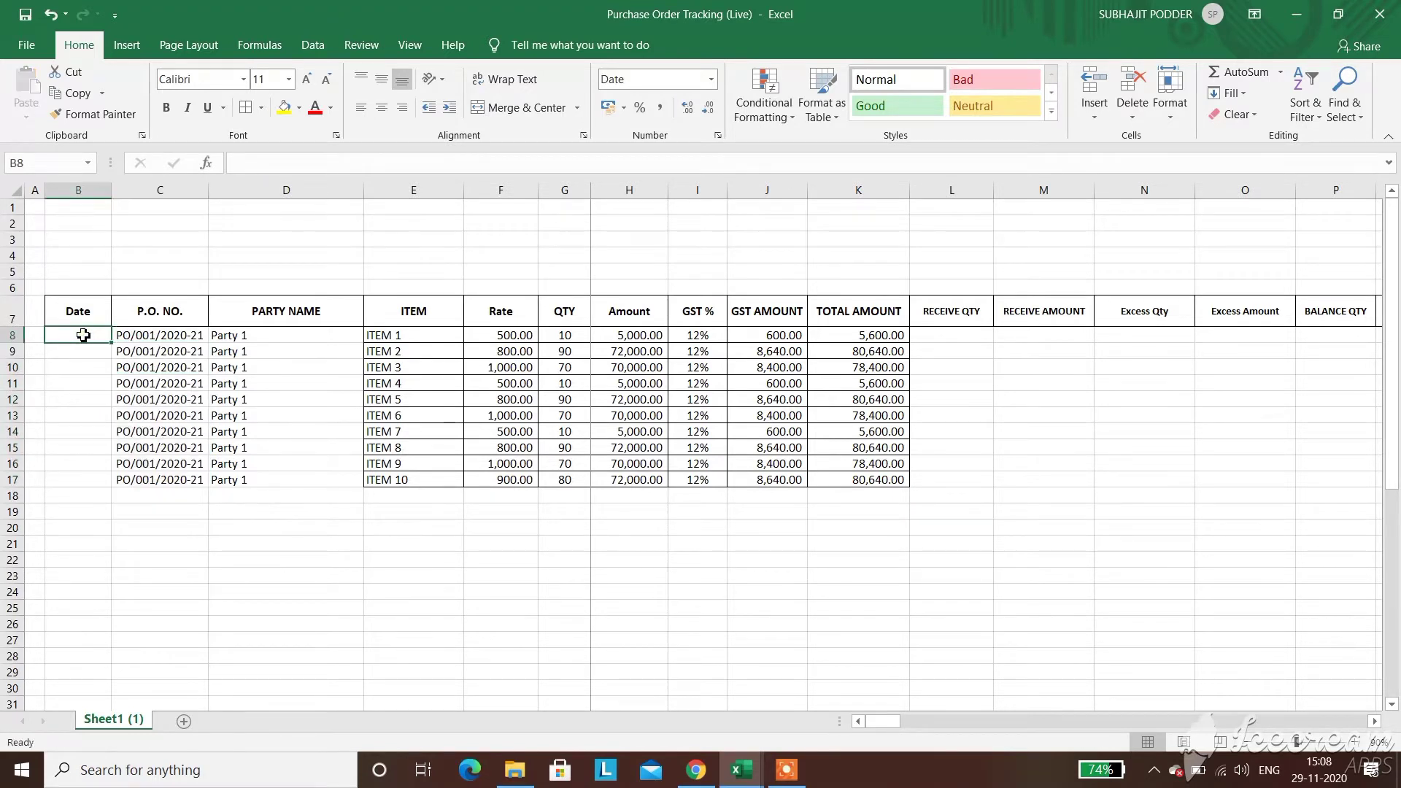
type("0")
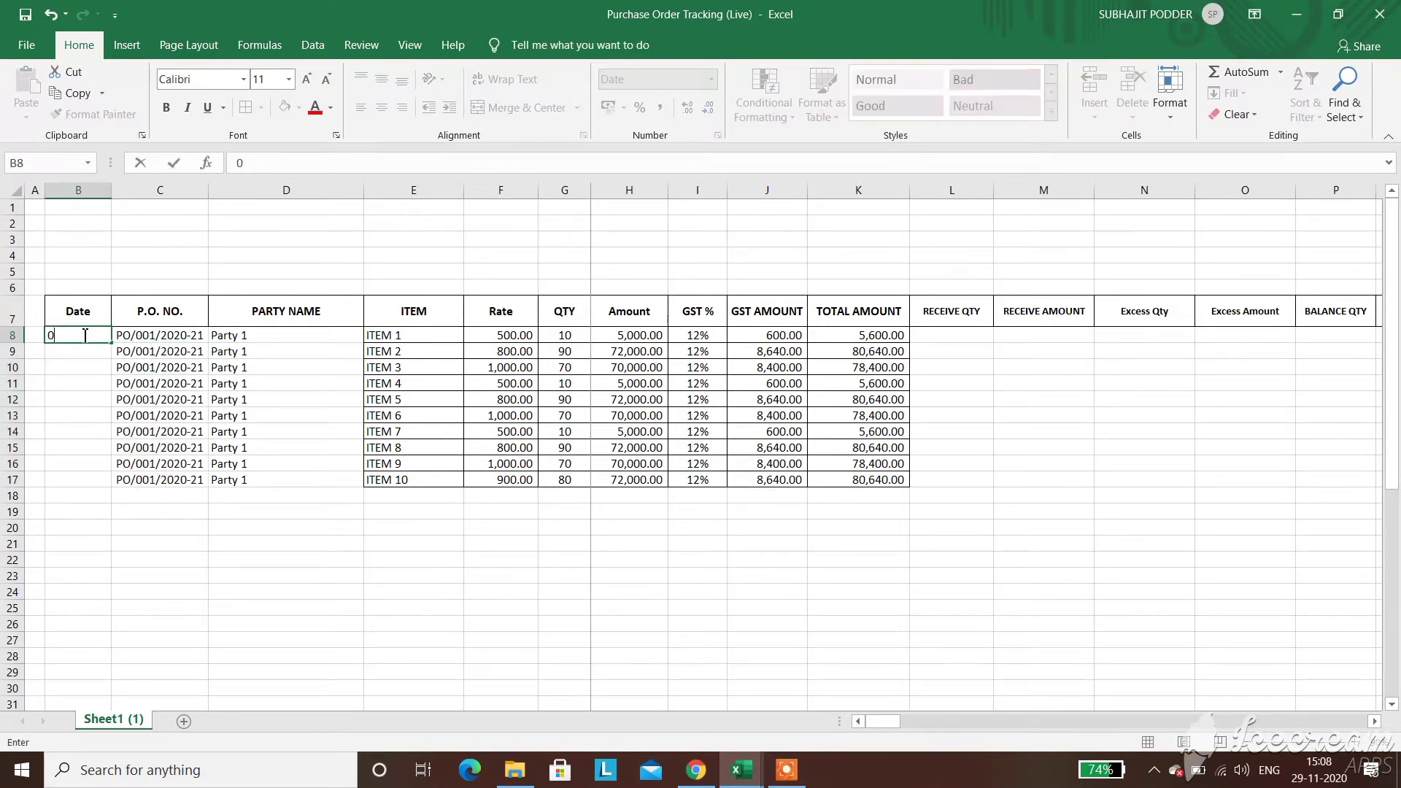
type("1/11/2020")
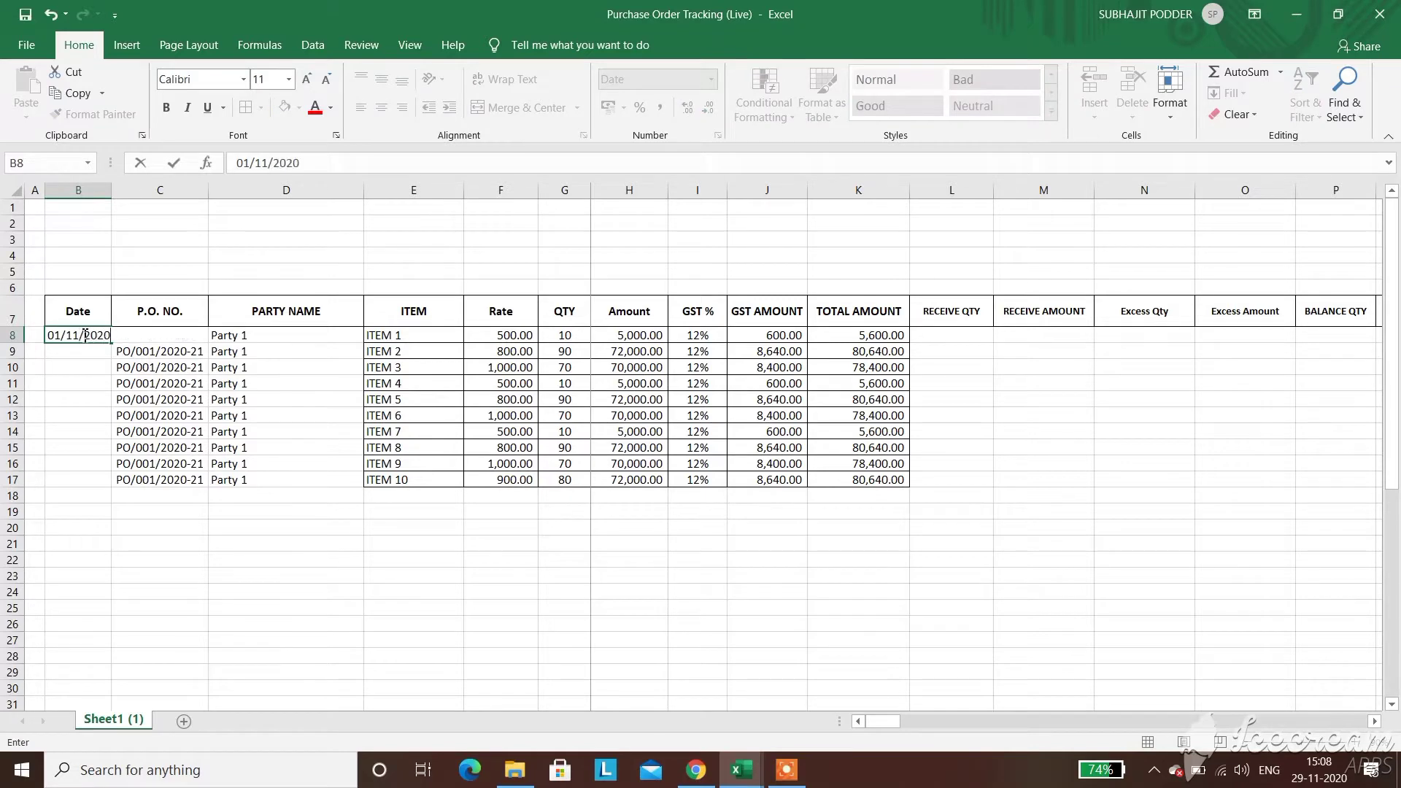
key("Return")
Copy the order date from B8 into B9:B17 for the remaining item rows
left_click_drag(84, 335, 78, 479)
key("ctrl+c")
key("ctrl+v")
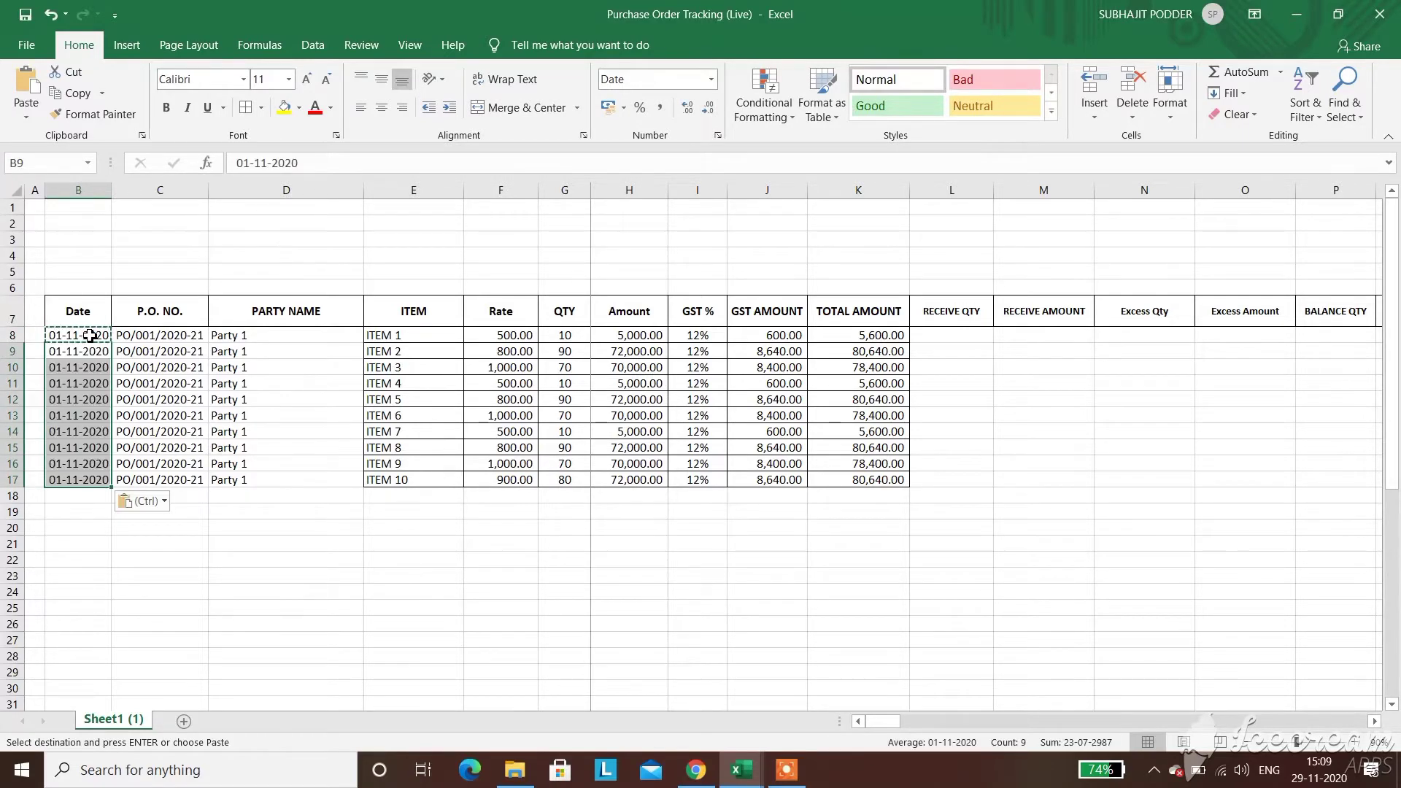
key("Escape")
left_click(521, 592)
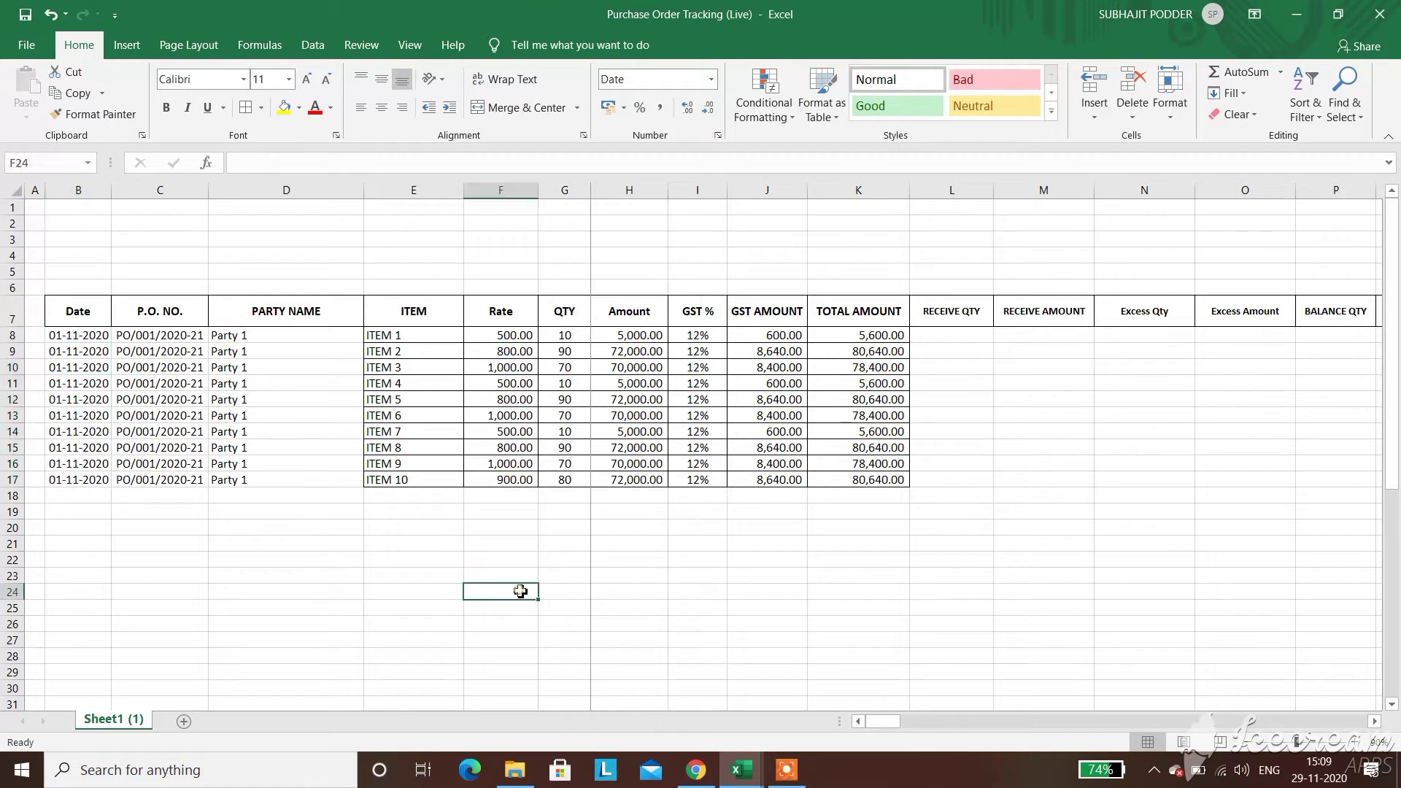
Duplicate the ten filled order rows (B8:K17) directly below, starting at cell B18
left_click_drag(88, 335, 861, 478)
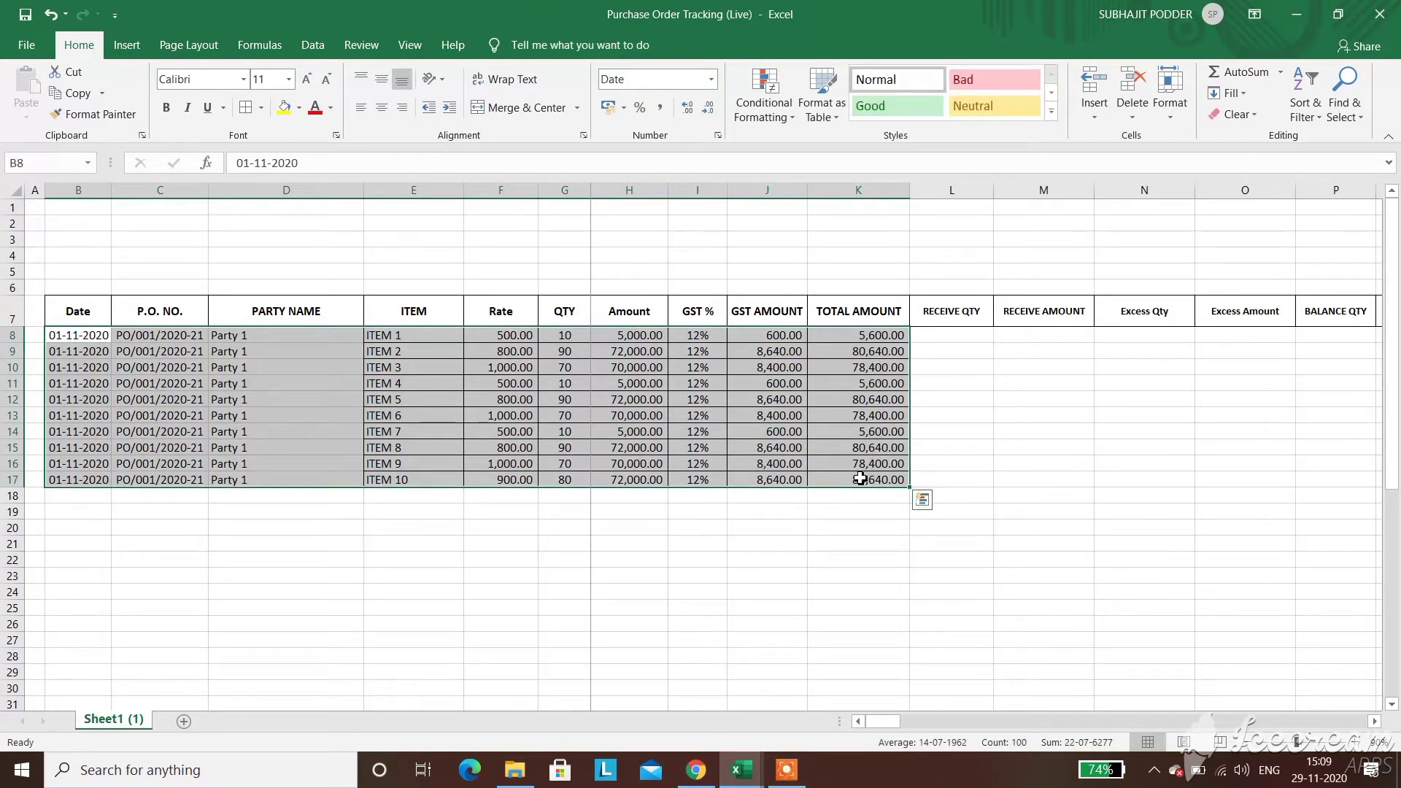
key("ctrl+c")
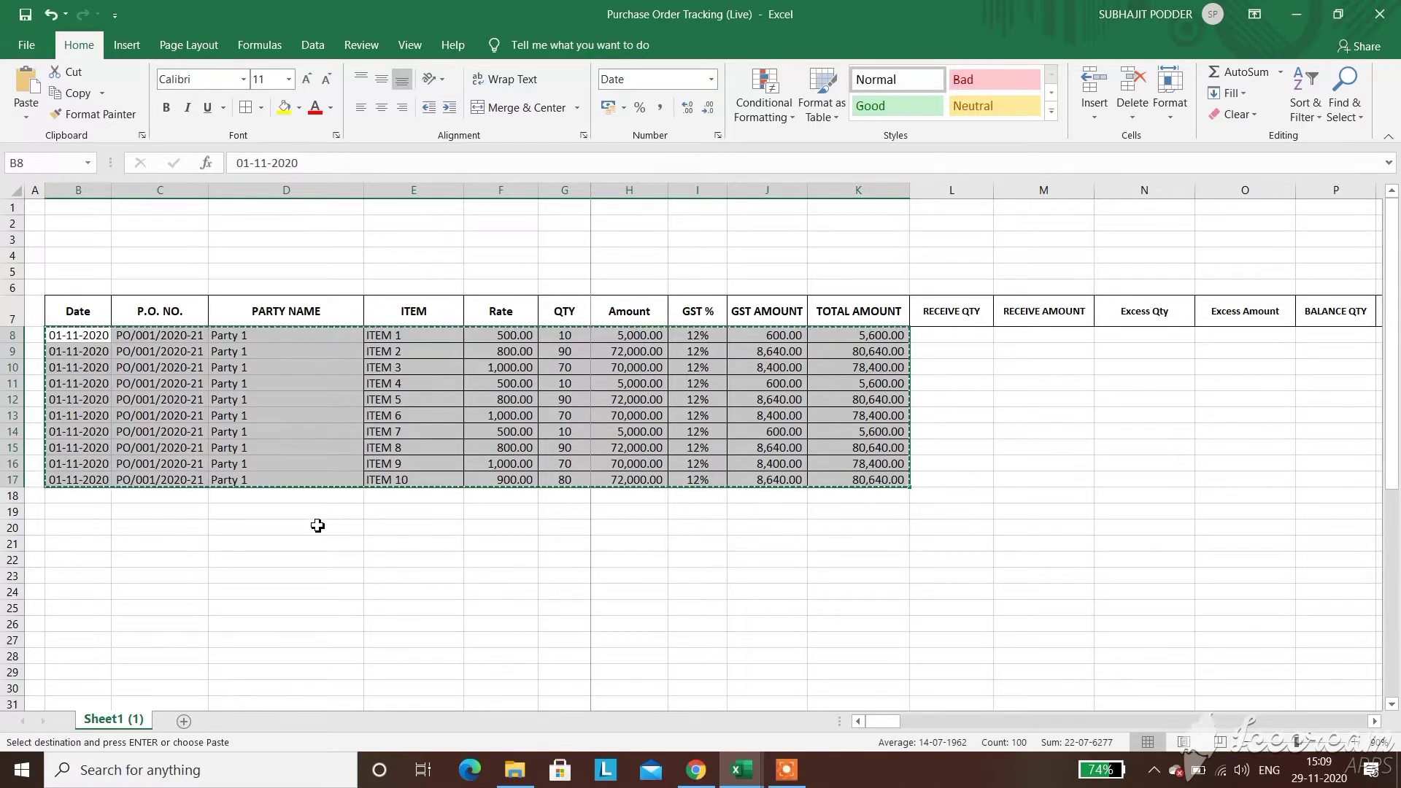
left_click(85, 499)
key("Return")
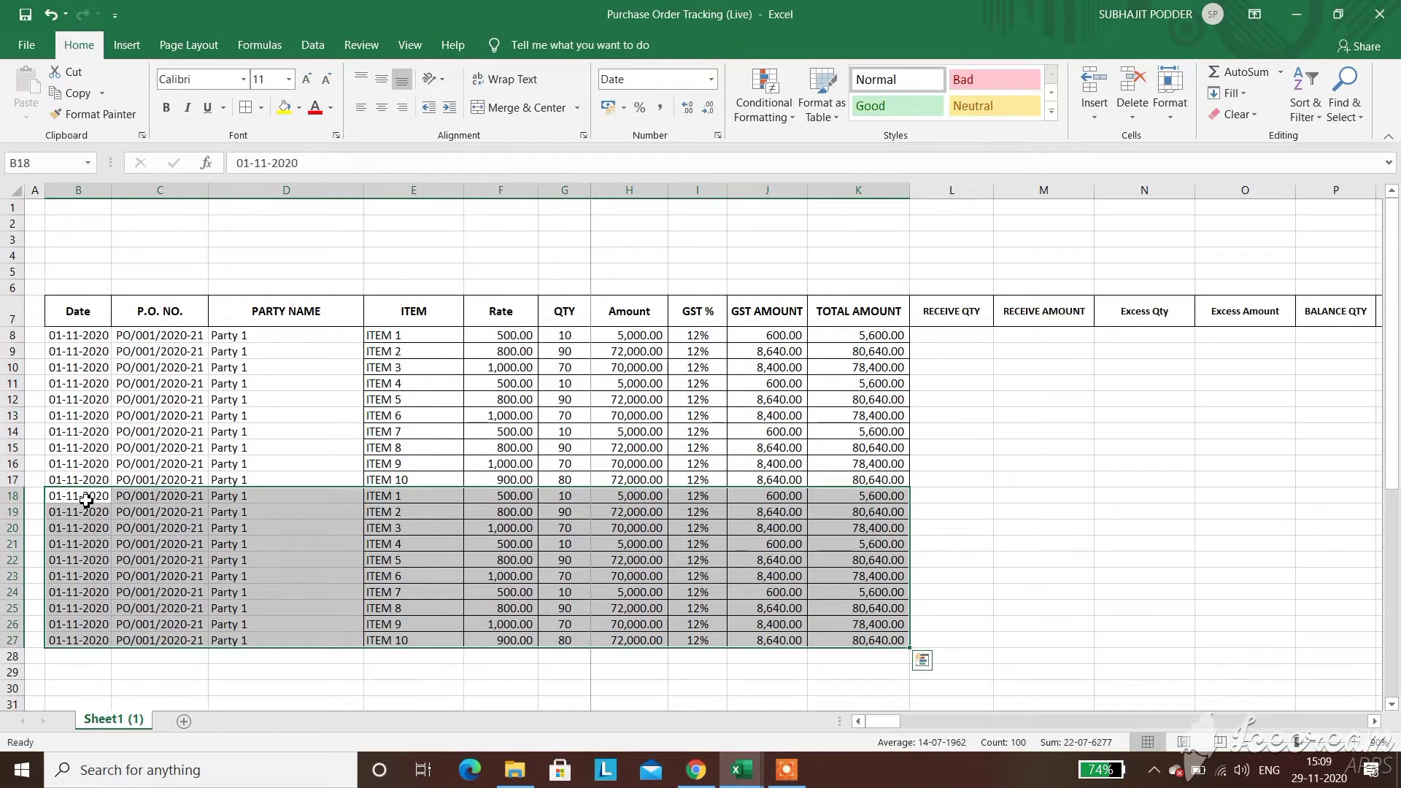
Change the party name in the first duplicated row, cell D18, to Party 2
left_click(86, 499)
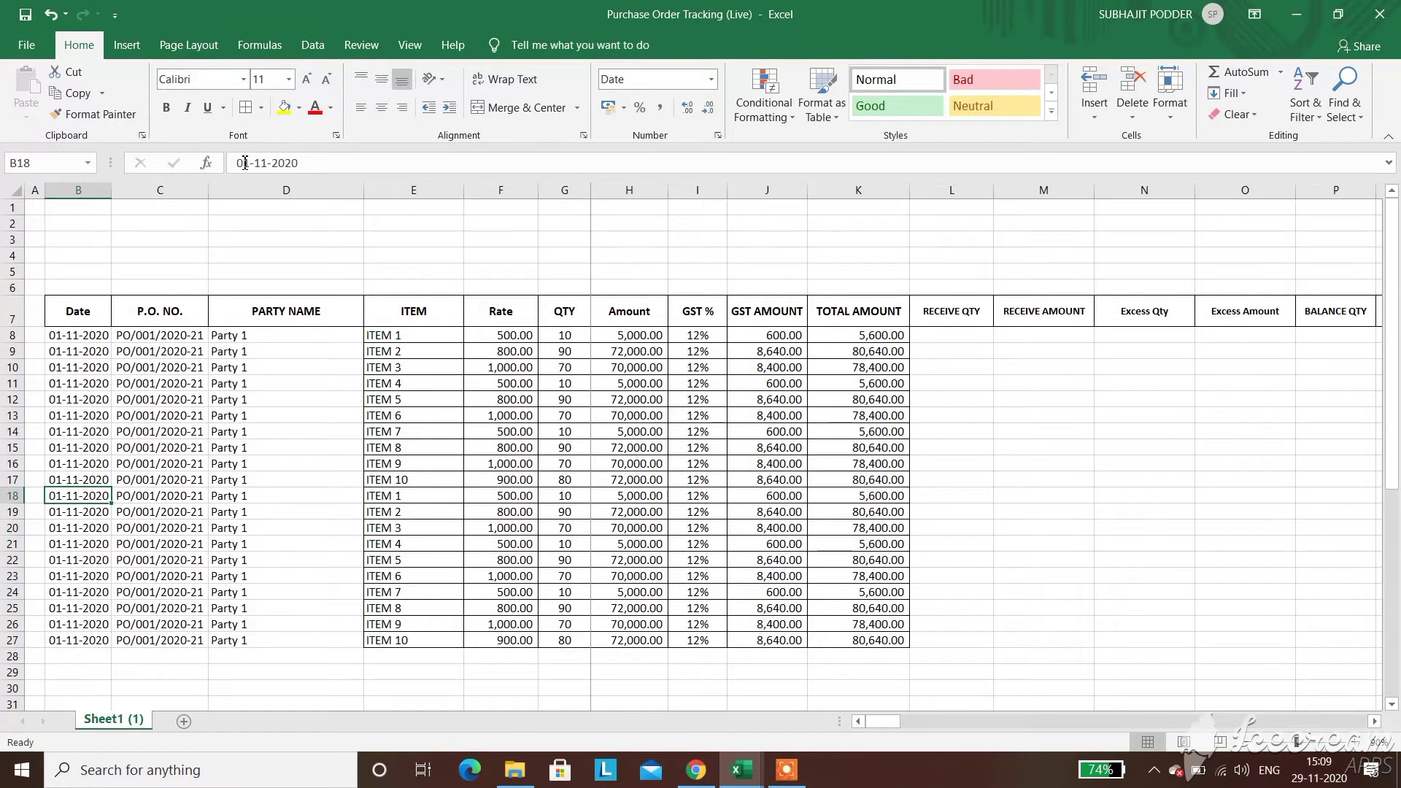
left_click(226, 499)
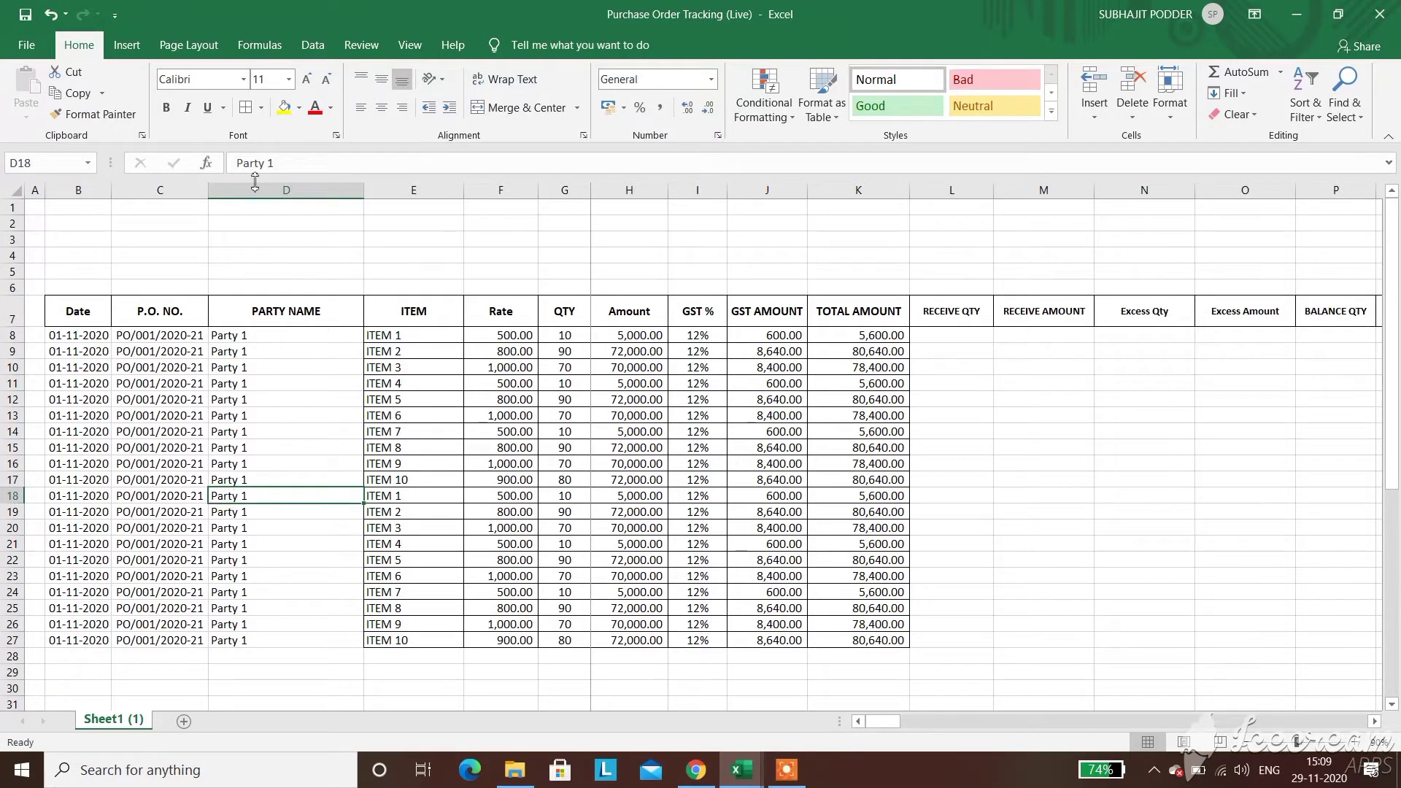
left_click(296, 160)
key("BackSpace")
type("2")
key("Return")
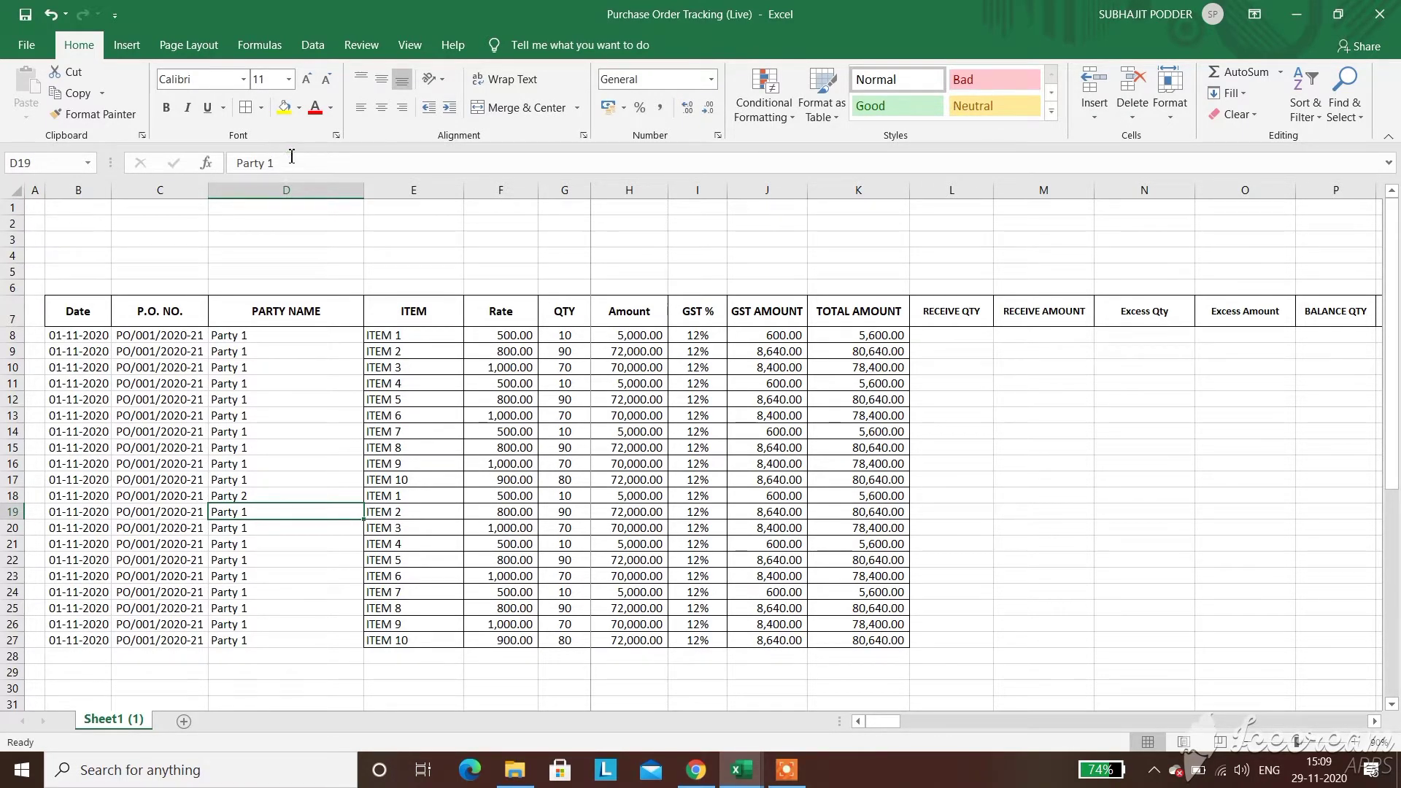
Change the party name in cell D19 to Party 3
left_click(292, 156)
key("BackSpace")
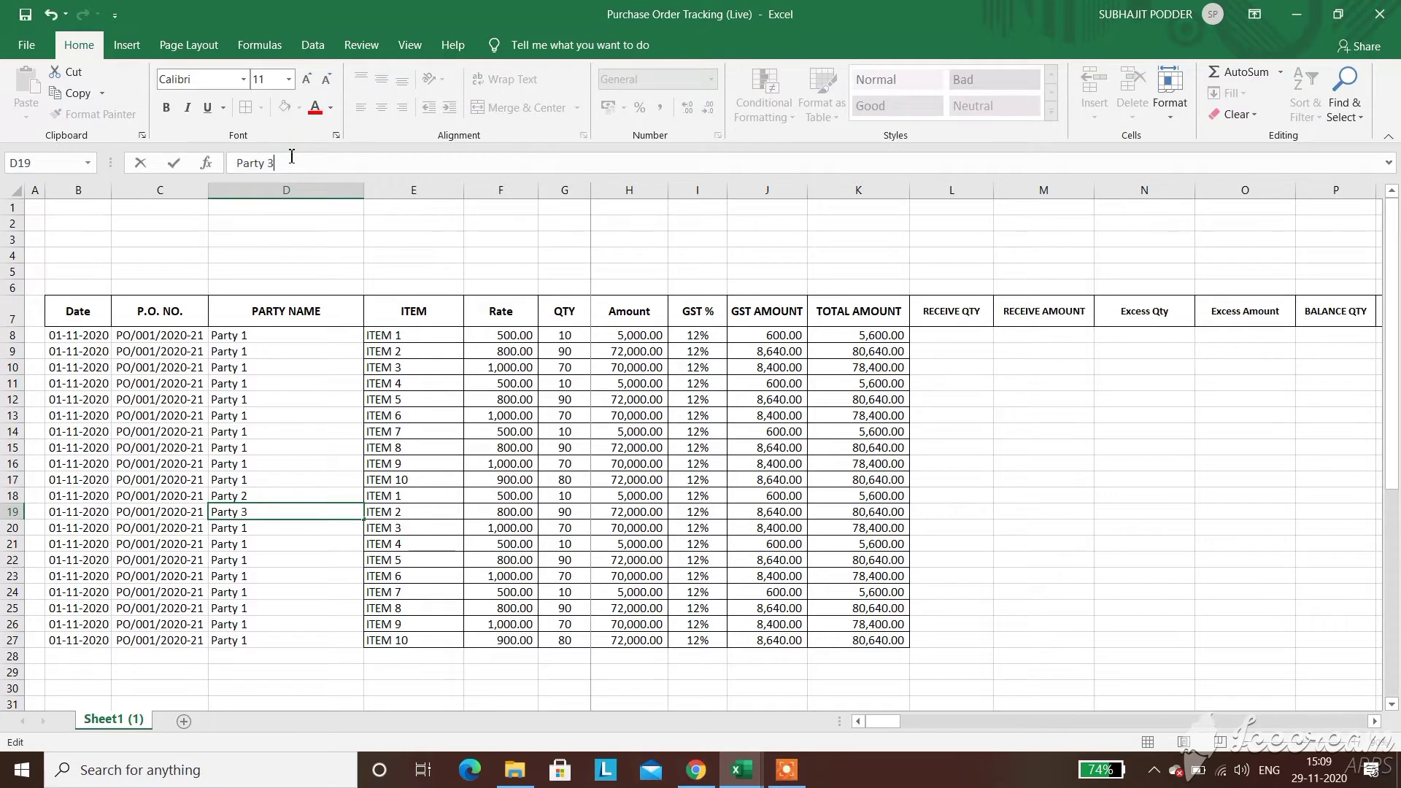
left_click(262, 494)
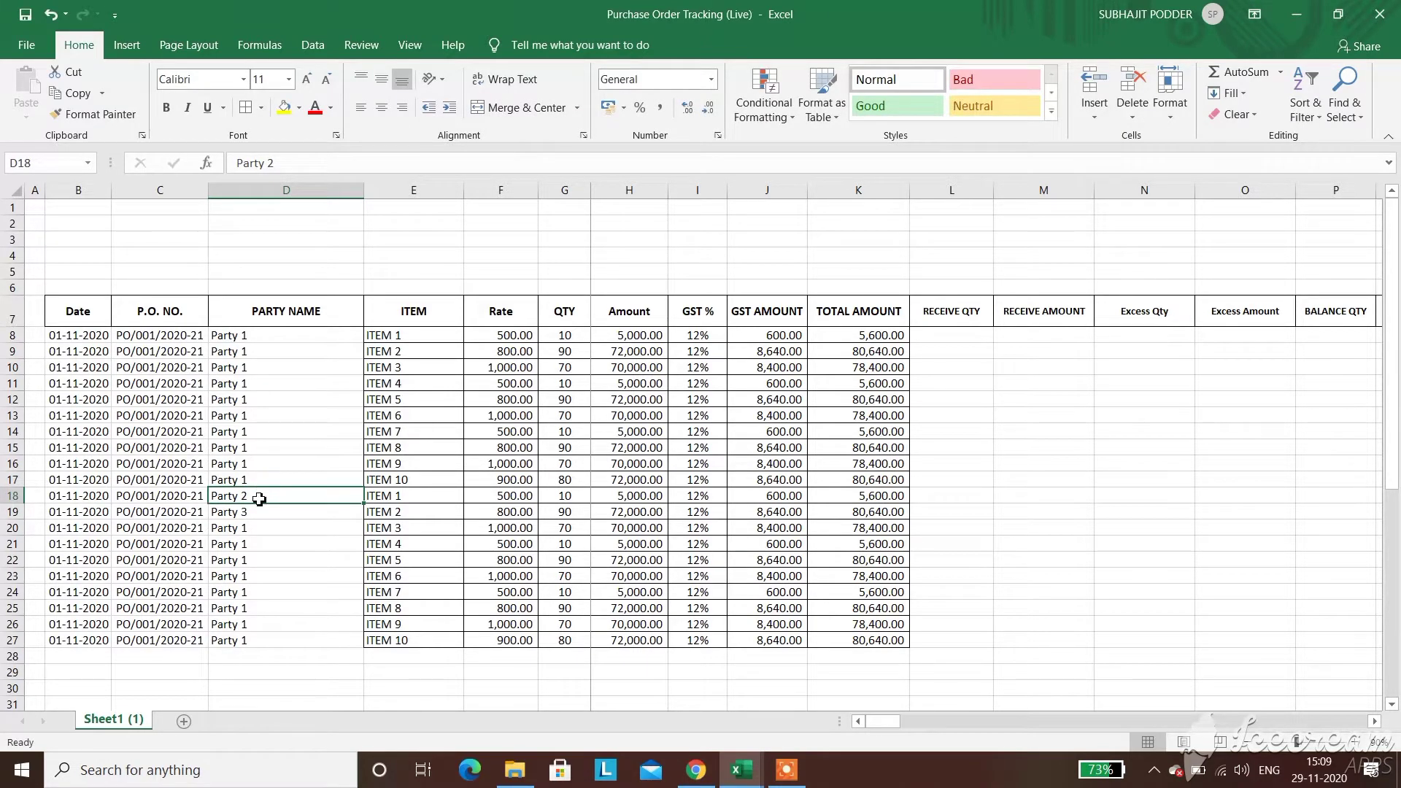
Fill the party name Party 2 into D19:D27 for the remaining duplicated rows
left_click(259, 513)
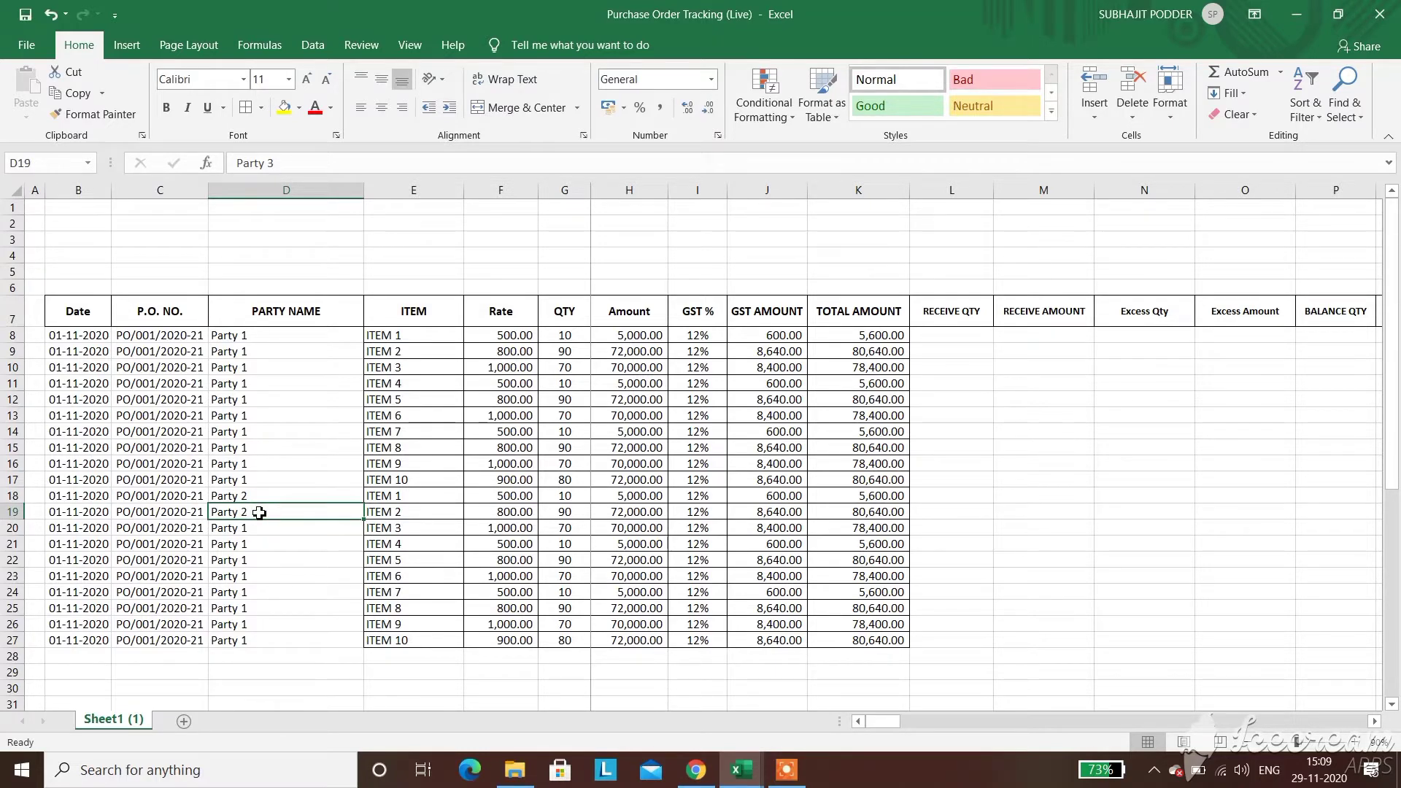
key("ctrl+c")
key("Down")
key("shift+Down")
key("shift+Down")
key("shift+Down")
key("shift+Down")
key("shift+Down")
key("shift+Down")
key("shift+Down")
key("ctrl+v")
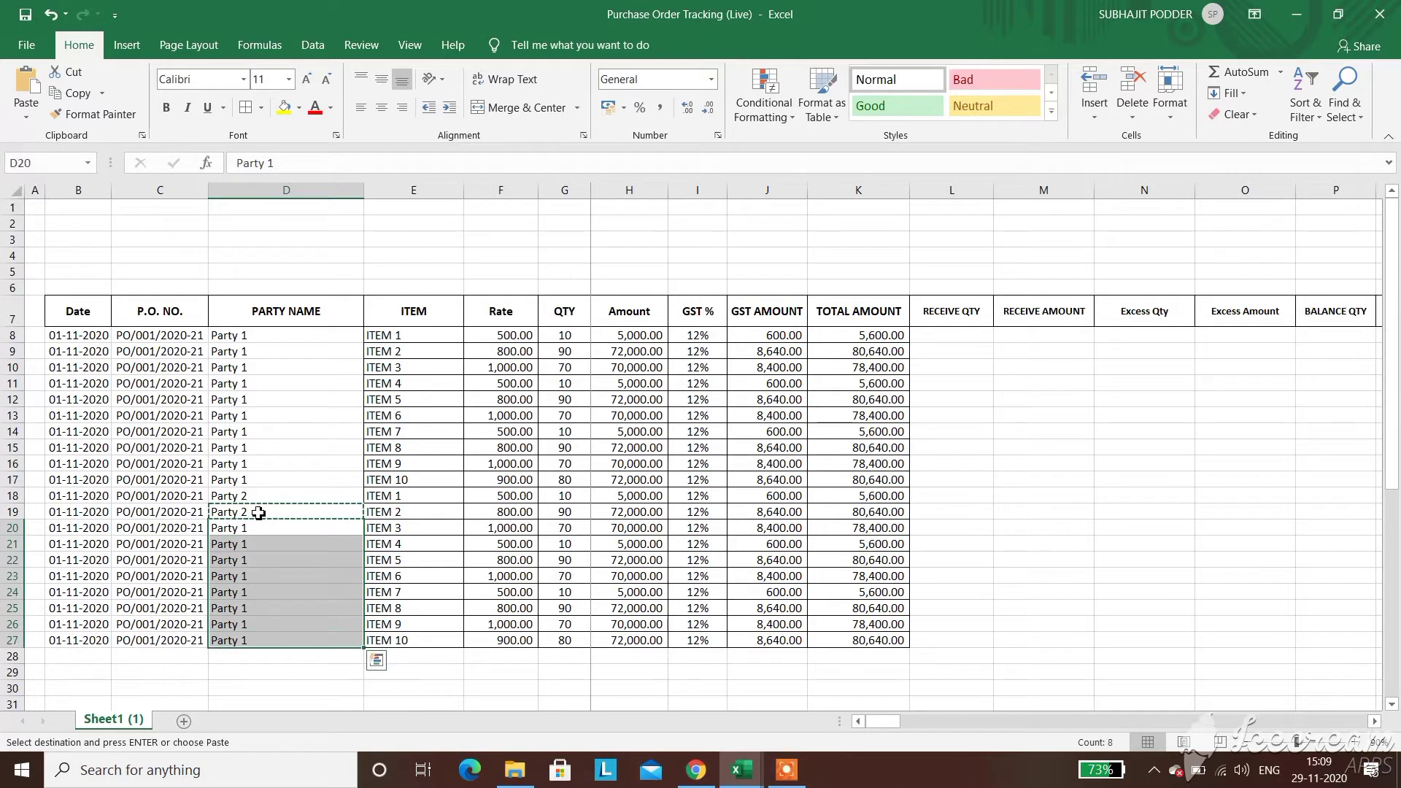
key("Escape")
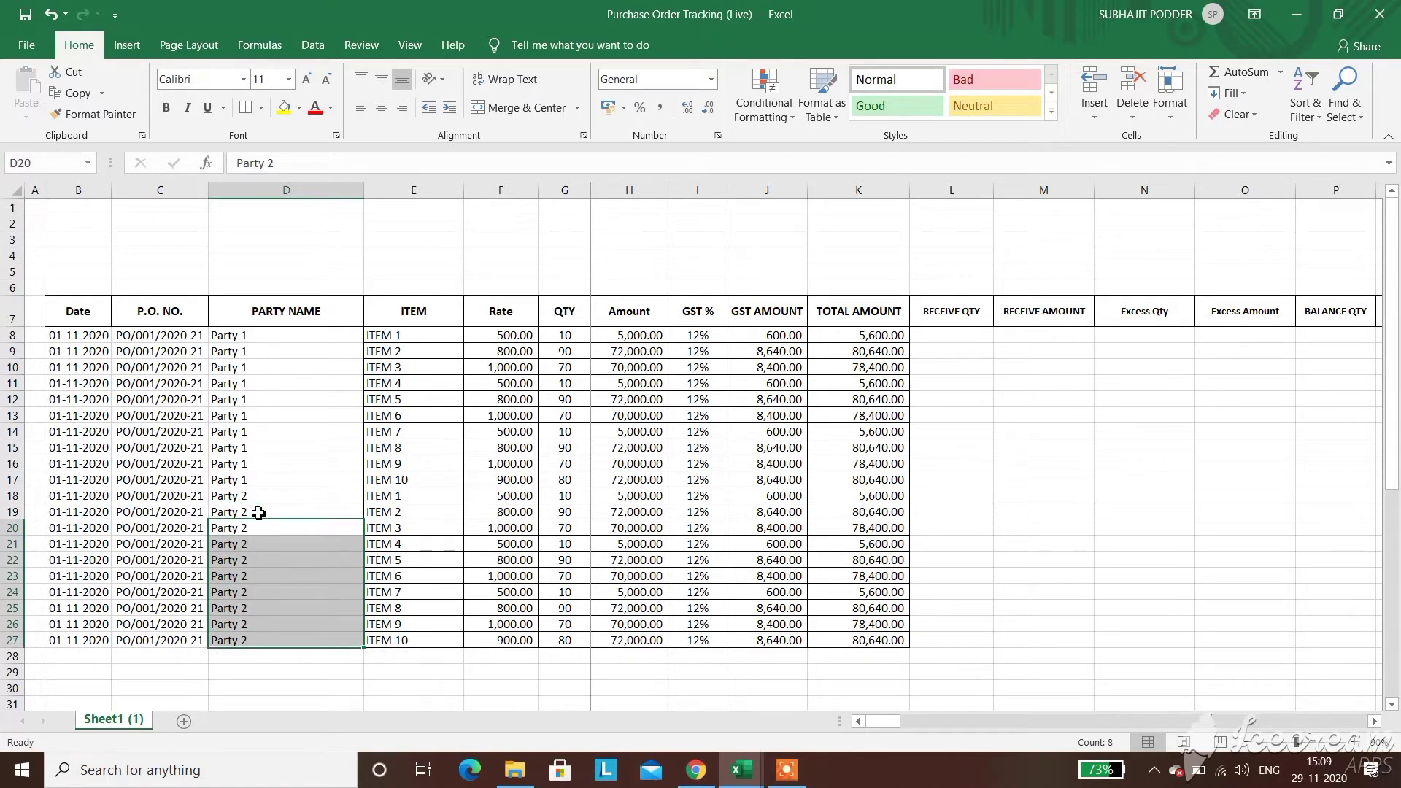
Shade the Party 2 order rows, B18:K27, with a light gold fill colour
left_click(14, 495)
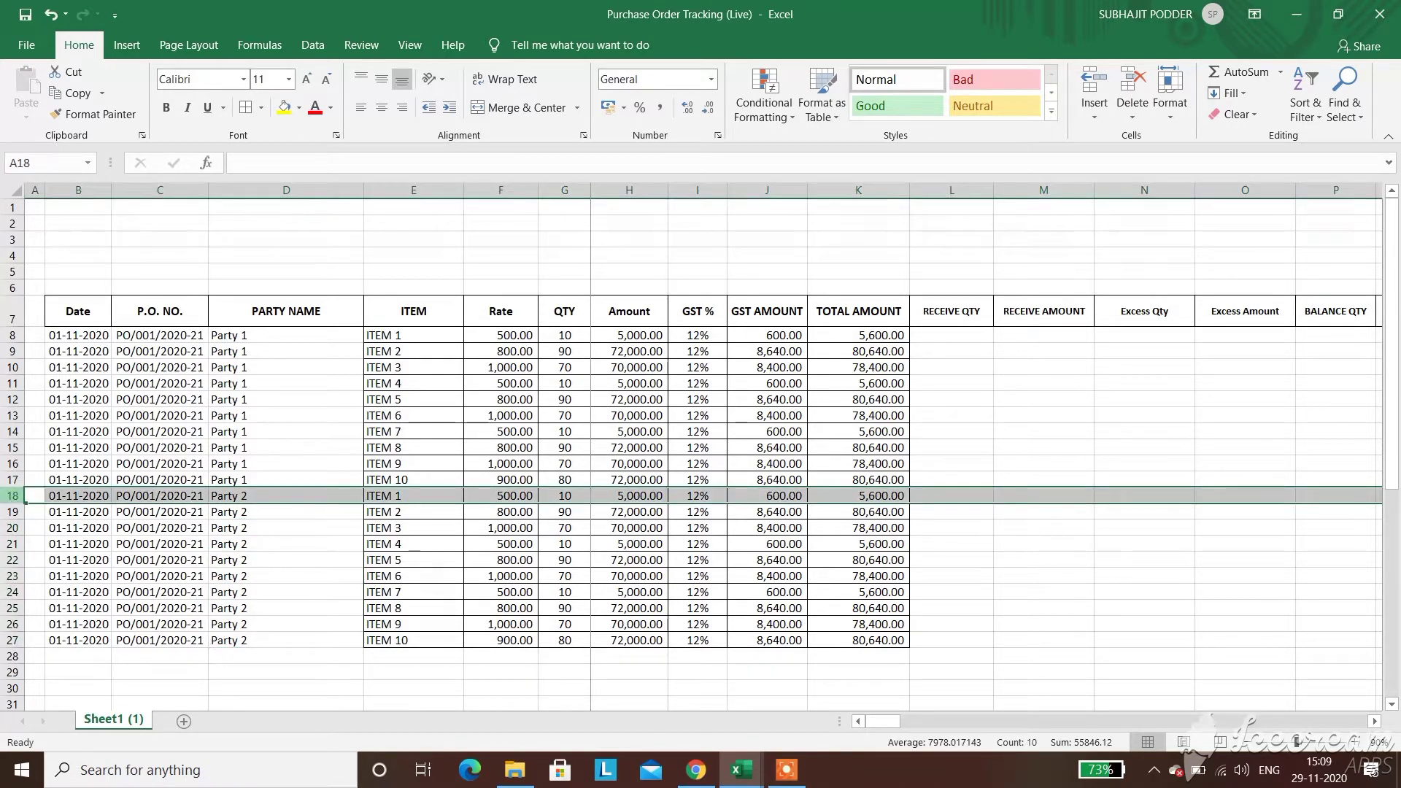
left_click_drag(67, 498, 867, 642)
left_click(300, 109)
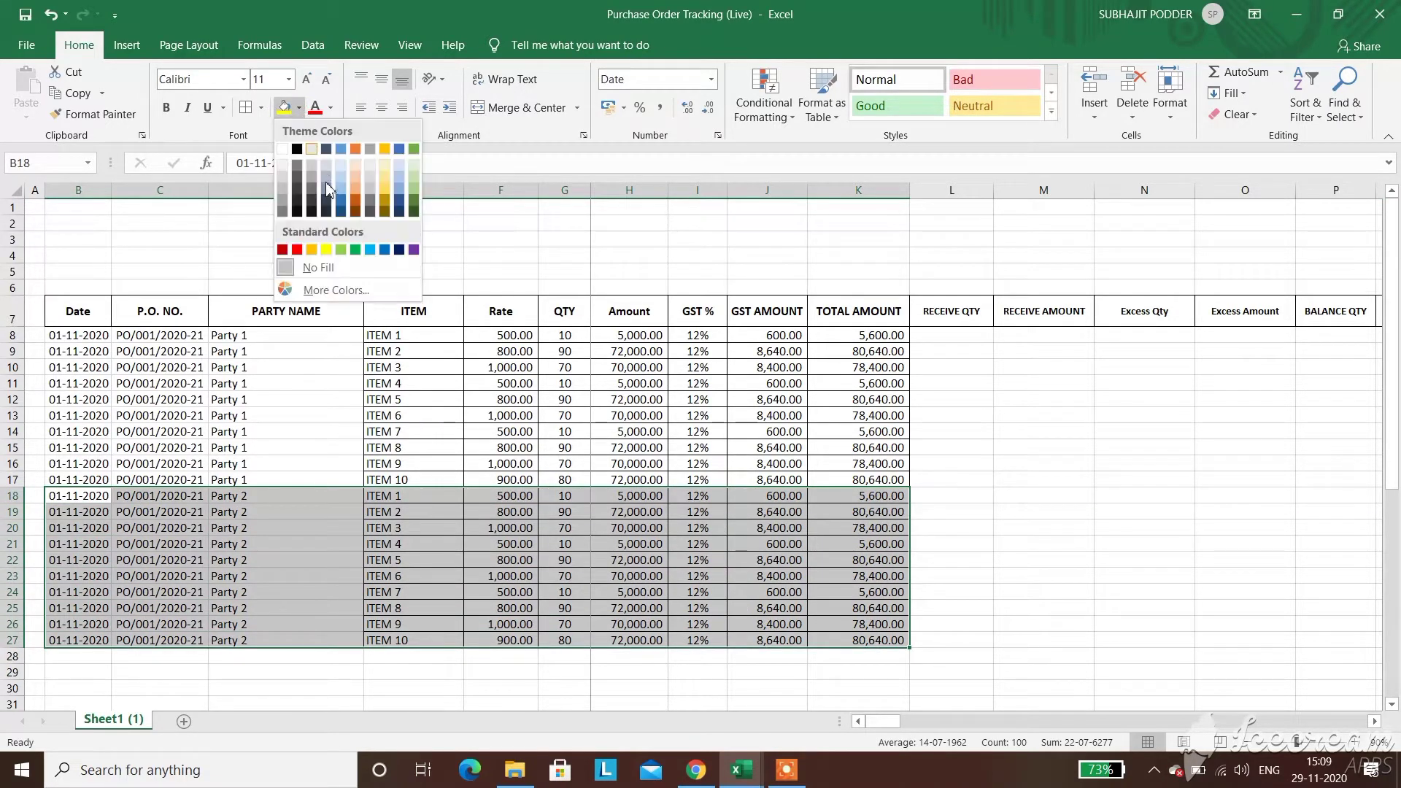
left_click(387, 173)
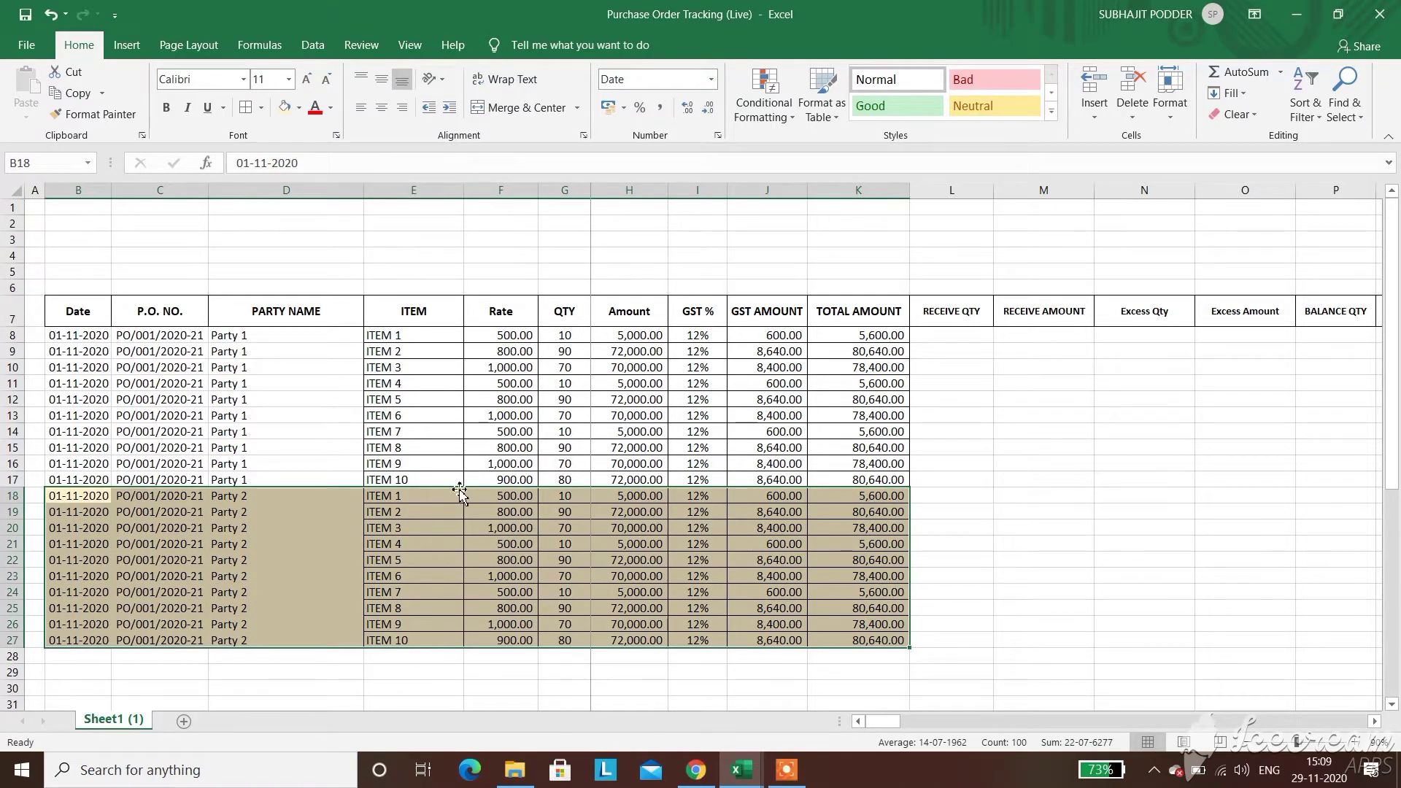
Renumber the Party 2 items in E18:E27 as a series from ITEM 11 to ITEM 20
left_click(425, 496)
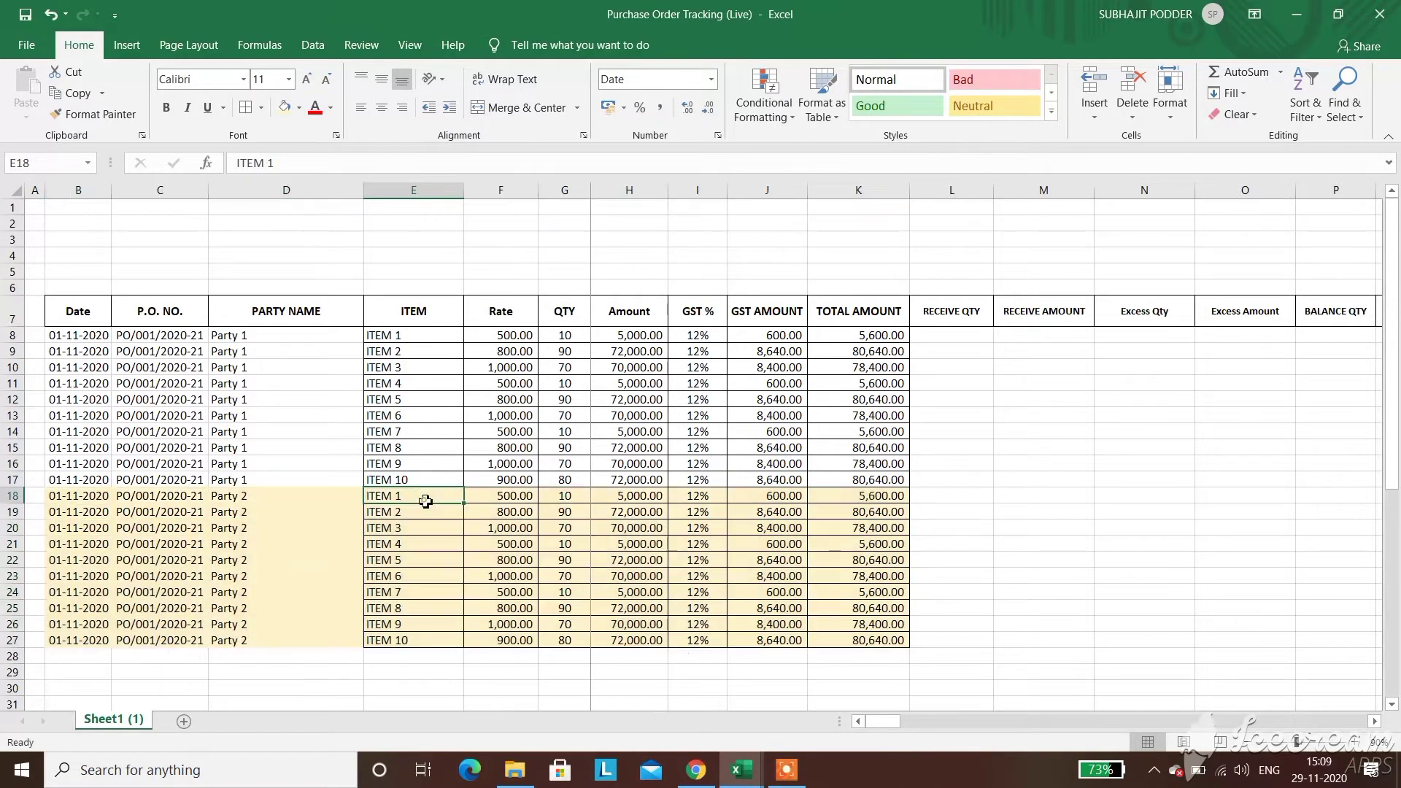
left_click(329, 164)
type("1")
key("Return")
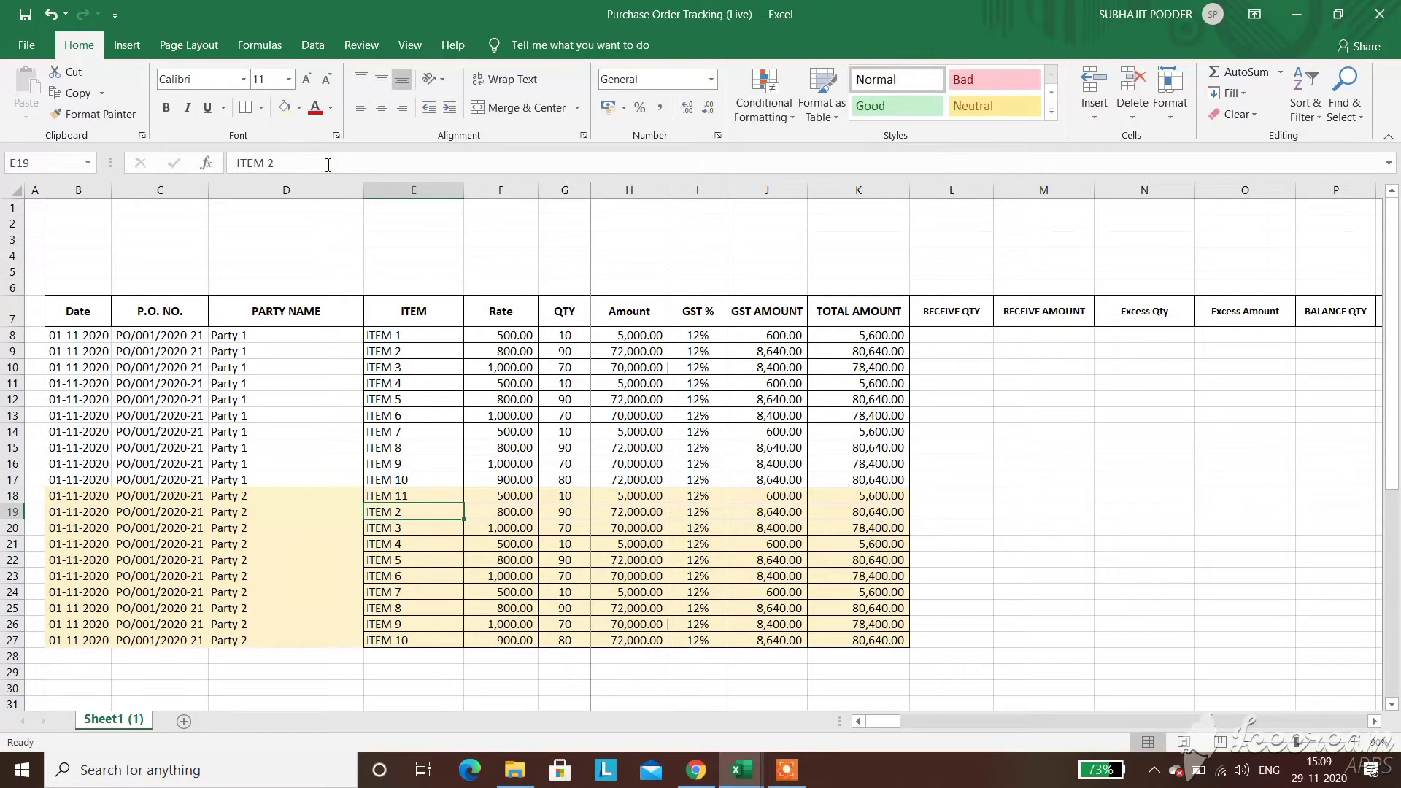
left_click(323, 159)
key("Left")
type("1")
key("Return")
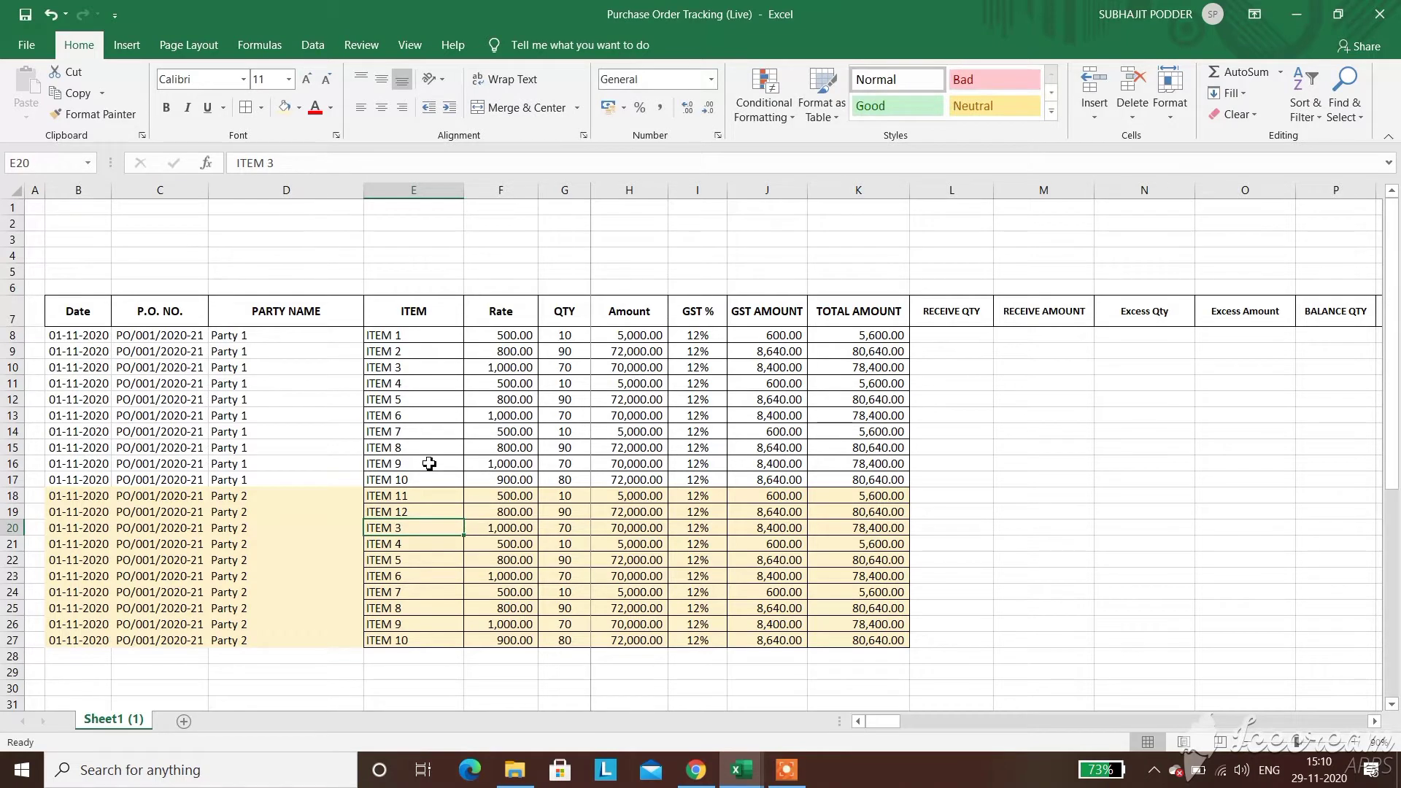
left_click_drag(435, 494, 458, 644)
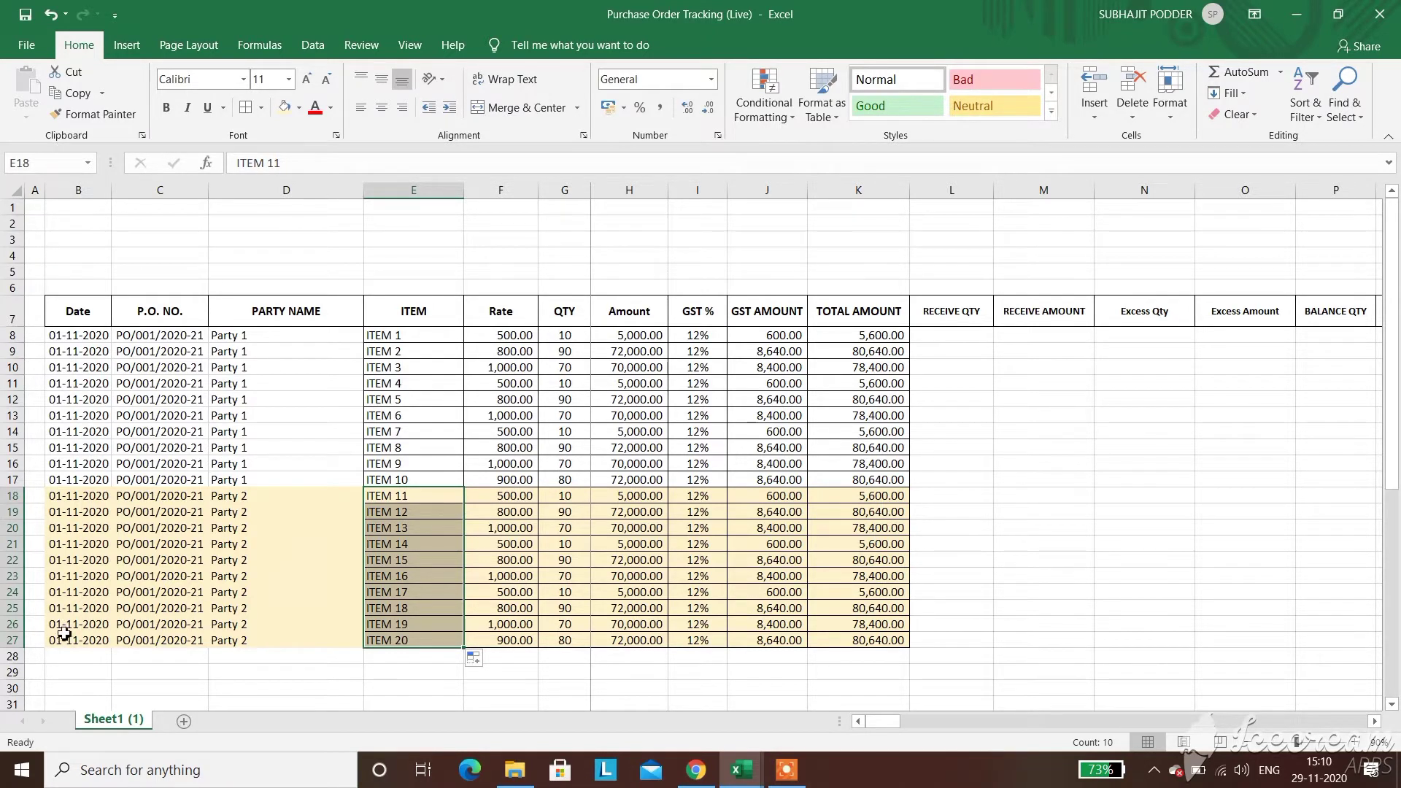
Enter the order date 02-11-2020 in B28 and B29, below the Party 2 rows
left_click(68, 659)
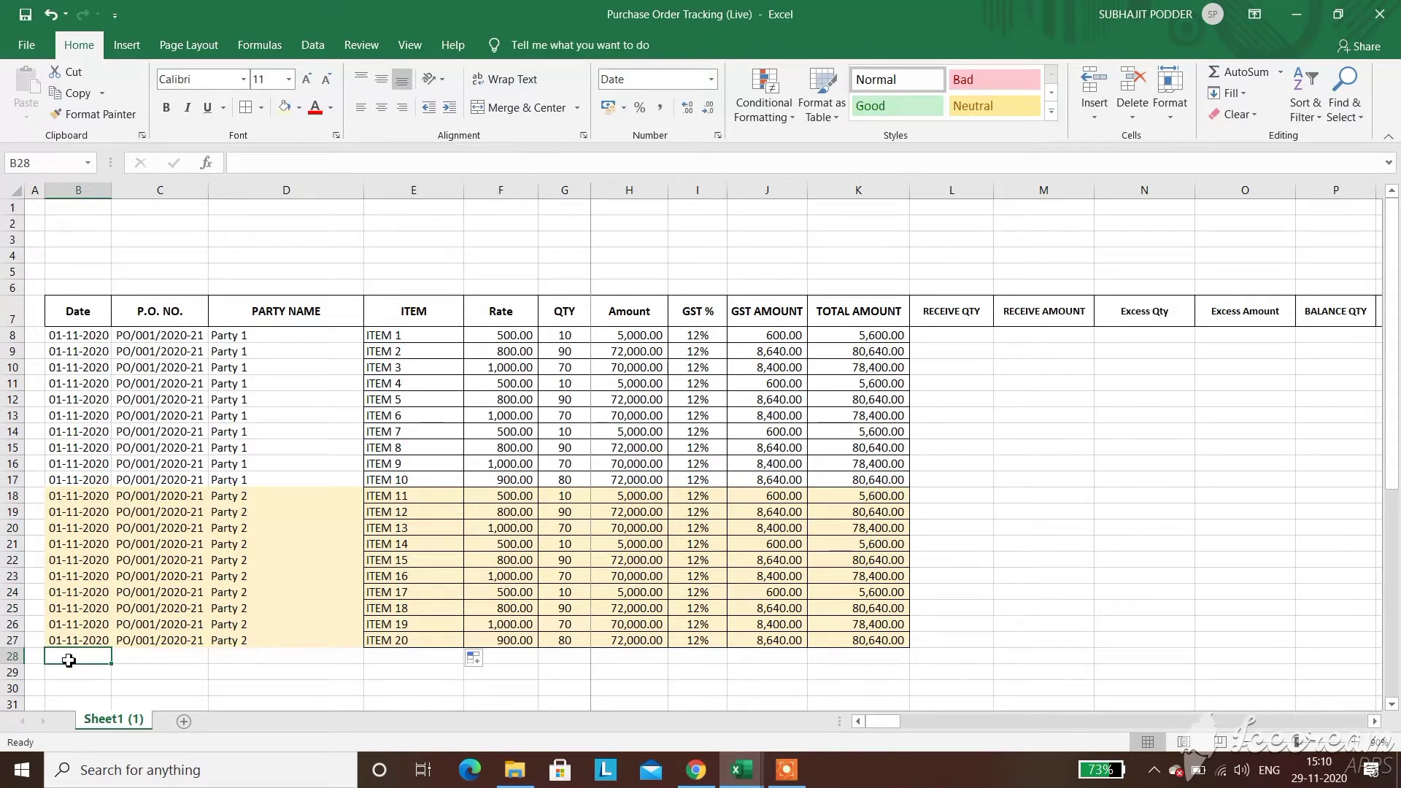
left_click(84, 385)
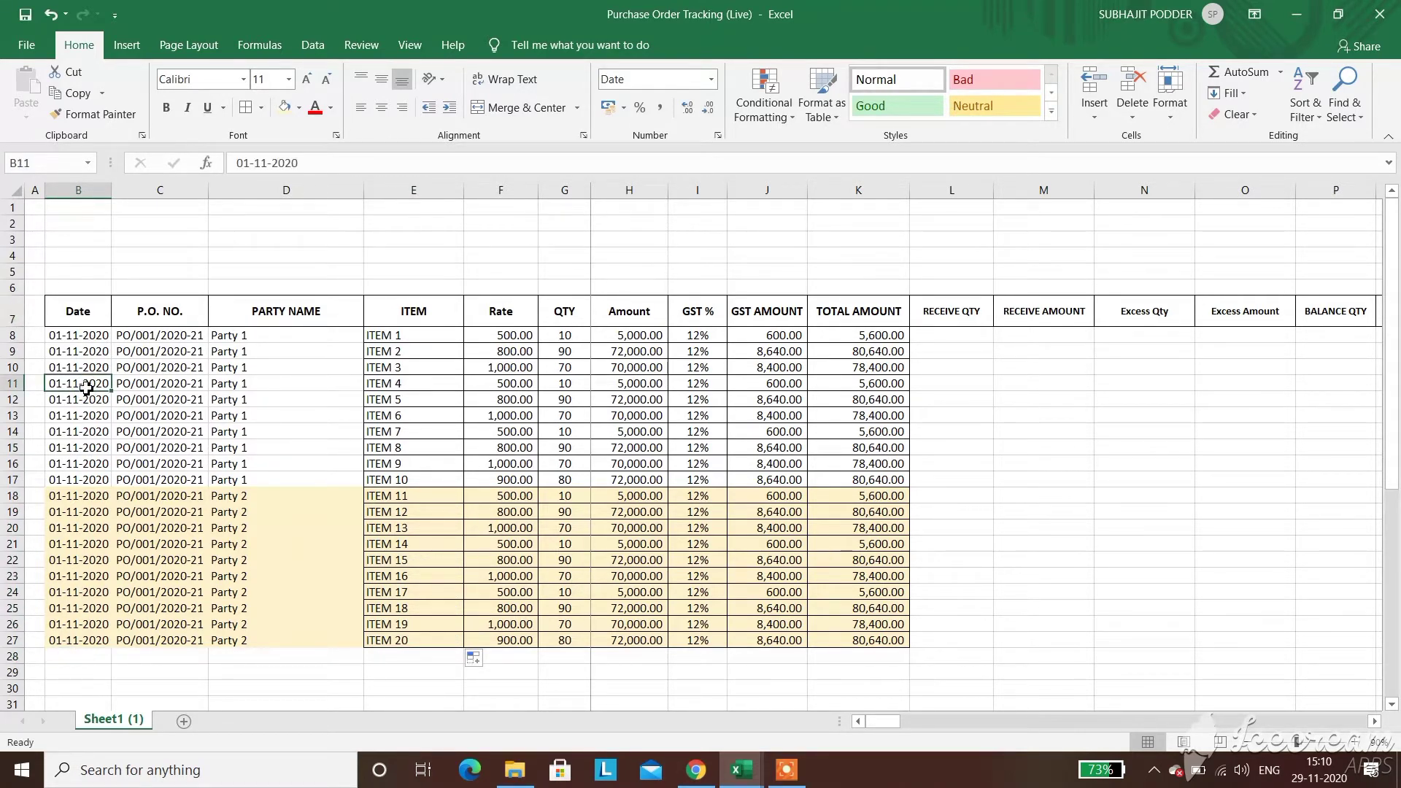
key("ctrl+c")
left_click(81, 659)
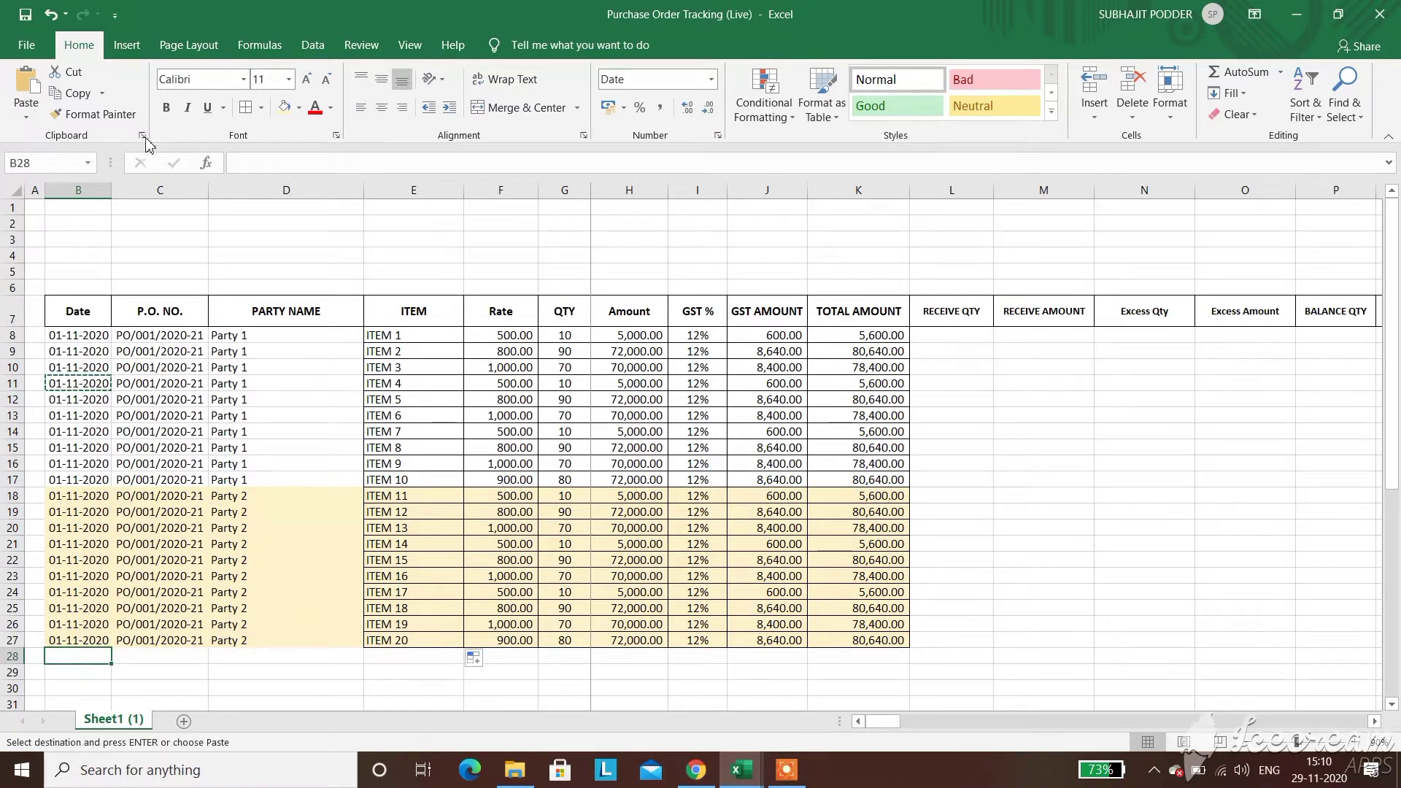
key("ctrl+v")
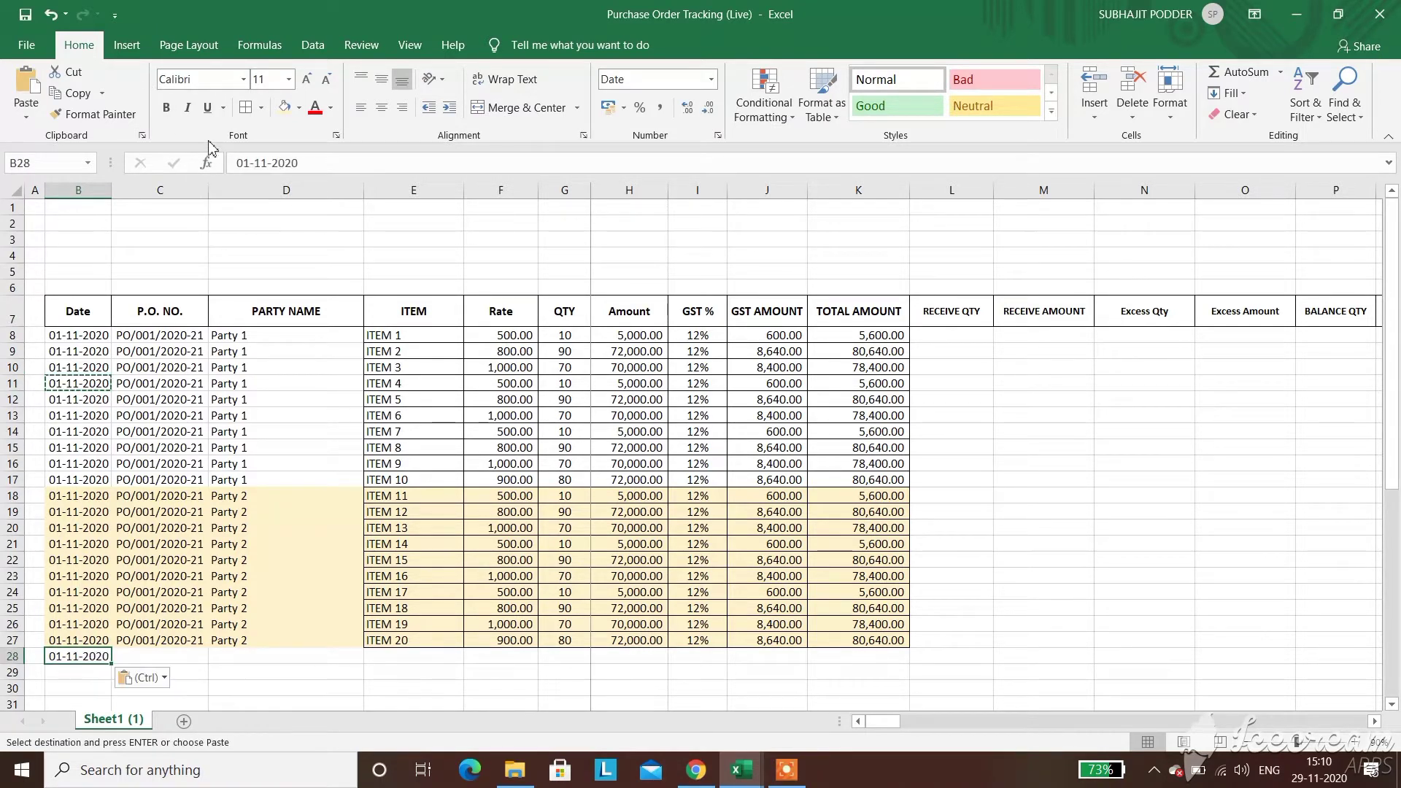
left_click(245, 167)
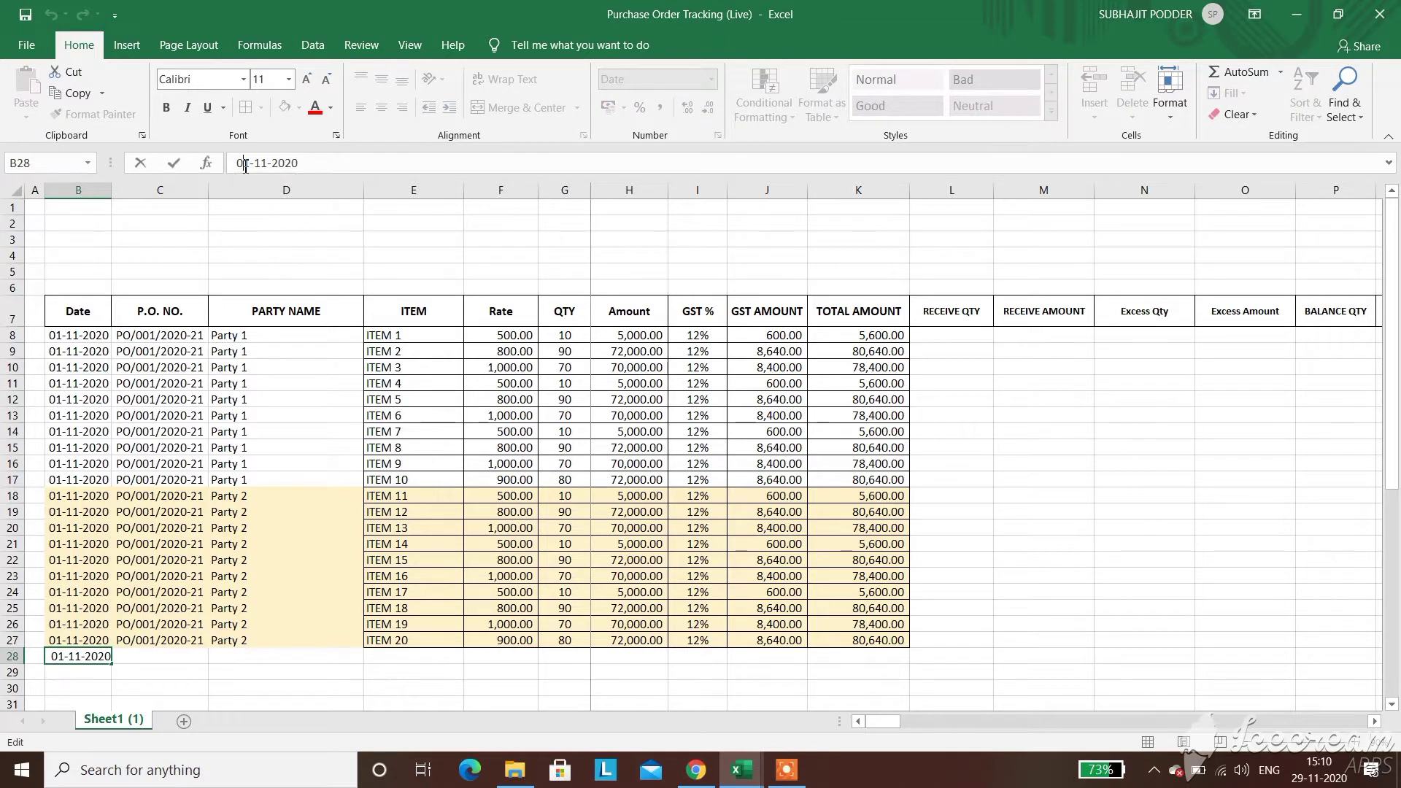
key("Delete")
type("2")
key("Return")
key("ctrl+d")
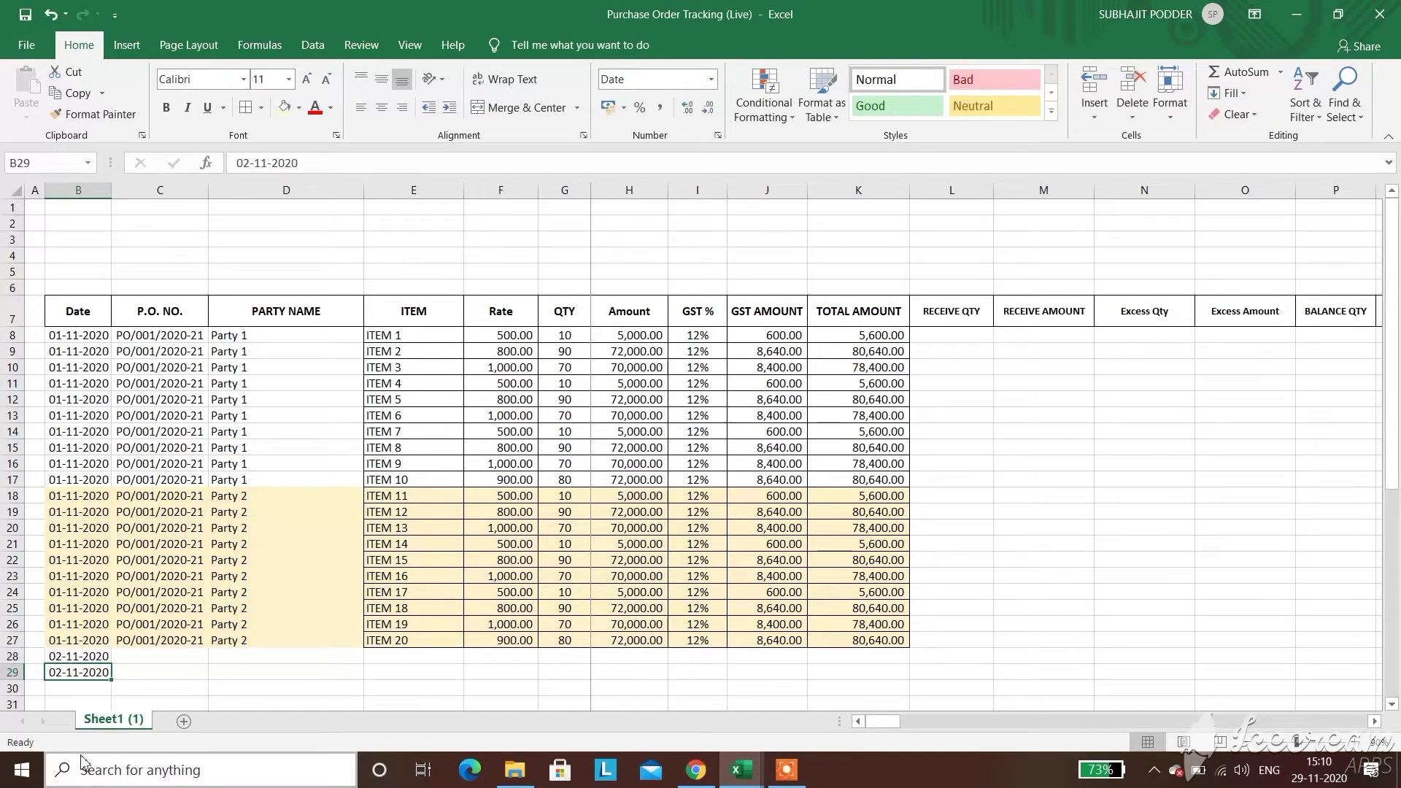
Try to copy the date from B29 into the empty cells B30:B40
key("ctrl+c")
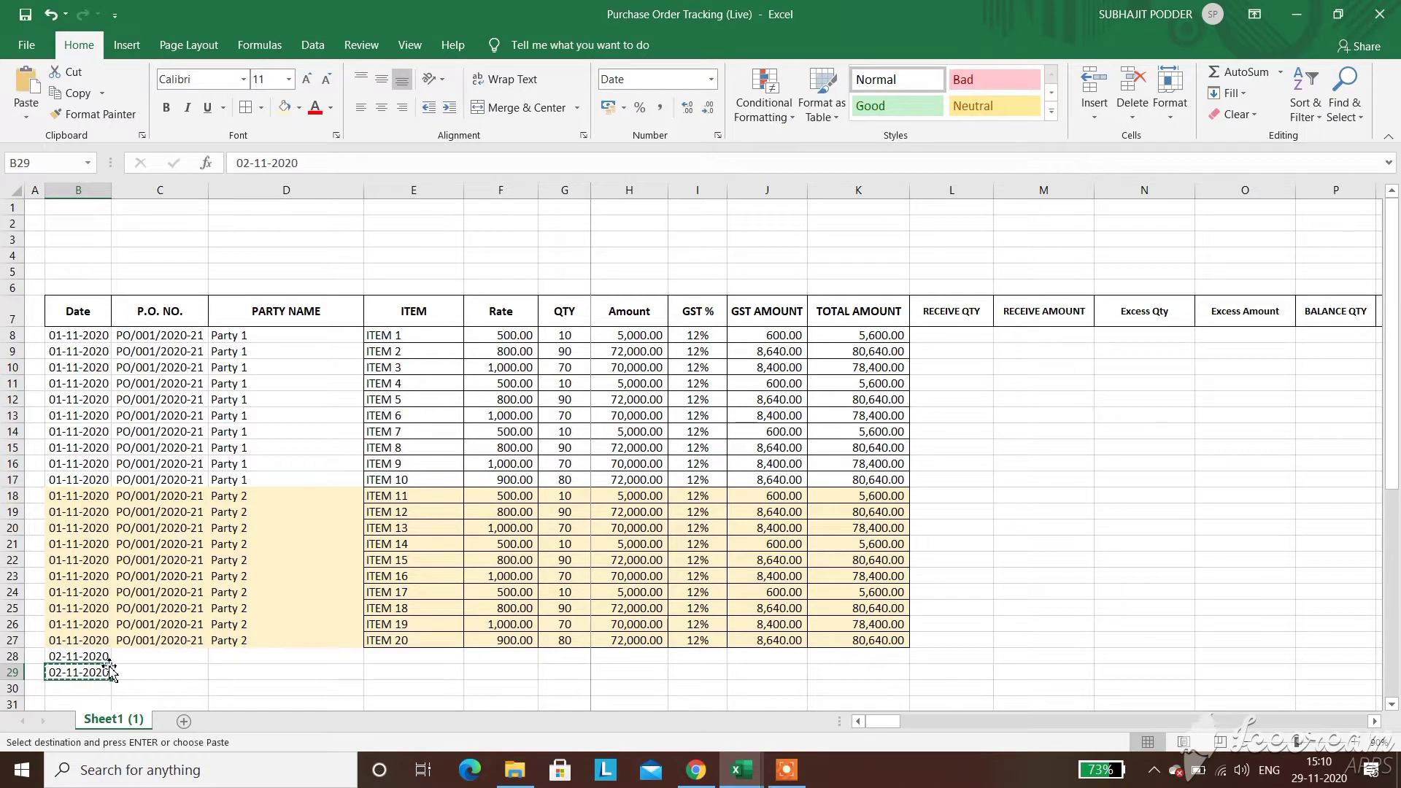
key("Down")
key("Down")
key("Down")
key("Down")
key("Down")
key("Down")
key("Down")
key("Down")
key("Down")
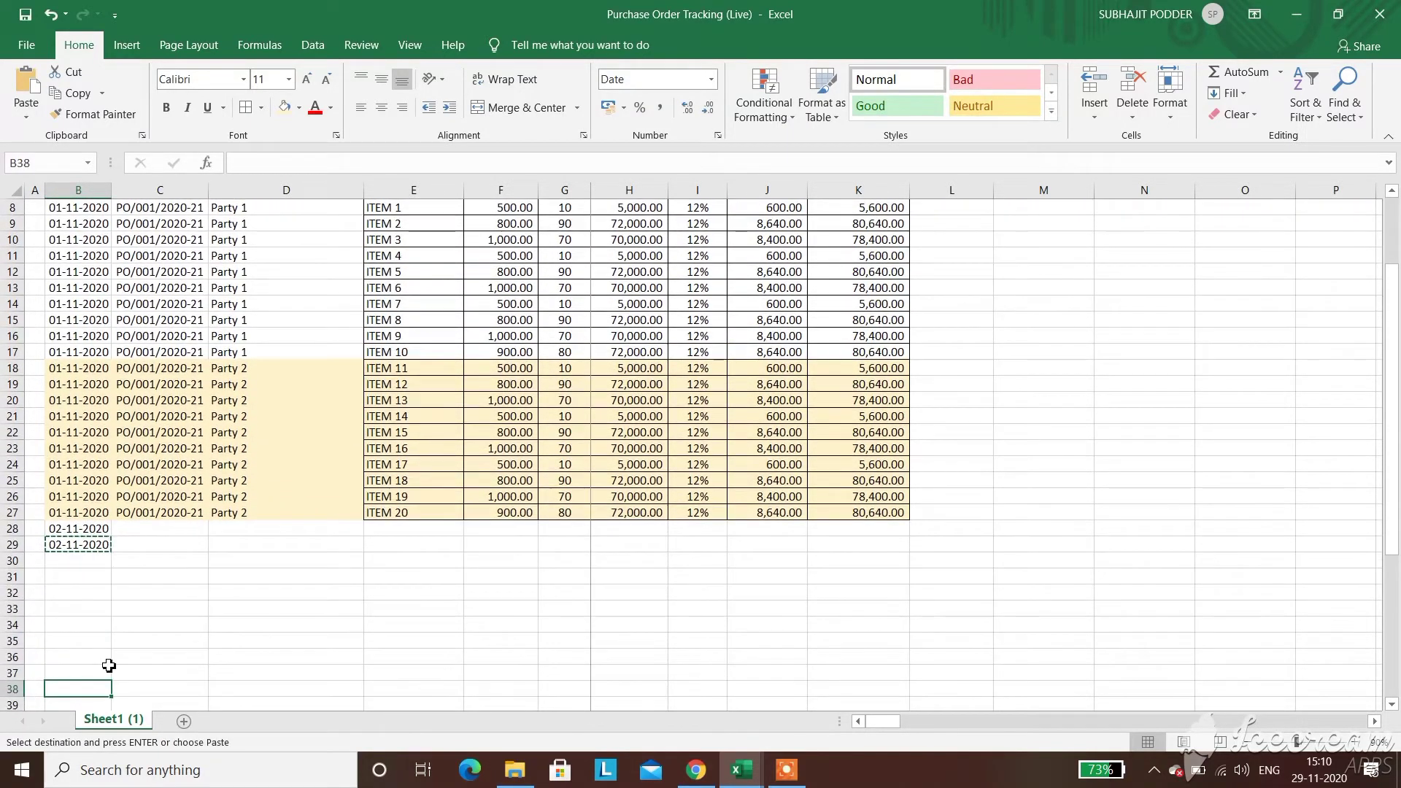
left_click(96, 544)
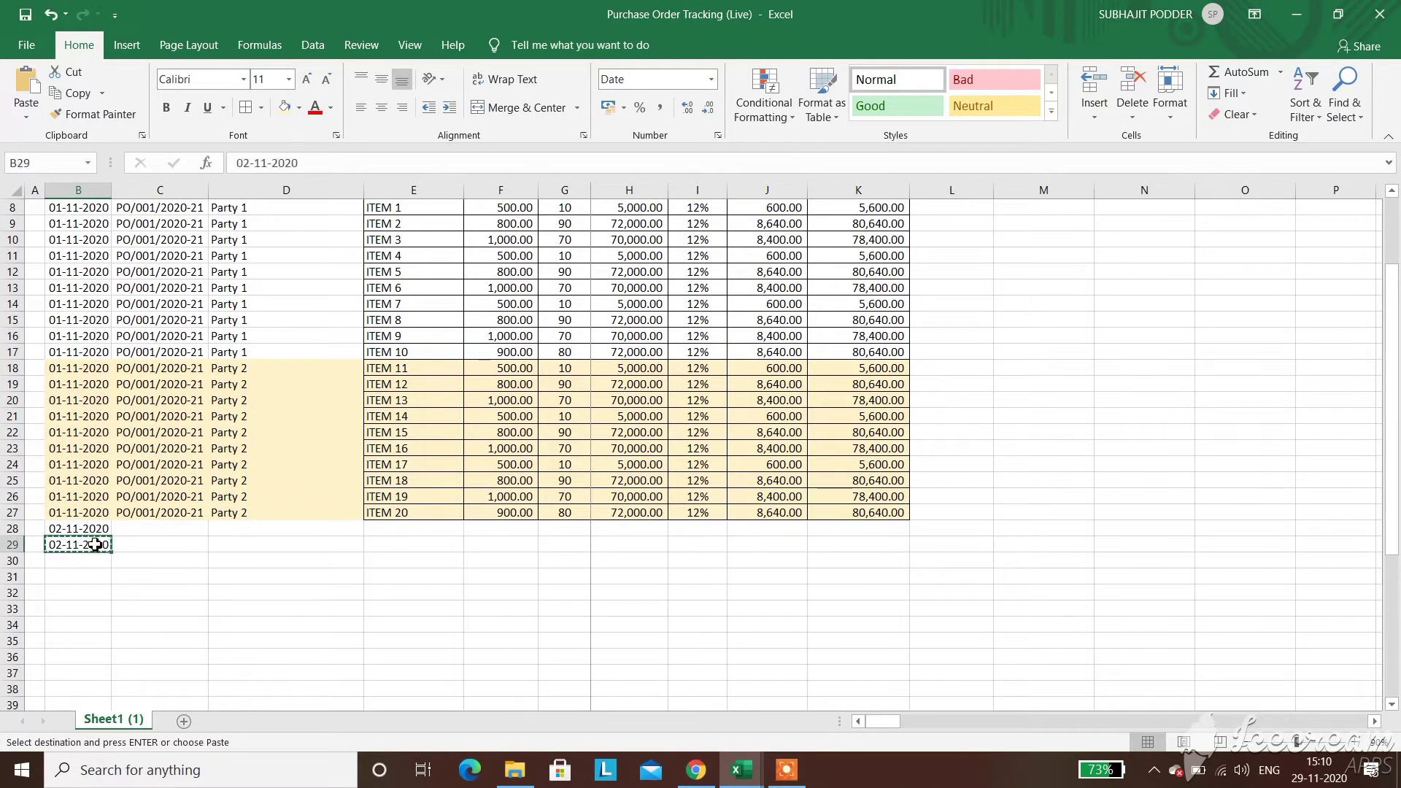
left_click(92, 557)
left_click_drag(90, 558, 90, 702)
scroll(90, 558, "down", 1)
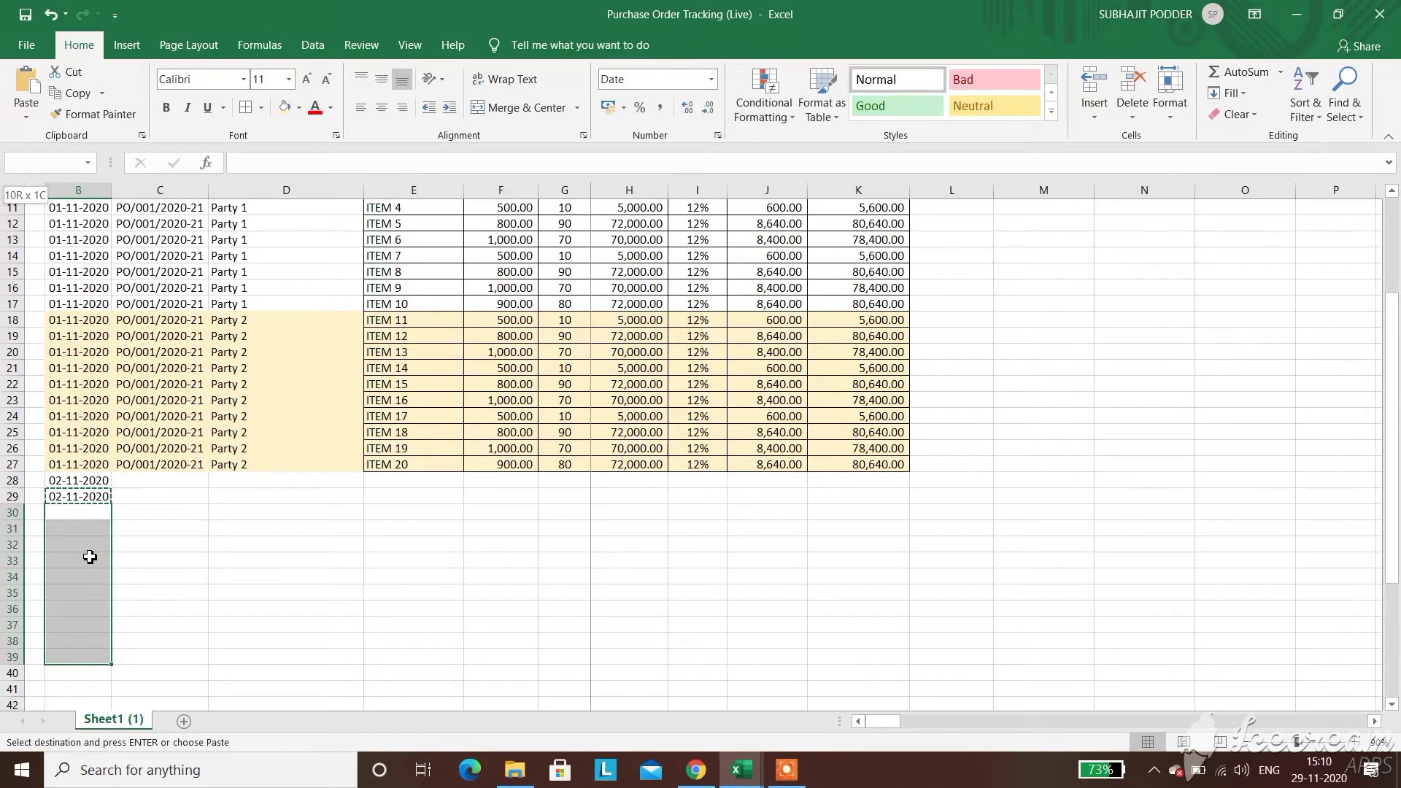
left_click_drag(90, 557, 90, 557)
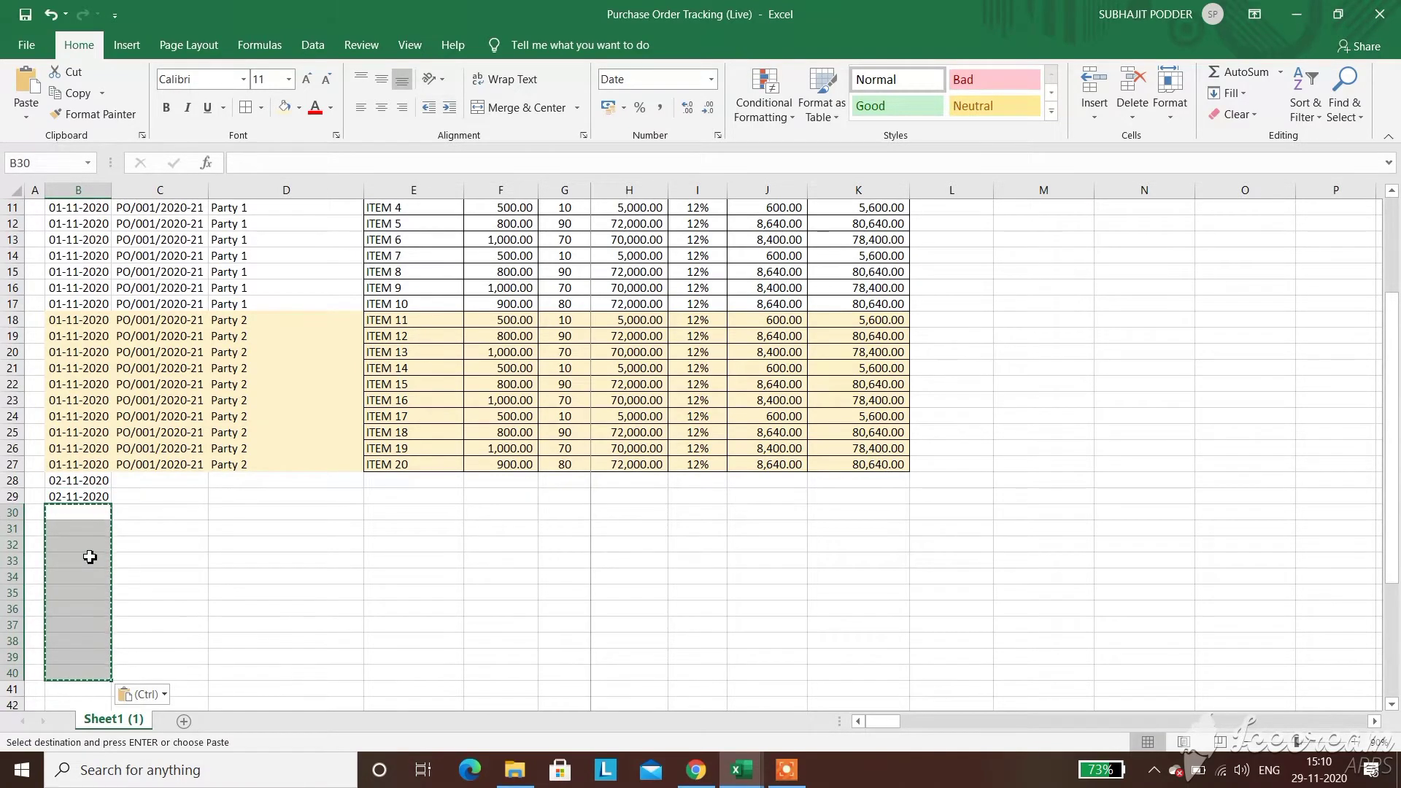
Copy the date 02-11-2020 from B29 into B30:B42
left_click(92, 493)
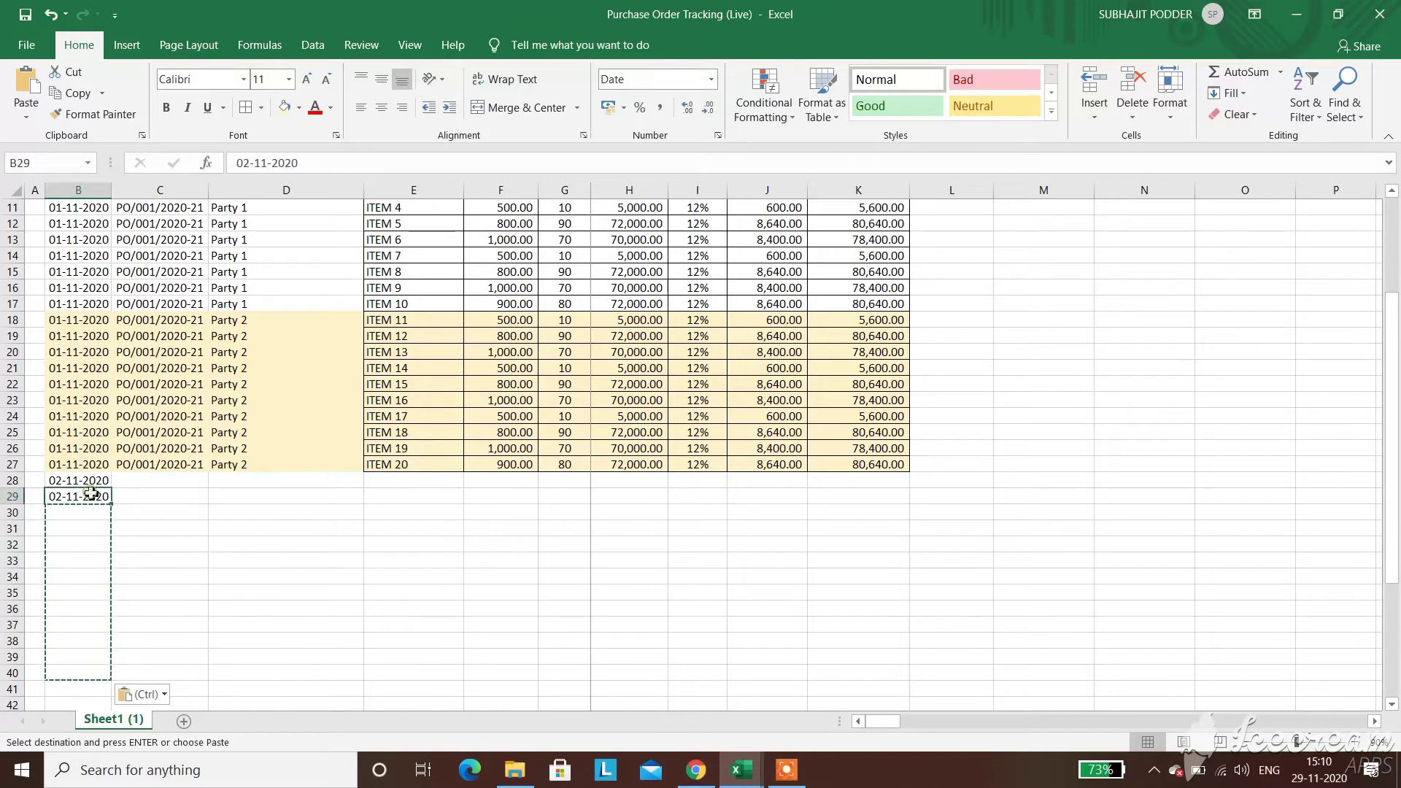
key("shift+Down")
key("shift+Down")
key("shift+Down")
key("shift+Down")
key("shift+Down")
key("shift+Down")
key("shift+Down")
key("shift+Down")
key("shift+Down")
key("shift+Down")
key("shift+Down")
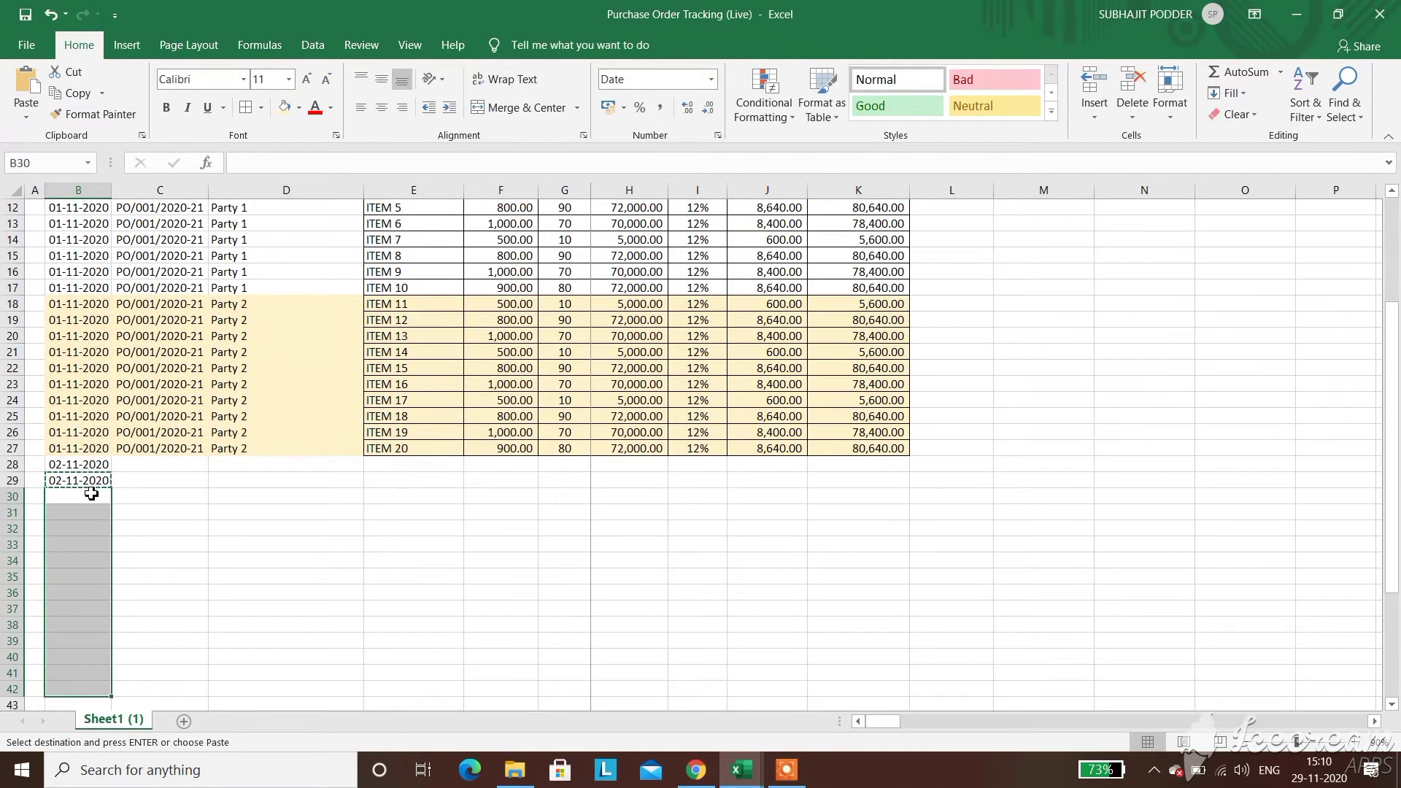
key("ctrl+v")
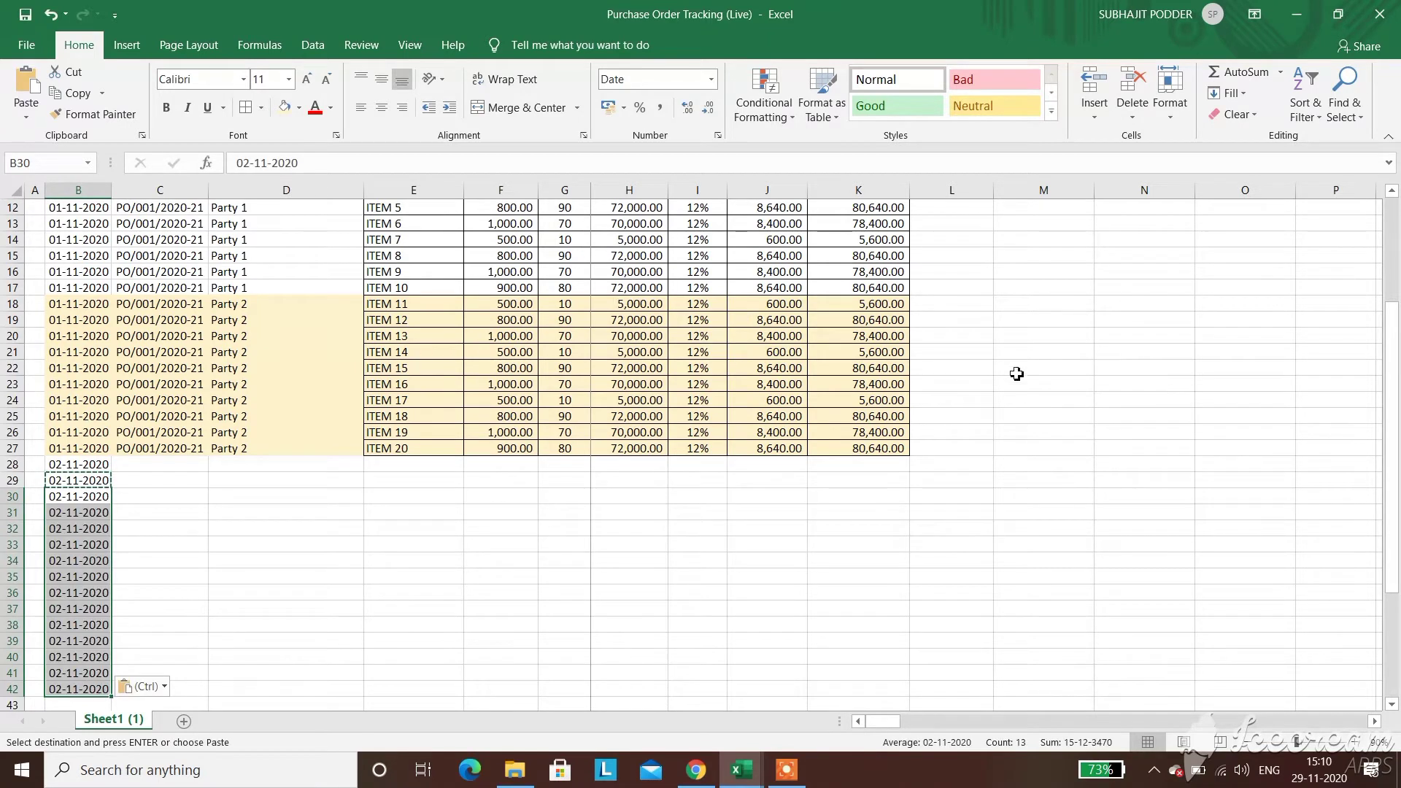
Duplicate the Party 1 item details in E8:K17 beside the 02-11-2020 dates, starting at cell E28
left_click_drag(1388, 456, 1389, 444)
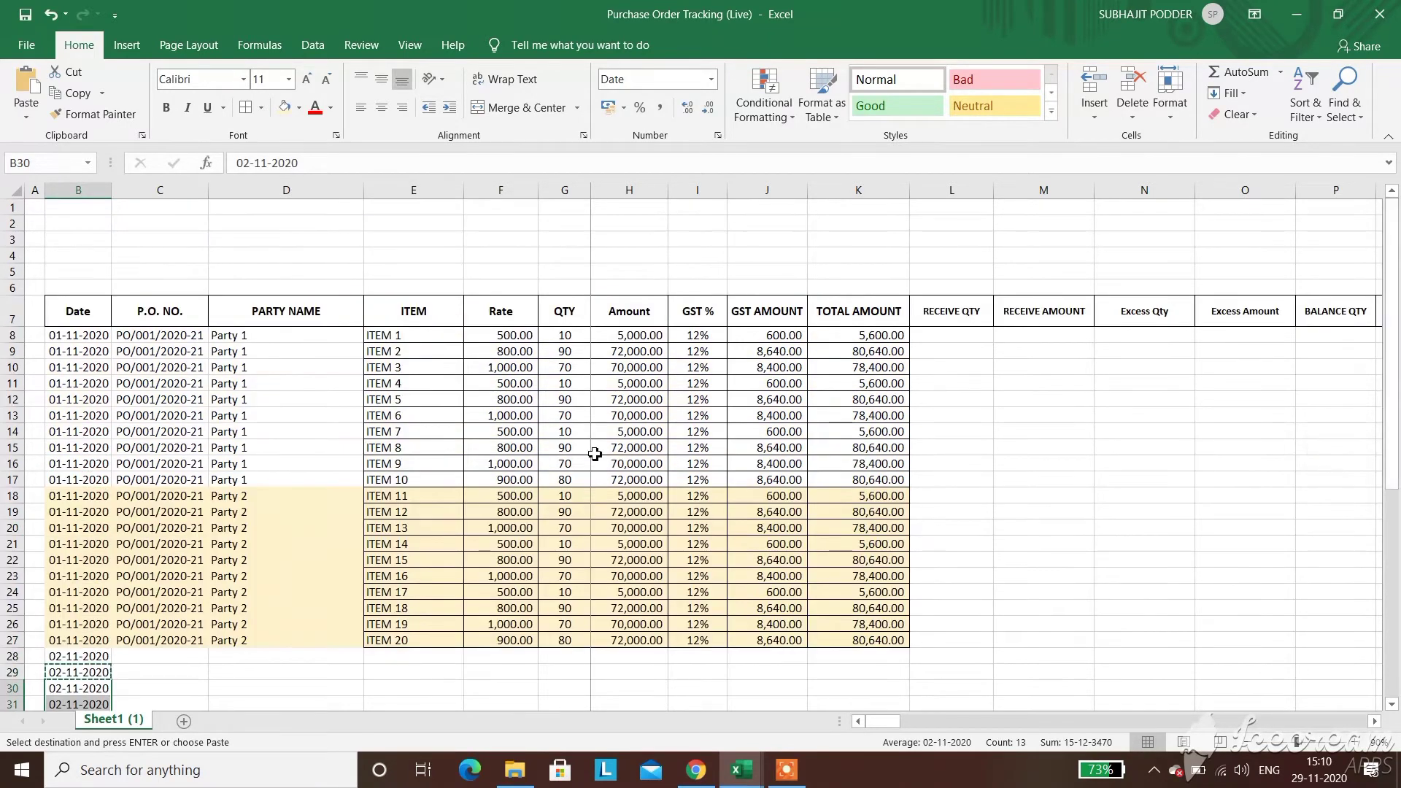
left_click_drag(429, 340, 863, 480)
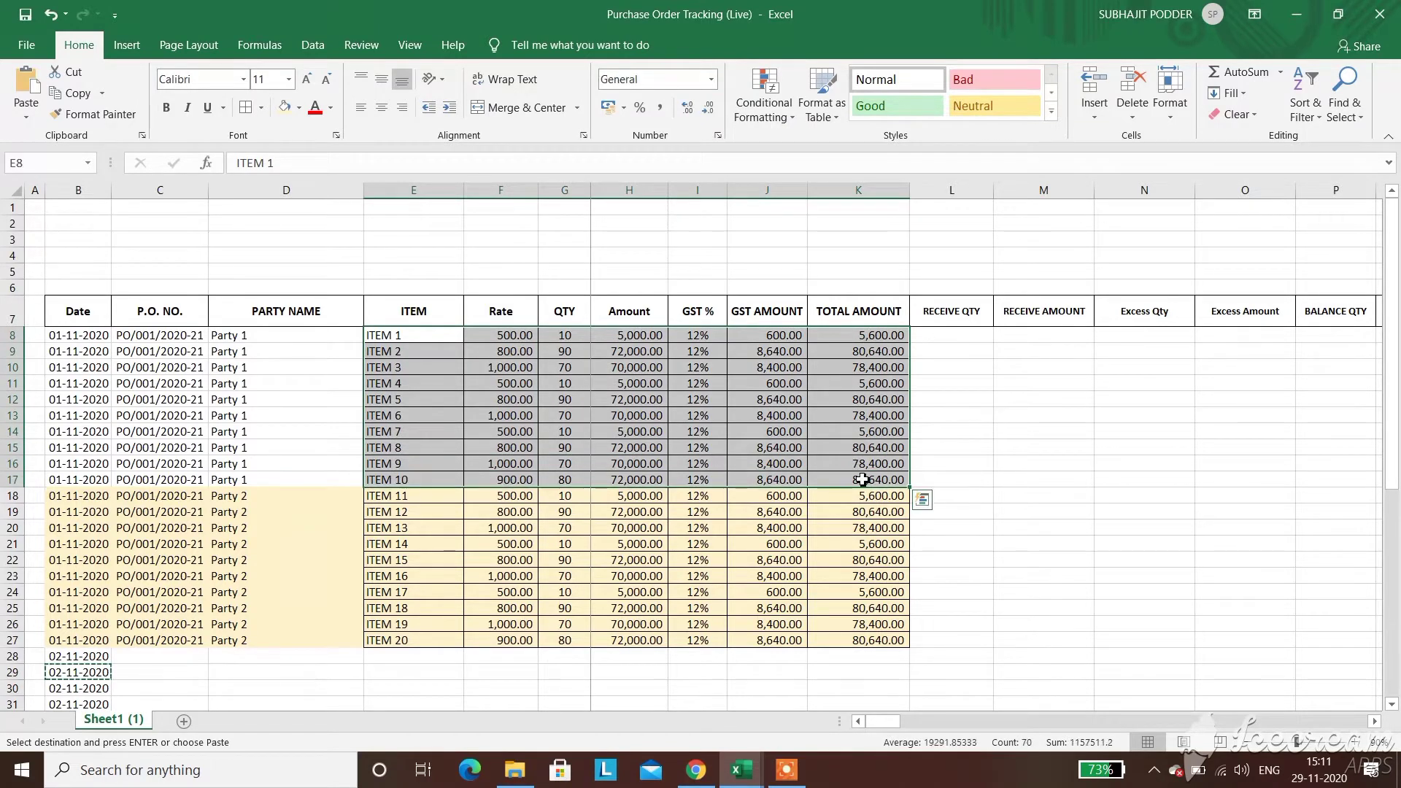
key("ctrl+c")
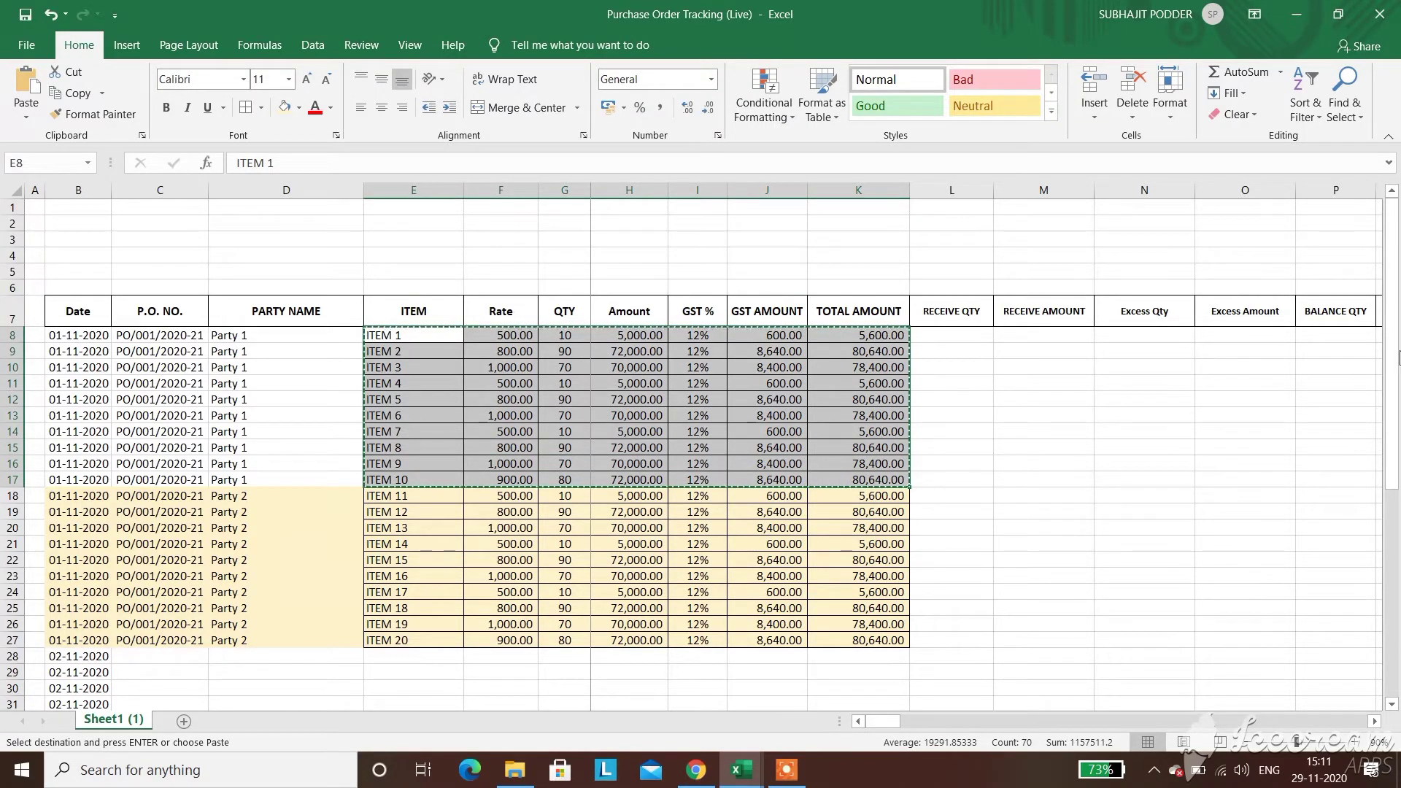
left_click_drag(1393, 389, 1395, 554)
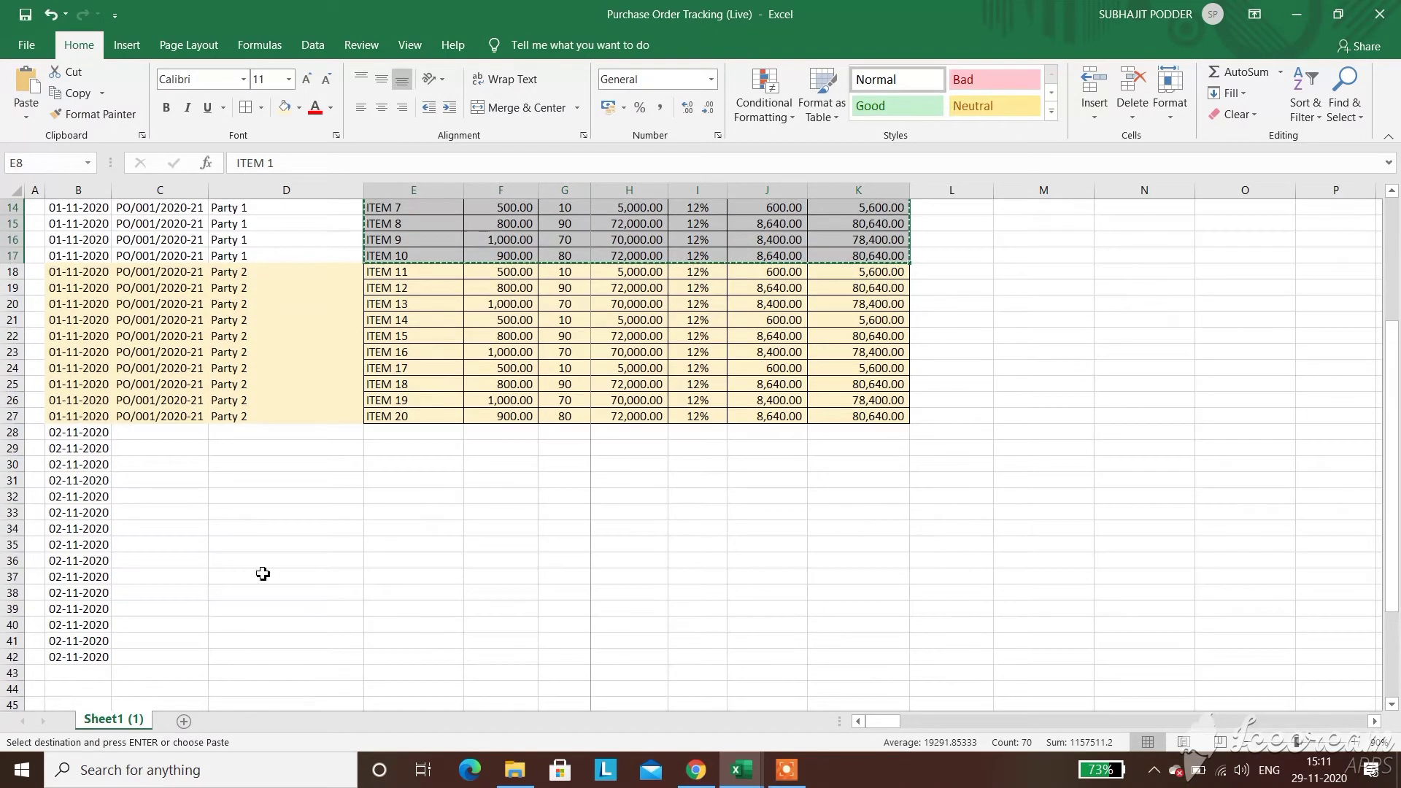
left_click(410, 428)
key("Return")
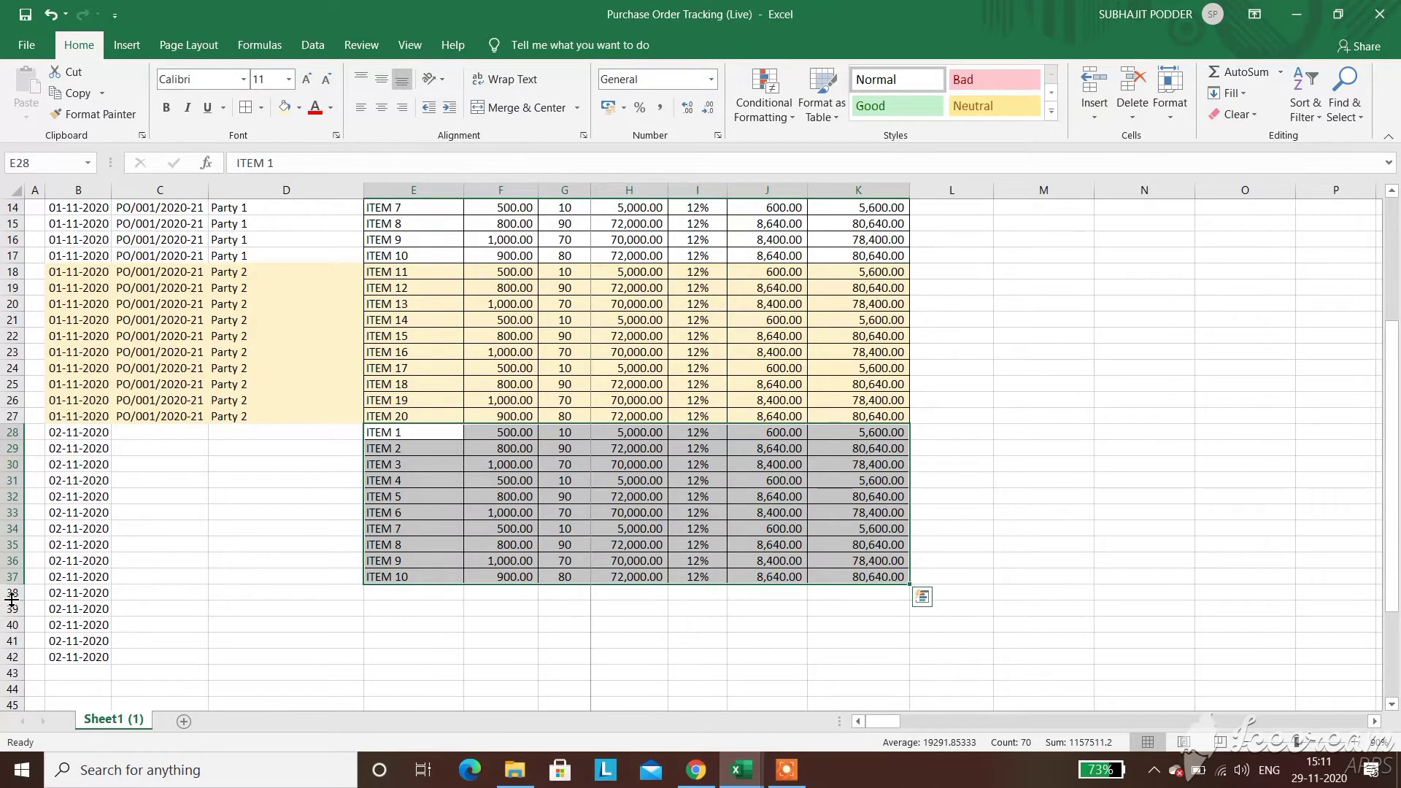
Delete rows 38 to 44, which hold the surplus dates below the ten new item rows
left_click_drag(12, 595, 12, 689)
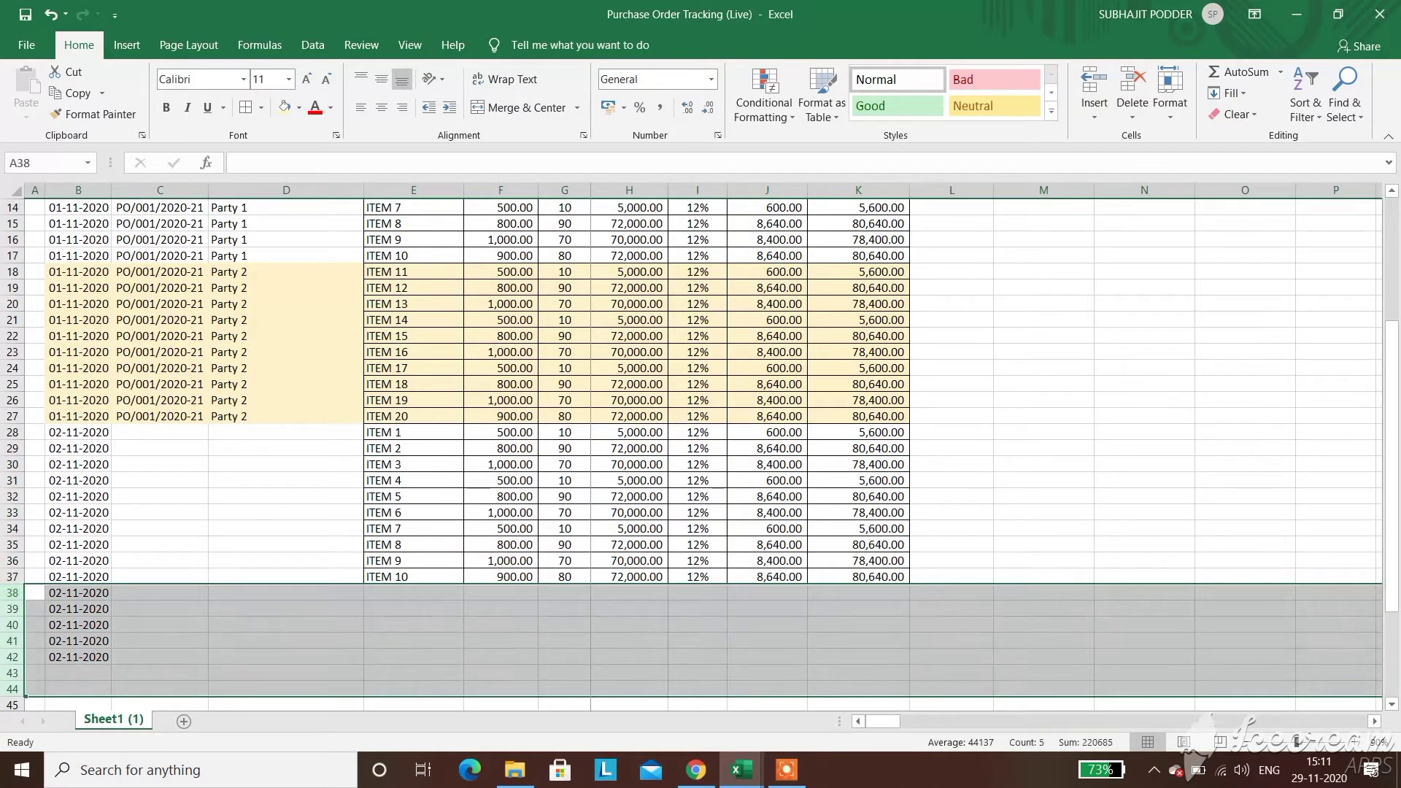
right_click(13, 642)
left_click(52, 524)
Change the P.O. number in the first Party 2 row, cell C18, to the next sequential order number
left_click(163, 433)
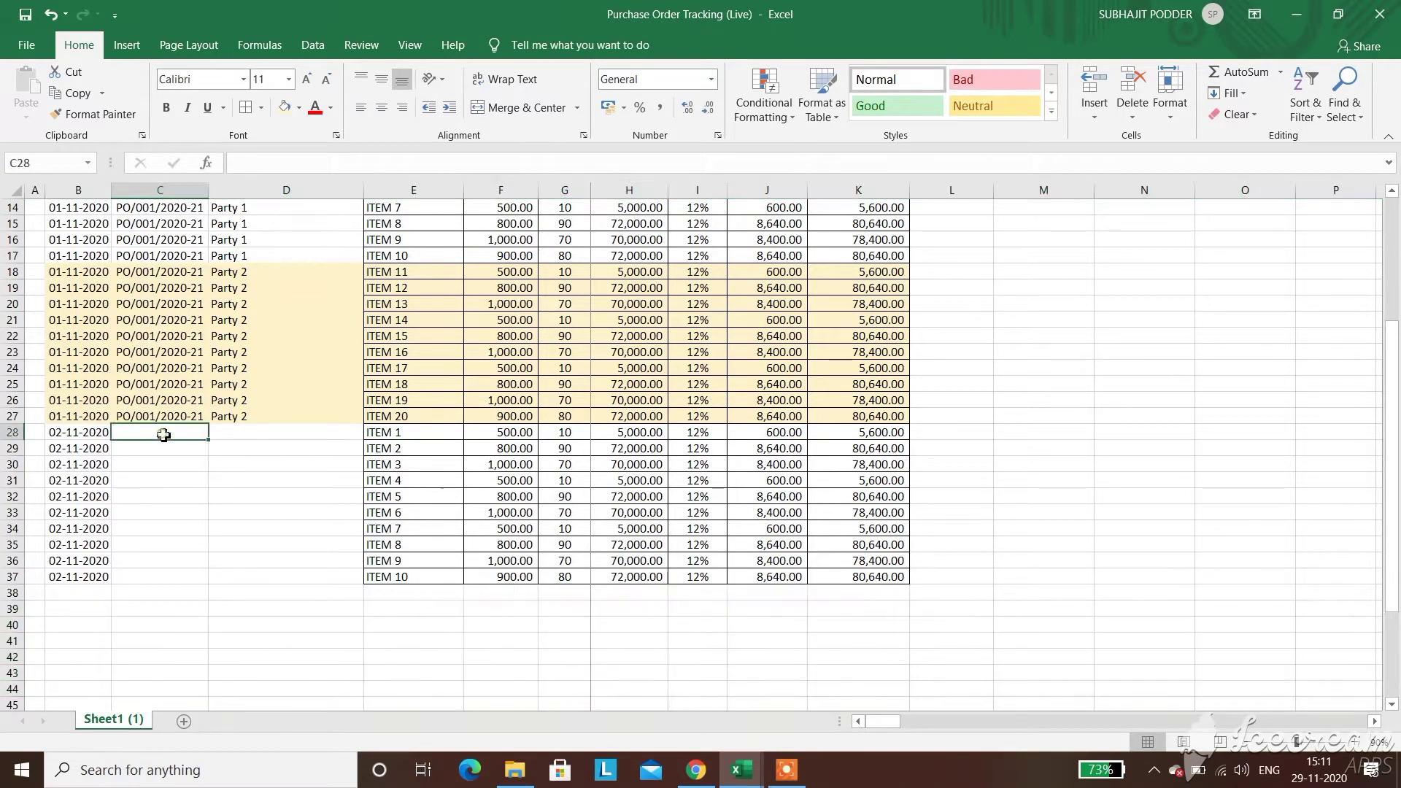
left_click(187, 227)
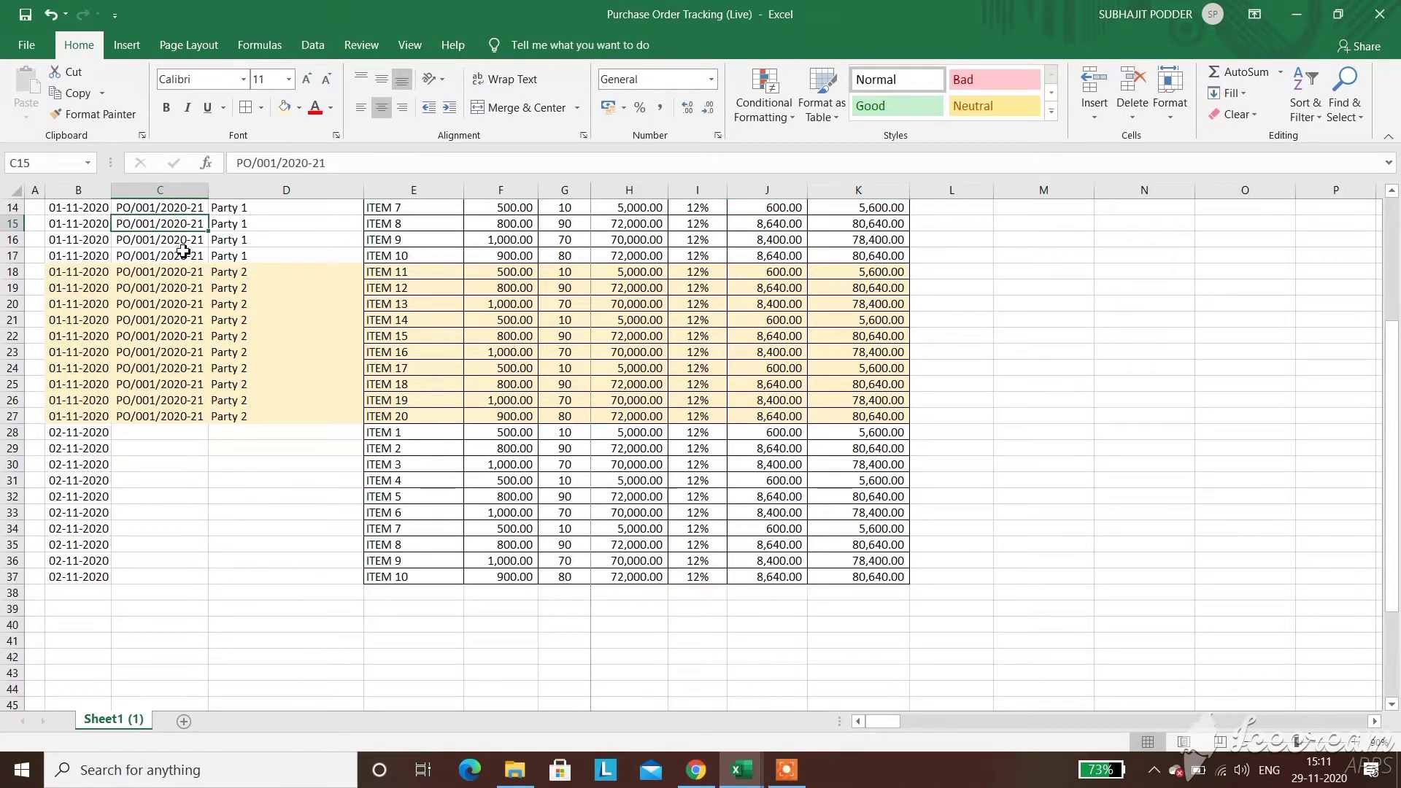
left_click(186, 276)
left_click(277, 163)
key("BackSpace")
type("2")
key("Return")
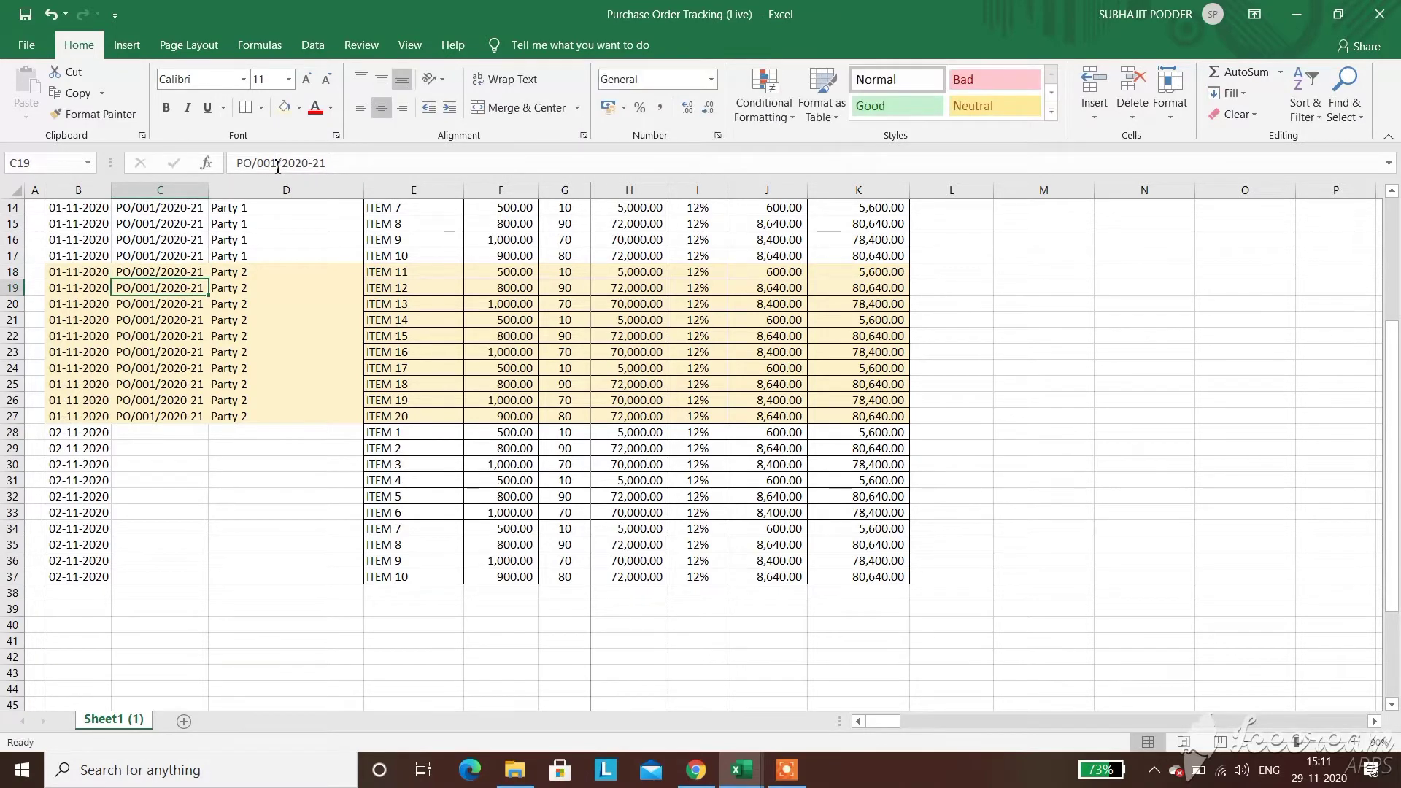
Copy the P.O. number from C18 into the remaining Party 2 rows, C19:C27
key("Up")
key("ctrl+c")
key("Down")
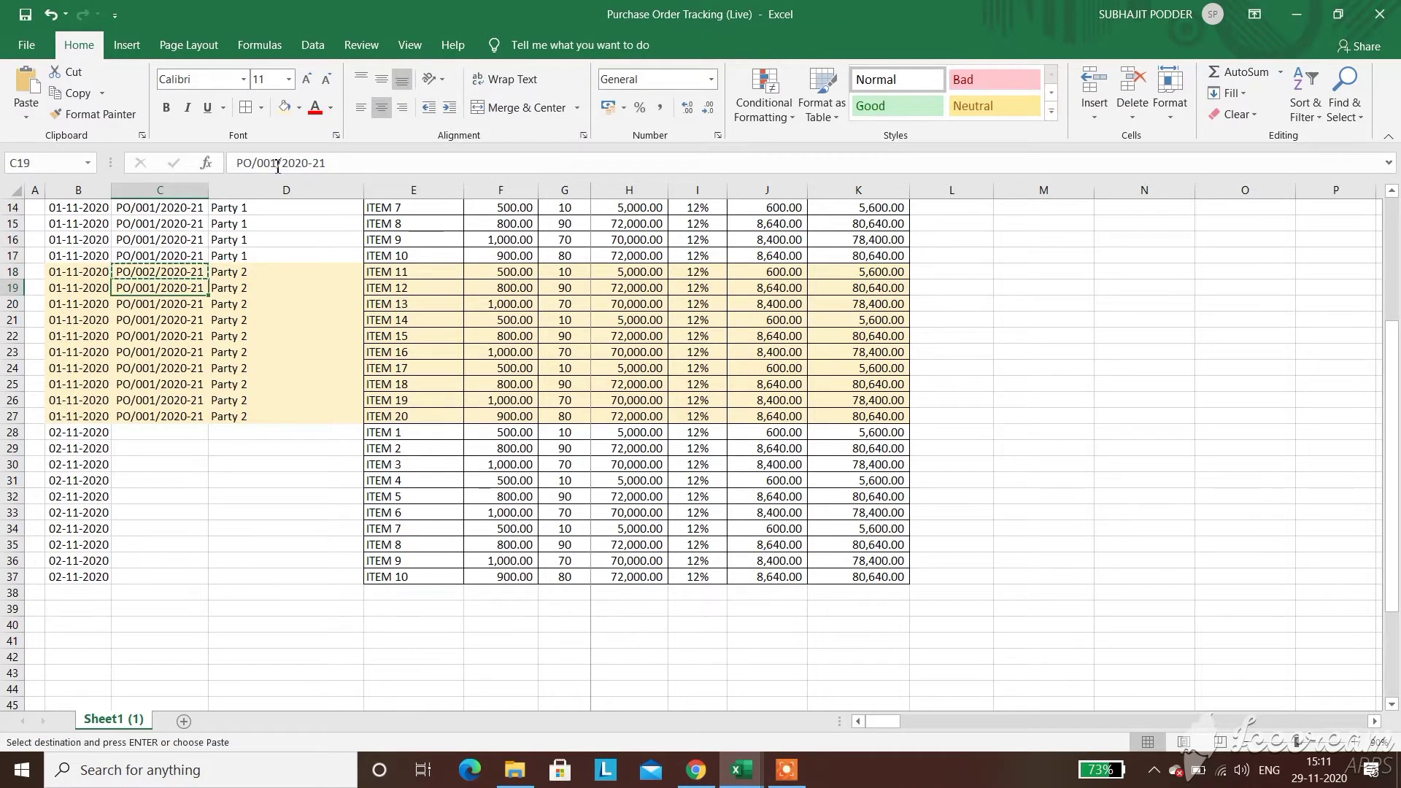
key("shift+Down")
key("shift+Down")
key("shift+Down")
key("shift+Down")
key("shift+Down")
key("shift+Down")
key("shift+Down")
key("shift+Down")
key("ctrl+v")
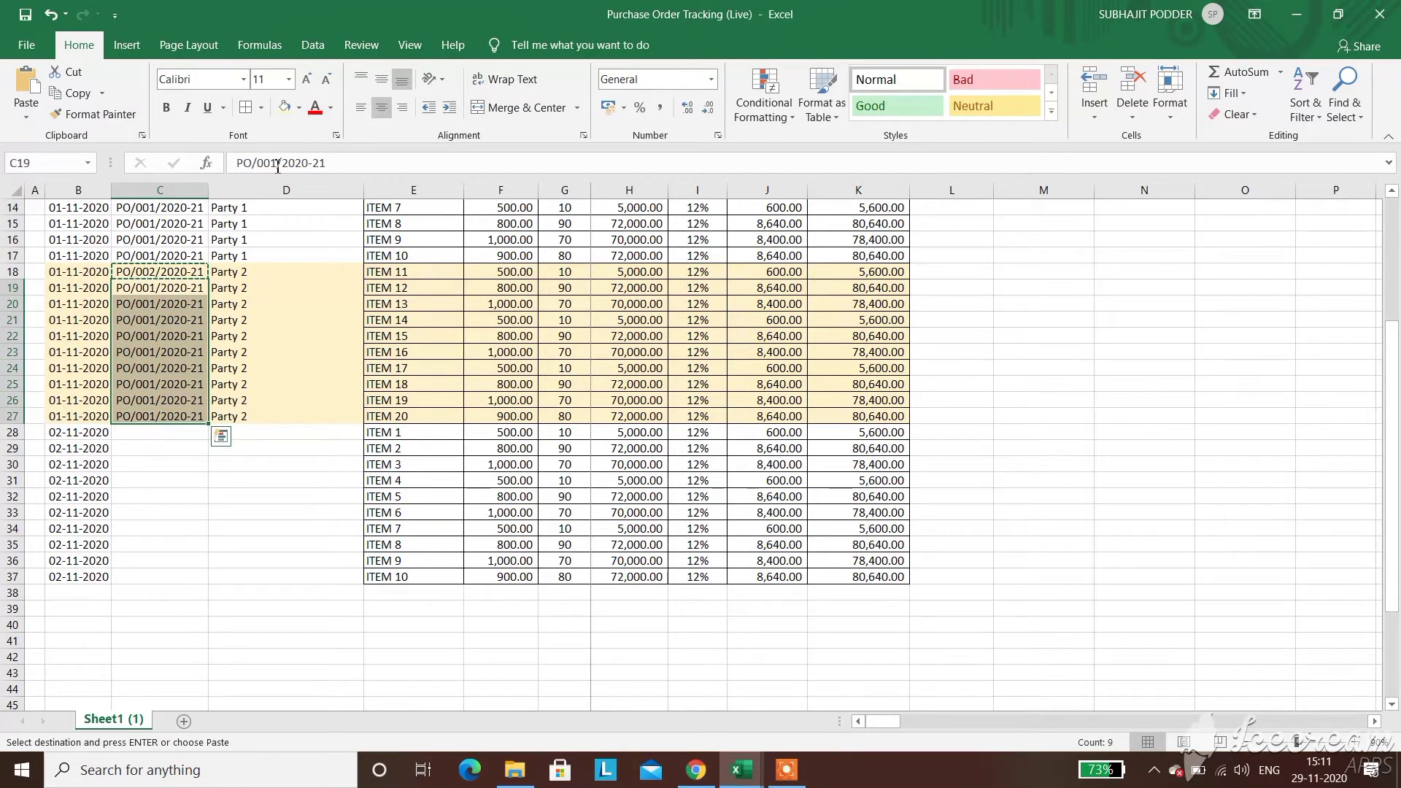
Copy the Party 1 P.O. number from C15 into C28 and change it to the next sequential number after Party 2's
left_click(182, 231)
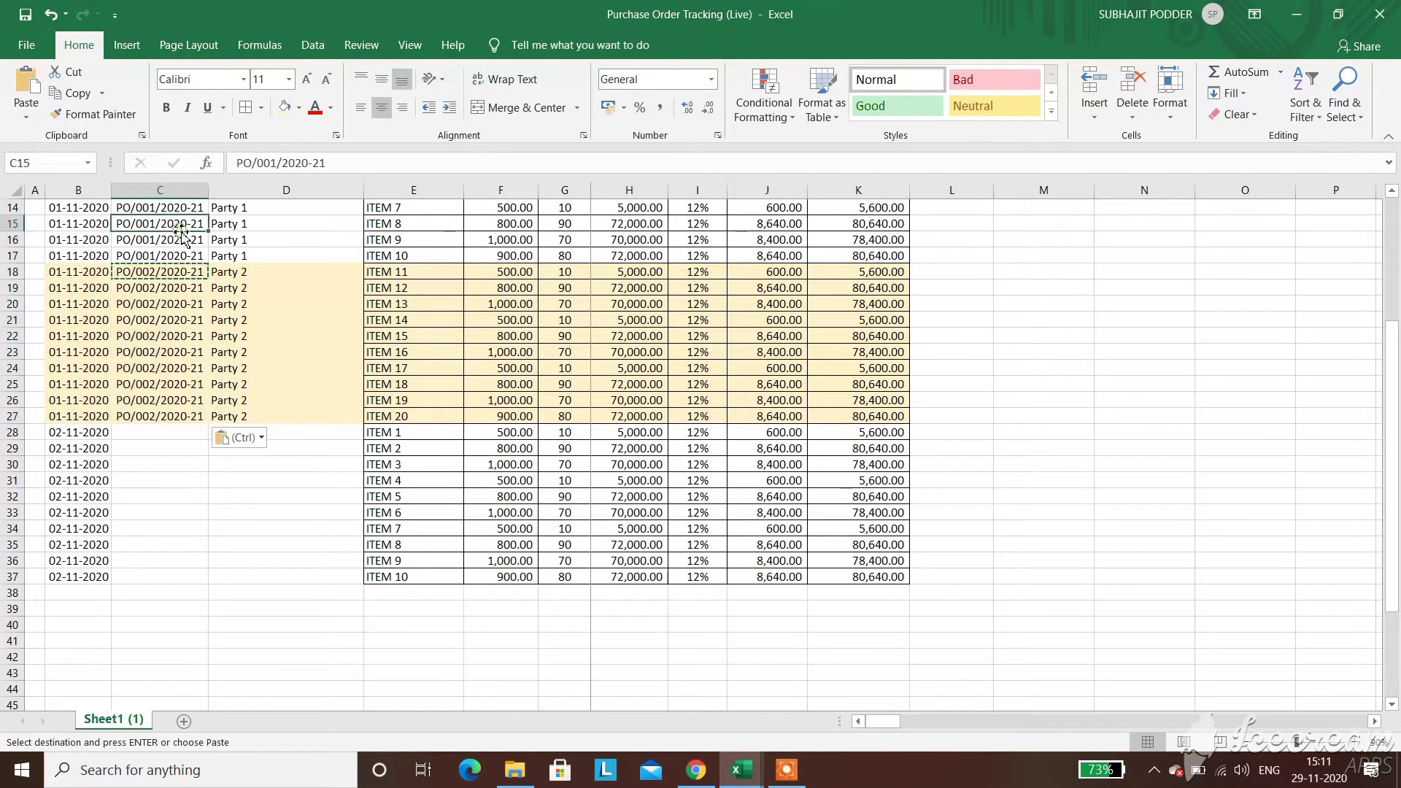
key("ctrl+c")
left_click(158, 432)
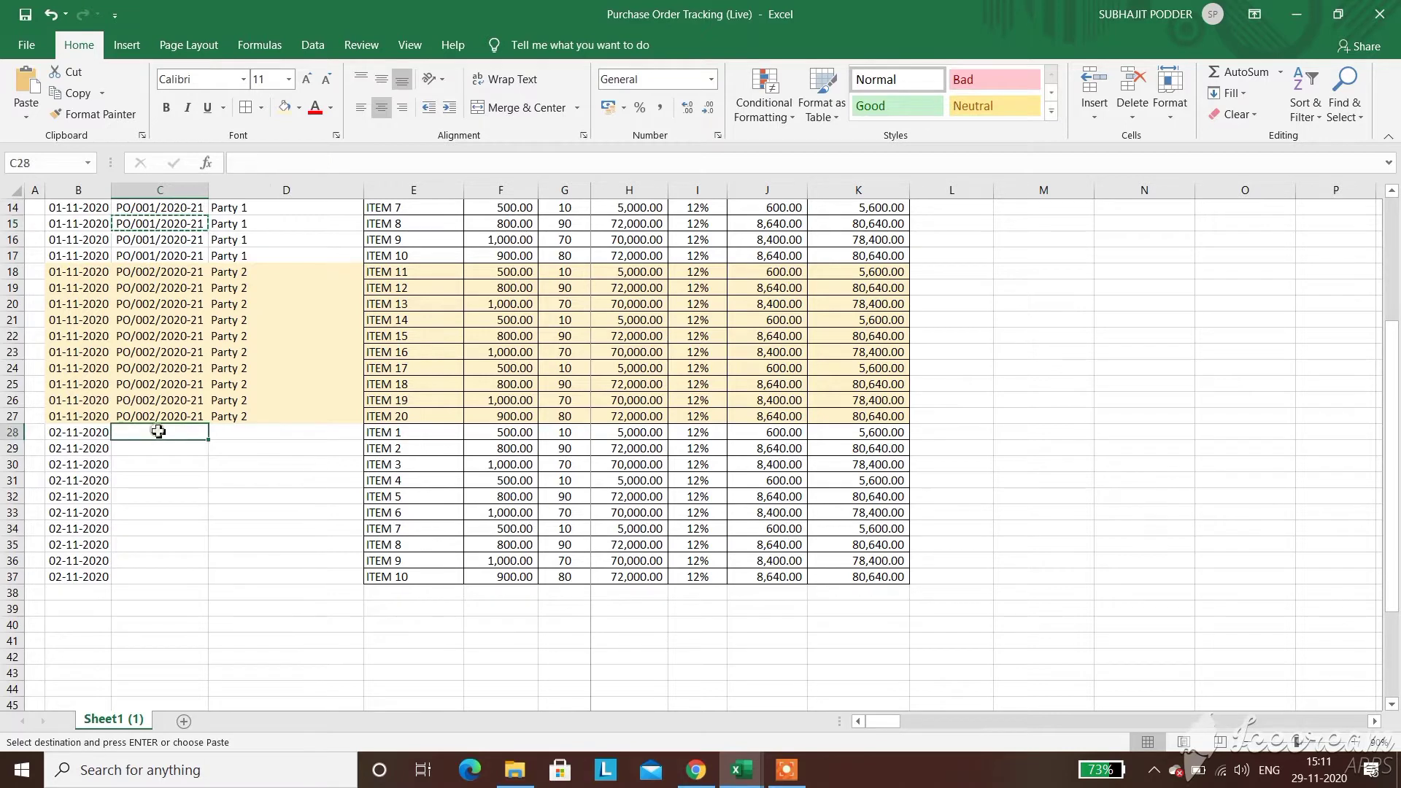
key("ctrl+v")
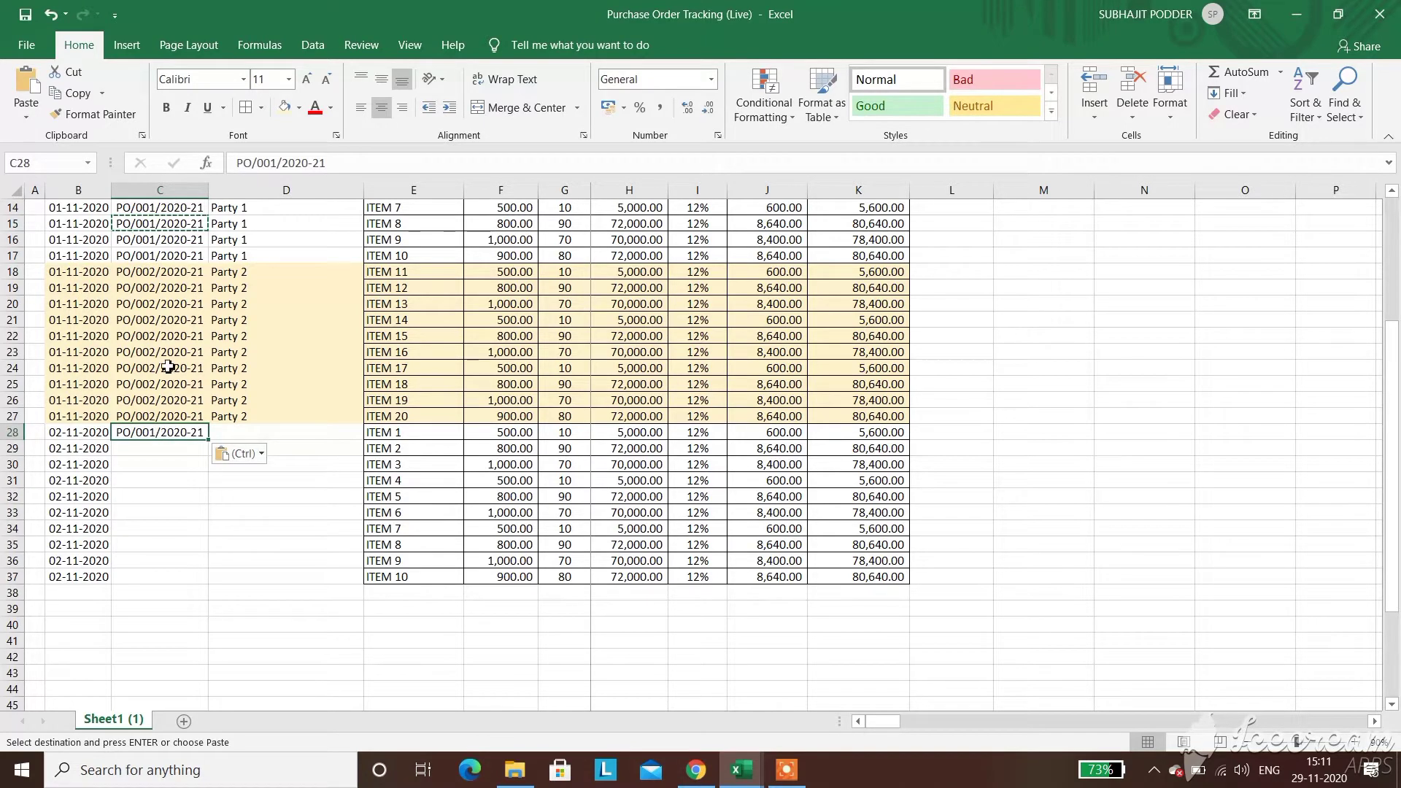
left_click(276, 162)
key("BackSpace")
type("2")
key("BackSpace")
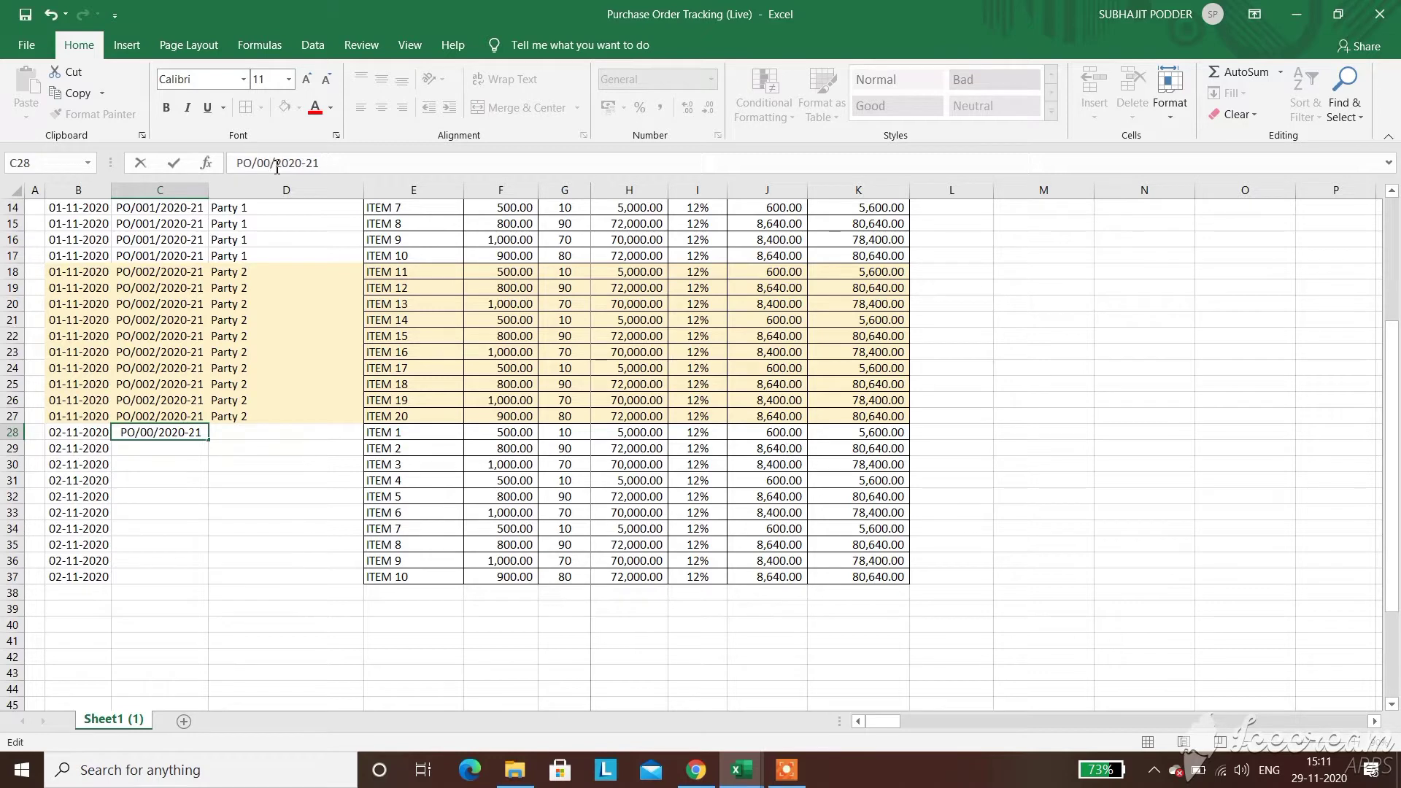
type("3")
key("Return")
Copy the new P.O. number from C28 into C29 and C30
key("ctrl+d")
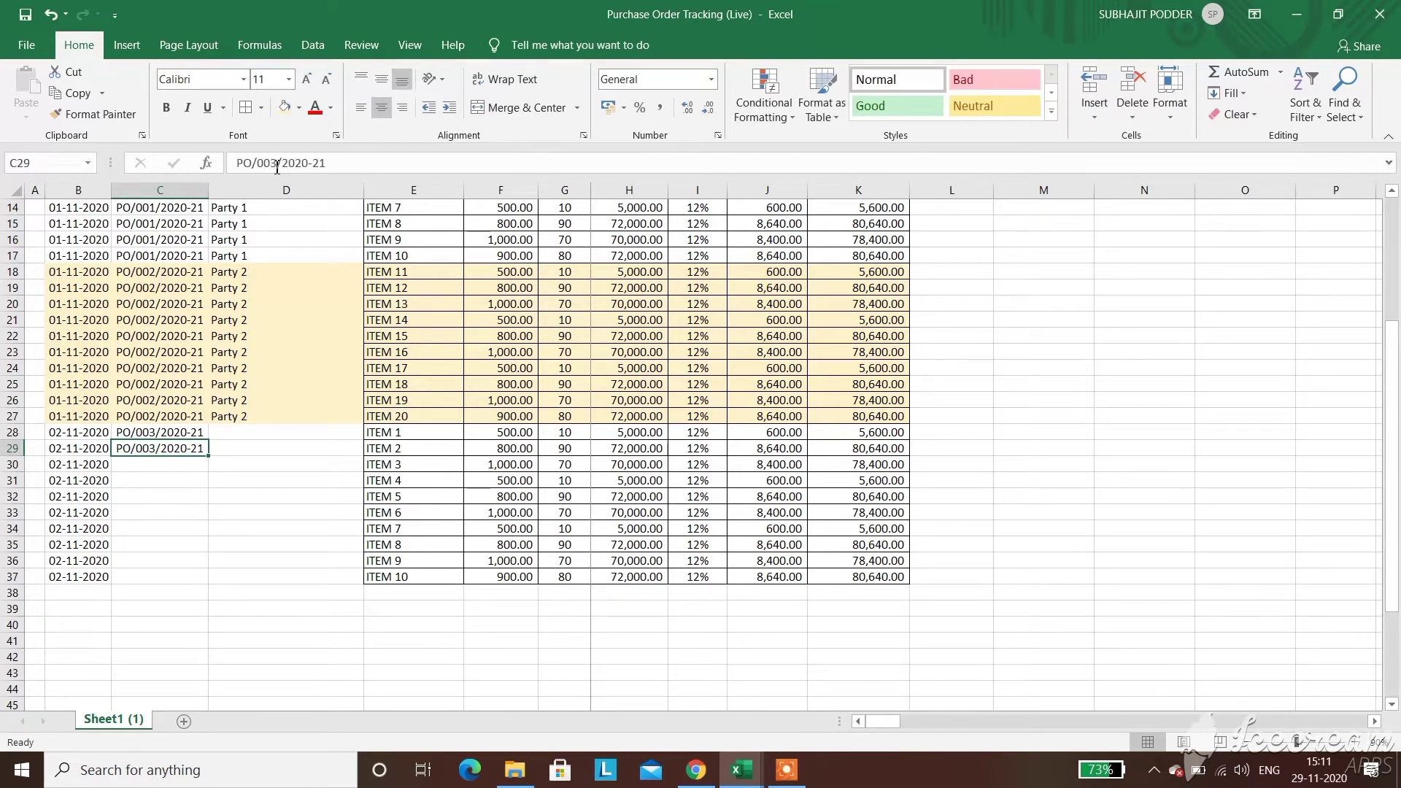
key("Up")
key("ctrl+c")
key("Down")
key("Down")
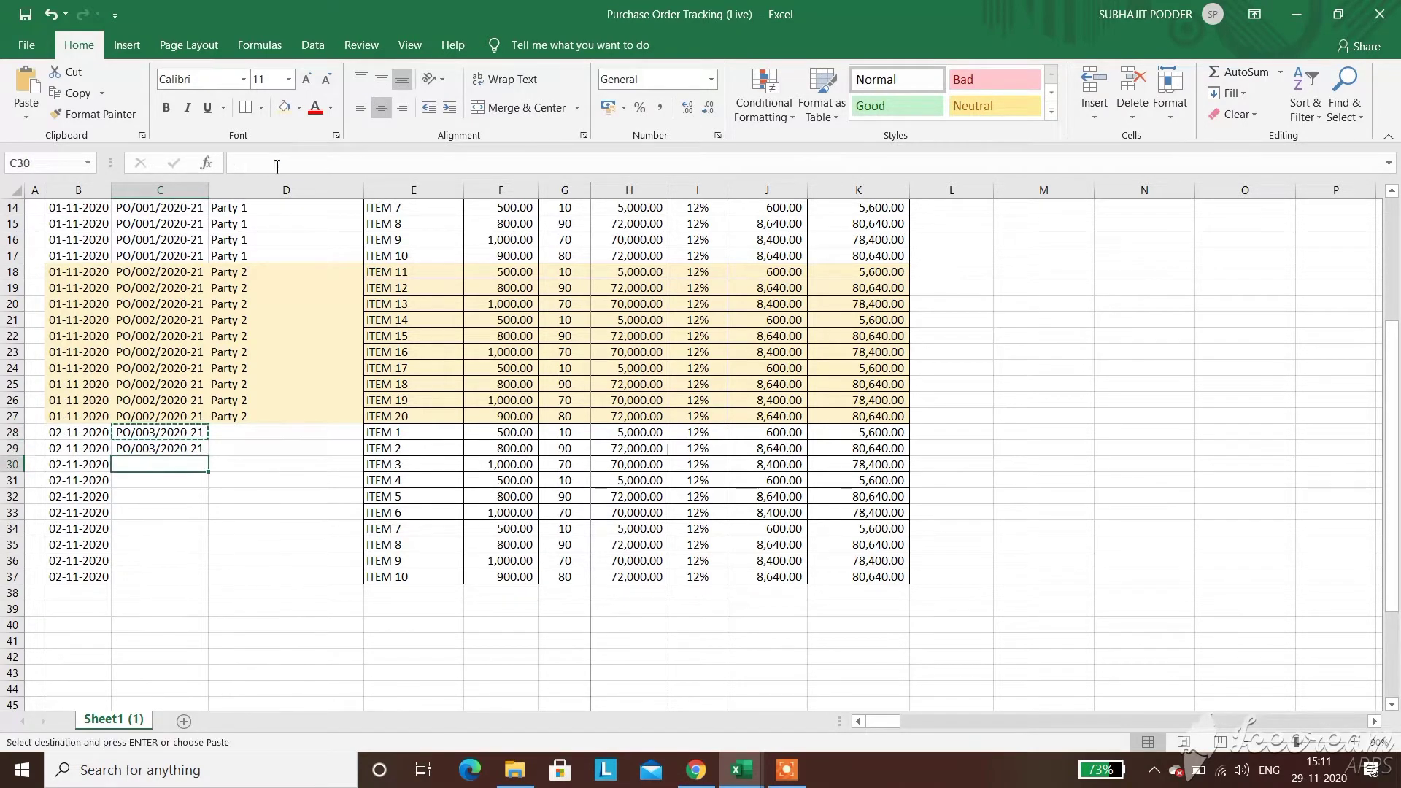
key("Return")
Copy the P.O. number from C30 into the remaining 02-11-2020 rows, C31:C37
key("shift+Down")
key("shift+Down")
key("shift+Down")
key("shift+Down")
key("shift+Down")
key("shift+Down")
key("shift+Down")
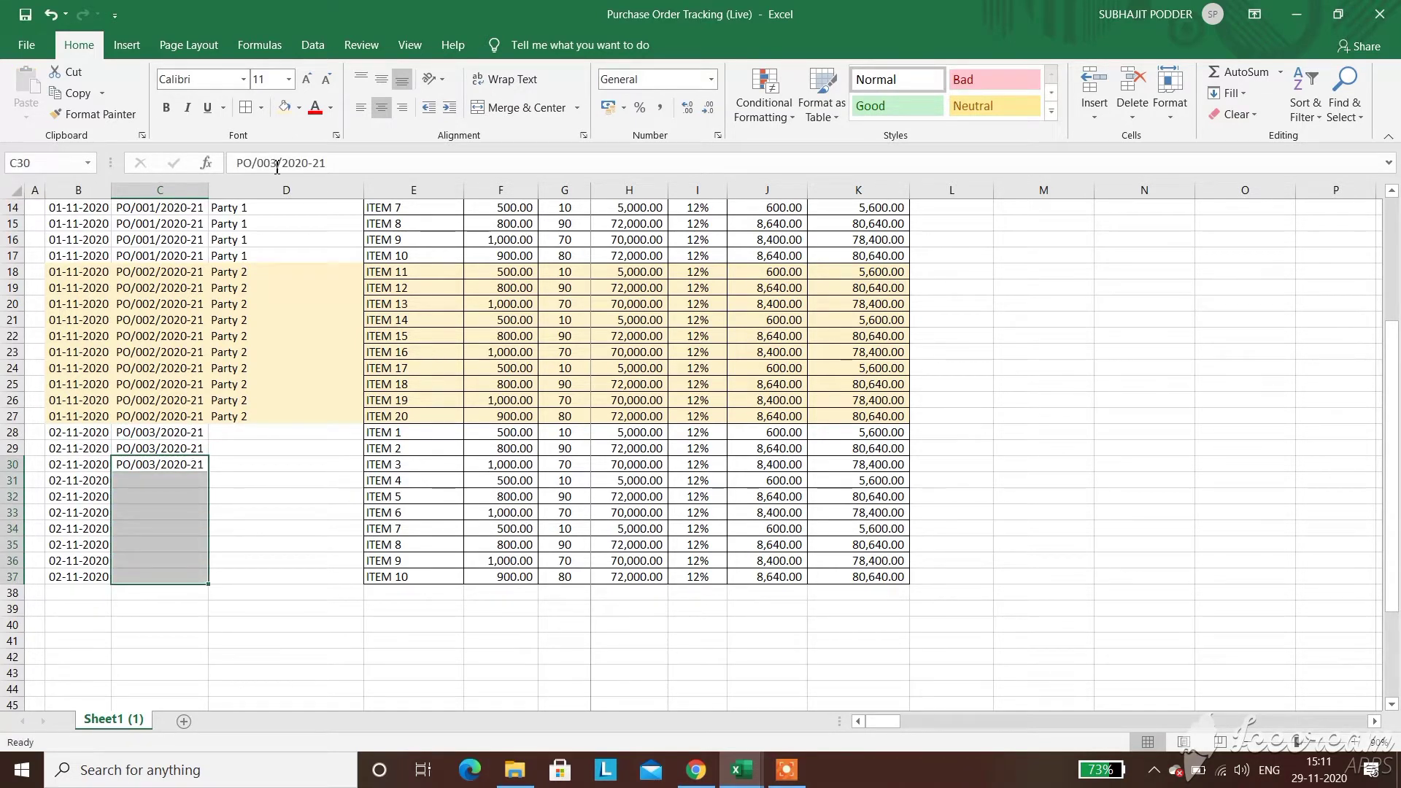
left_click(176, 469)
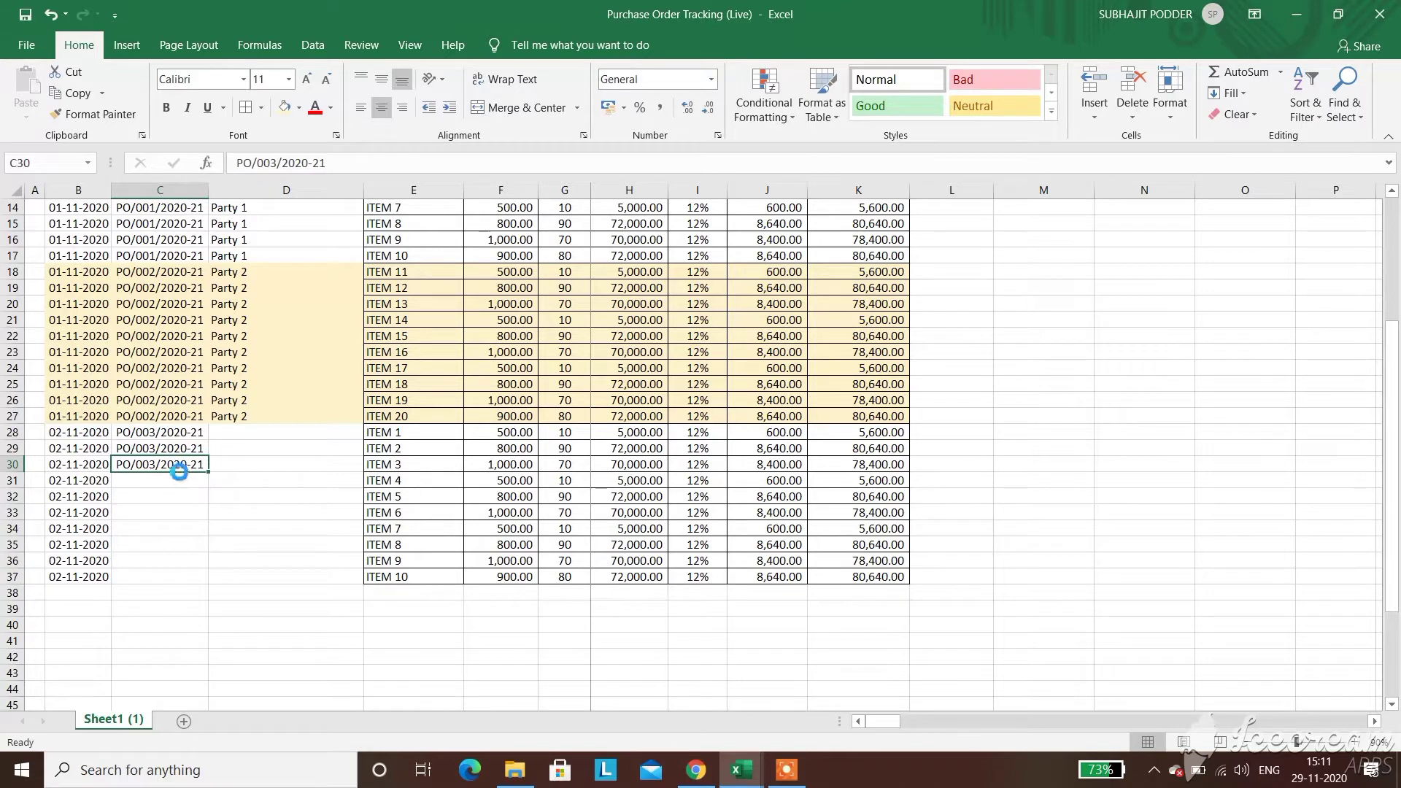
key("ctrl+c")
left_click(182, 478)
key("shift+Down")
key("shift+Down")
key("shift+Down")
key("shift+Down")
key("shift+Down")
key("shift+Down")
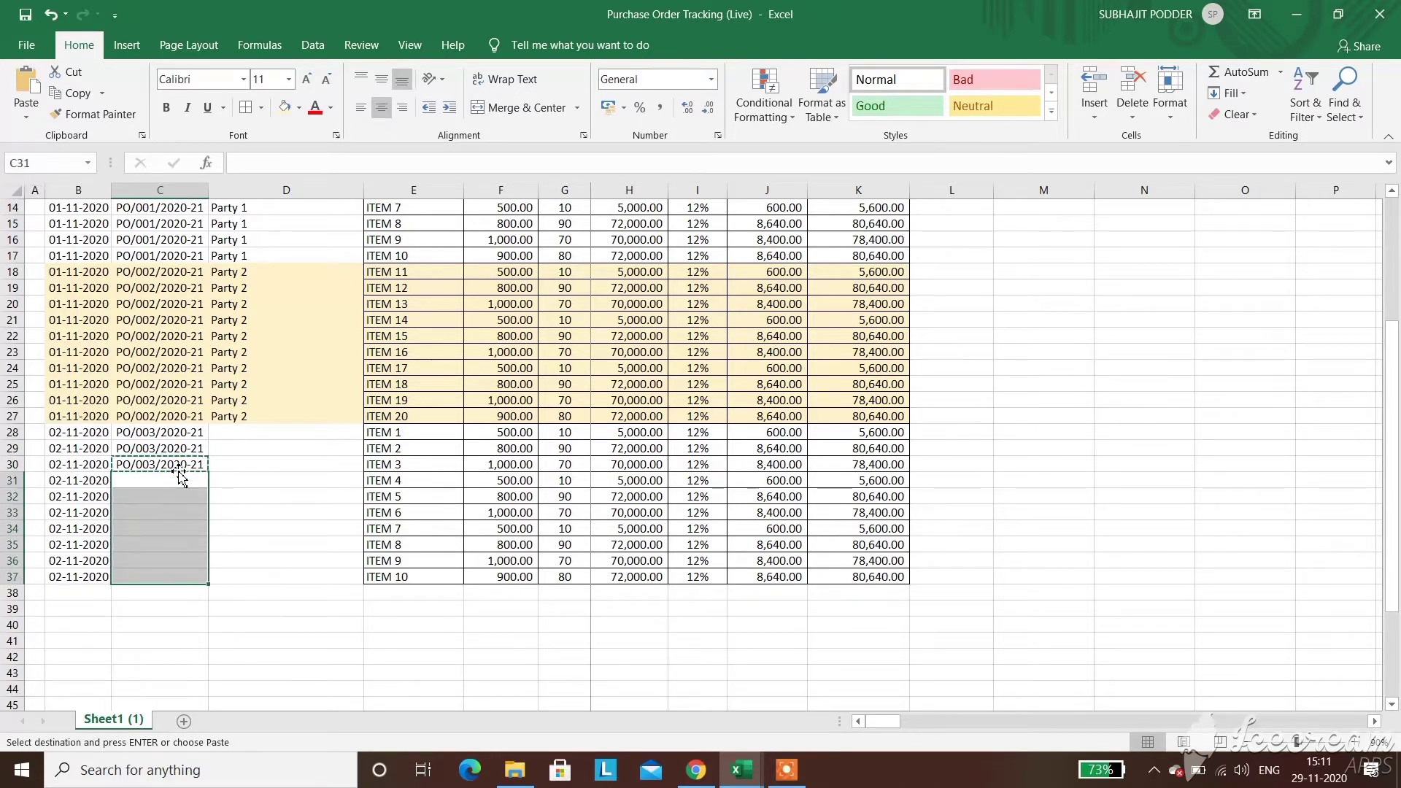
key("ctrl+v")
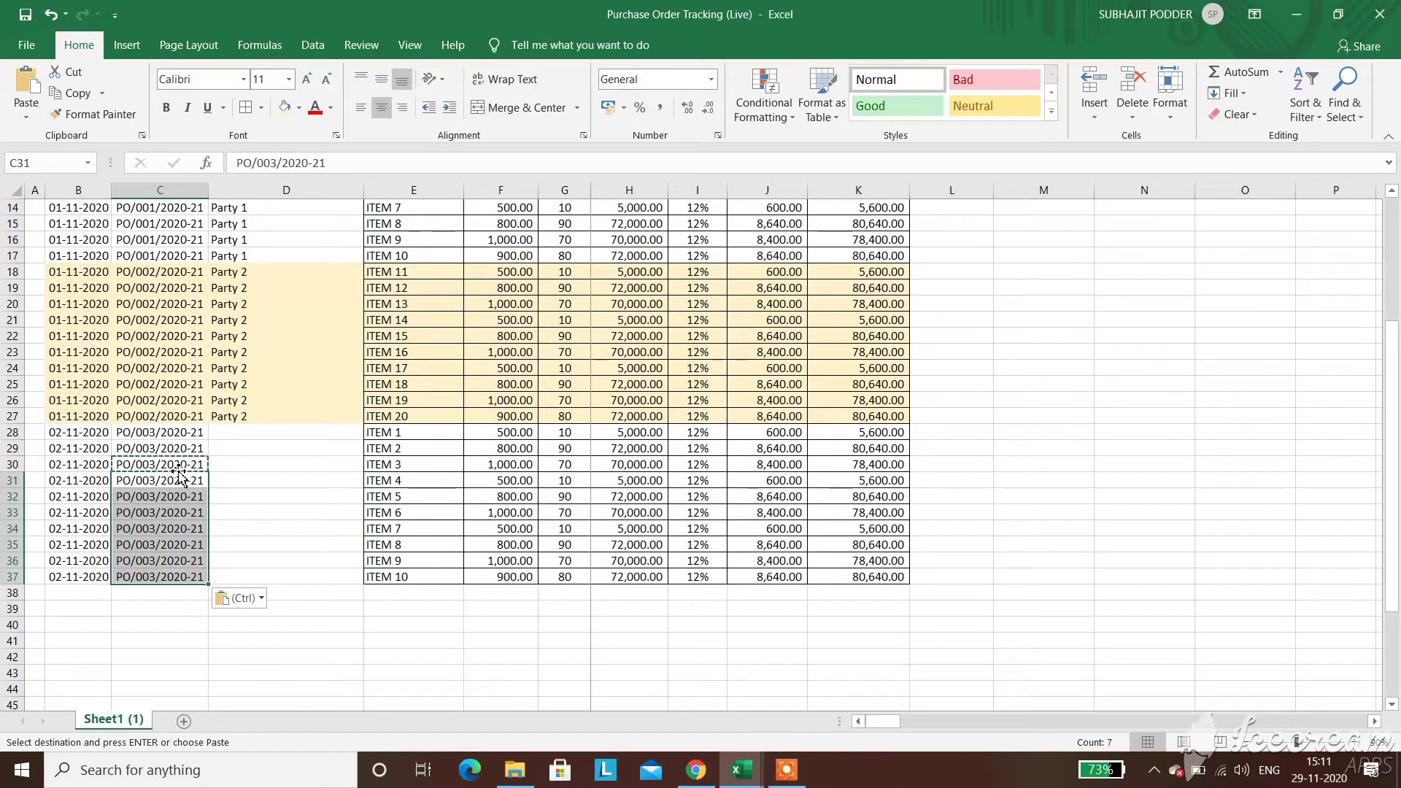
key("Escape")
Copy the party name Party 1 from D15 into D28:D37 for the 02-11-2020 orders
left_click(254, 227)
key("ctrl+c")
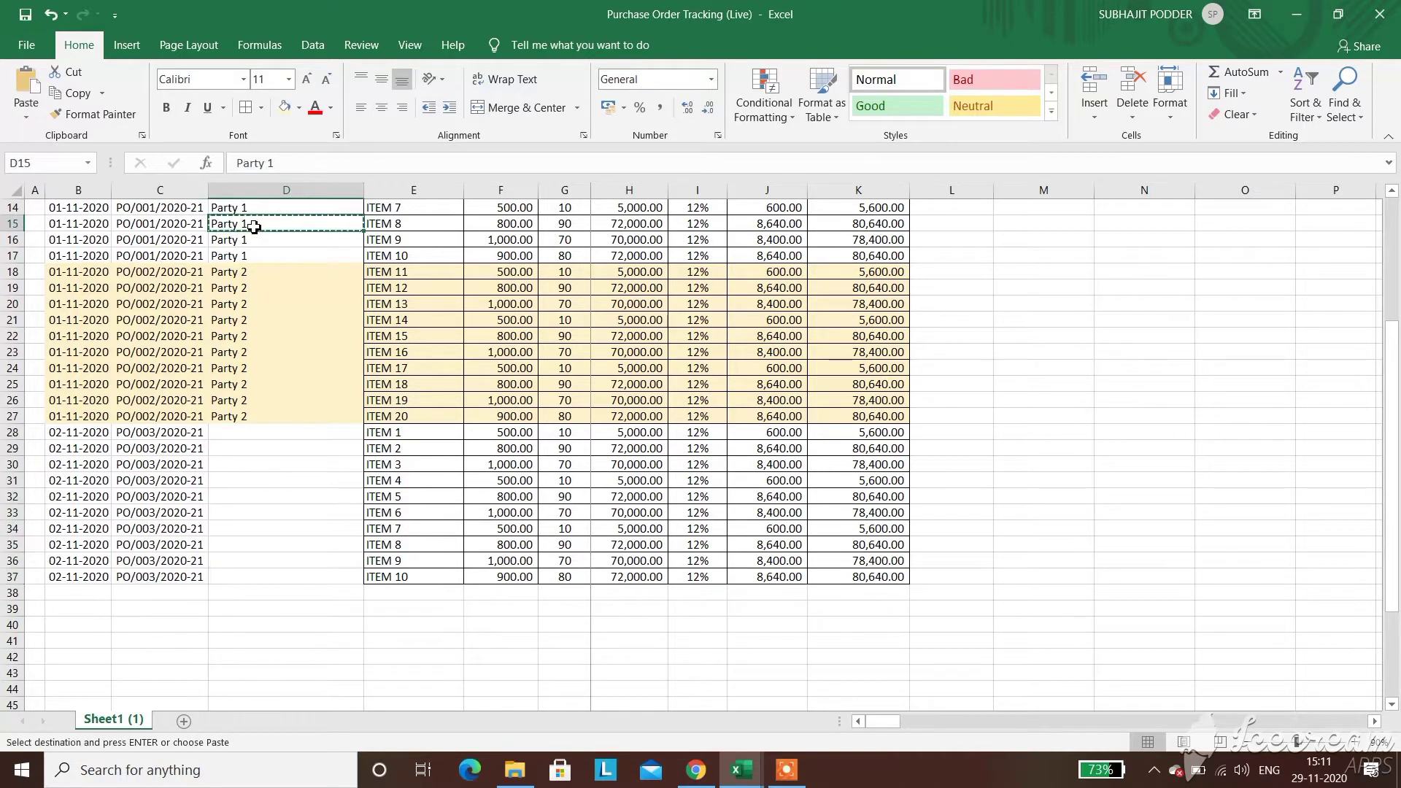
left_click(291, 436)
key("shift+Down")
key("shift+Down")
key("shift+Down")
key("shift+Down")
key("shift+Down")
key("shift+Down")
key("shift+Down")
key("shift+Down")
key("shift+Down")
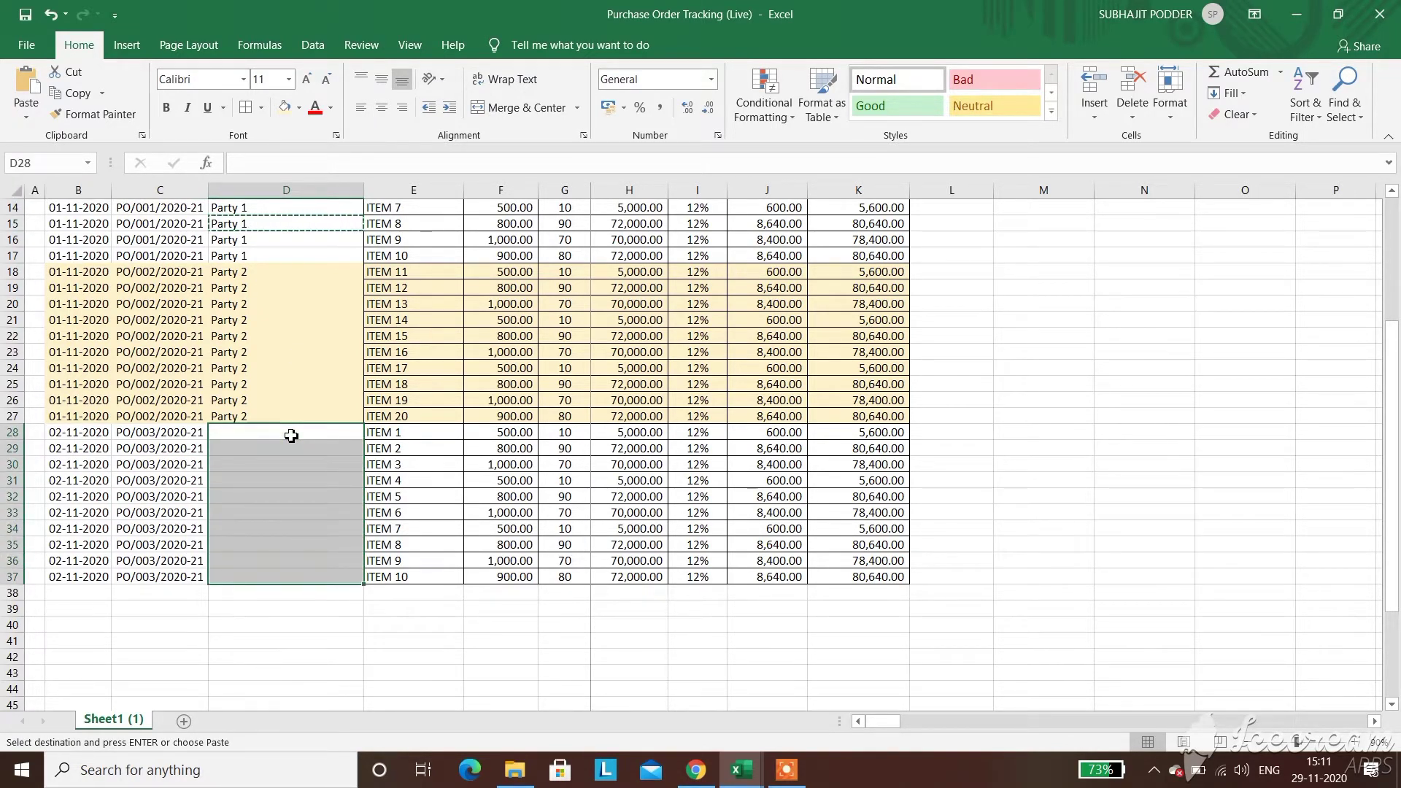
key("ctrl+v")
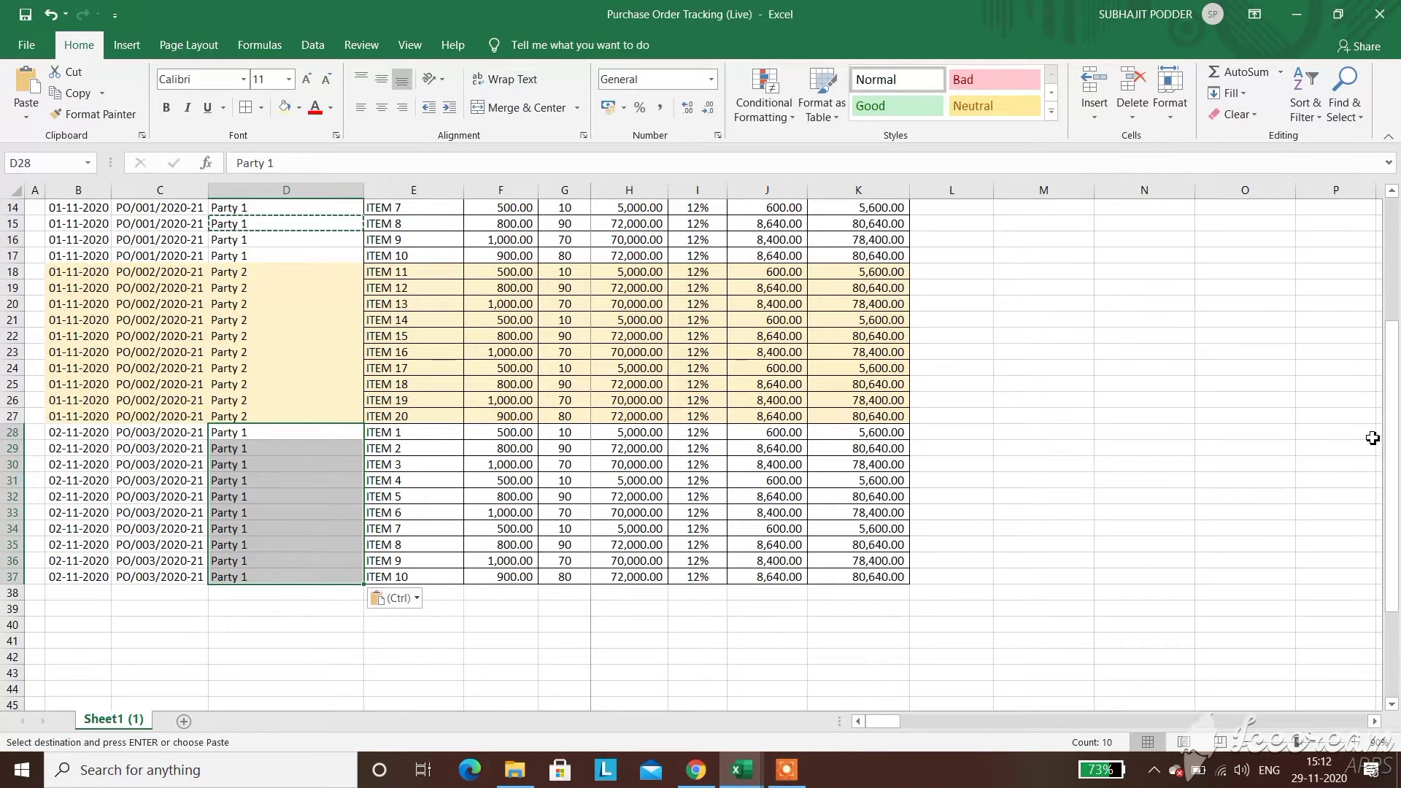
left_click_drag(1392, 442, 1395, 344)
key("Escape")
mouse_move(1392, 269)
left_mouse_down()
mouse_move(1392, 345)
mouse_move(1391, 292)
left_mouse_up()
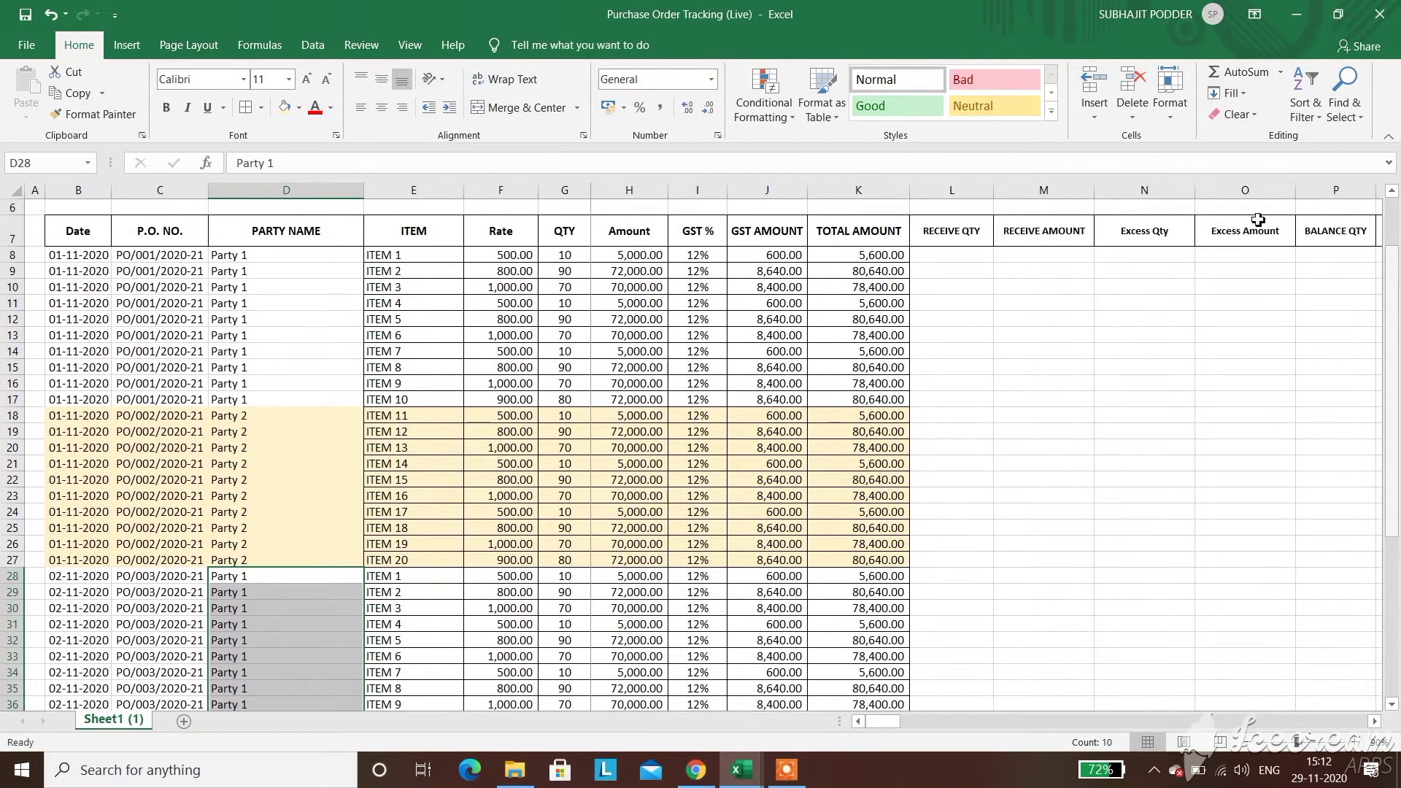
left_click(1029, 270)
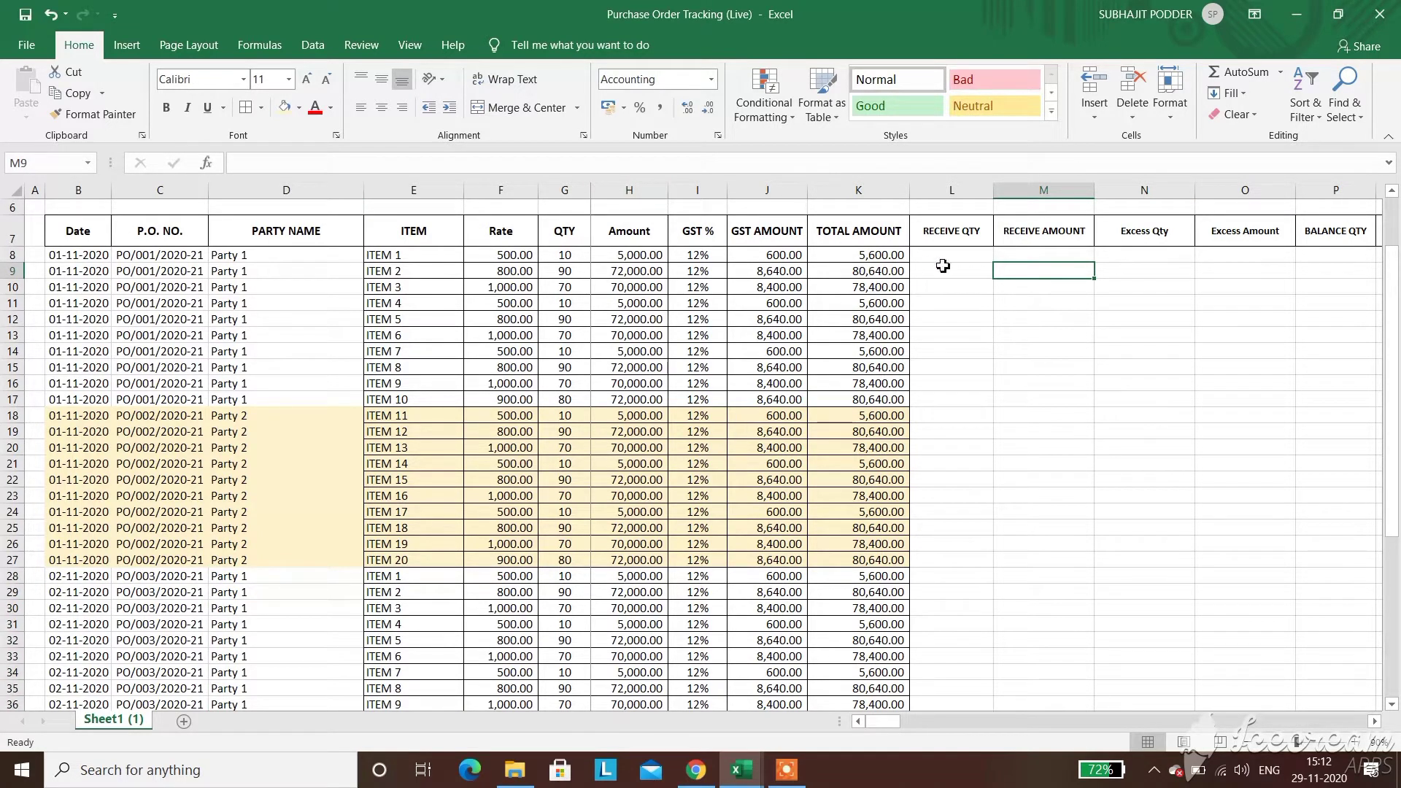
left_click(944, 260)
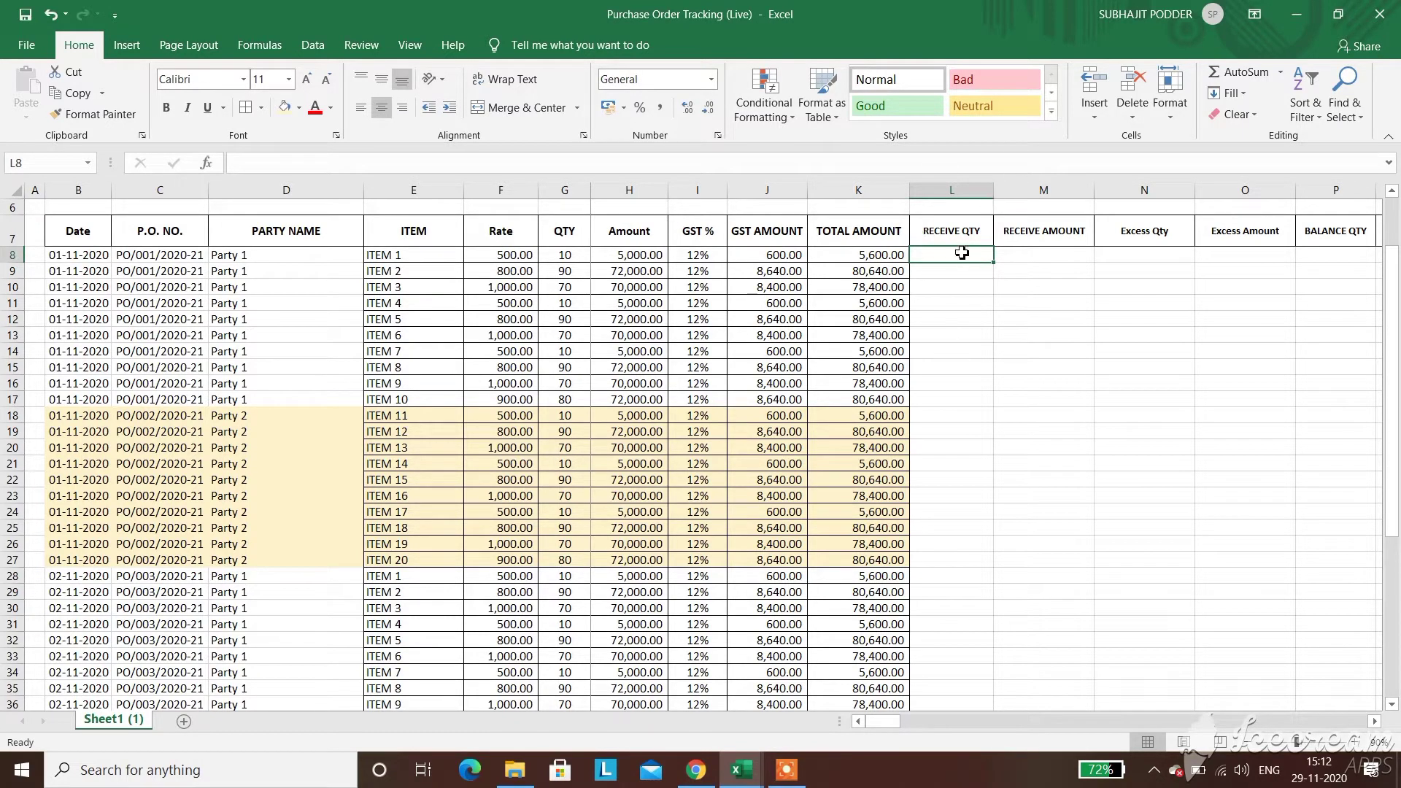
left_click(1040, 260)
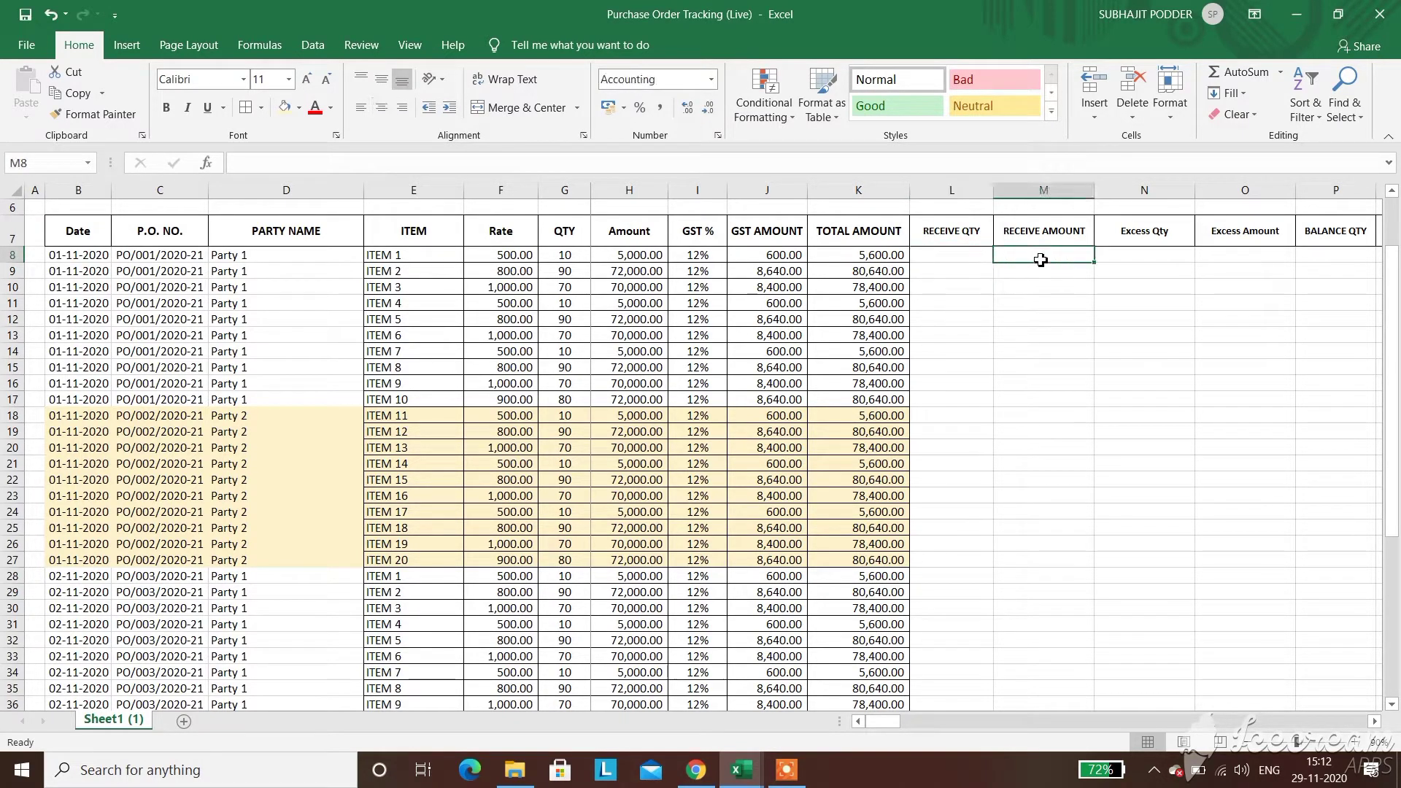
left_click(977, 260)
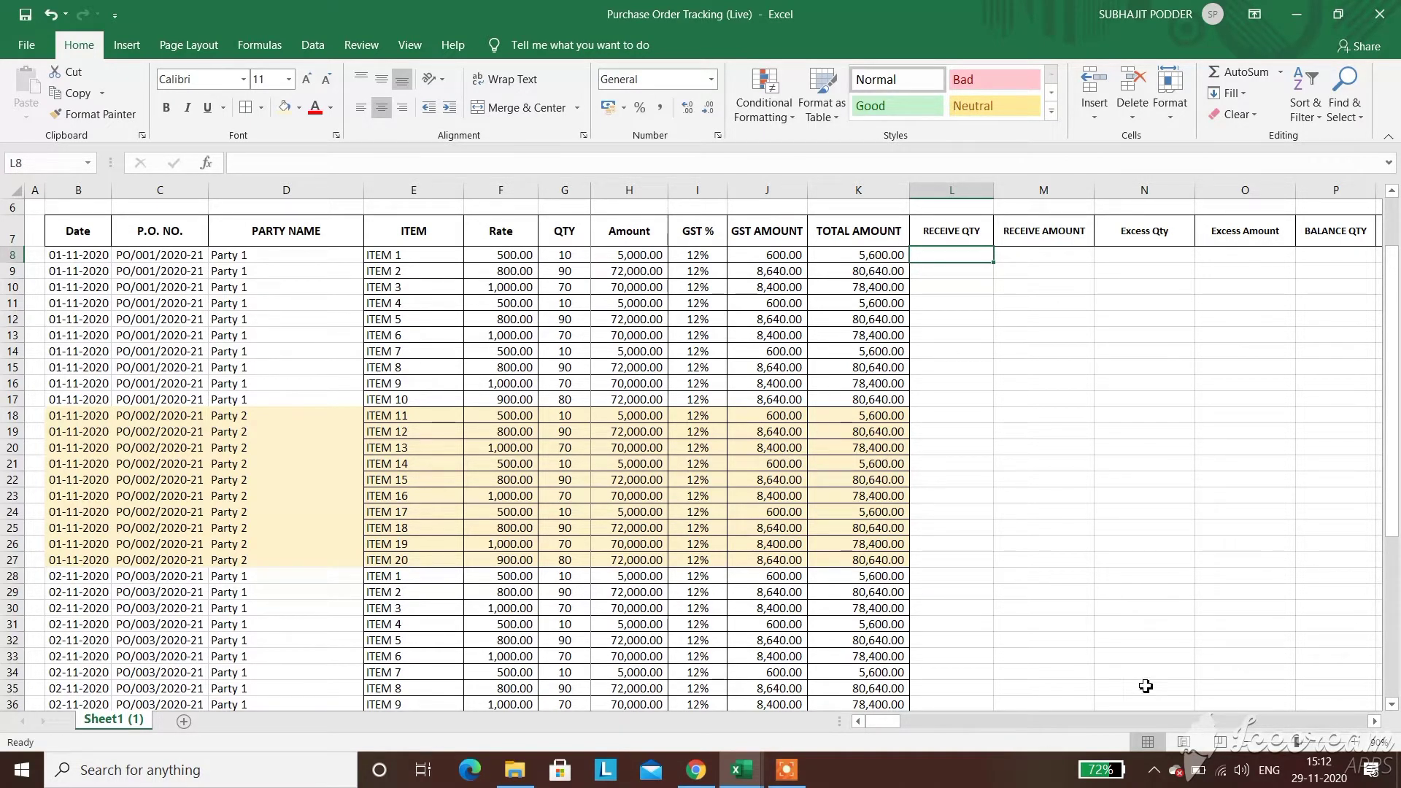
Enter 01-11-2020 in header cell S7 after STATUS and fill the daily dates across row 7 through 31-12-2020 in CA7
scroll(1382, 726, "right", 7)
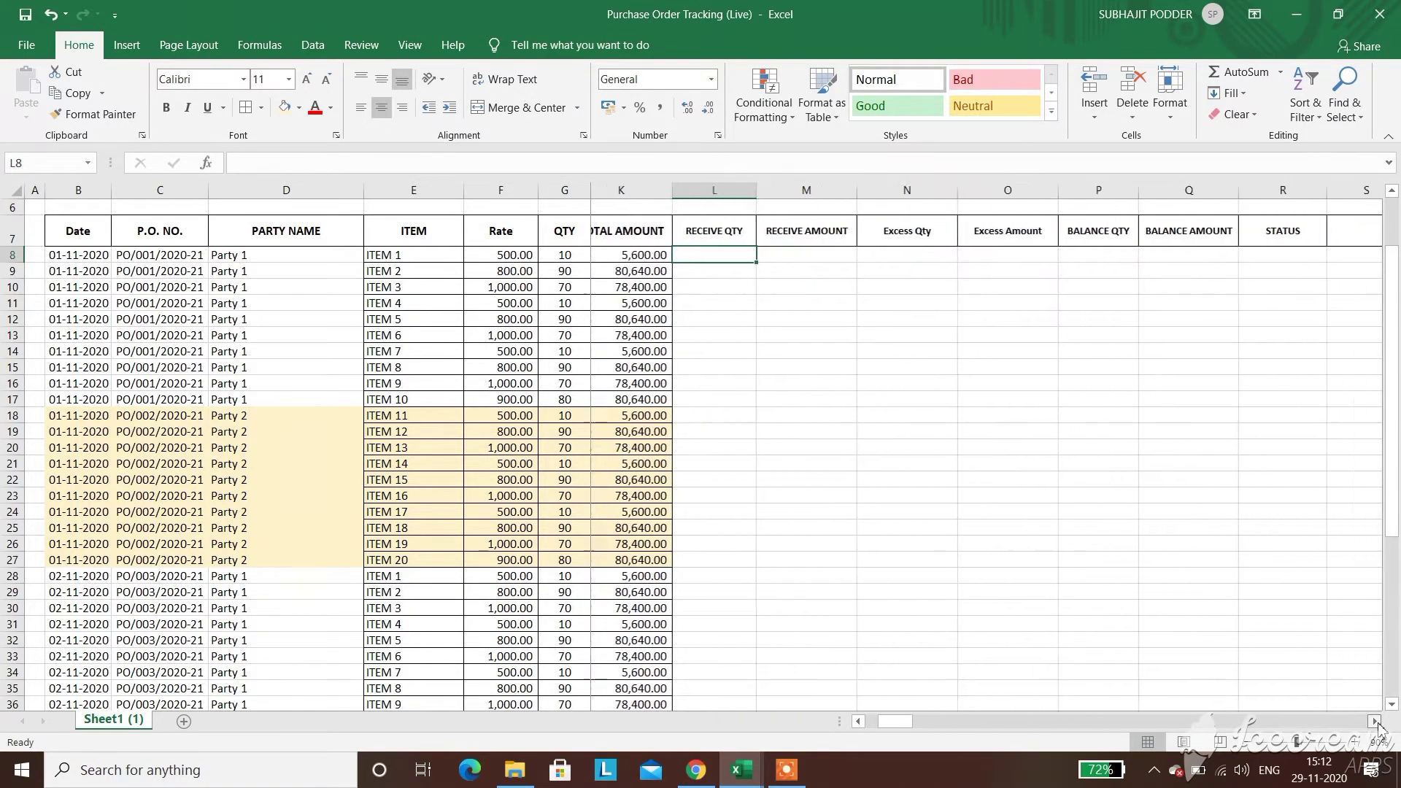
left_click(983, 238)
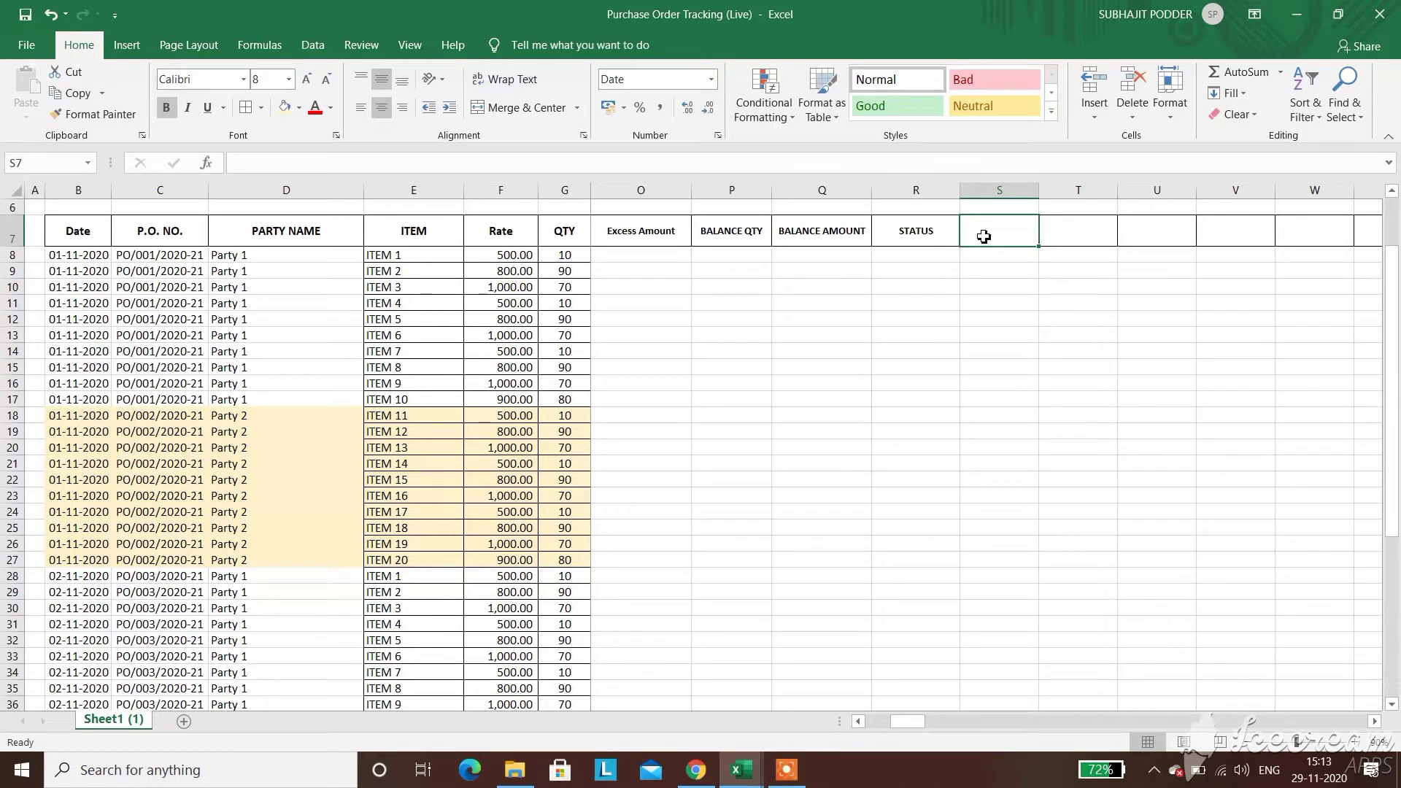
type("01")
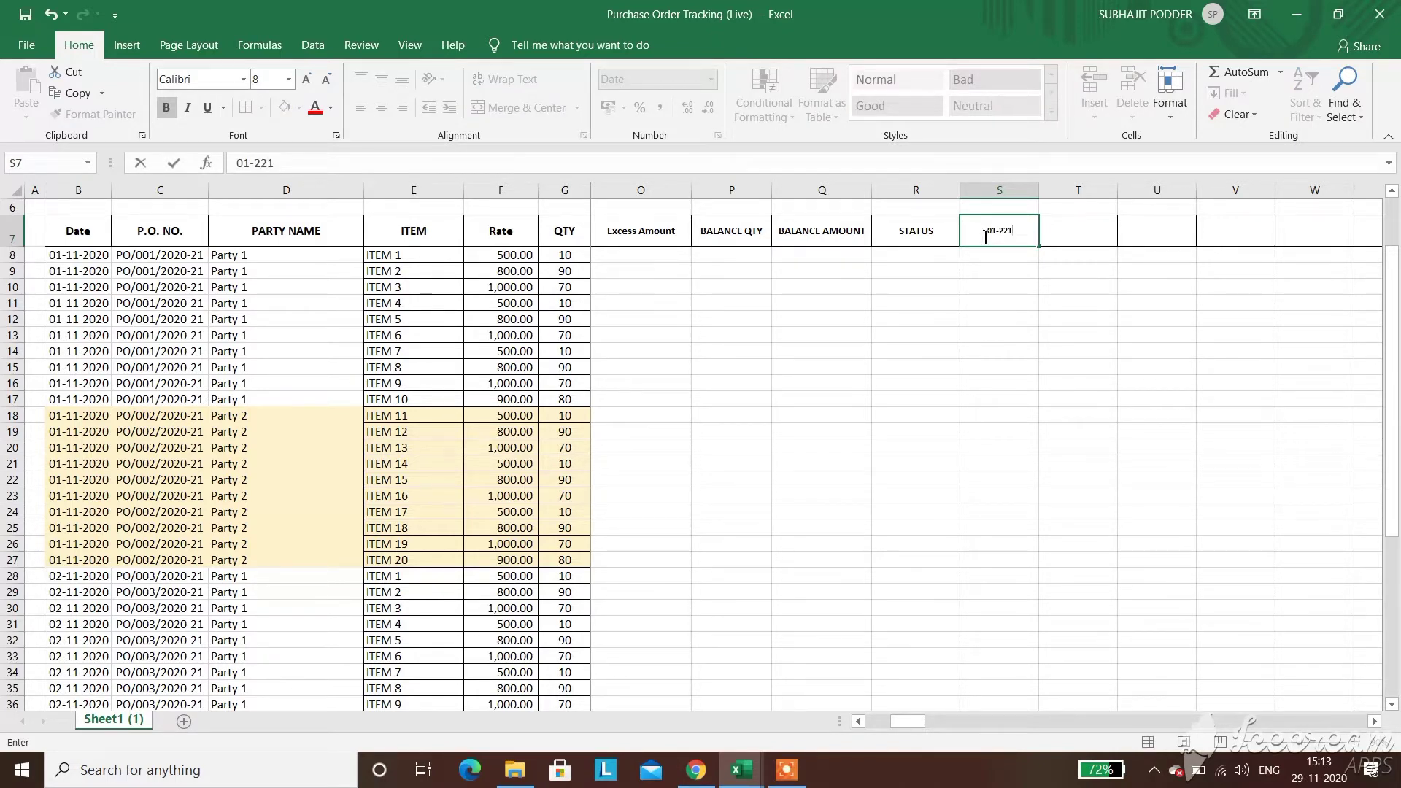
type("-11-2020")
key("Return")
left_click(989, 235)
left_click_drag(1041, 250, 915, 251)
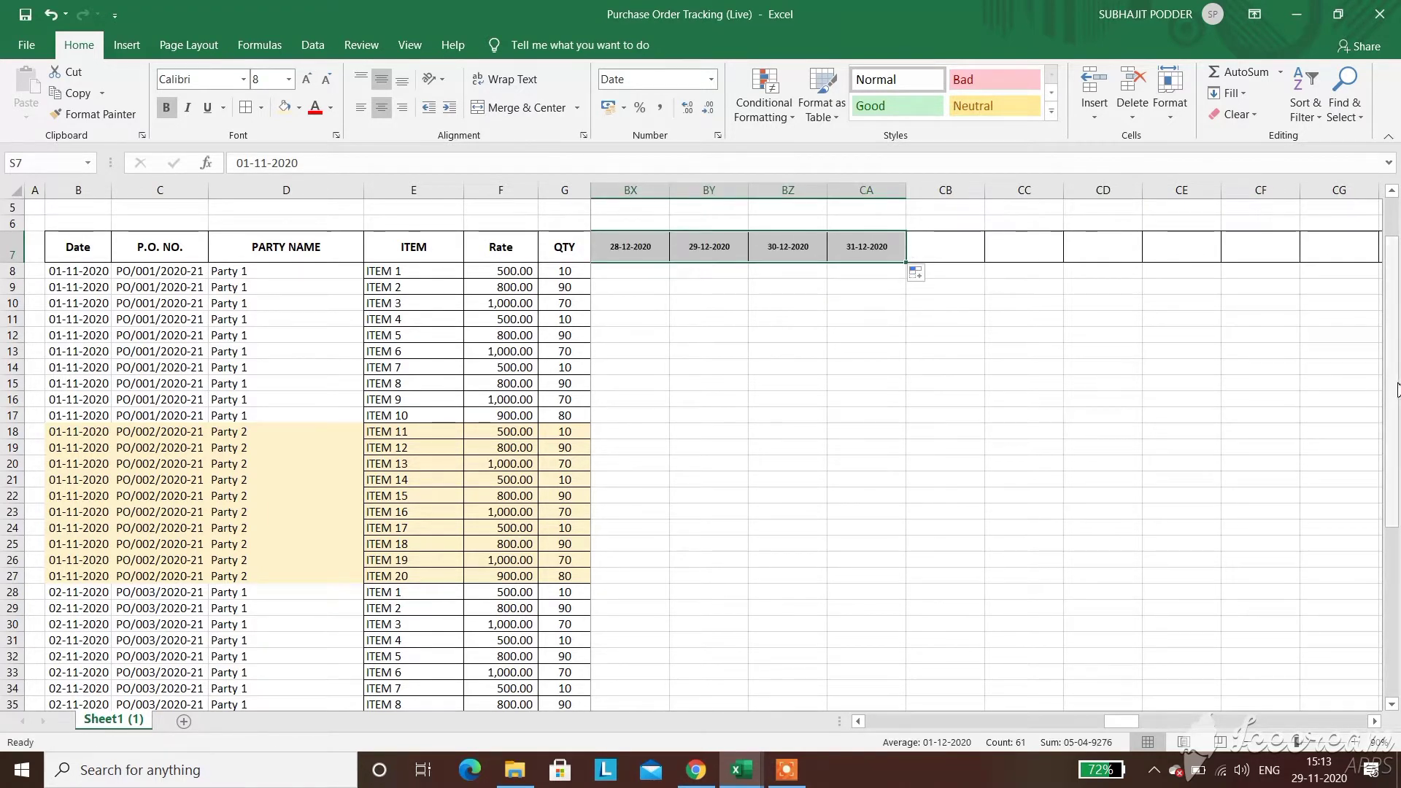
left_click_drag(1133, 722, 719, 734)
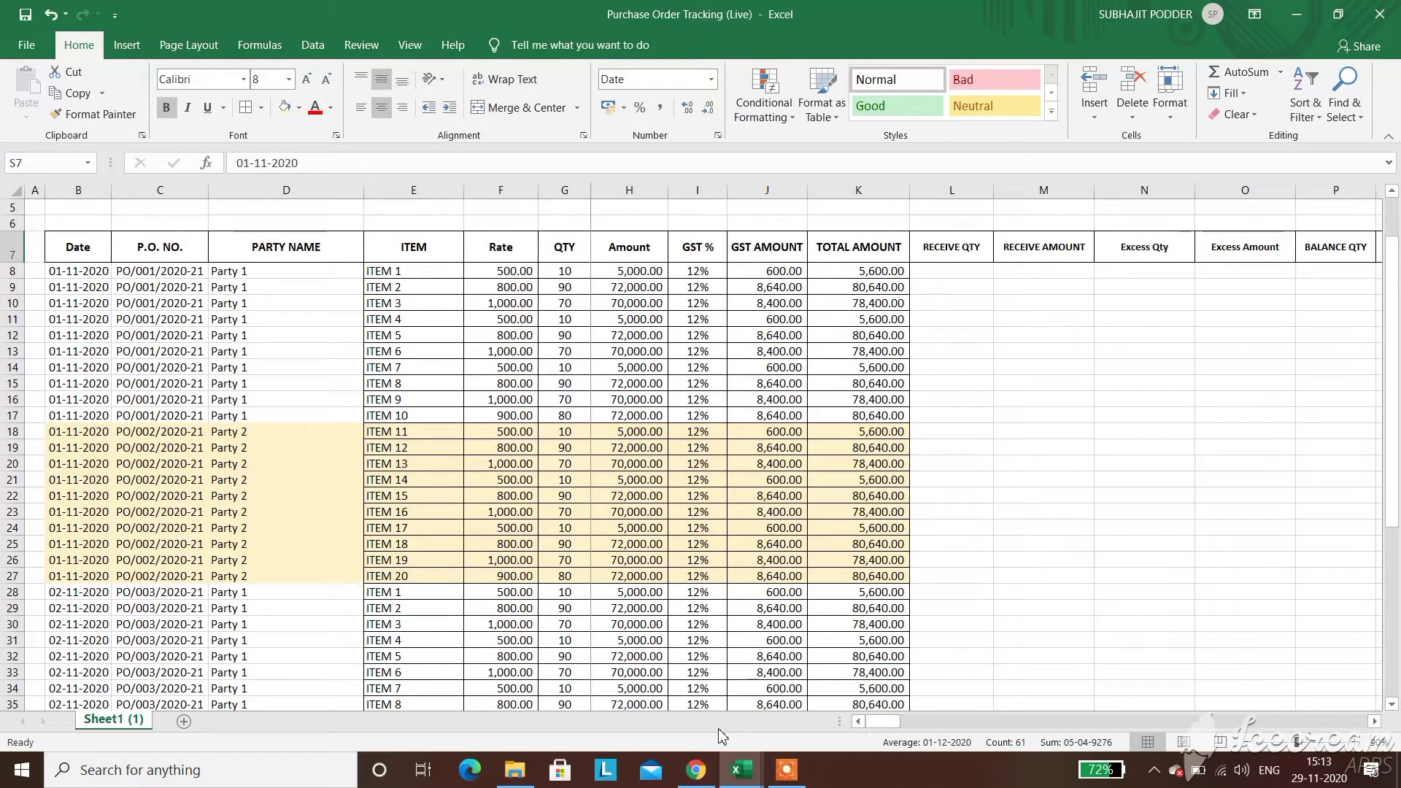
left_click(1051, 350)
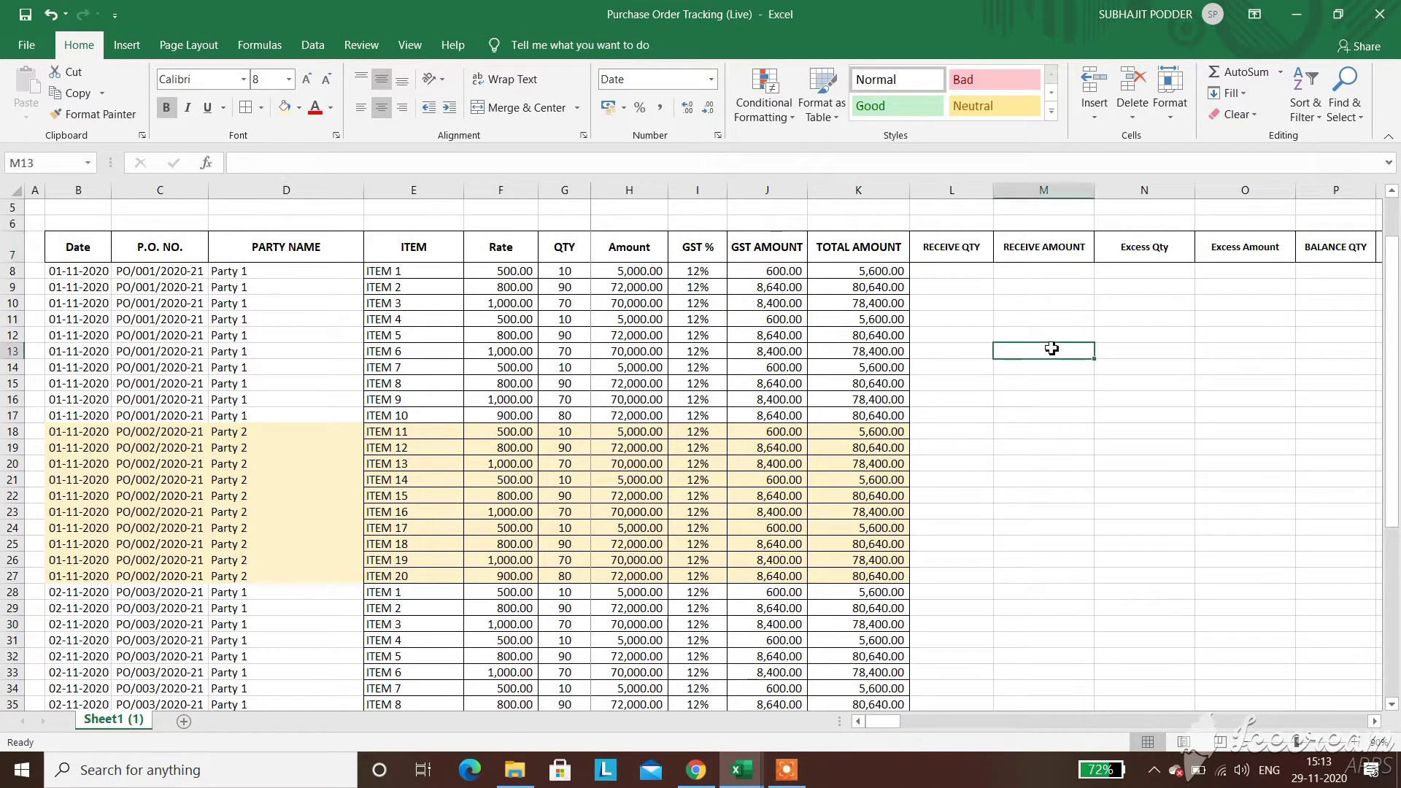
left_click(972, 274)
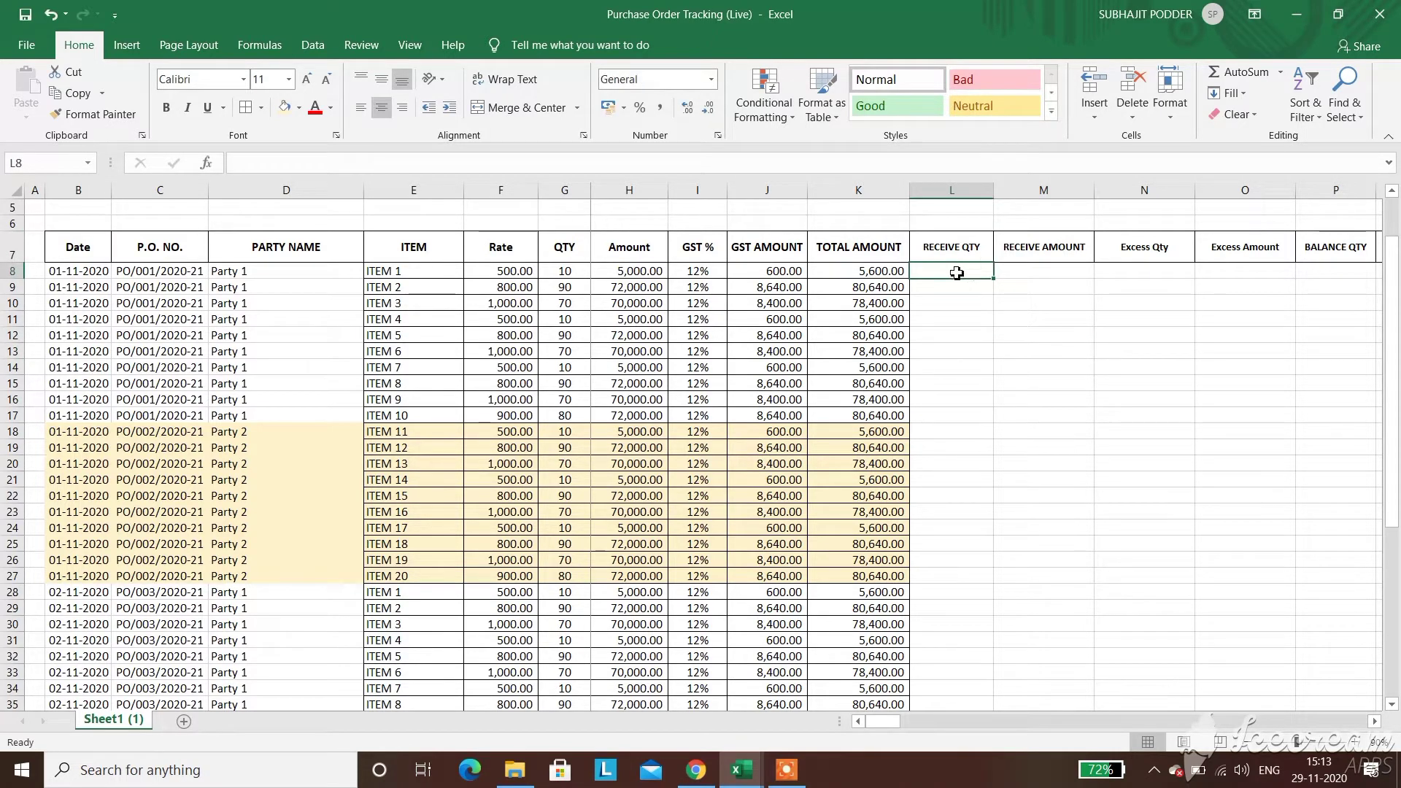
key("Down")
key("Down")
key("Down")
key("Down")
key("Down")
key("Down")
key("Down")
key("Down")
Enter the formula =SUM(S8:CA8) in the first RECEIVE QTY cell, L8, to total the daily date columns
left_click(950, 274)
type("=")
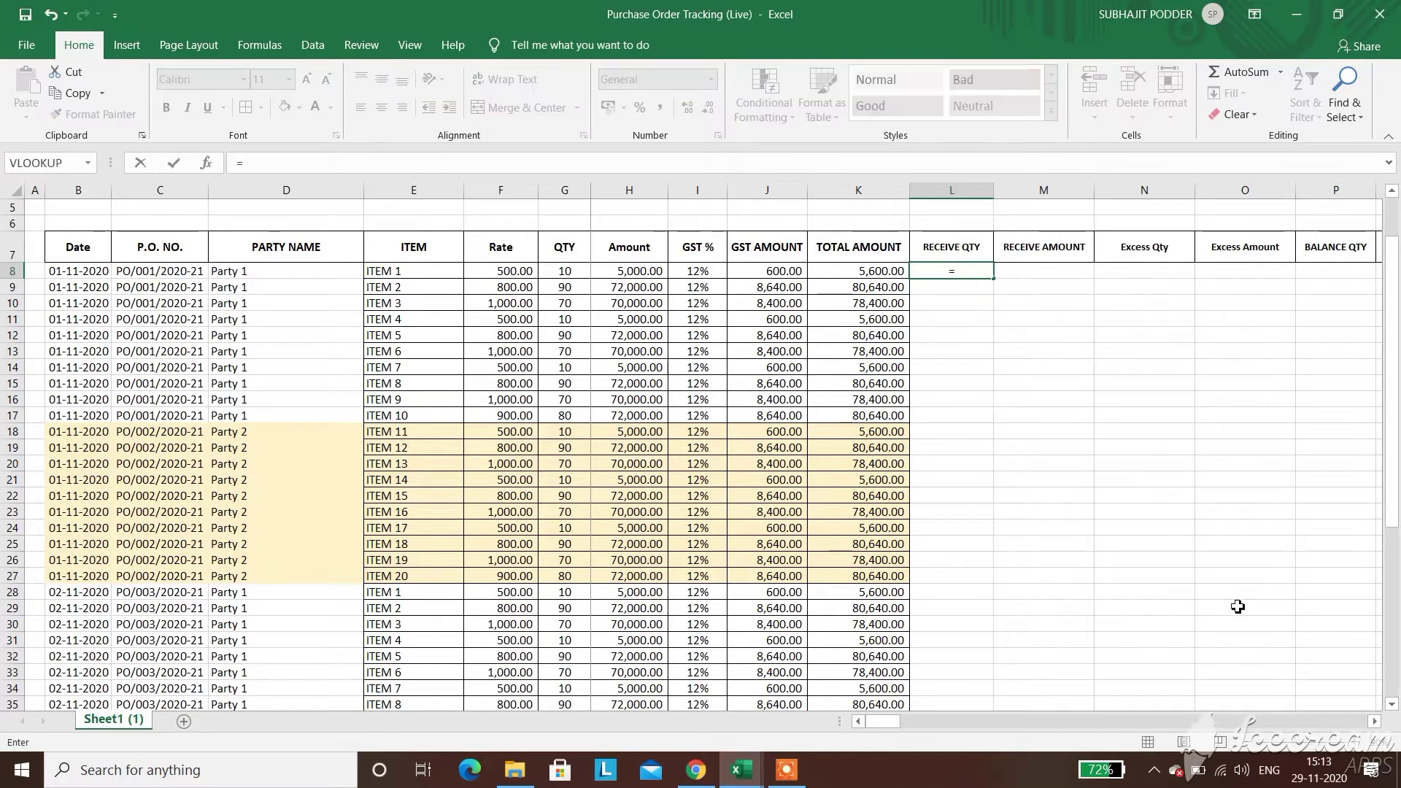
type("SUM(")
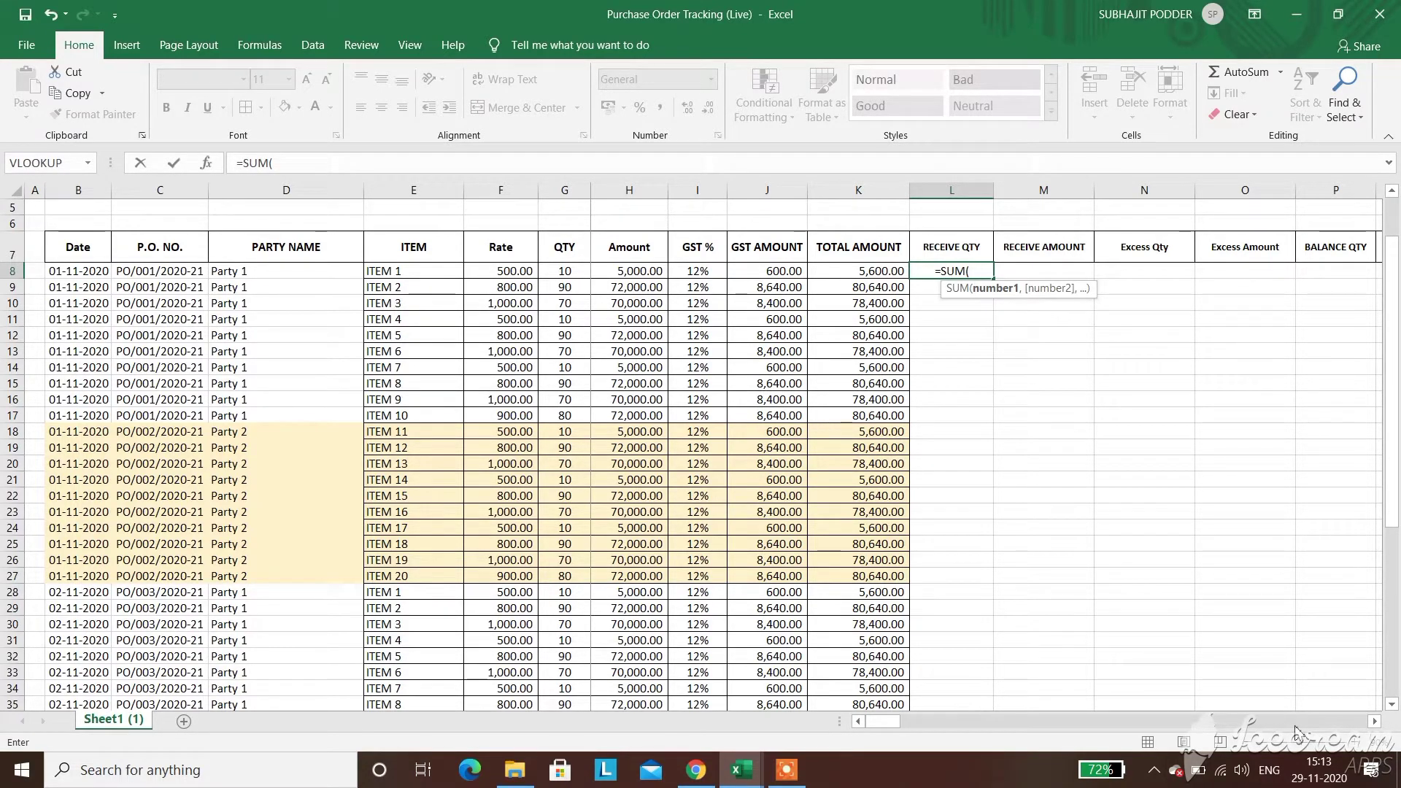
left_click(1373, 722)
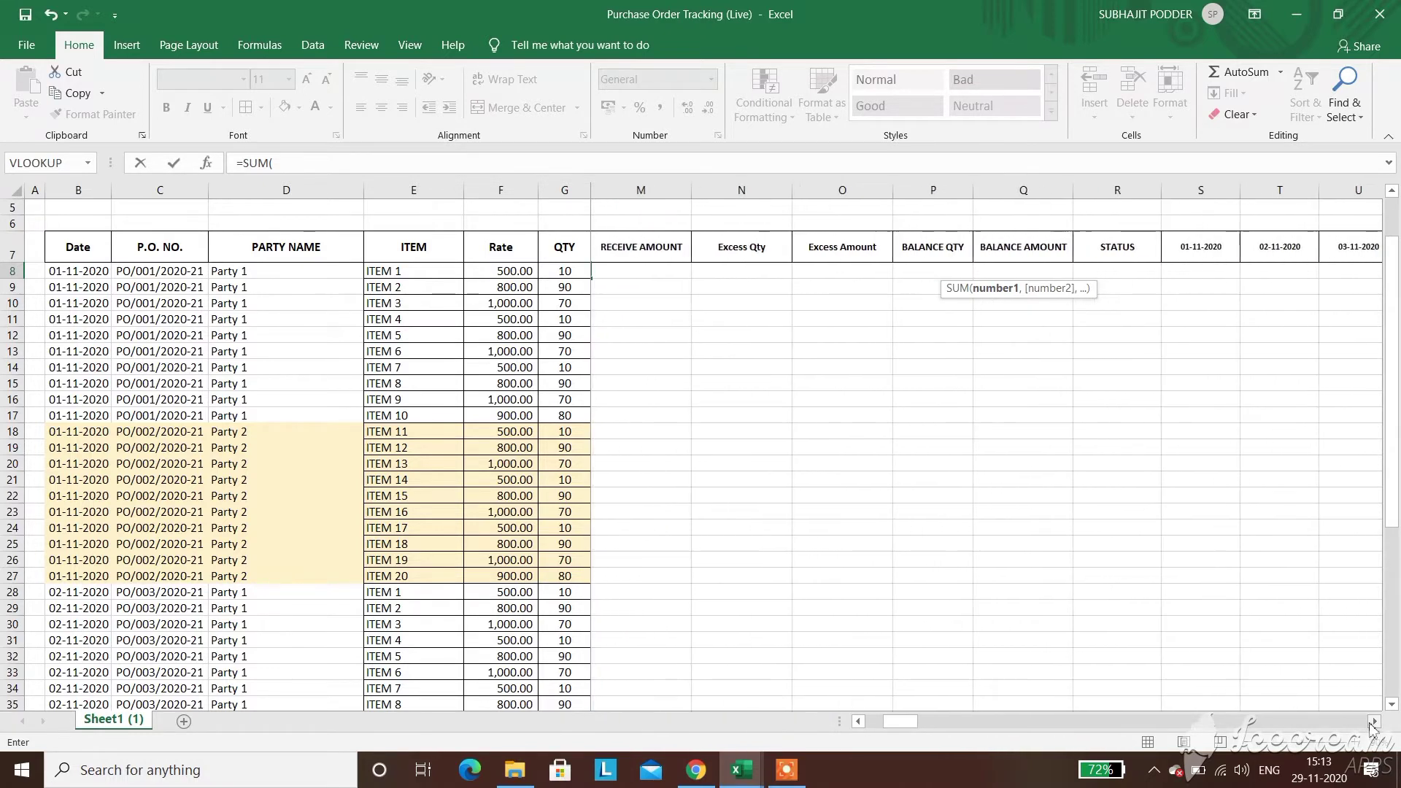
mouse_move(1188, 269)
left_mouse_down()
mouse_move(1396, 264)
mouse_move(1386, 280)
mouse_move(1210, 270)
left_mouse_up()
type(")")
key("Return")
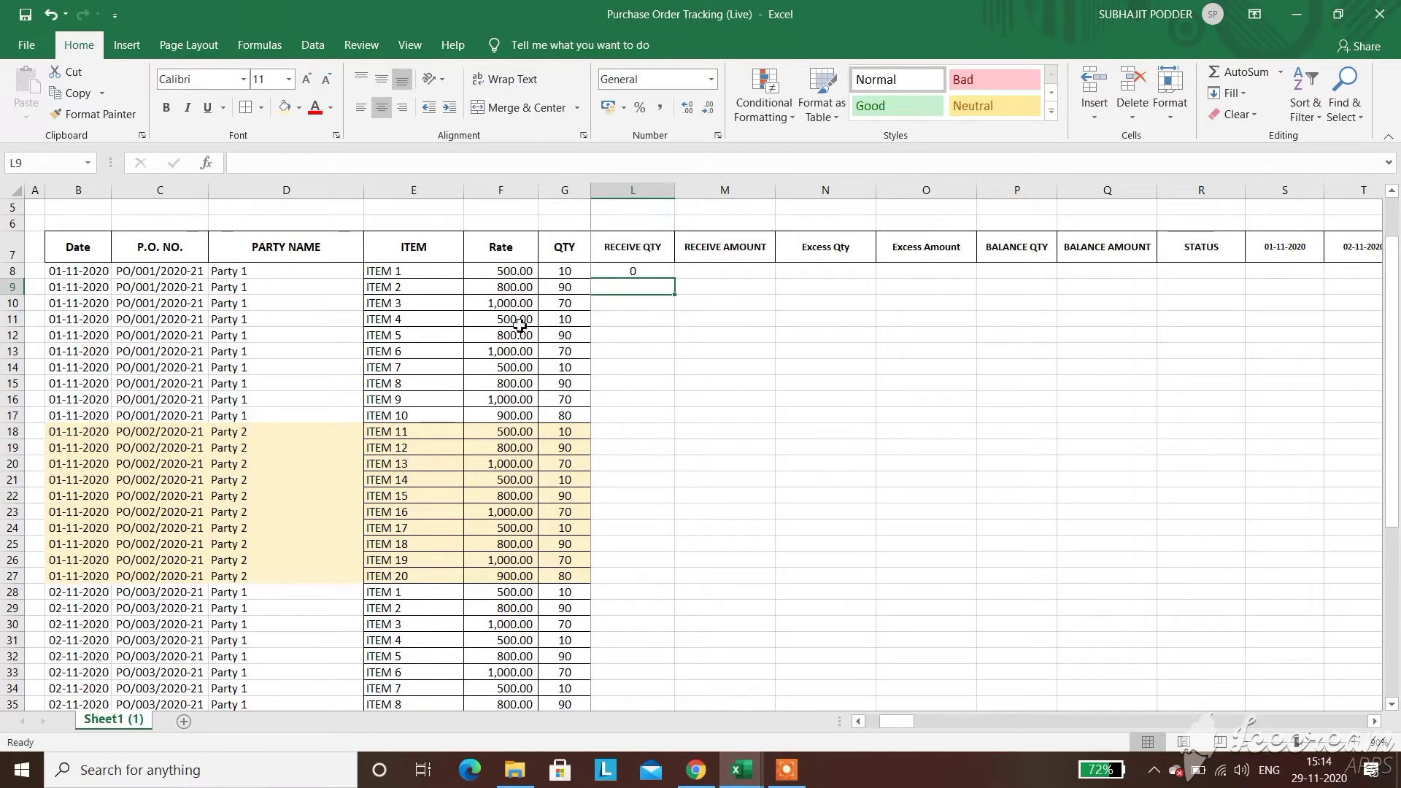
Fill the RECEIVE QTY formula from L8 down to L37
left_click(635, 270)
left_click_drag(672, 279, 652, 785)
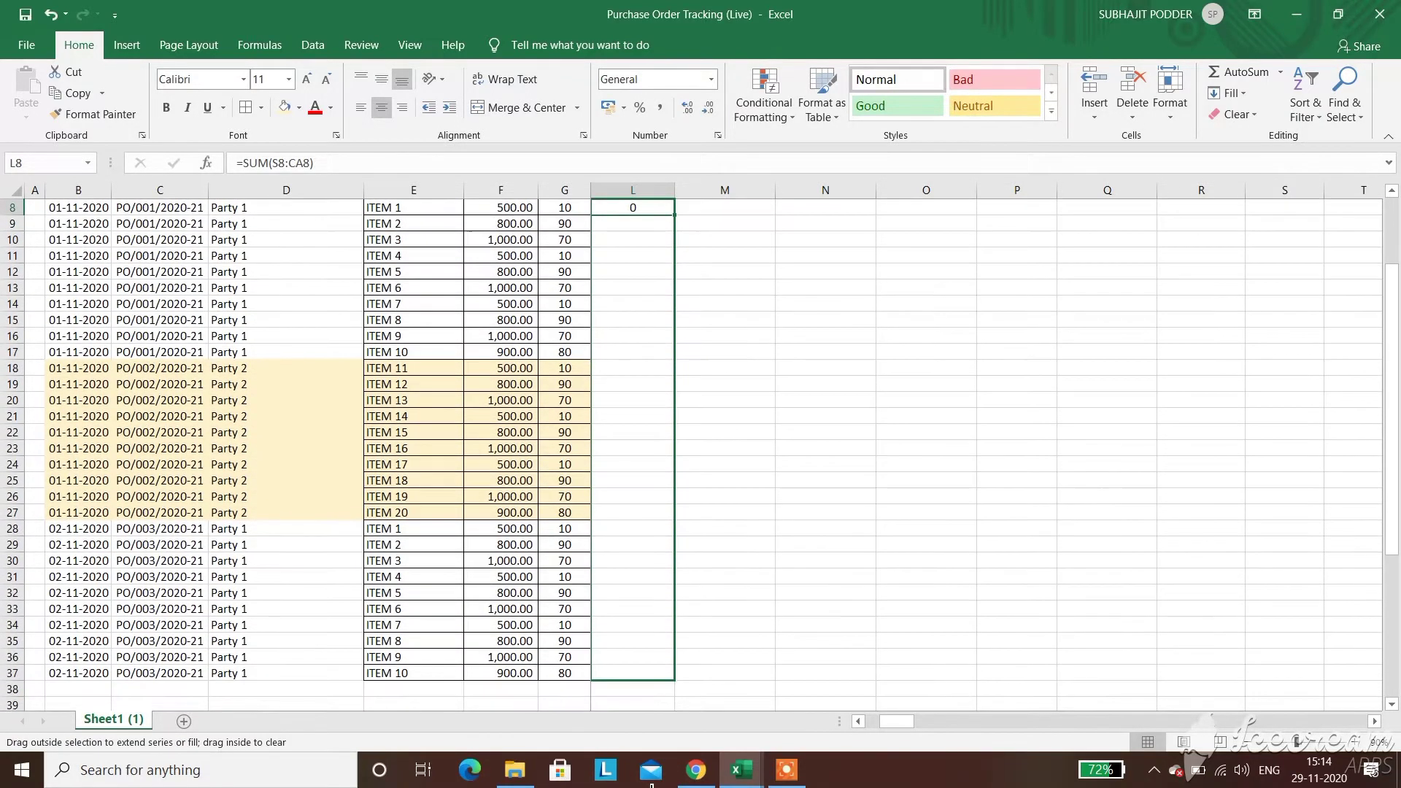
left_click_drag(663, 677, 664, 677)
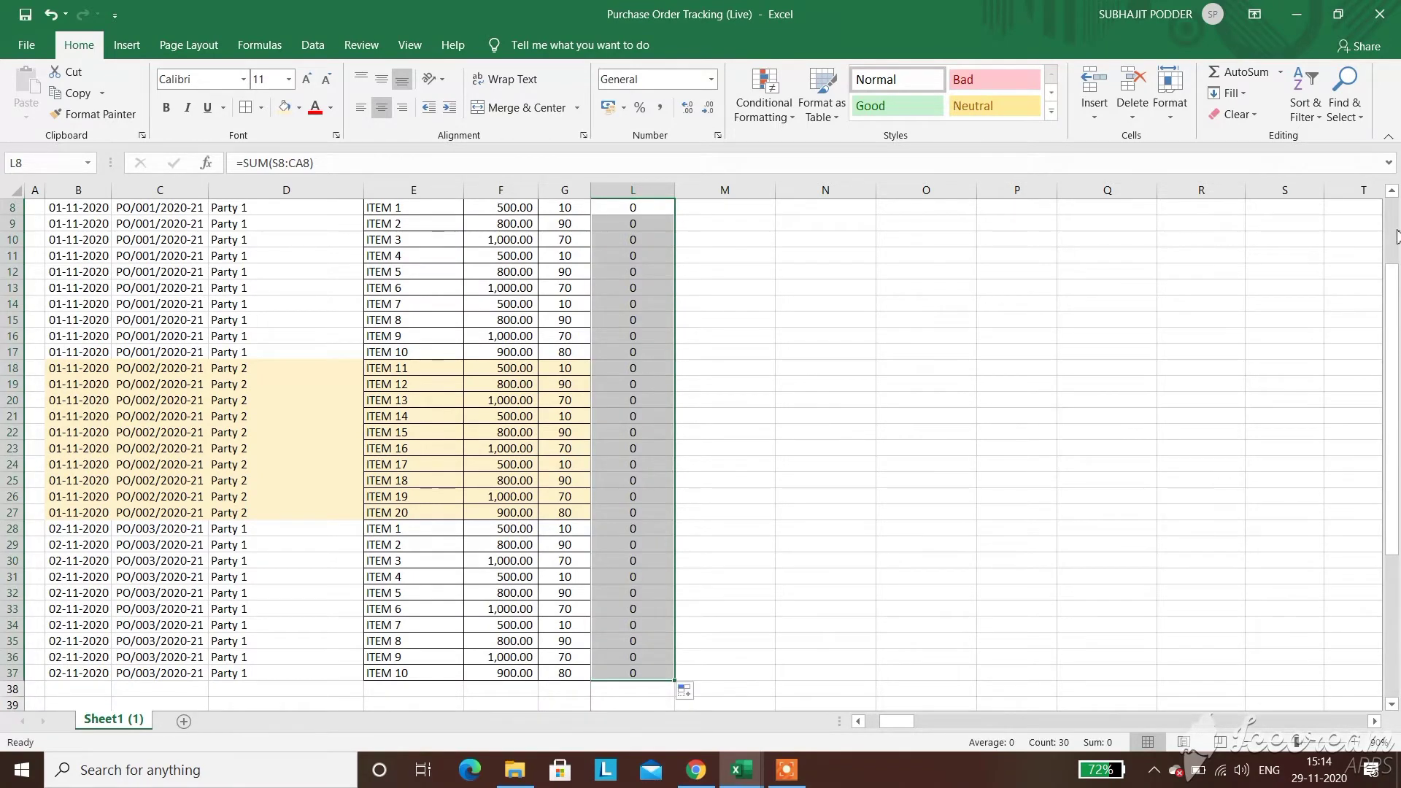
Enter the formula =L8*F8 in the first RECEIVE AMOUNT cell, M8, multiplying the received quantity by the rate
scroll(1396, 236, "up", 3)
left_click(727, 335)
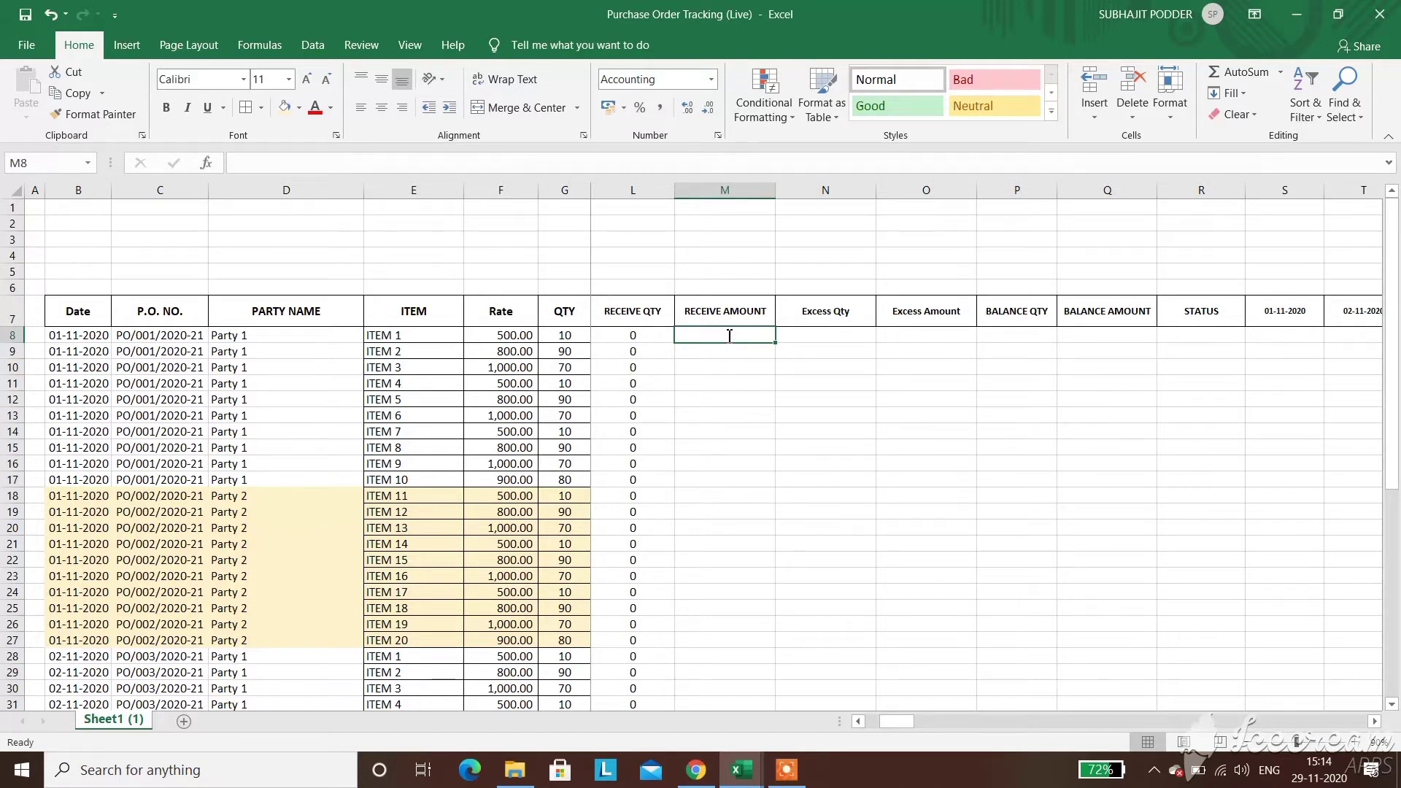
type("=")
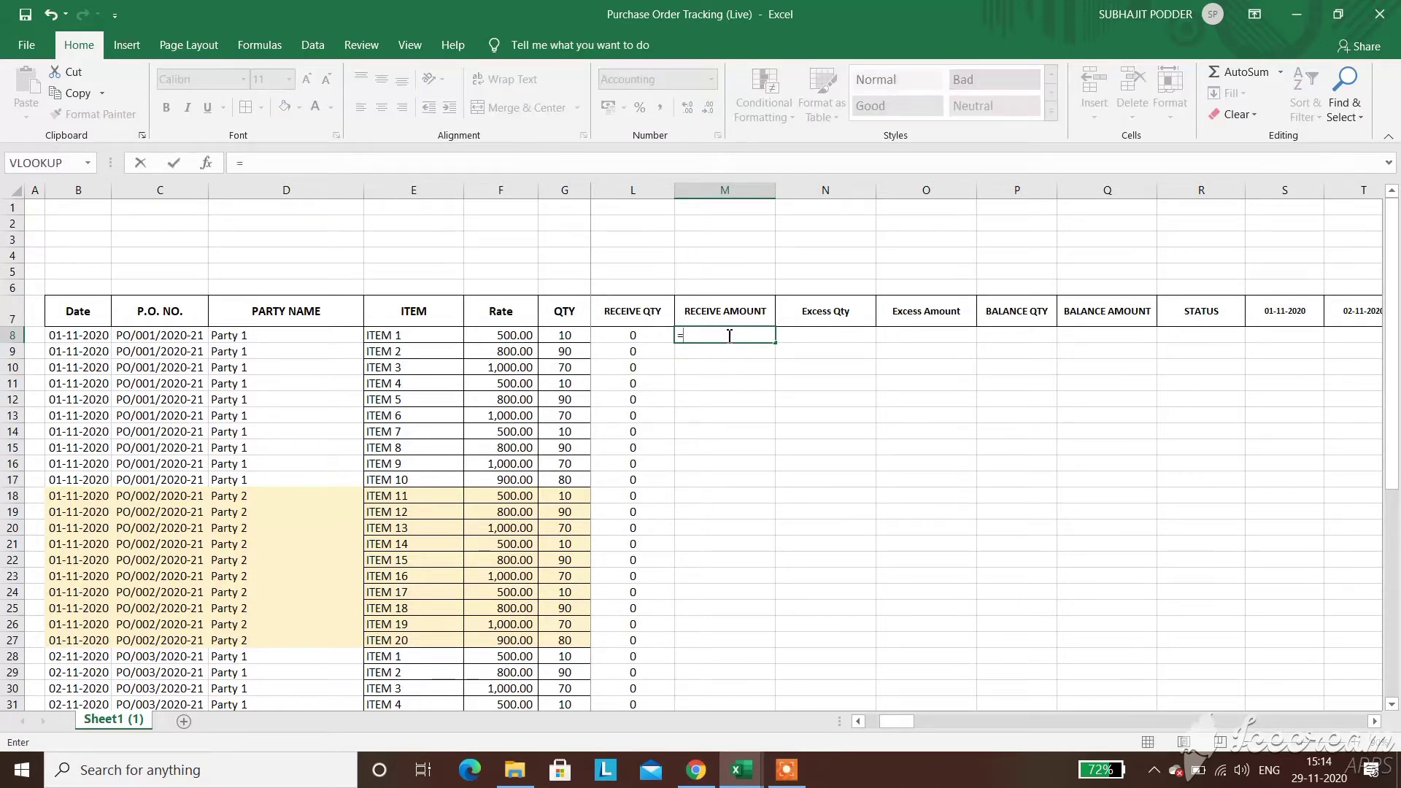
left_click(627, 338)
type("*")
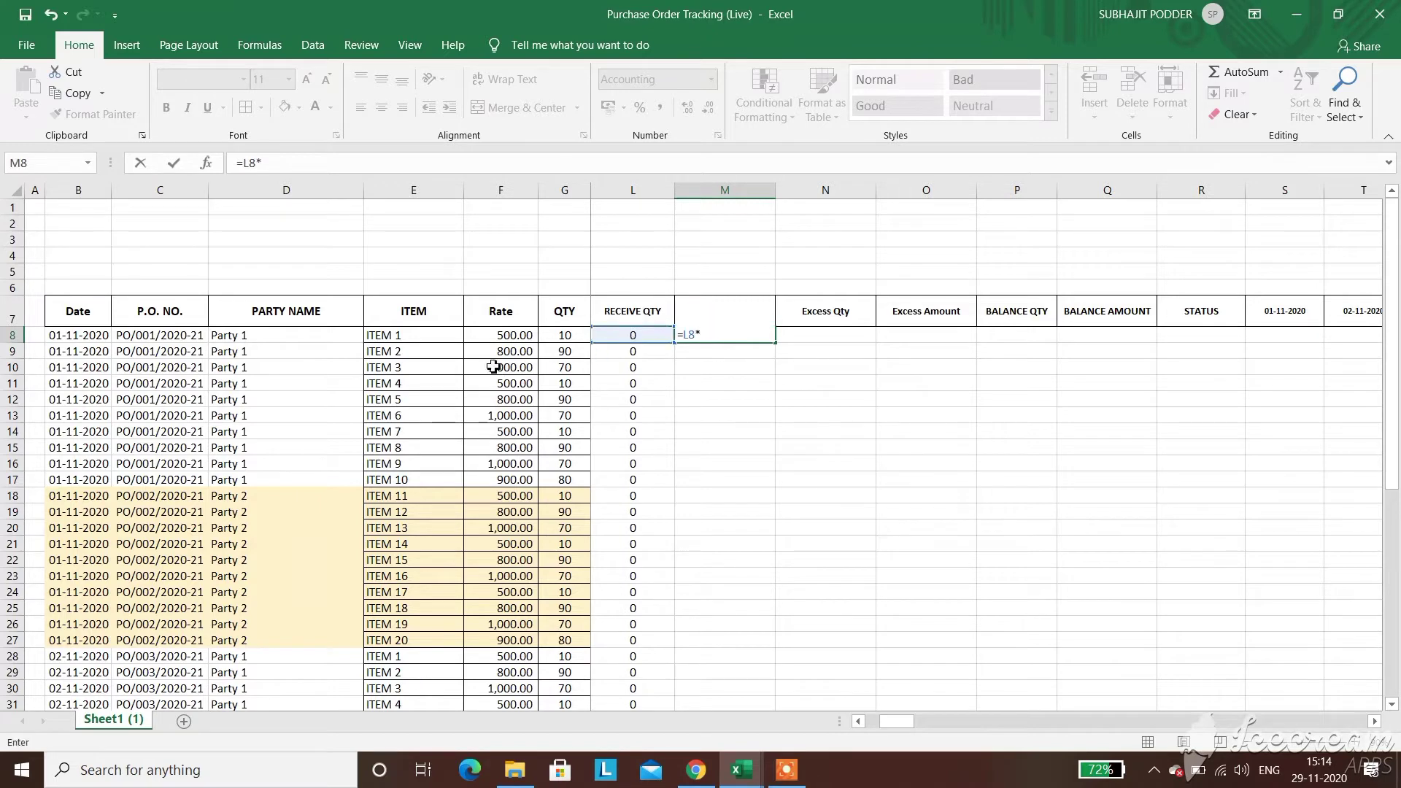
left_click(507, 336)
key("Return")
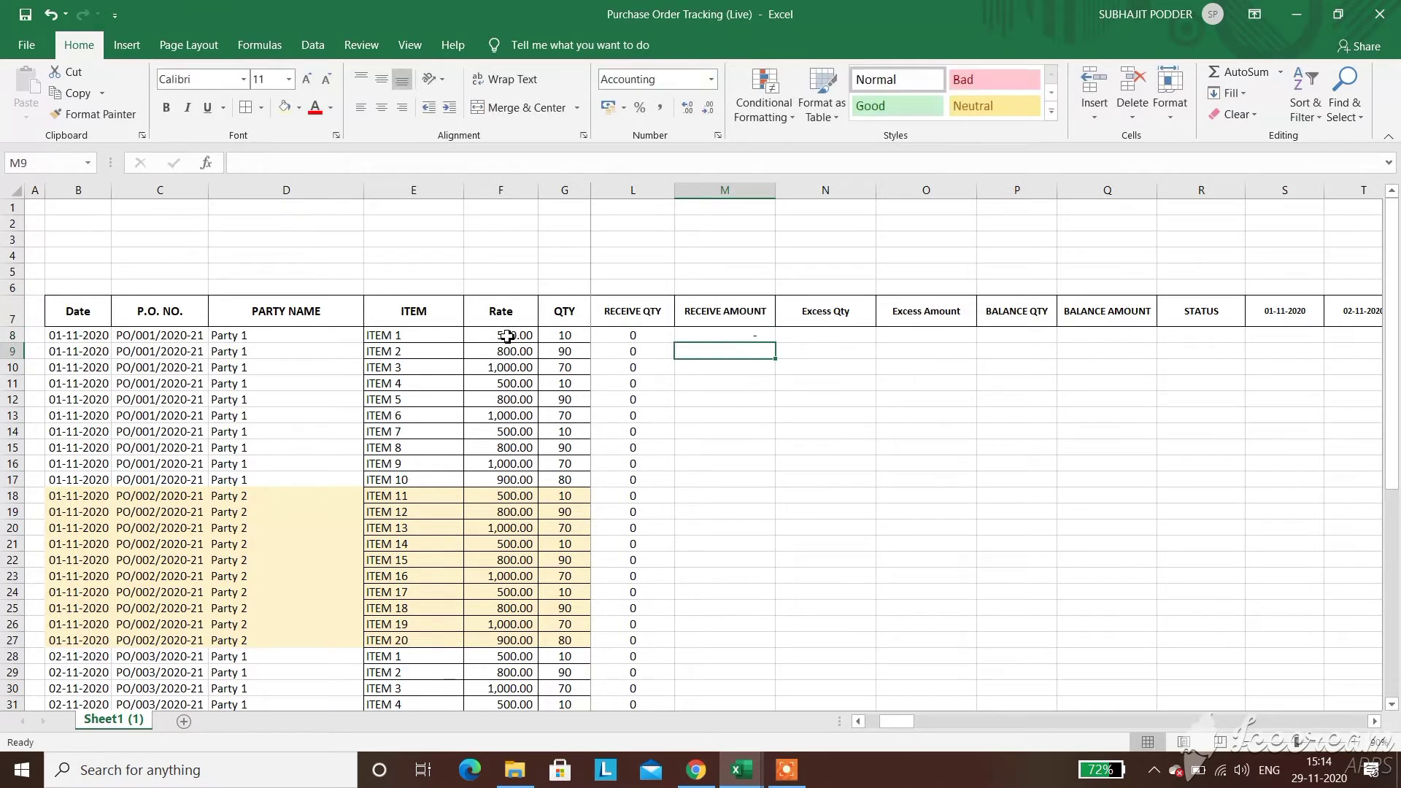
Enter a received quantity of 10 for ITEM 1 under 01-11-2020 in cell S8
left_click(1287, 338)
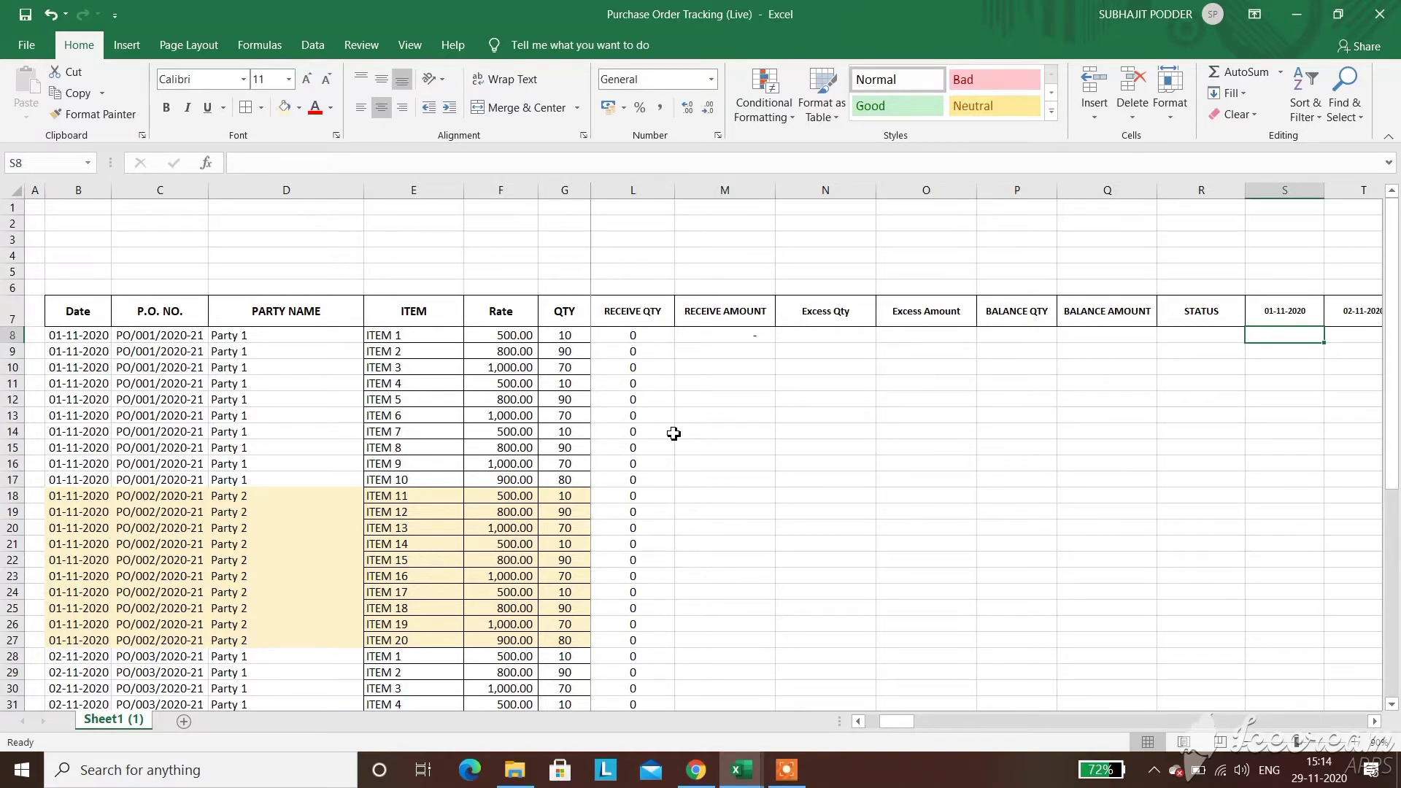
type("10")
key("Return")
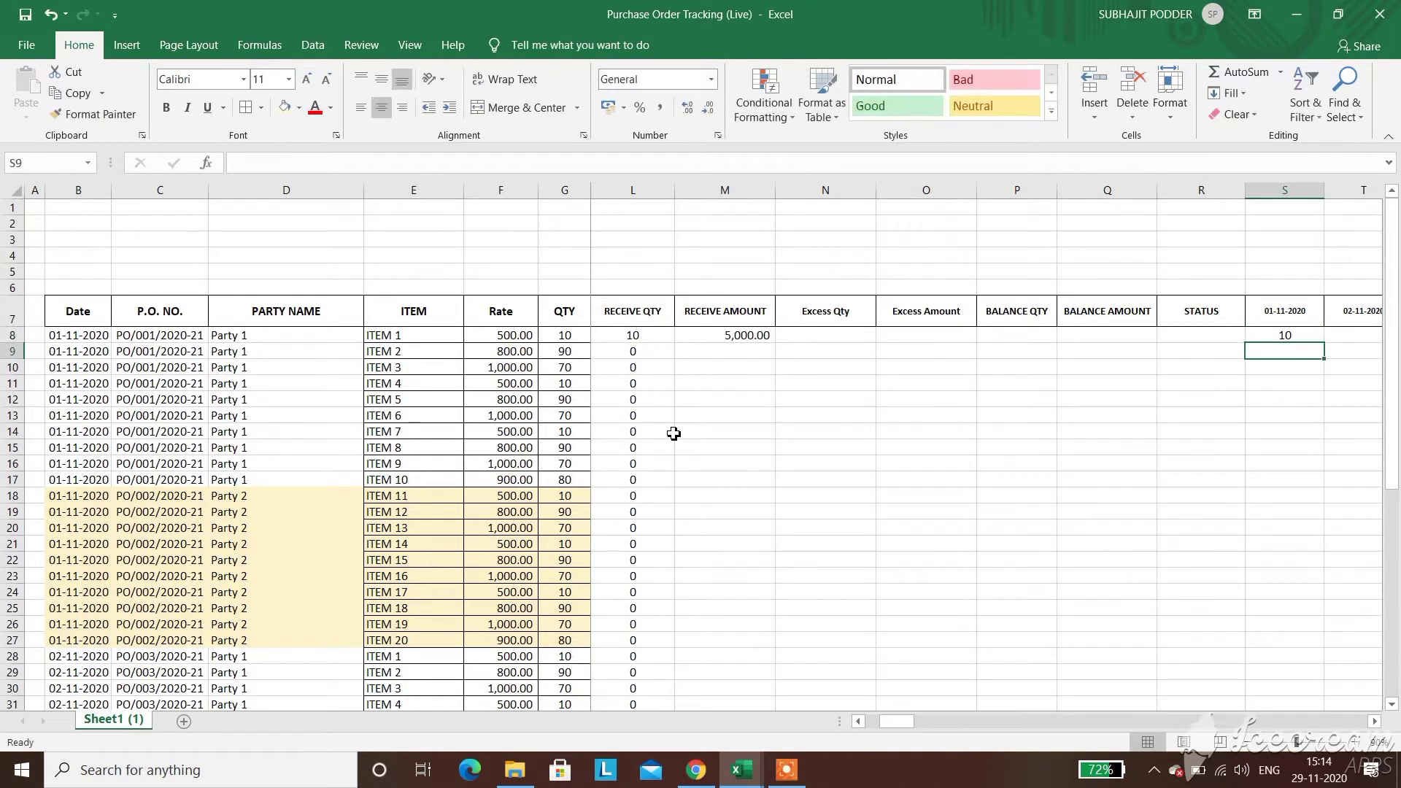
Review row 8 across the rate, quantity, GST, total and received columns, ending on the RECEIVE AMOUNT formula in M8
key("Up")
key("Left")
key("Left")
key("Left")
key("Left")
key("Left")
key("Left")
key("Left")
key("Left")
key("Left")
key("Left")
key("Left")
key("Left")
key("Left")
key("Left")
key("Left")
key("Left")
key("Left")
key("Left")
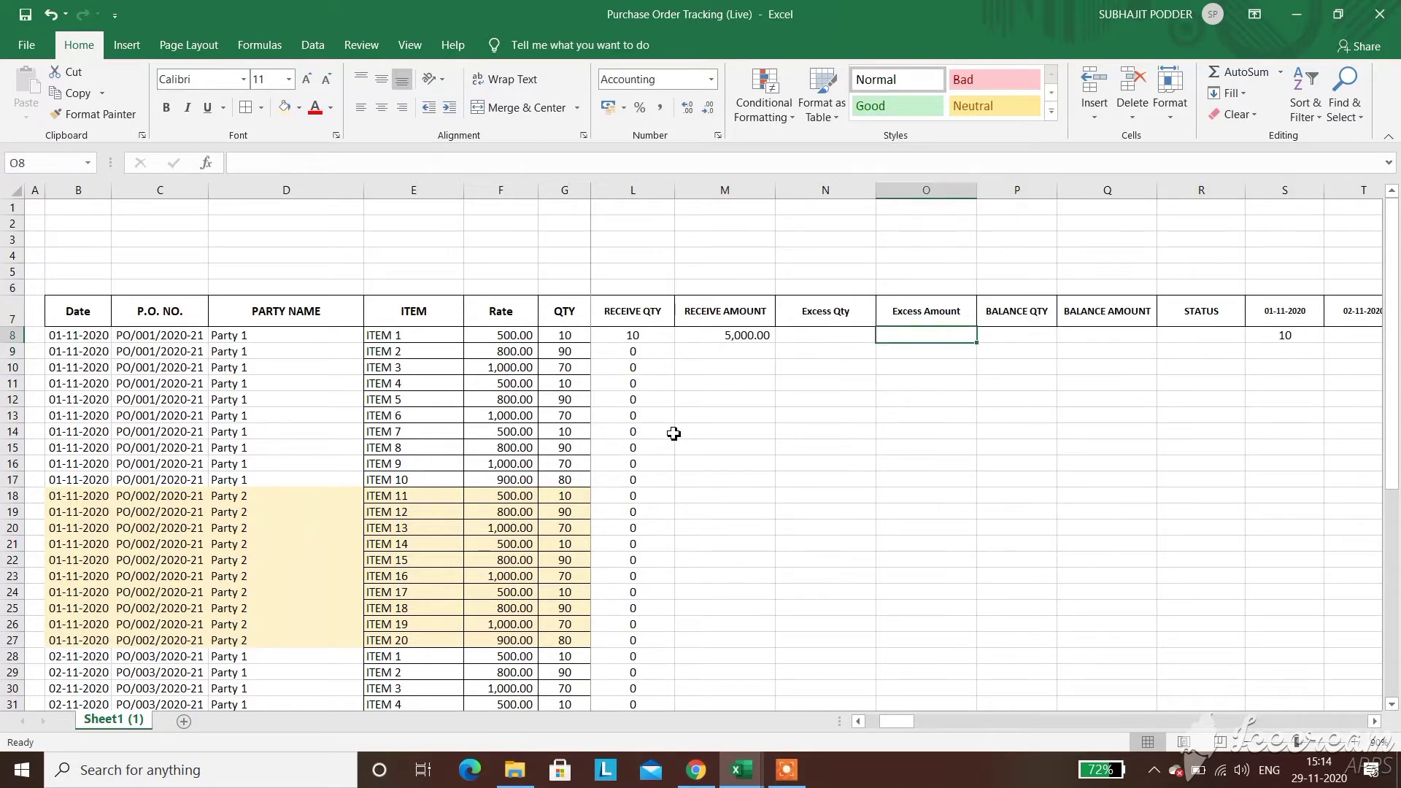
key("Right")
key("Right")
key("Right")
key("Right")
key("Right")
key("Right")
key("Right")
key("Right")
key("Right")
key("Right")
key("Right")
key("Right")
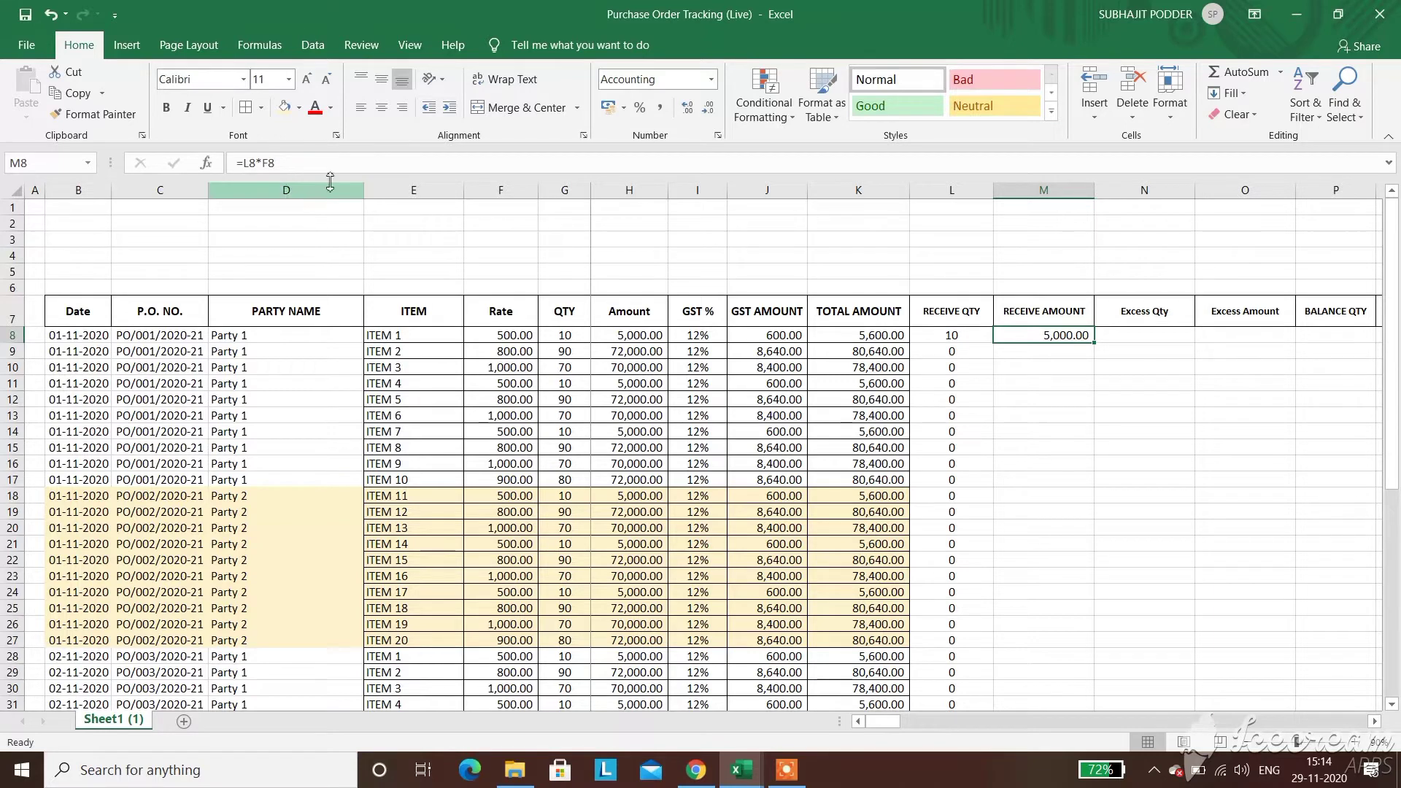
Extend the RECEIVE AMOUNT formula in M8 to =L8*F8*I8+(L8*F8) so that it includes GST
left_click(402, 159)
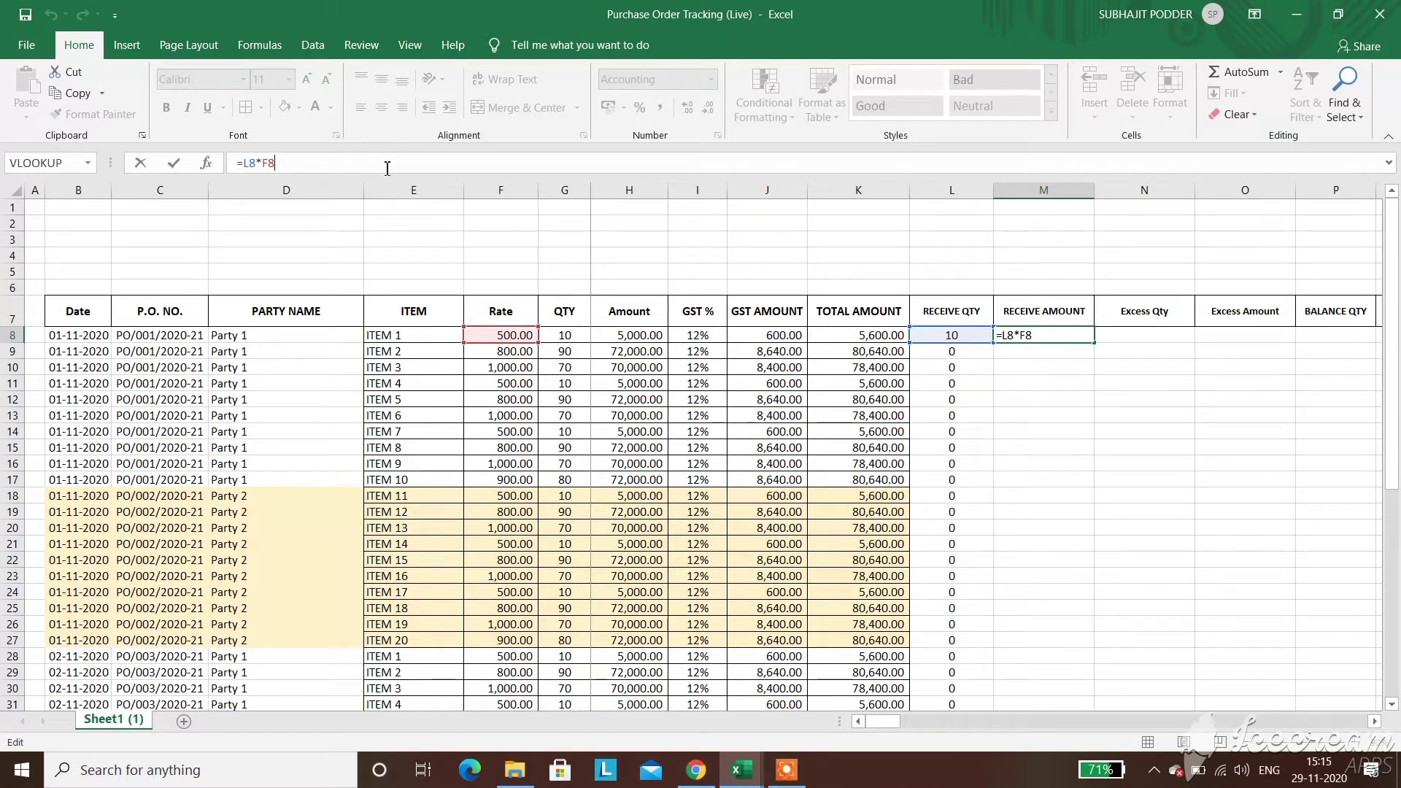
type("*")
left_click(693, 337)
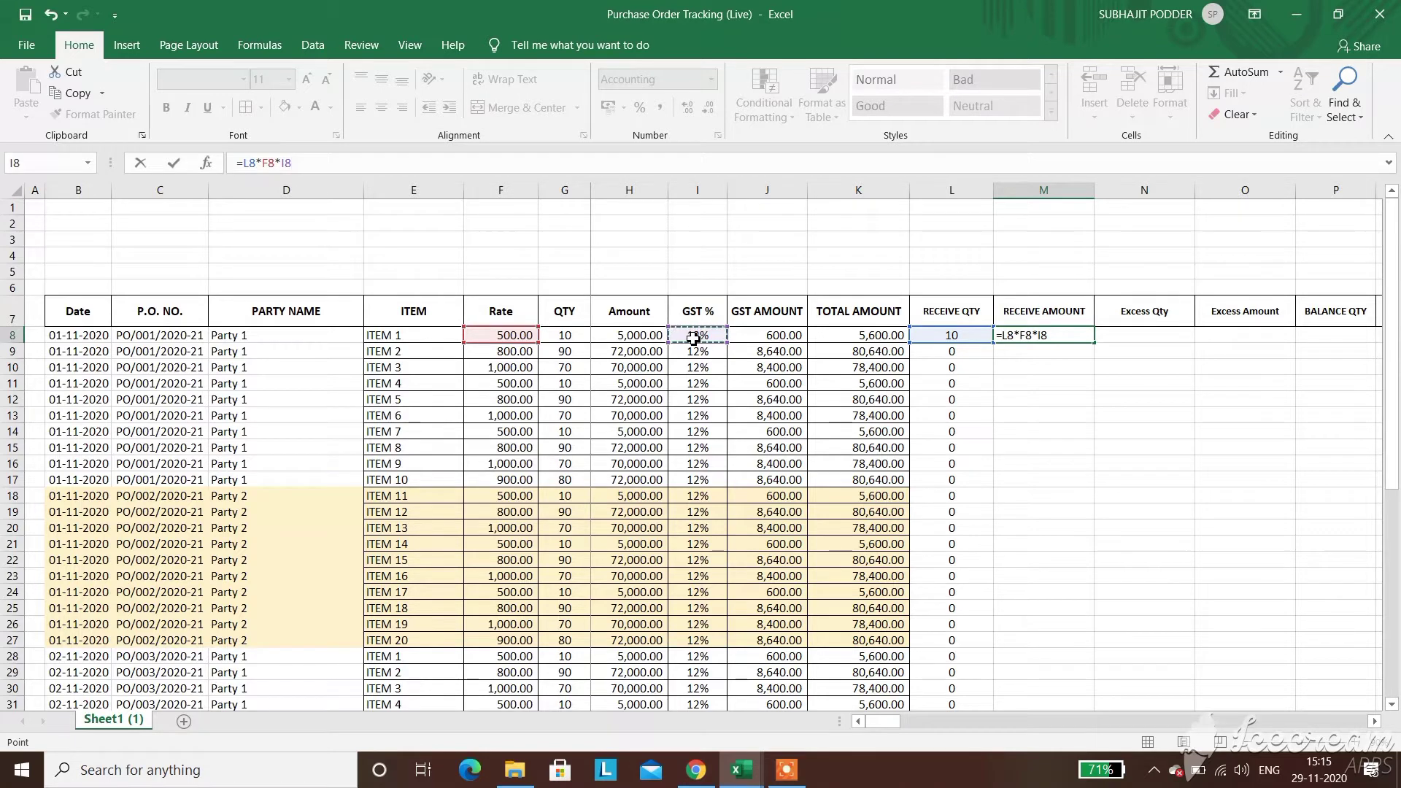
type("+(")
left_click(935, 335)
type("*")
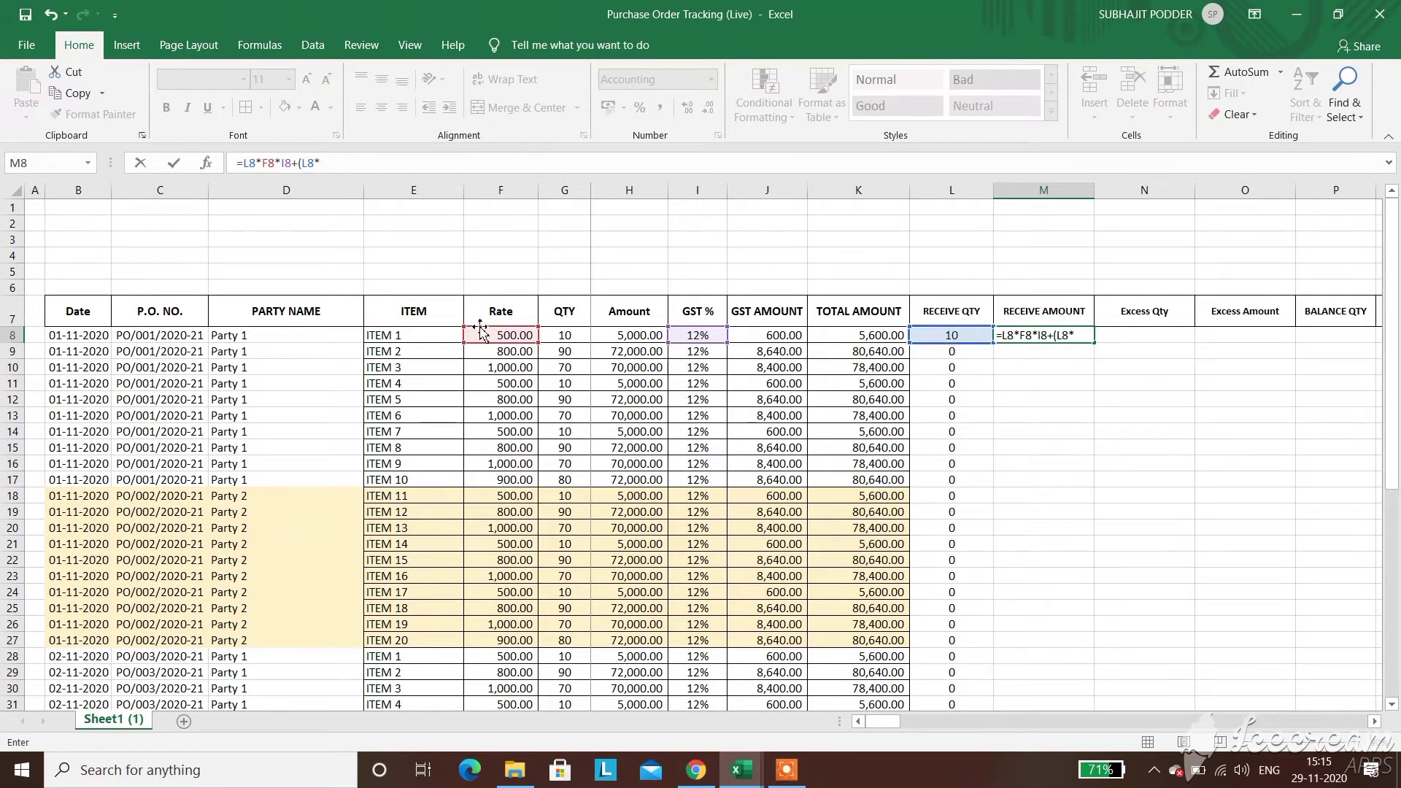
left_click(525, 334)
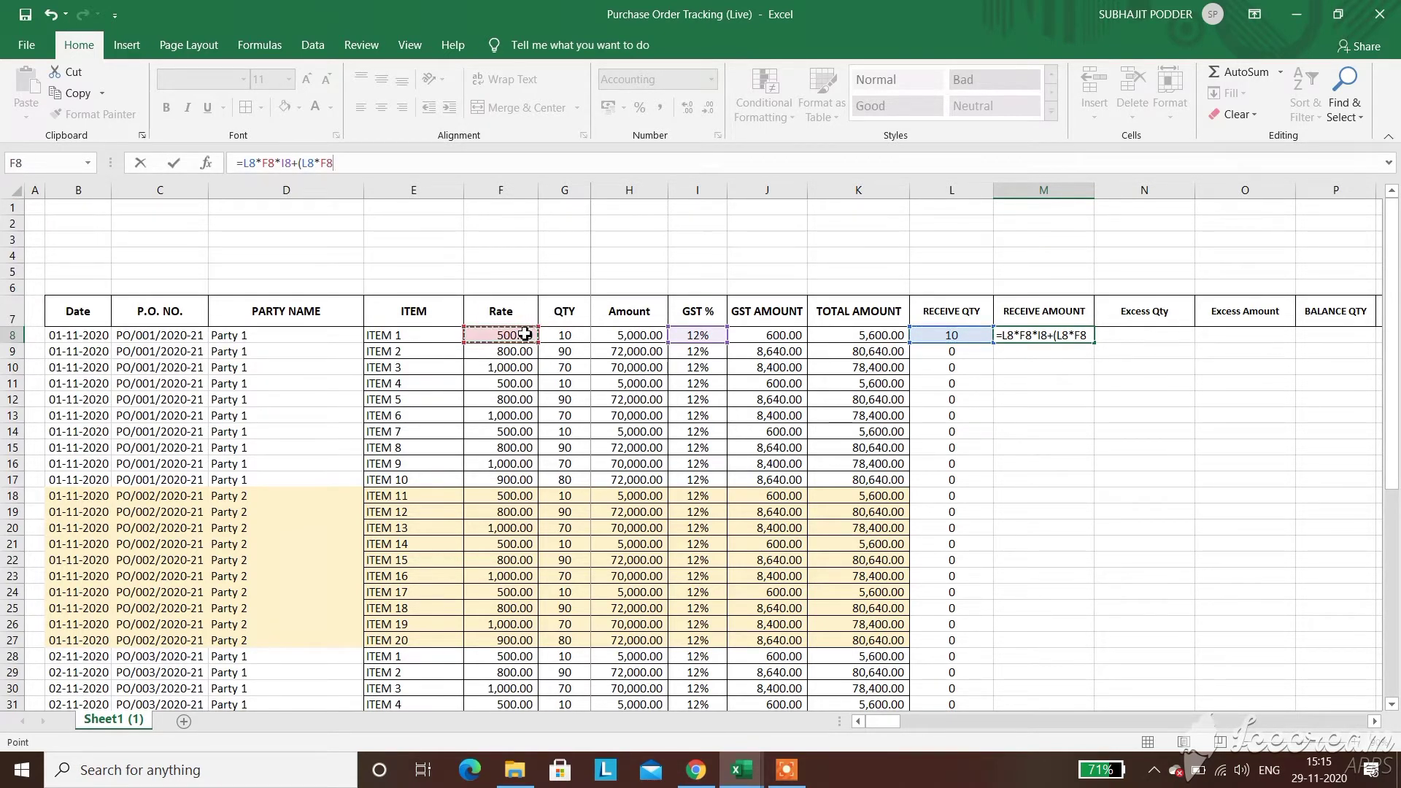
type(")")
key("Return")
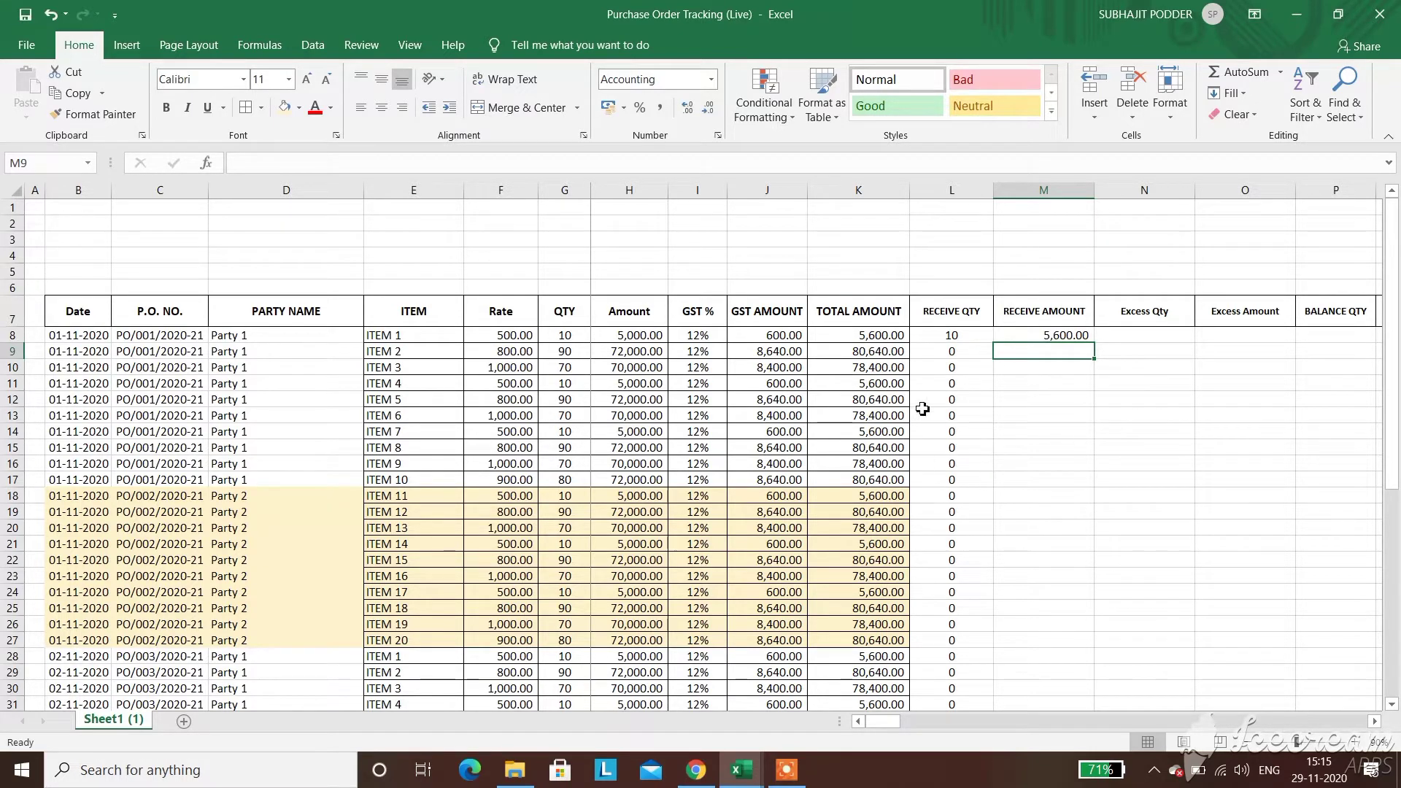
Clear the received quantity in S8 and enter 10 under 02-11-2020 in T8 instead
left_click(1033, 333)
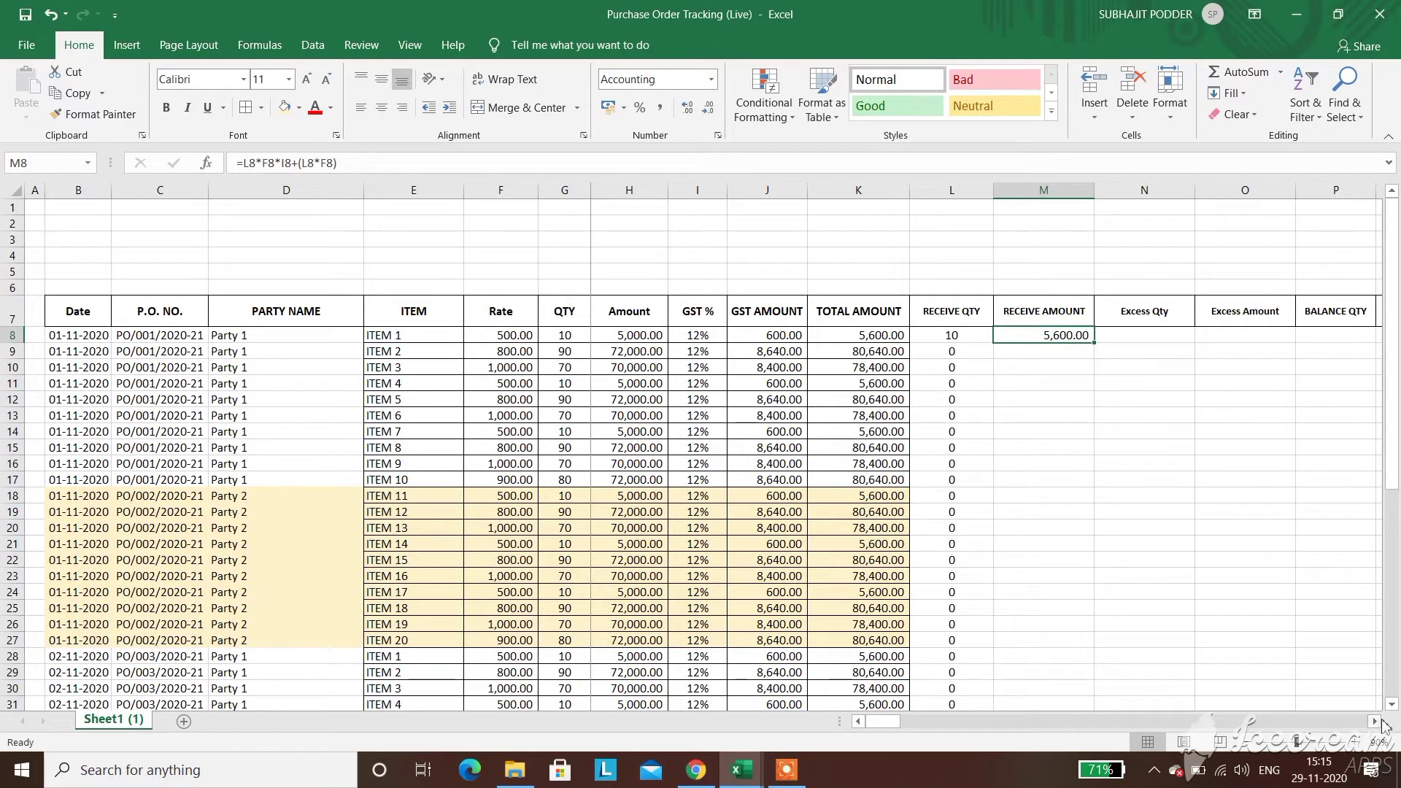
left_click(1375, 721)
left_click(1375, 722)
left_click(1375, 722)
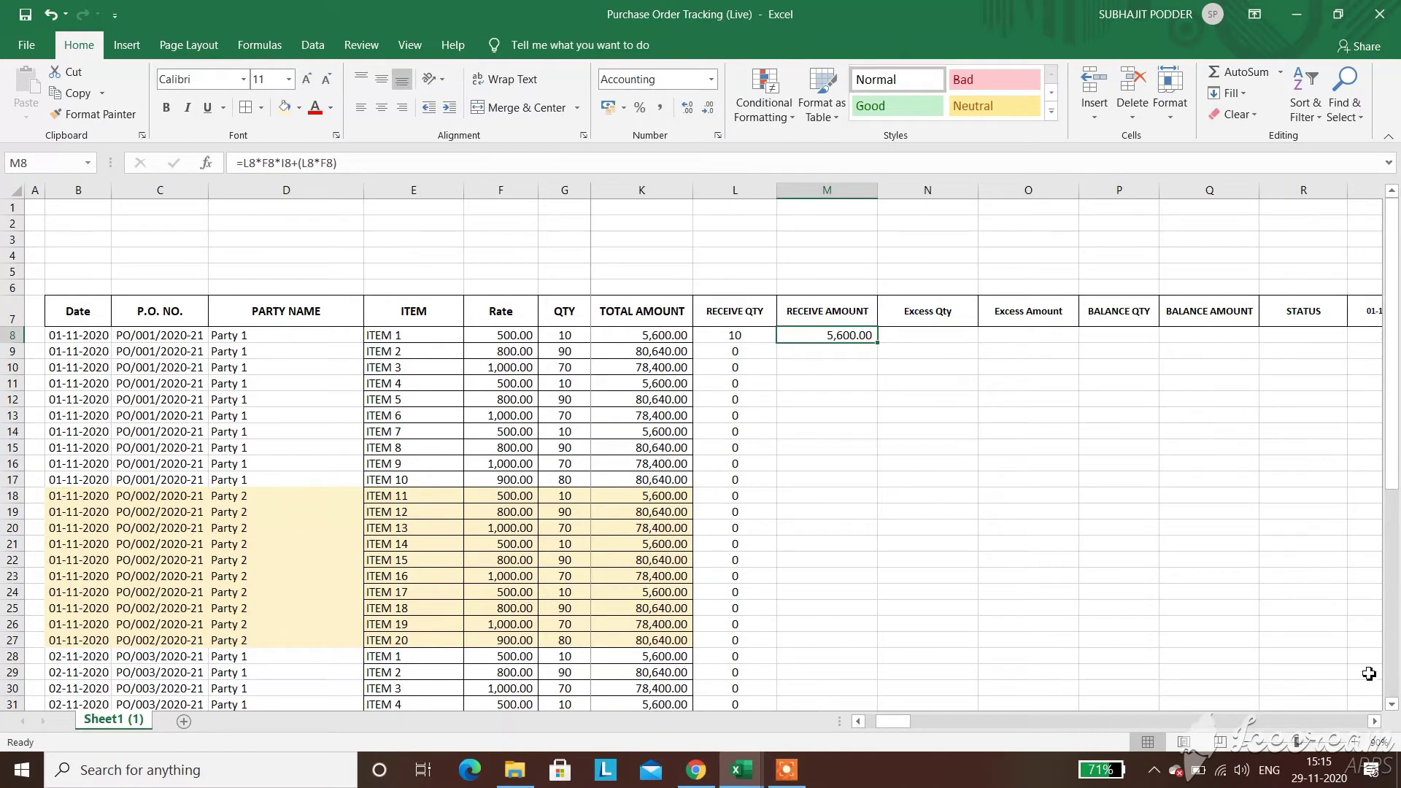
left_click(1375, 722)
left_click(1375, 721)
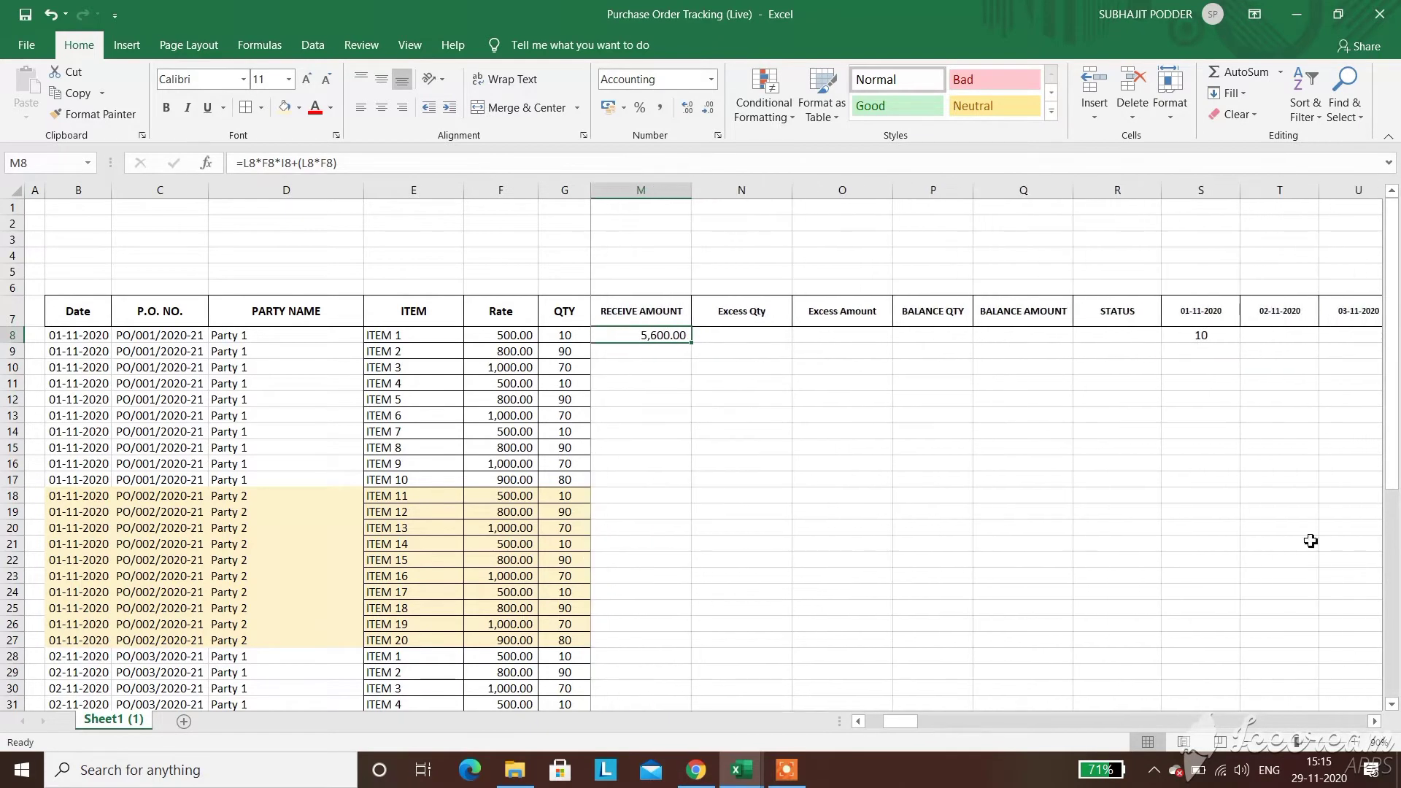
left_click(1196, 333)
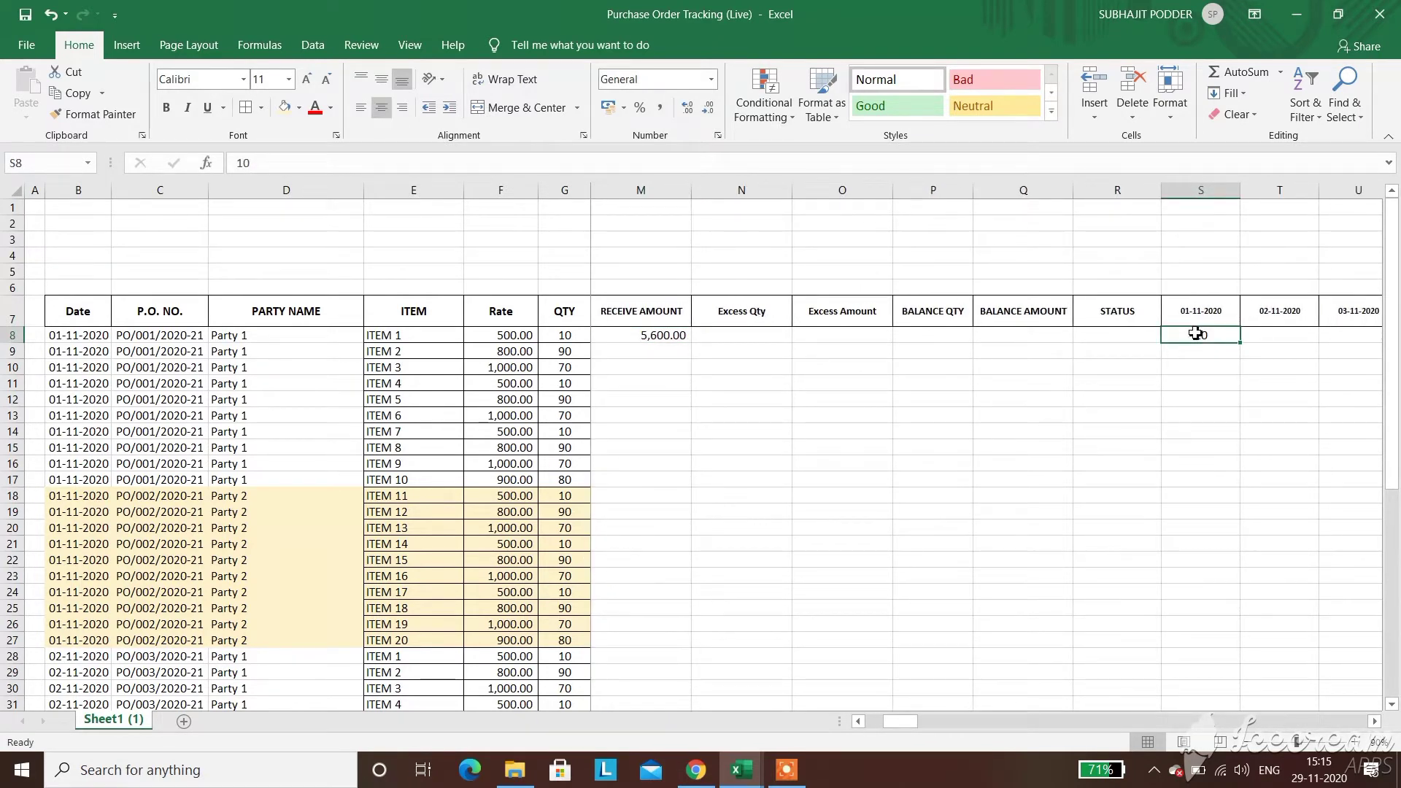
key("Delete")
key("Right")
type("2")
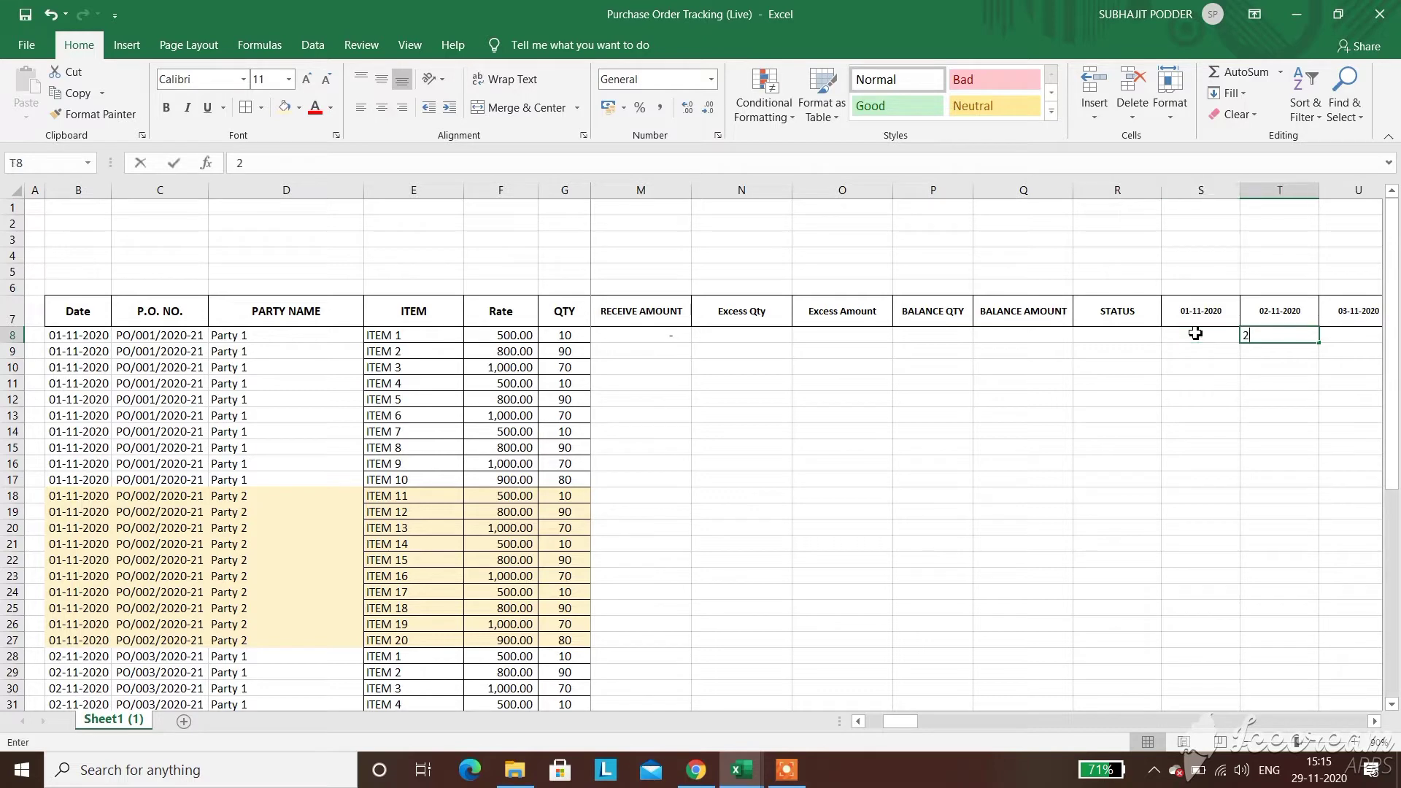
key("BackSpace")
type("10")
key("Return")
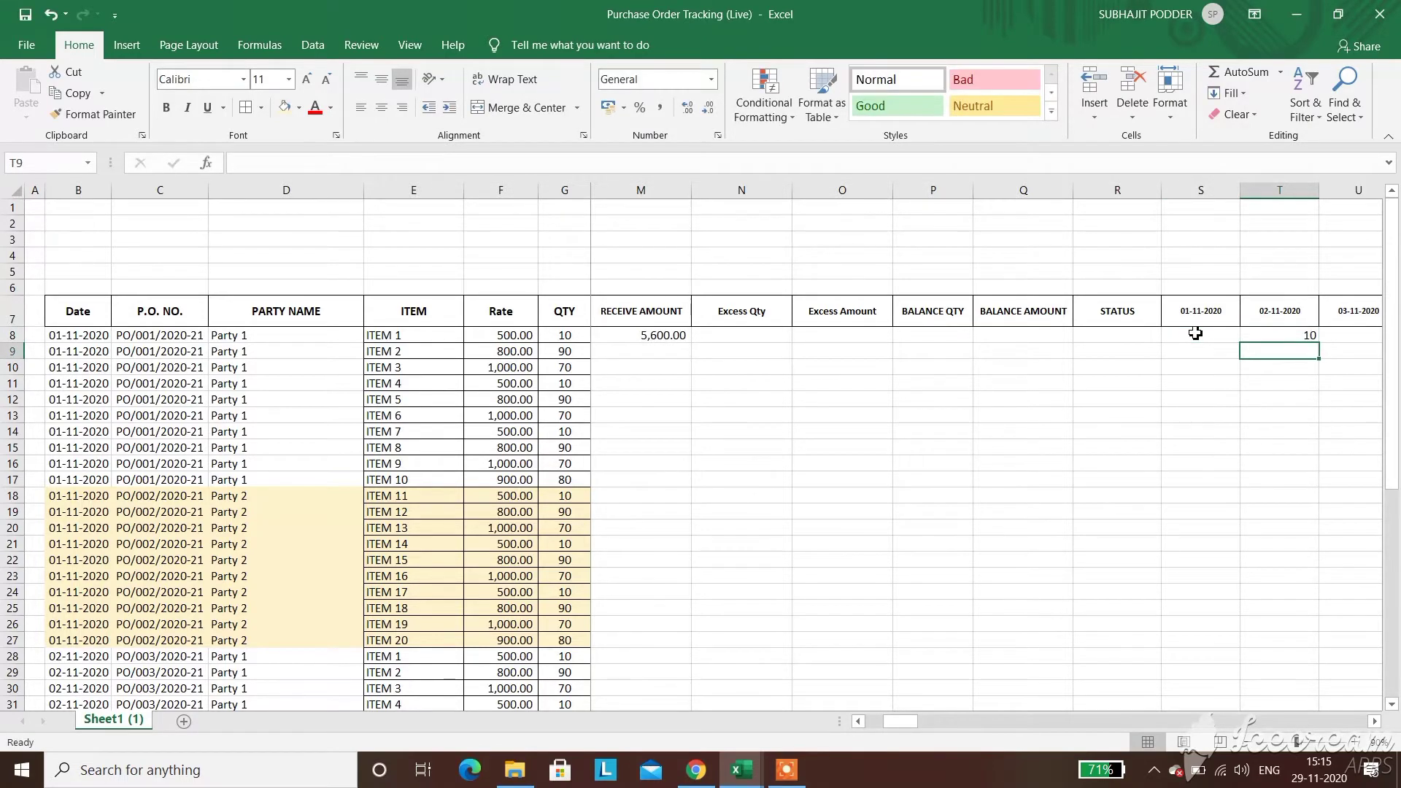
Fill the RECEIVE AMOUNT formula from M8 down to M37
left_click(861, 723)
left_click(861, 722)
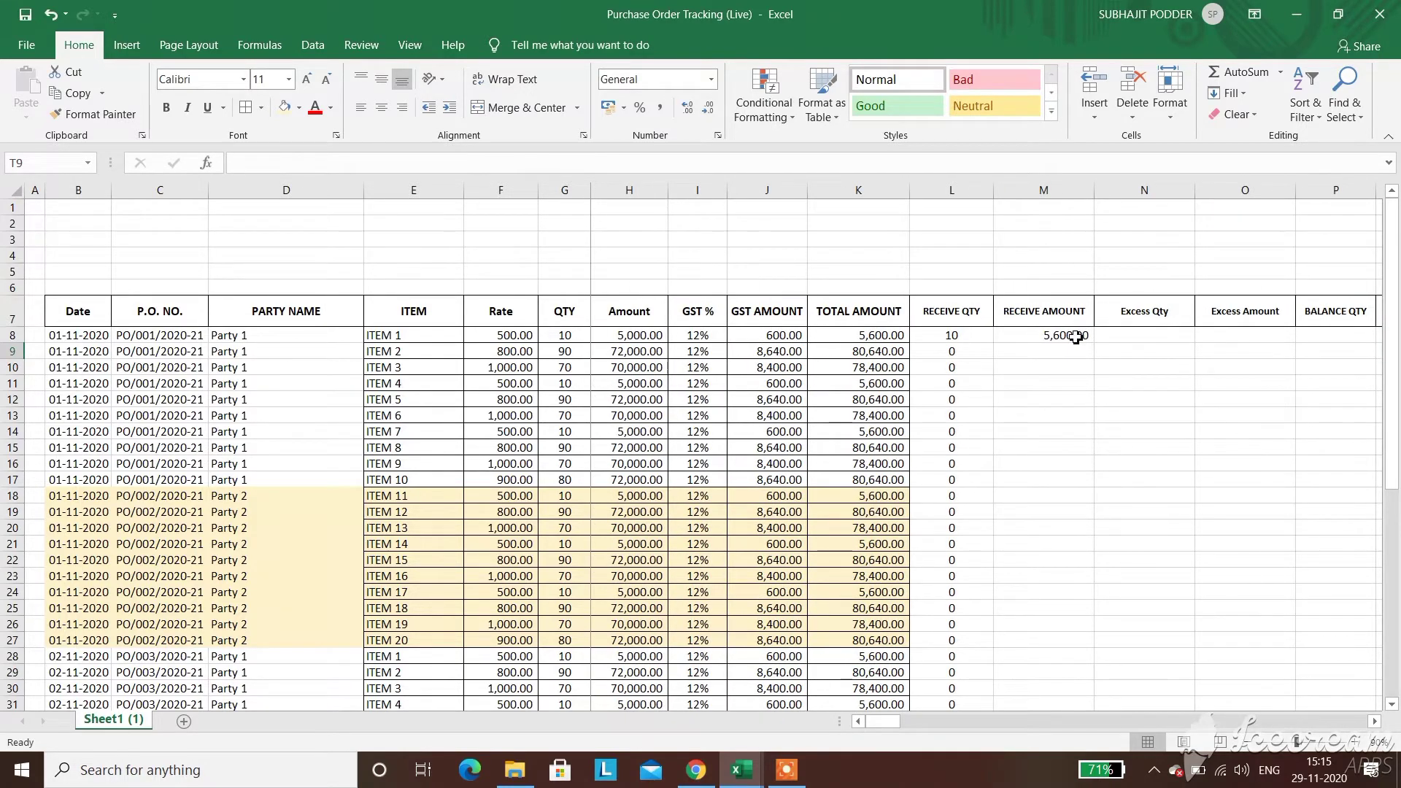
left_click(1077, 337)
mouse_move(1094, 342)
left_mouse_down()
mouse_move(1109, 678)
mouse_move(1095, 686)
mouse_move(1081, 646)
left_mouse_up()
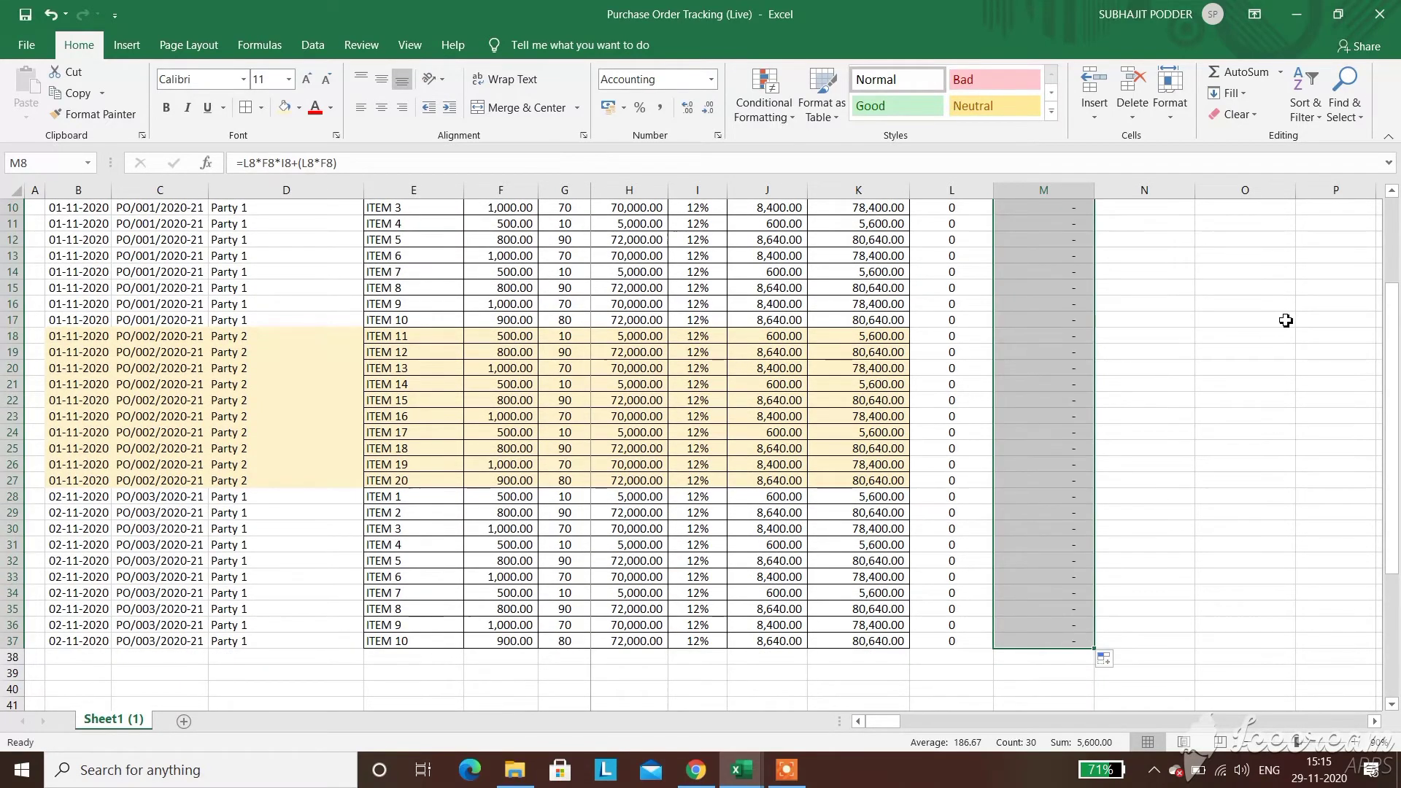
left_click_drag(1389, 356, 1393, 356)
left_click_drag(1394, 305, 1394, 222)
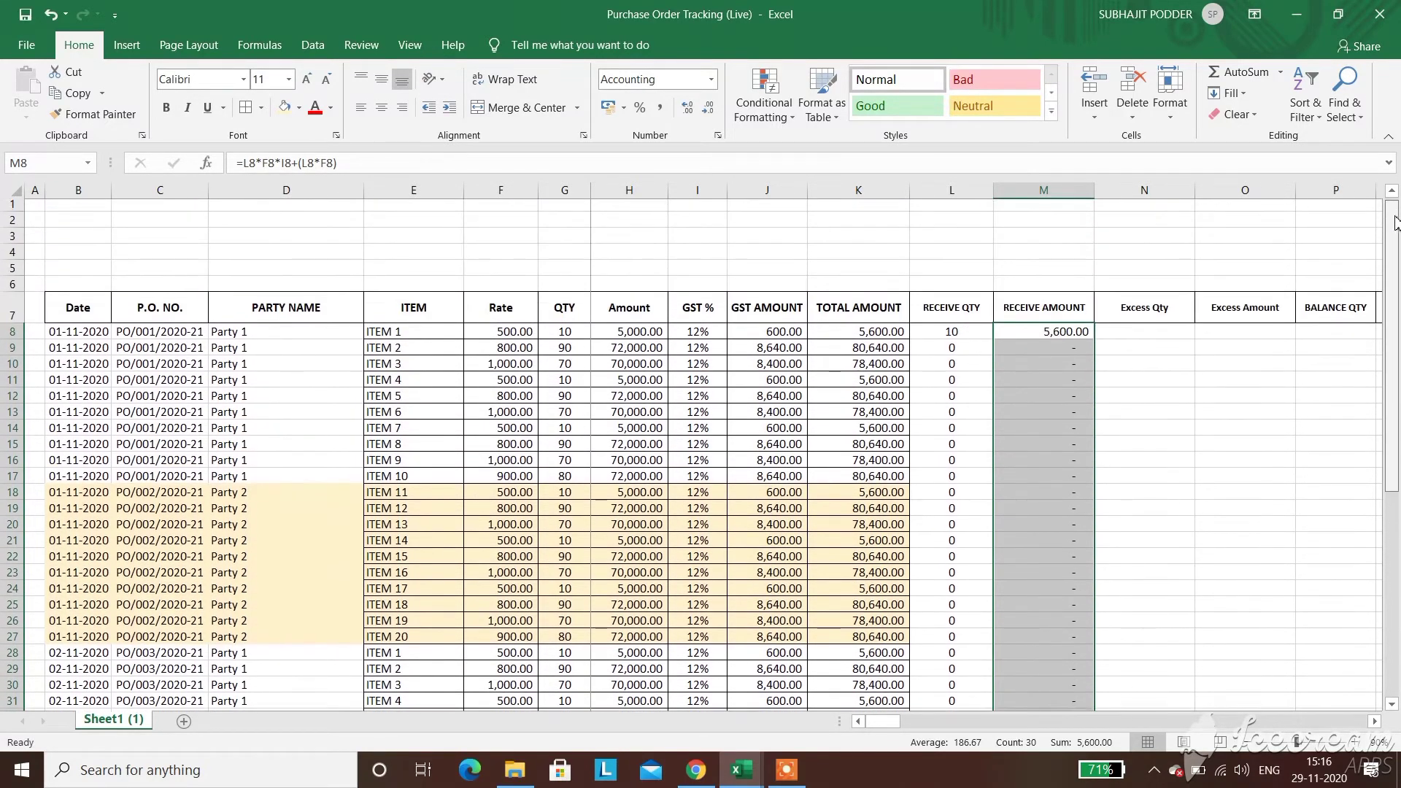
Enter the formula =G8-L8 in the first BALANCE QTY cell, P8, subtracting the received quantity from the ordered quantity
left_click(1186, 416)
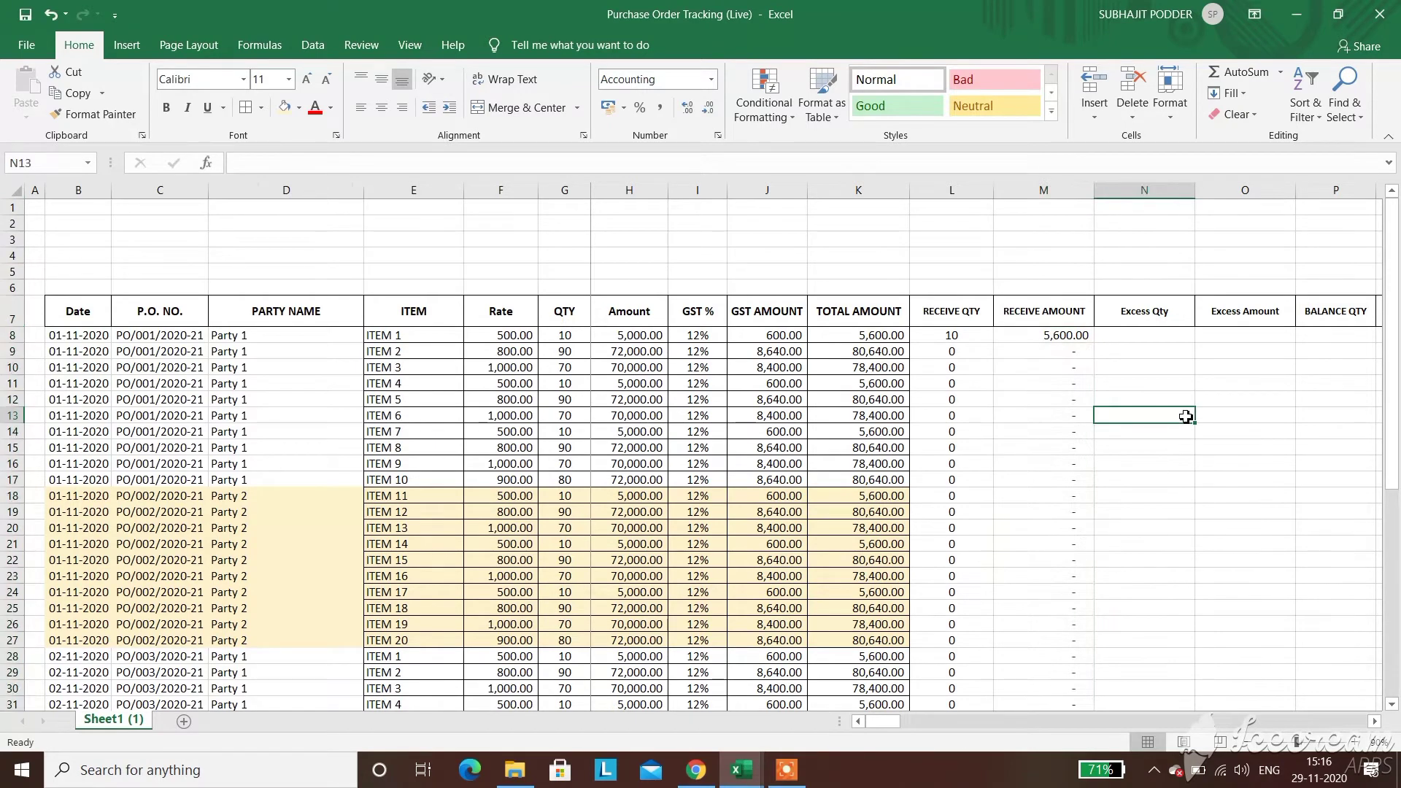
left_click(1061, 337)
left_click(1112, 336)
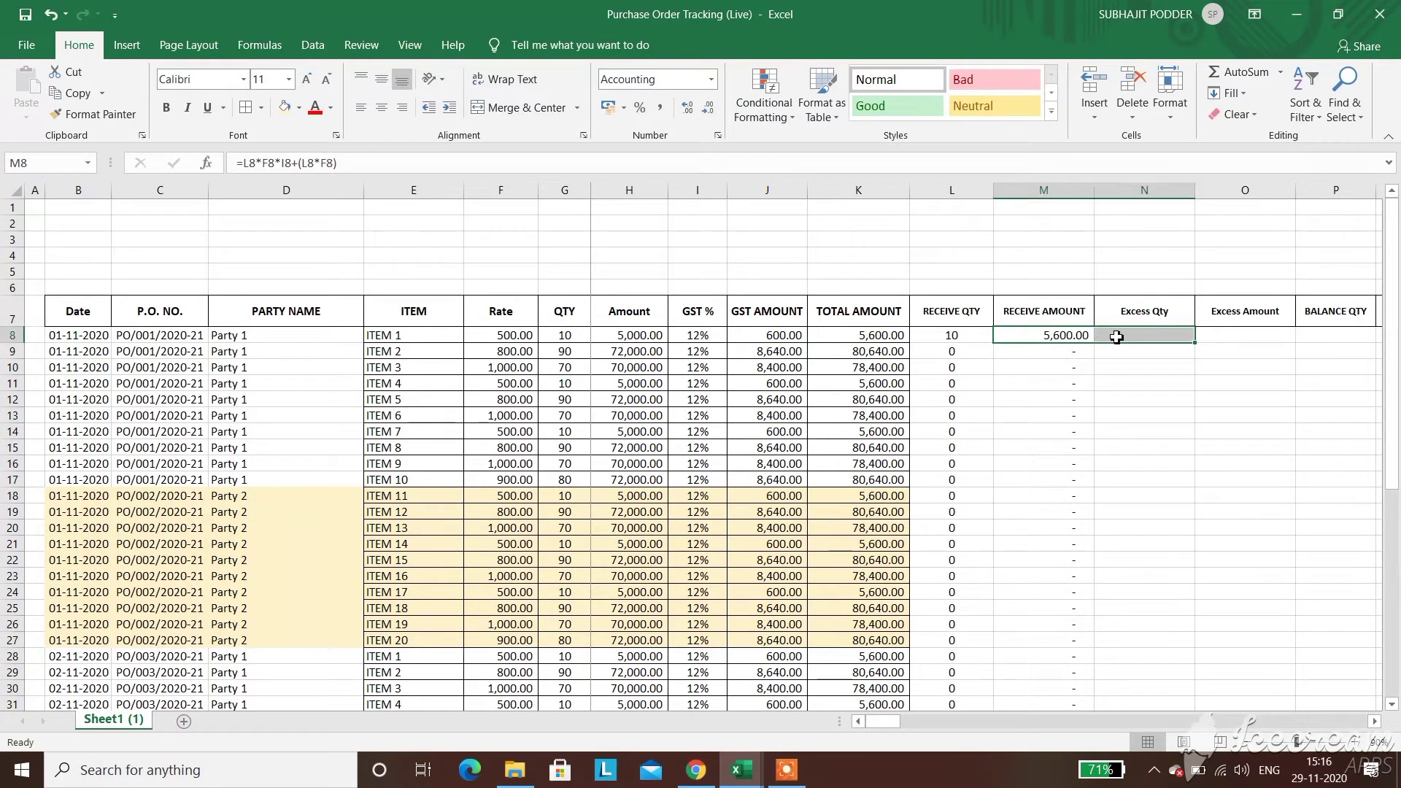
left_click(1336, 336)
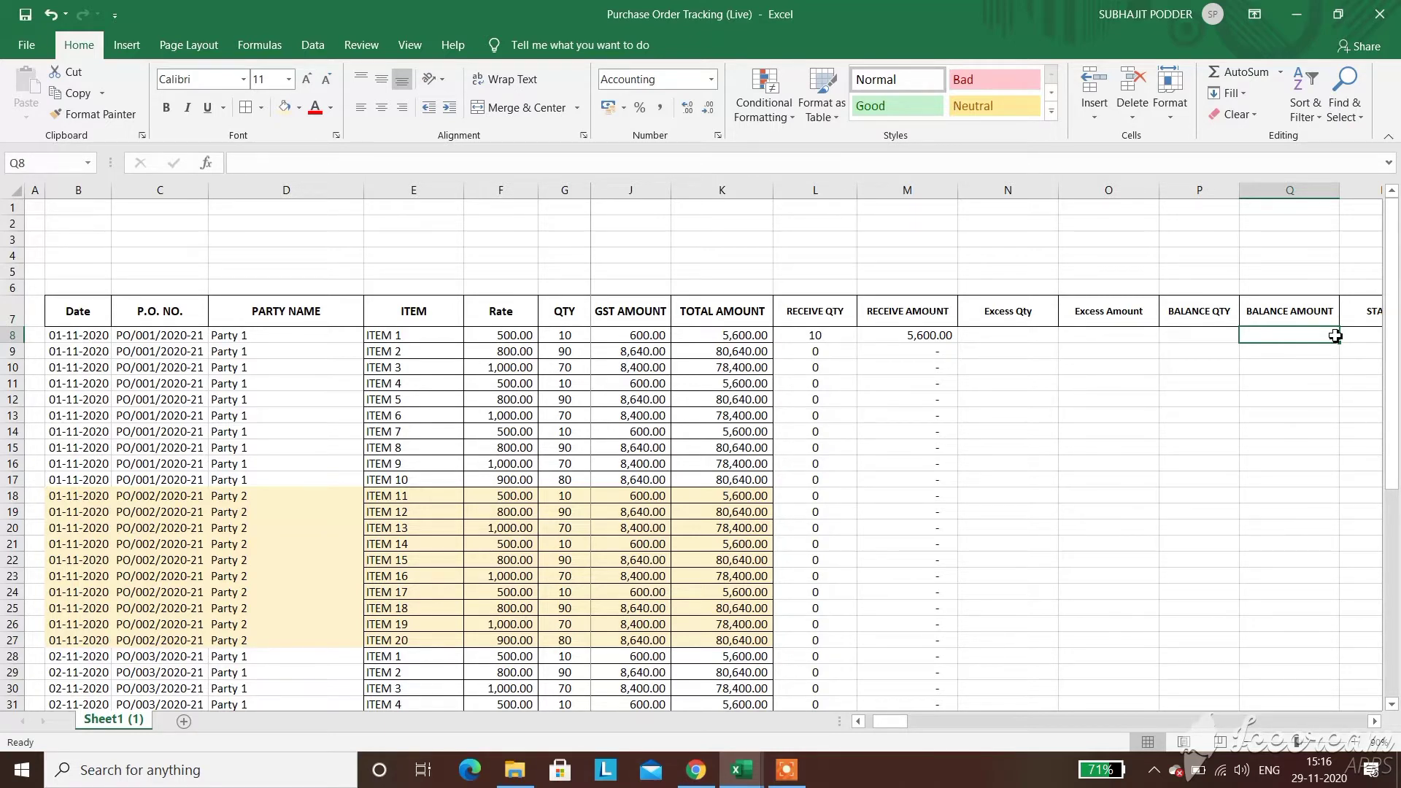
key("Left")
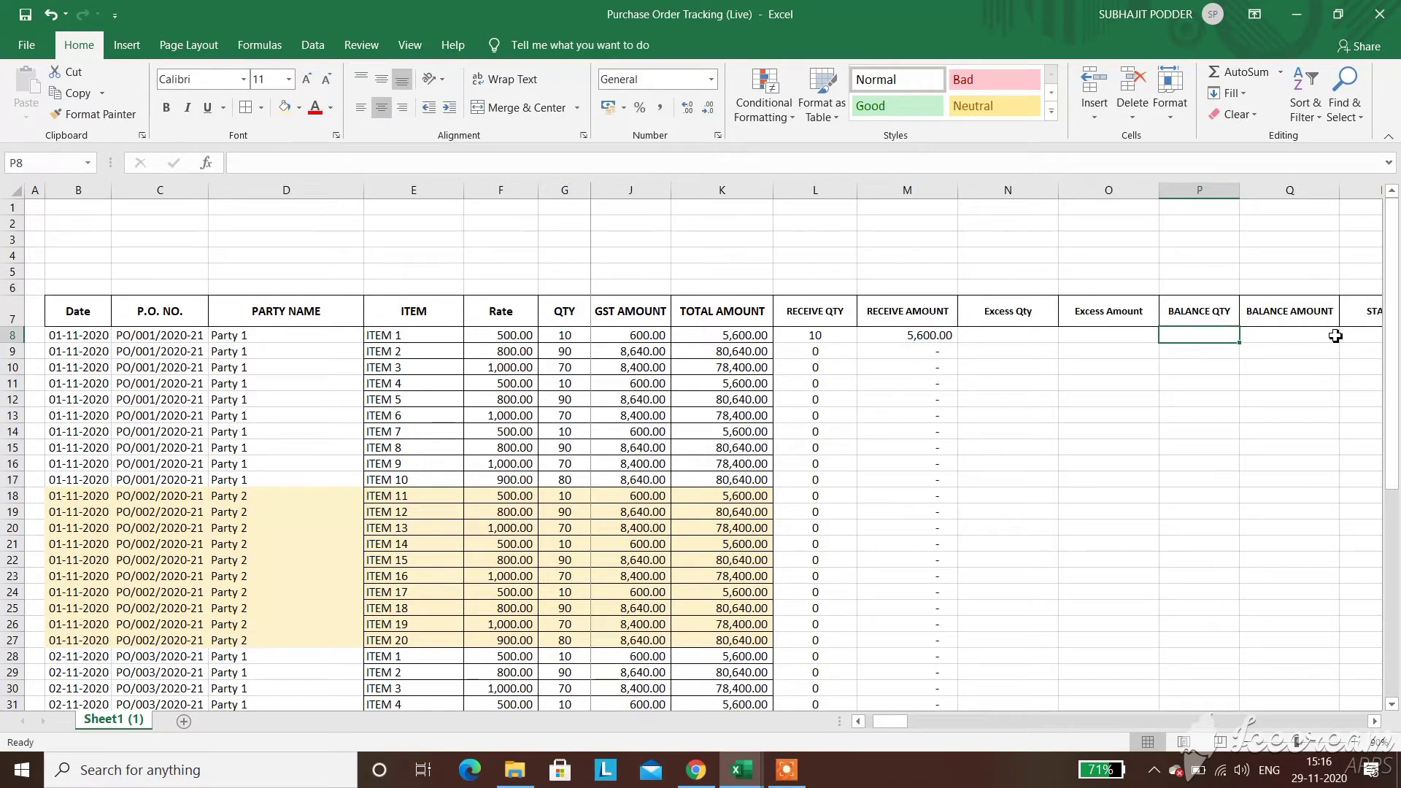
type("=")
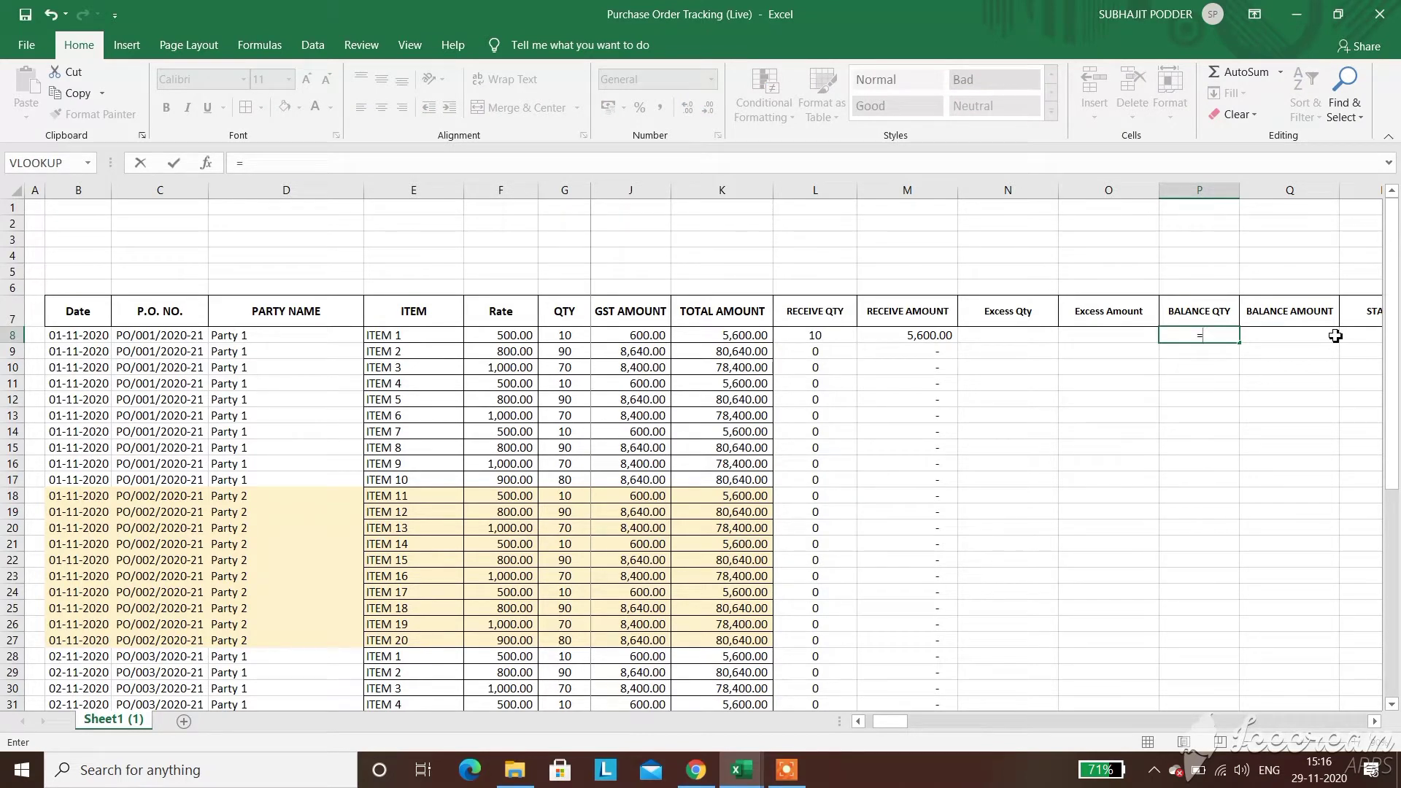
left_click(574, 334)
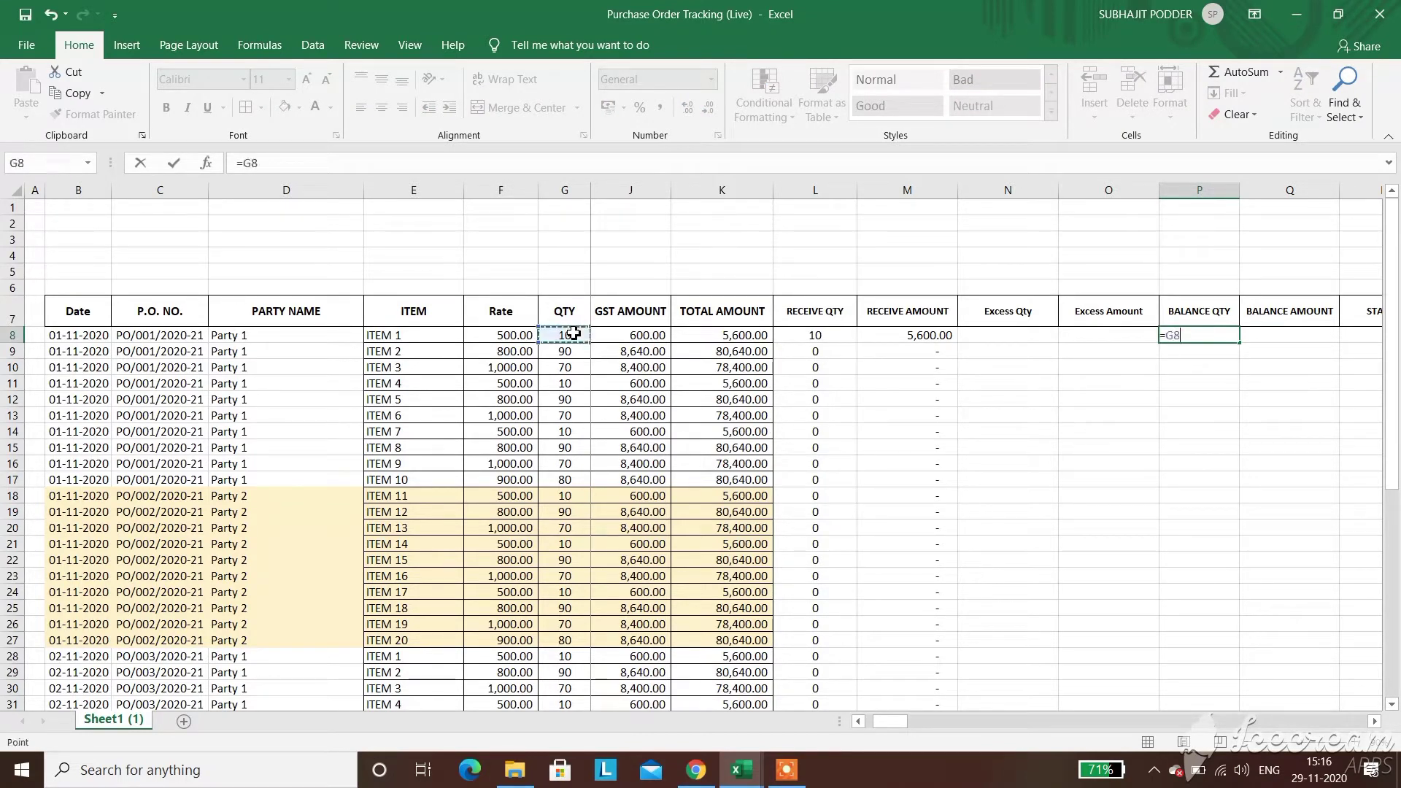
type("-")
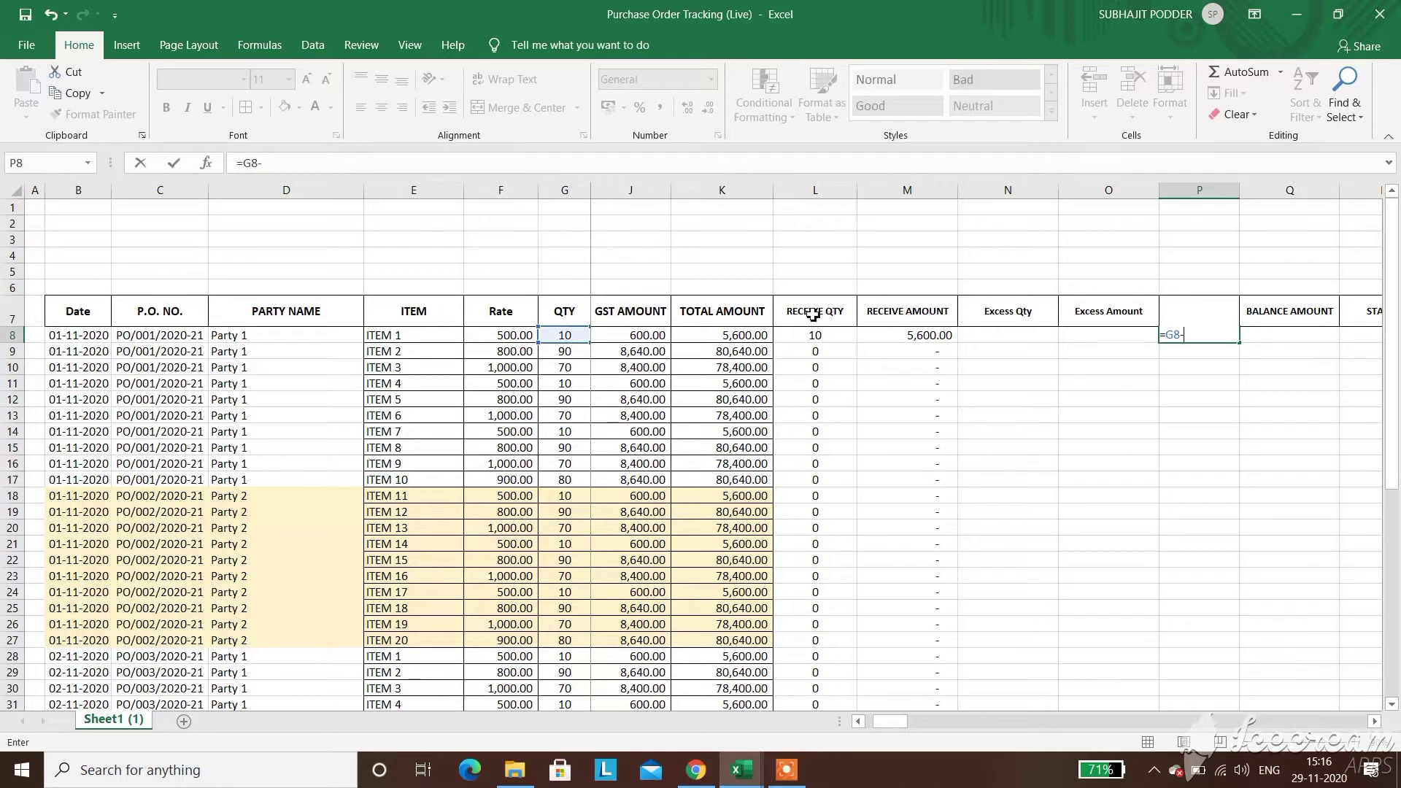
left_click(795, 337)
key("Return")
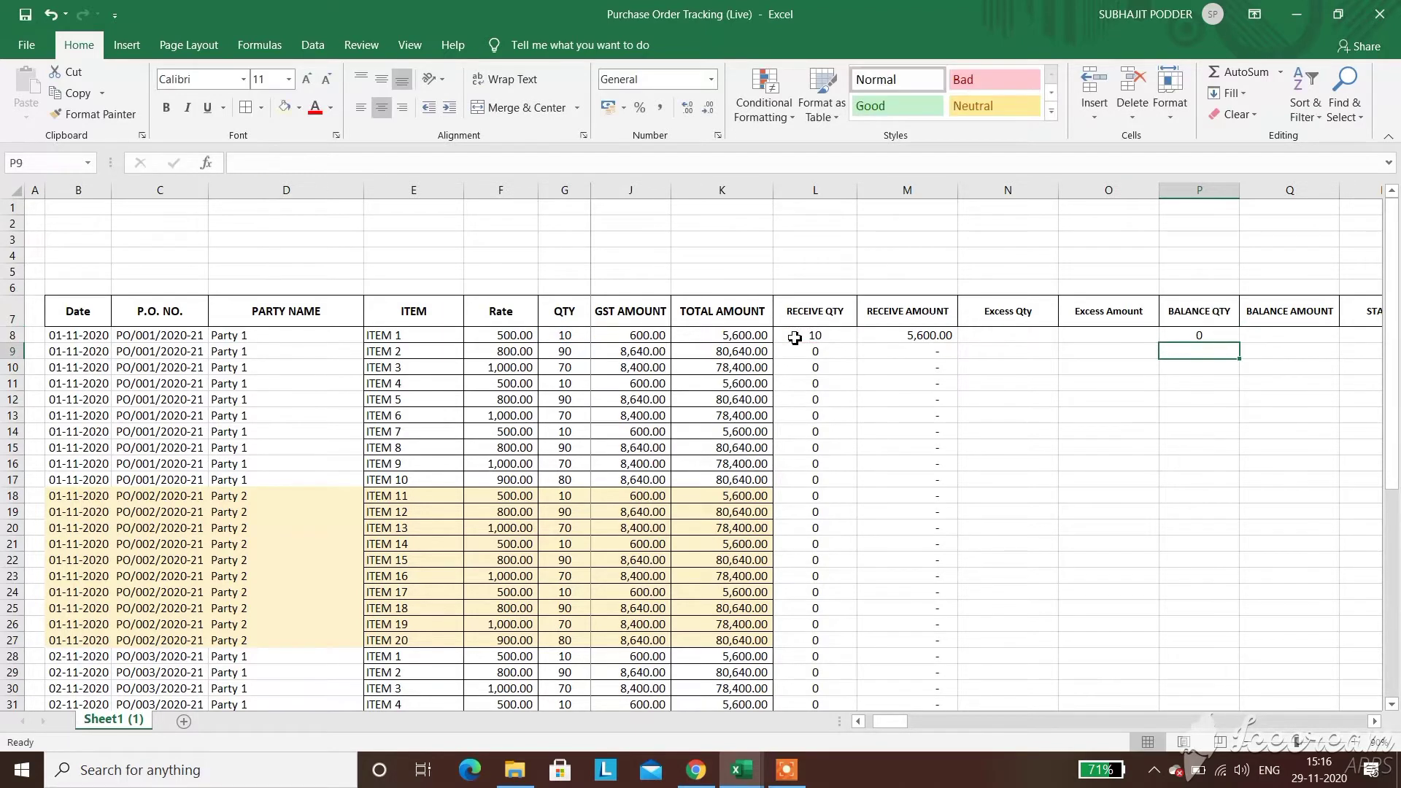
Fill the BALANCE QTY formula from P8 down to P37
left_click(1234, 337)
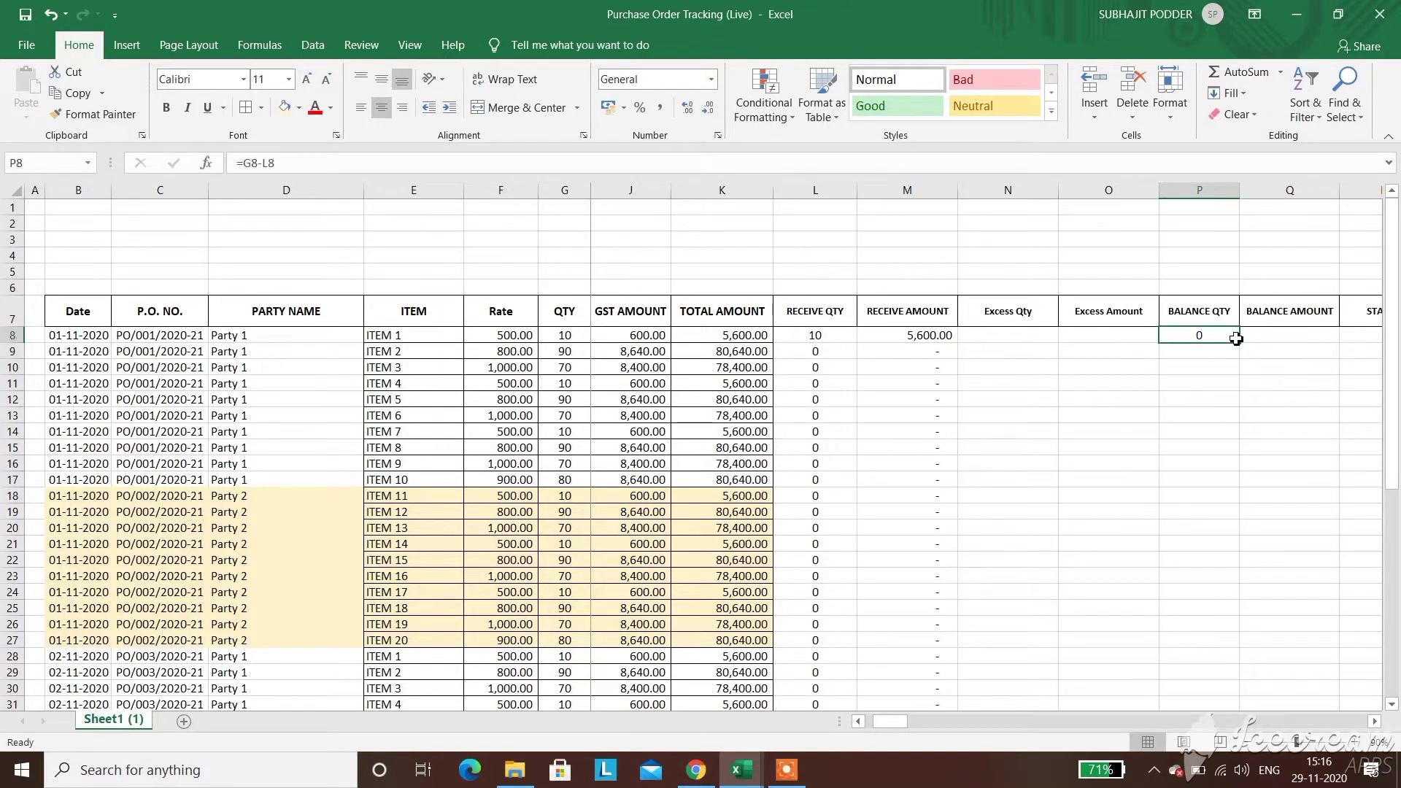
left_click_drag(1238, 342, 1211, 686)
left_click_drag(1388, 314, 1384, 267)
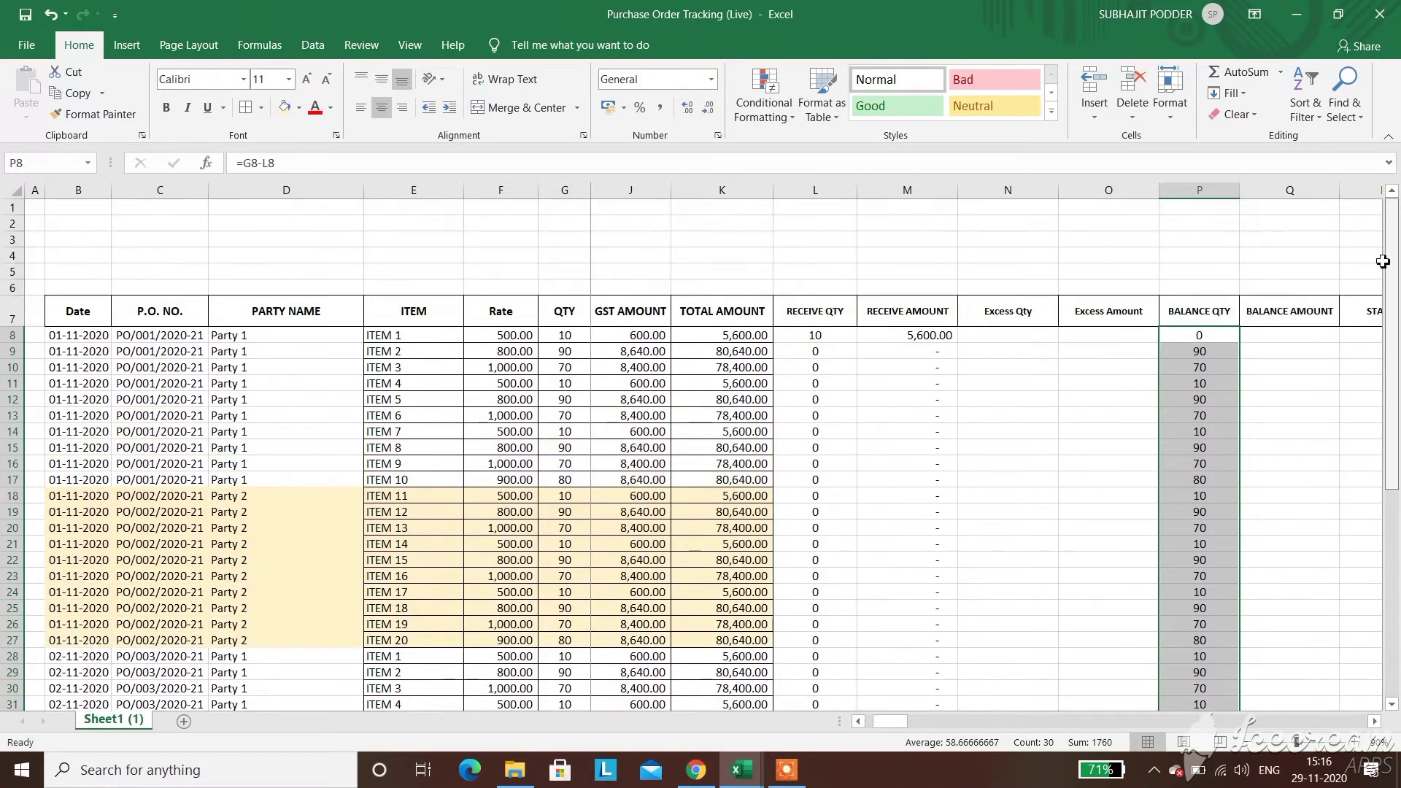
Delete the received quantity under 02-11-2020 in T8 and select the first BALANCE AMOUNT cell, Q8
left_click(1283, 339)
mouse_move(1394, 427)
left_mouse_down()
mouse_move(1393, 413)
mouse_move(1394, 431)
left_mouse_up()
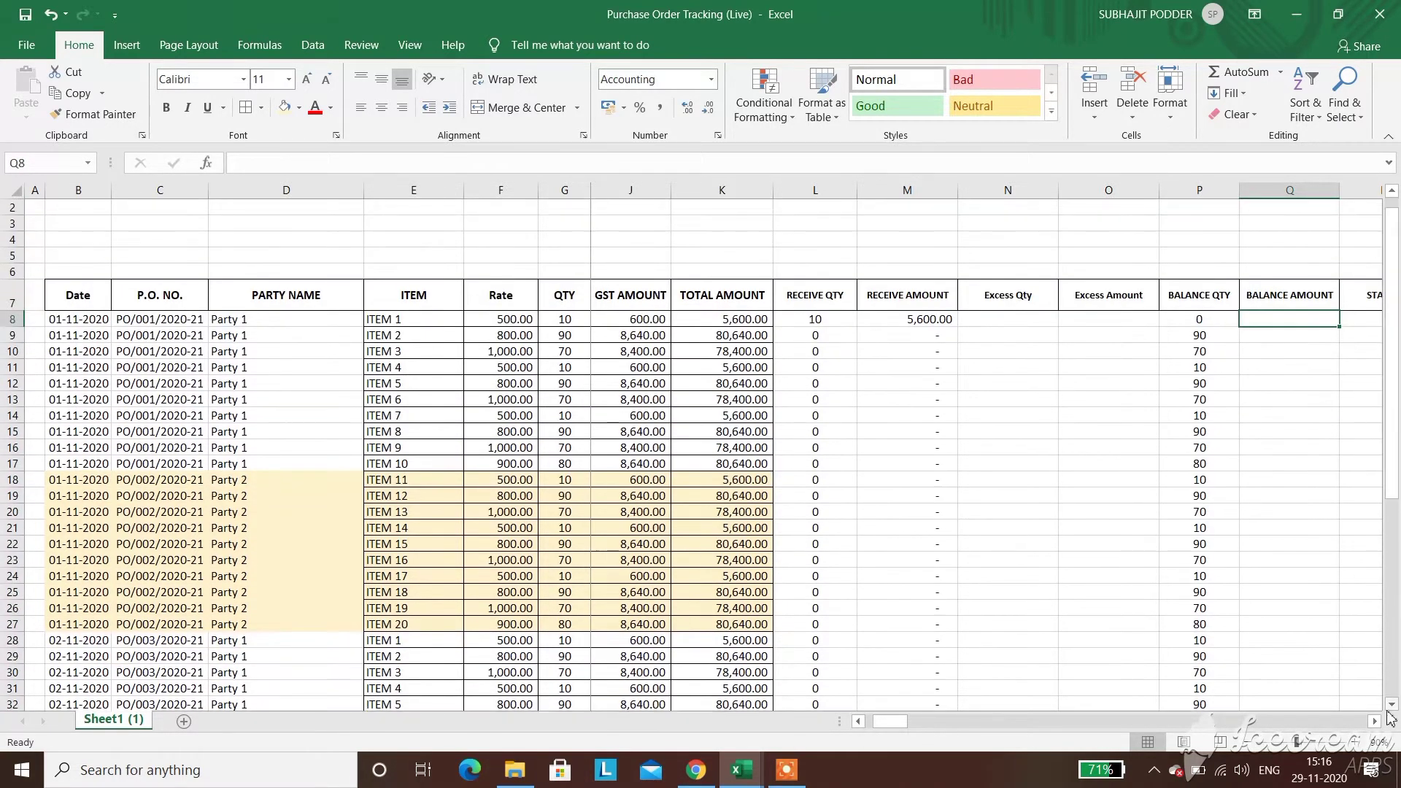
left_click(1374, 721)
left_click(1374, 721)
left_click(1375, 721)
left_click(1375, 721)
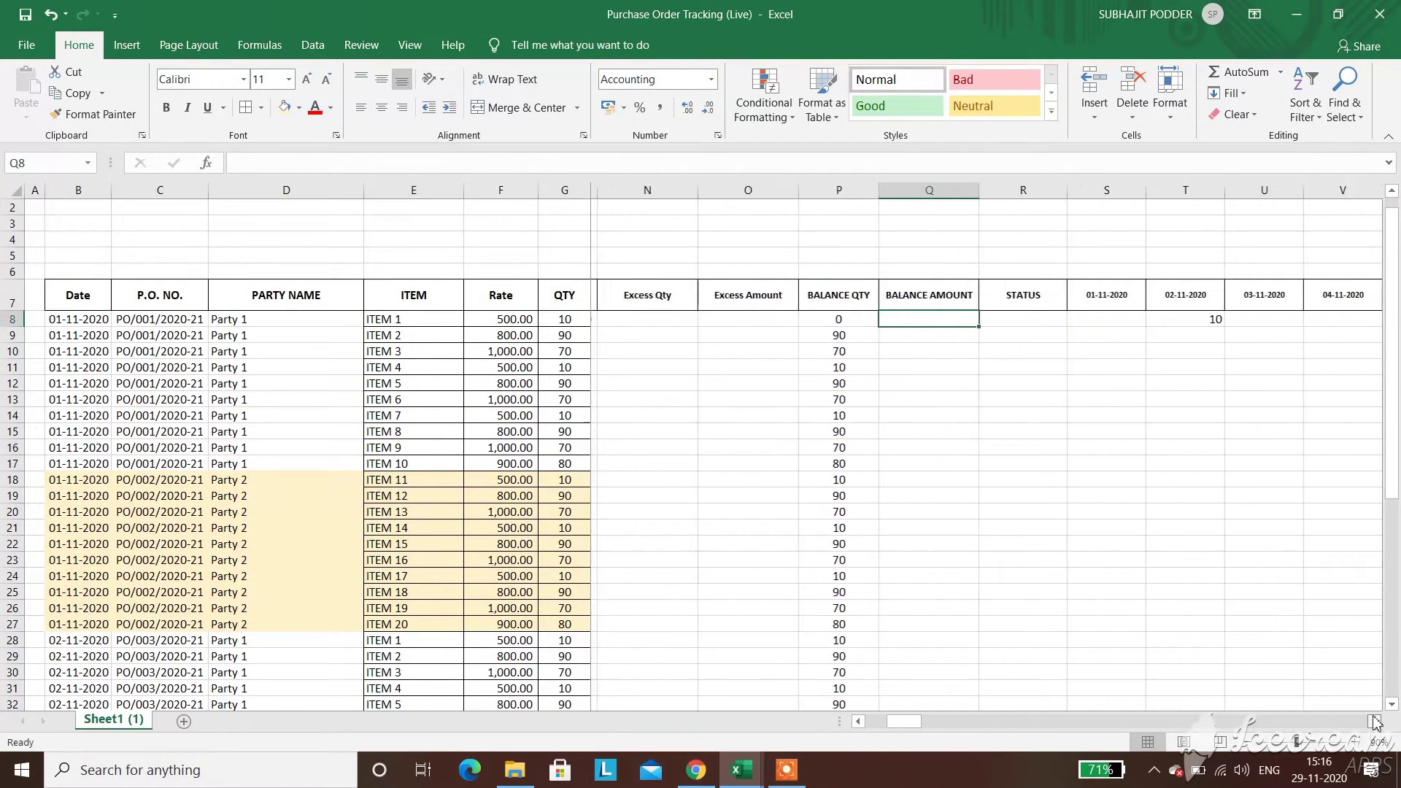
left_click(1202, 322)
key("Delete")
left_click(907, 328)
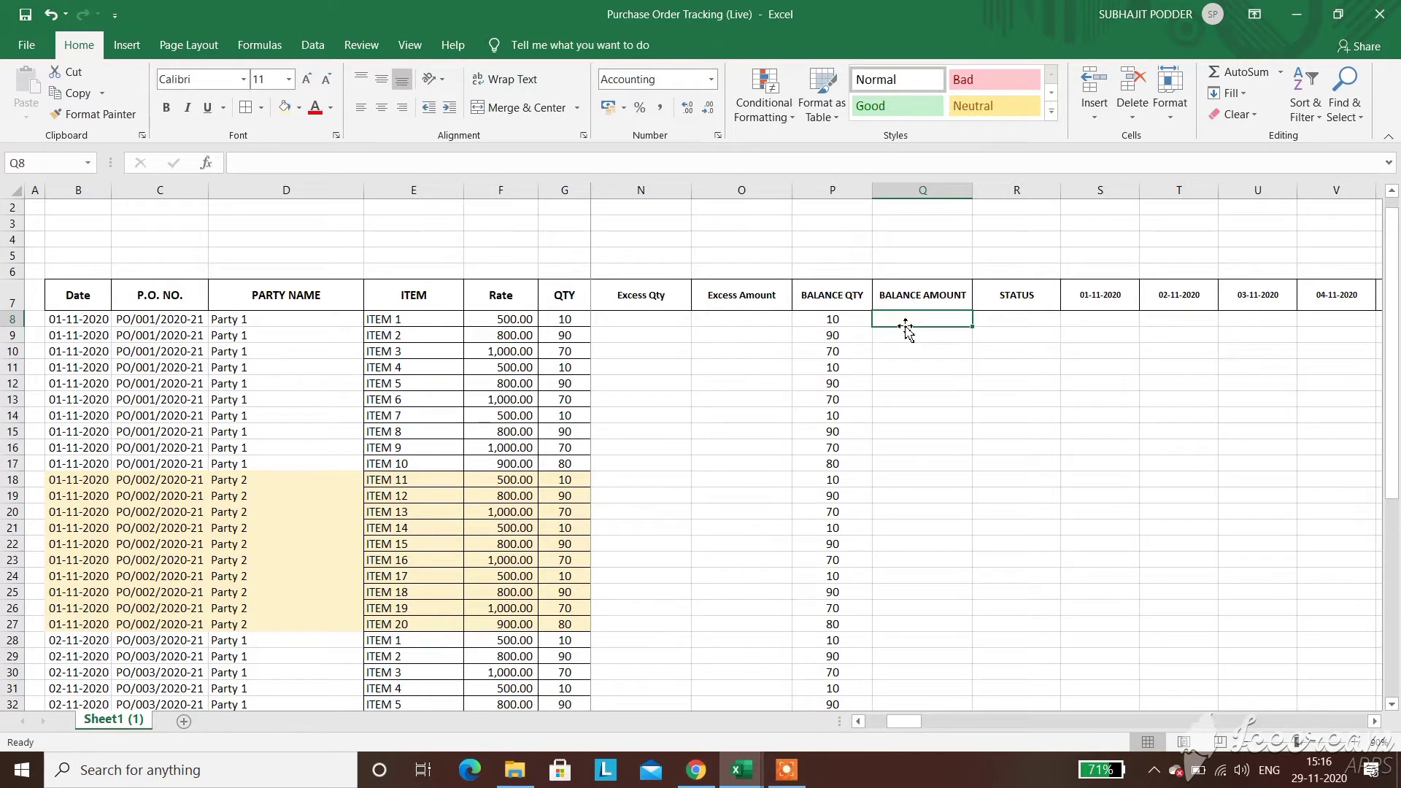
key("Left")
key("ctrl+z")
key("Left")
key("Left")
key("Left")
key("Right")
key("Right")
key("Right")
key("Right")
key("Right")
key("Right")
key("ctrl+y")
key("Right")
key("Right")
key("Right")
key("Right")
key("Right")
key("Right")
key("Right")
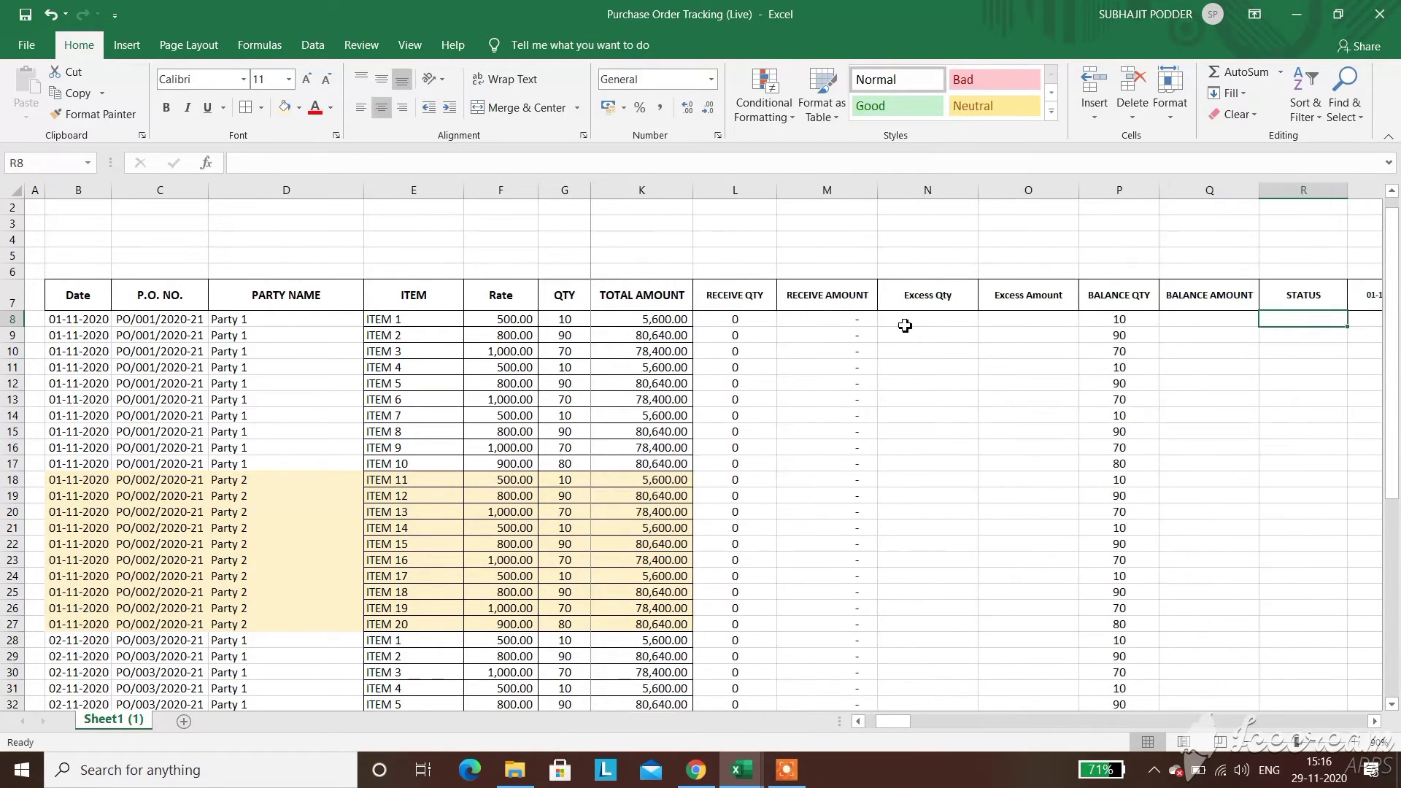
Enter the formula =K8-M8 in the first BALANCE AMOUNT cell, Q8, subtracting the received amount from the total amount
key("Left")
type("=")
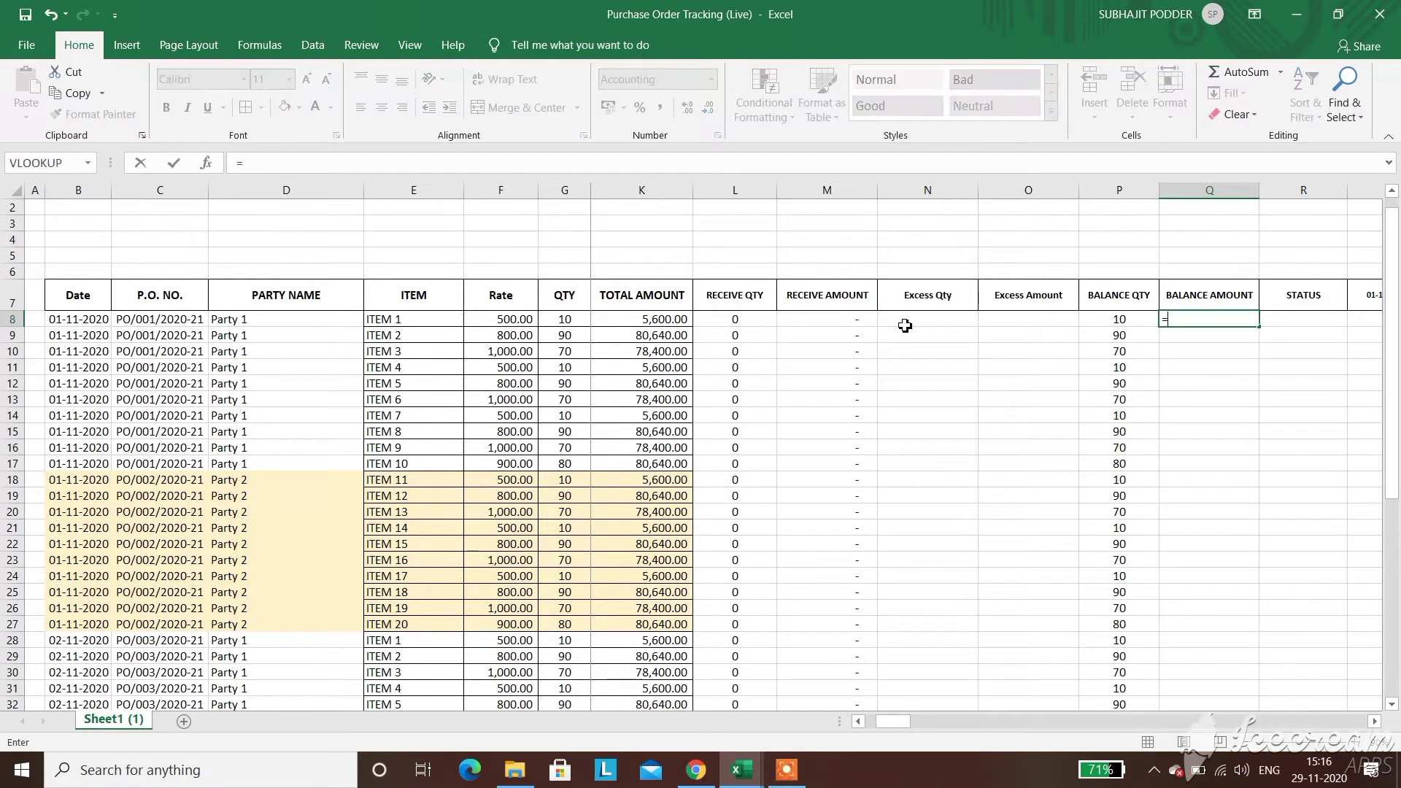
left_click(626, 322)
type("-")
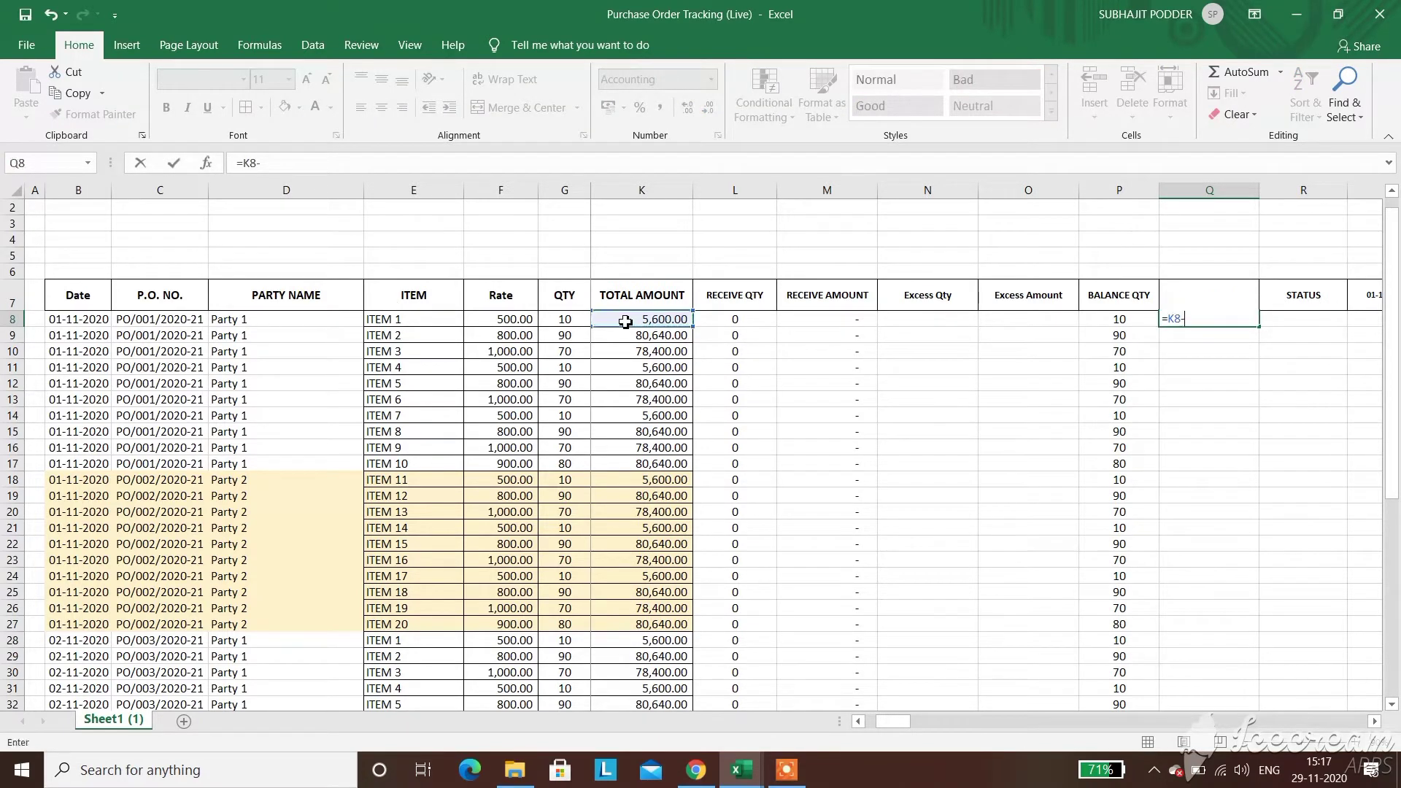
left_click(859, 722)
left_click(859, 722)
left_click(859, 722)
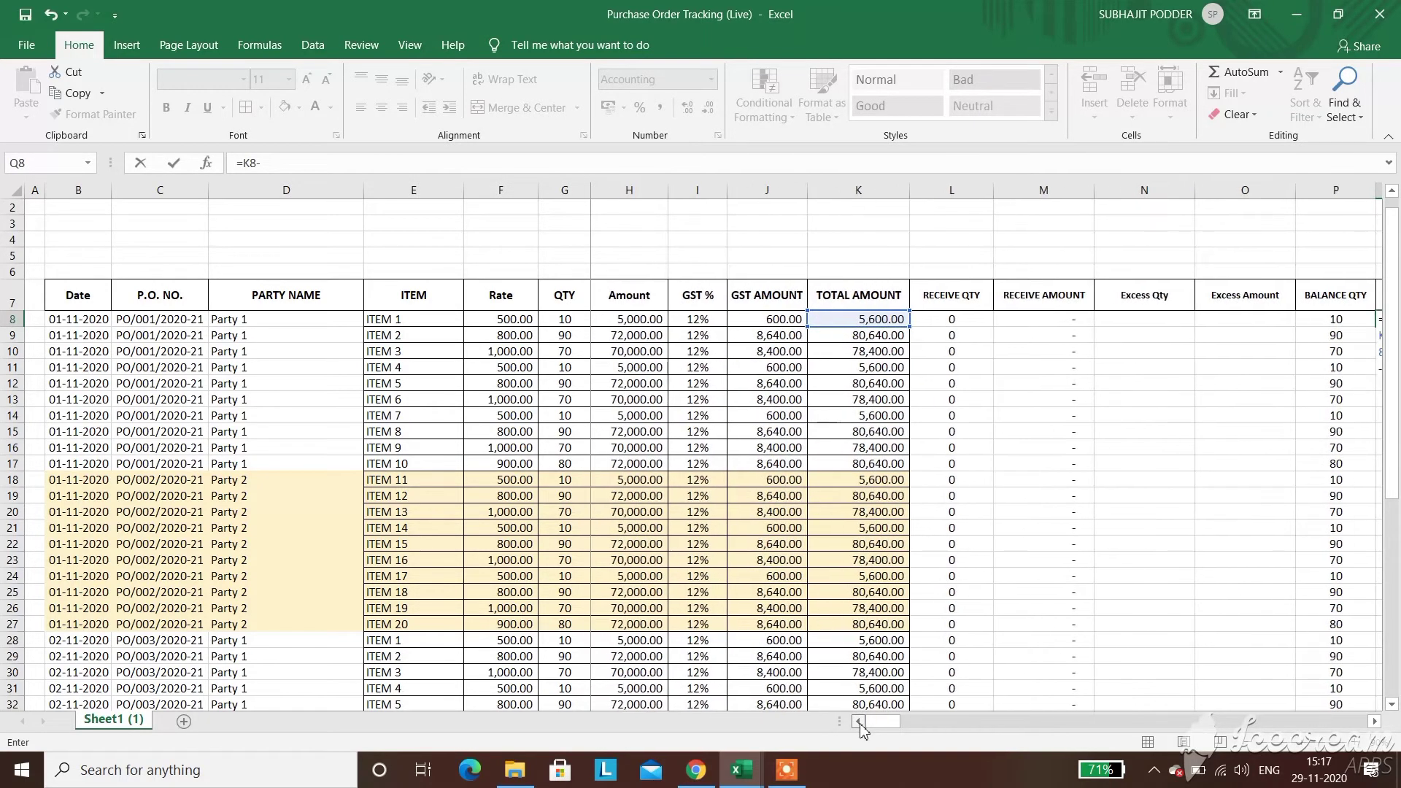
left_click(1044, 326)
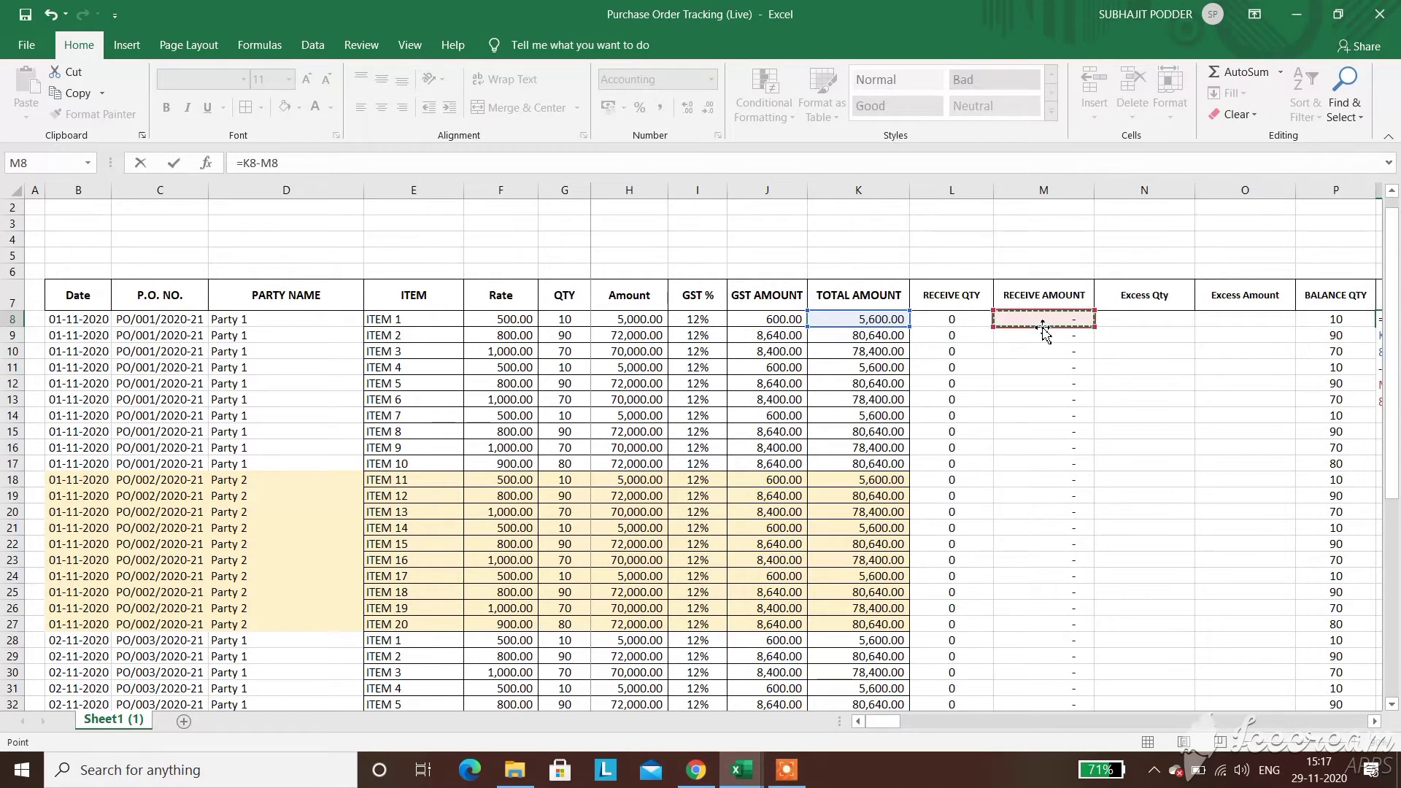
key("Return")
Fill the BALANCE AMOUNT formula from Q8 down to Q37
left_click(1283, 321)
left_click_drag(1340, 327, 1312, 678)
scroll(1399, 259, "up", 3)
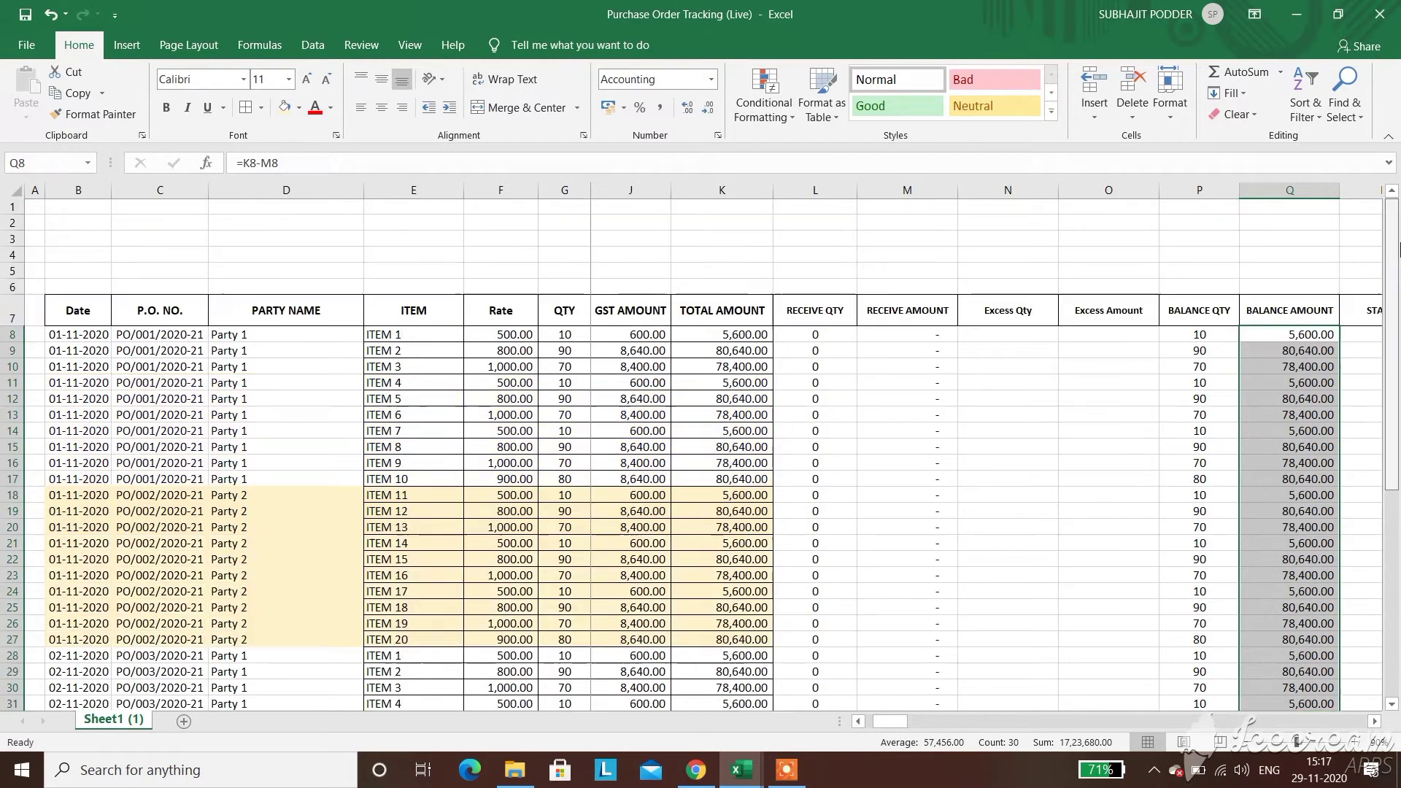
Enter the formula =IF(L8>G8,(L8-G8),0) in the first Excess Qty cell, N8, to calculate the quantity received beyond the order
left_click(1090, 335)
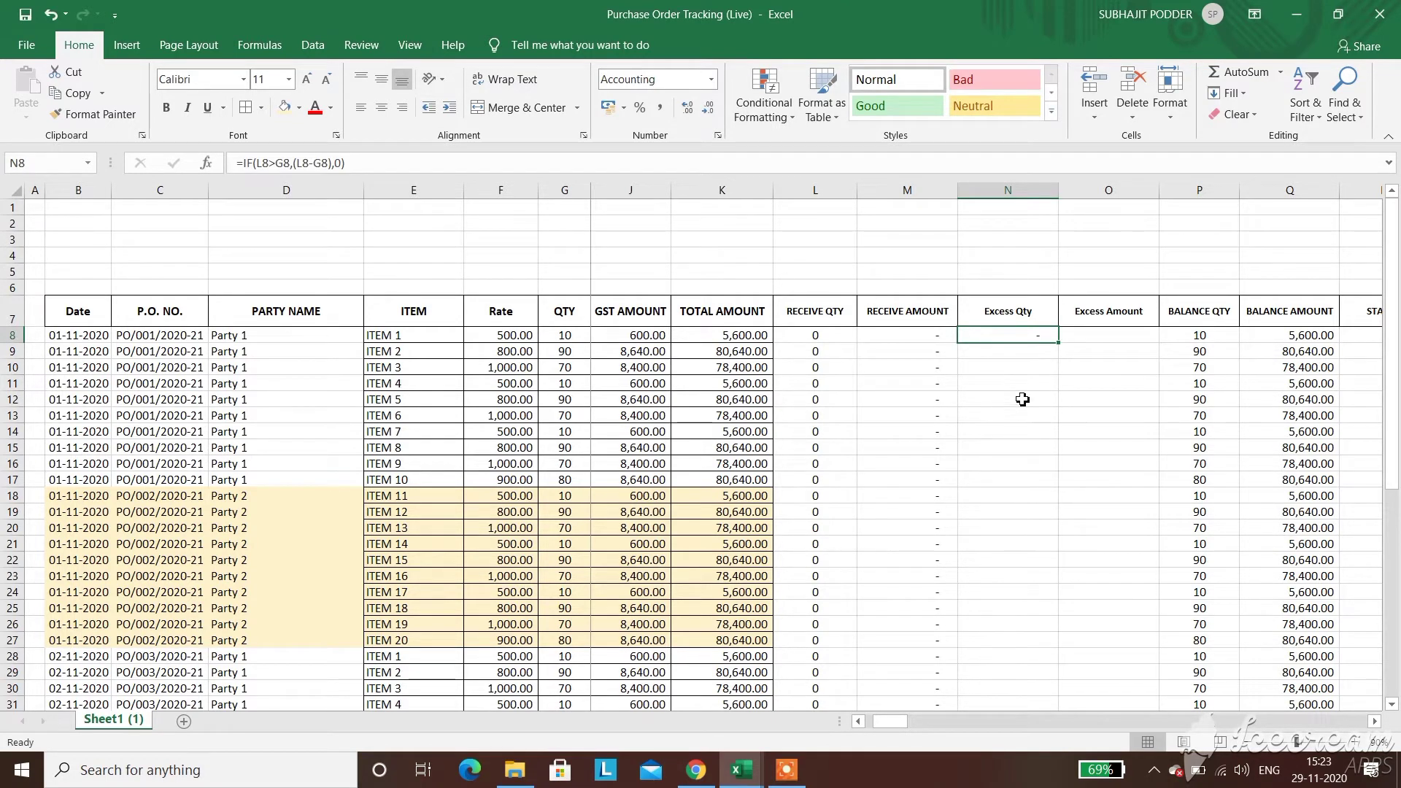
left_click_drag(1019, 416, 1005, 338)
left_click(1005, 339)
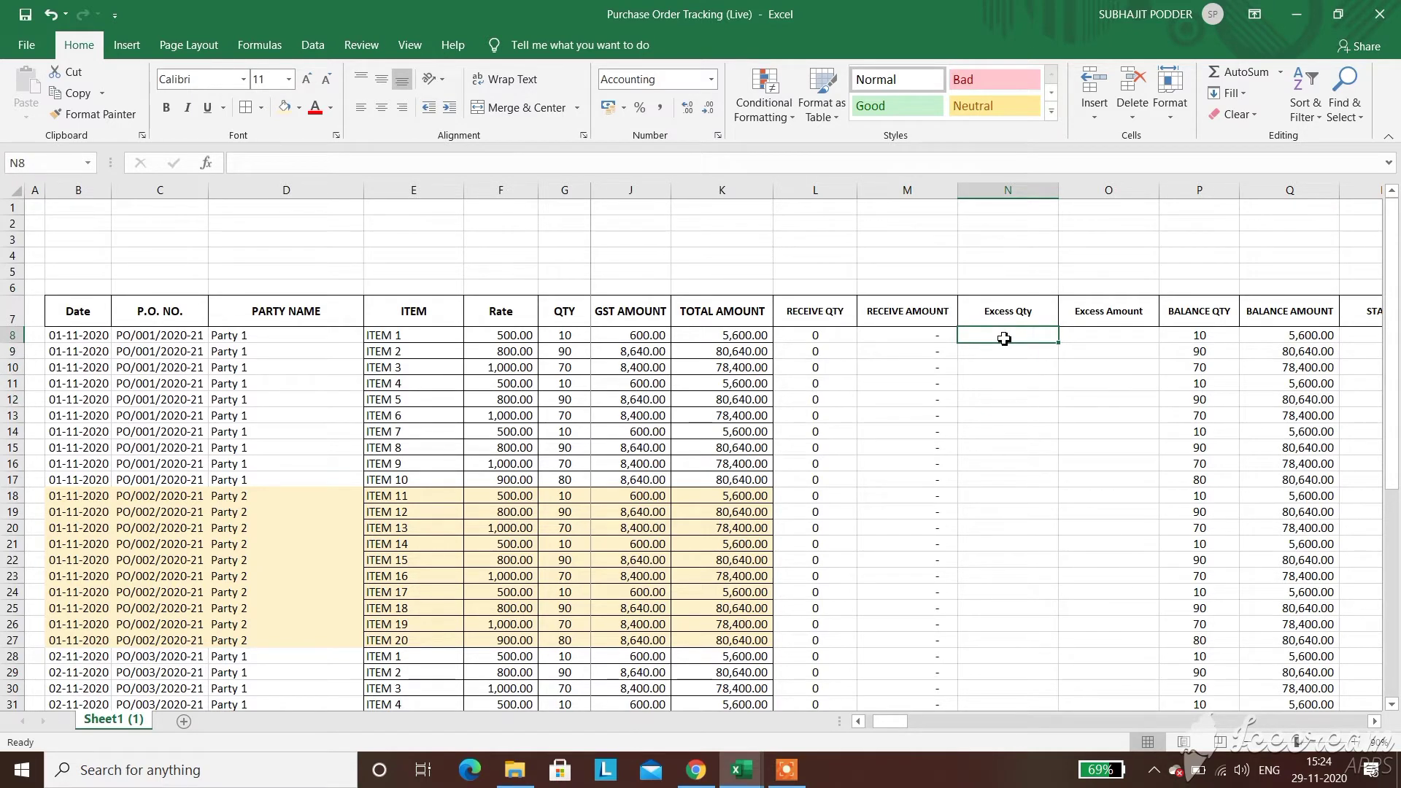
type("=")
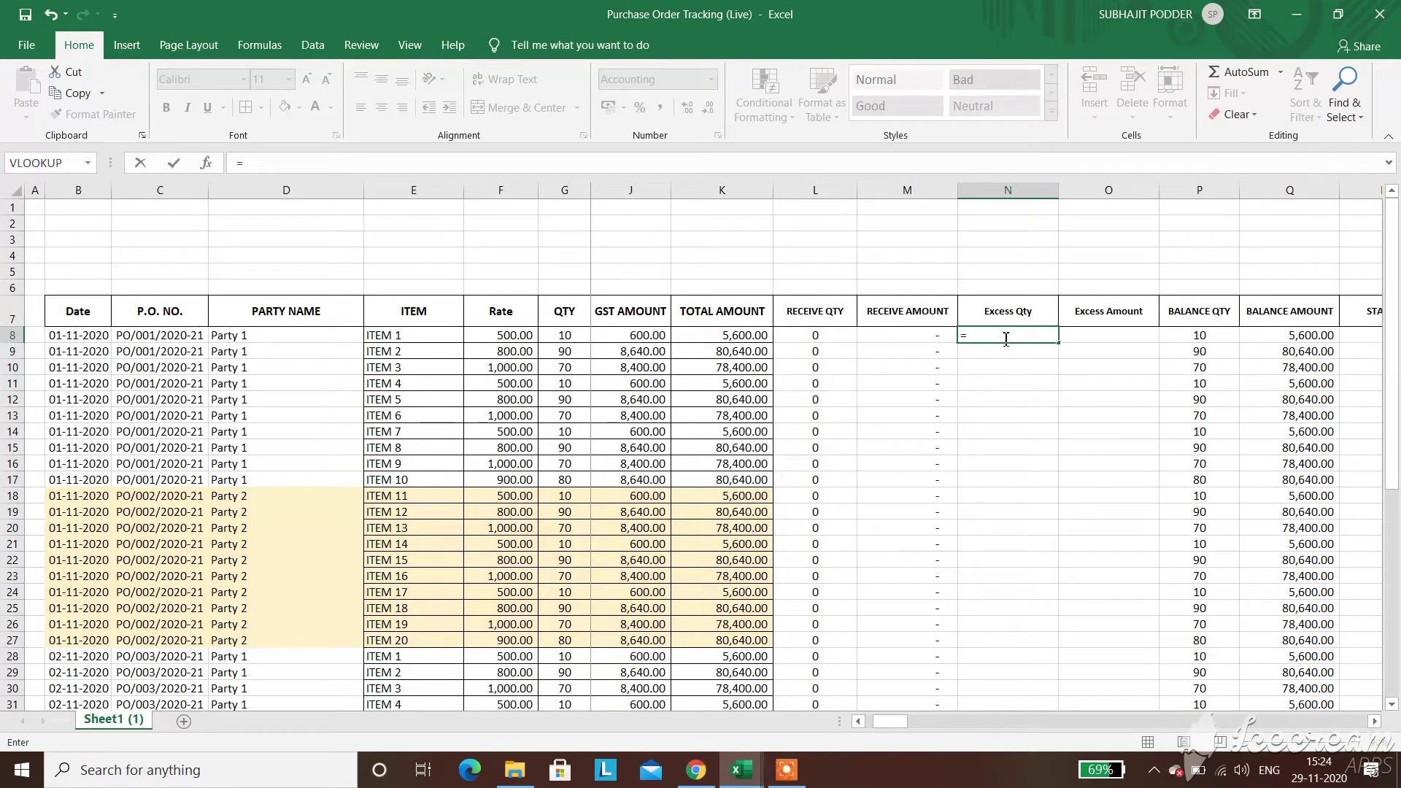
type("IF(")
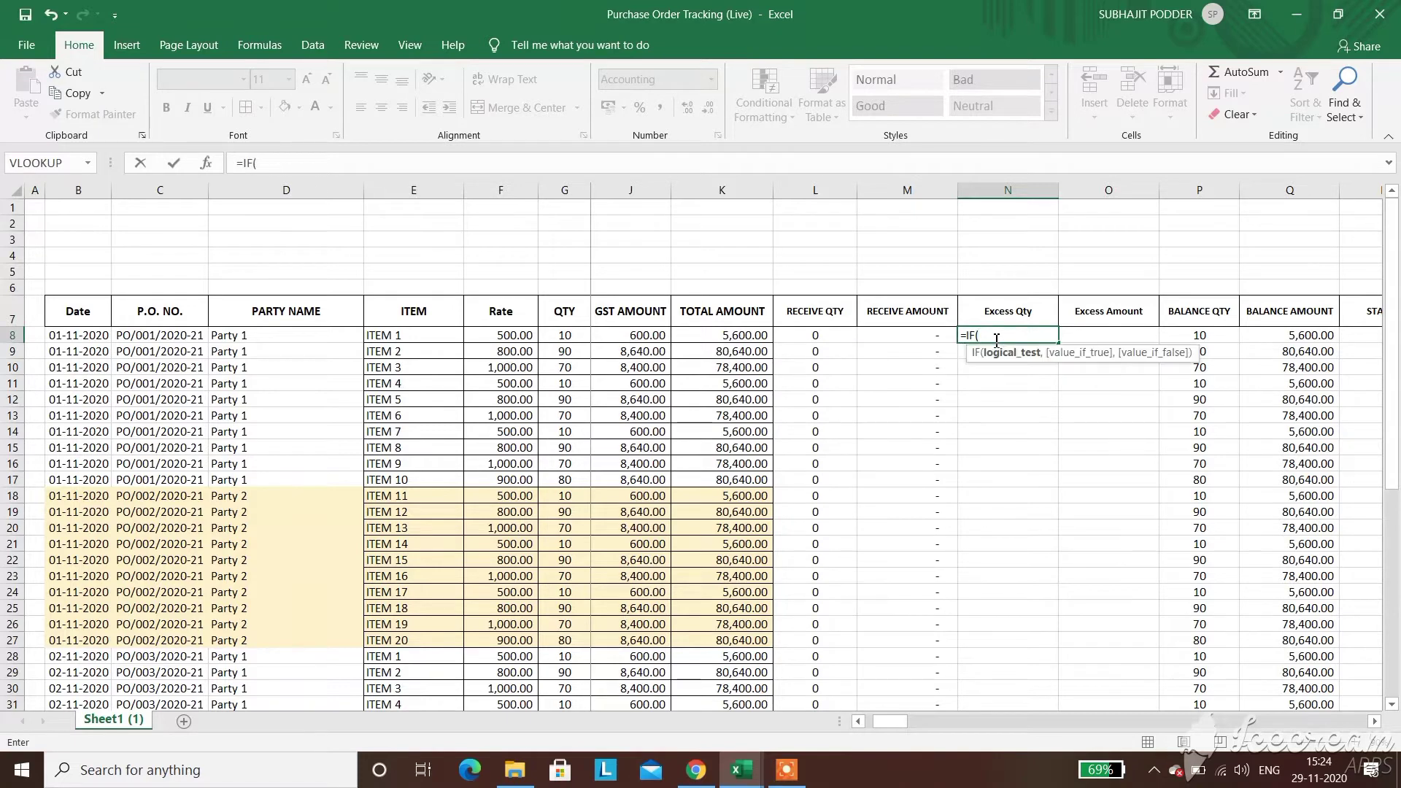
left_click(850, 335)
type(">")
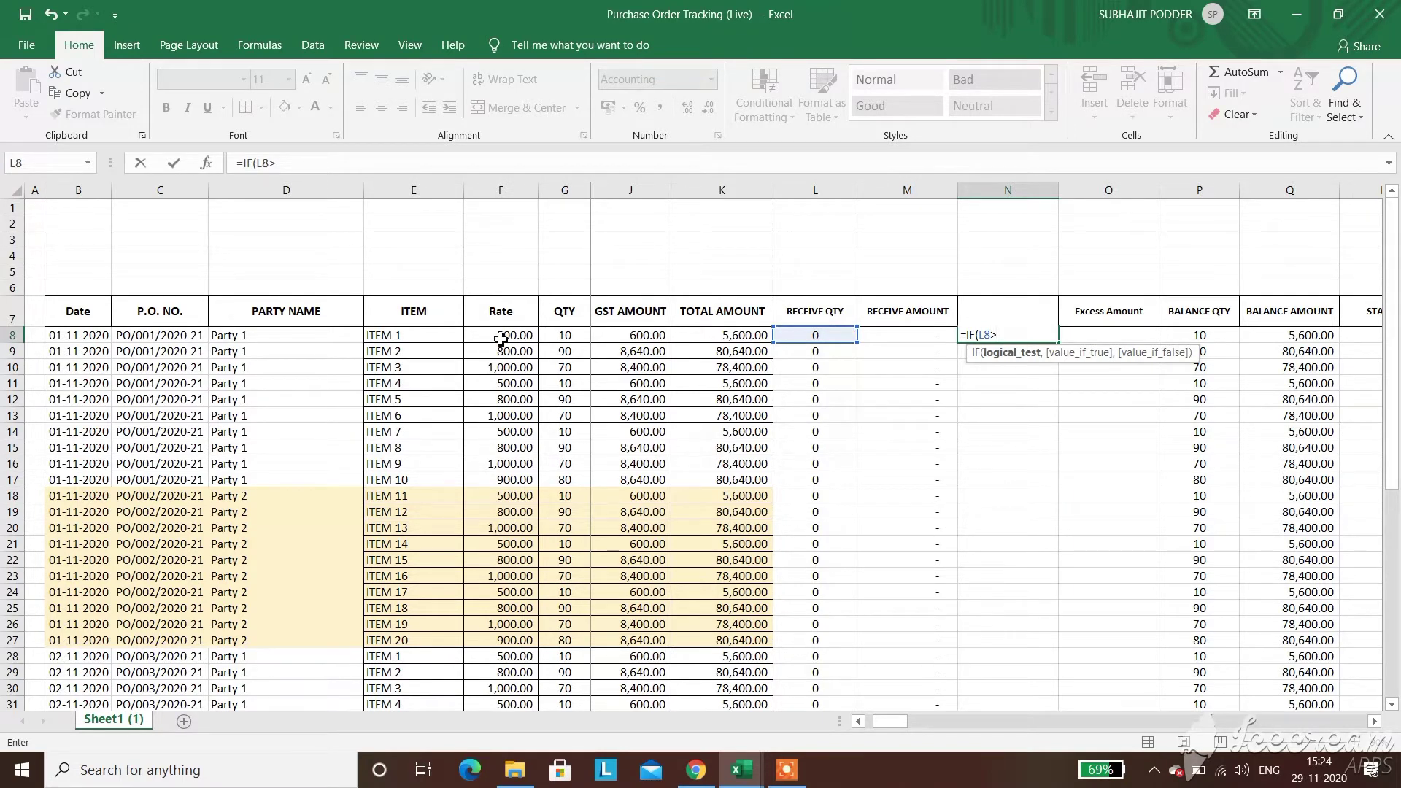
left_click(552, 337)
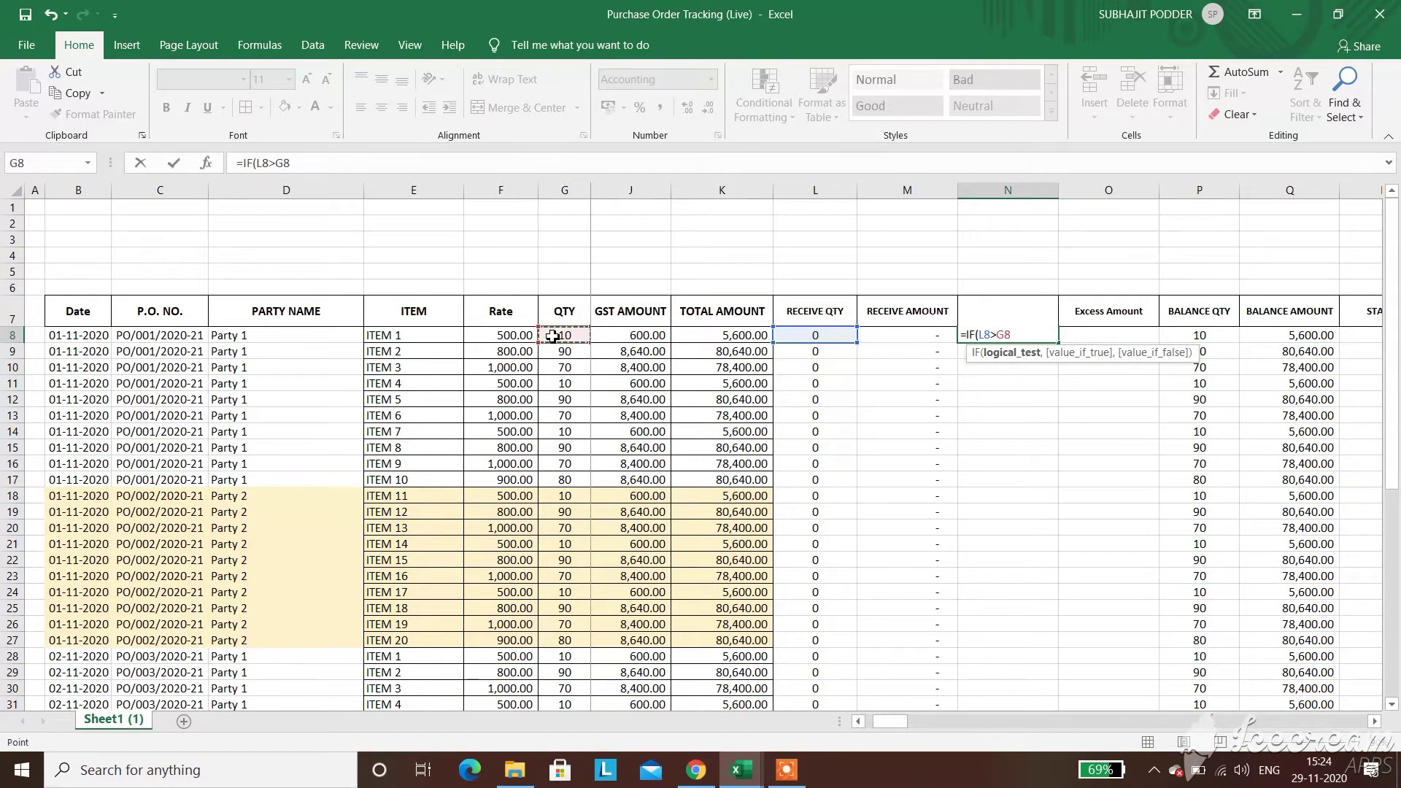
type(",(")
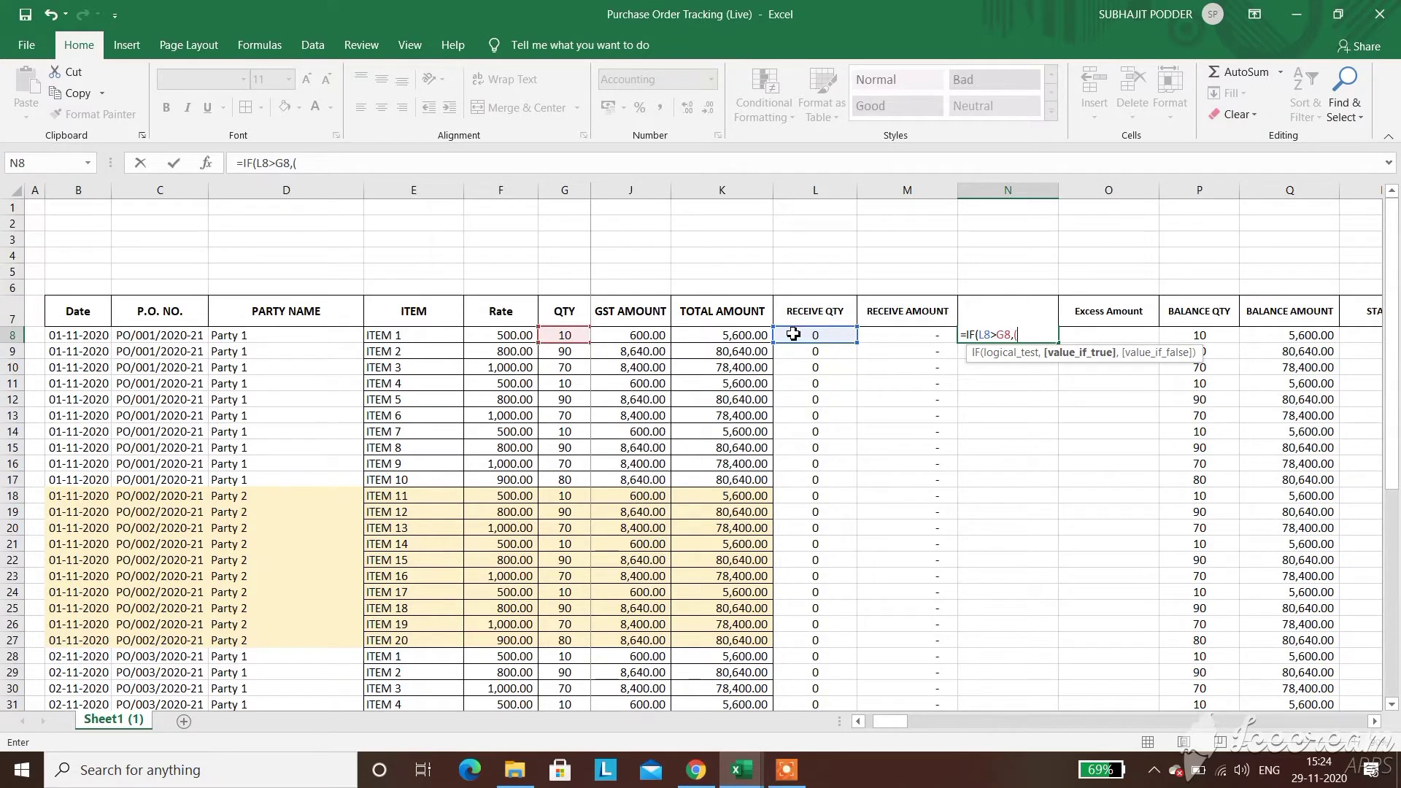
left_click(794, 333)
type("-")
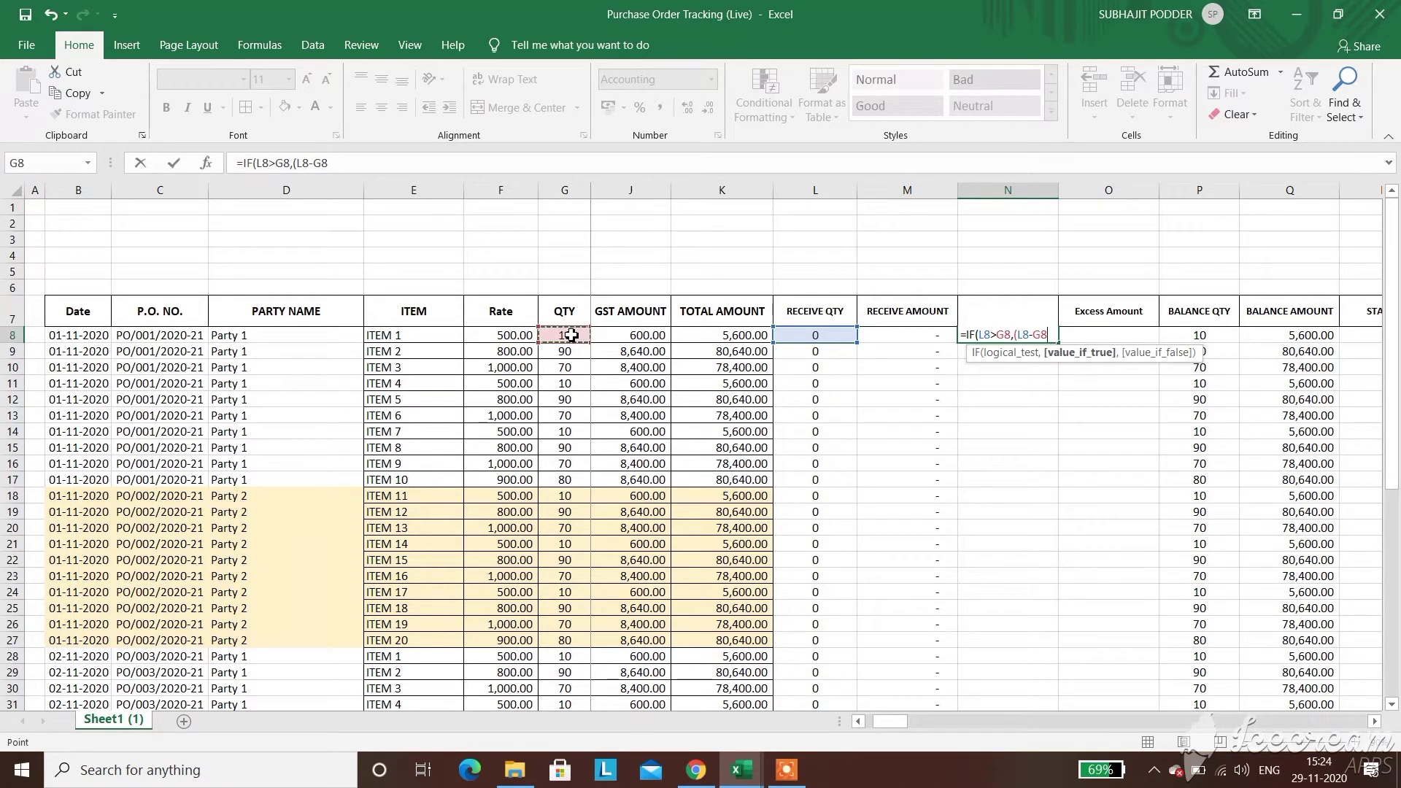
type("),0)")
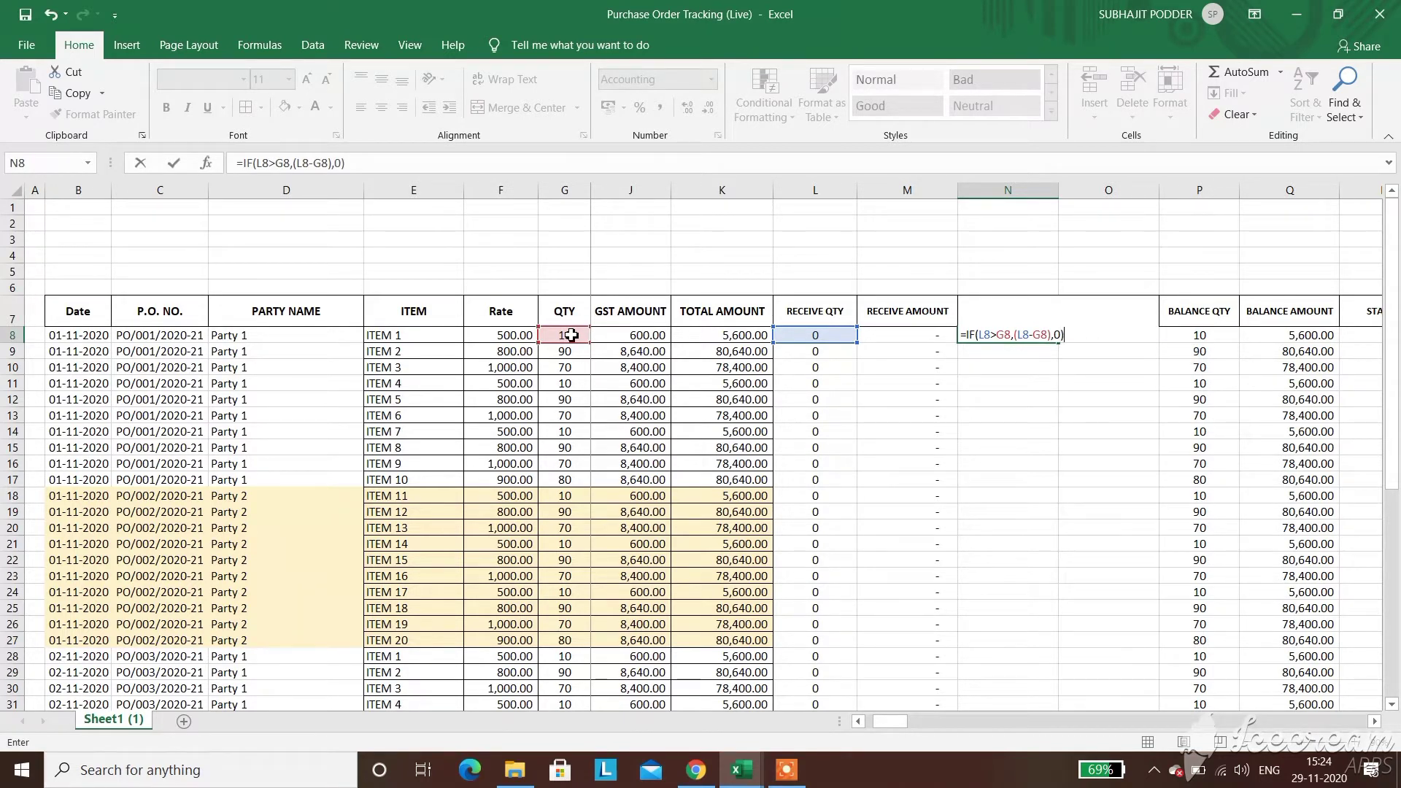
key("Return")
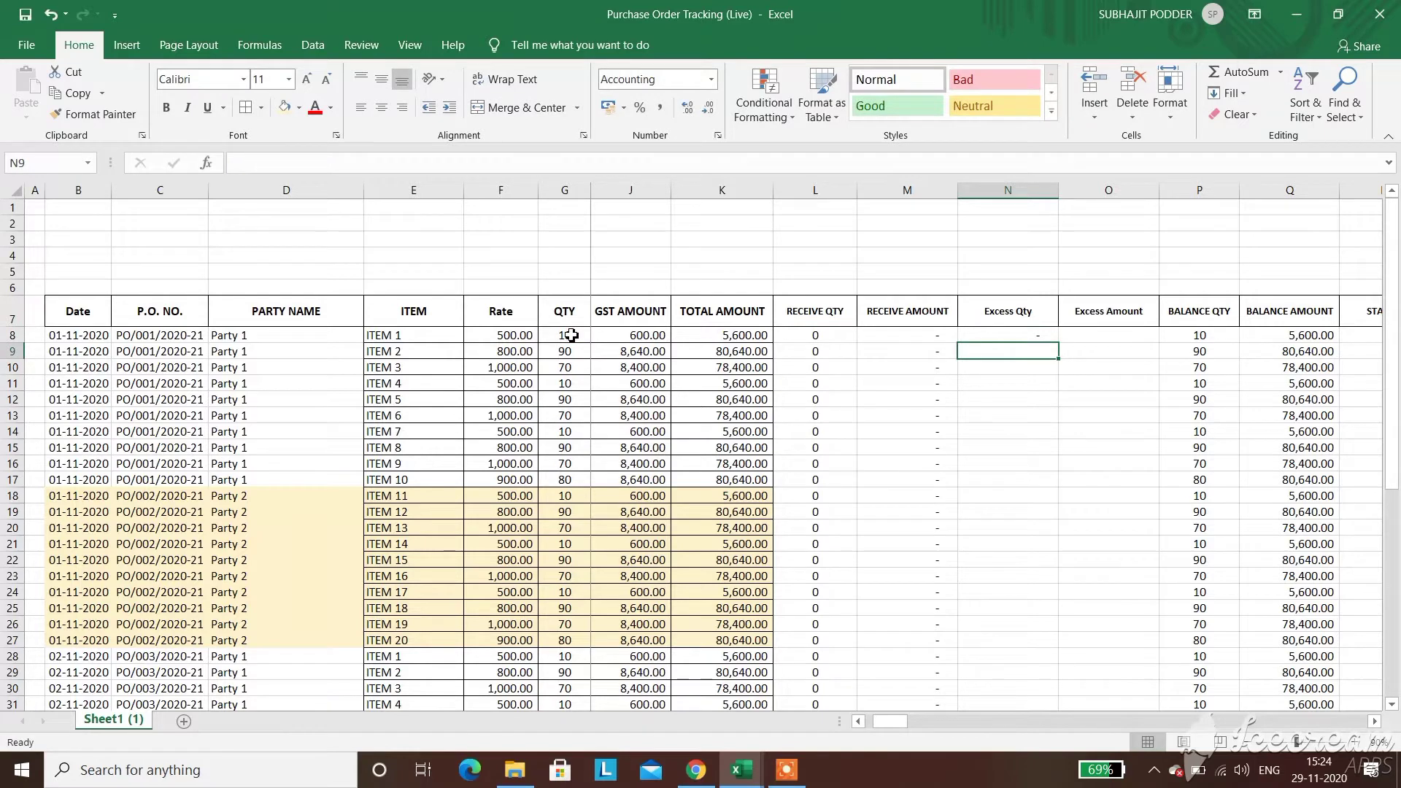
Enter 20 as the first item's received quantity under 01-11-2020 in S8 and check the Excess Qty in N8
left_click(1368, 339)
key("Right")
key("Right")
key("Right")
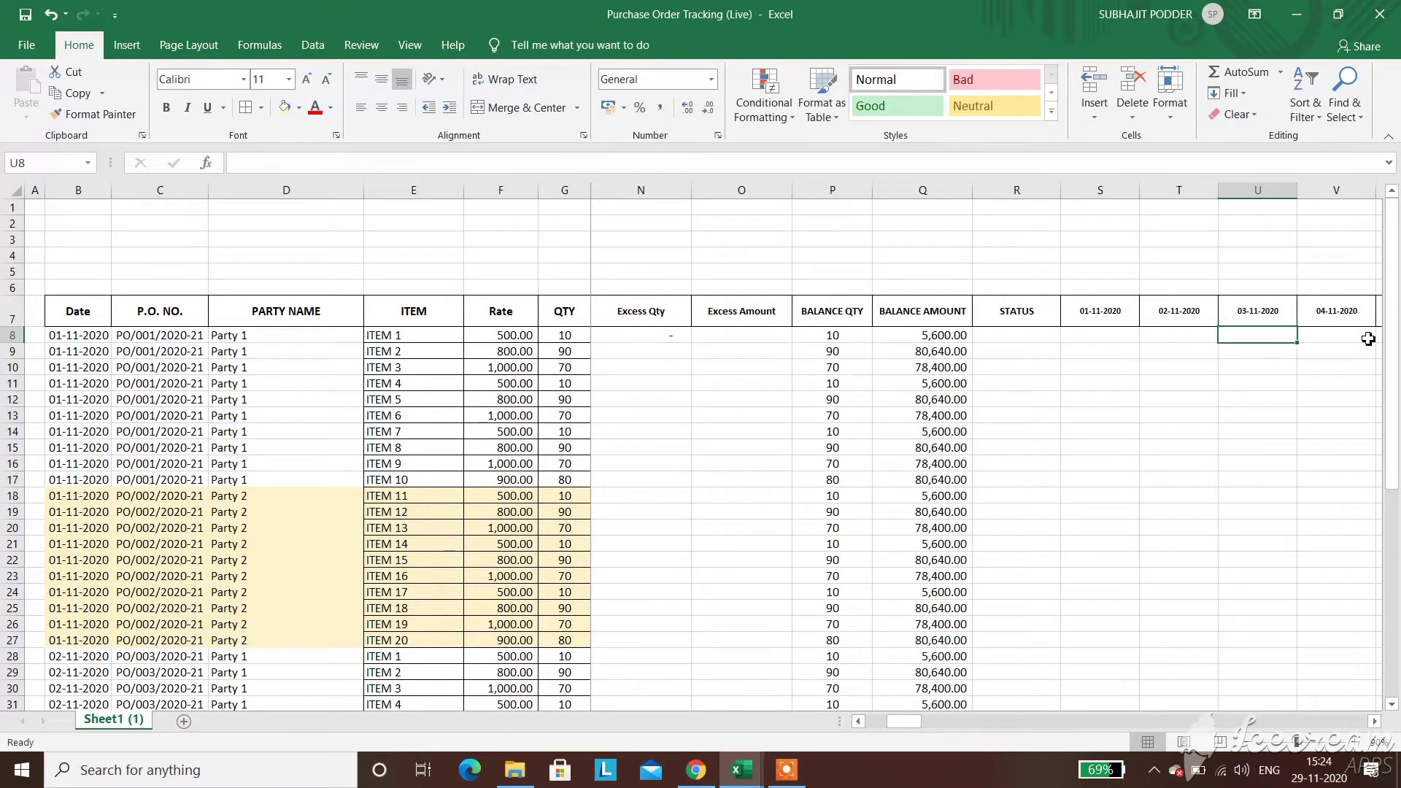
key("Left")
key("Left")
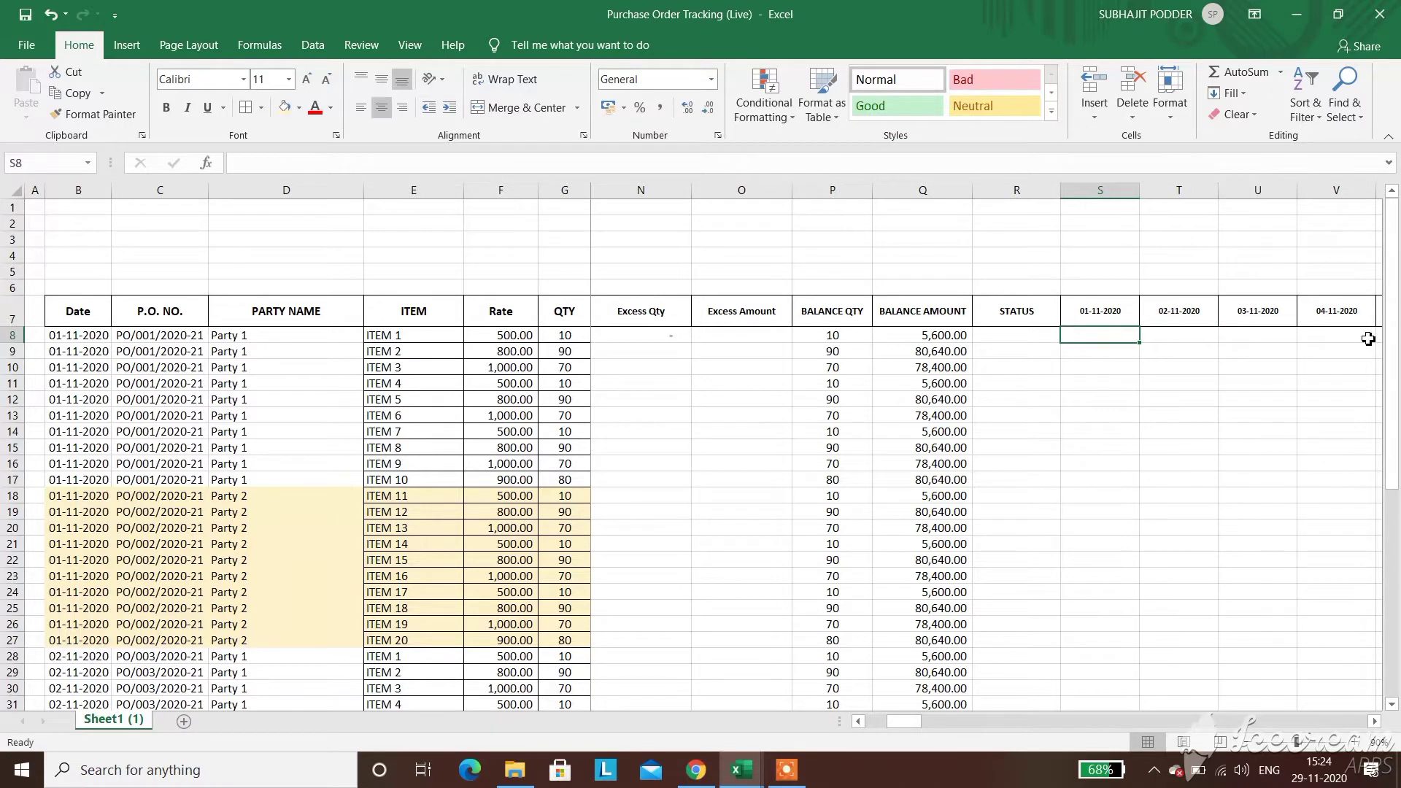
type("20")
key("Return")
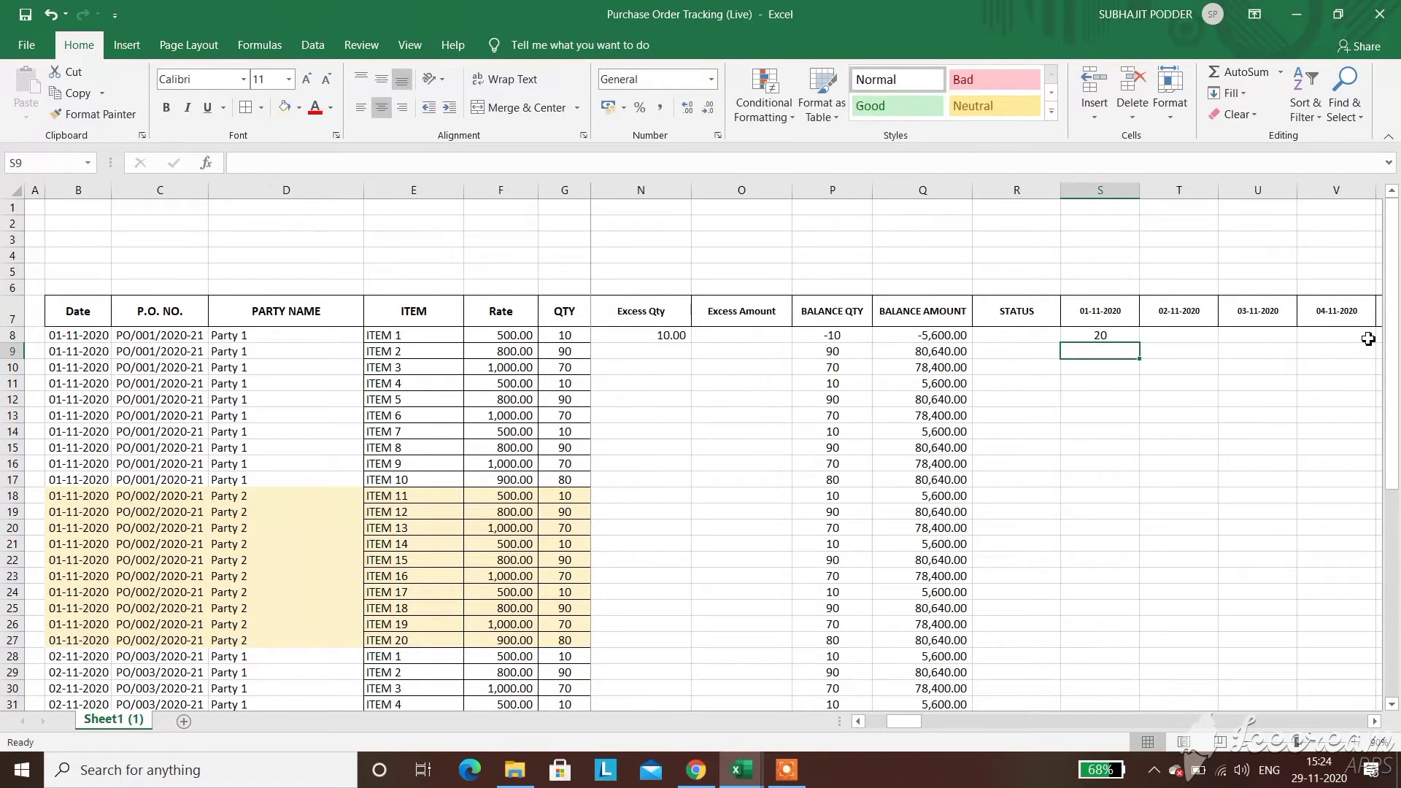
left_click(667, 335)
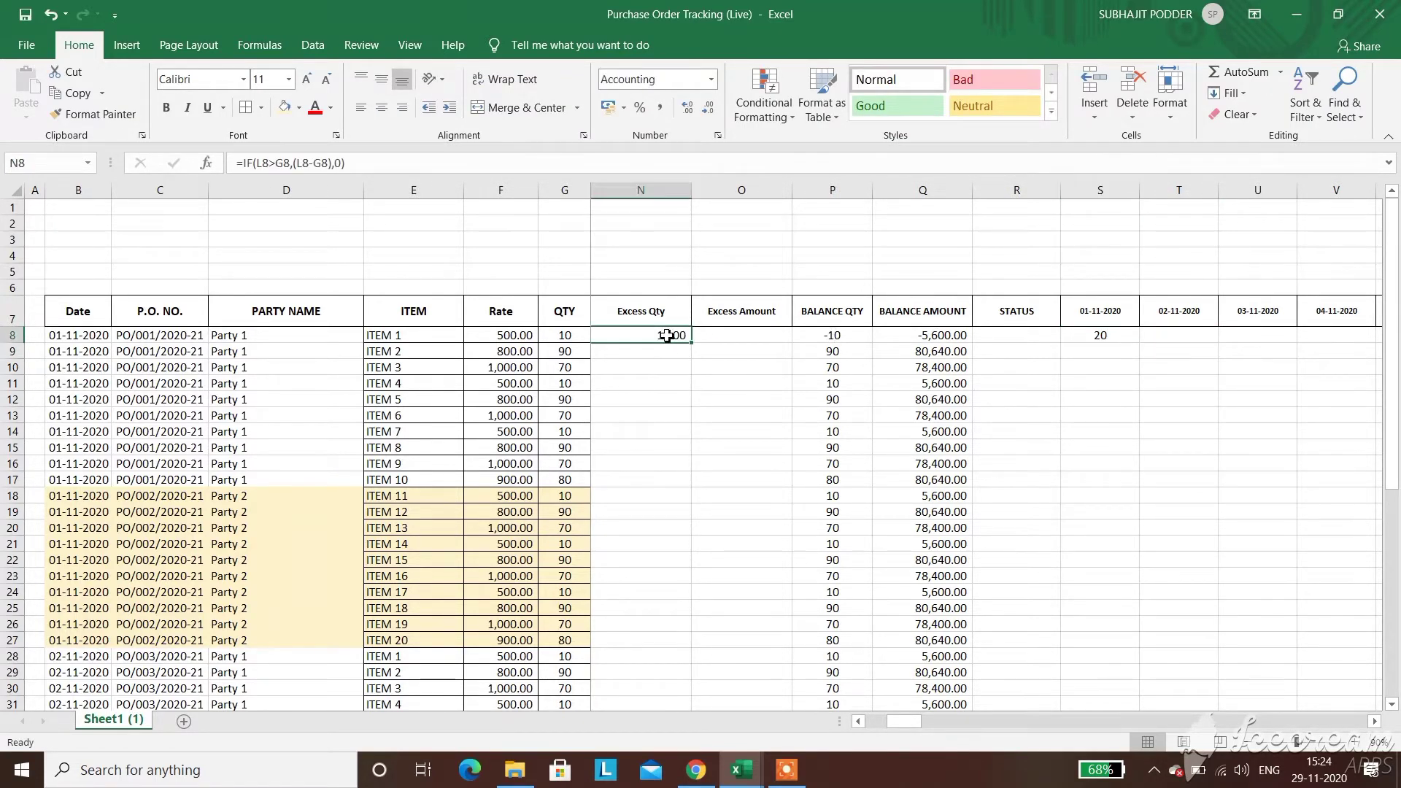
left_click(859, 722)
left_click(859, 722)
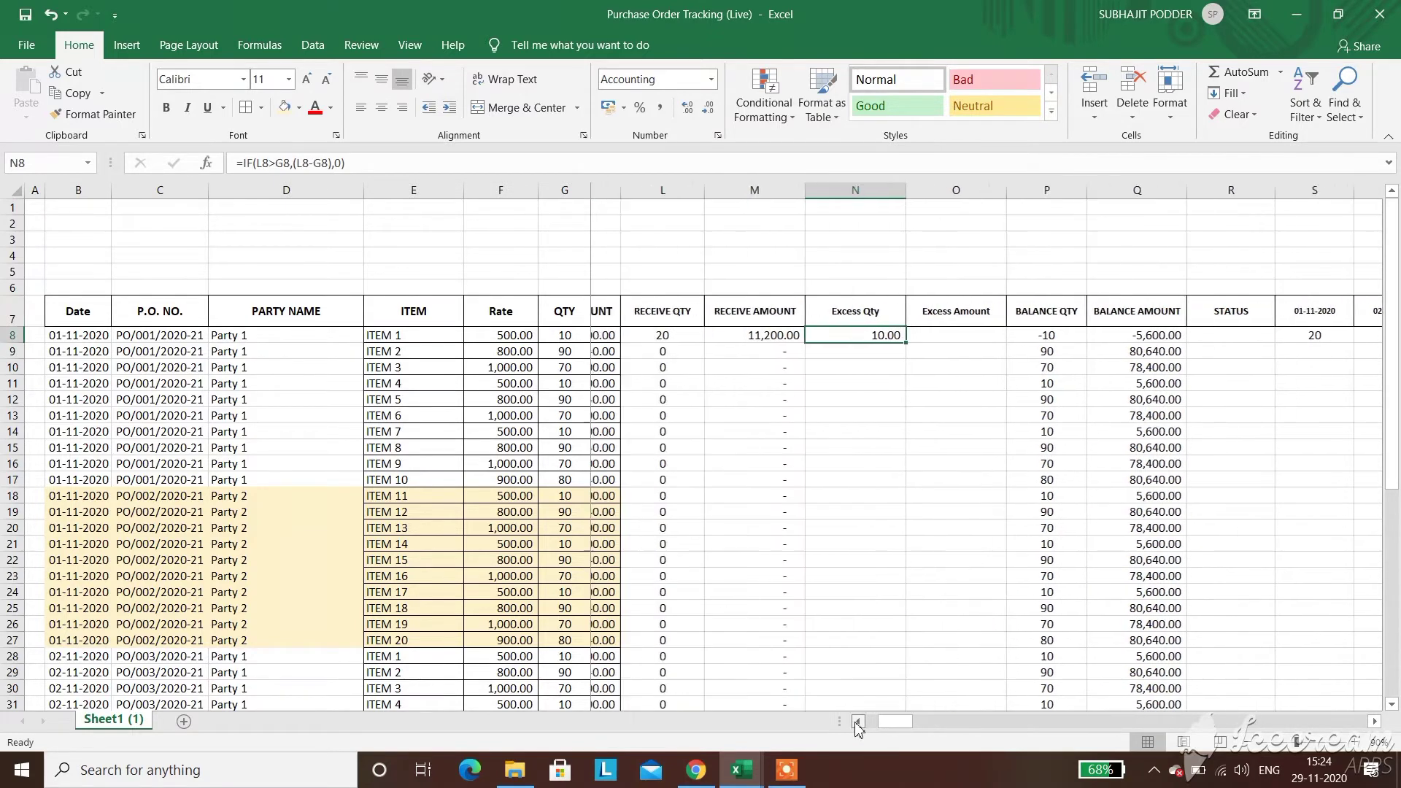
left_click(859, 722)
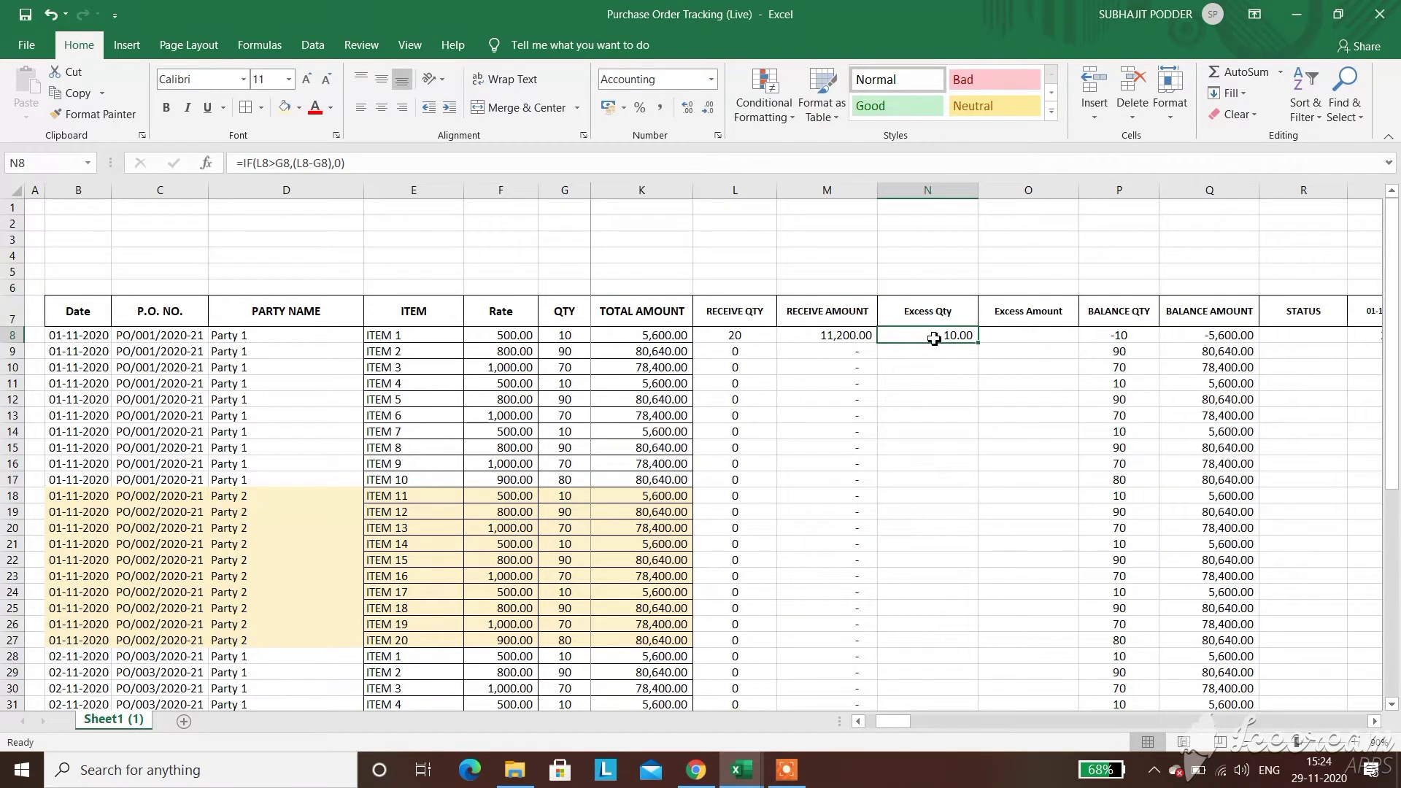
Enter the formula =N8*F8*I8+(N8*F8) in the first Excess Amount cell, O8, to value the excess quantity including GST
left_click(1004, 336)
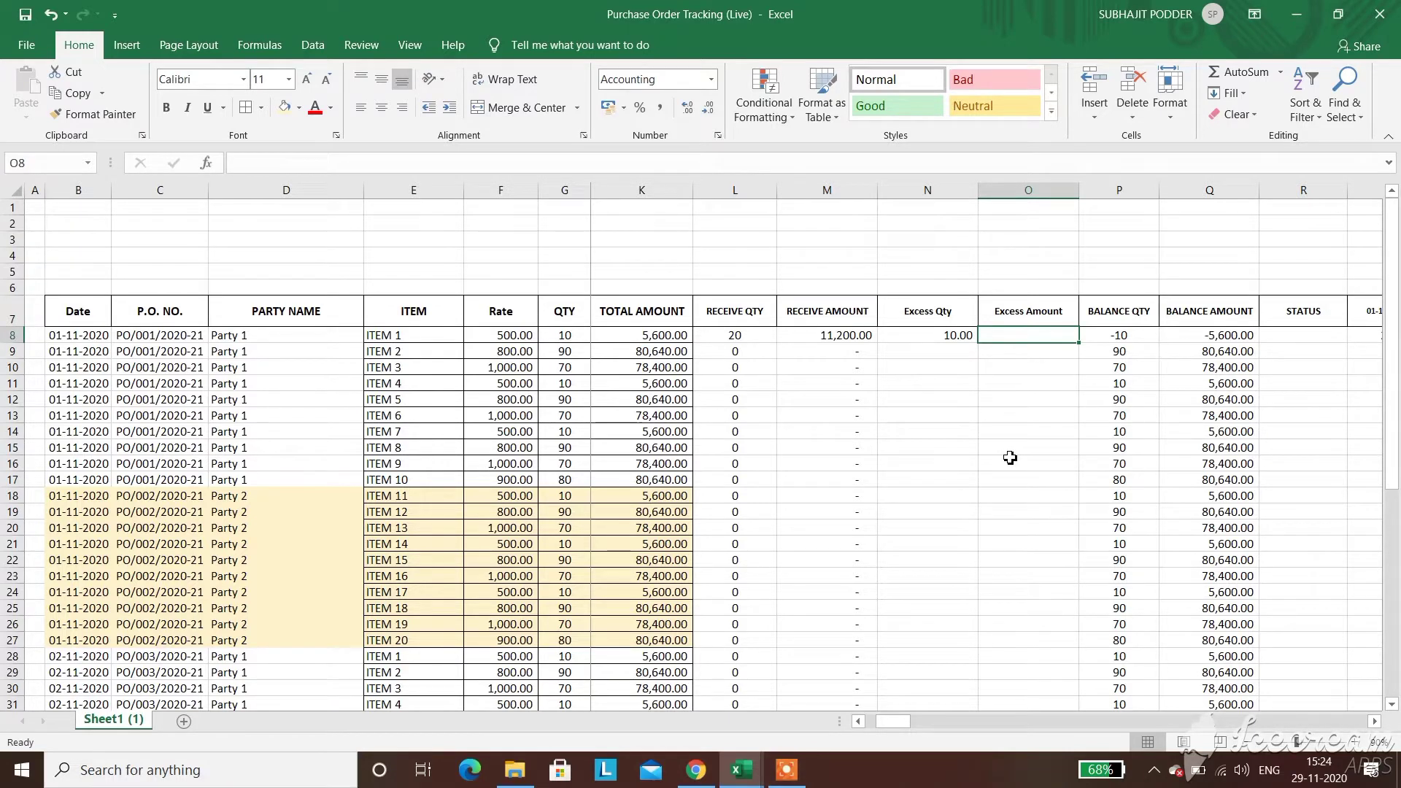
type("=")
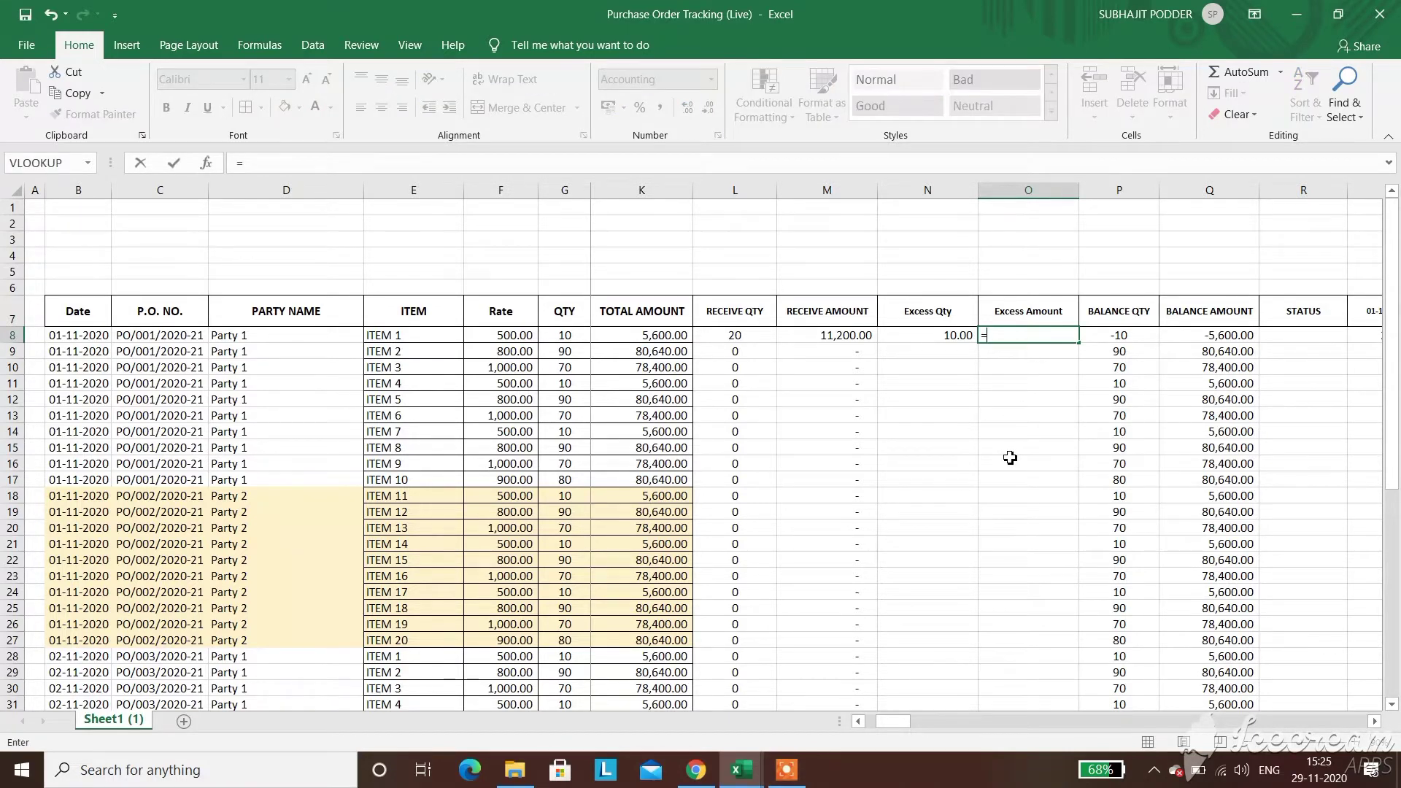
left_click(936, 336)
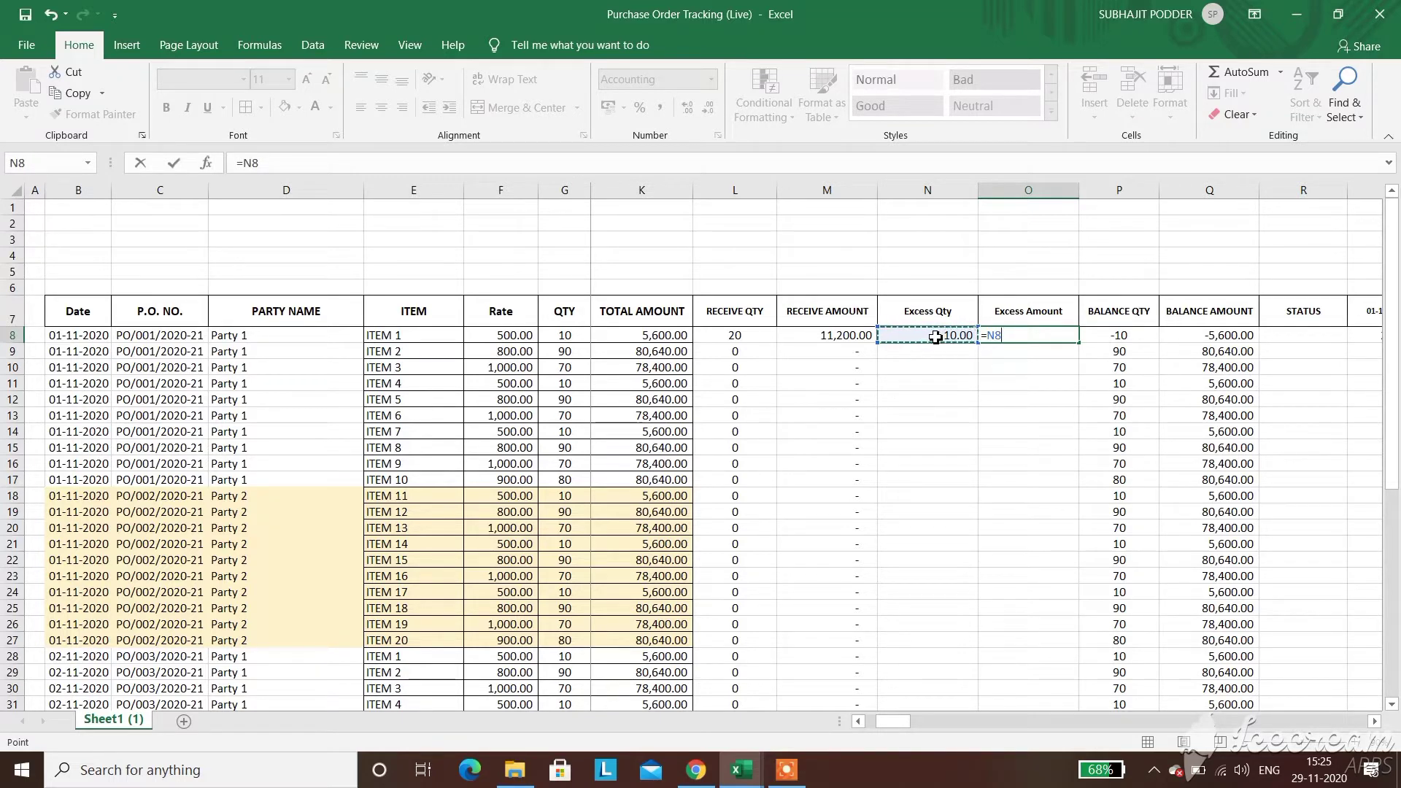
type("*")
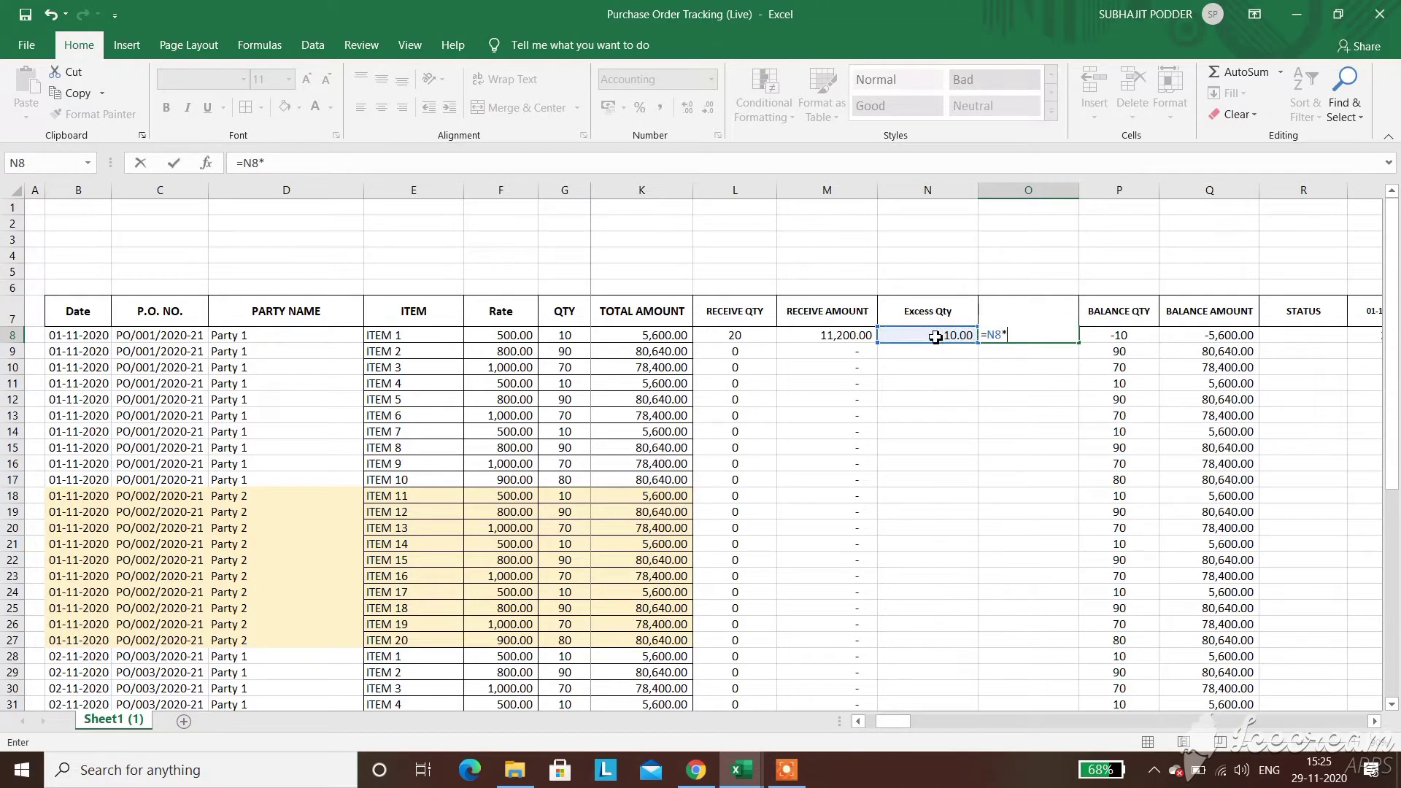
left_click(523, 339)
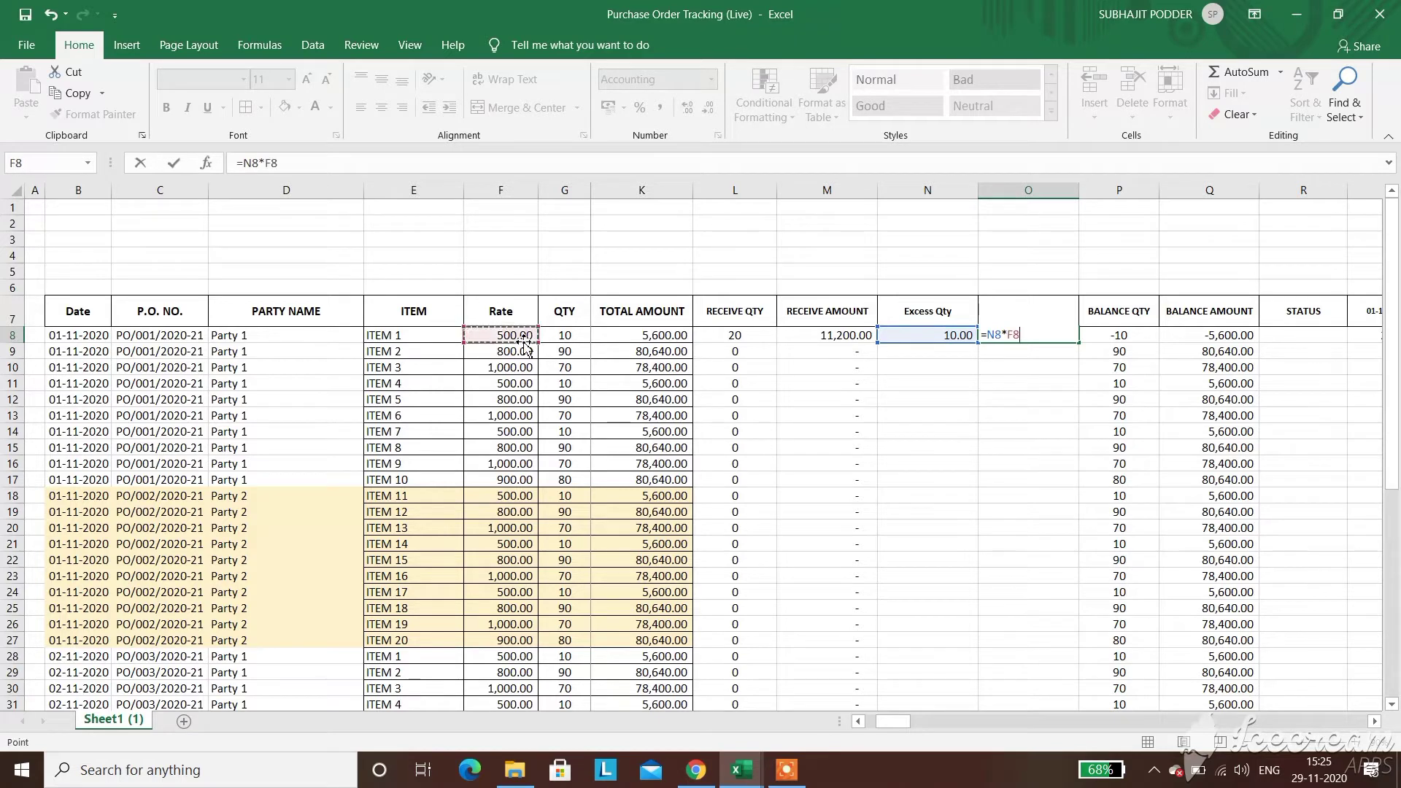
type("*")
left_click(859, 721)
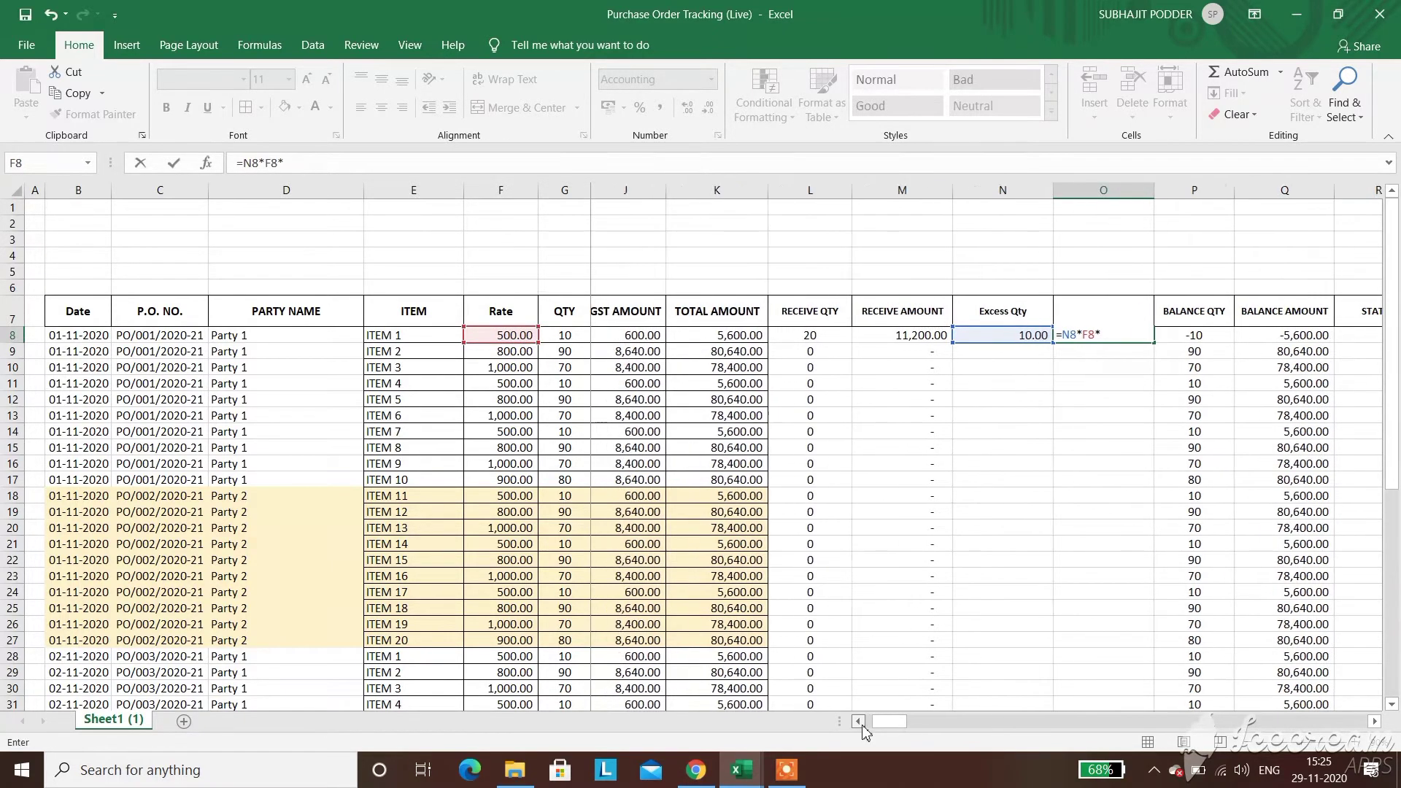
left_click(859, 721)
left_click(858, 721)
left_click(692, 338)
type("(")
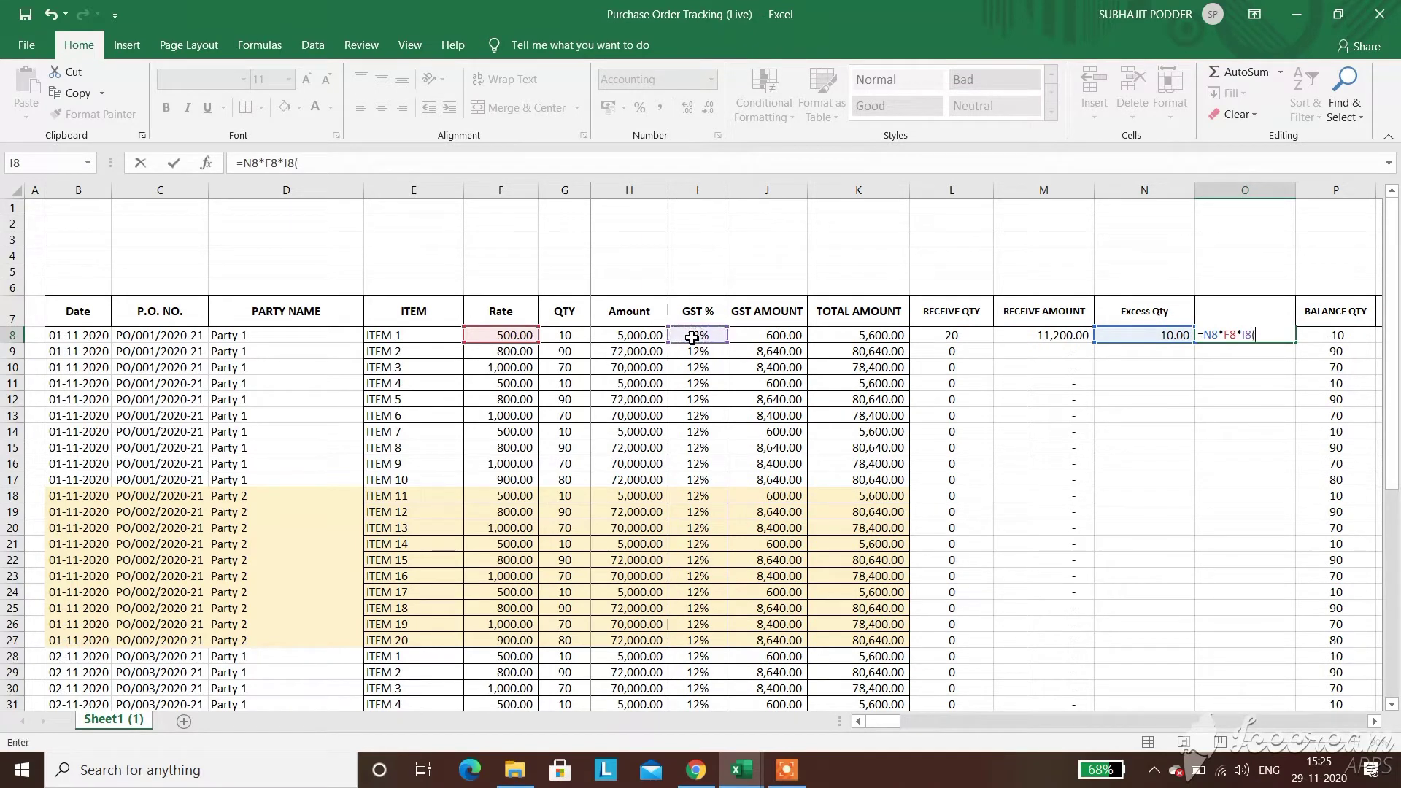
left_click(1117, 337)
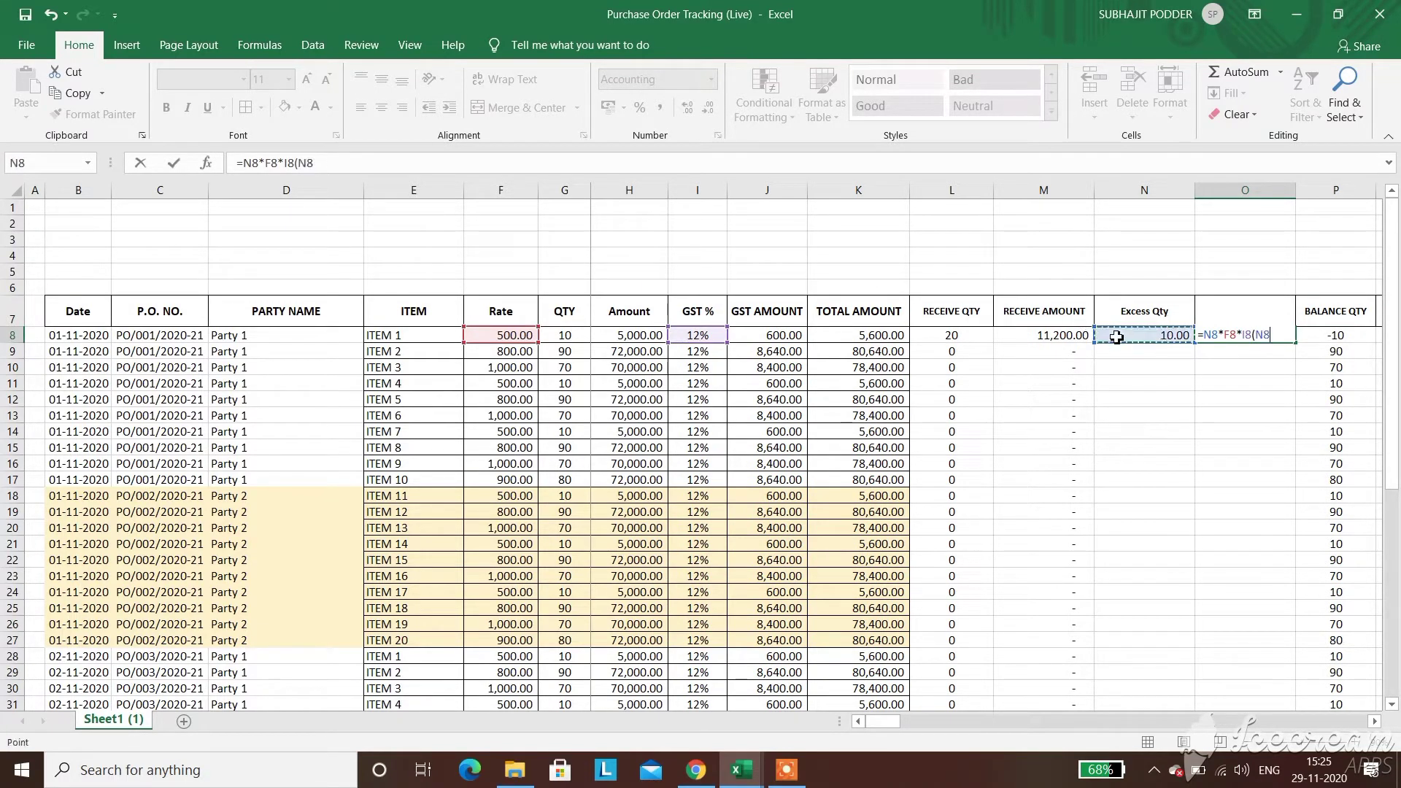
type("*")
left_click(518, 337)
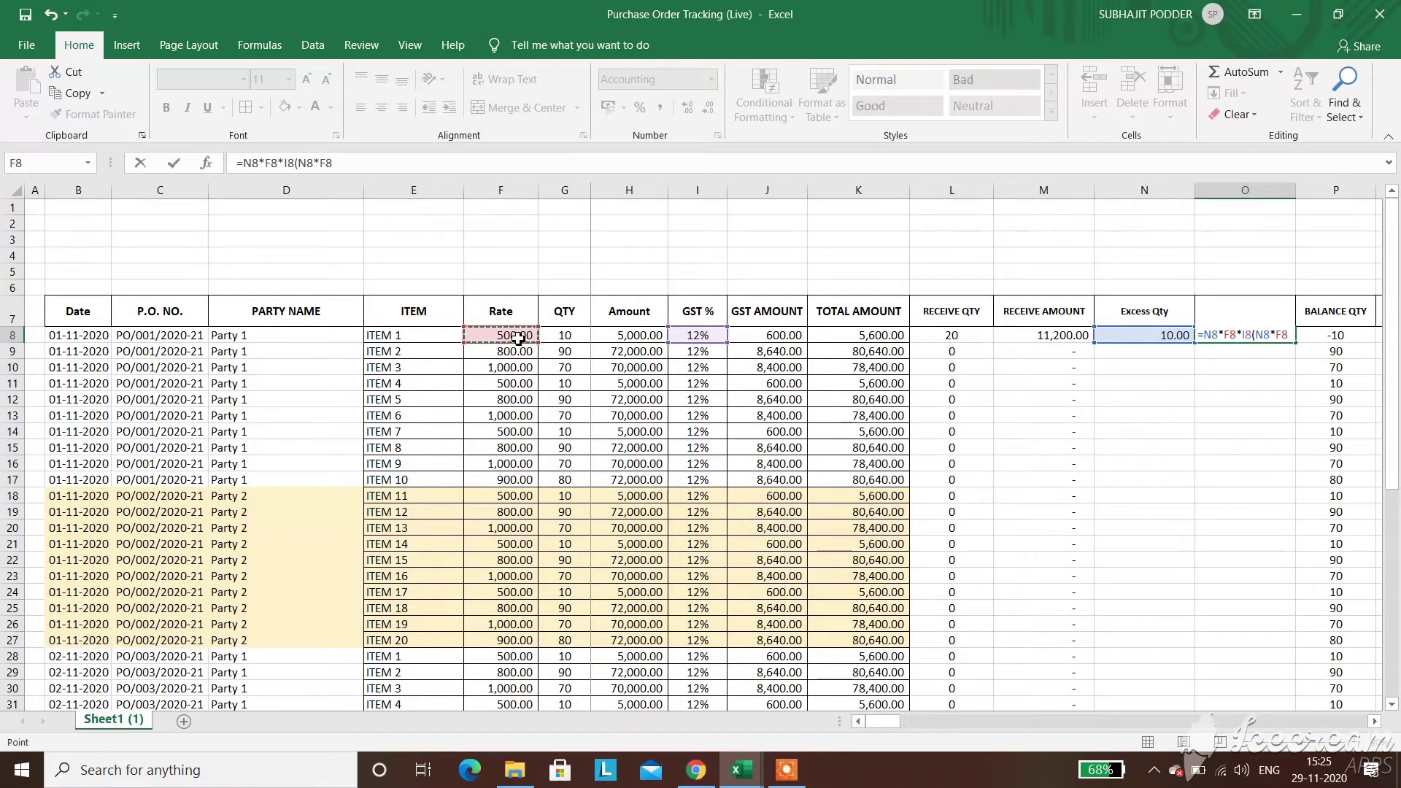
left_click(296, 164)
type("+")
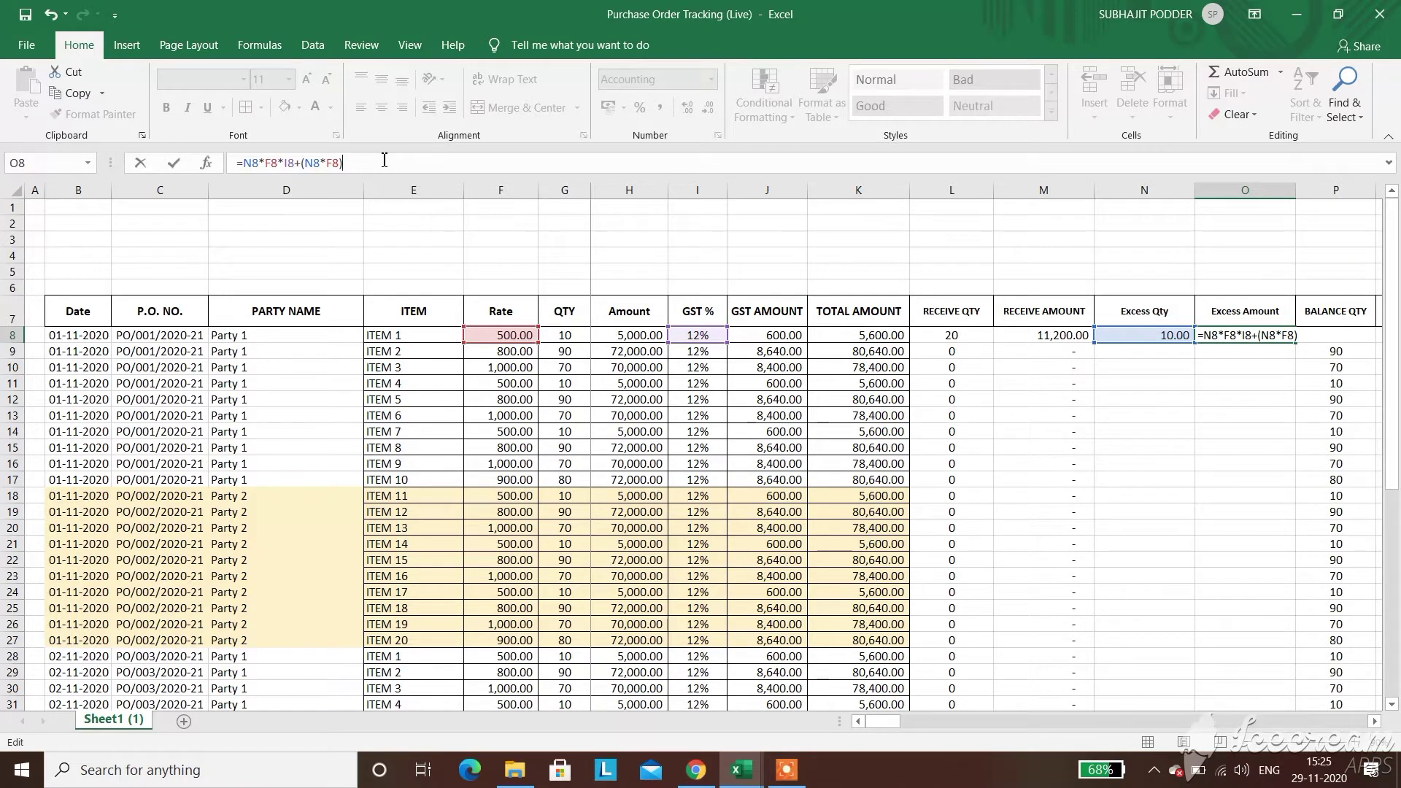
key("Return")
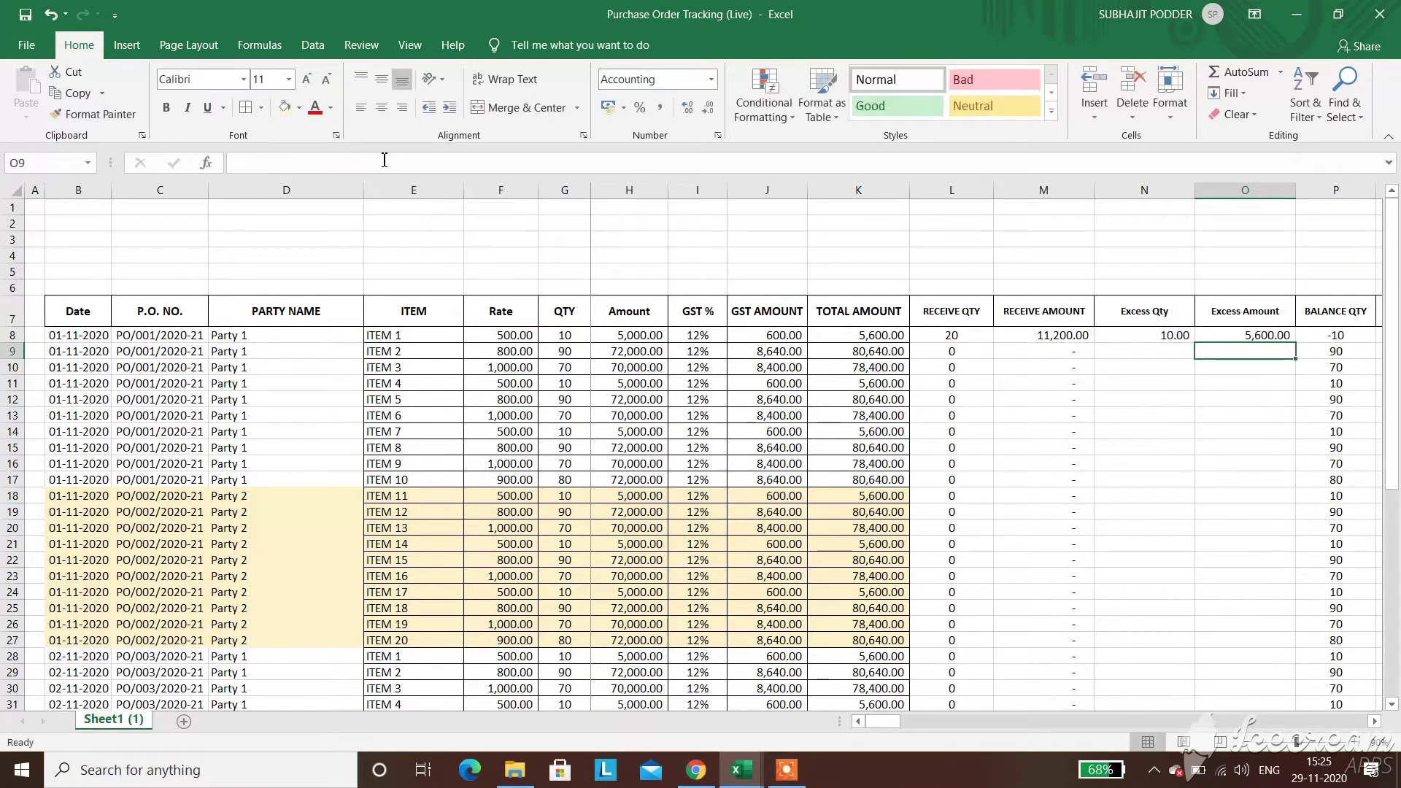
Fill the Excess Qty and Excess Amount formulas together from N8:O8 down to row 37
left_click(1374, 722)
left_click(1374, 722)
left_click_drag(1007, 336, 1161, 685)
left_click(787, 771)
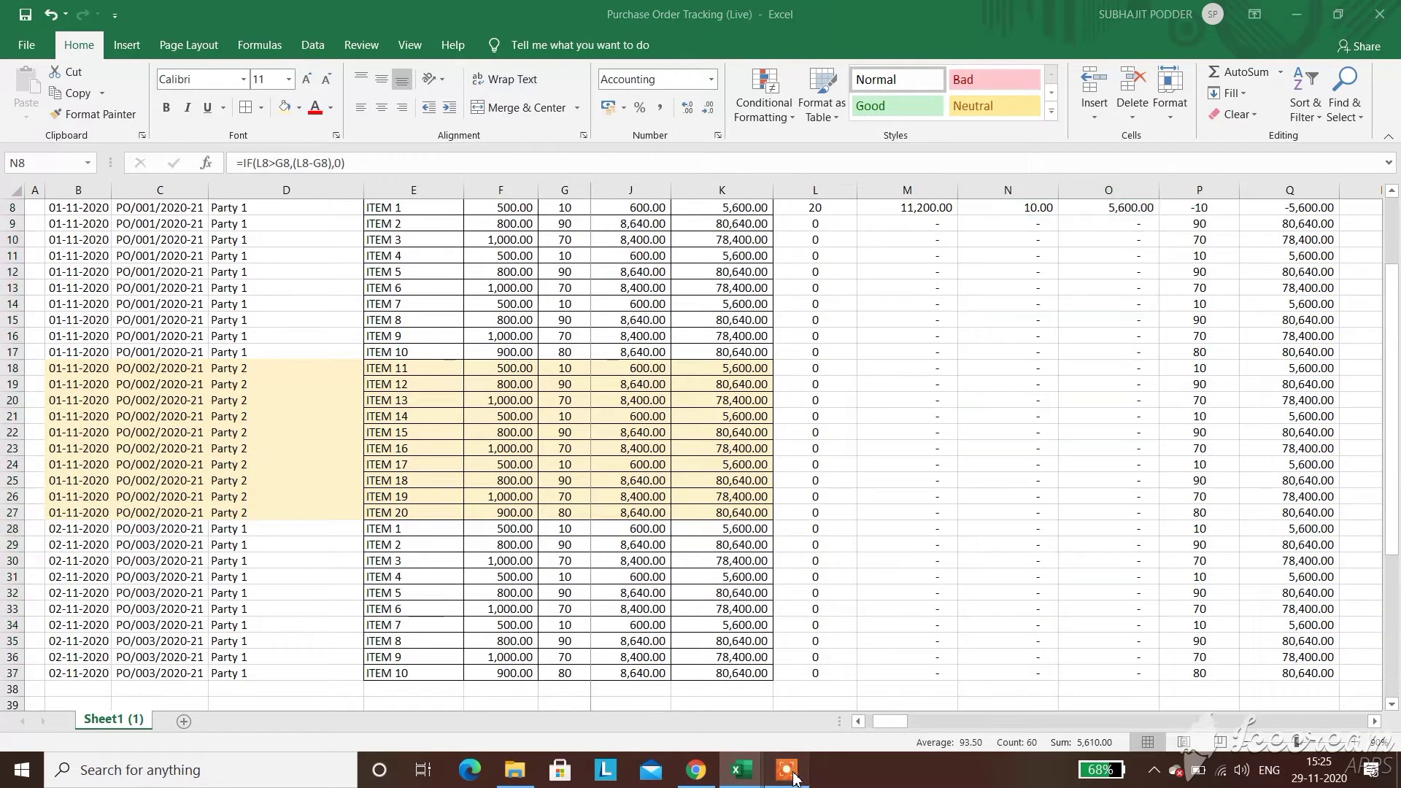
left_click(941, 751)
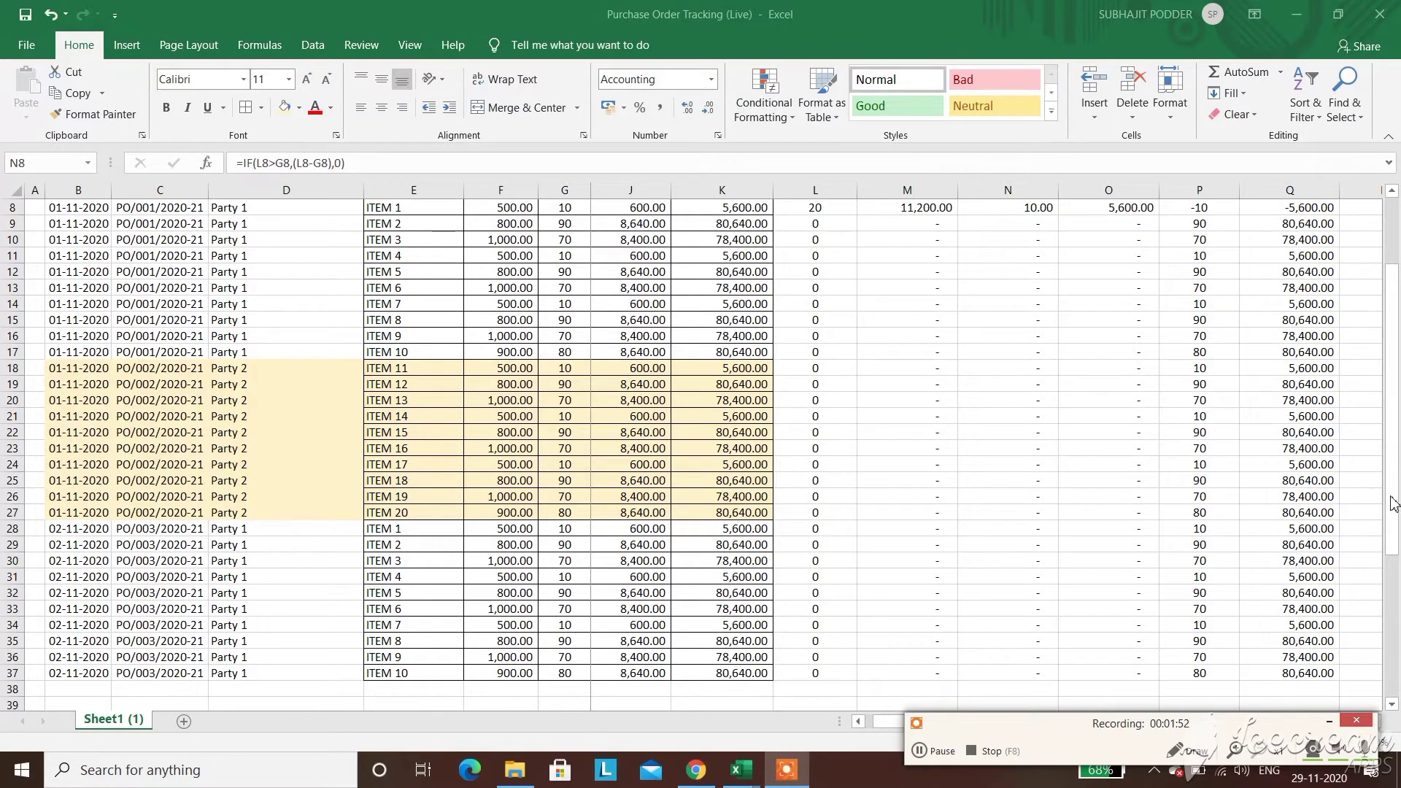
Change the first Balance Qty formula in P8 to =(G8-L8)+N8 so that the excess quantity is added back
left_click(1393, 504)
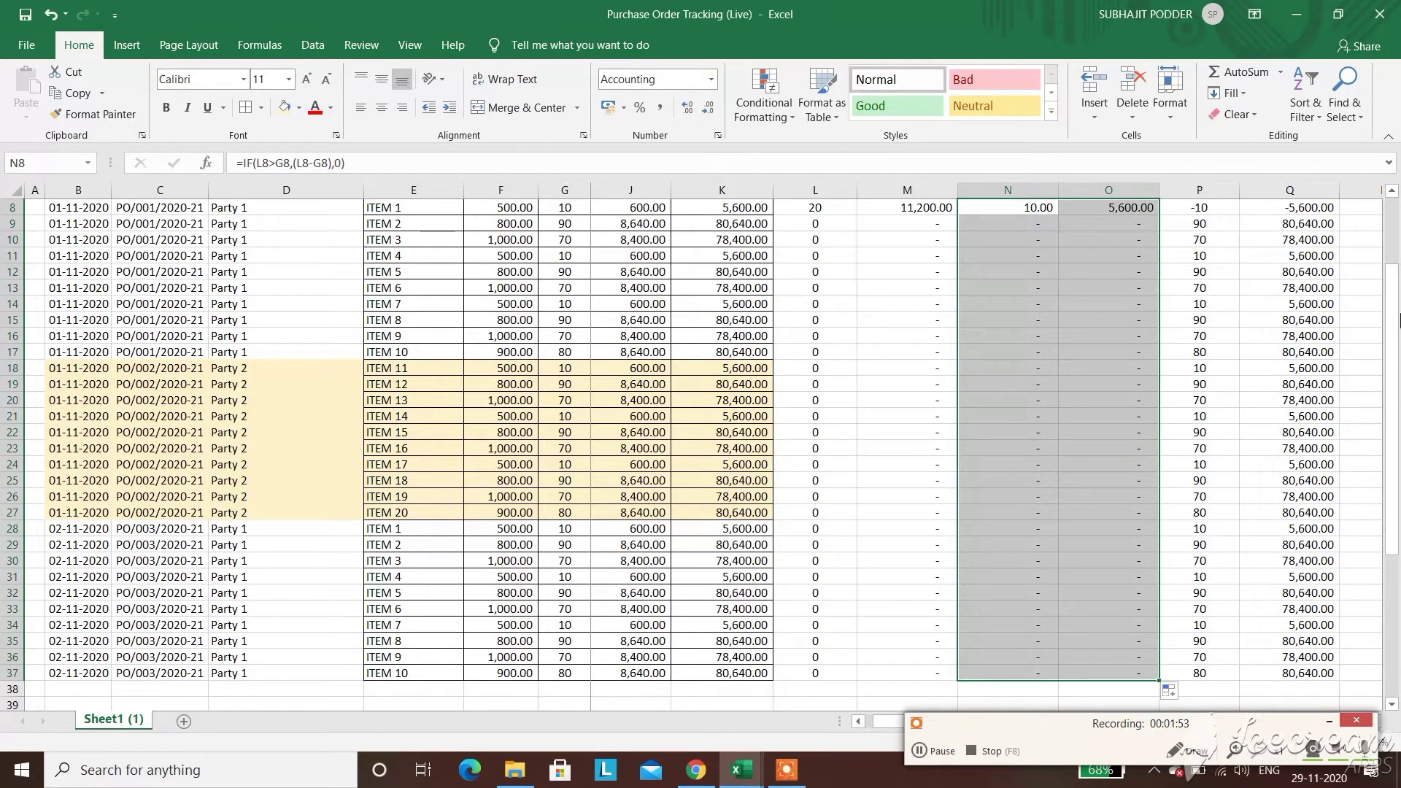
scroll(1398, 243, "up", 3)
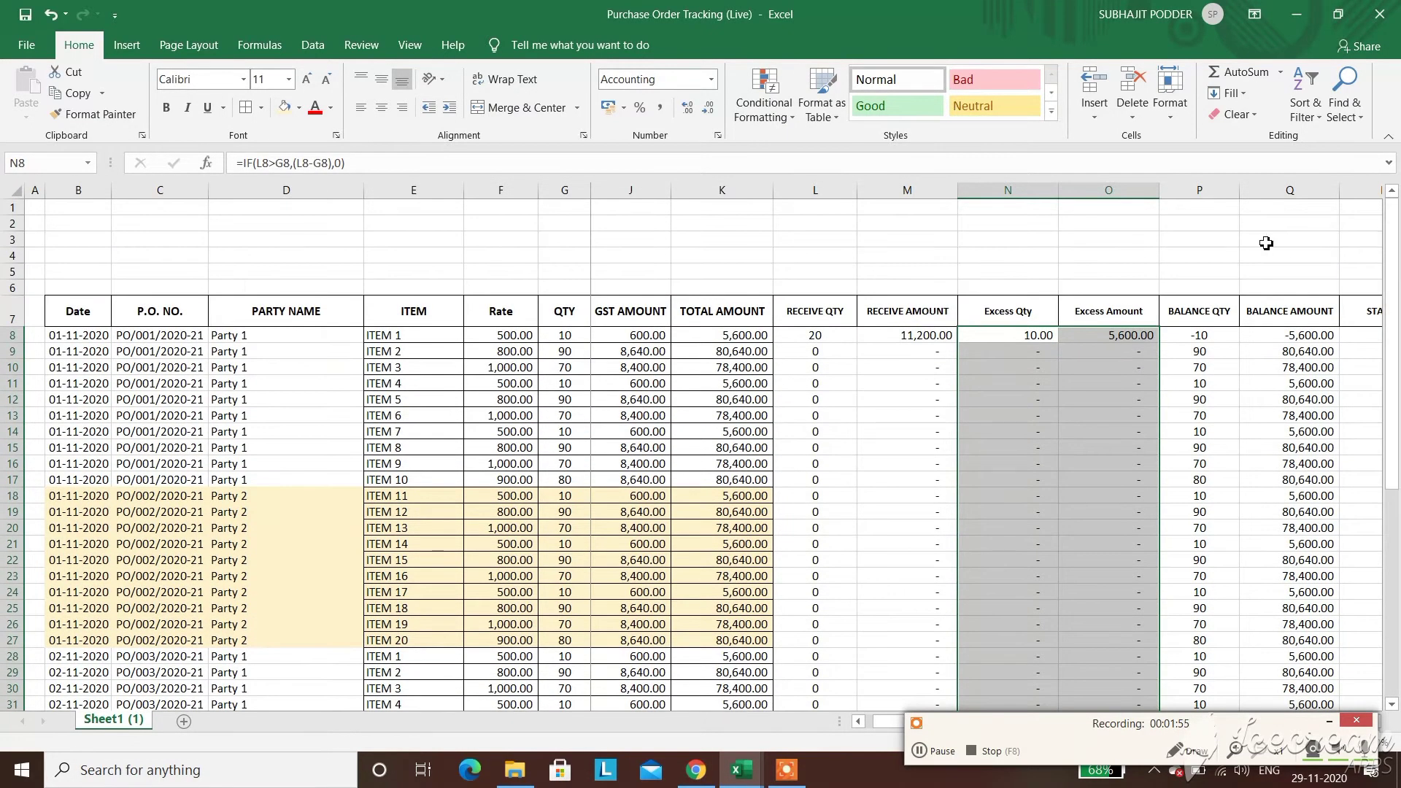
left_click(1267, 240)
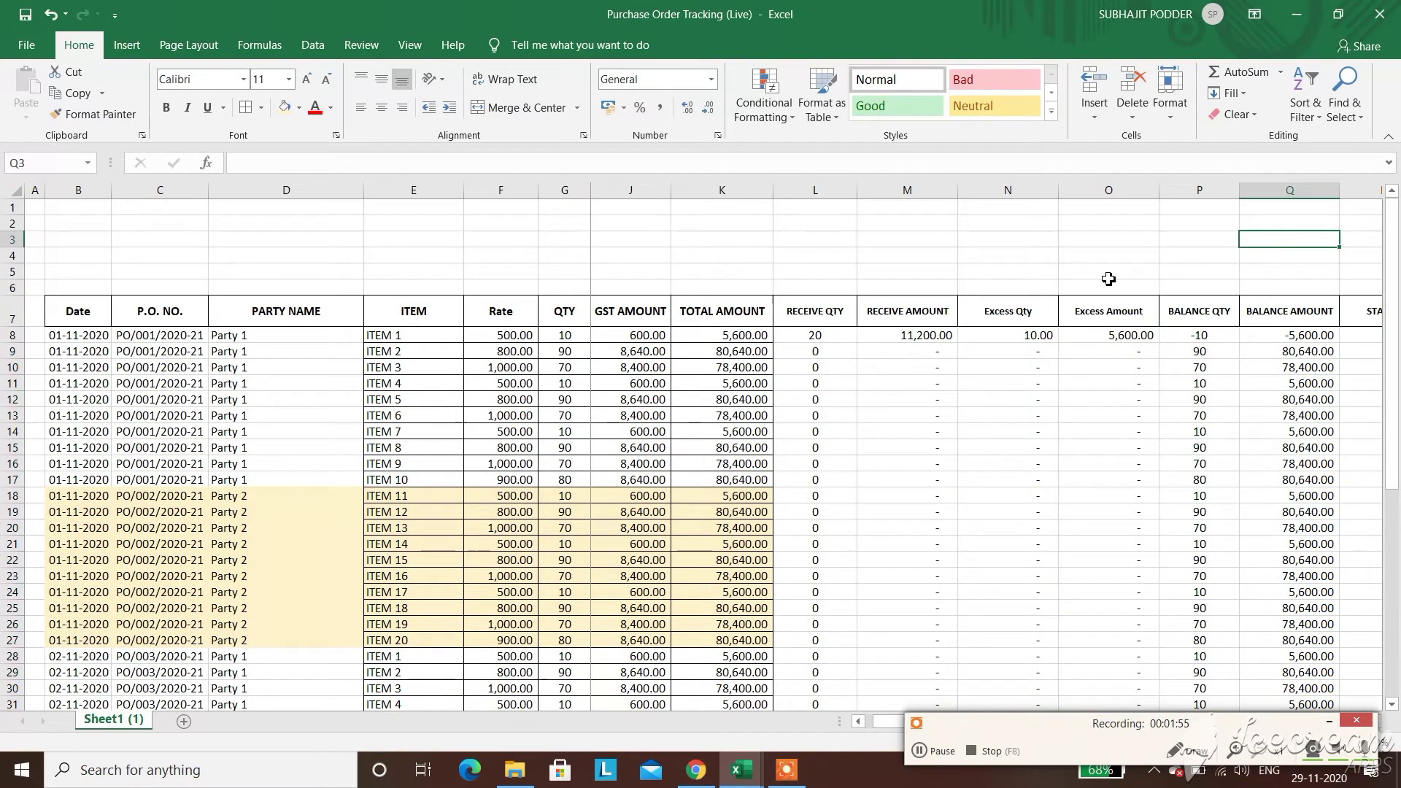
left_click(575, 338)
left_click(816, 337)
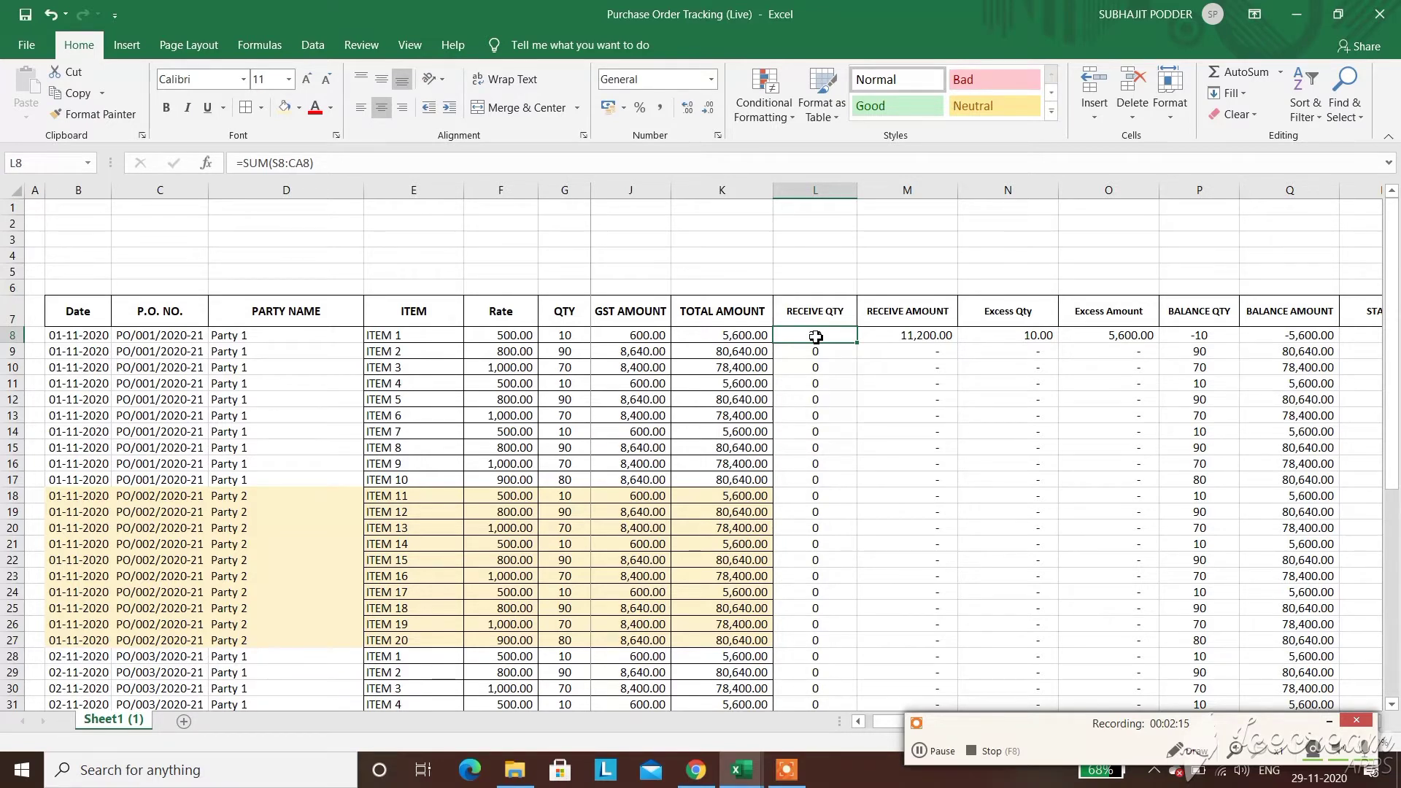
left_click(1211, 341)
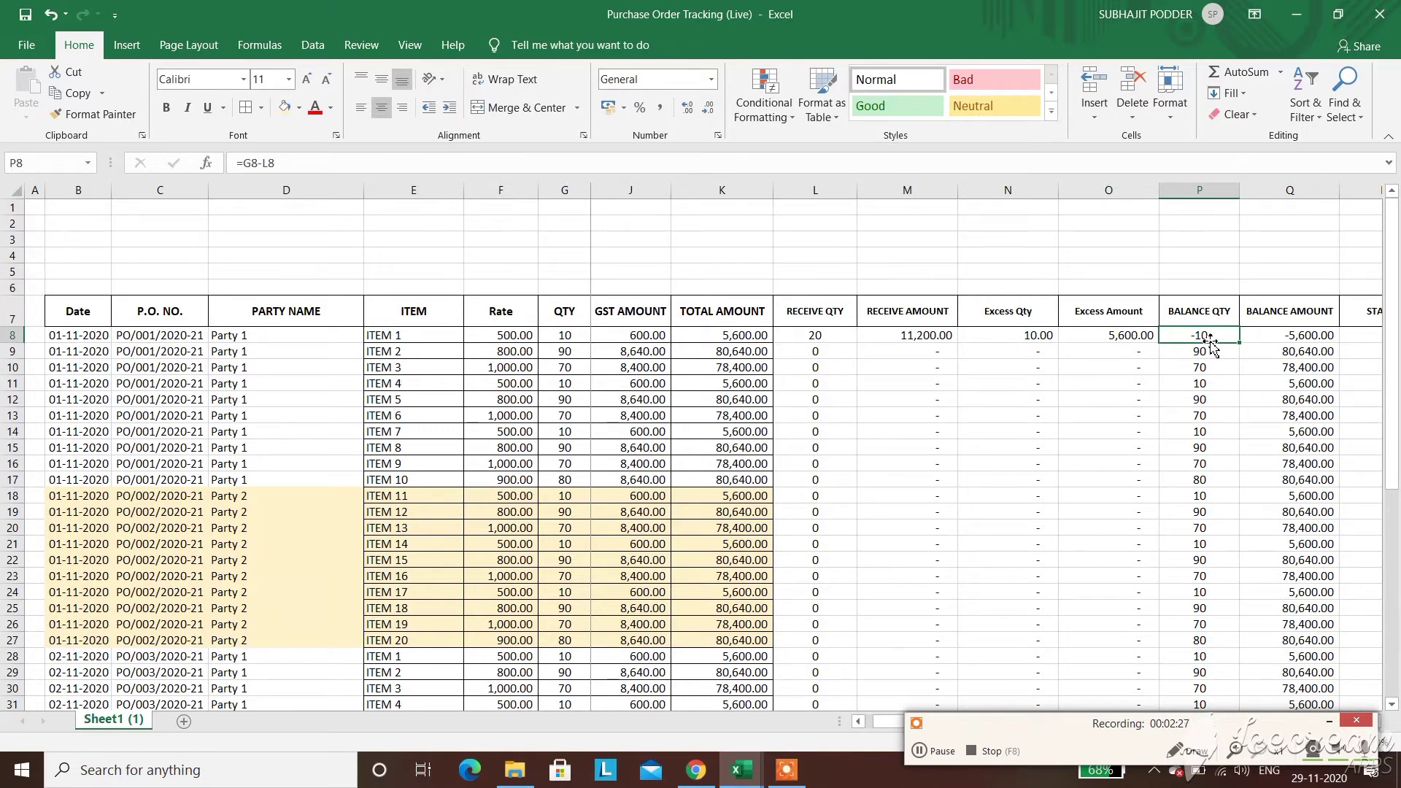
left_click(445, 162)
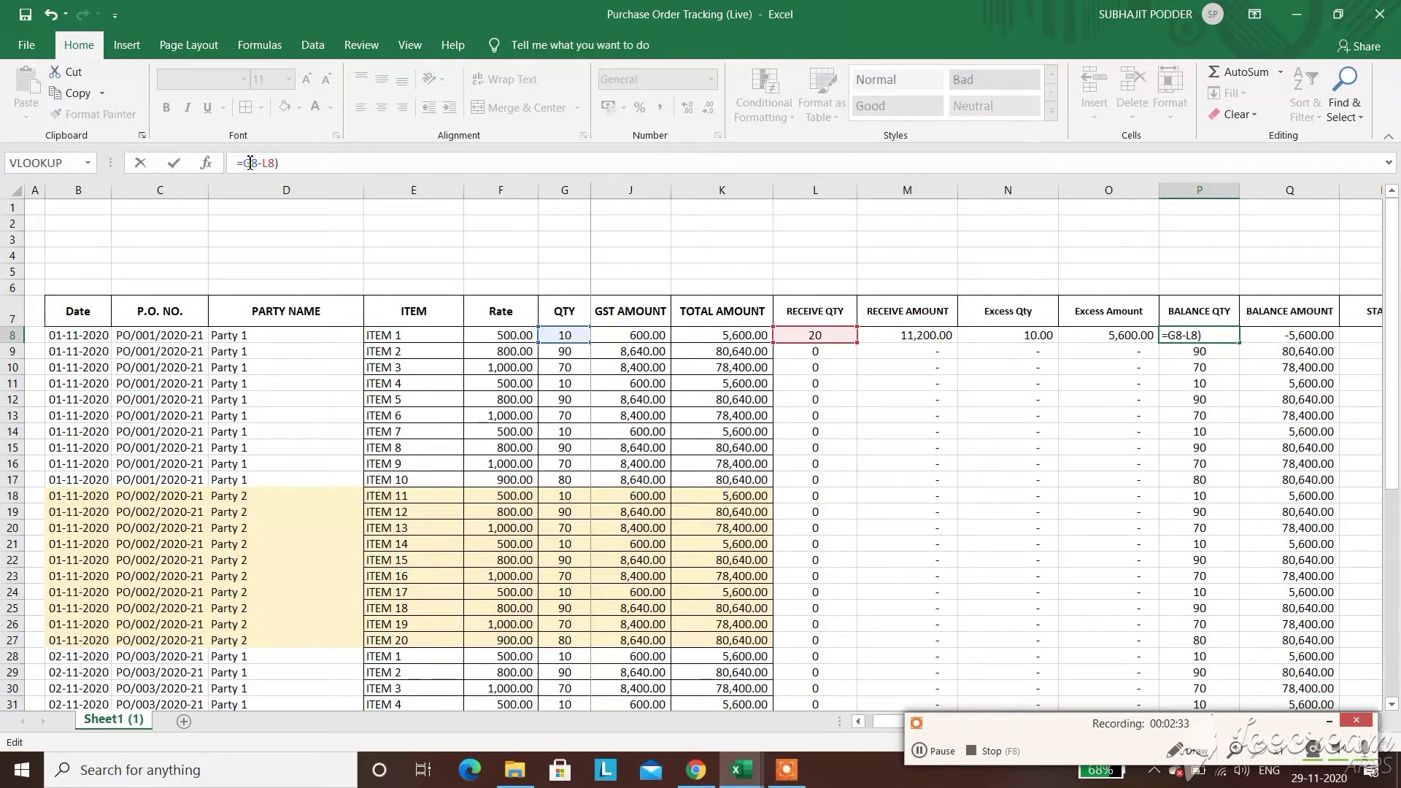
type("(")
left_click(990, 338)
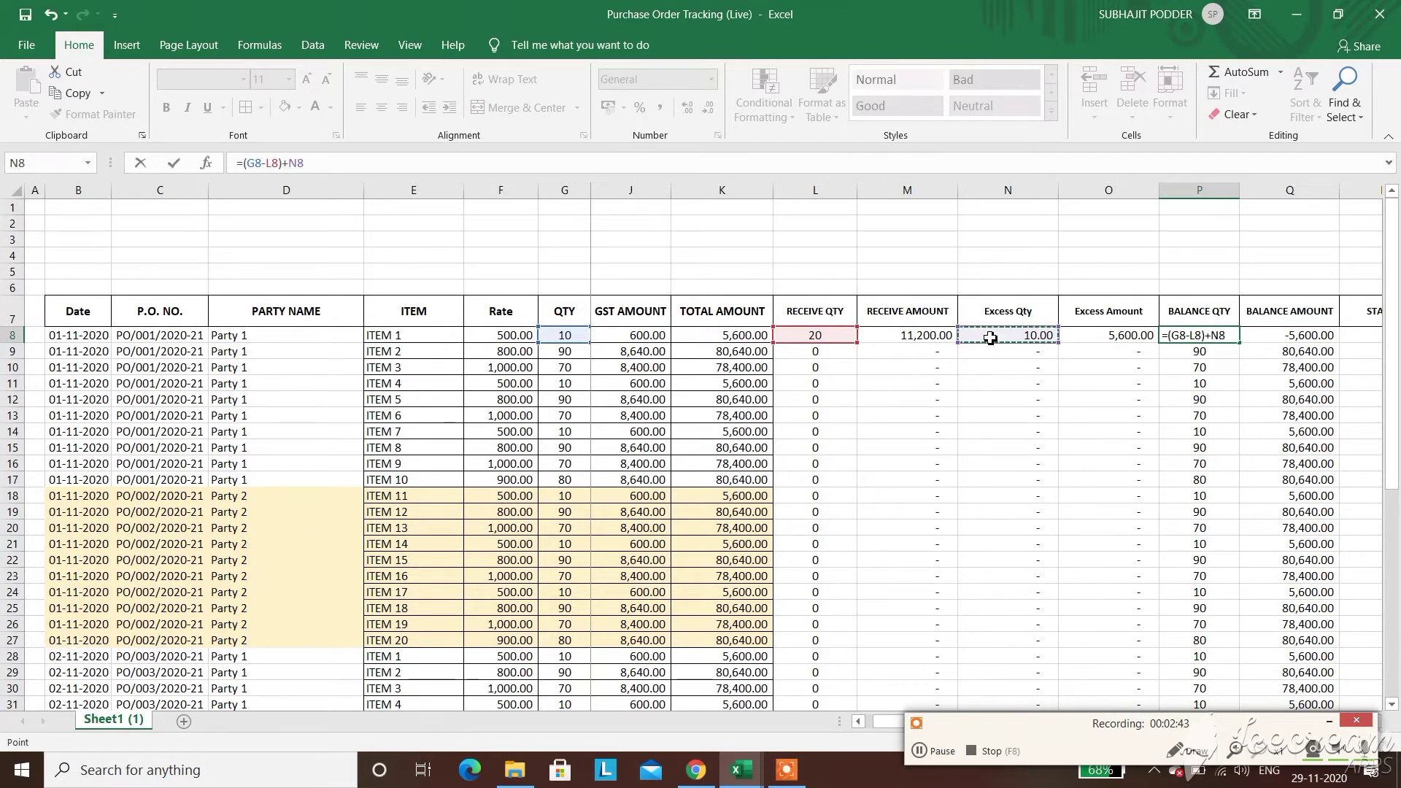
key("Return")
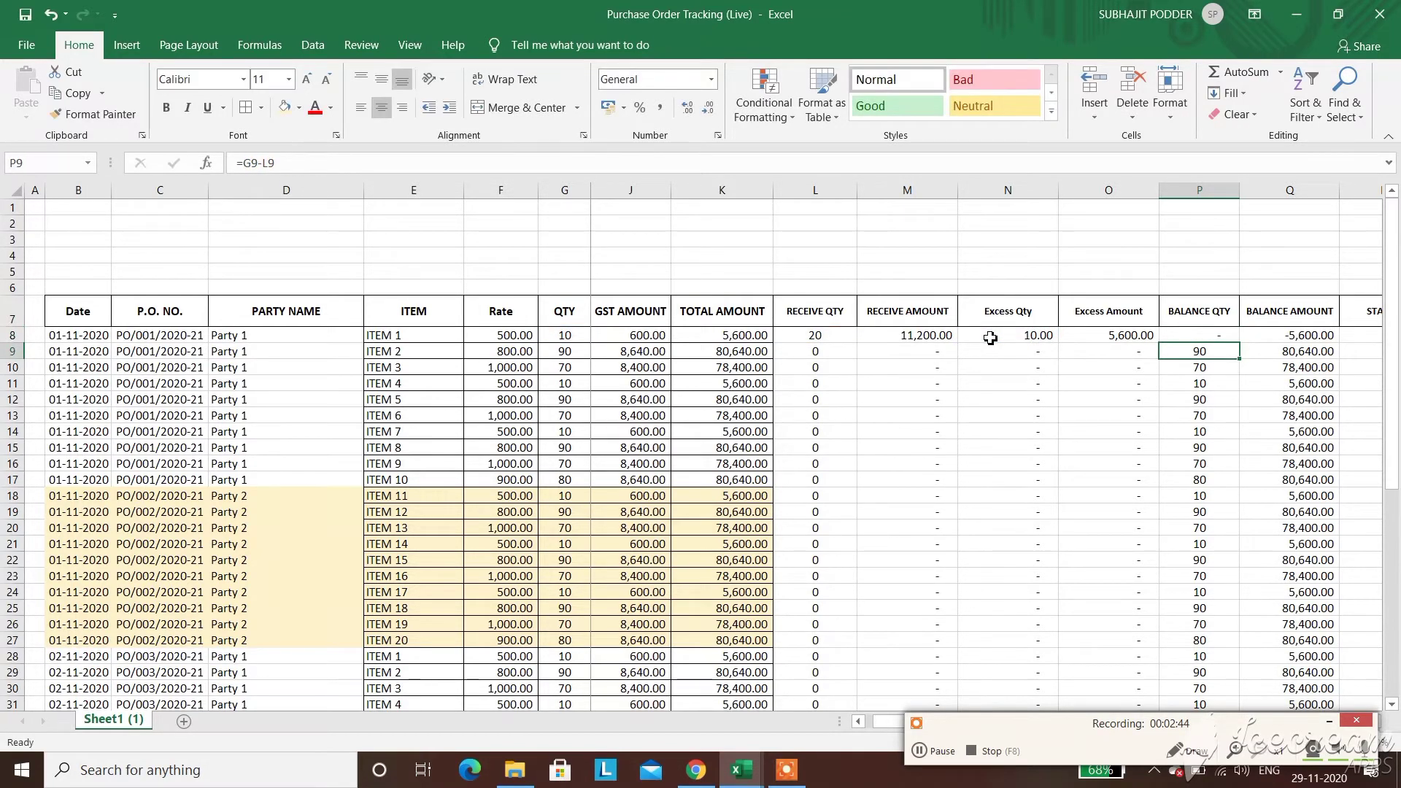
Change the first Balance Amount formula in Q8 to =(K8-M8)+O8 so that the excess amount is added back
left_click(1299, 337)
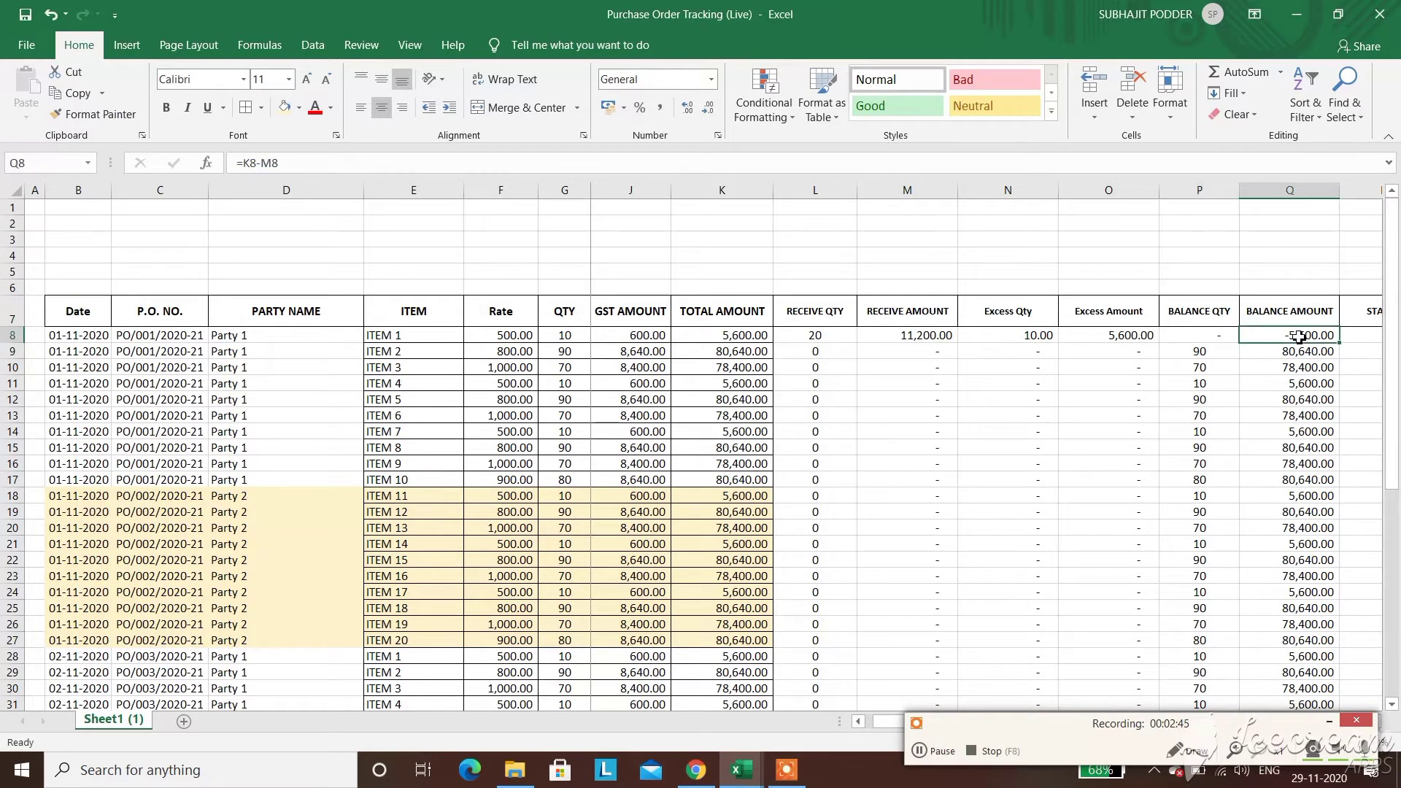
left_click(349, 165)
type(")")
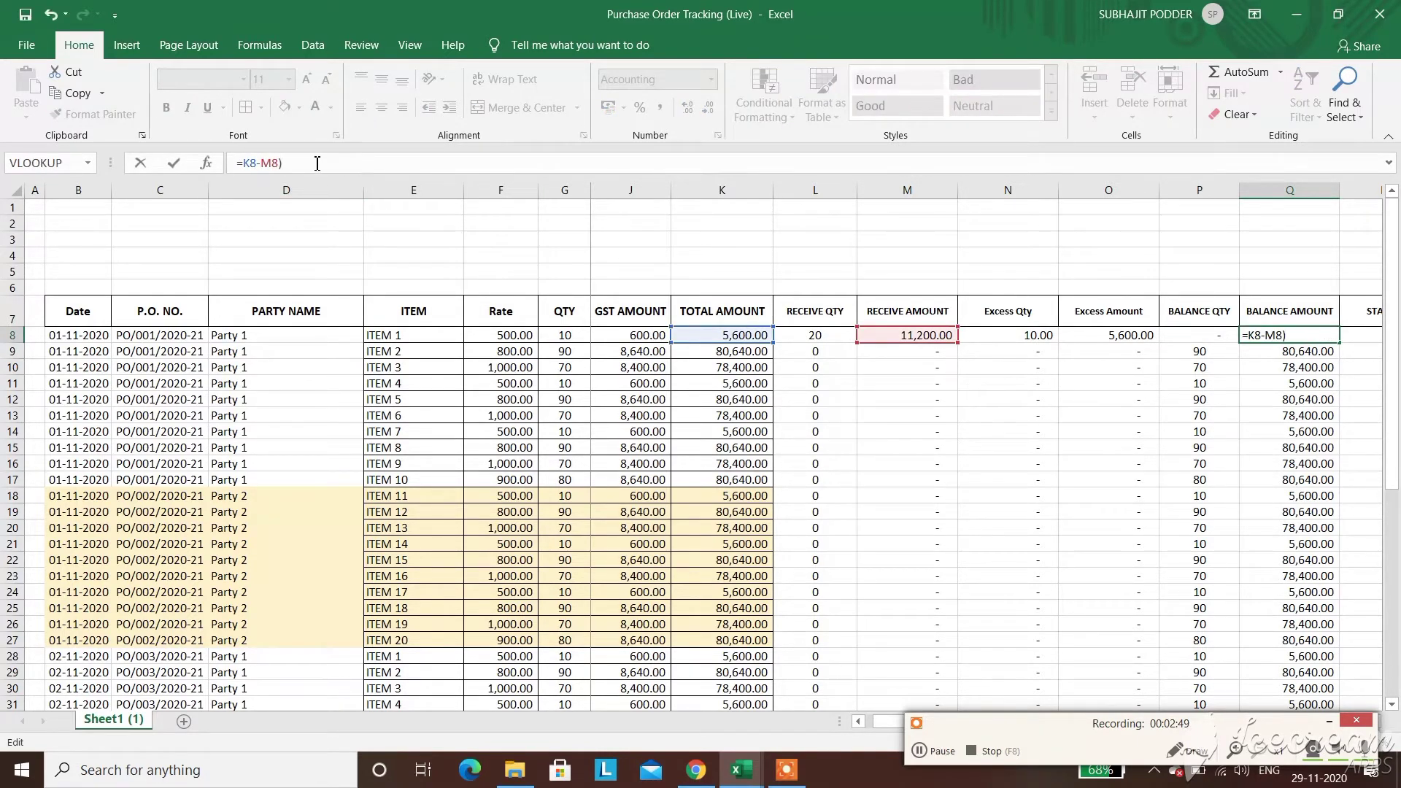
left_click(246, 163)
type("(")
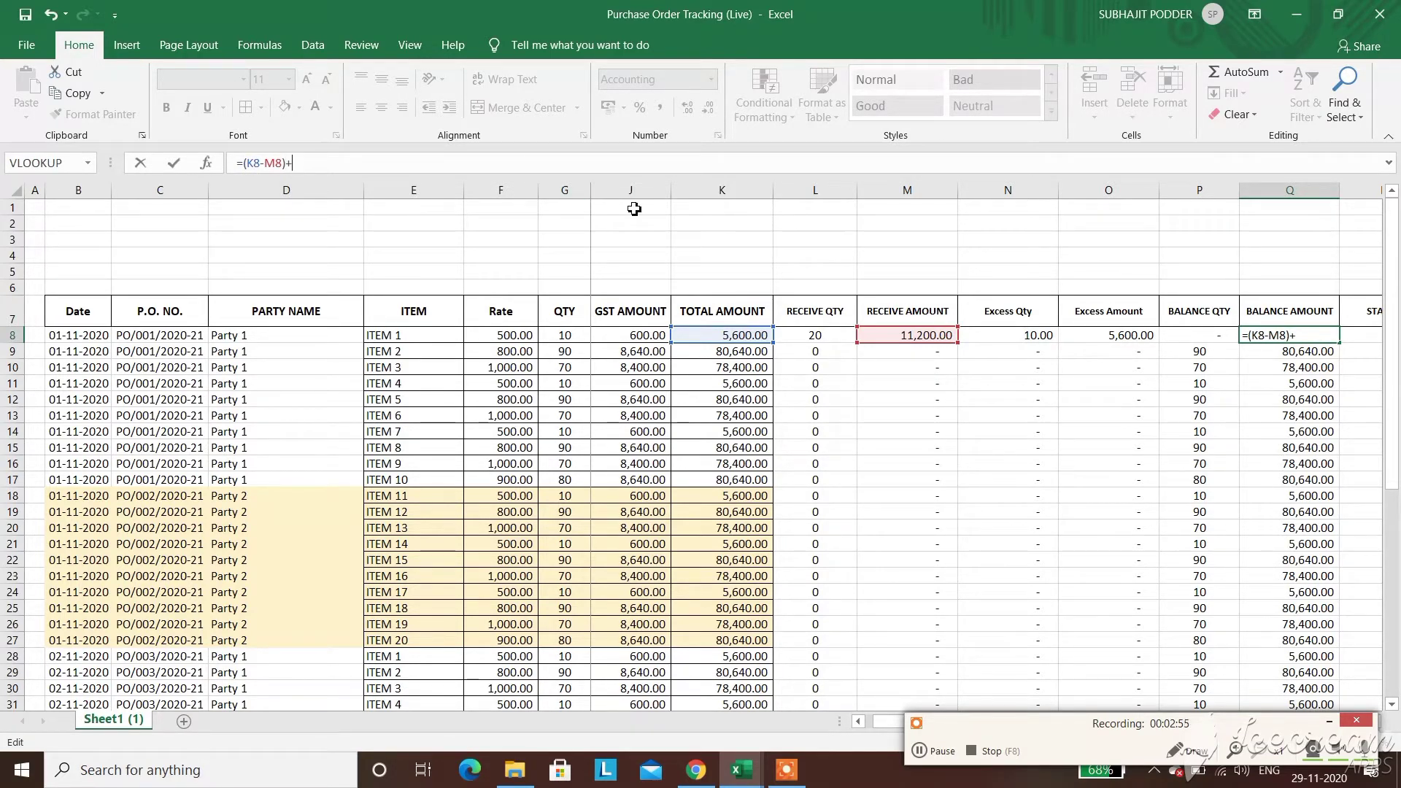
left_click(1097, 340)
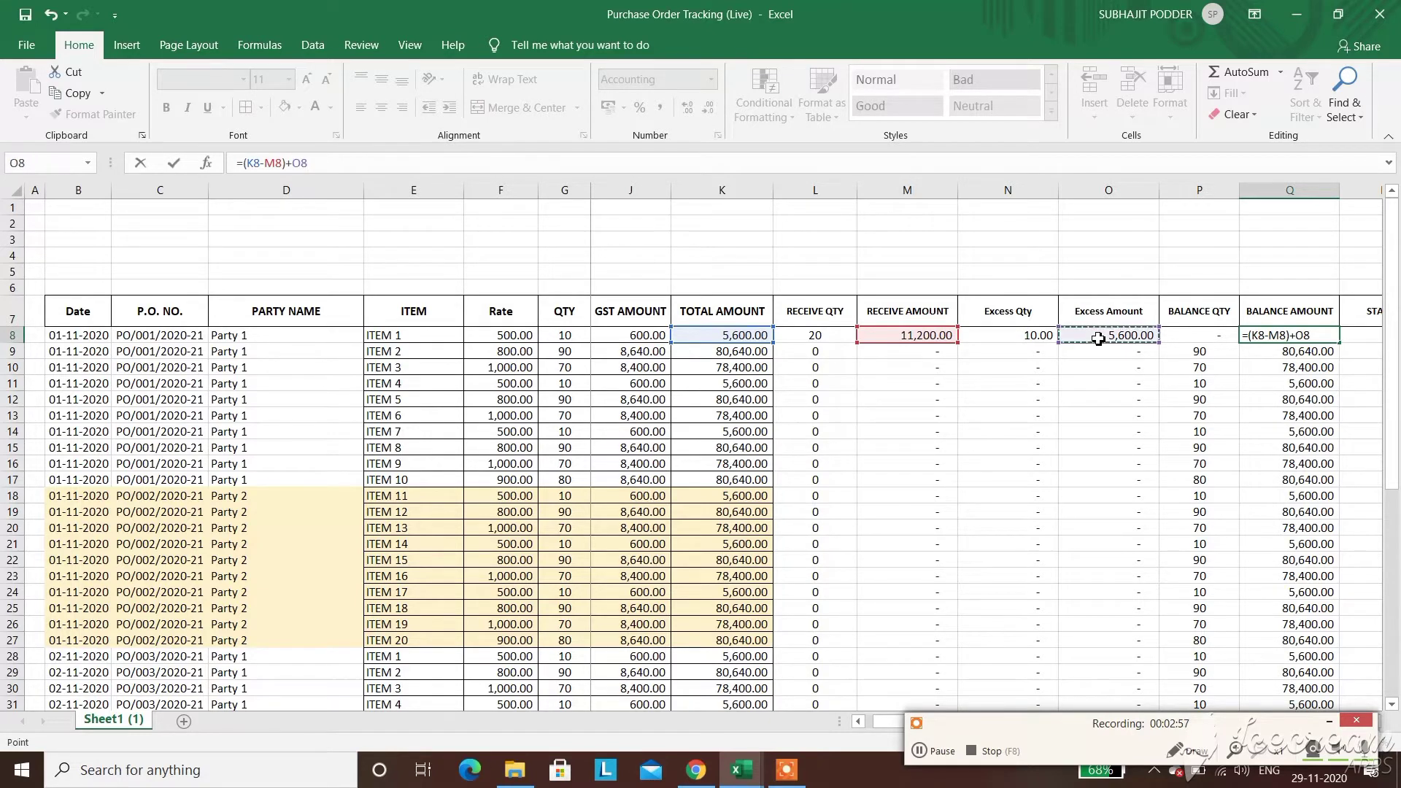
key("Return")
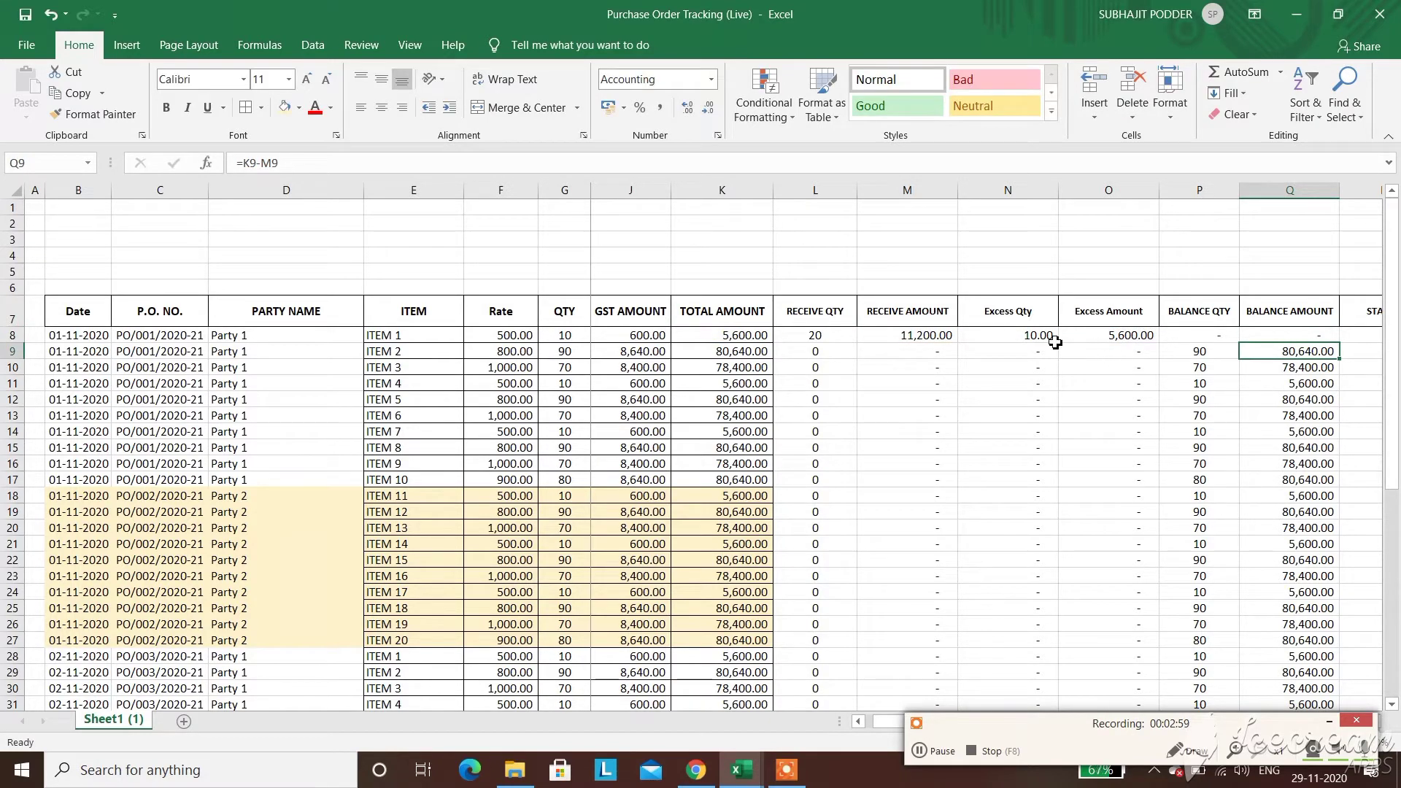
Fill the revised Balance Qty and Balance Amount formulas together from P8:Q8 down the remaining item rows
left_click_drag(1030, 336, 1066, 333)
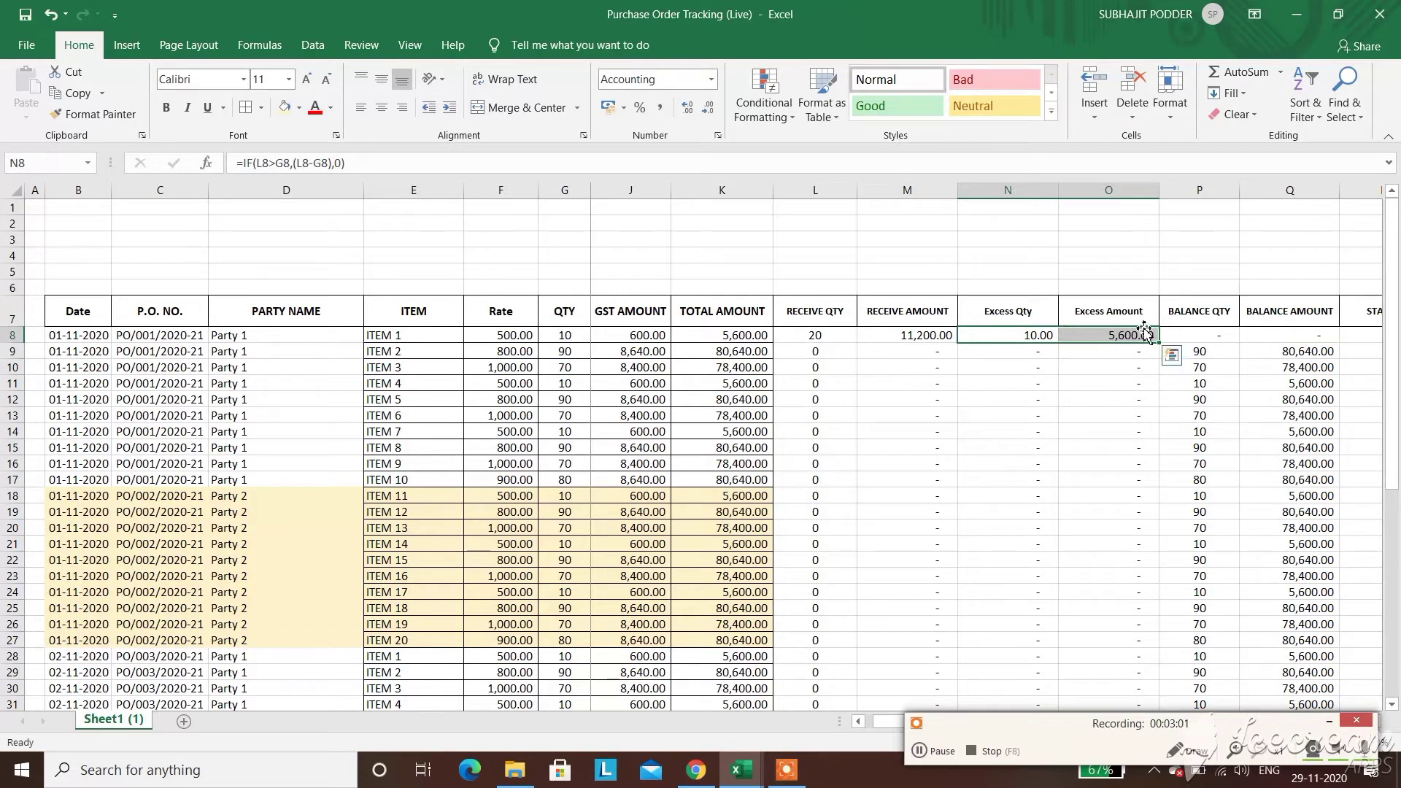
left_click(1181, 334)
left_click_drag(1182, 334, 1249, 334)
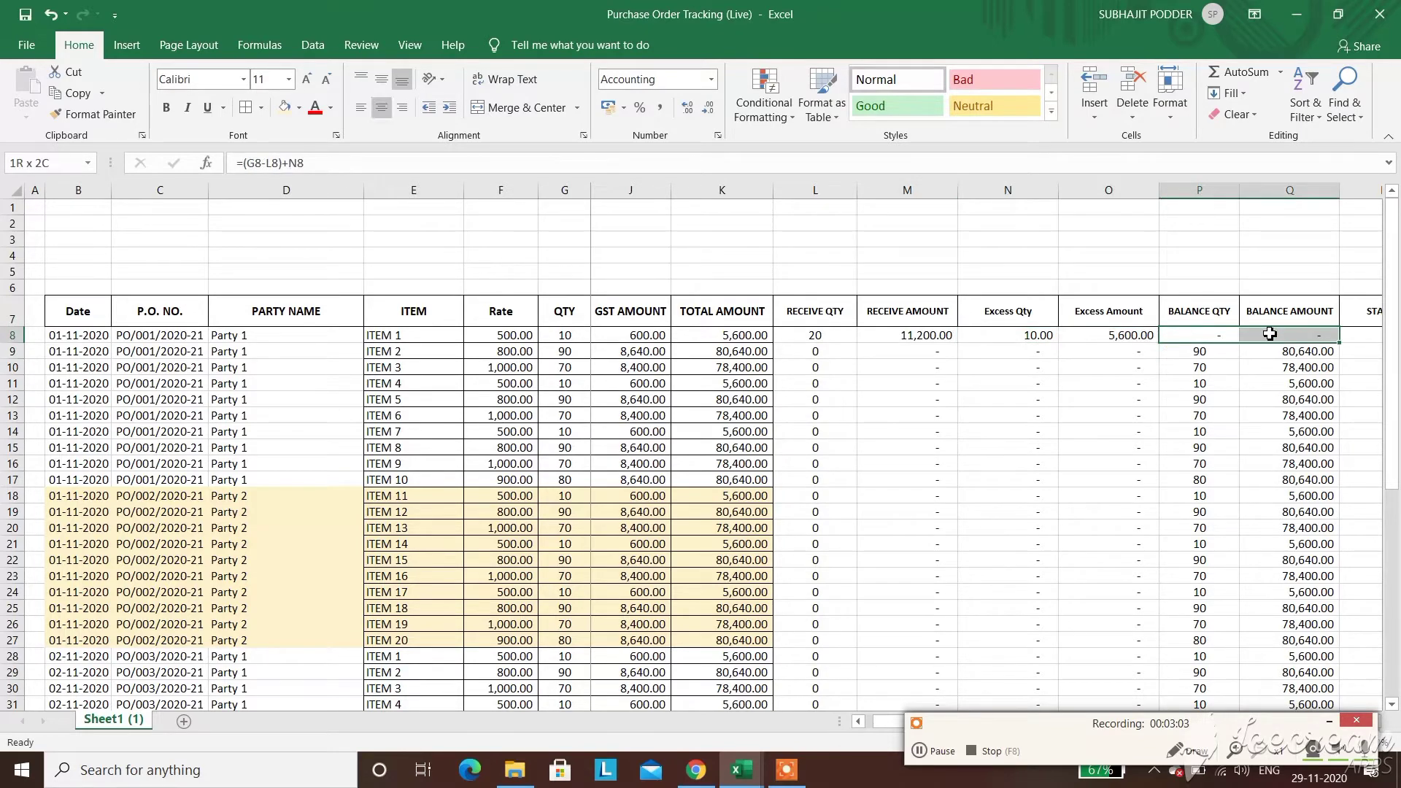
left_click_drag(1341, 343, 1312, 652)
left_click_drag(1392, 299, 1386, 228)
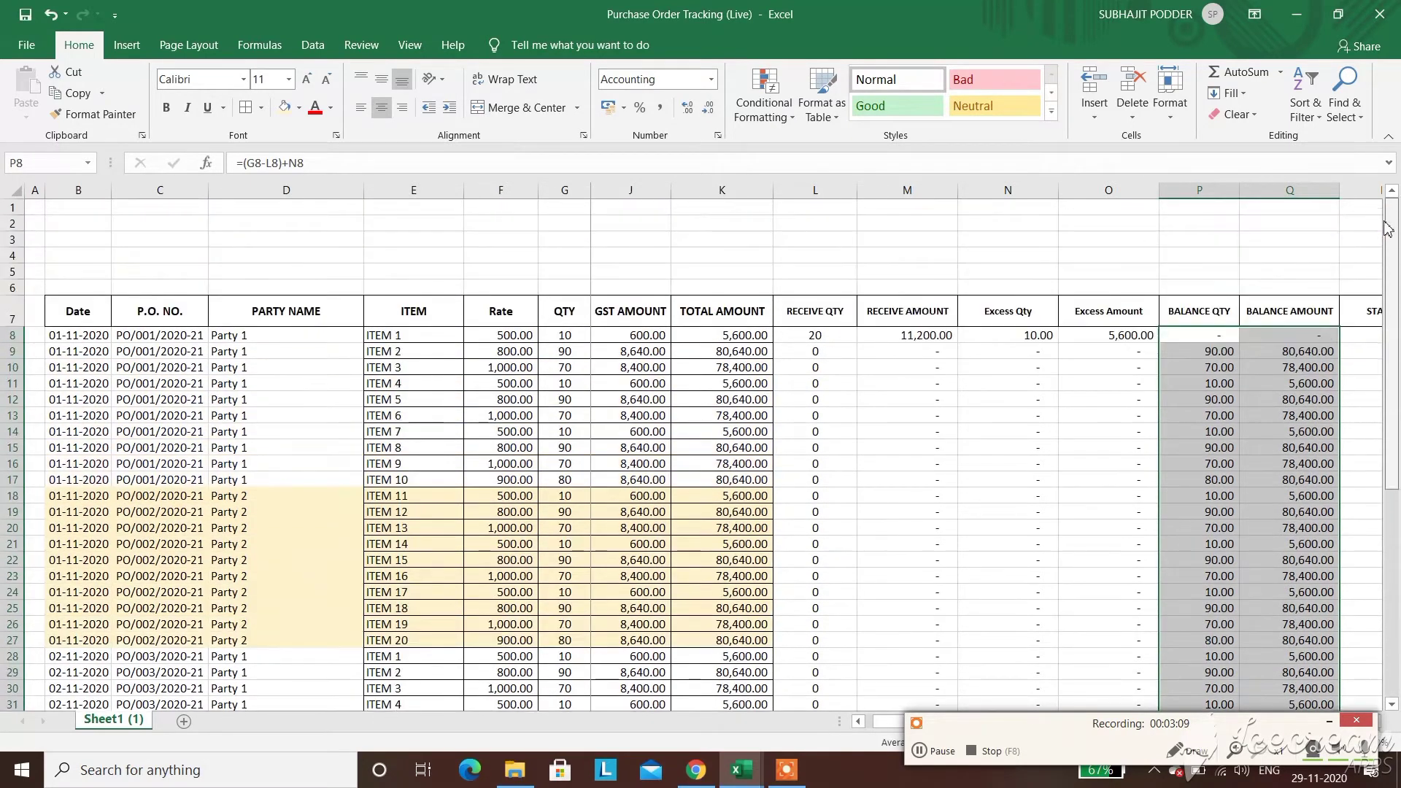
Review row 8 across the order details, received, excess and balance columns up to the 01-11-2020 receipt
left_click(1216, 335)
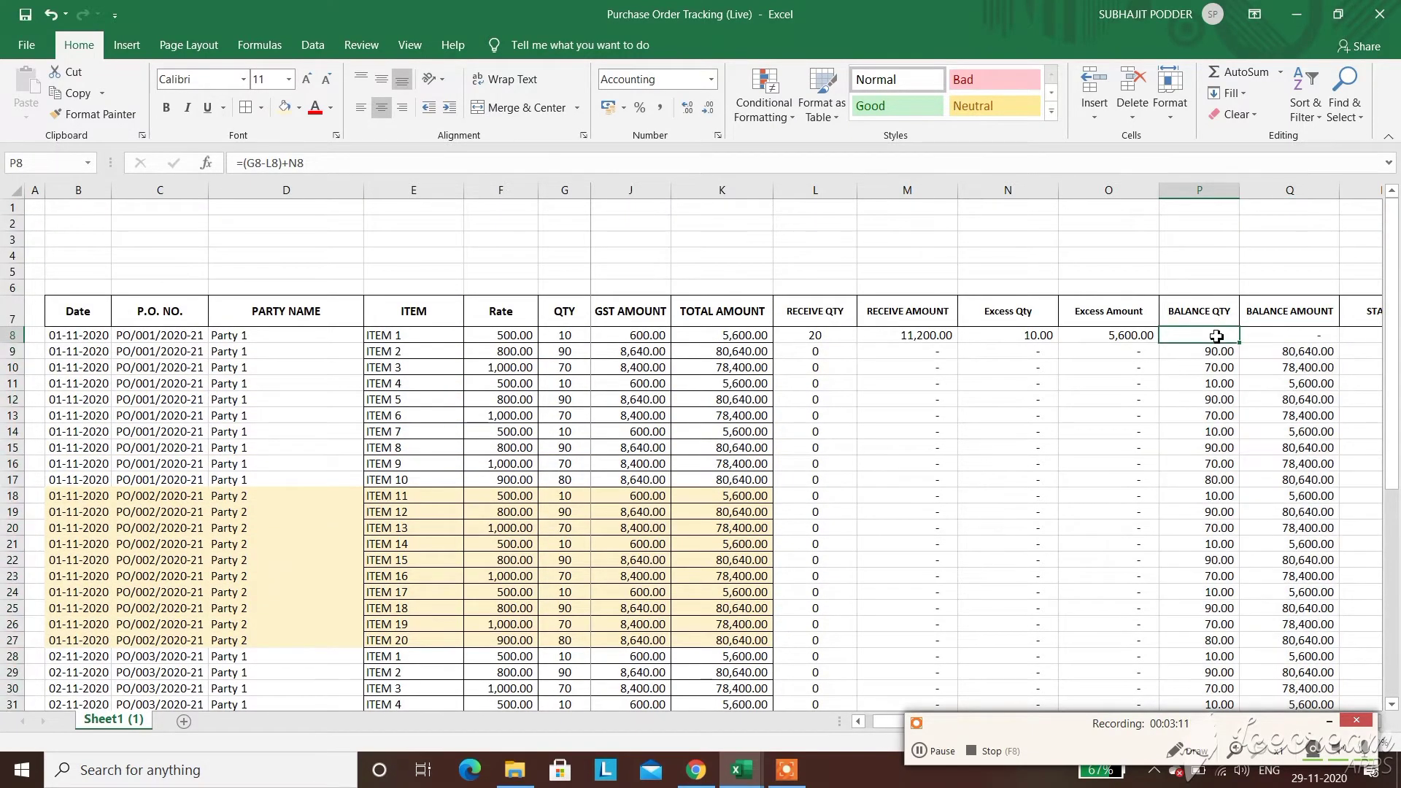
key("Right")
key("Right")
key("Left")
key("Left")
key("Left")
key("Left")
key("Left")
key("Left")
key("Left")
key("Left")
key("Left")
key("Left")
key("Left")
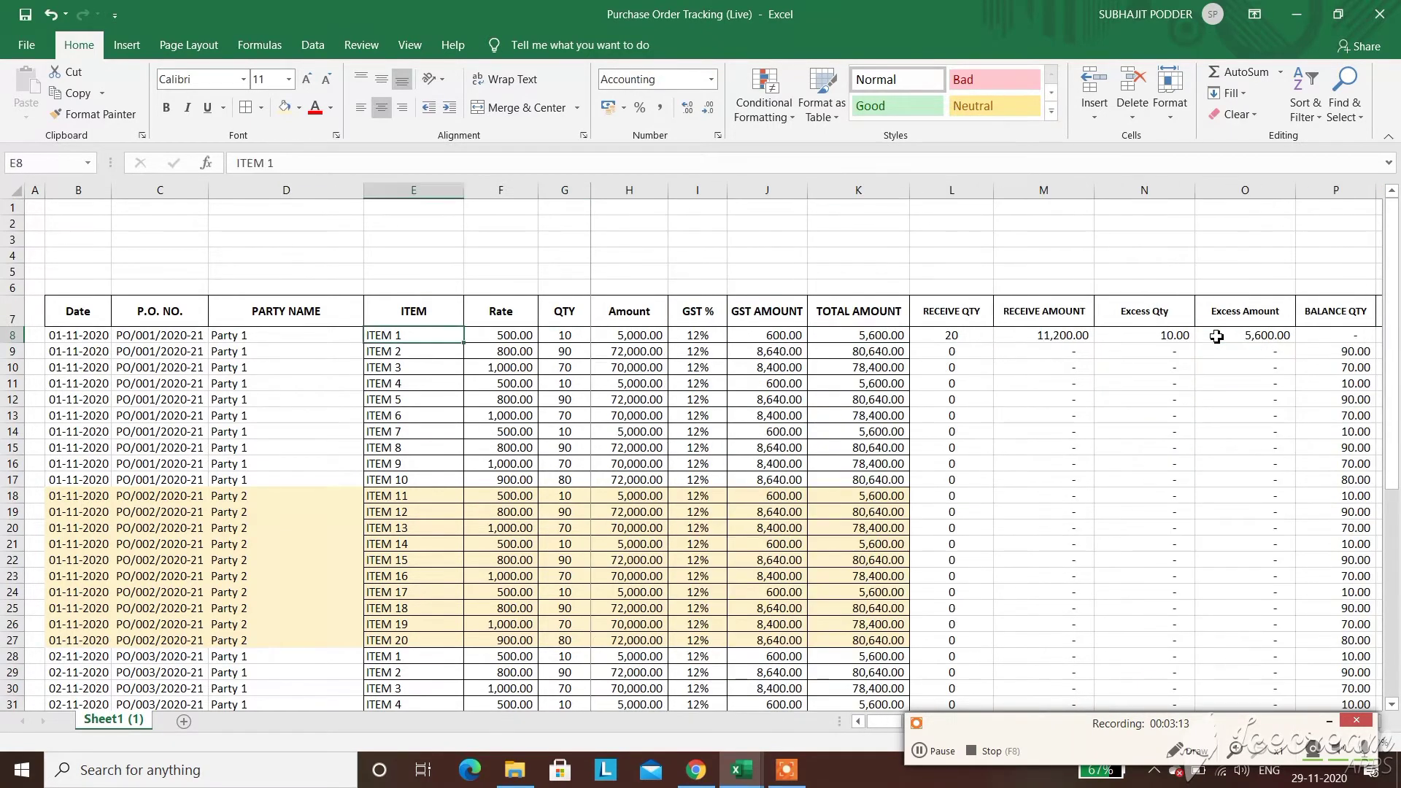
key("Left")
key("Left")
key("Left")
key("Left")
key("Left")
key("Right")
key("Right")
key("Right")
key("Right")
key("Right")
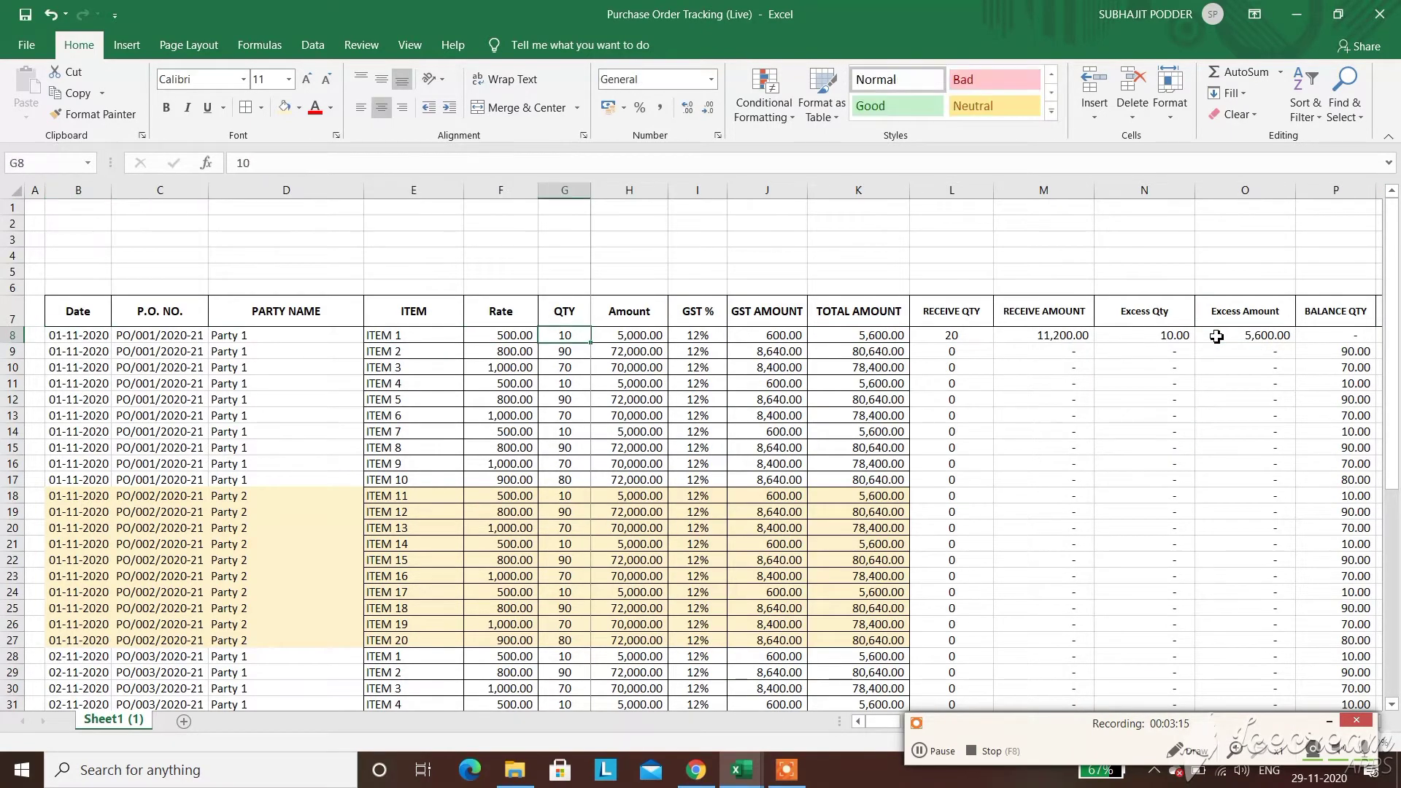
key("Right")
key("Right")
key("Right")
key("Right")
key("Right")
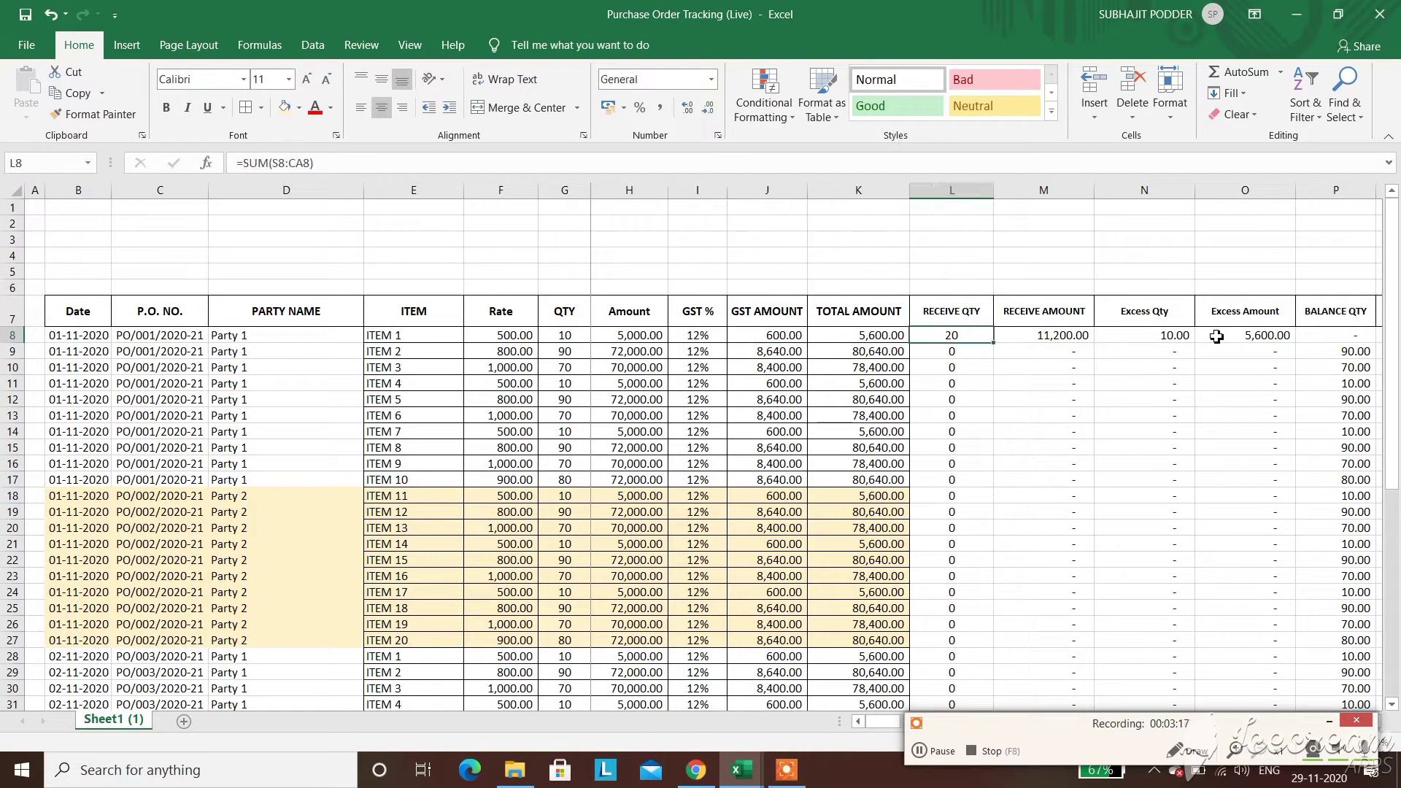
key("Right")
key("Right")
key("Right")
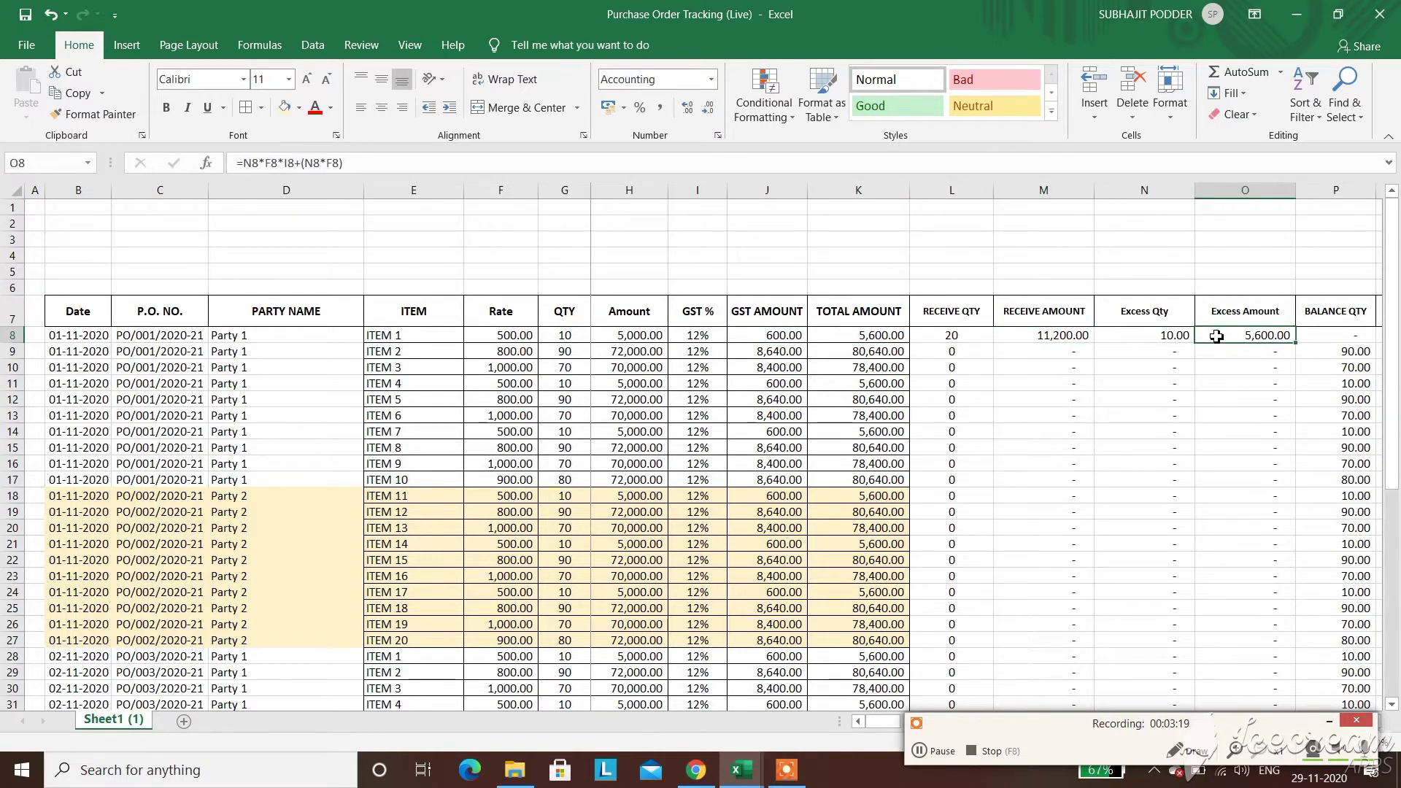
key("Right")
key("Right")
key("Right")
key("Right")
key("Right")
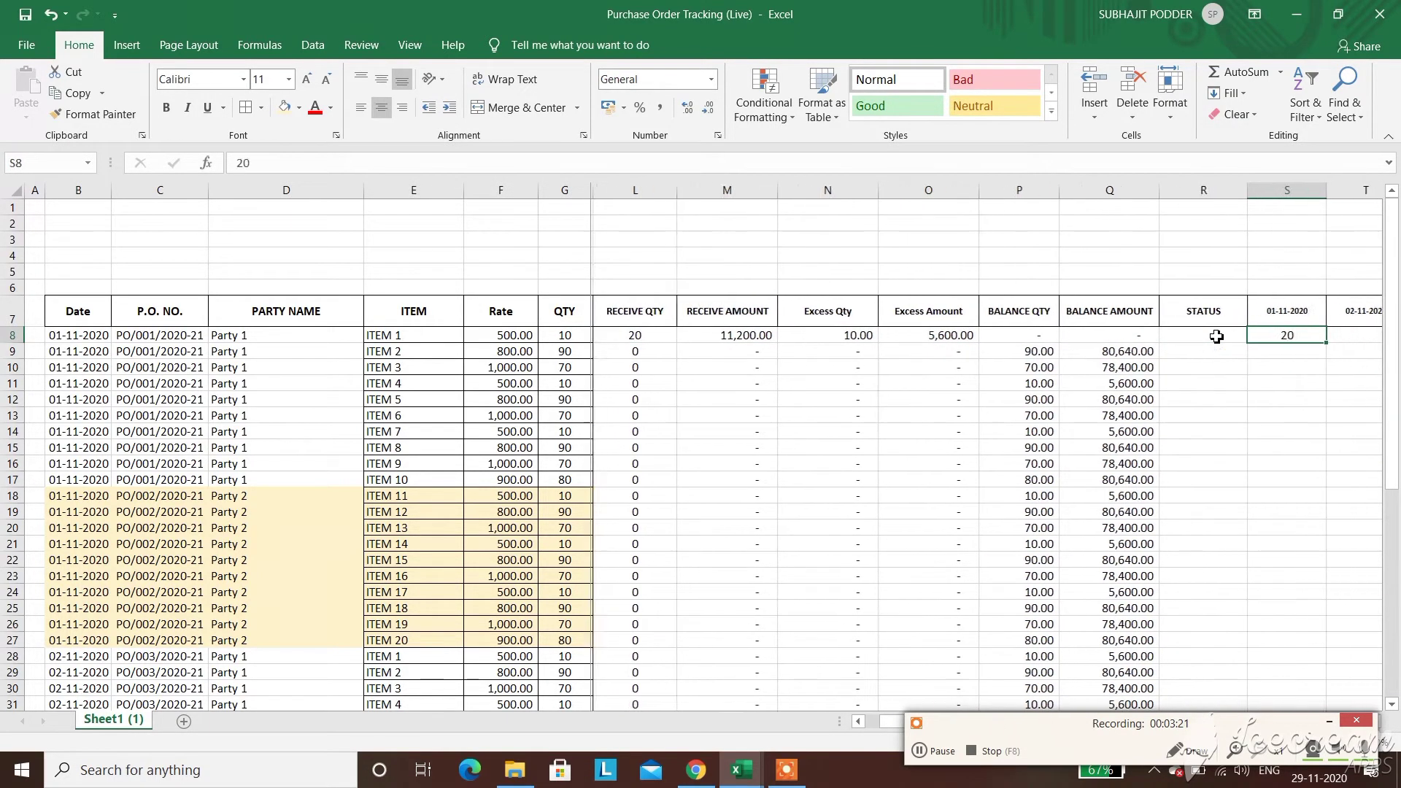
Set the first item's received quantity under 01-11-2020 in S8 to 5
key("Left")
key("Left")
key("Right")
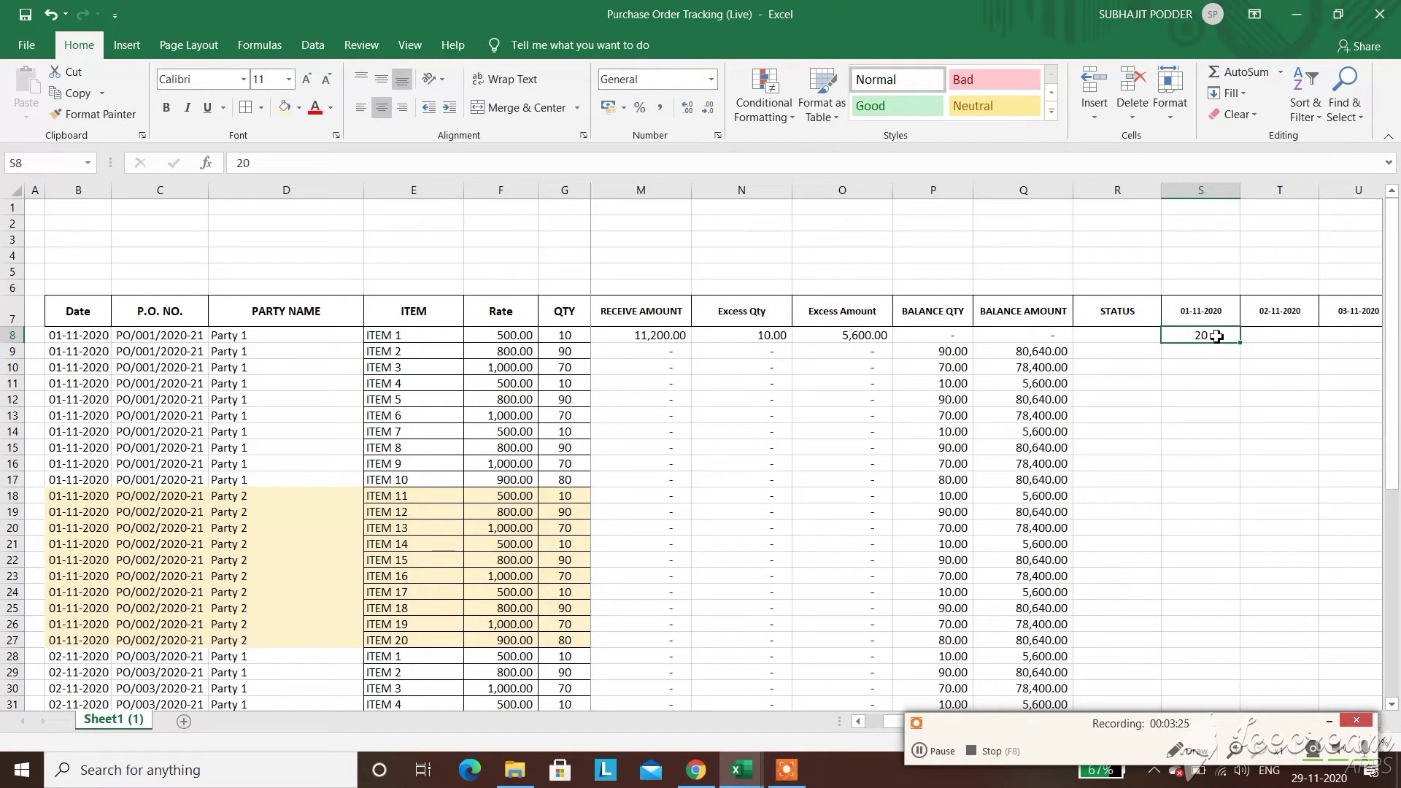
type("5")
key("Return")
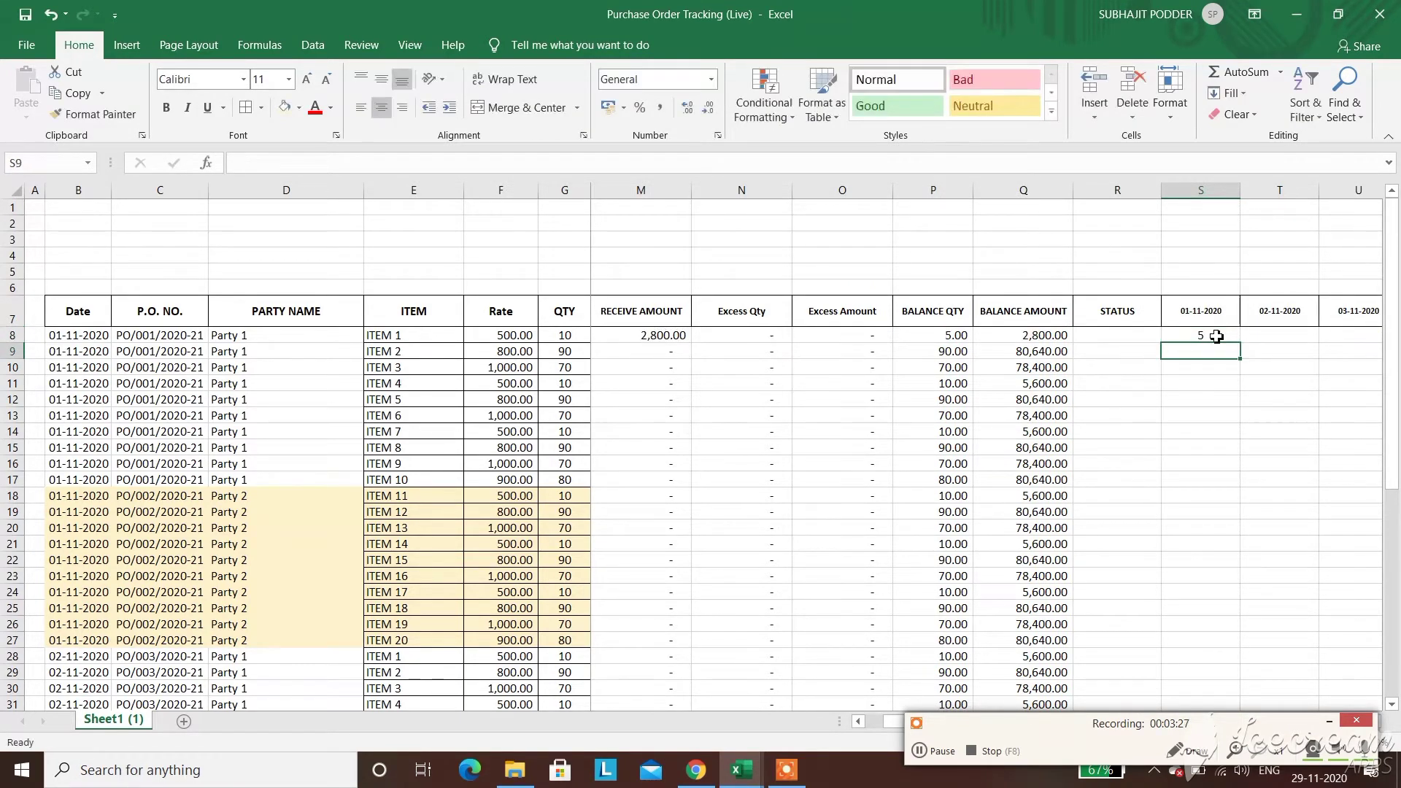
Check the first item's received, excess and balance figures against its ordered quantity for the partial receipt
key("Left")
key("Left")
key("Left")
key("Left")
key("Left")
key("Left")
key("Left")
key("Left")
key("Left")
key("Left")
key("Left")
key("Left")
key("Left")
key("Left")
key("Left")
key("Left")
key("Left")
key("Left")
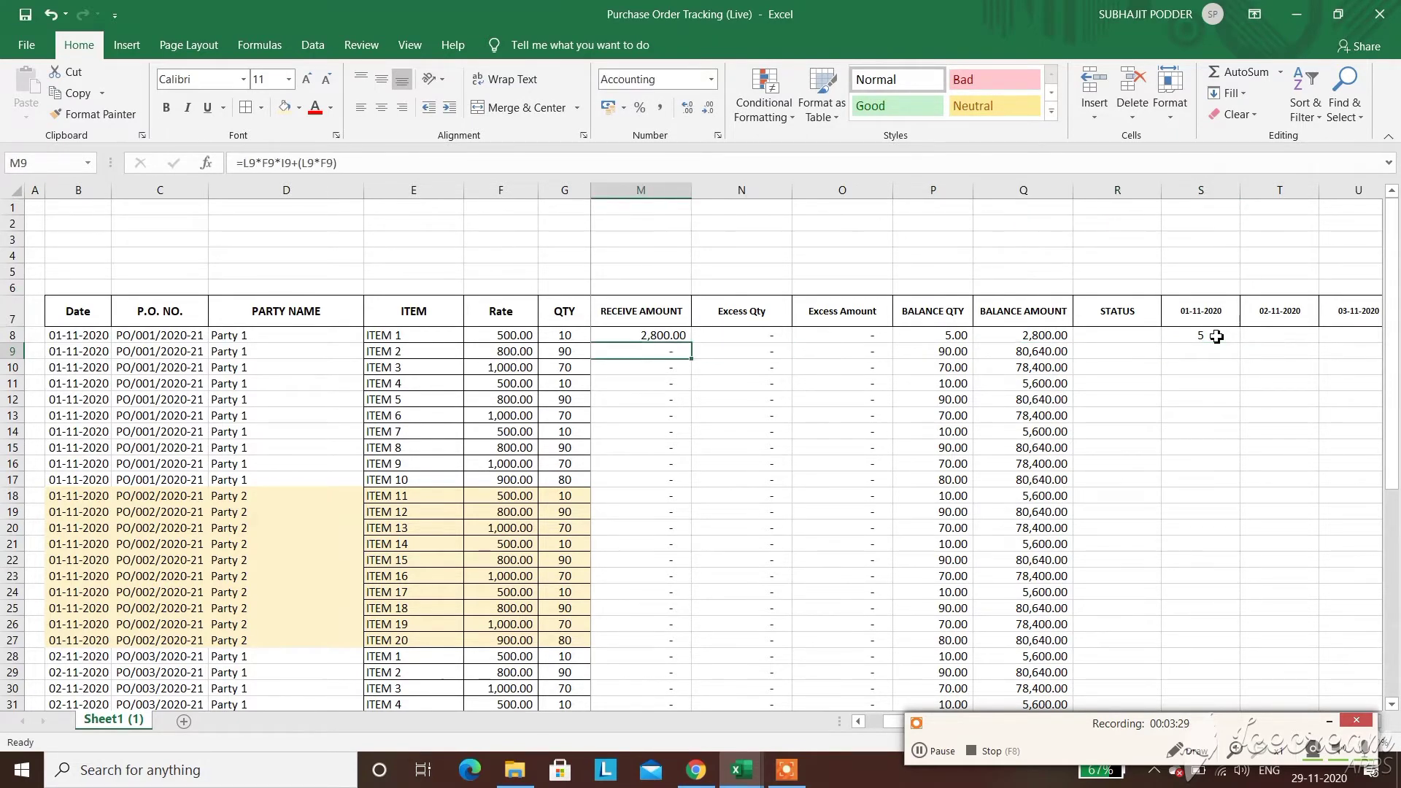
key("Right")
key("Right")
key("Right")
key("Right")
key("Right")
key("Right")
key("Right")
key("Up")
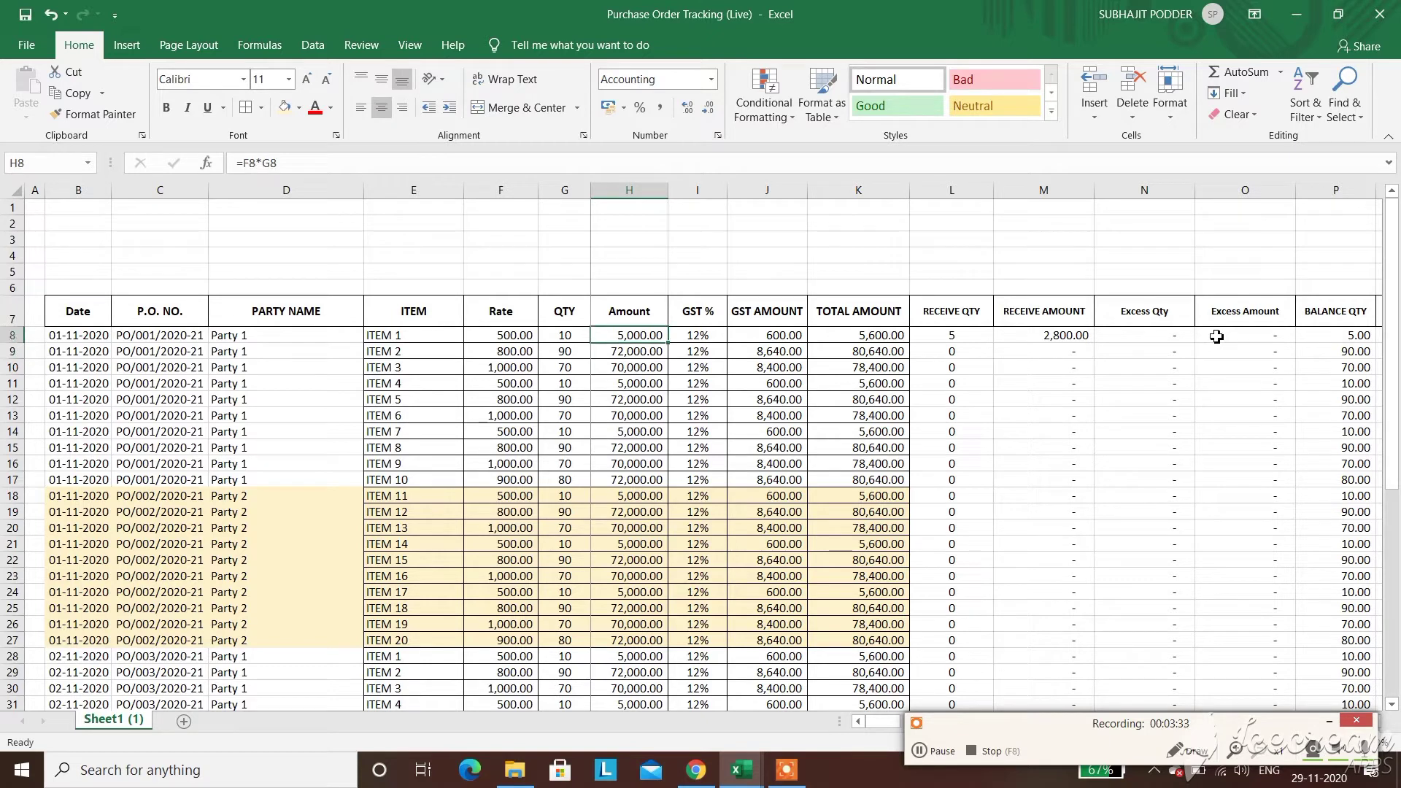
key("Left")
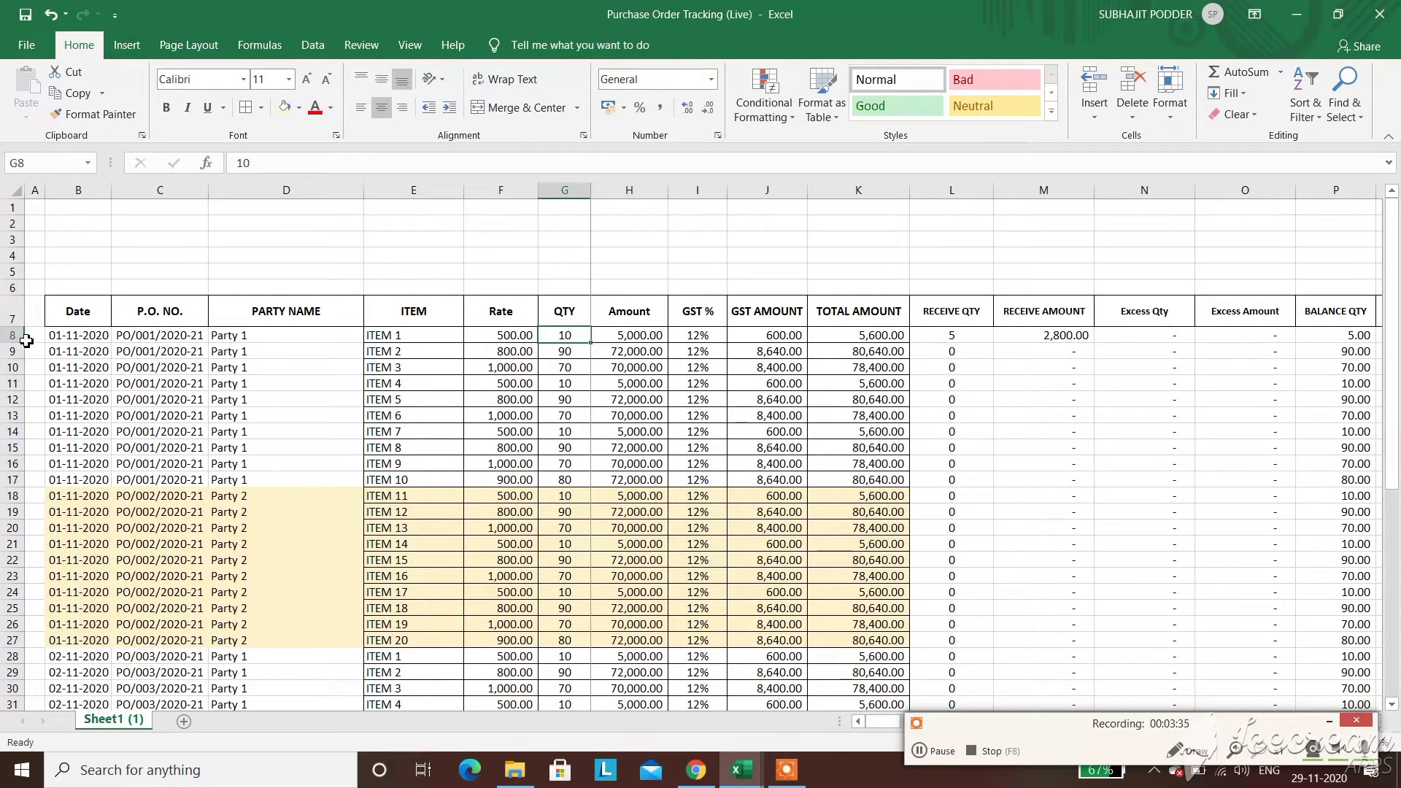
Highlight the whole of row 8 with the light gold fill colour
left_click(14, 335)
left_click(284, 110)
left_click(533, 403)
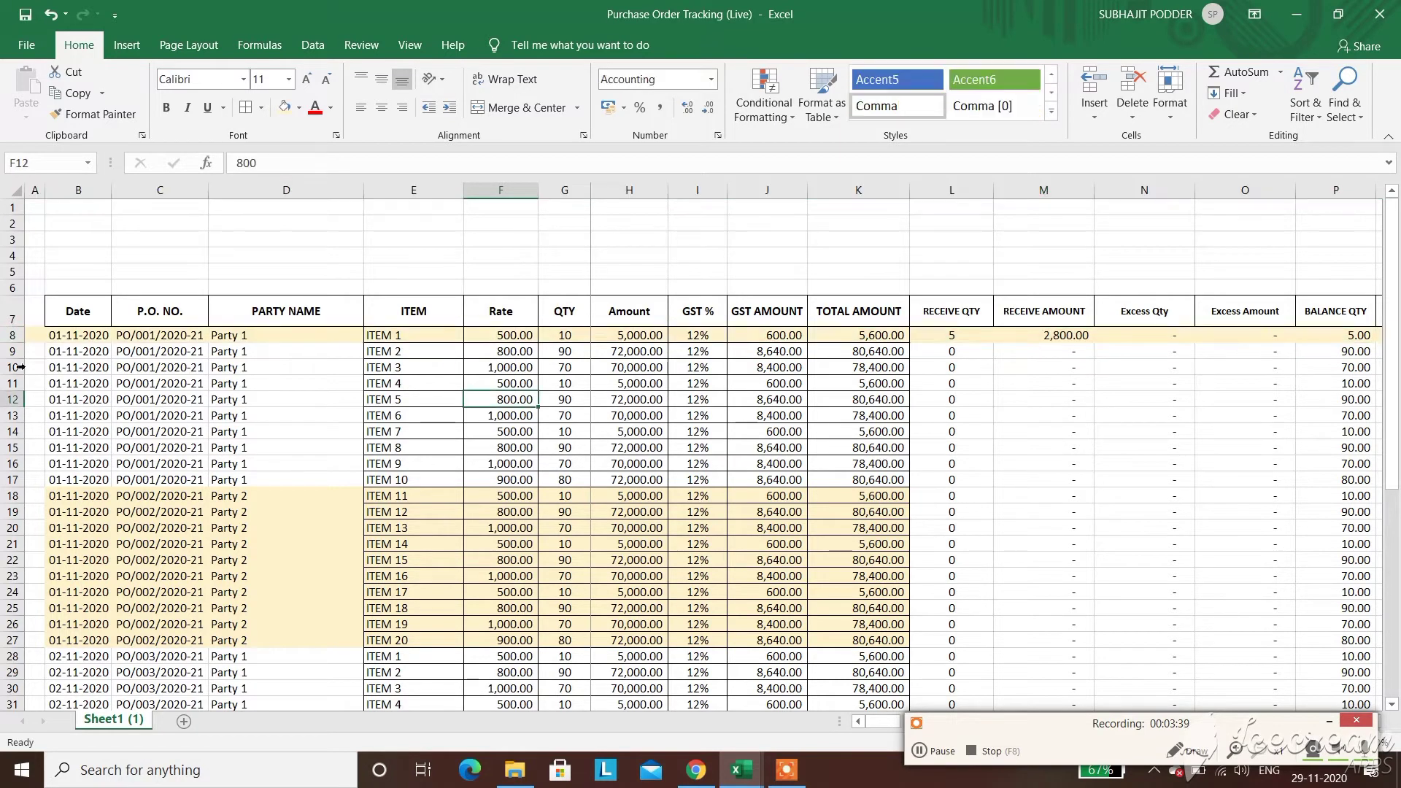
Fill the whole of row 8 with standard yellow to make the first item's row stand out
left_click(13, 335)
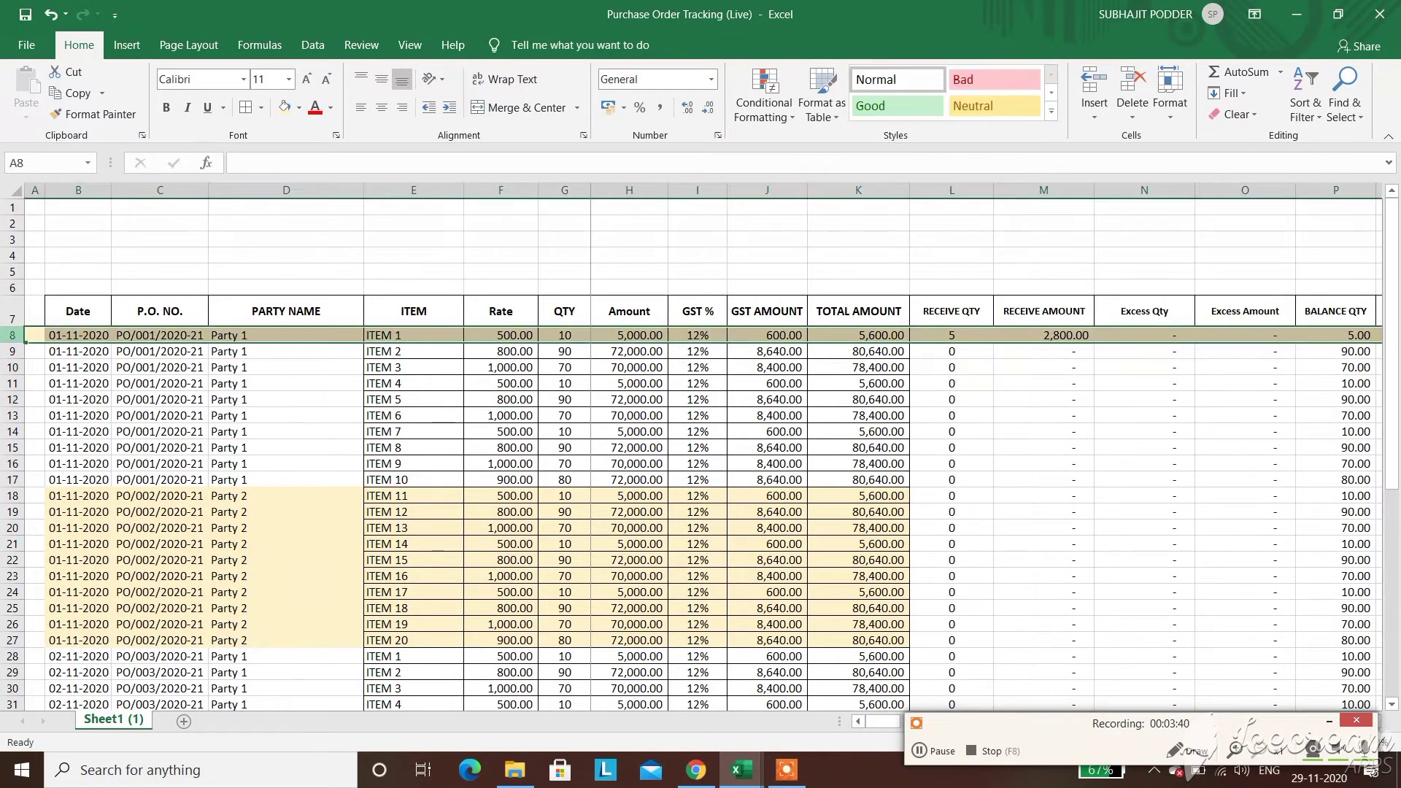
left_click(300, 110)
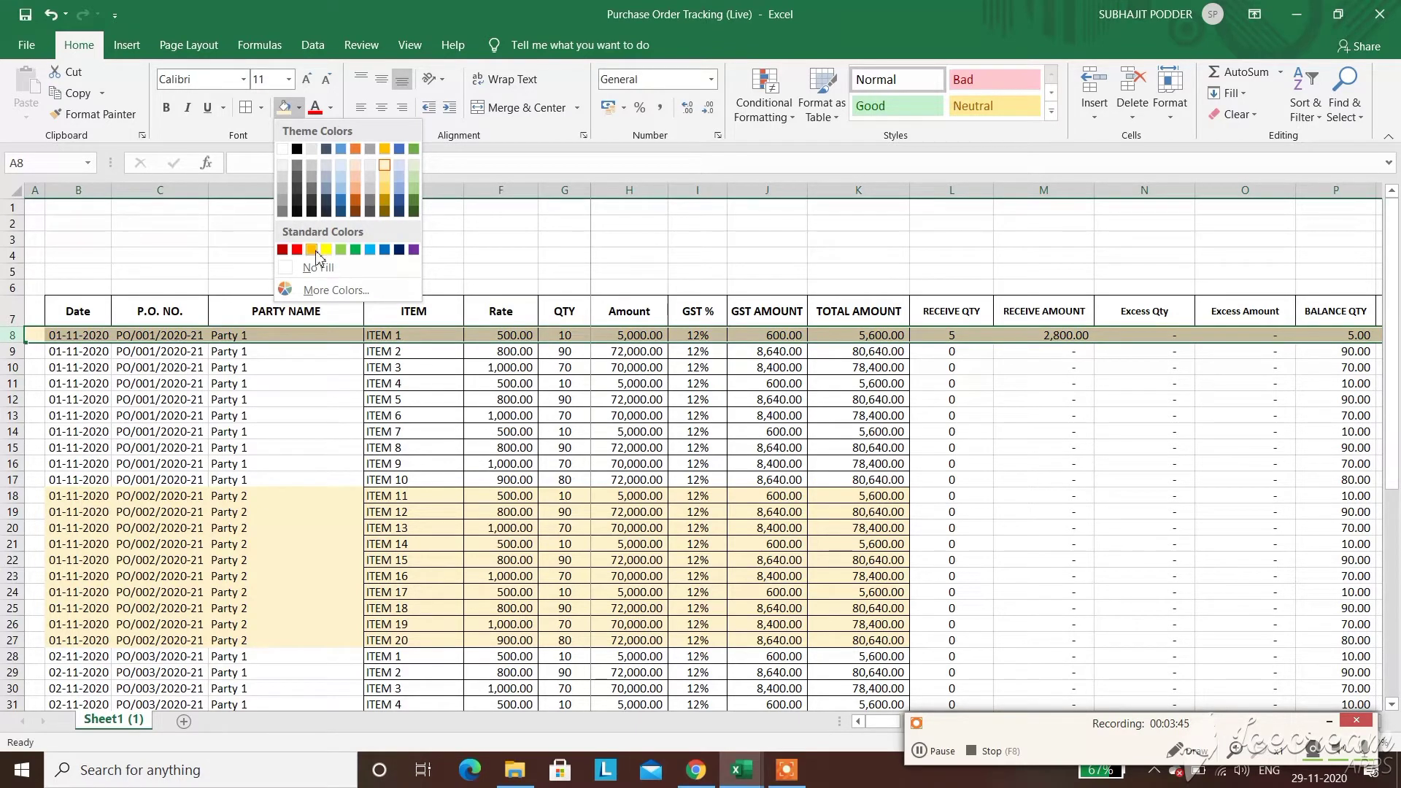
left_click(326, 249)
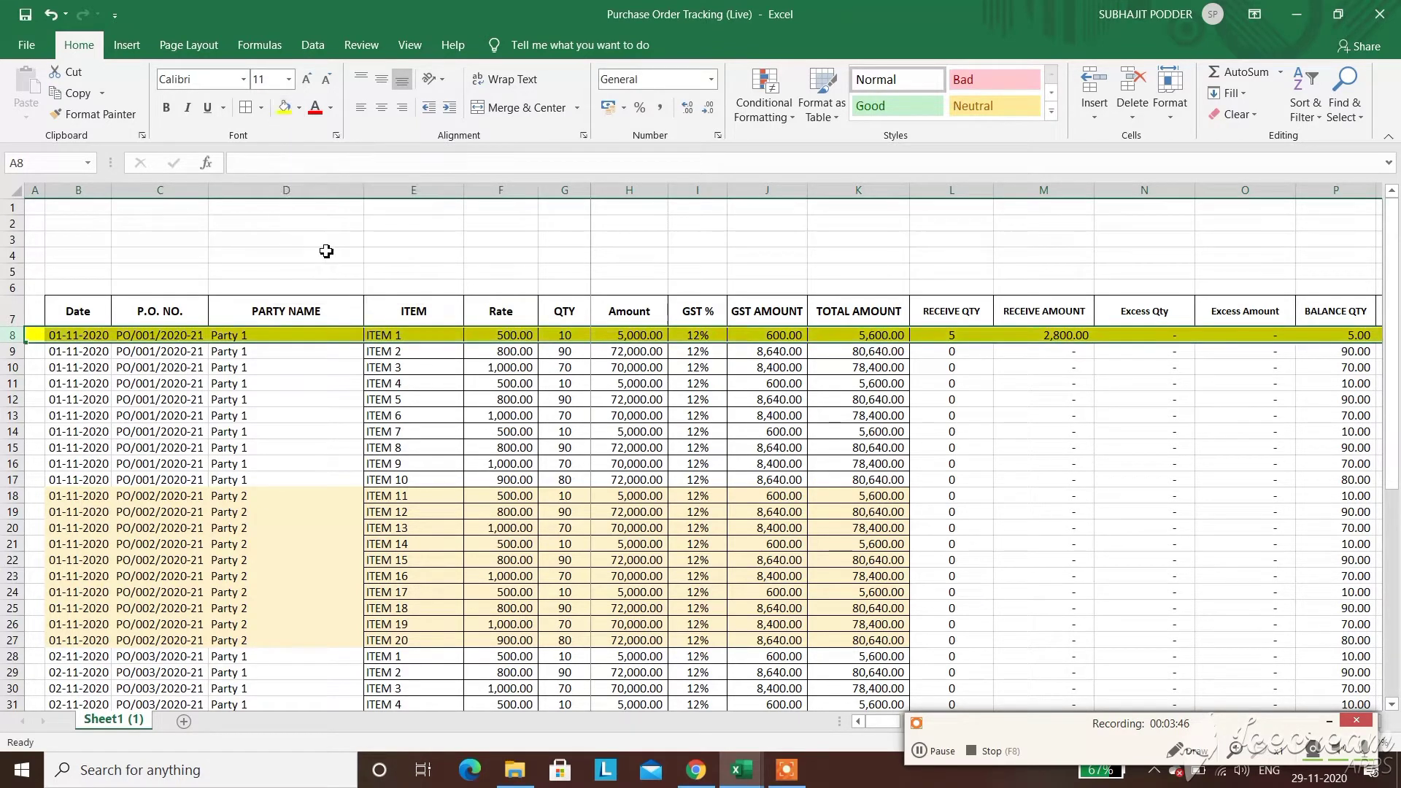
left_click(445, 390)
Examine the yellow row's quantities and amounts from the order columns to the 01-11-2020 receipt and back to Receive Qty
key("Right")
key("Right")
key("Right")
key("Right")
key("Right")
key("Right")
key("Right")
key("Right")
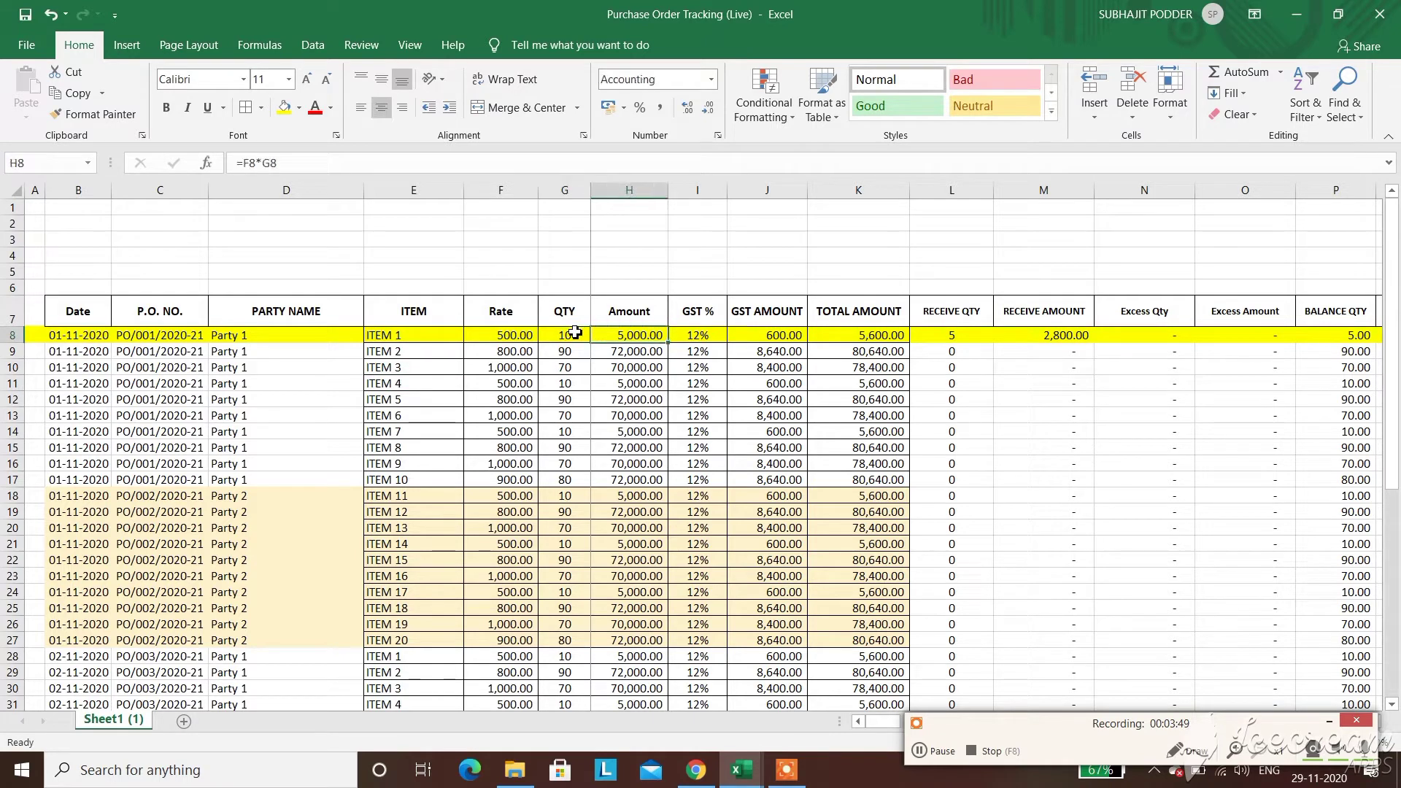
key("Right")
key("Right")
key("Right")
key("Right")
key("Right")
key("Right")
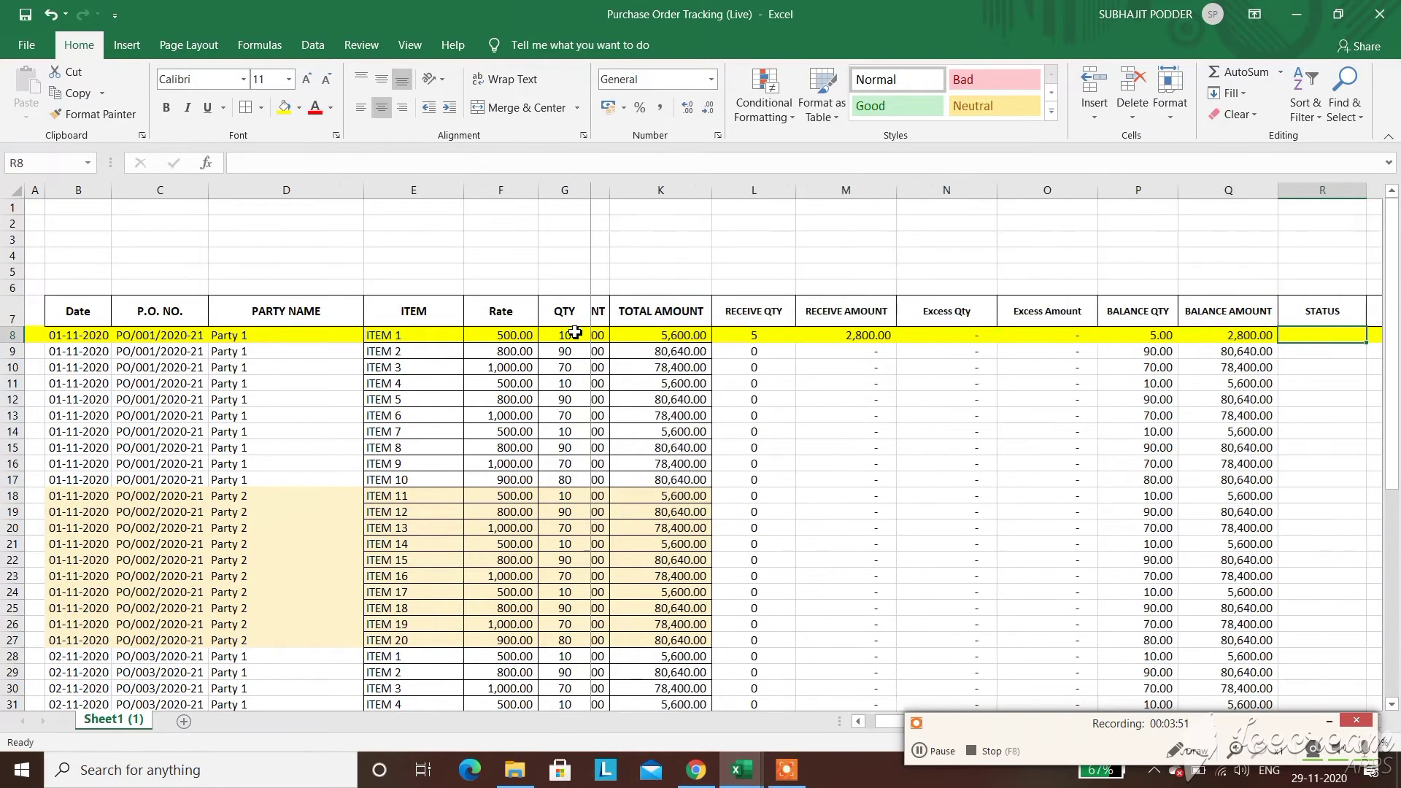
key("Left")
key("Left")
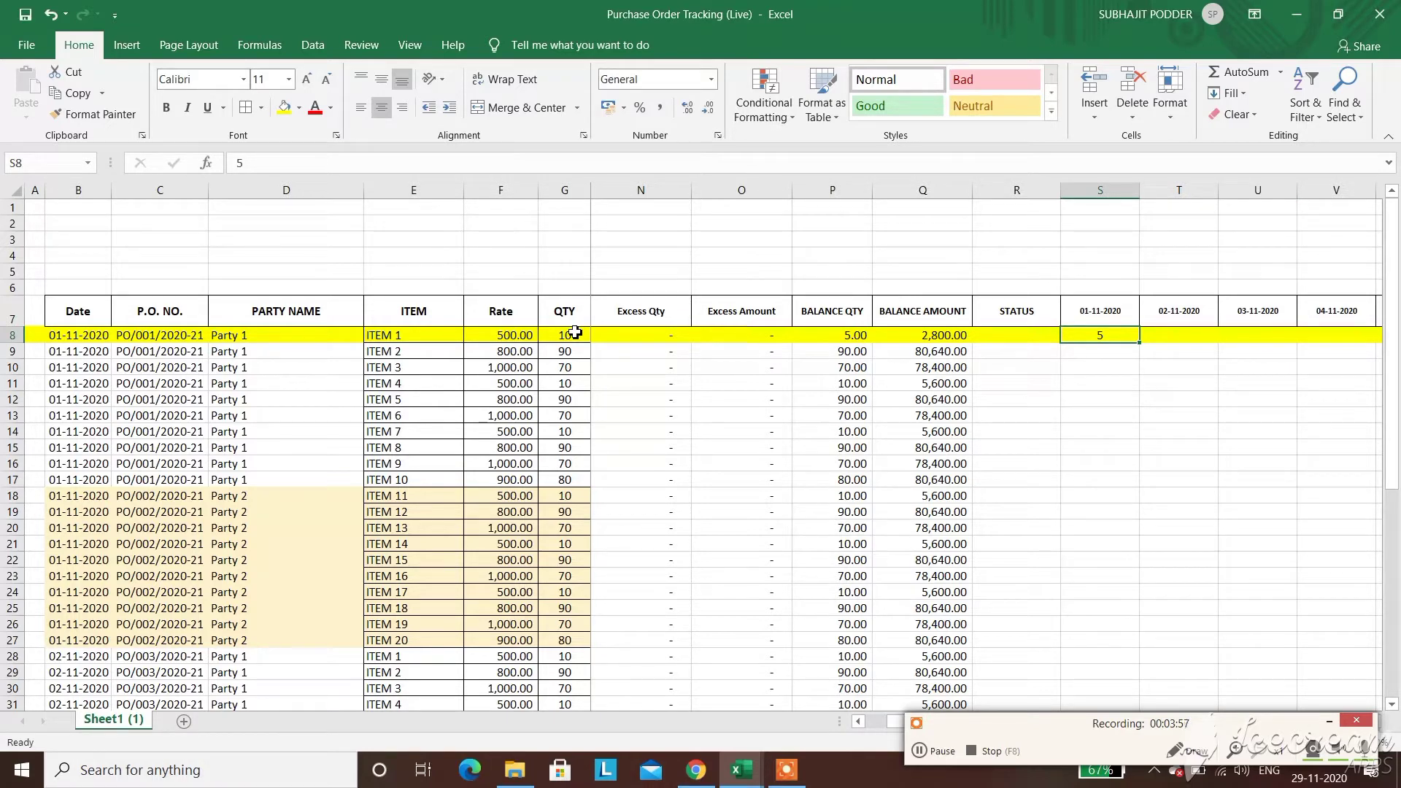
key("Left")
key("Left")
key("Left")
key("Left")
key("Left")
key("Left")
key("Left")
key("Left")
key("Left")
key("Left")
key("Left")
key("Left")
key("Left")
key("Left")
key("Left")
key("Left")
key("Left")
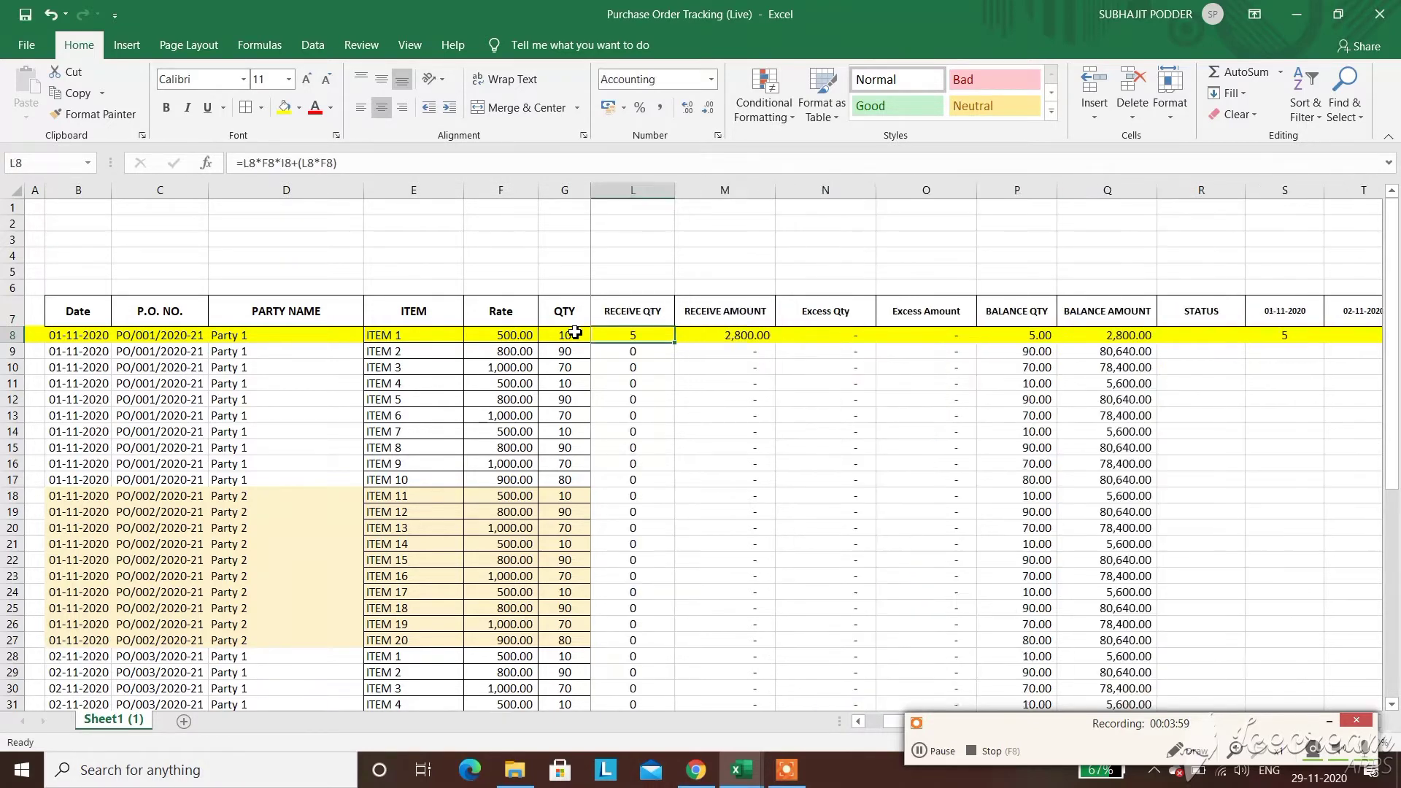
Review row 8 from its order details through the received, excess and balance columns to the 01-11-2020 receipt
key("Right")
key("Right")
key("Right")
key("Right")
key("Right")
key("Right")
key("Right")
key("Right")
key("Right")
key("Right")
key("Right")
key("Right")
key("Right")
key("Right")
key("Right")
key("Right")
key("Right")
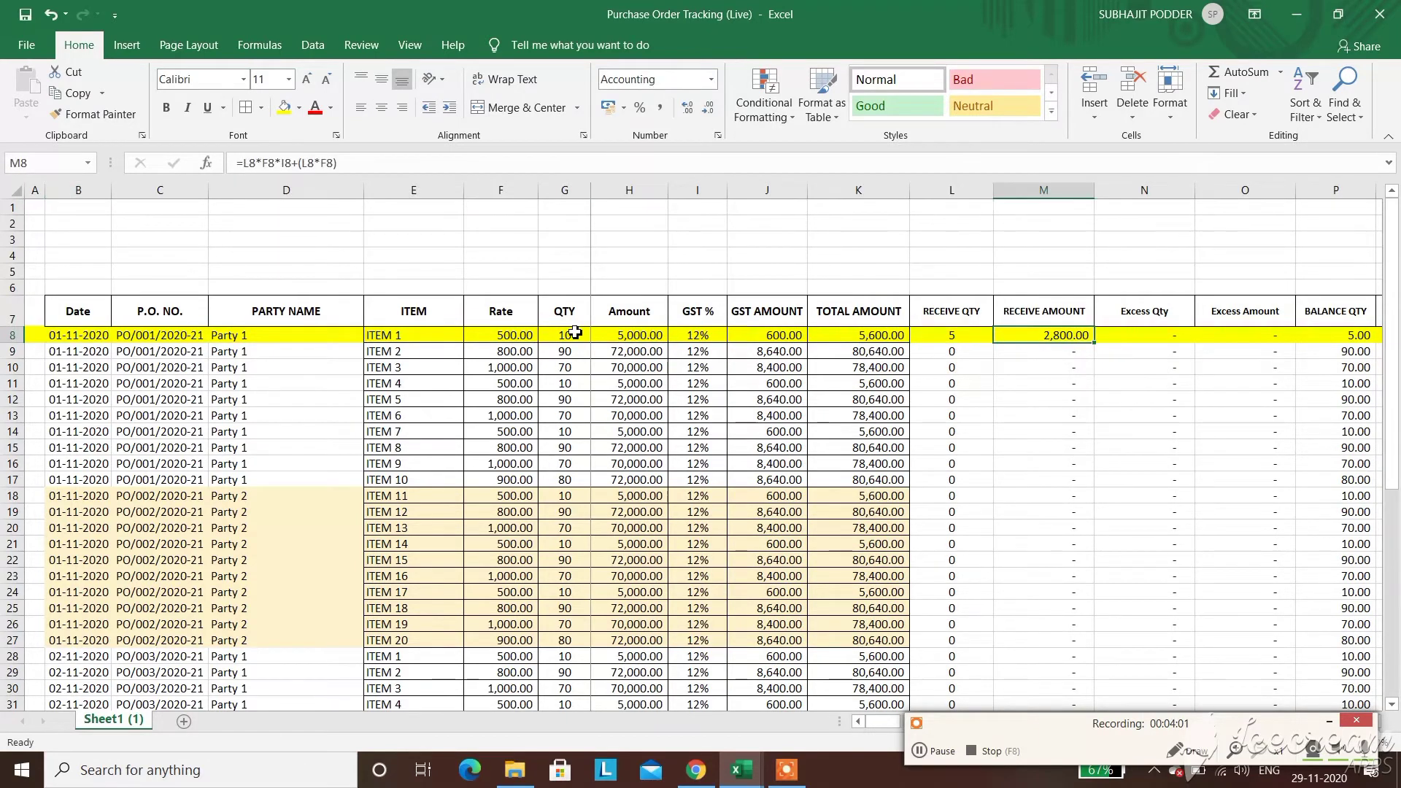
key("Right")
key("Left")
key("Left")
key("Right")
key("Right")
key("Left")
key("Left")
key("Left")
key("Left")
key("Left")
key("Left")
key("Left")
key("Left")
key("Left")
key("Left")
key("Left")
key("Left")
key("Left")
key("Left")
key("Left")
key("Left")
key("Left")
key("Left")
key("Right")
key("Right")
key("Right")
key("Right")
key("Right")
key("Right")
key("Right")
key("Right")
key("Right")
key("Right")
key("Right")
key("Right")
key("Right")
key("Right")
key("Right")
key("Right")
key("Right")
key("Left")
key("Right")
key("Right")
key("Left")
key("Left")
Enter 20 as the first item's received quantity for 01-11-2020 to test an excess receipt
key("Right")
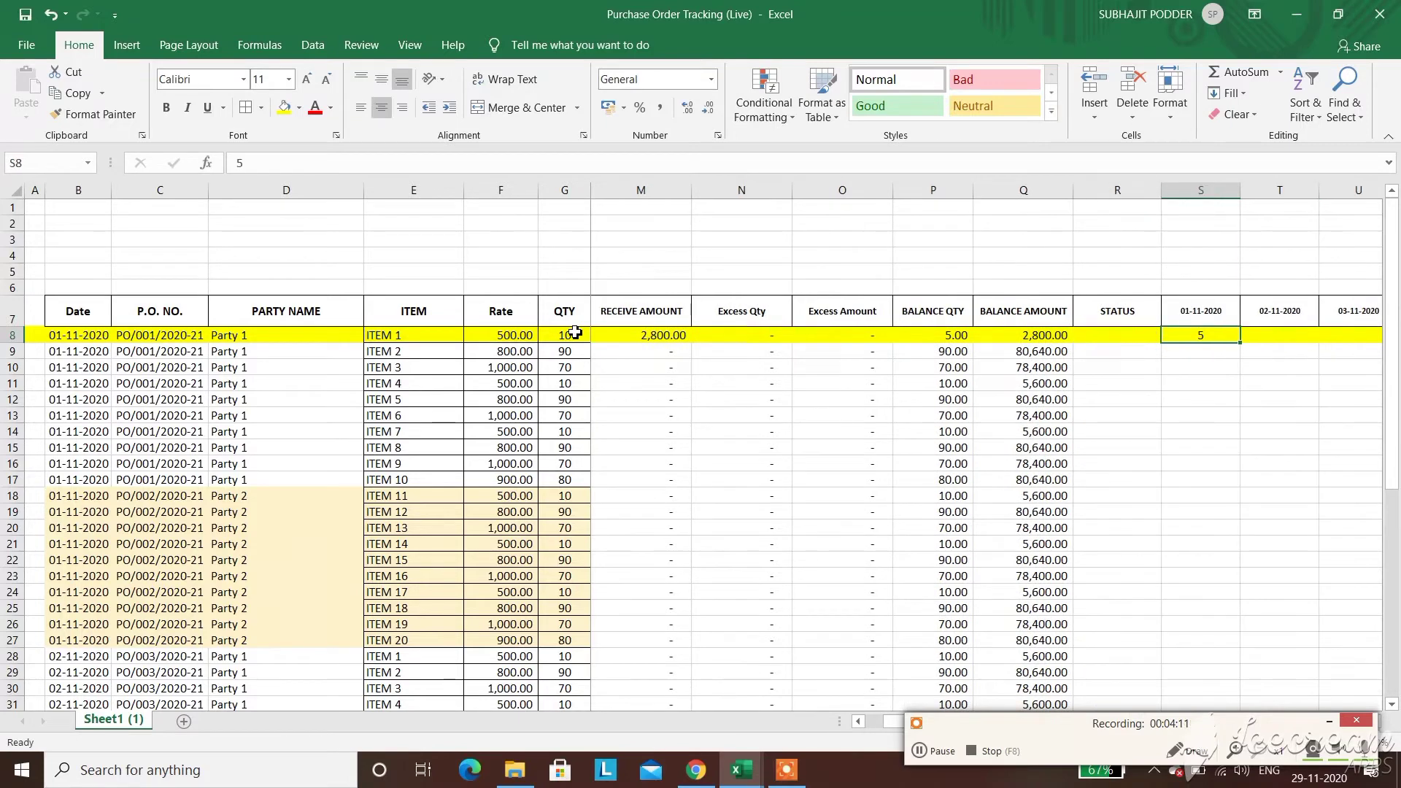
type("20")
key("Return")
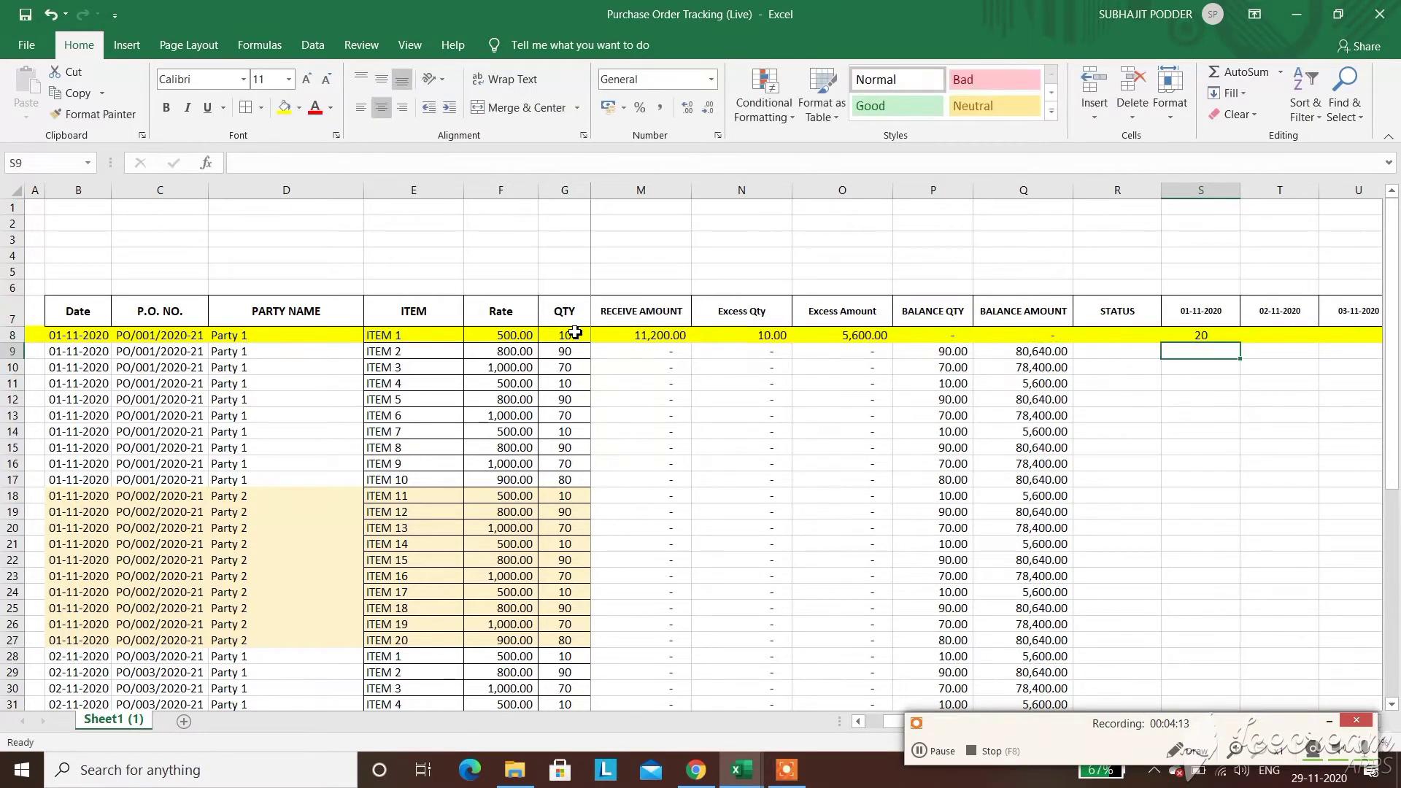
Compare the first item's ordered quantity and total amount with its received, excess and balance figures for the excess receipt
key("Up")
key("Left")
key("Left")
key("Left")
key("Left")
key("Left")
key("Left")
key("Left")
key("Left")
key("Left")
key("Left")
key("Left")
key("Left")
key("Left")
key("Left")
key("Left")
key("Left")
key("Left")
key("Left")
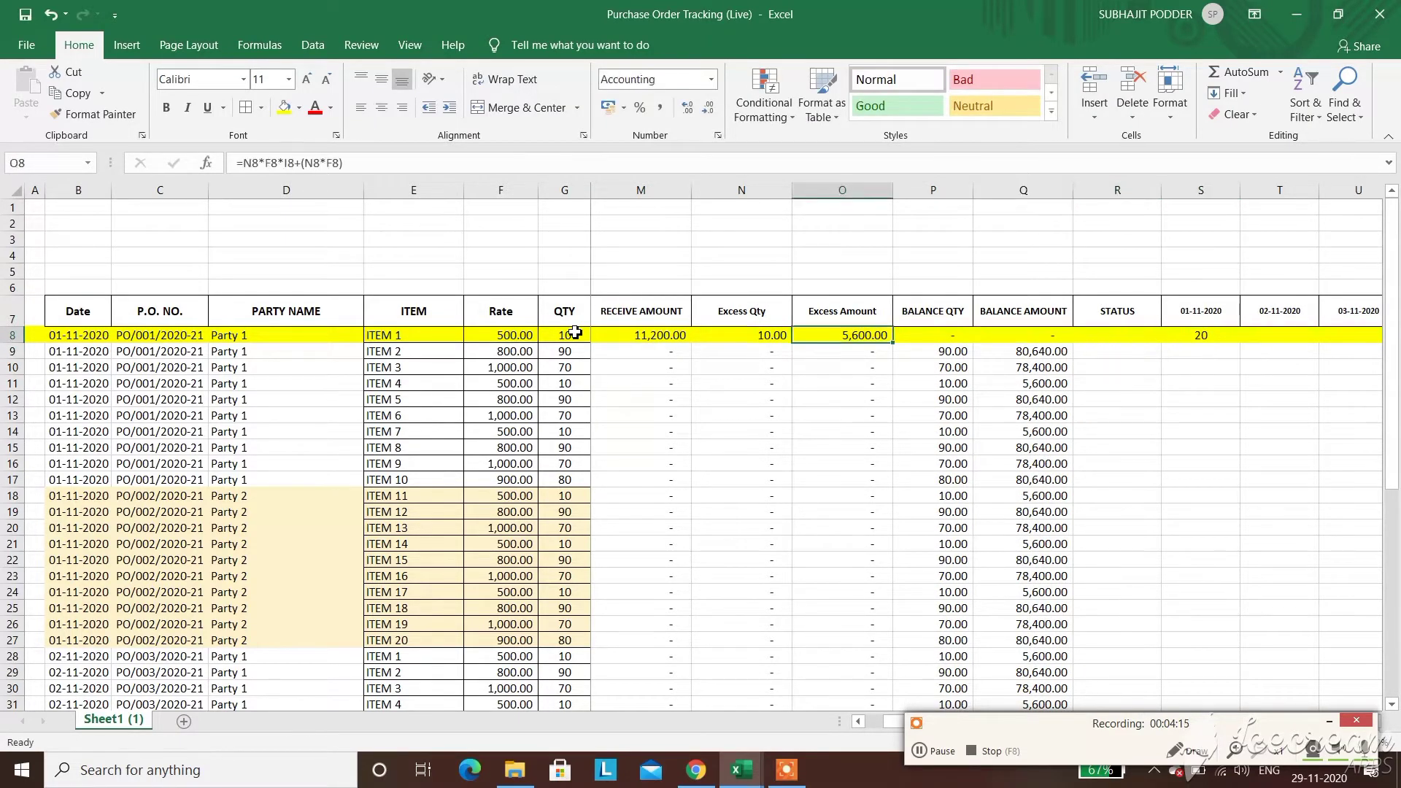
key("Right")
key("Right")
key("Right")
key("Right")
key("Right")
key("Right")
key("Right")
key("Right")
key("Right")
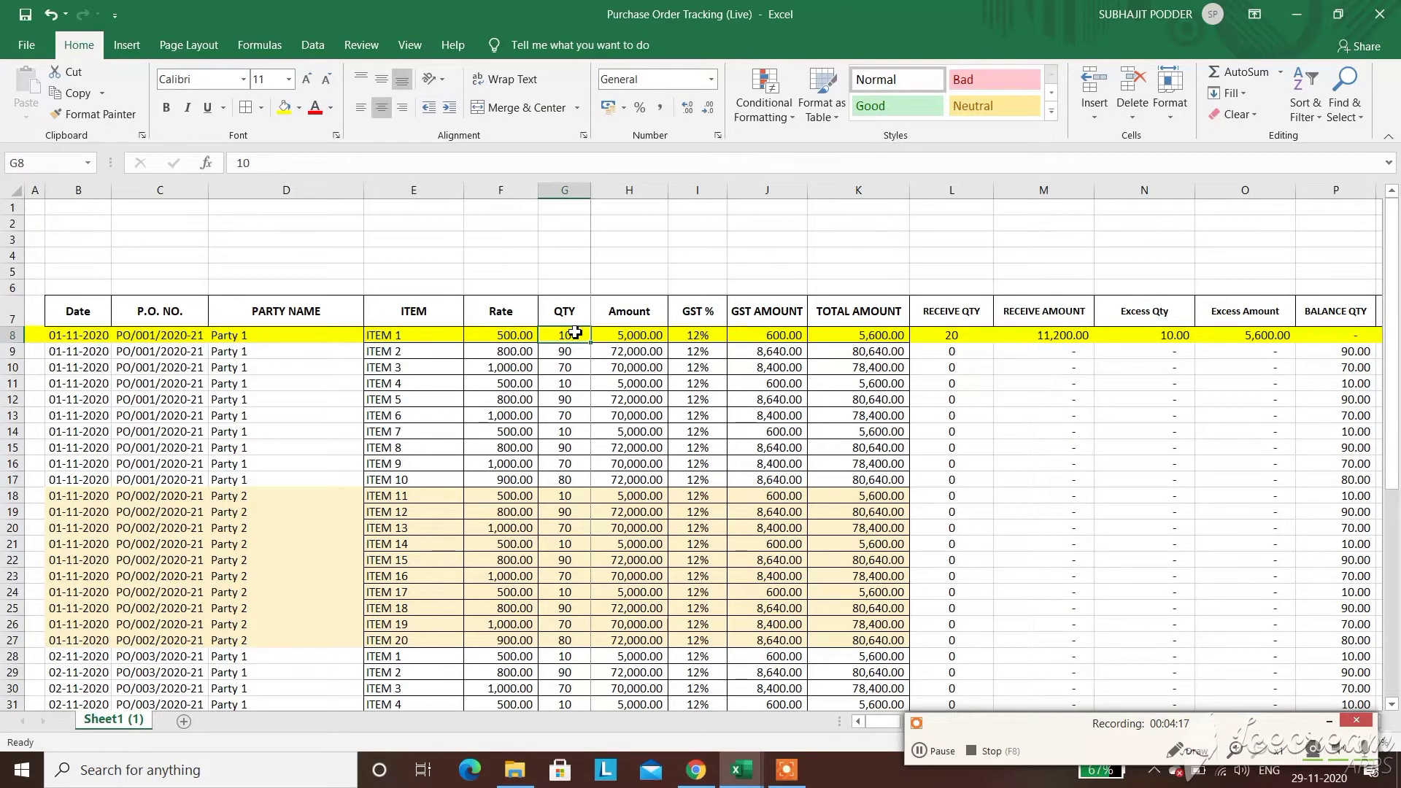
key("Left")
key("Left")
key("Left")
key("Left")
key("Left")
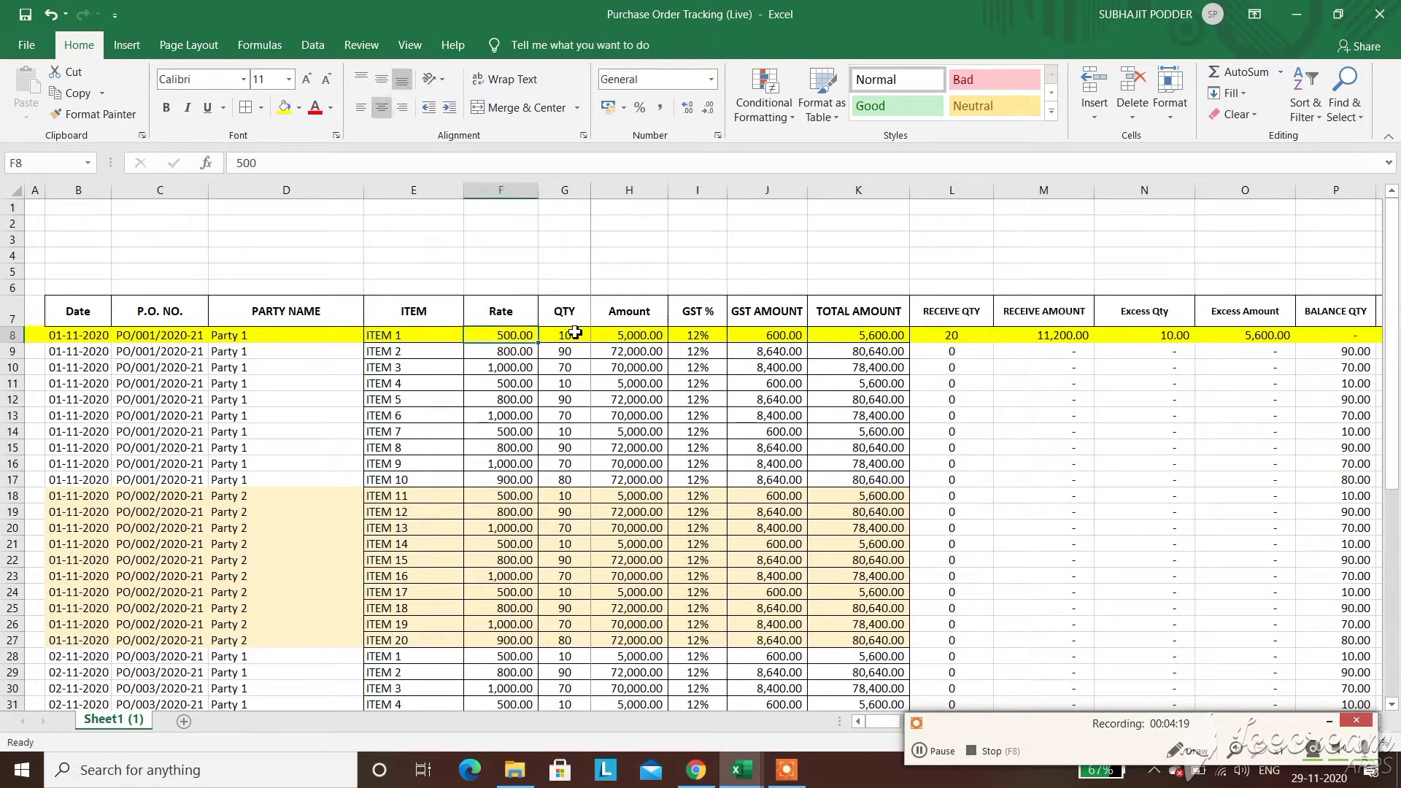
key("Left")
key("Left")
key("Left")
key("Right")
key("Right")
key("Right")
key("Right")
key("Right")
key("Right")
key("Right")
key("Right")
key("Right")
key("Right")
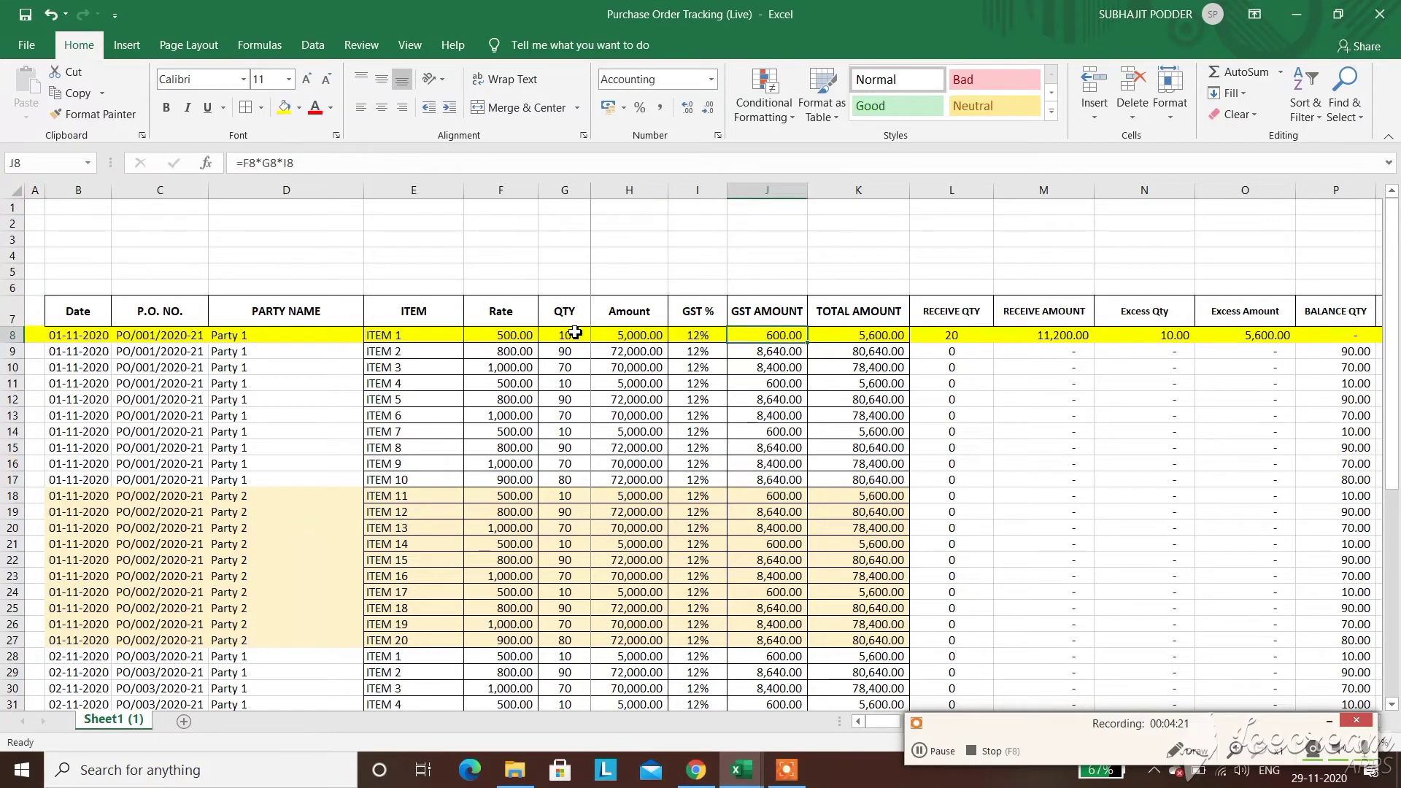
key("Right")
key("Left")
key("Left")
key("Right")
key("Right")
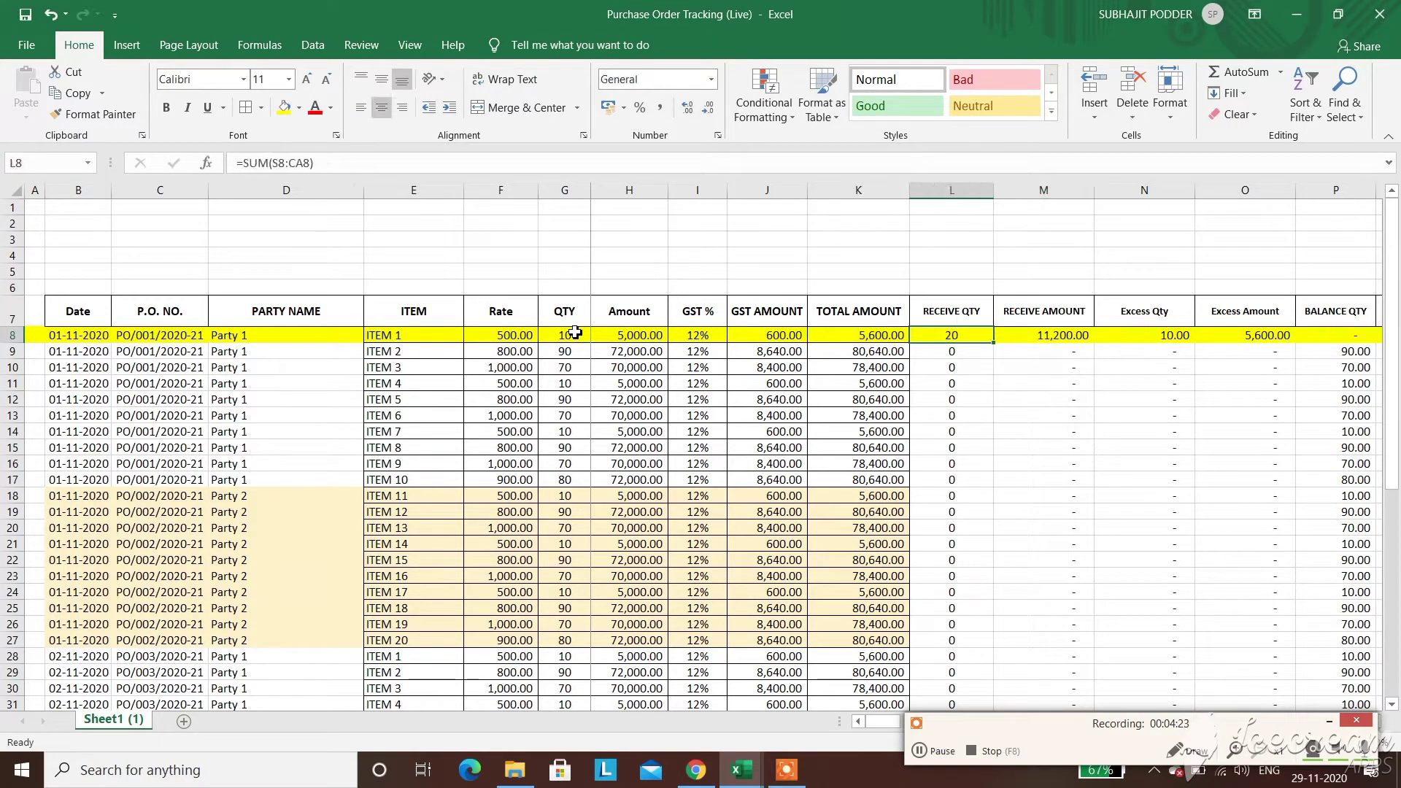
key("Right")
key("Right")
key("Right")
key("Right")
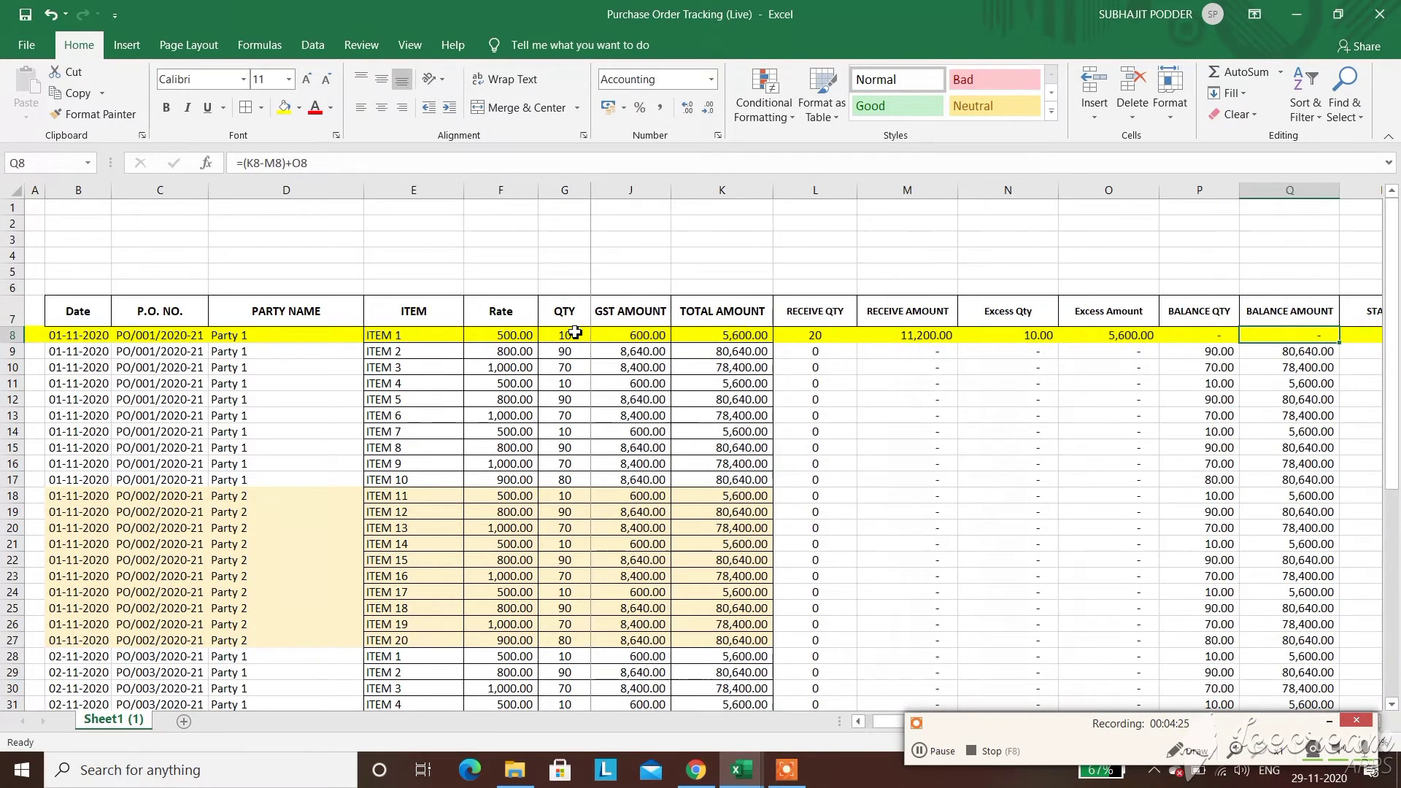
Clear the first item's received quantity for 01-11-2020
key("Right")
key("Right")
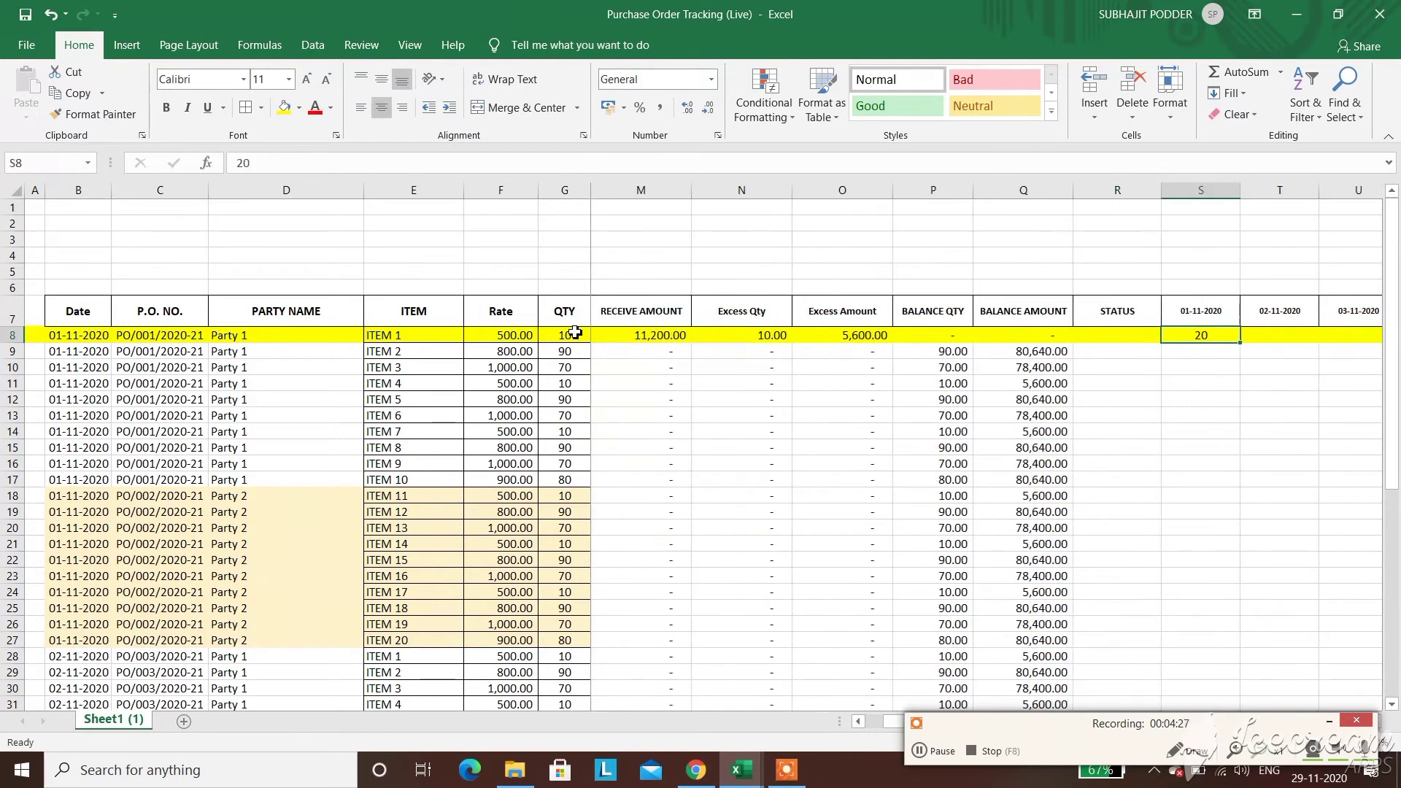
type("0")
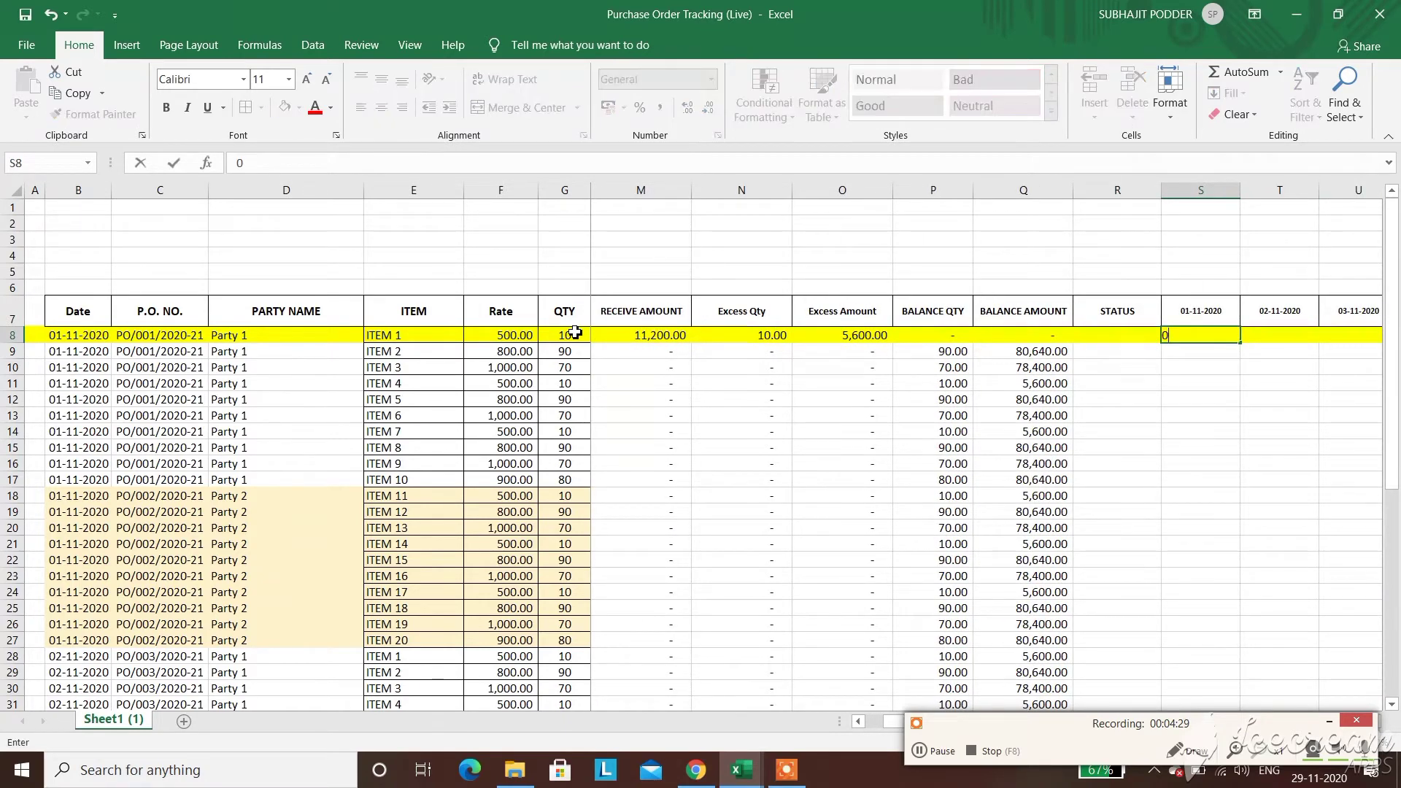
key("Escape")
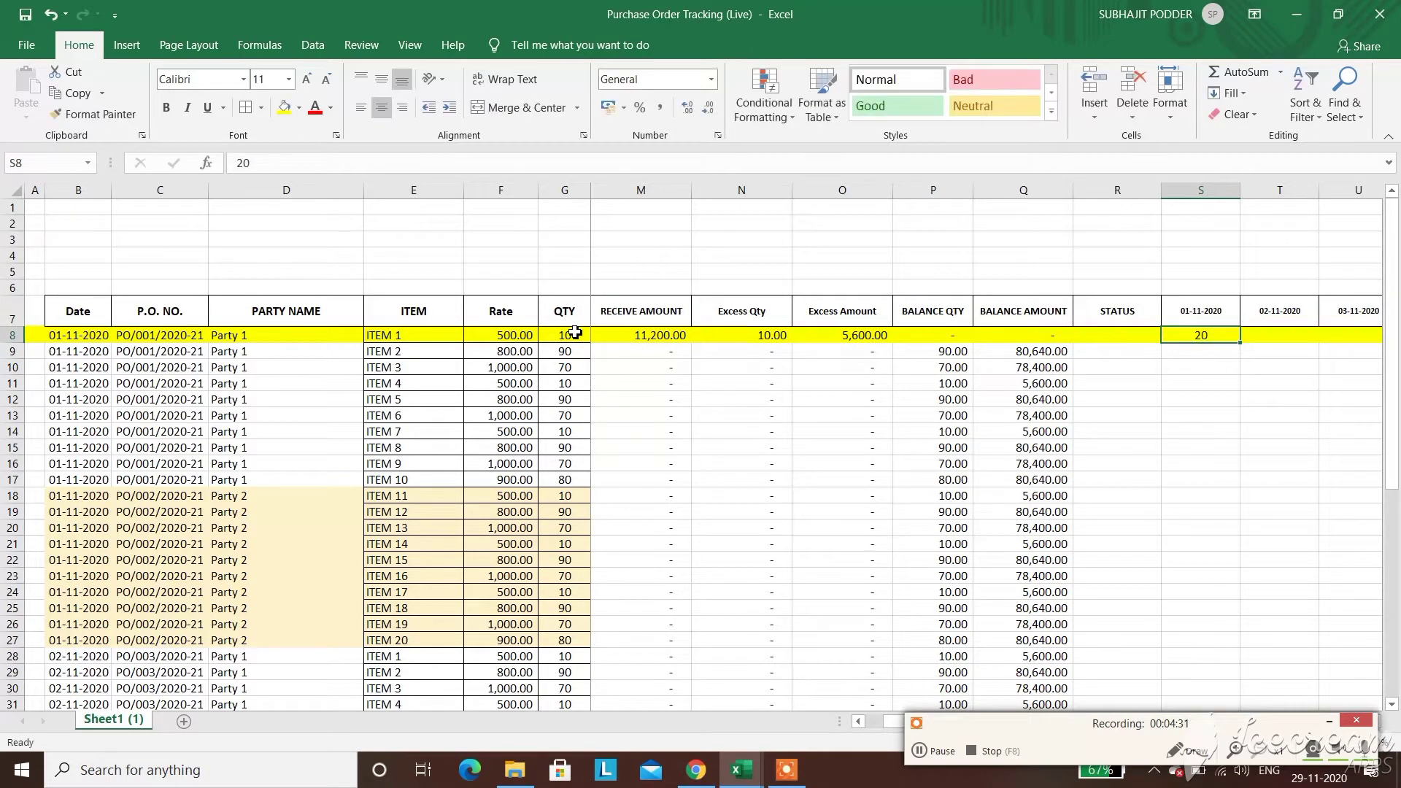
key("Delete")
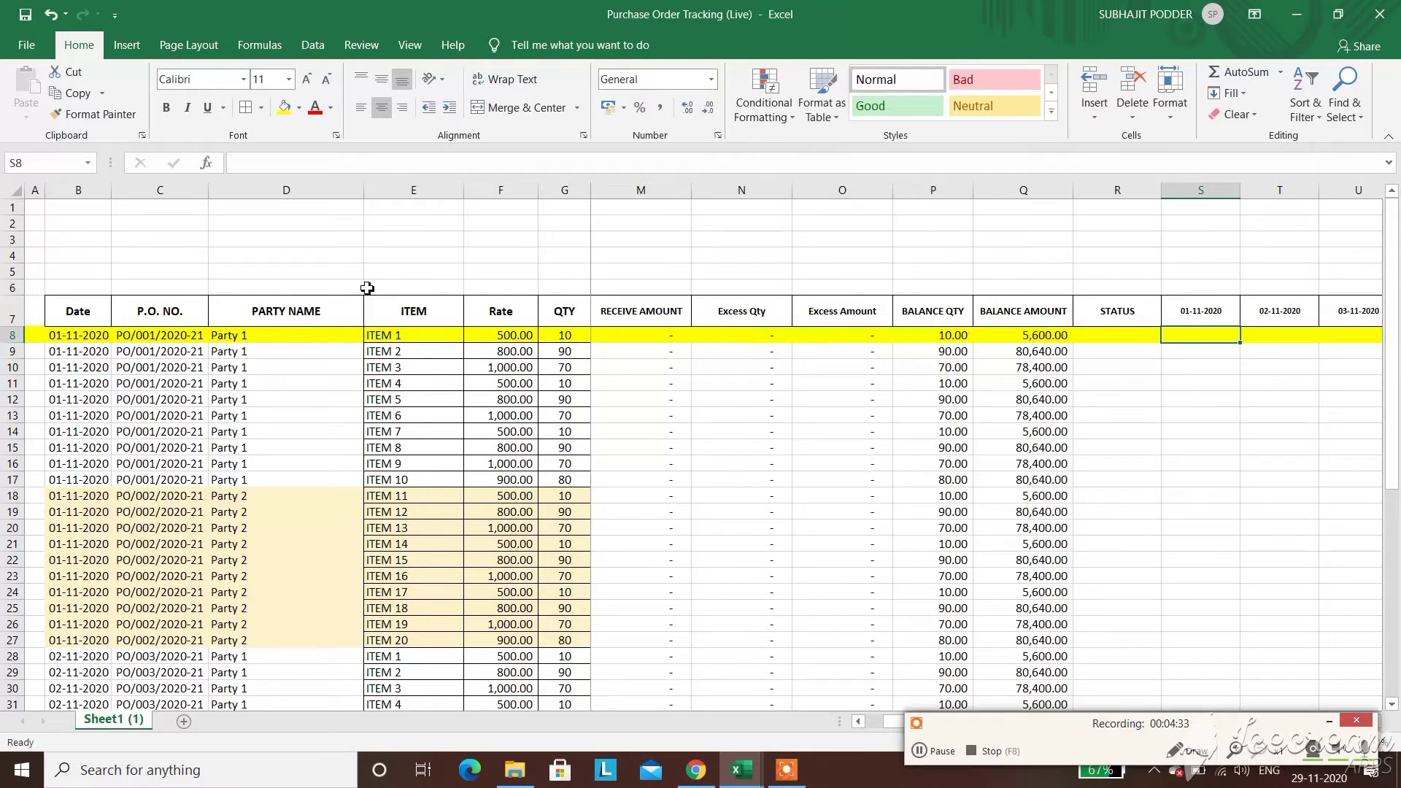
left_click(629, 365)
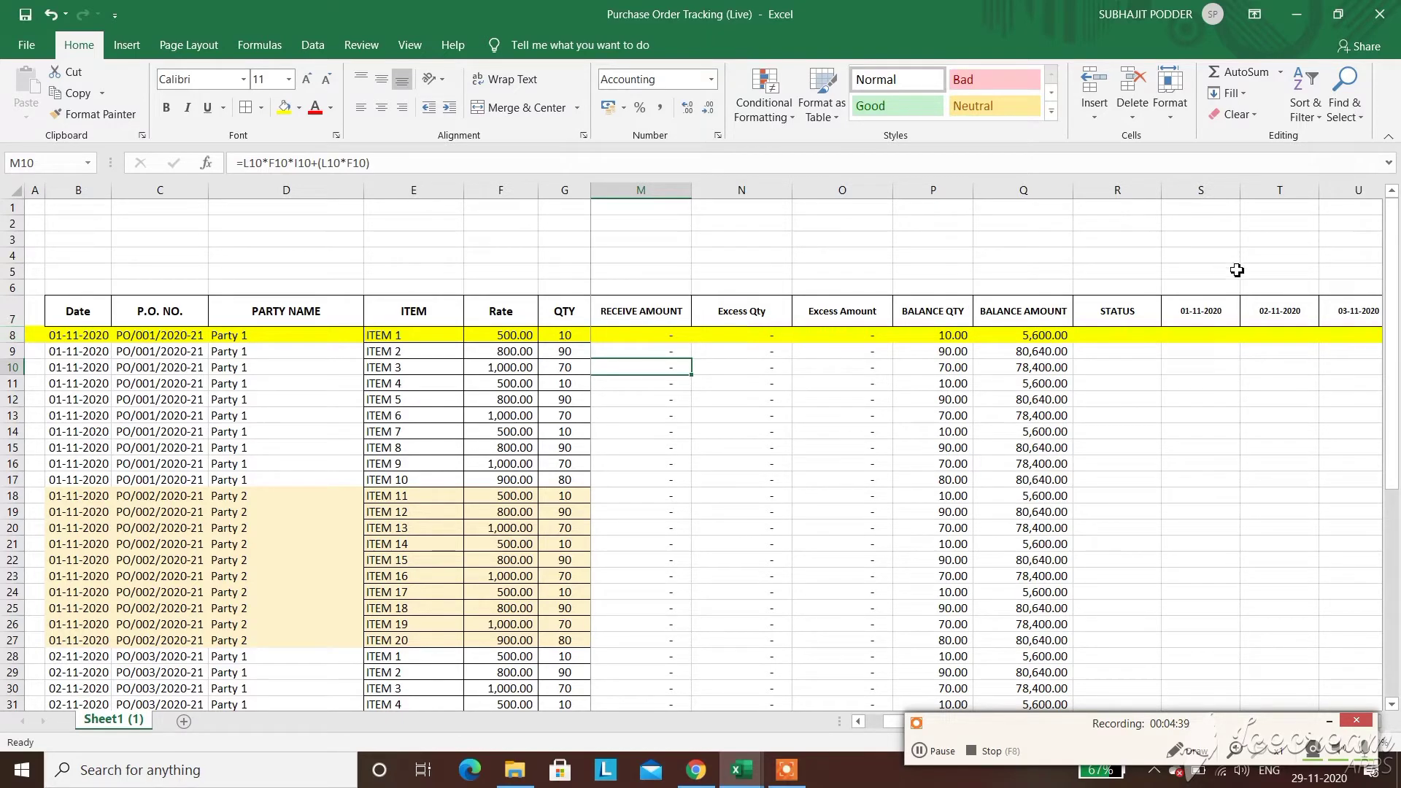
Remove the yellow fill from the whole of row 8
left_click(1128, 337)
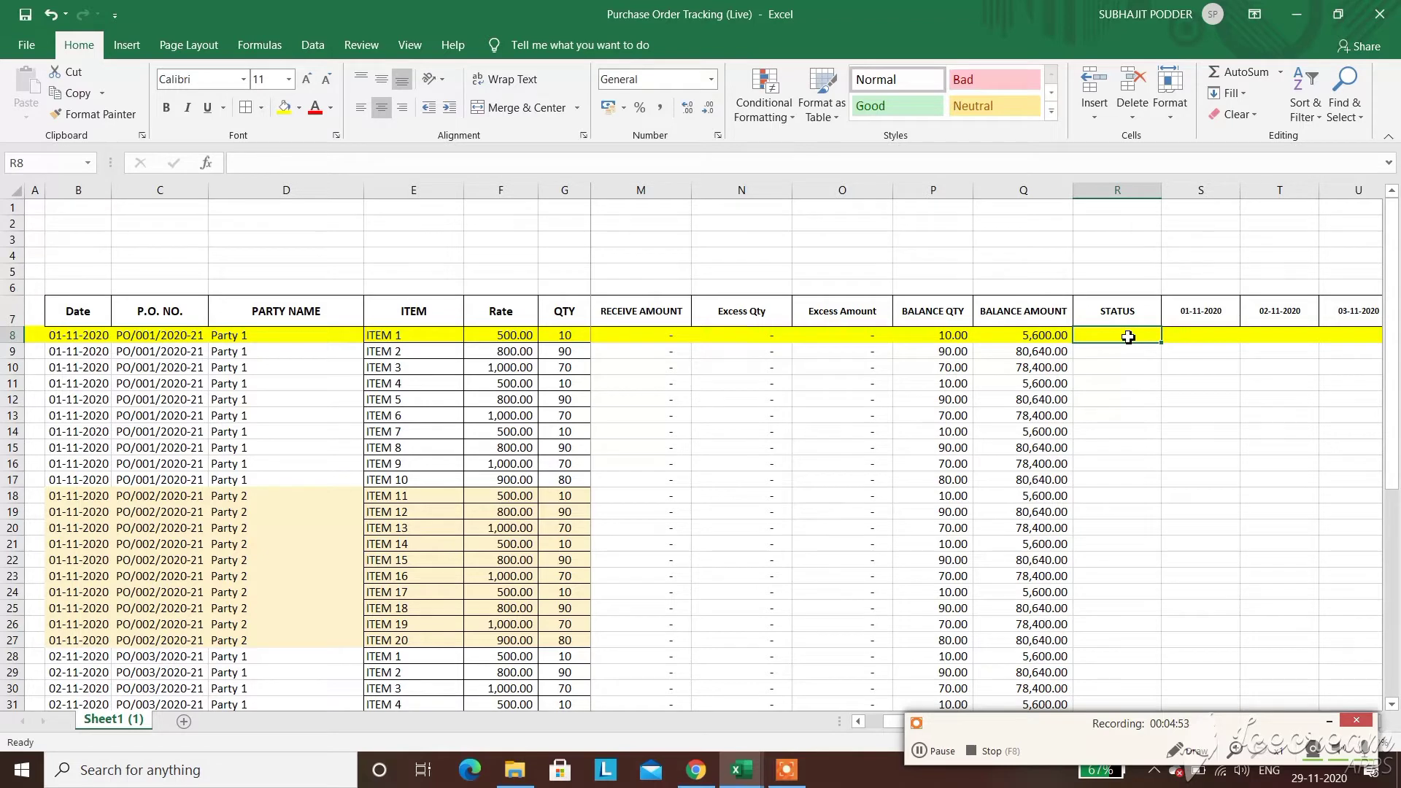
left_click(6, 334)
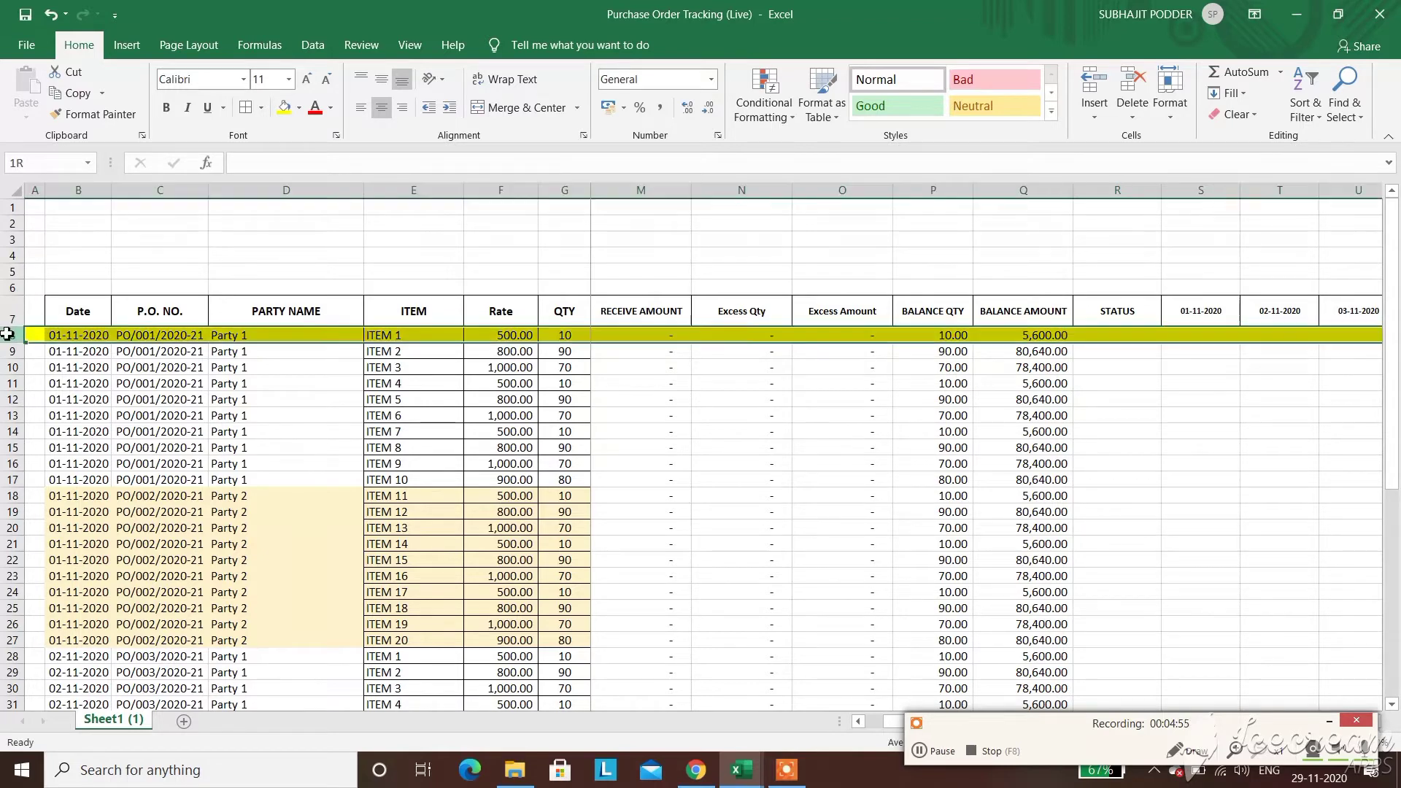
left_click(299, 110)
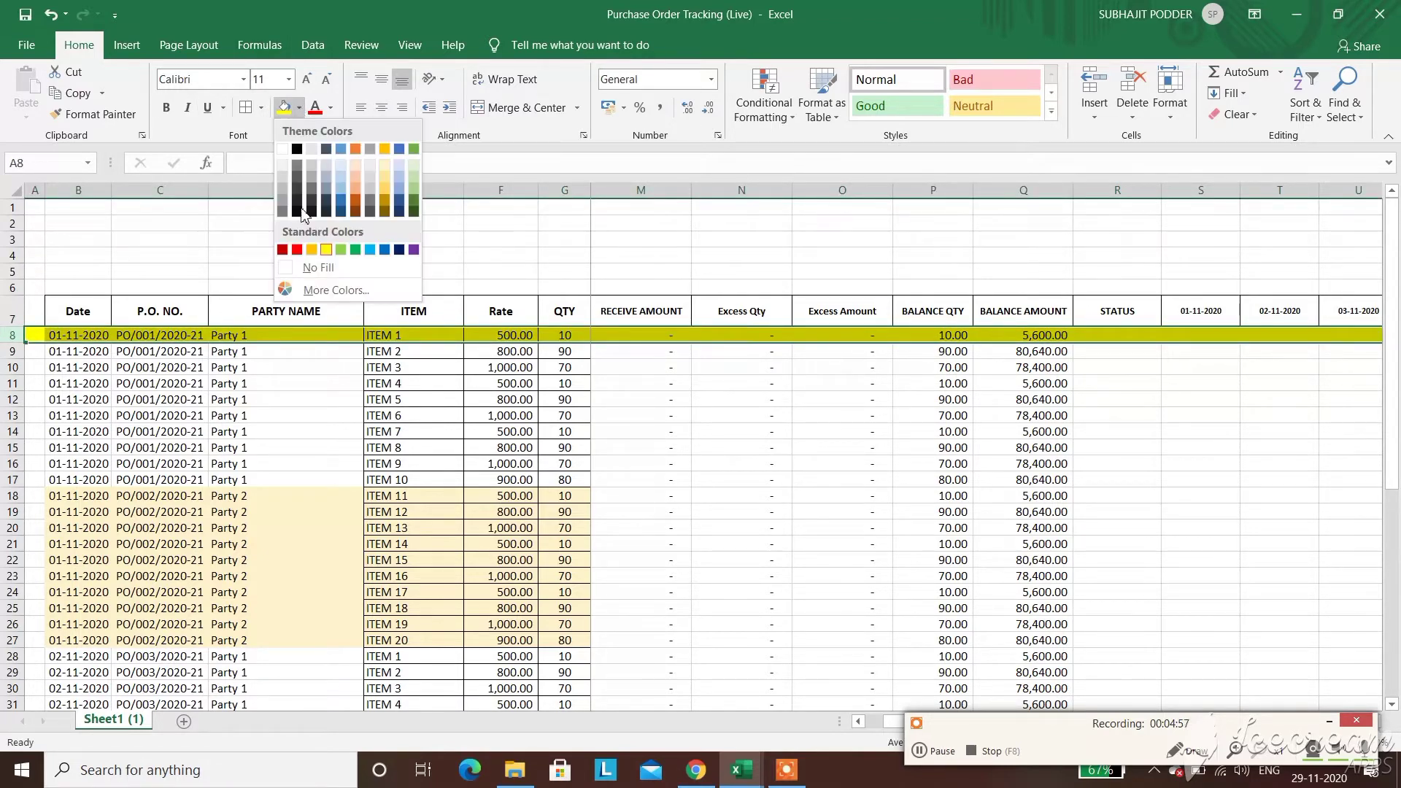
left_click(318, 268)
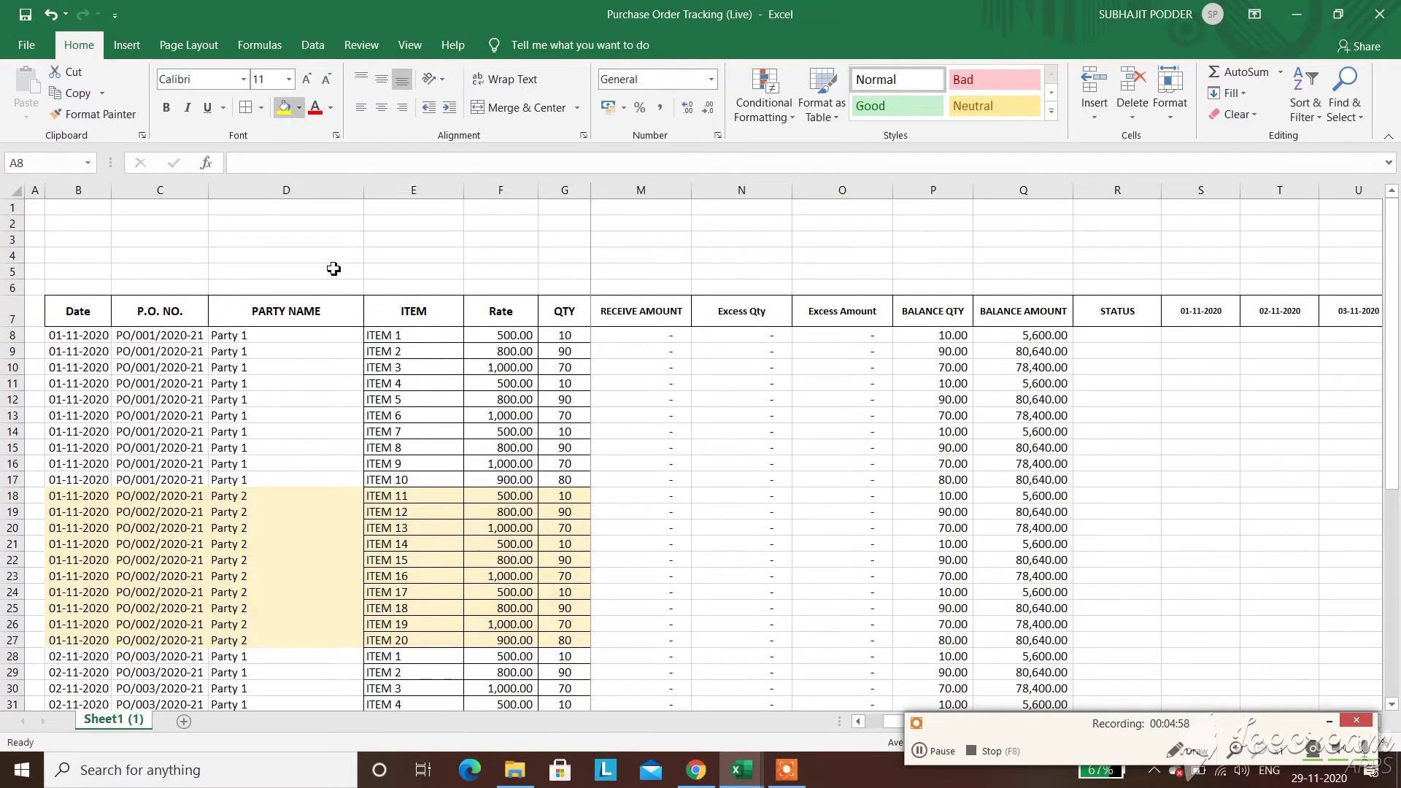
Enter =IF(P8>0,"PENDING","COMPLETE") as the first item's Status formula in R8
left_click(1151, 335)
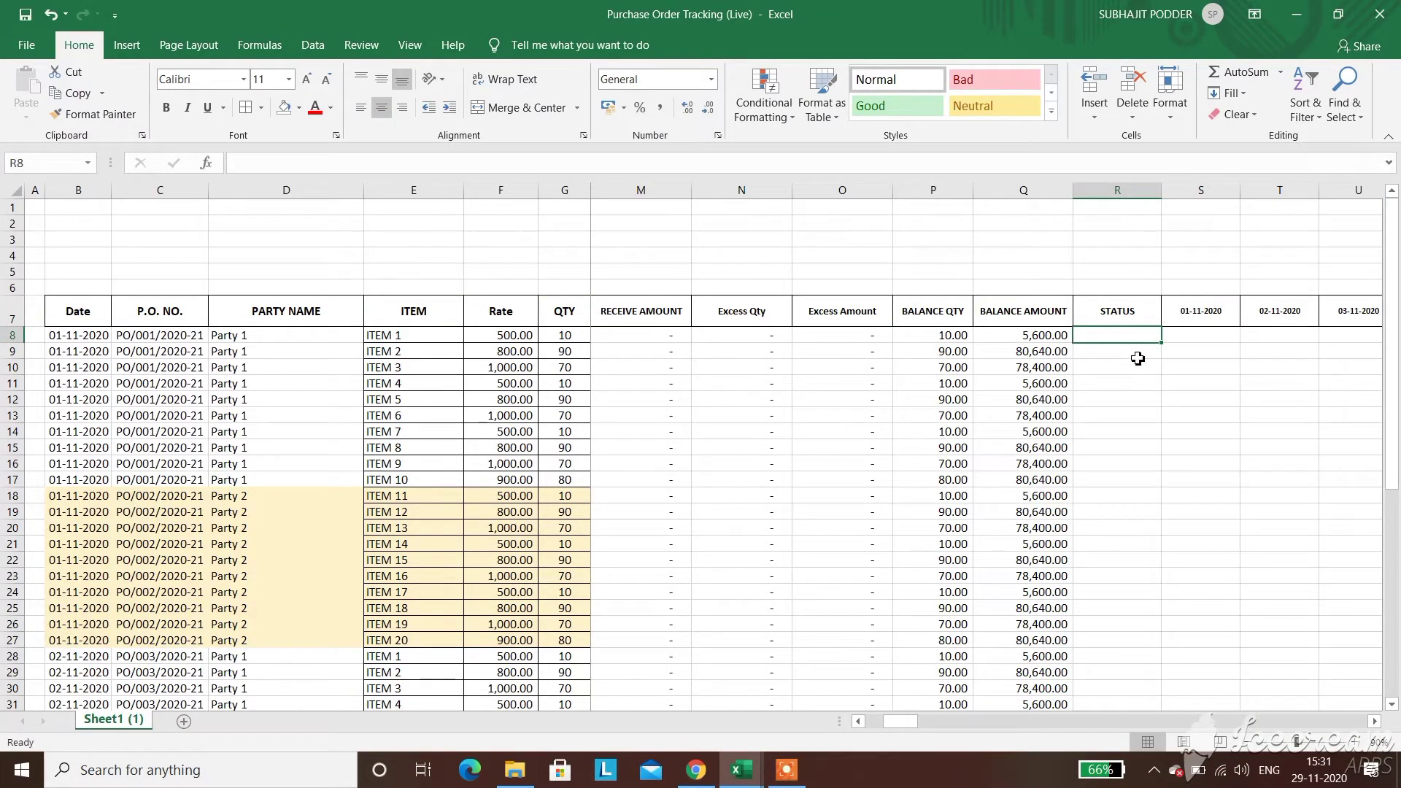
type("=")
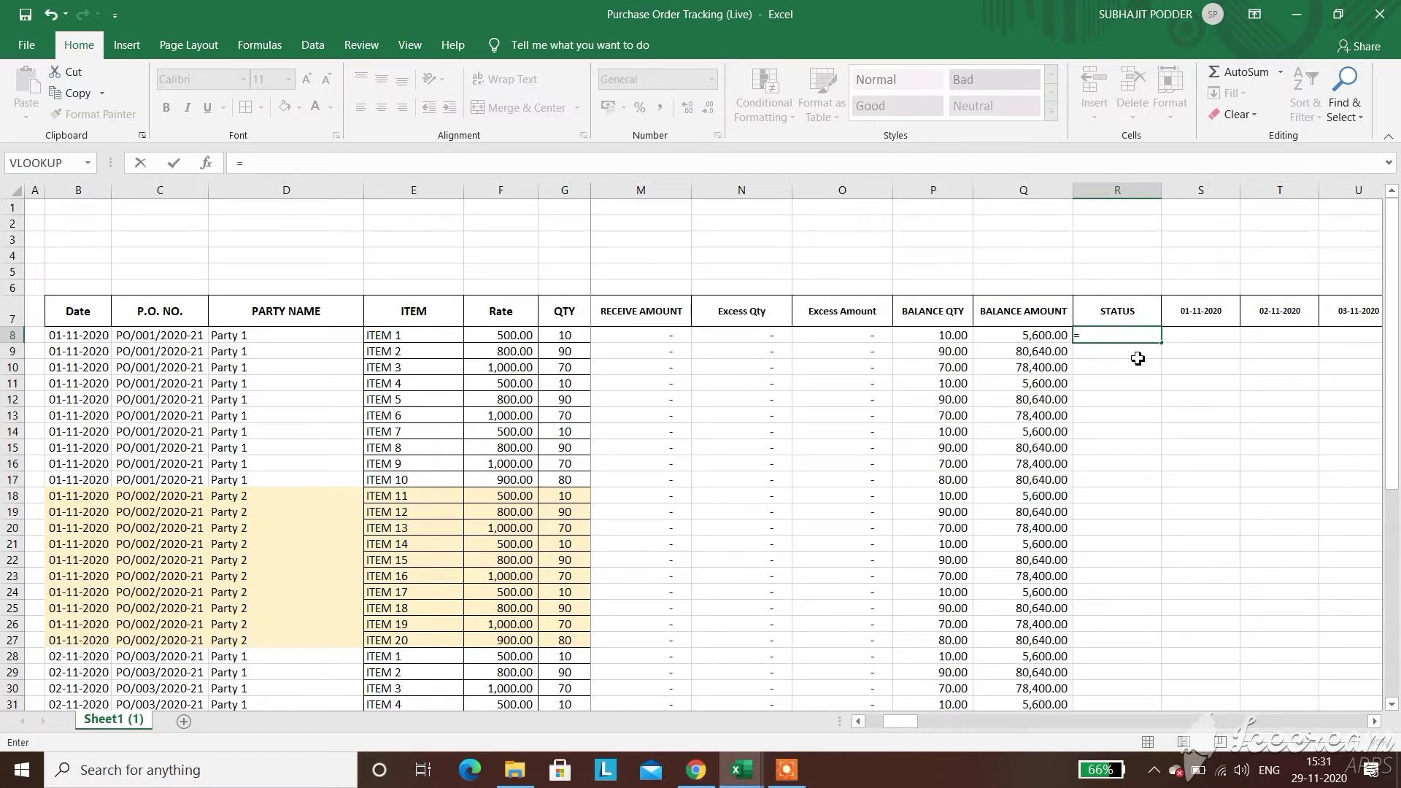
type("IF")
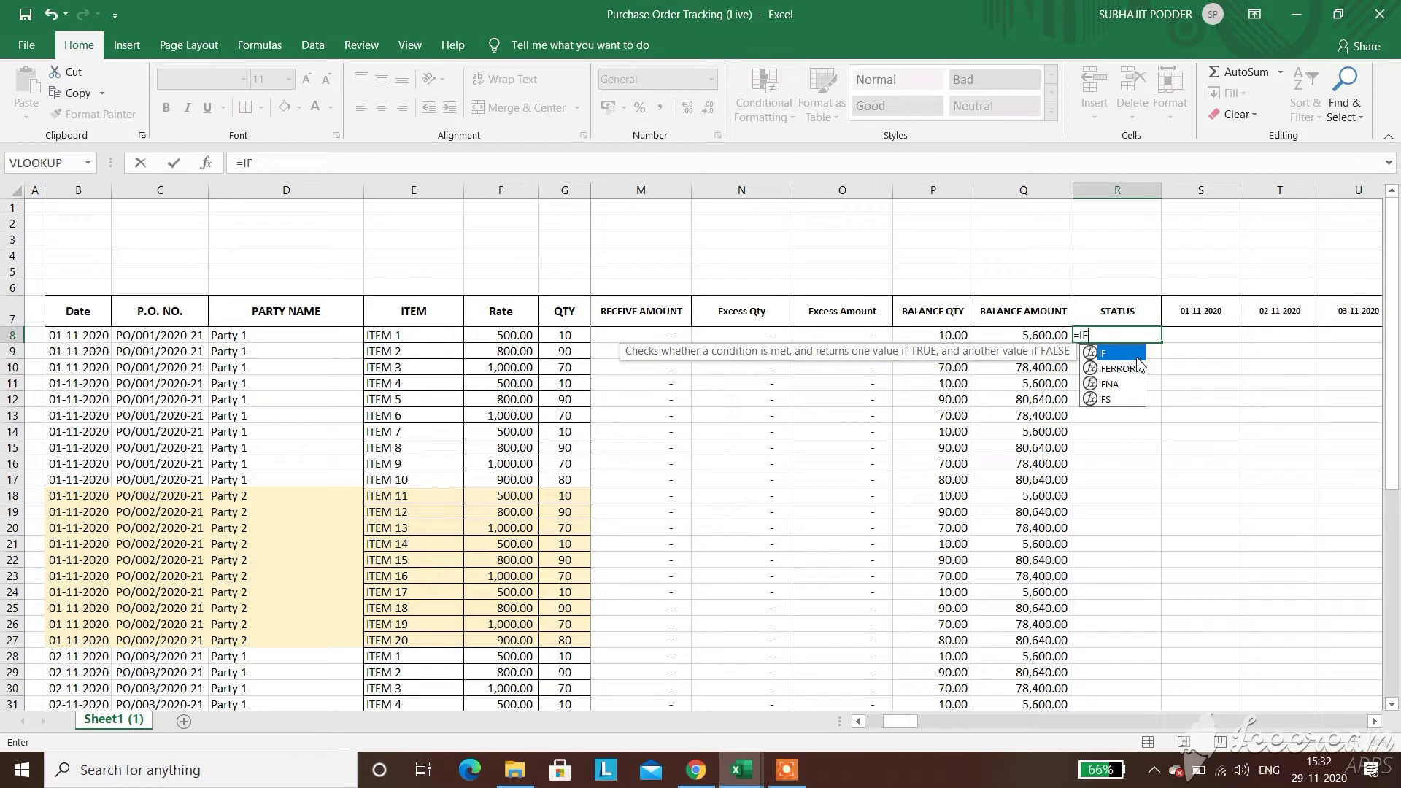
left_click(955, 341)
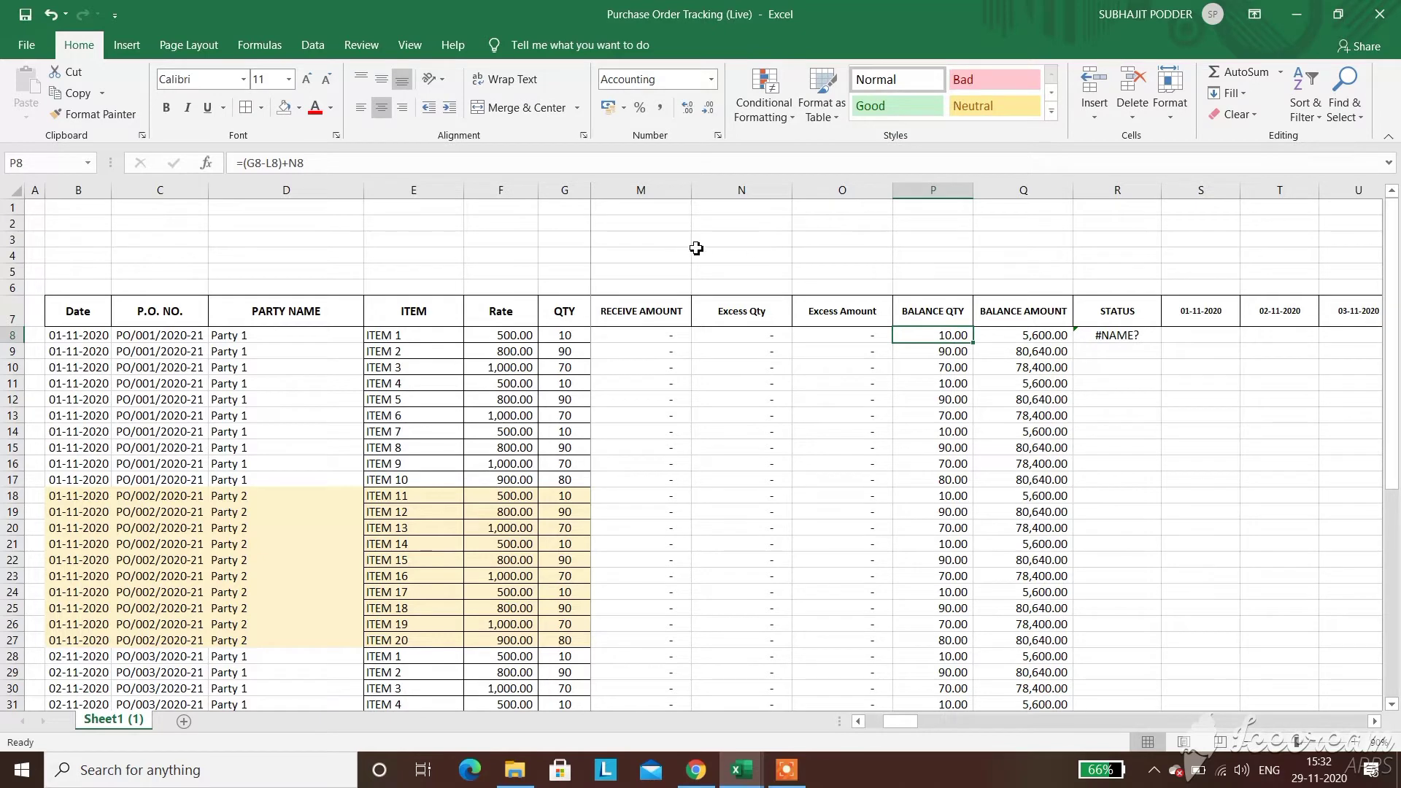
left_click(1117, 338)
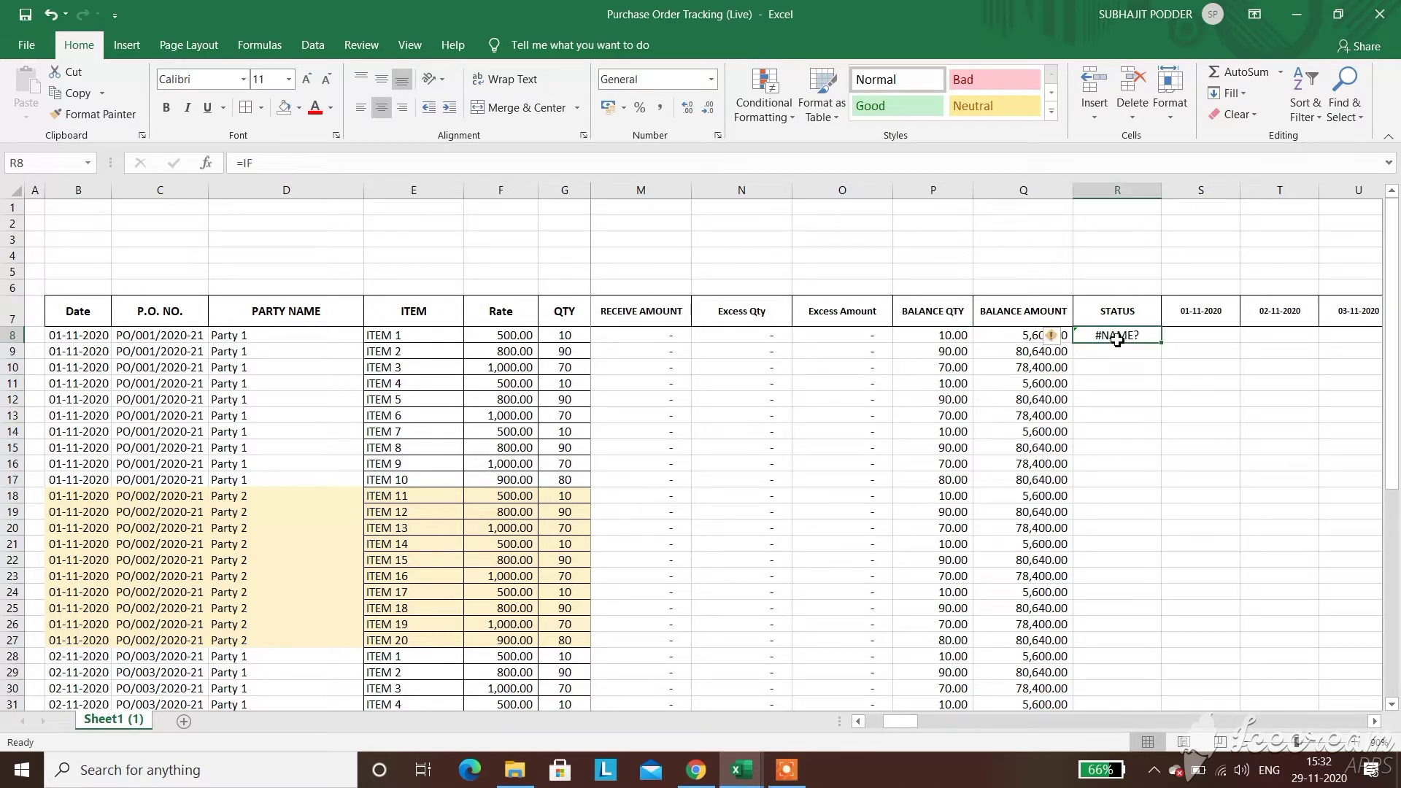
double_click(1120, 339)
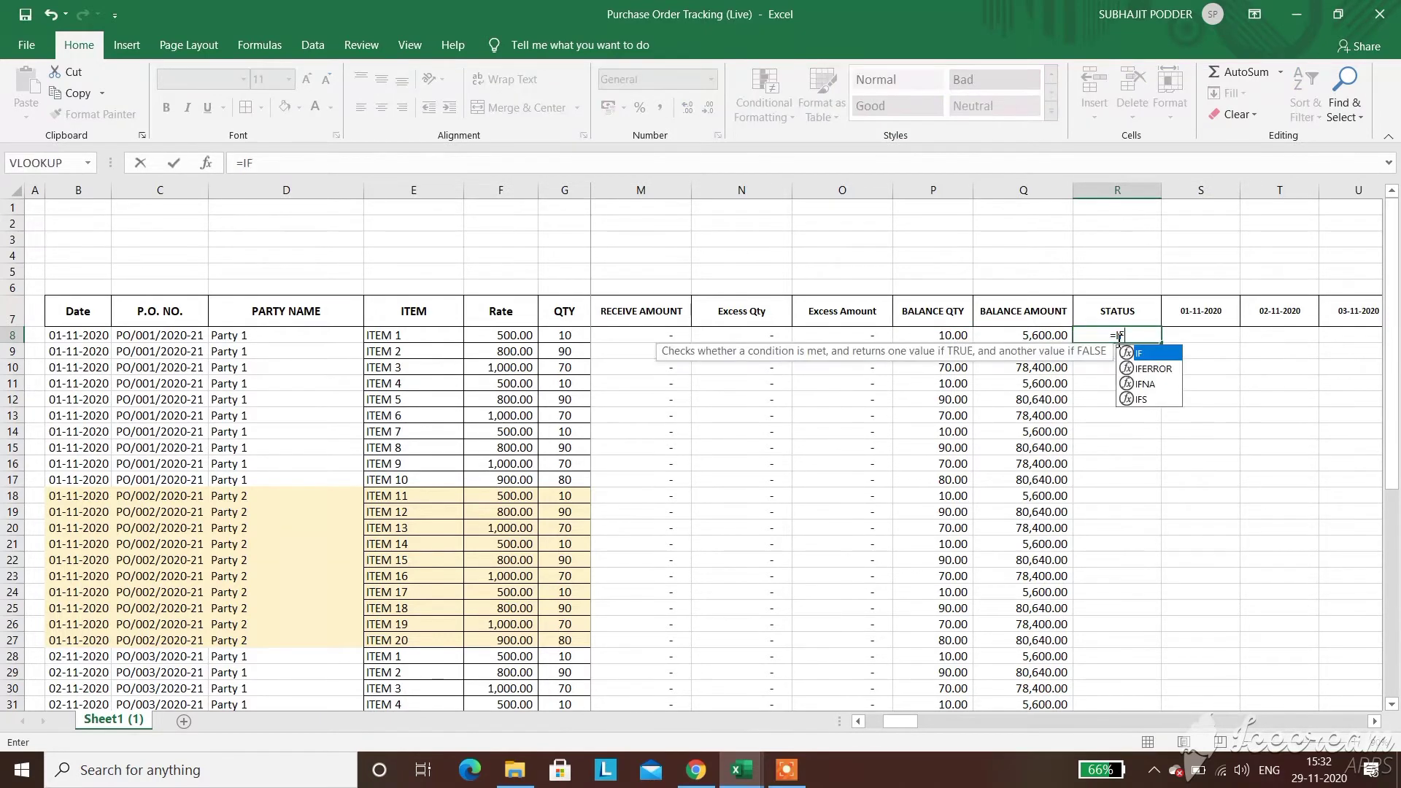
type("(")
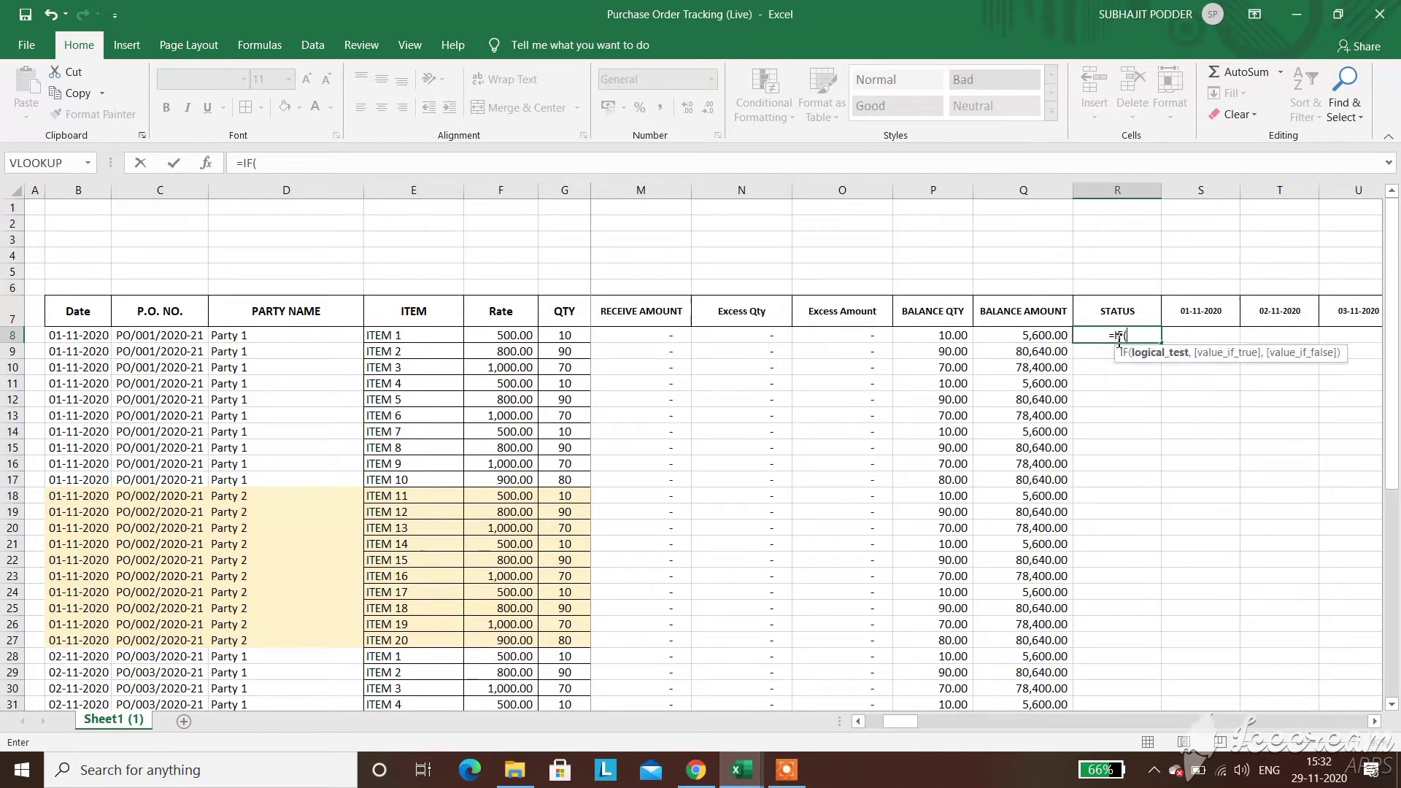
left_click(956, 338)
type(">0,")
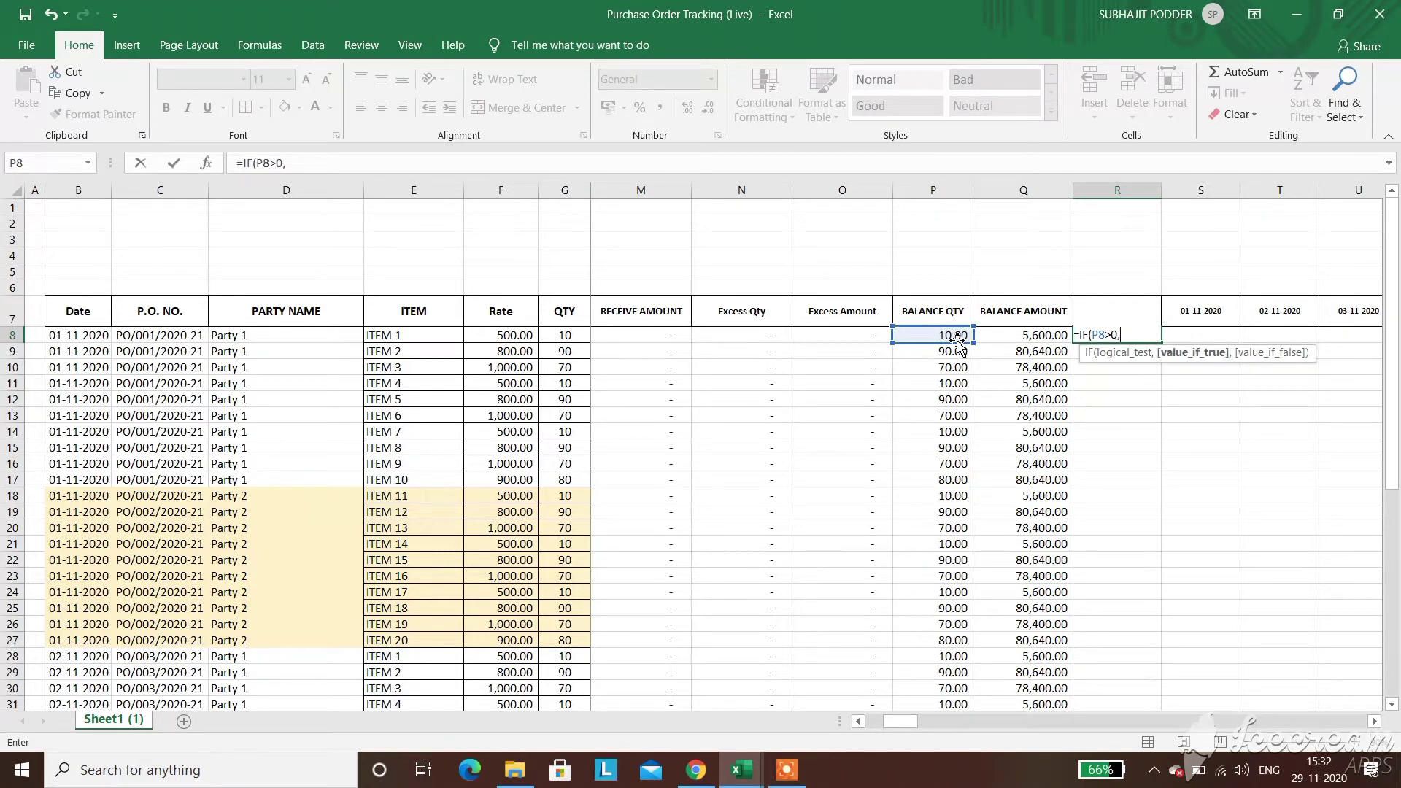
key("Caps_Lock")
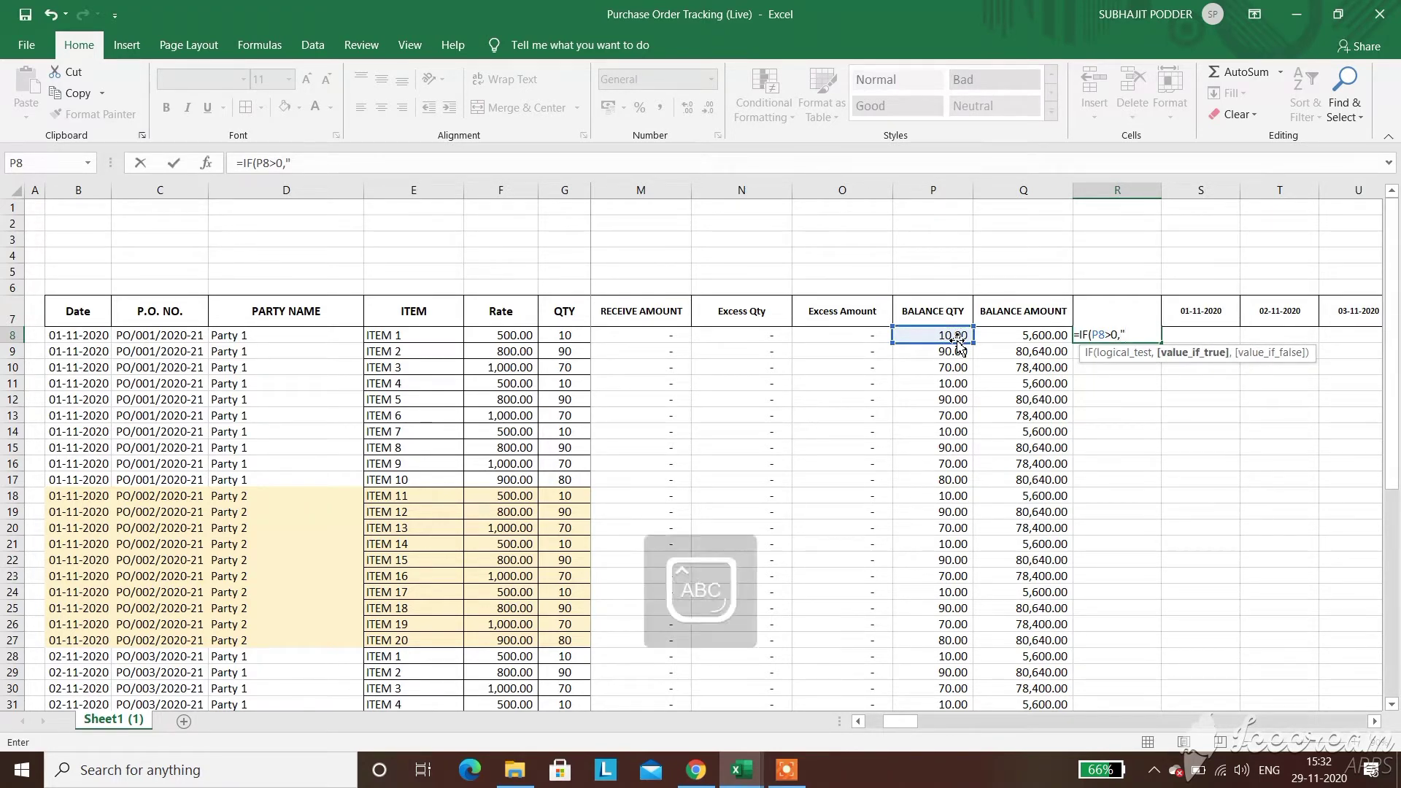
type("\"PENDING")
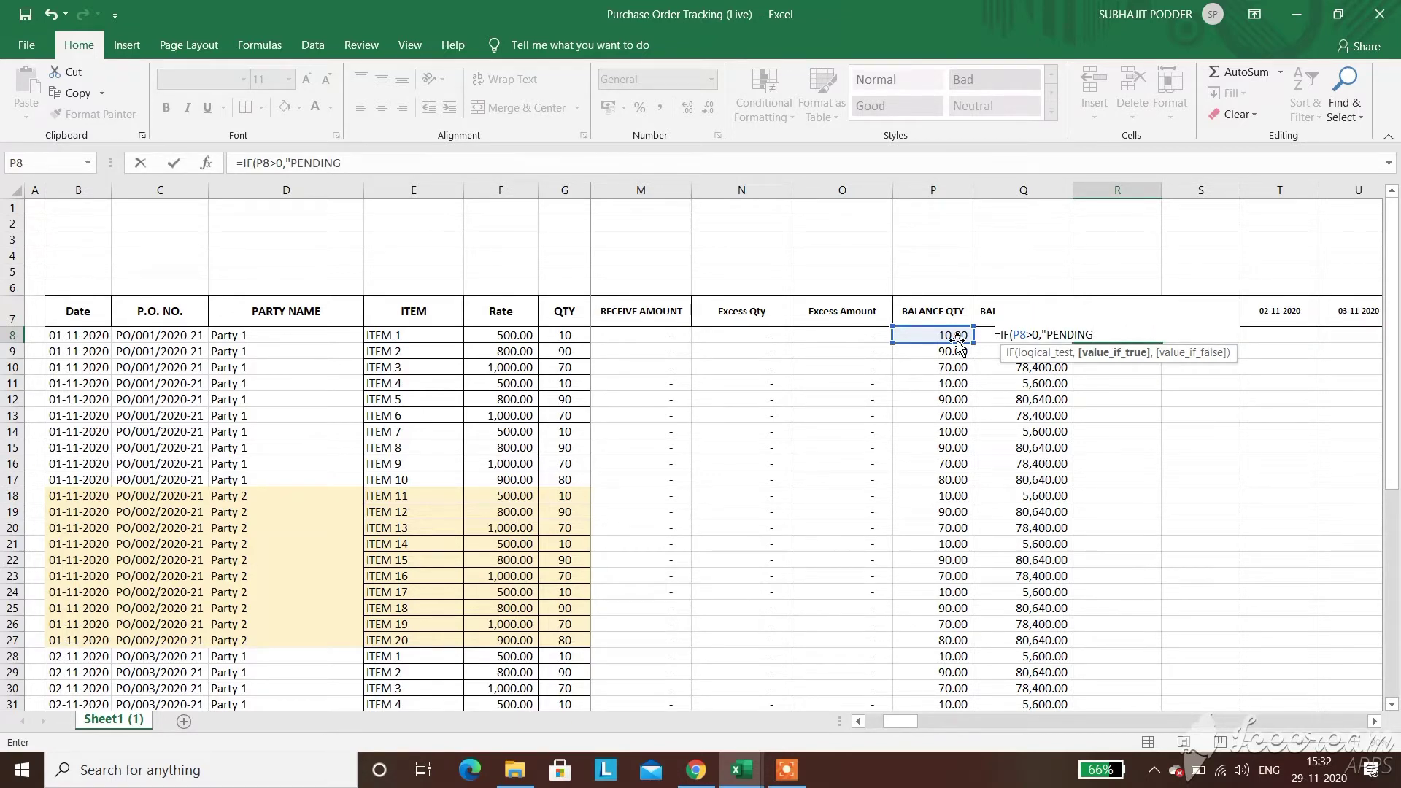
type("\",\"COMPLETE")
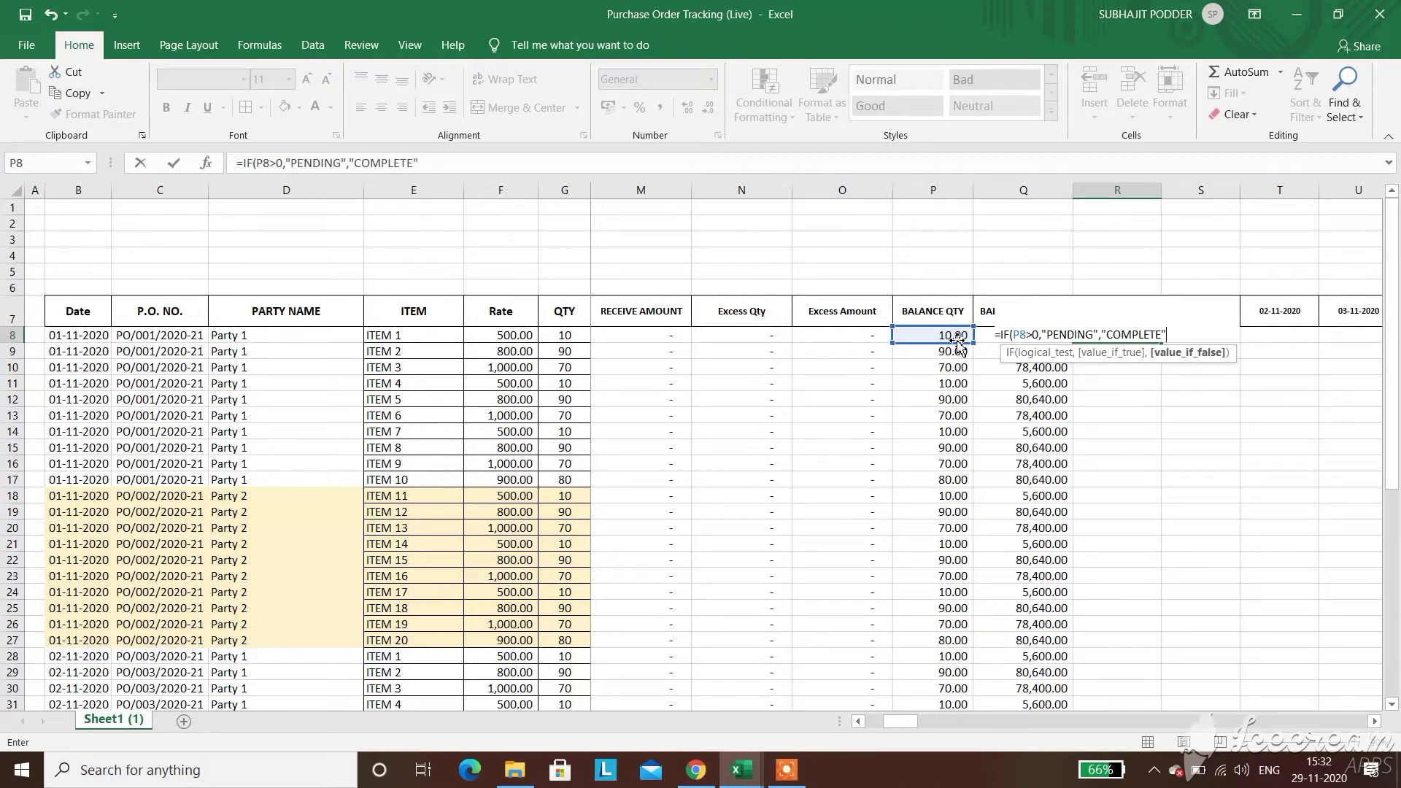
key("Return")
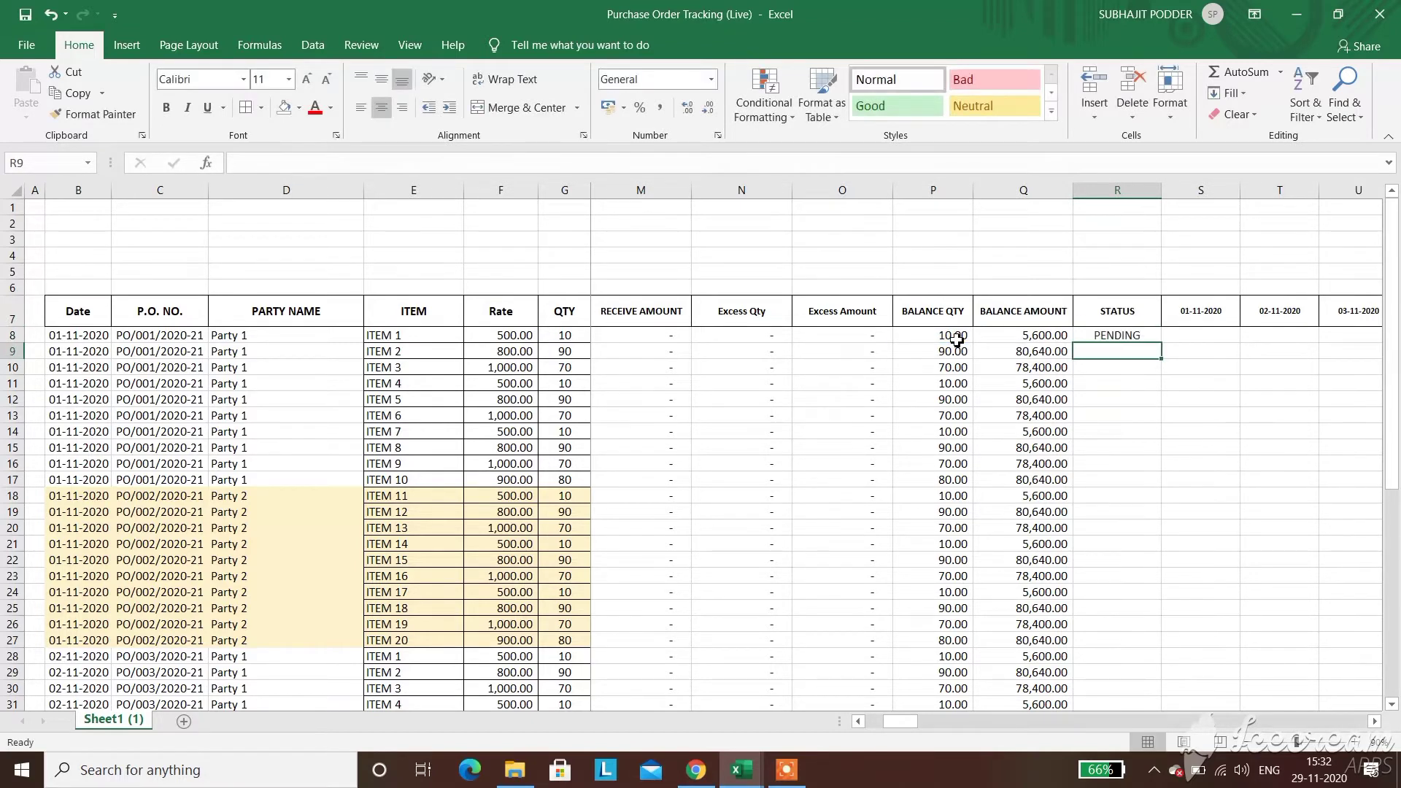
Enter 10 as the first item's received quantity for 01-11-2020 to test the Status formula
left_click(1200, 336)
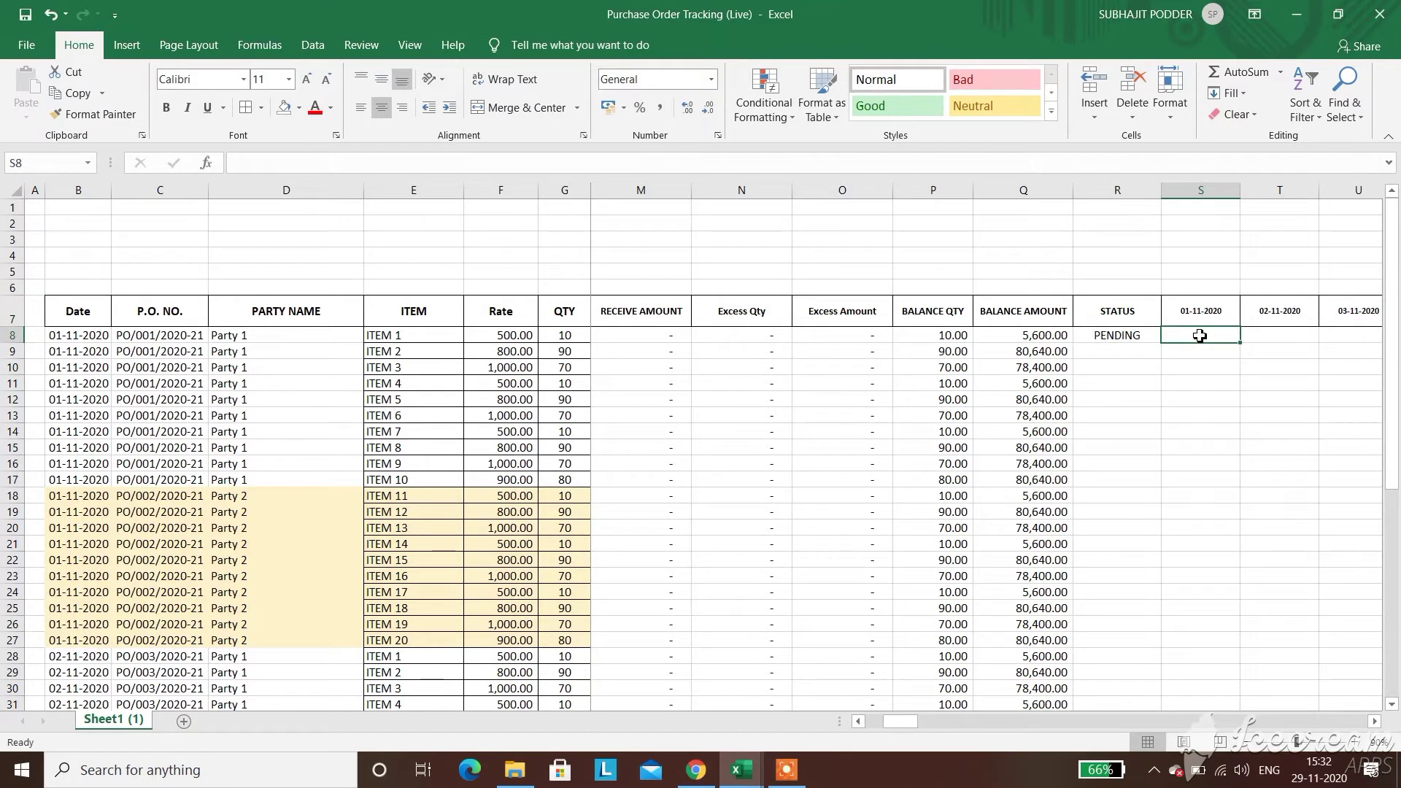
type("10")
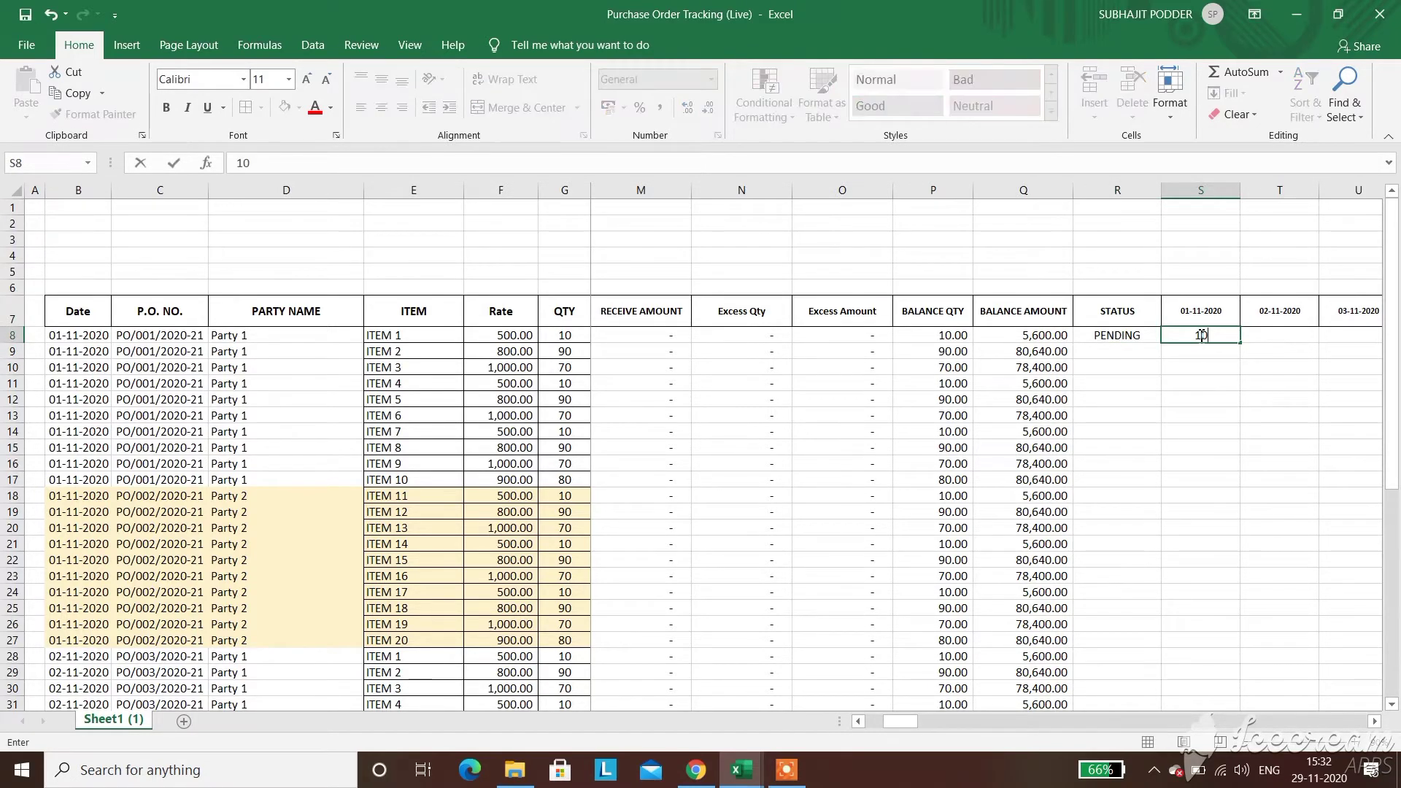
key("Return")
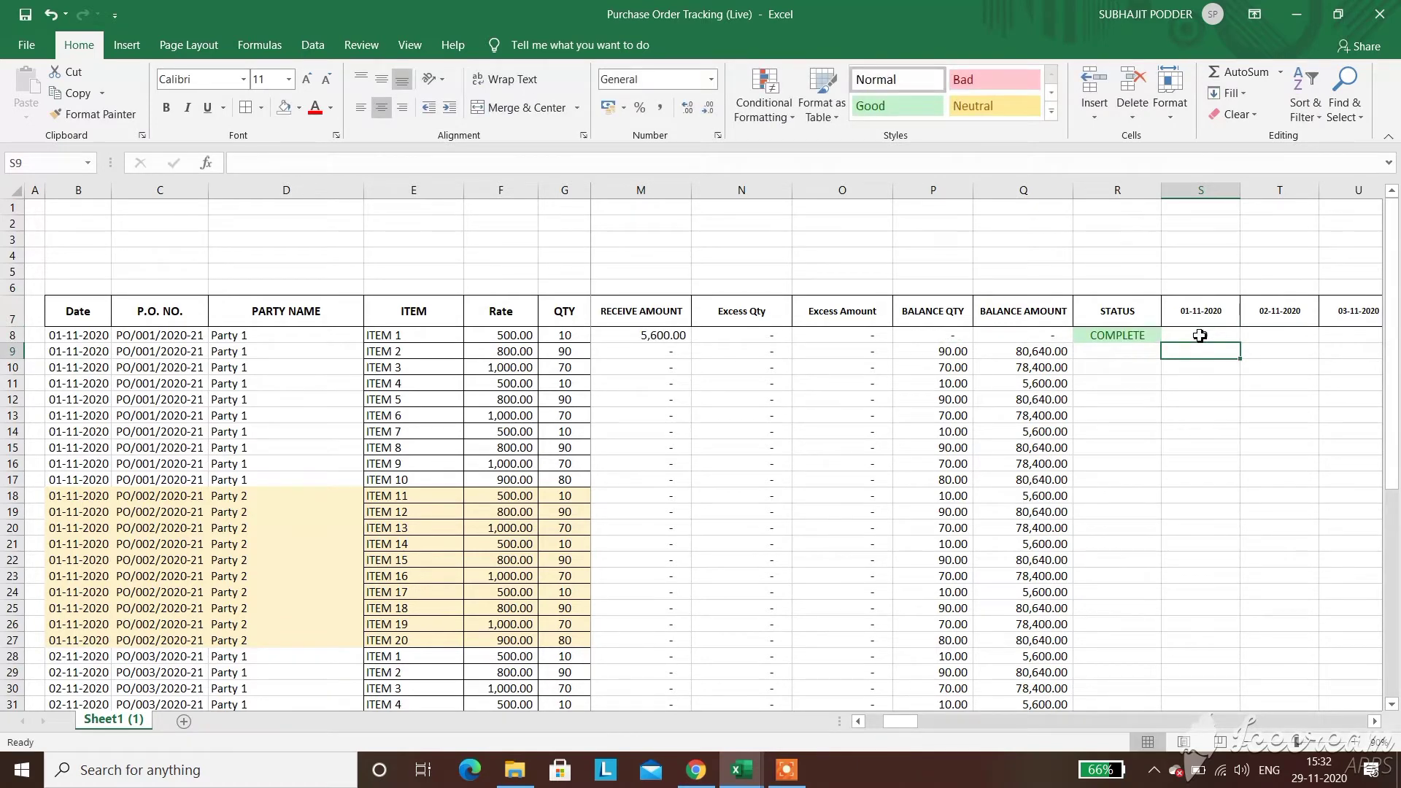
Add a conditional formatting rule to Status cell R8 giving text containing COMPLETE a Green Fill with Dark Green Text
left_click(1136, 336)
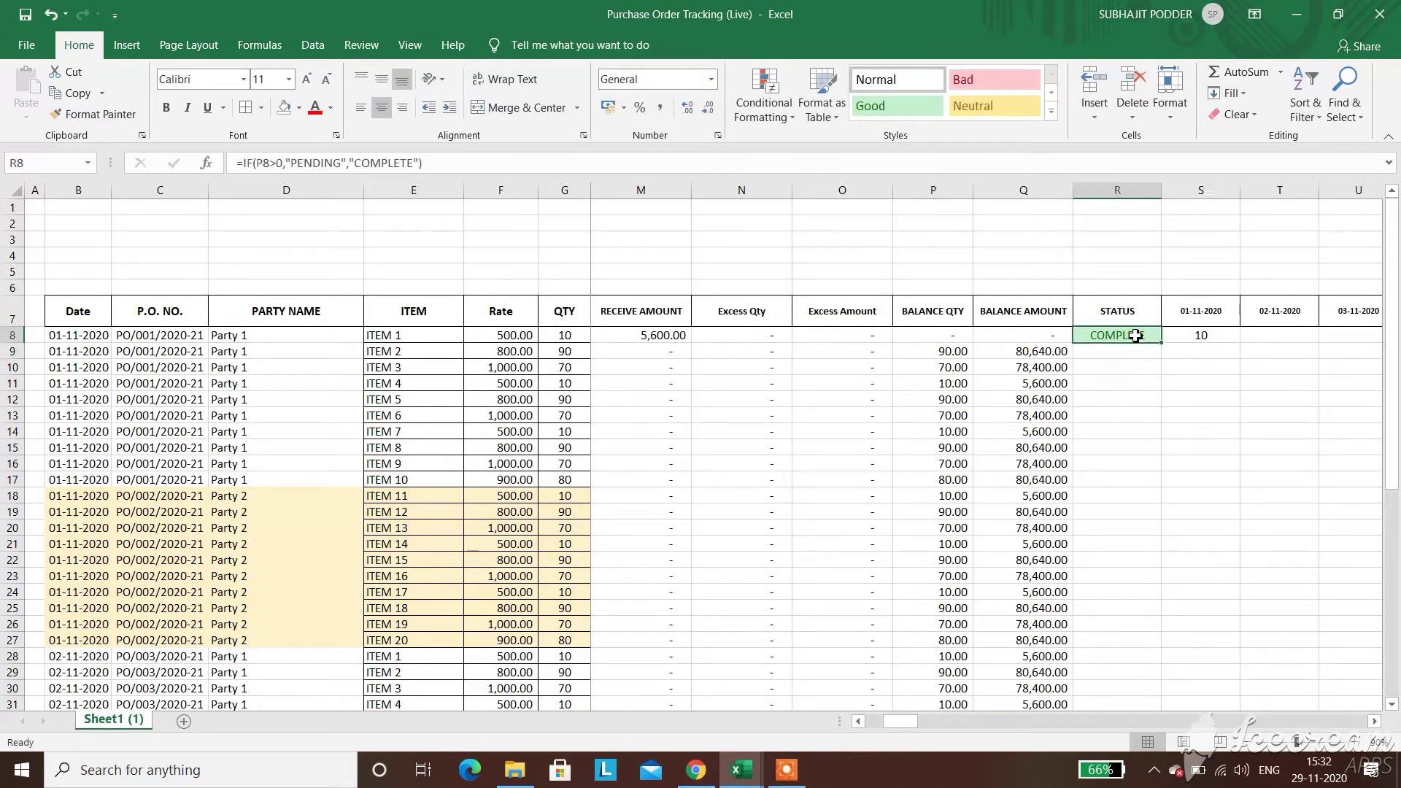
left_click_drag(1151, 398, 1116, 341)
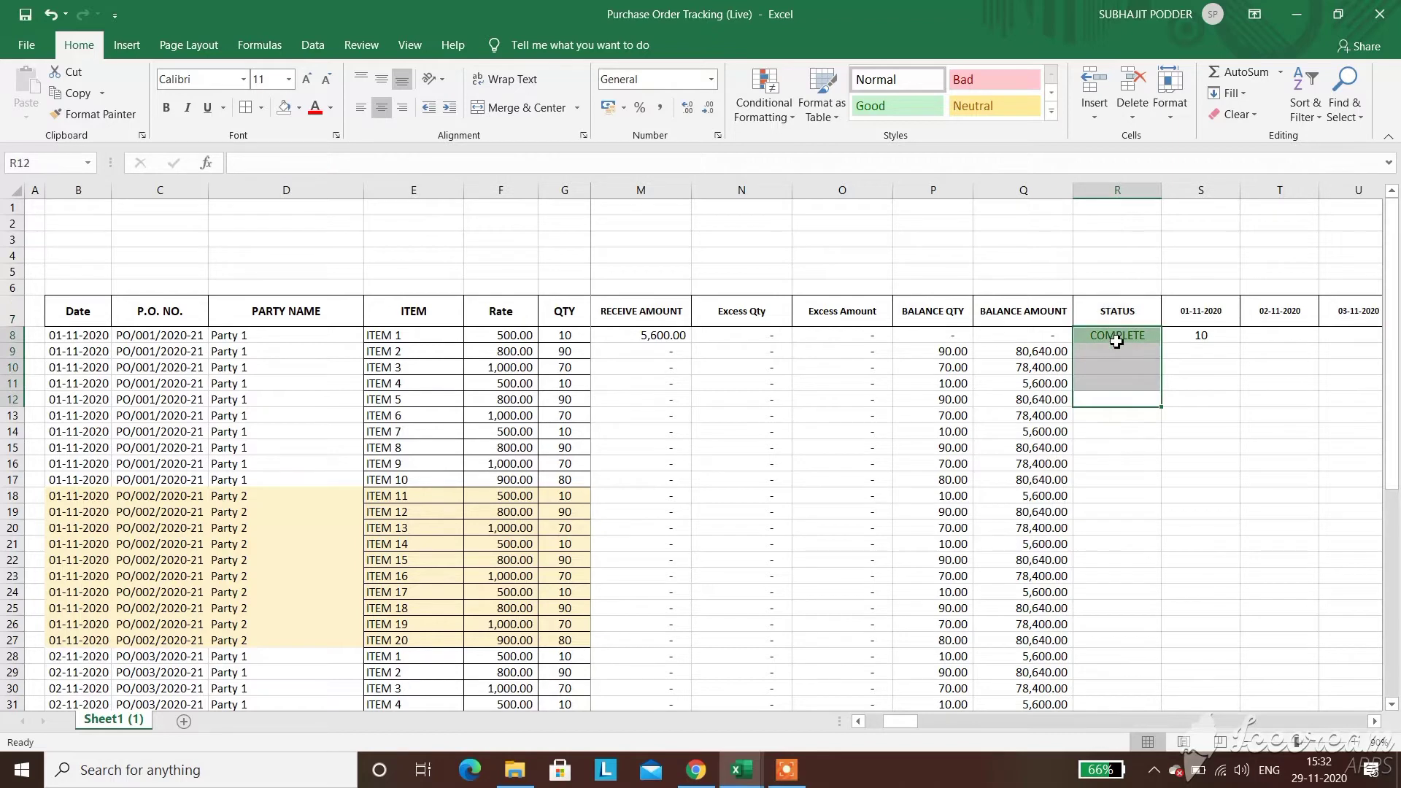
left_click(1117, 342)
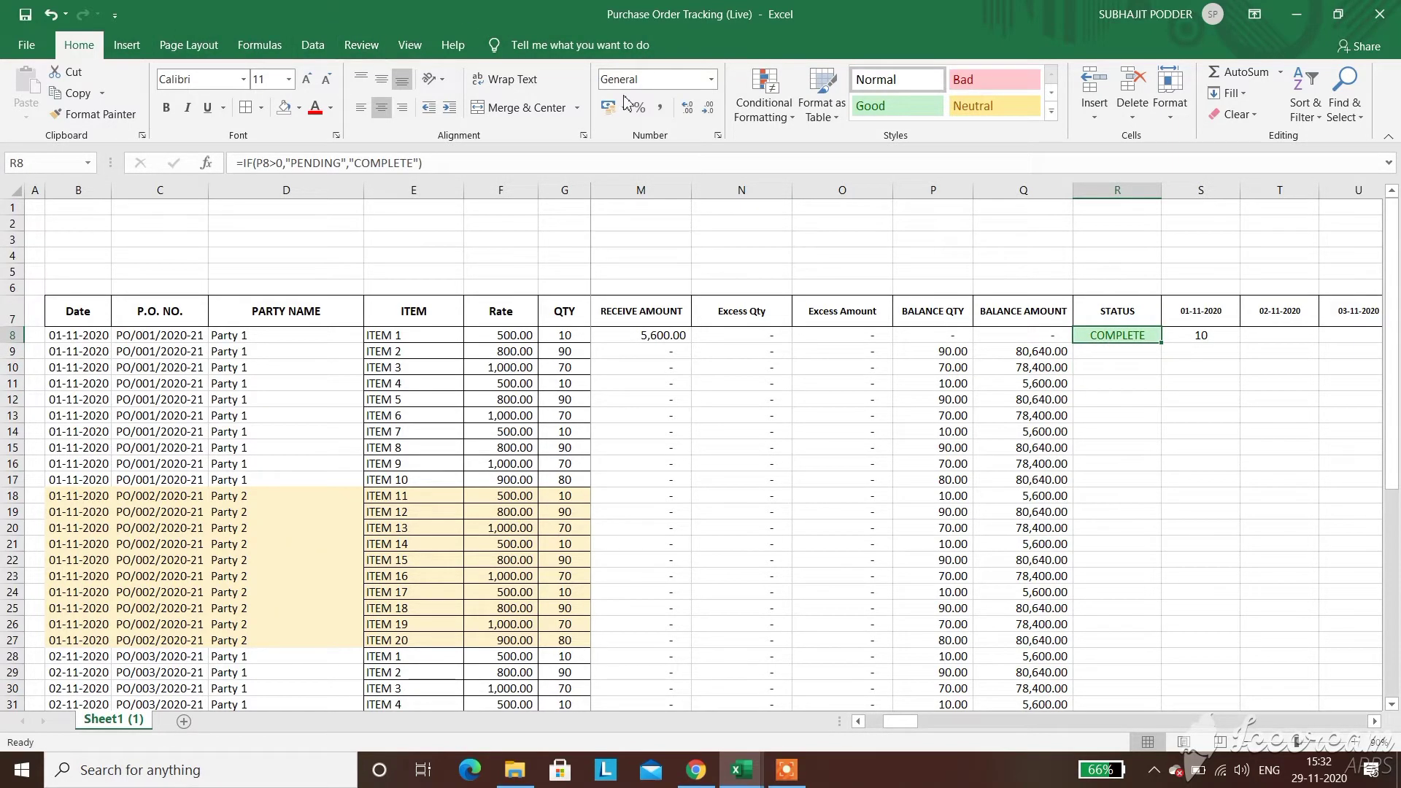
left_click(787, 117)
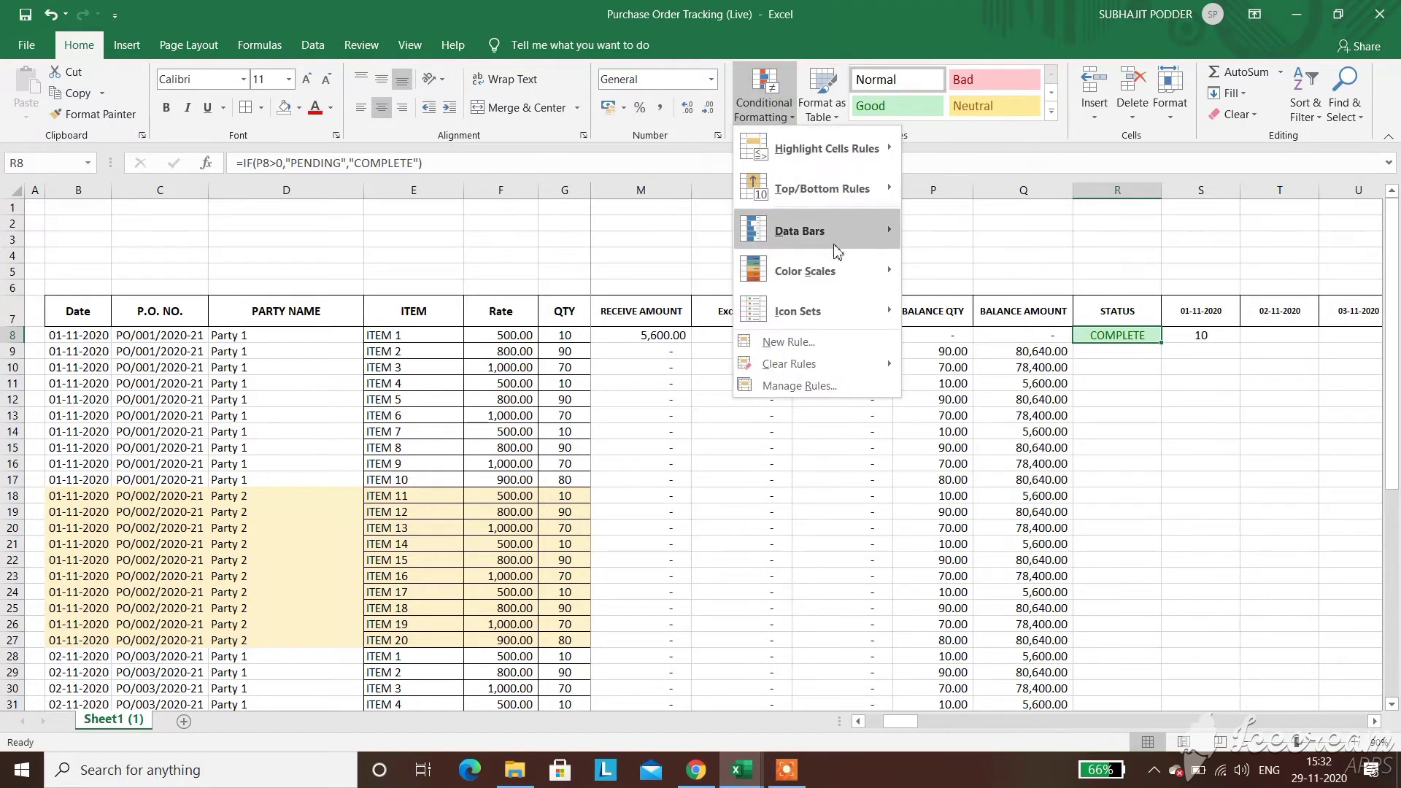
mouse_move(847, 200)
mouse_move(824, 157)
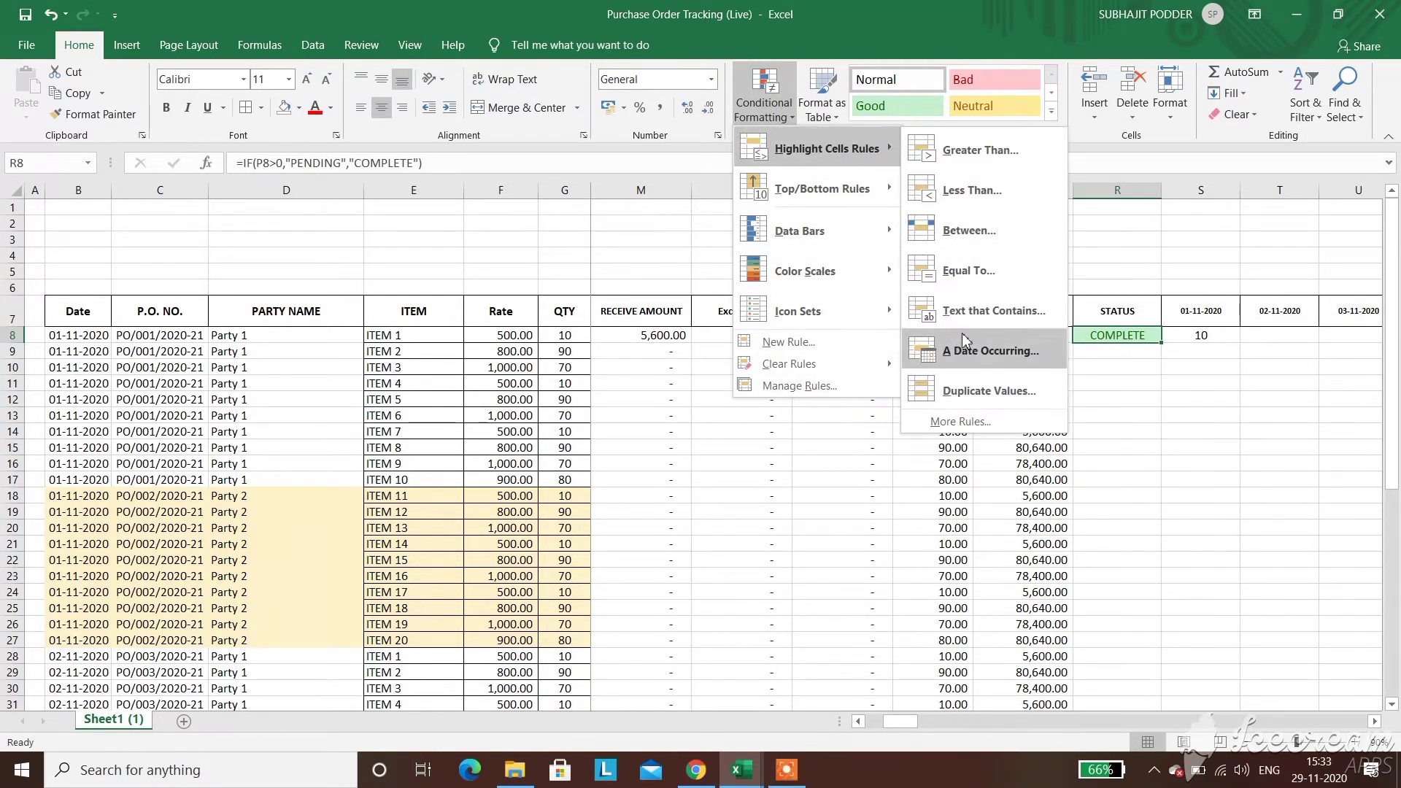
left_click(976, 316)
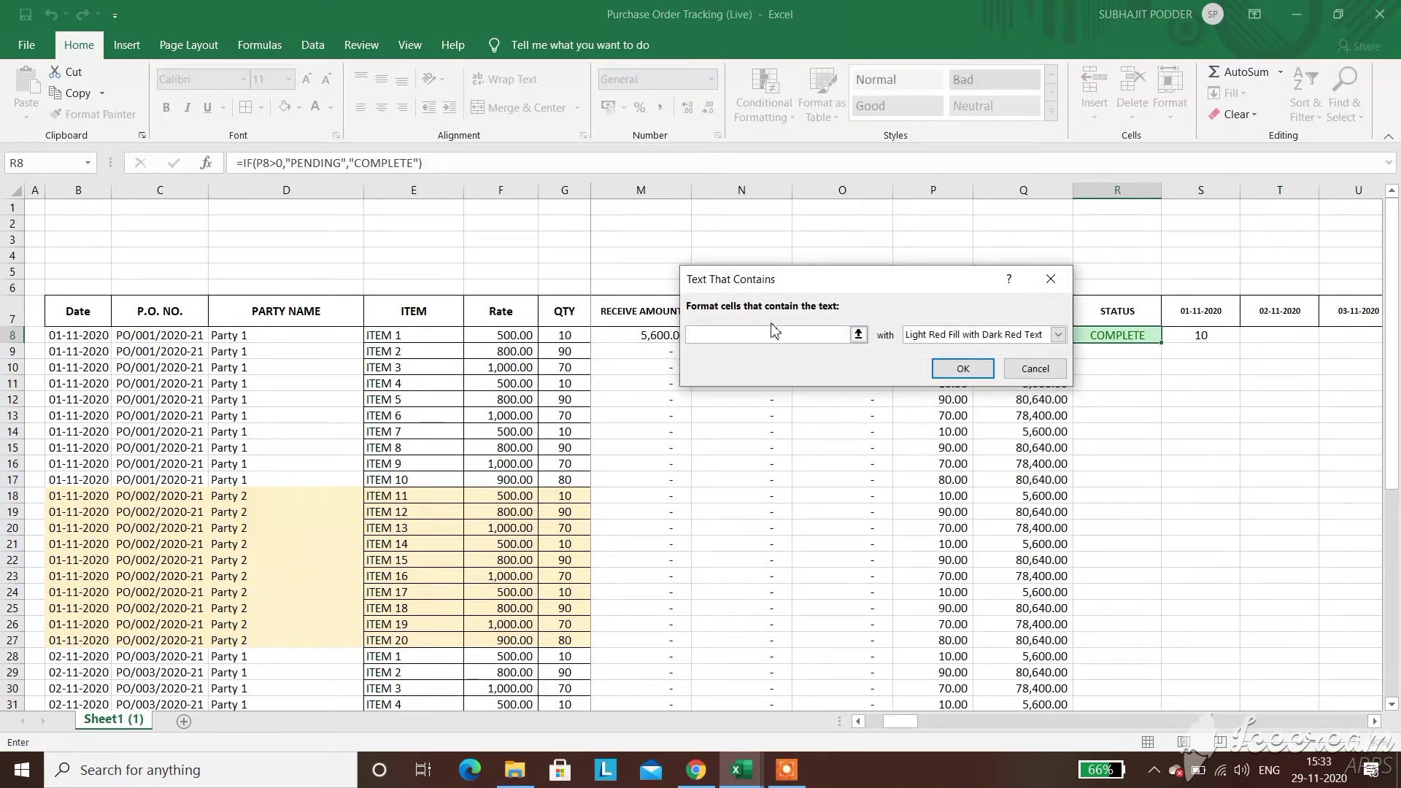
type("COMPLETE")
left_click(1057, 335)
left_click(1007, 376)
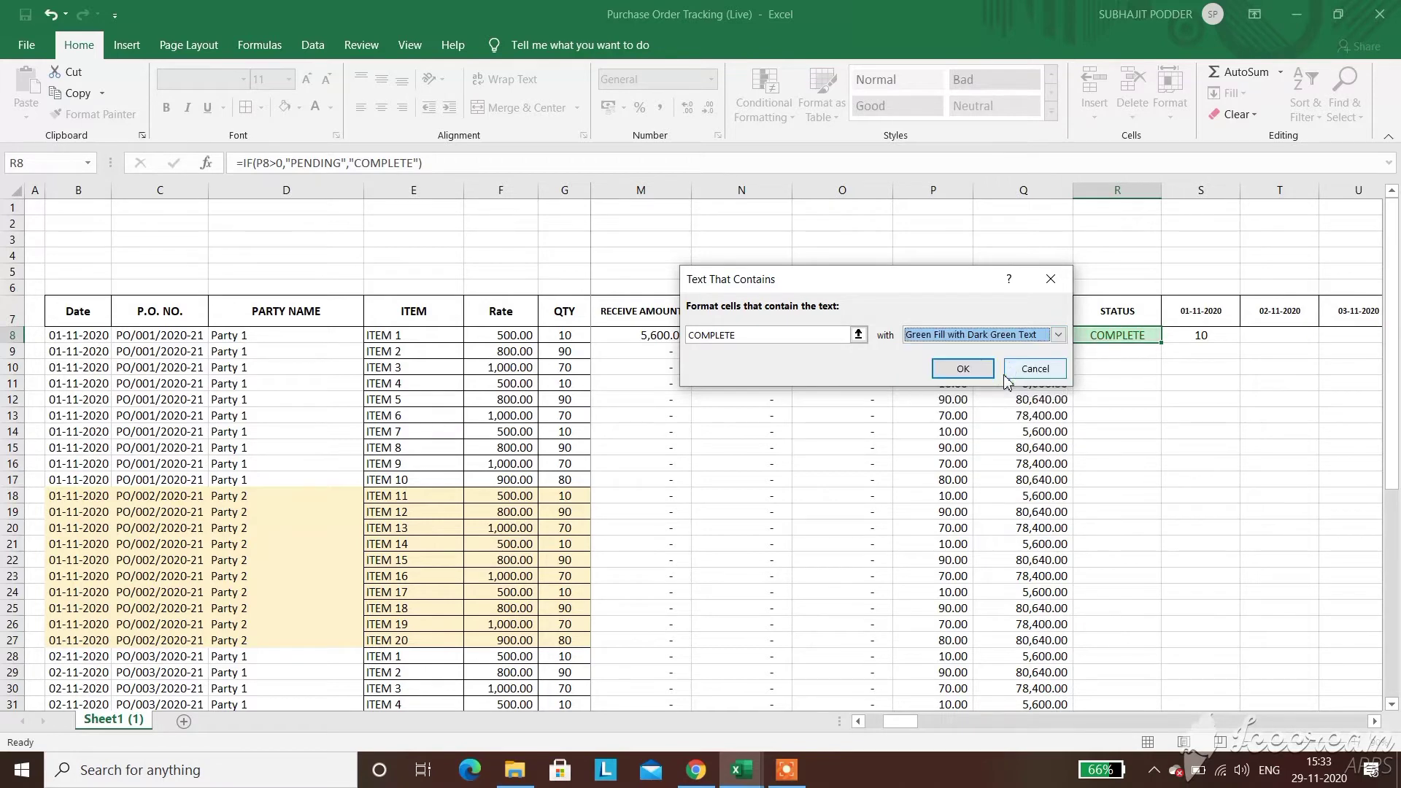
left_click(977, 369)
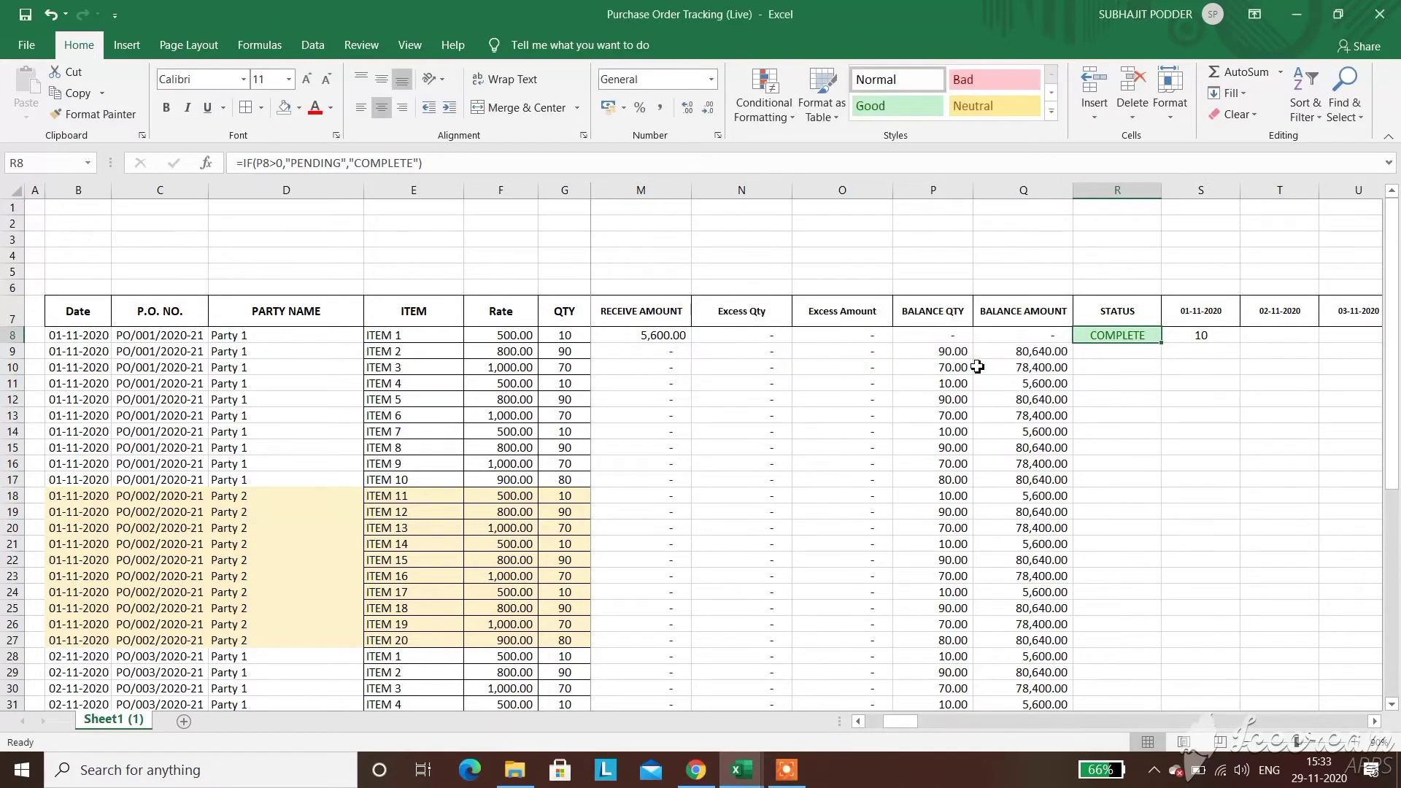
left_click(1118, 356)
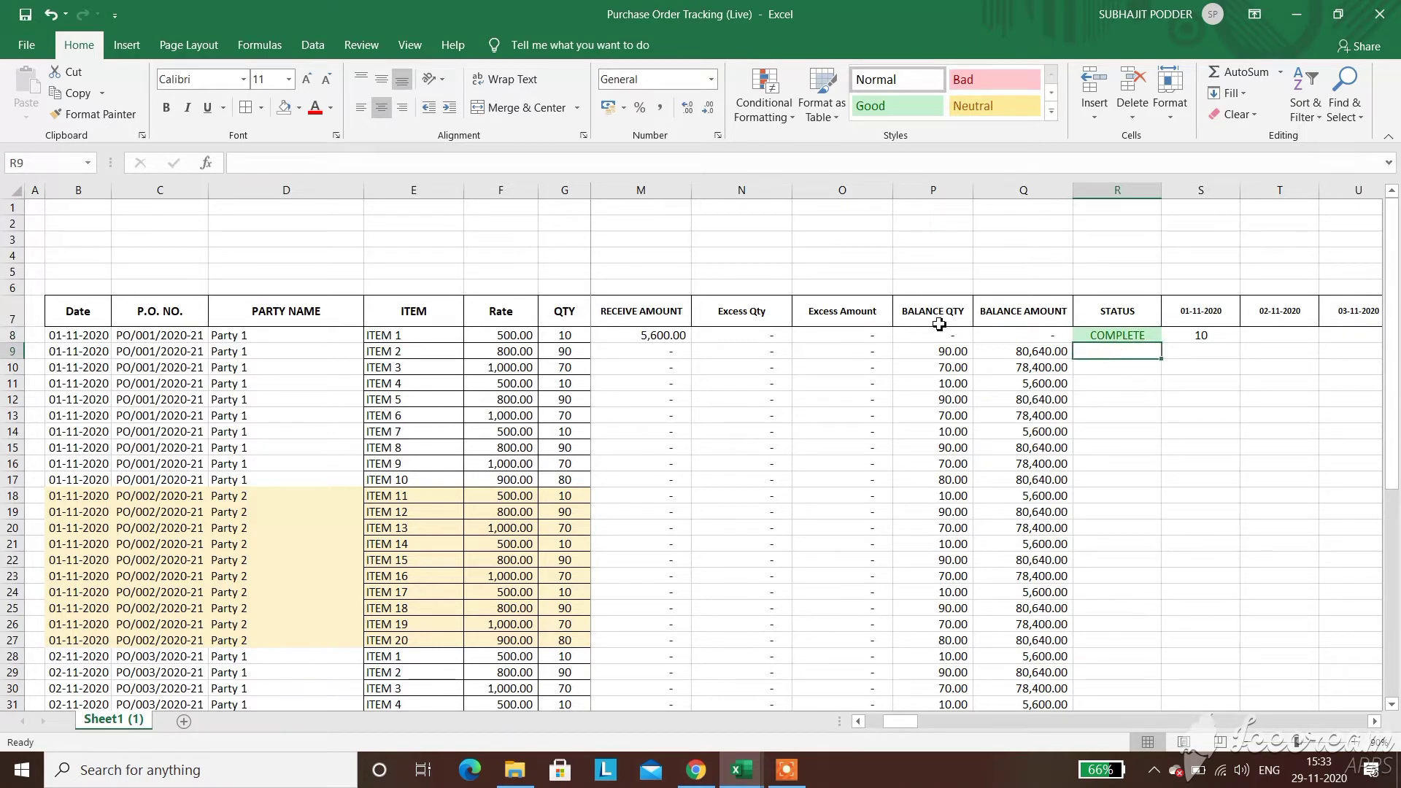
Clear the first item's 10 received on 01-11-2020 to test the Status formatting
left_click(1234, 335)
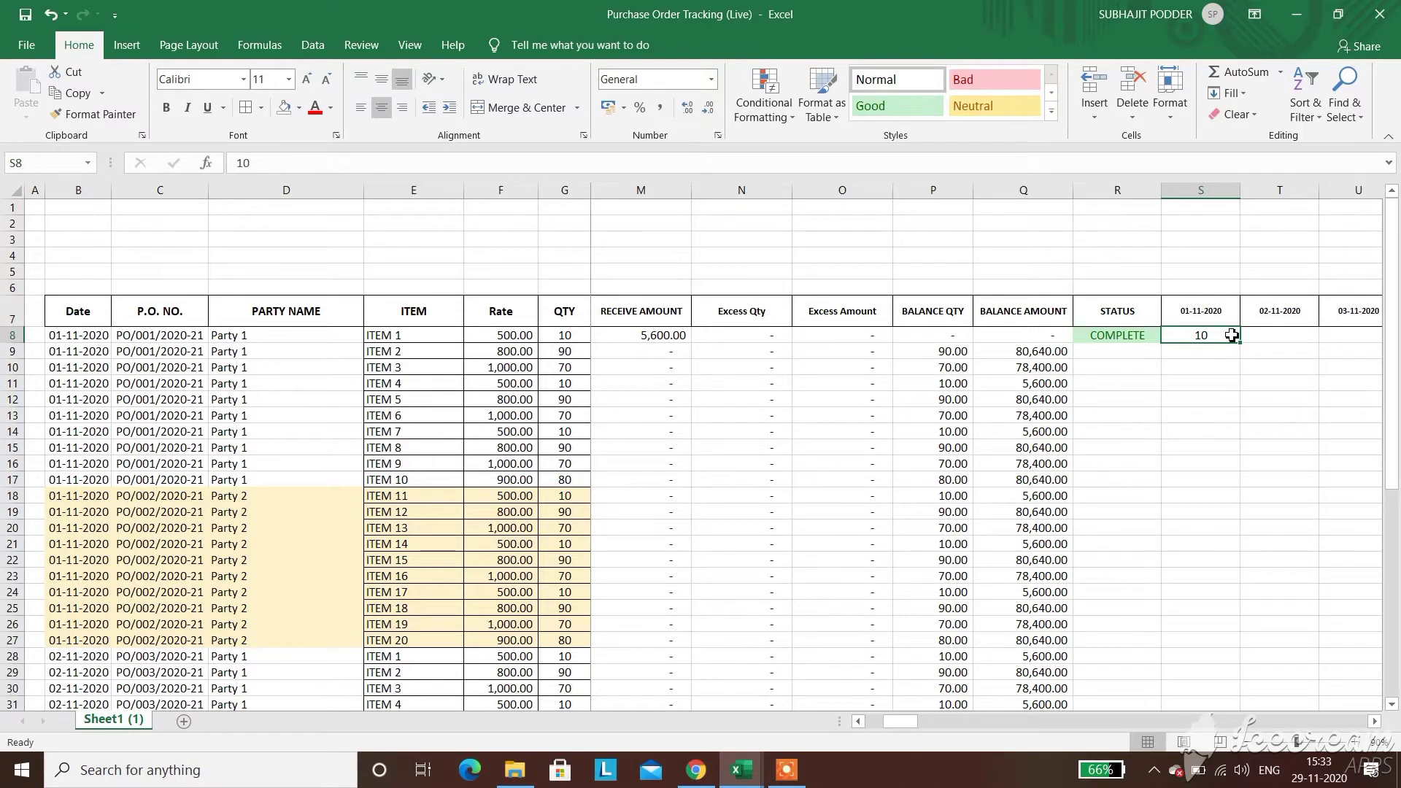
key("Delete")
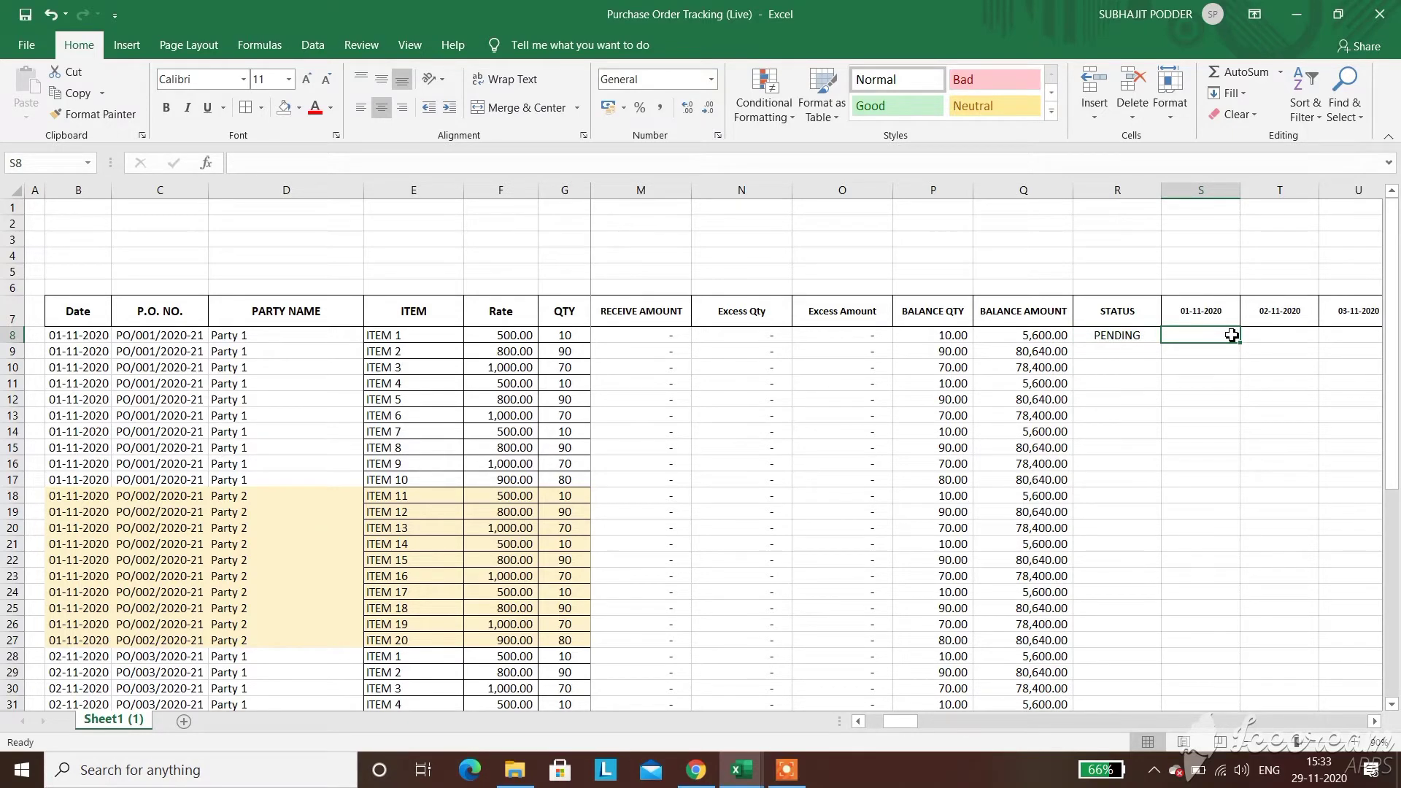
Fill the Status formula from R8 down to R37 and save the workbook
left_click(1136, 334)
left_click_drag(1161, 343, 1129, 683)
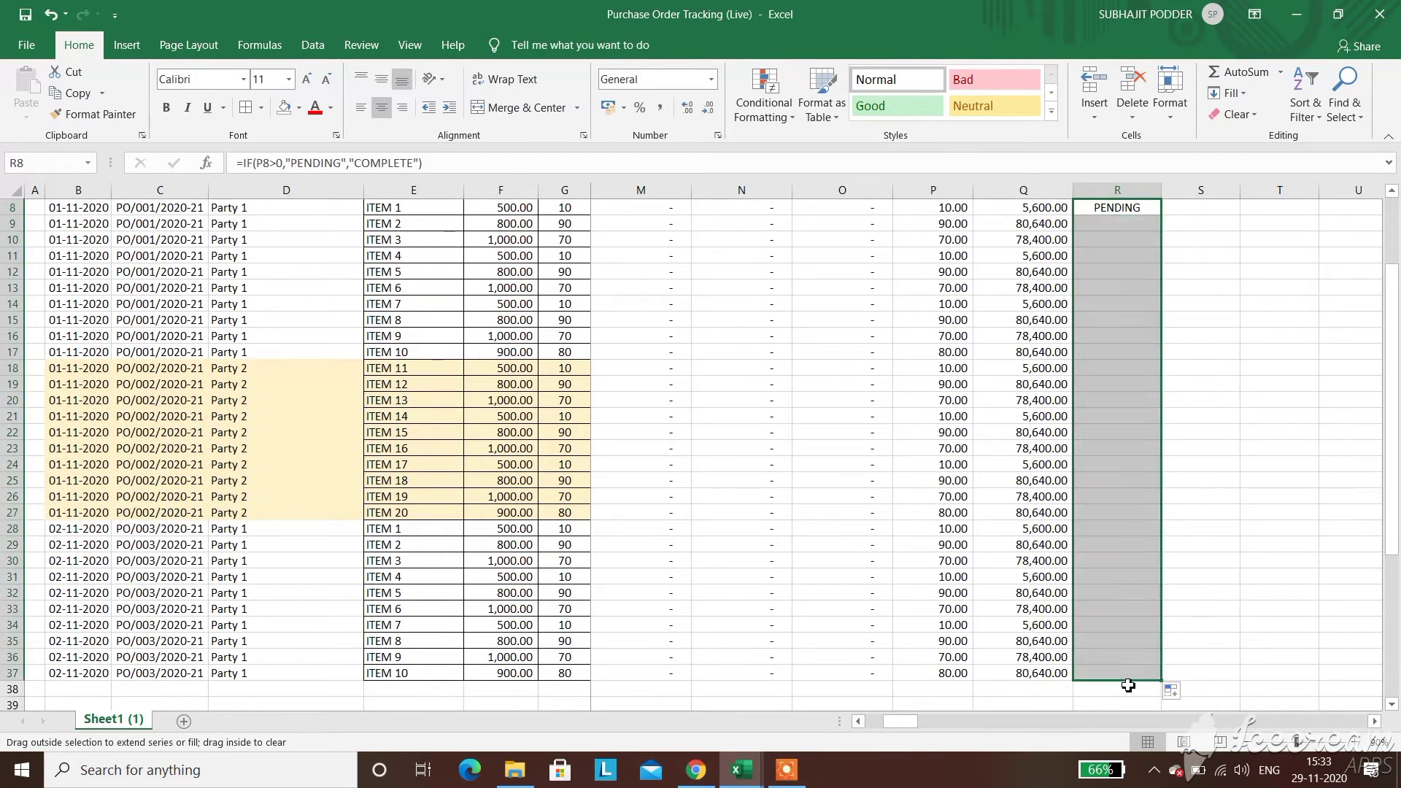
left_click_drag(1391, 332, 1390, 316)
left_click(1274, 367)
left_click(25, 14)
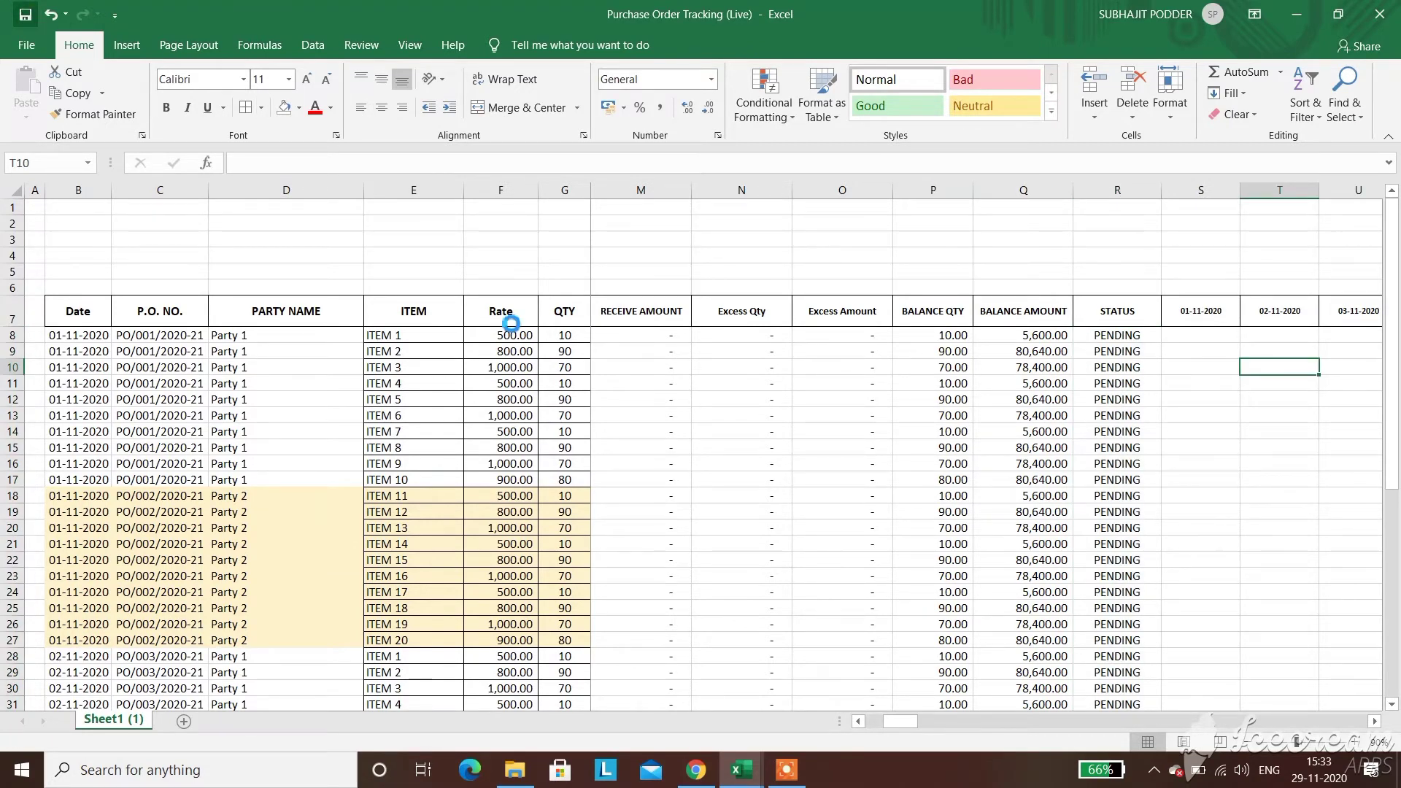
Add filters to the header cells from Date through QTY in B7:G7
left_click(80, 316)
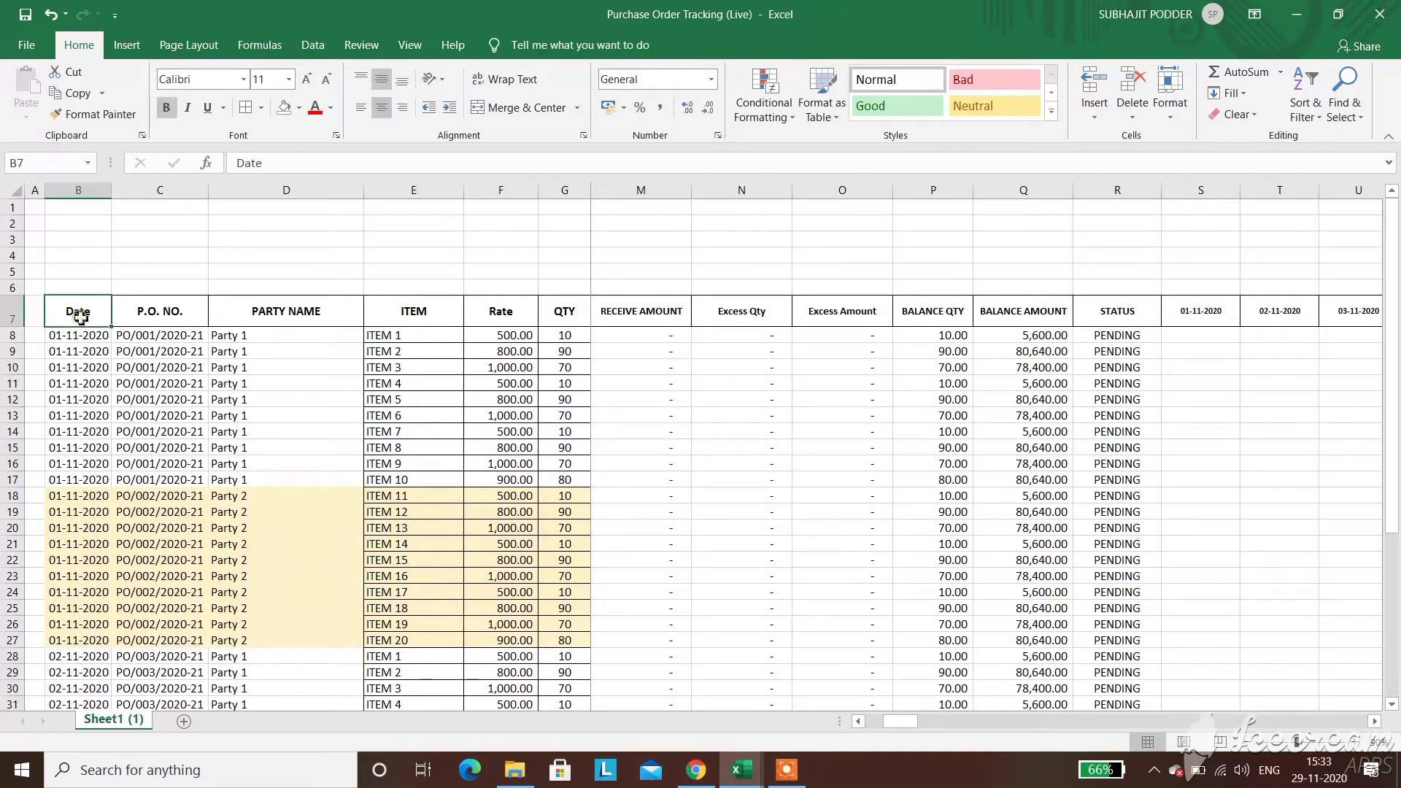
left_click(1239, 354)
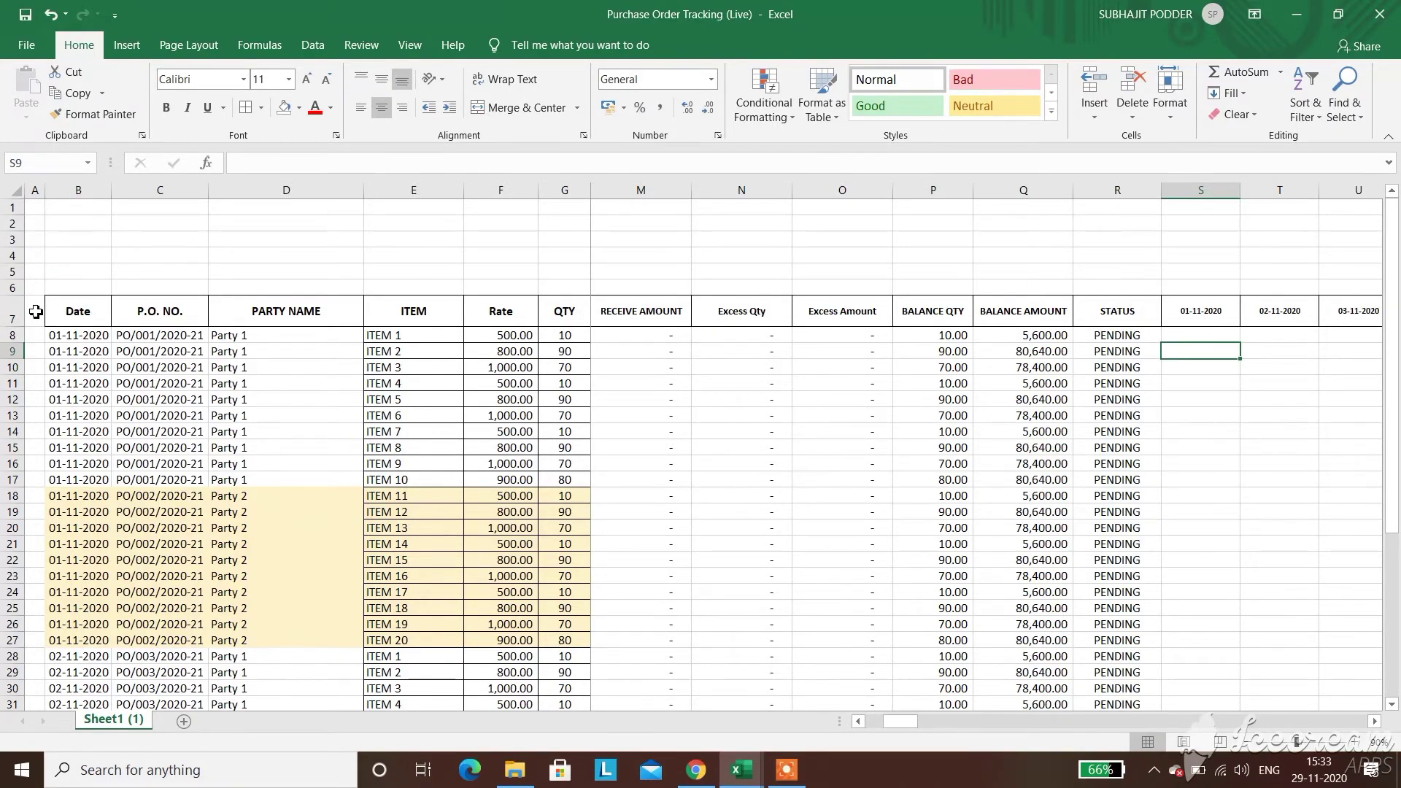
scroll(36, 311, "up", 2)
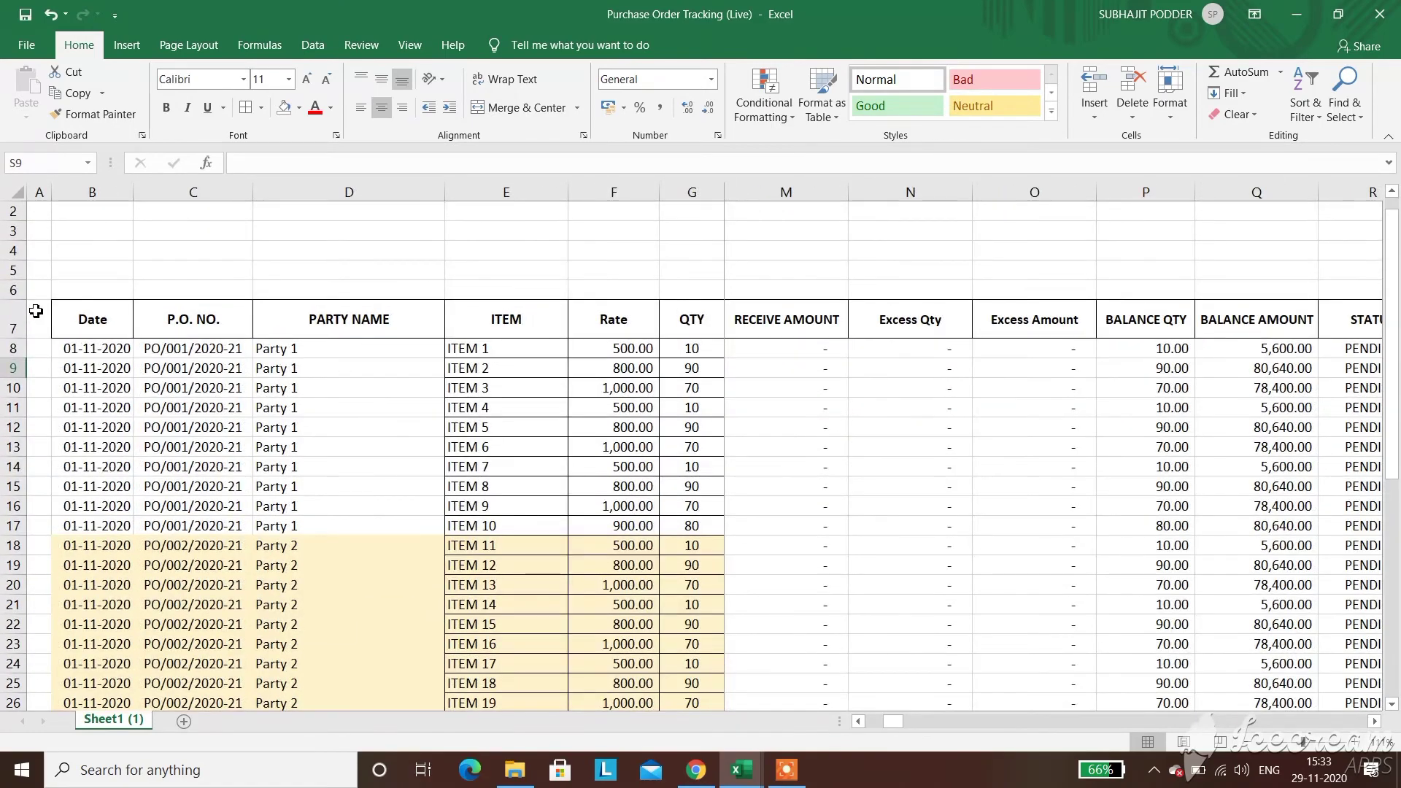
scroll(36, 312, "down", 5)
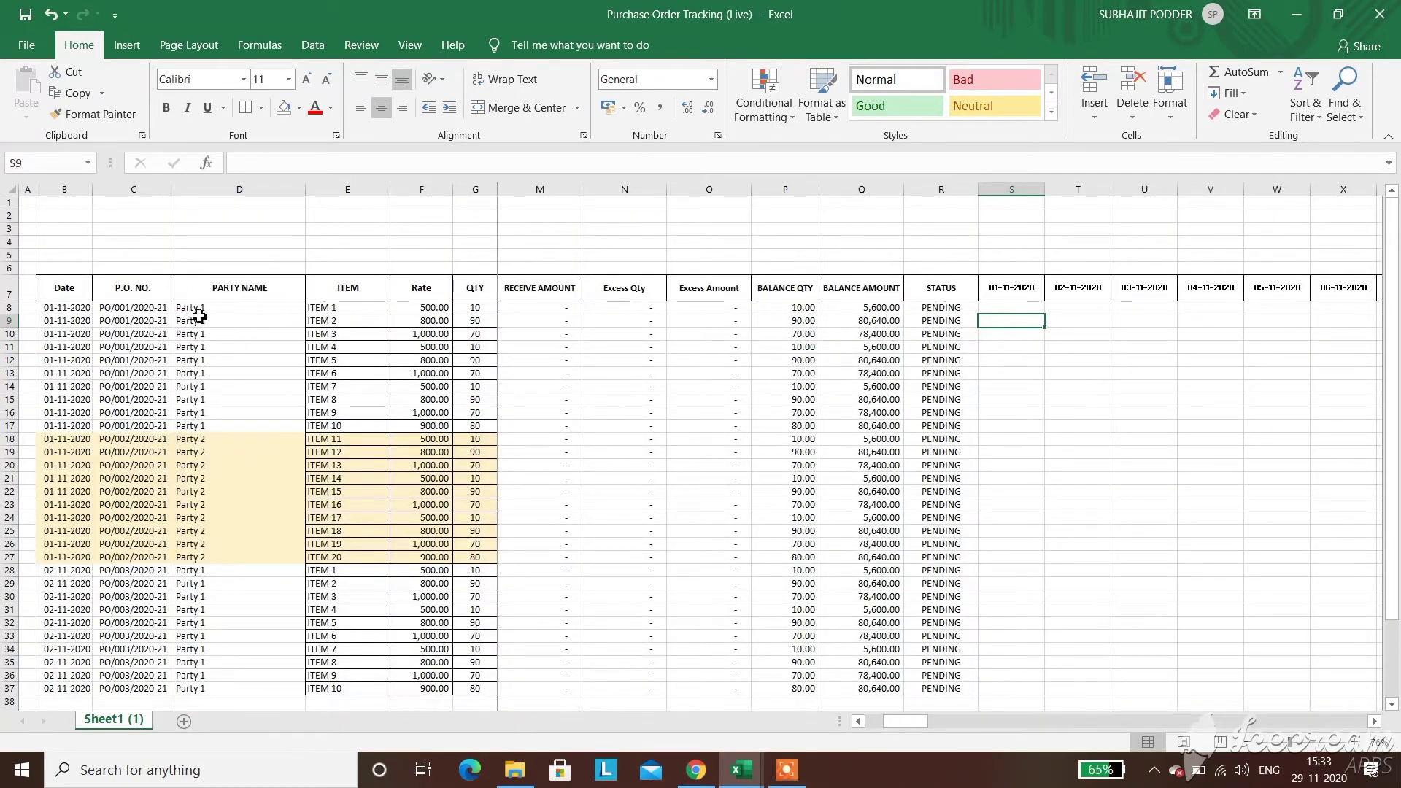
left_click_drag(73, 287, 480, 293)
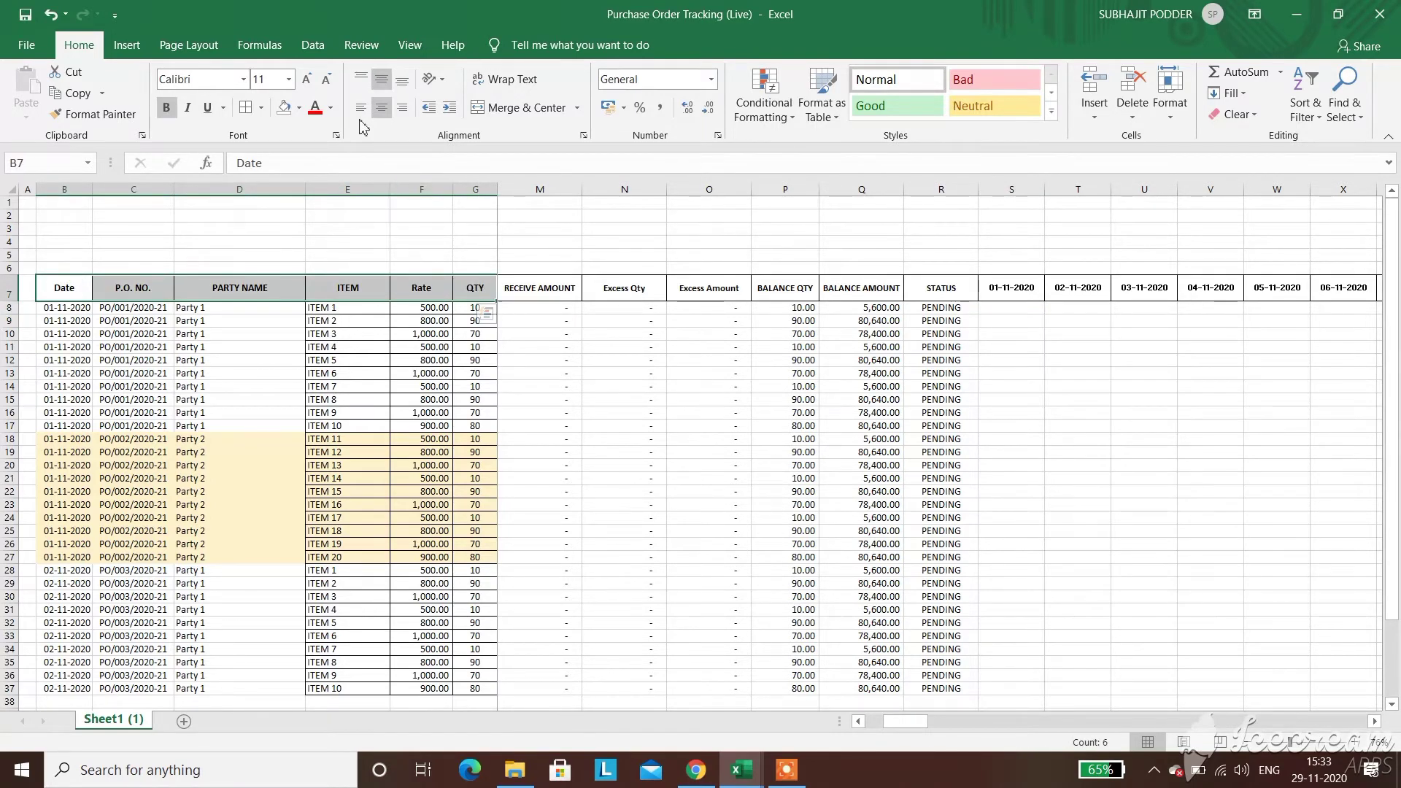
left_click(315, 46)
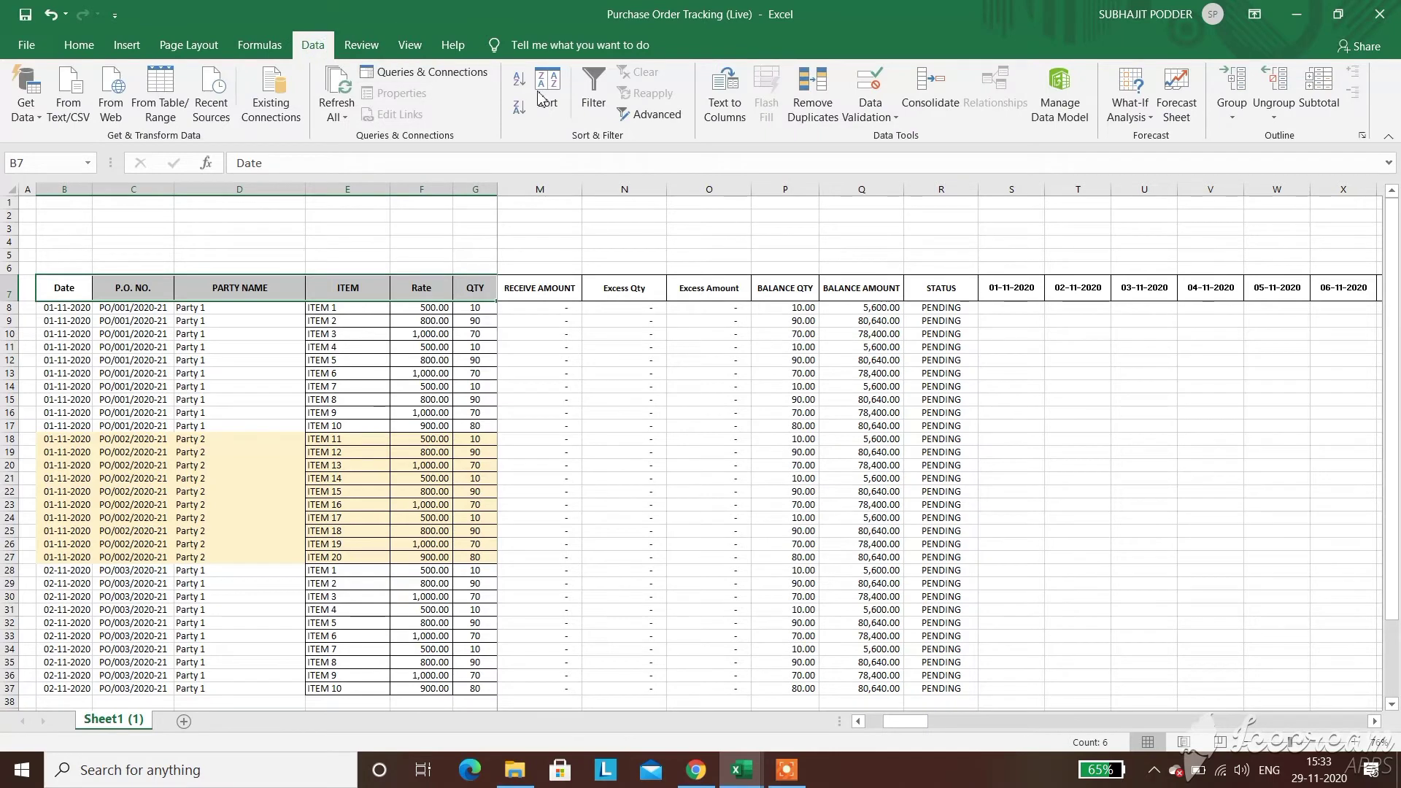
left_click(592, 90)
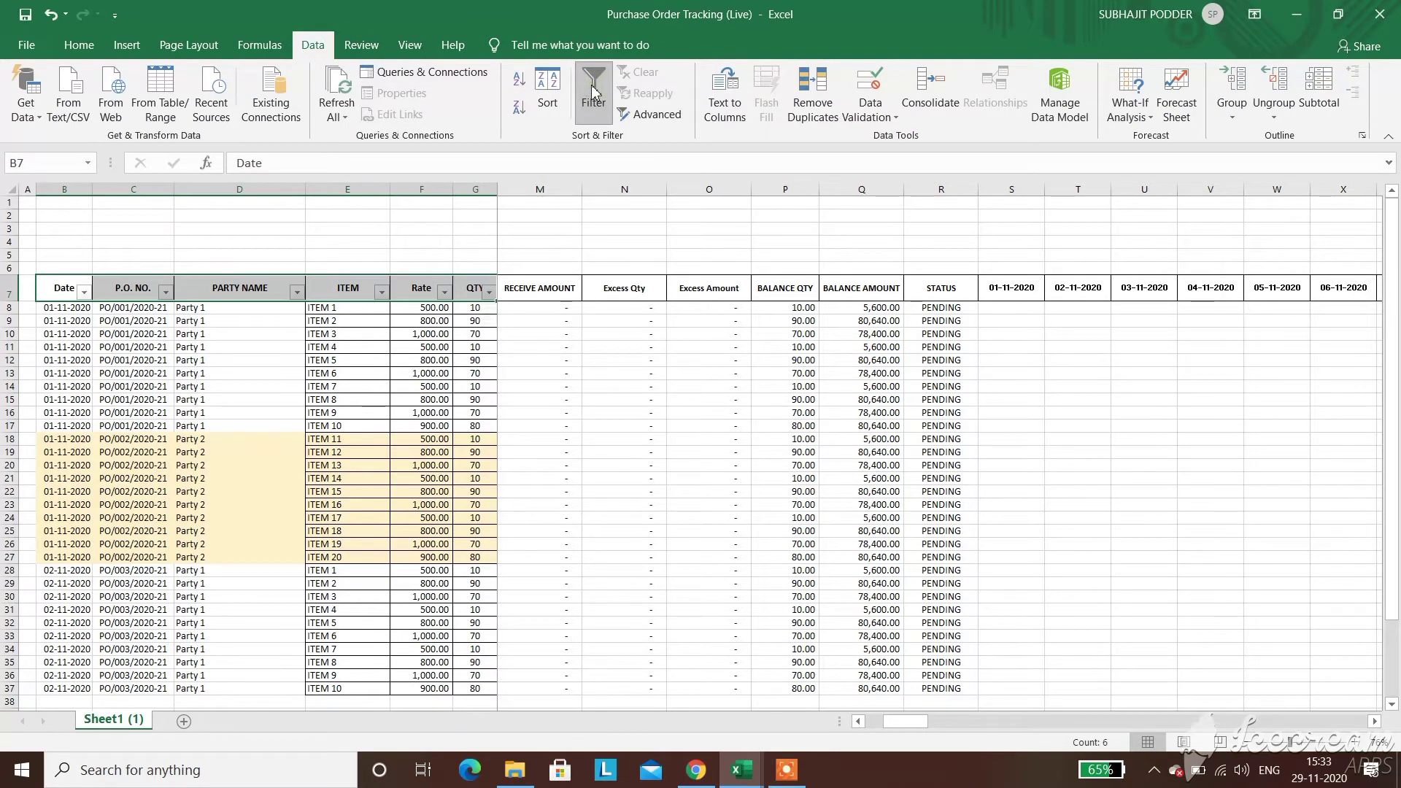
left_click(1270, 349)
left_click(1198, 490)
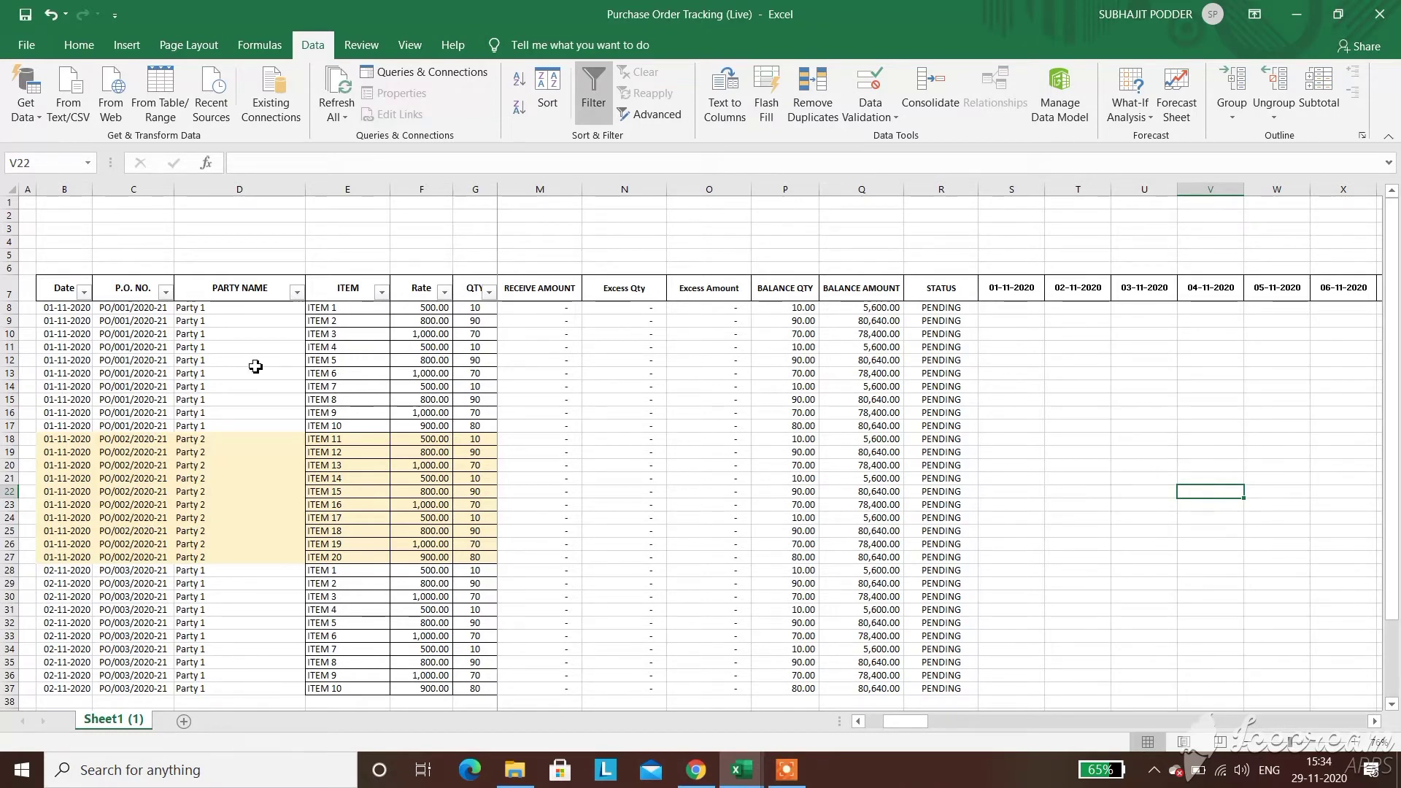
left_click_drag(1080, 375, 1129, 423)
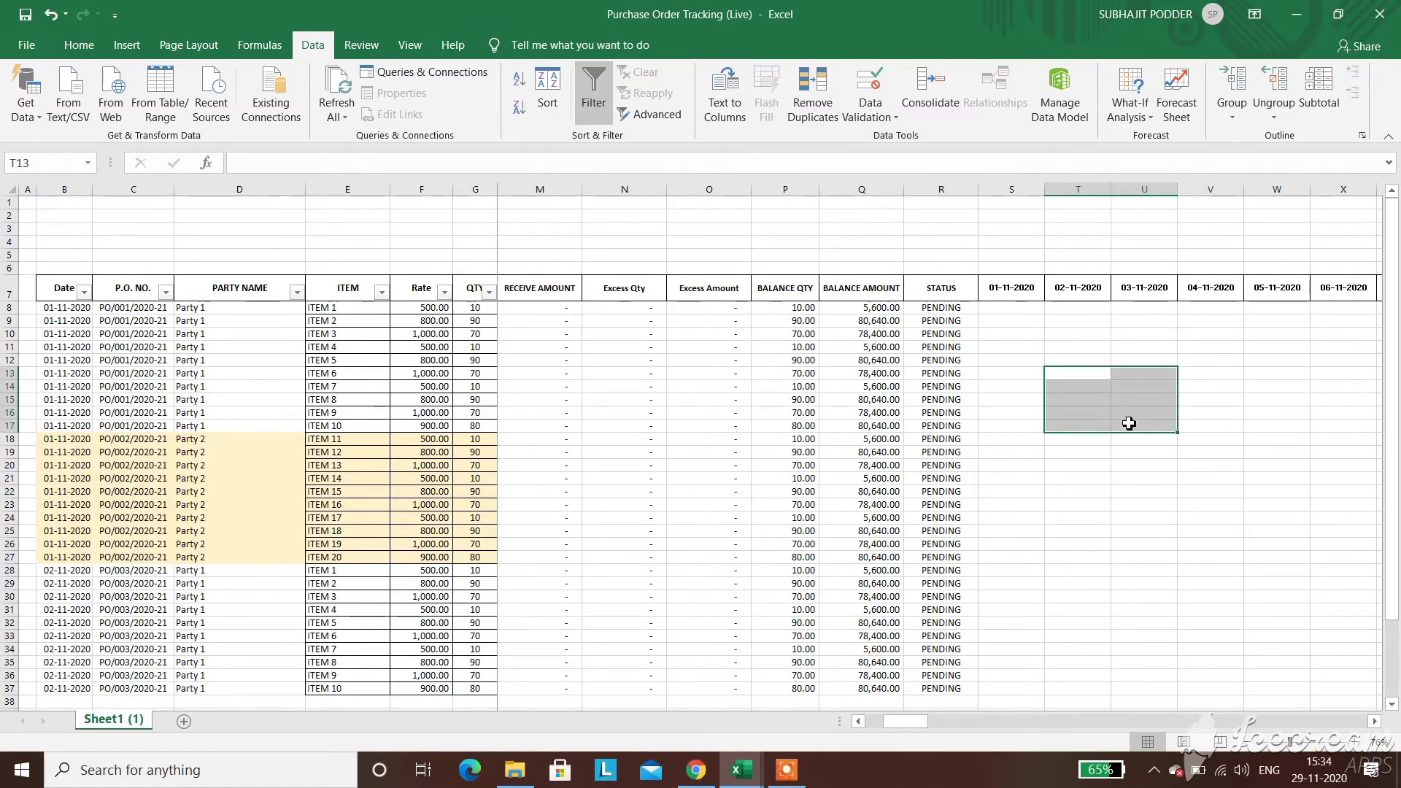
Filter the PARTY NAME column to show only Party 2
scroll(1129, 423, "up", 2, "ctrl")
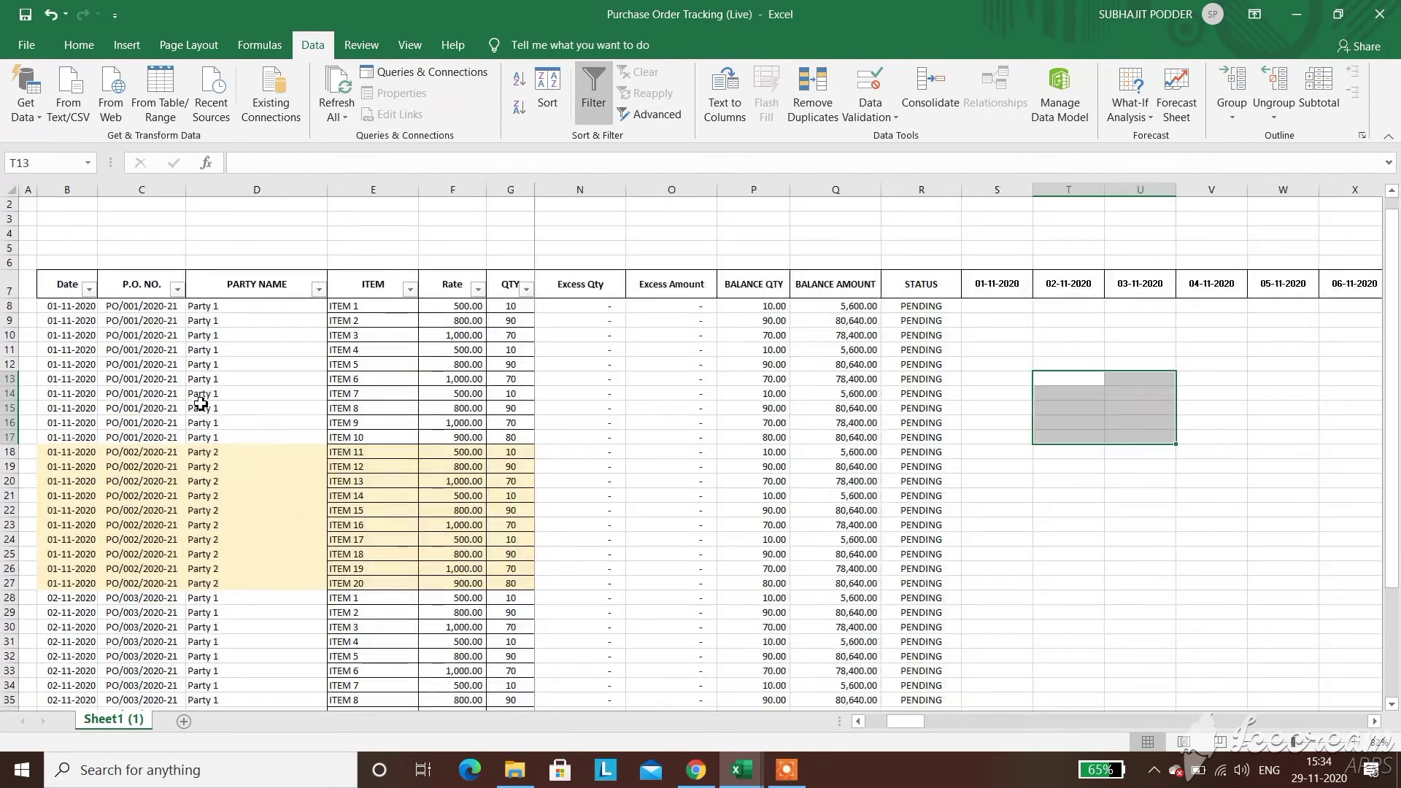
left_click(319, 289)
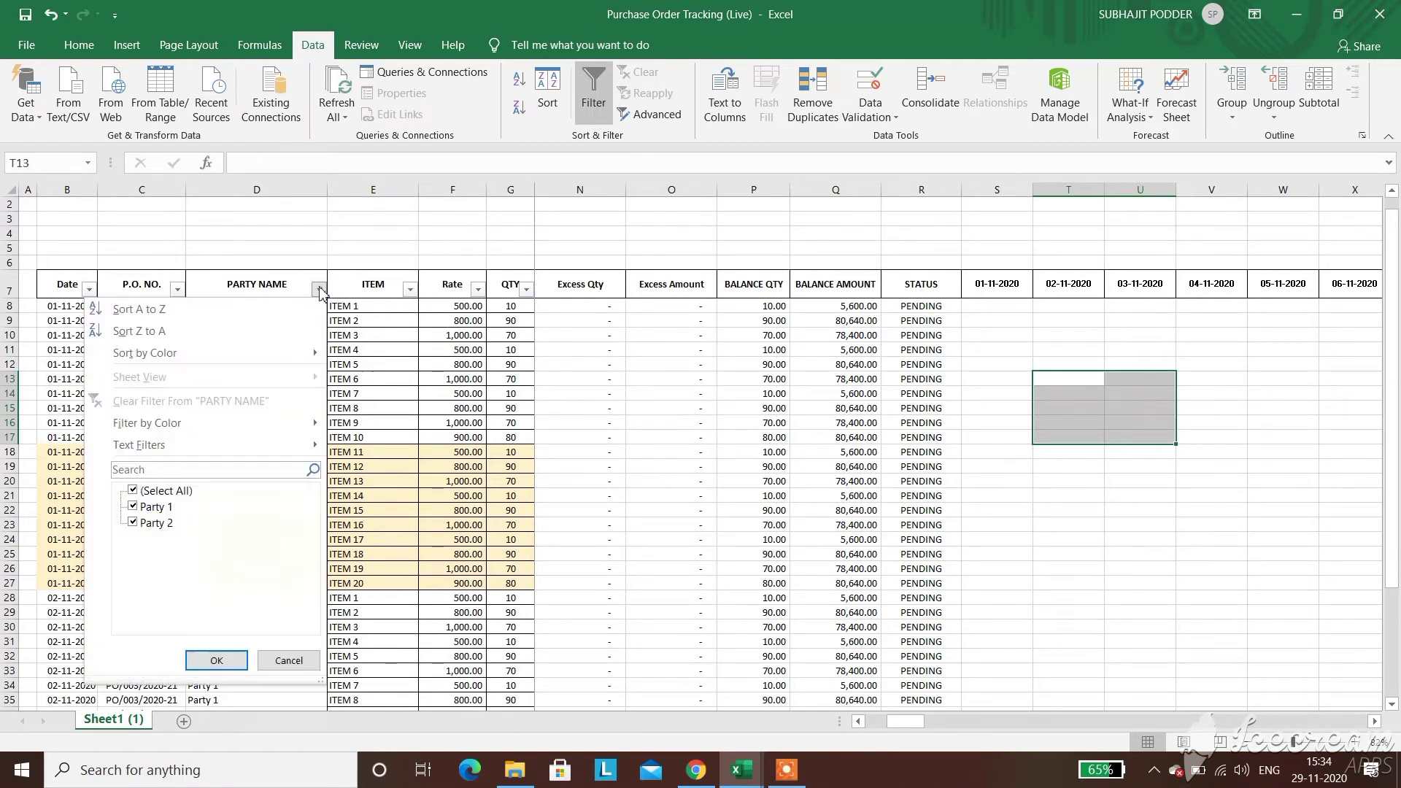
left_click(162, 492)
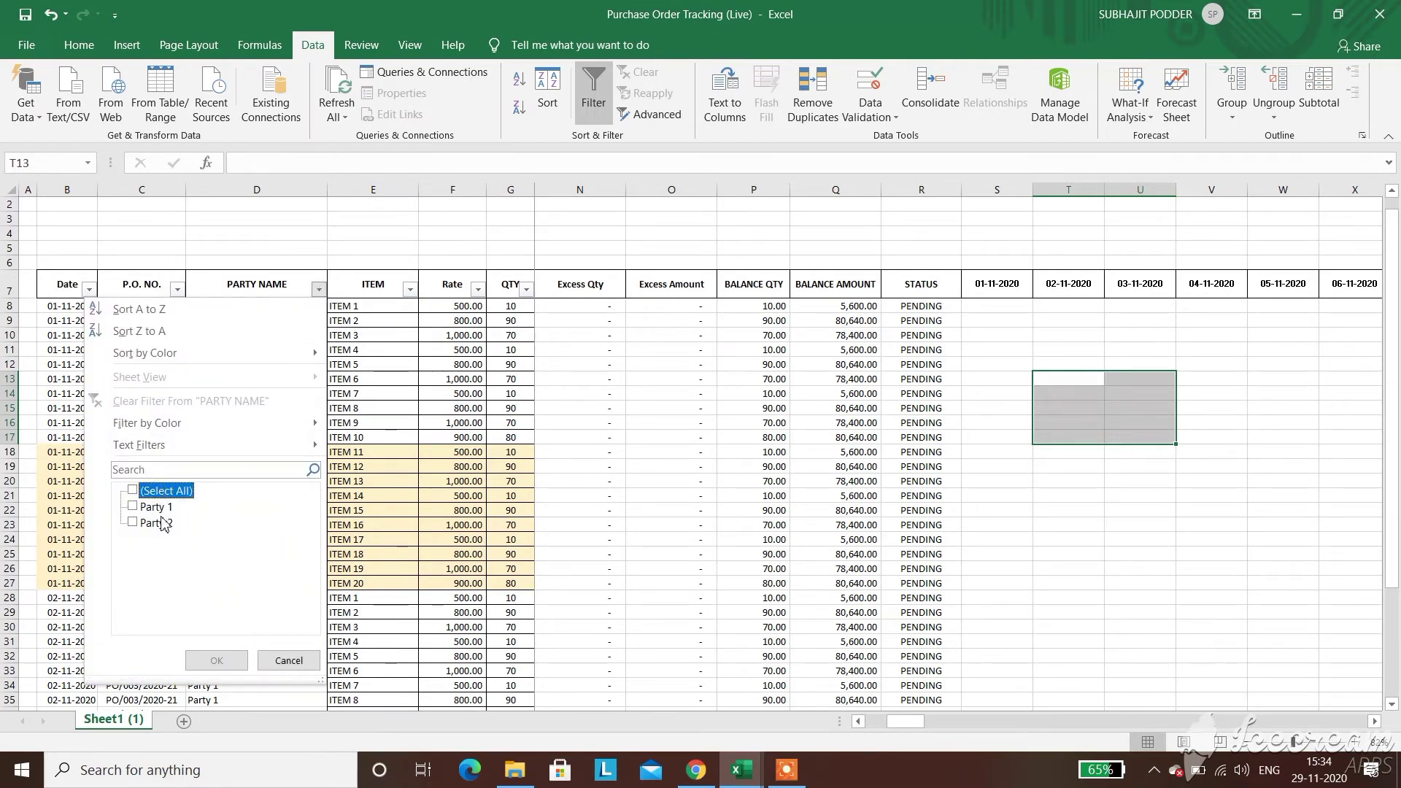
left_click(163, 523)
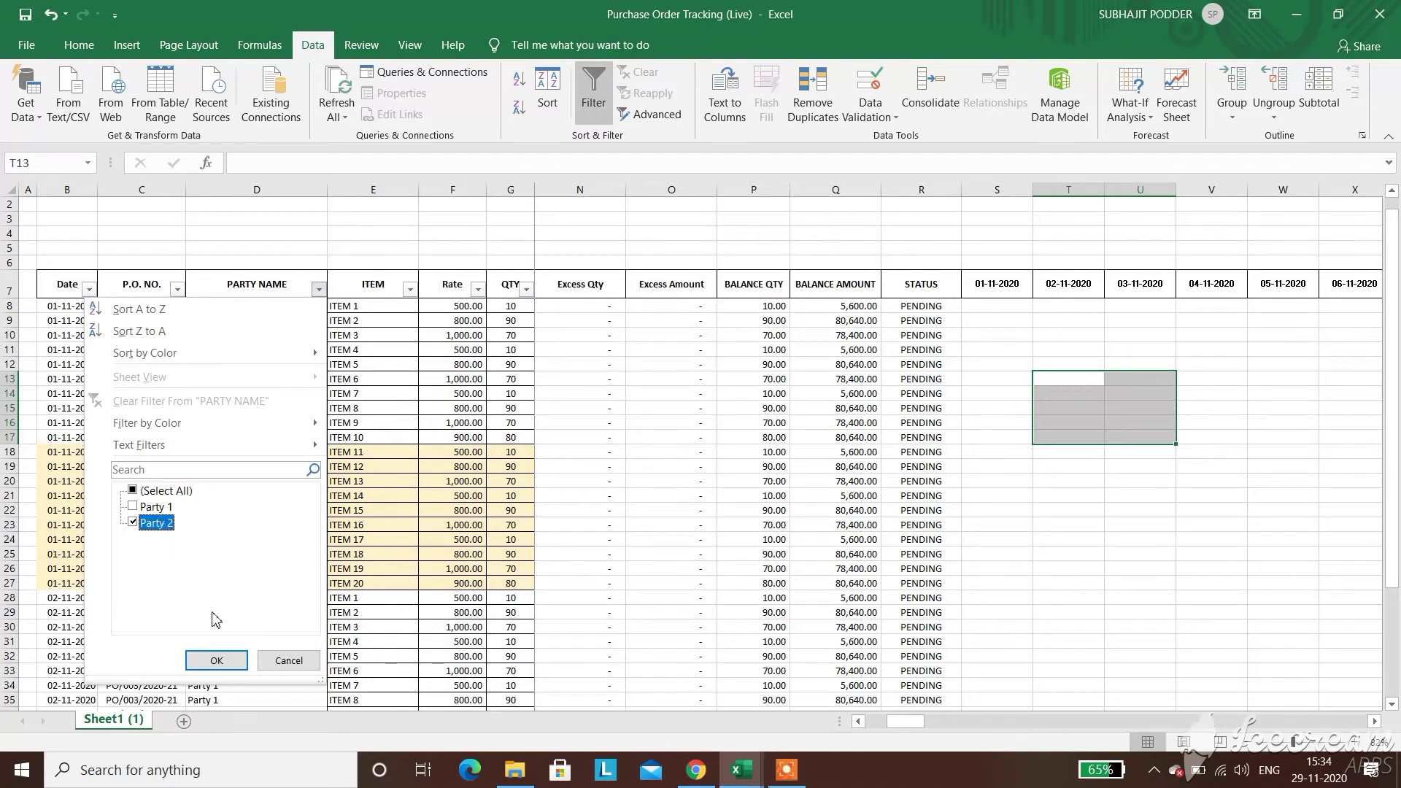
left_click(219, 660)
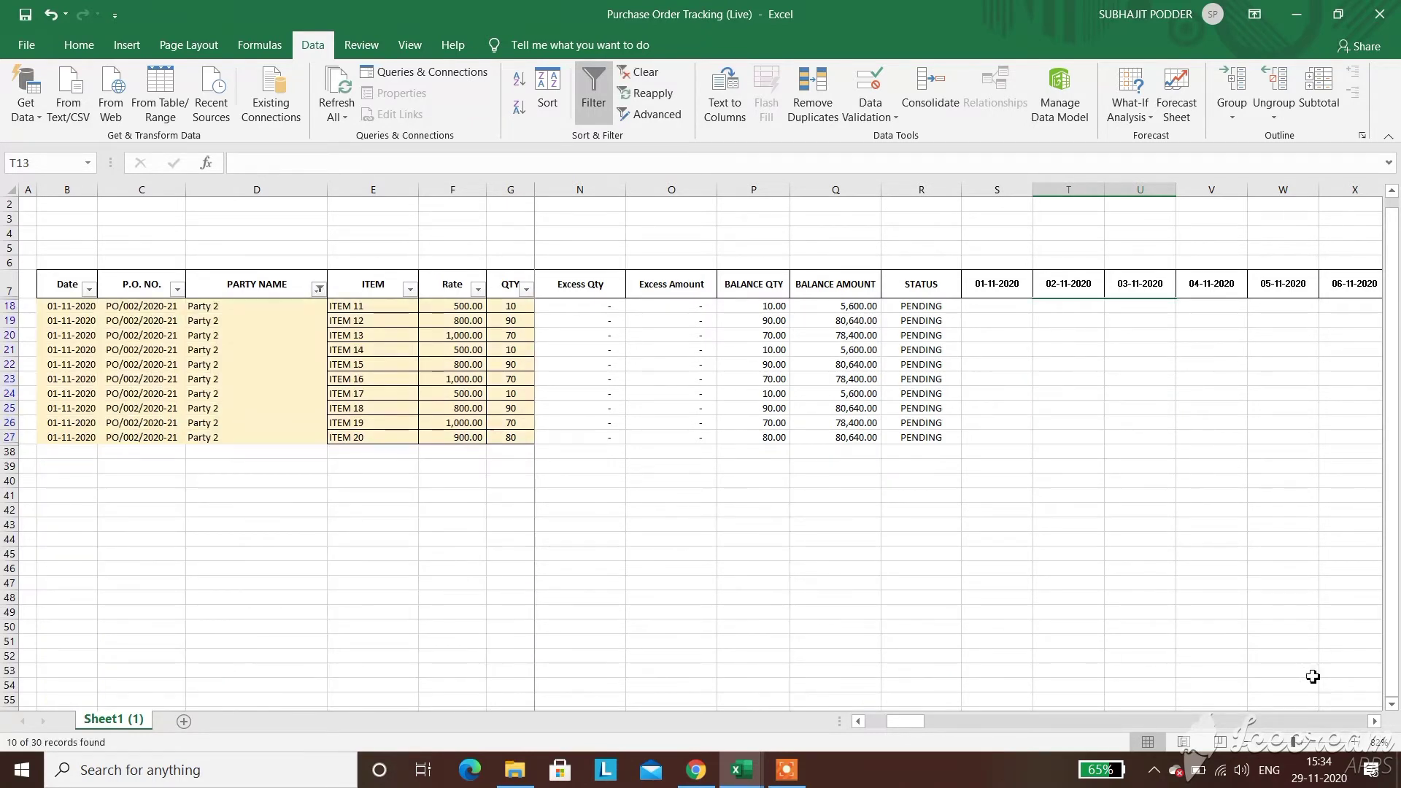
Examine the filtered Party 2 rows across the amount, balance, Status and daily receipt columns
left_click(1375, 721)
left_click(1375, 721)
left_click(1375, 721)
left_click(1375, 721)
left_click(1375, 721)
left_click(1375, 721)
left_click(1375, 721)
left_click(1375, 722)
left_click(1128, 313)
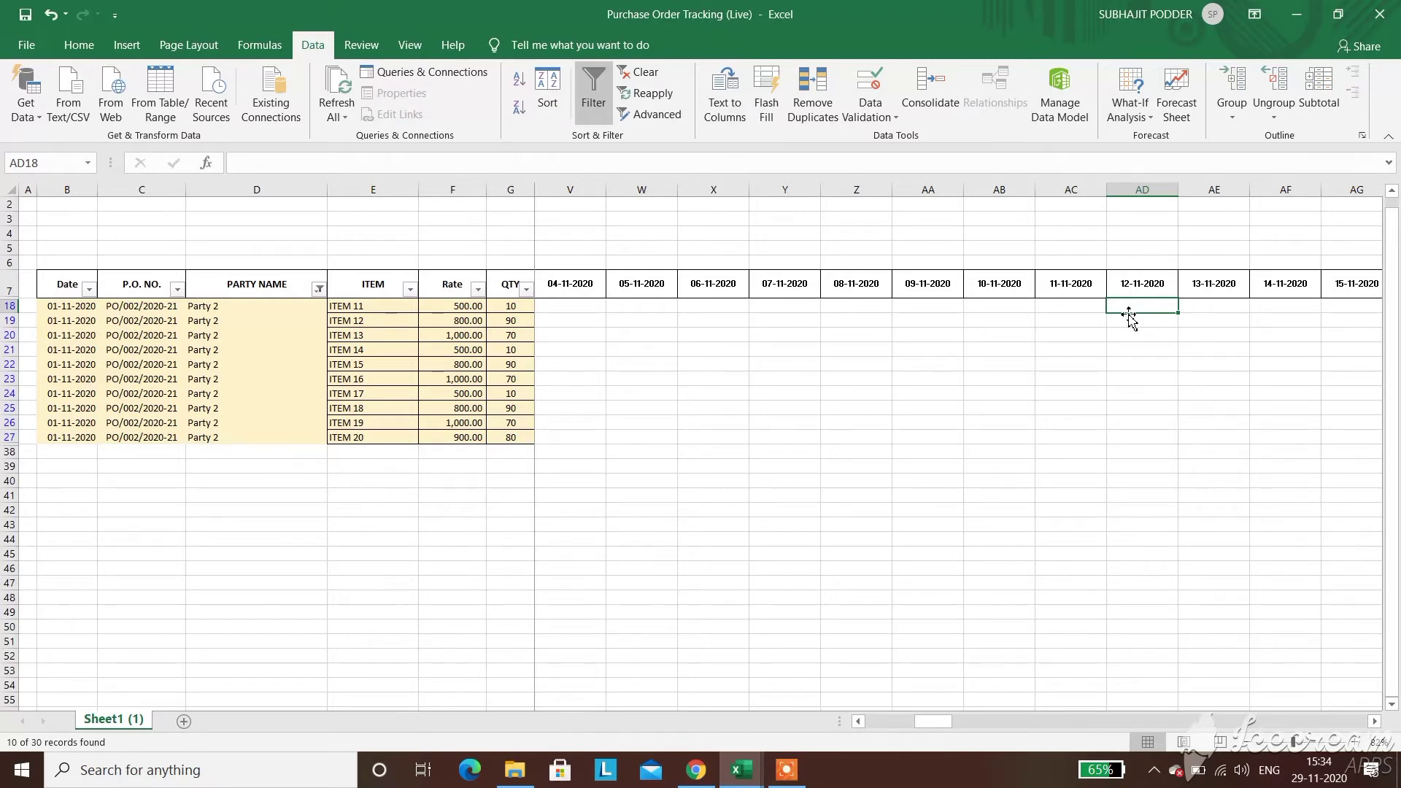
key("Left")
key("Left")
key("Left")
key("Left")
key("Left")
key("Left")
key("Left")
key("Left")
key("Left")
key("Left")
key("Left")
key("Left")
key("Left")
key("Left")
key("Left")
key("Left")
key("Left")
key("Left")
key("Left")
key("Left")
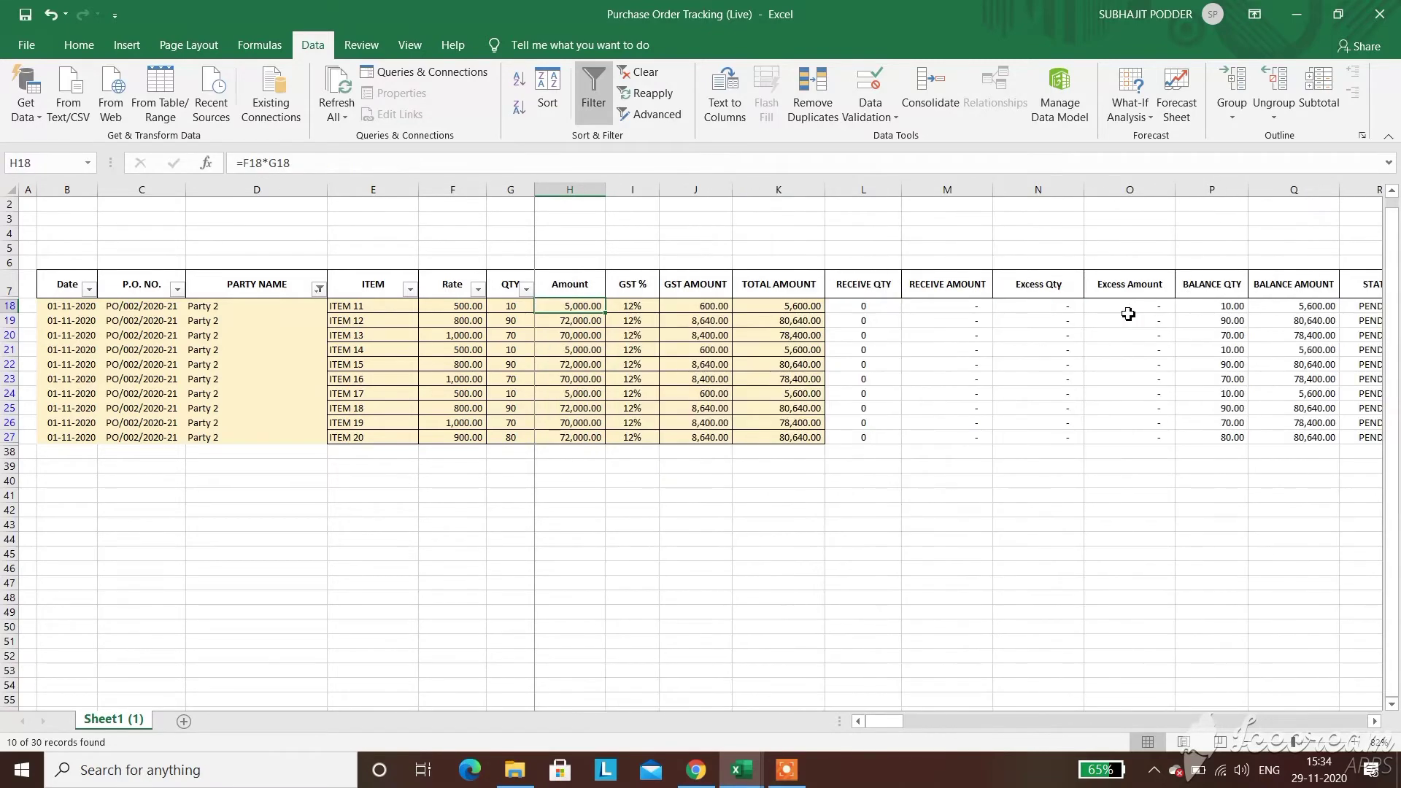
key("Right")
key("Right")
key("Right")
key("Right")
key("Right")
key("Right")
key("Right")
key("Right")
key("Right")
key("Right")
key("Right")
key("Right")
key("Right")
key("Right")
key("Right")
key("Right")
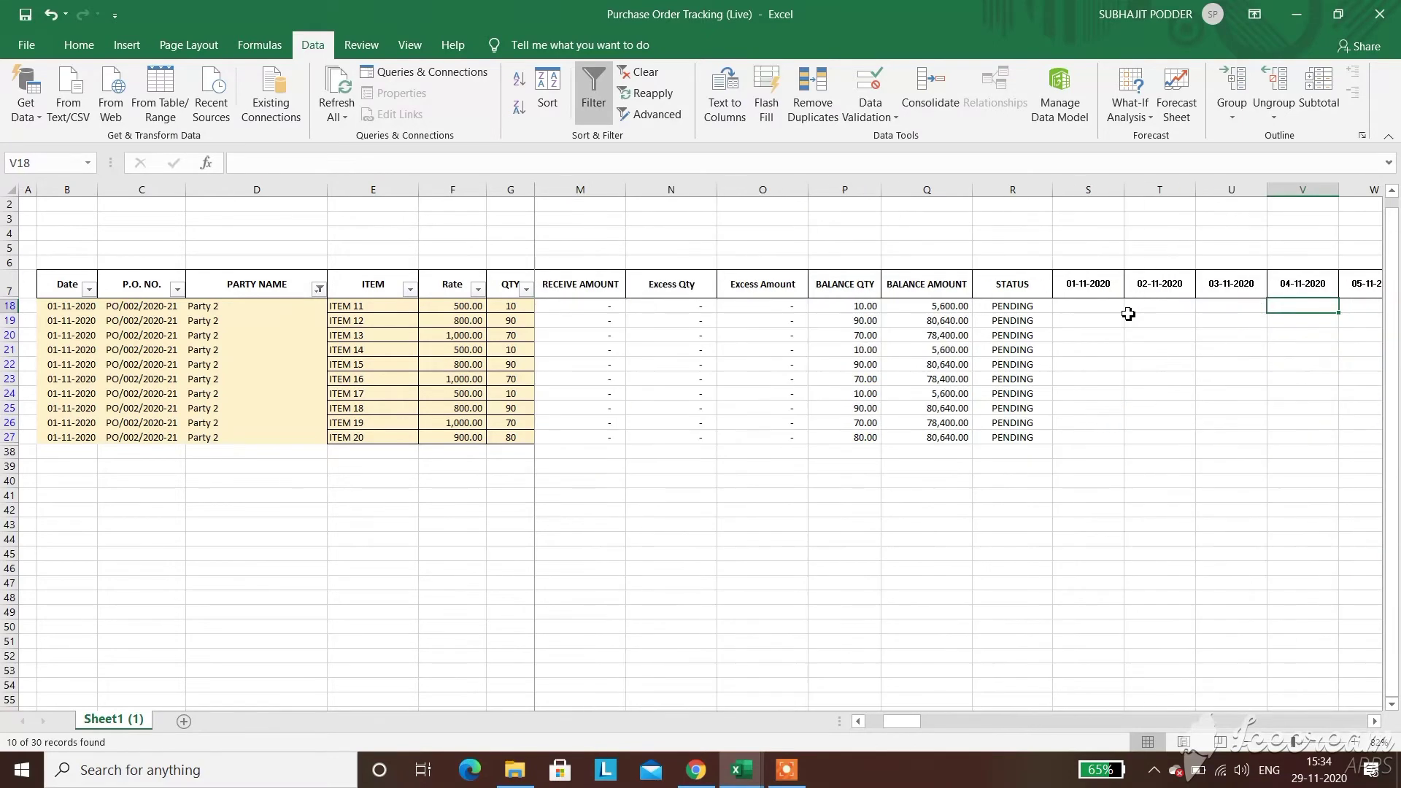
key("Right")
key("Right")
key("Right")
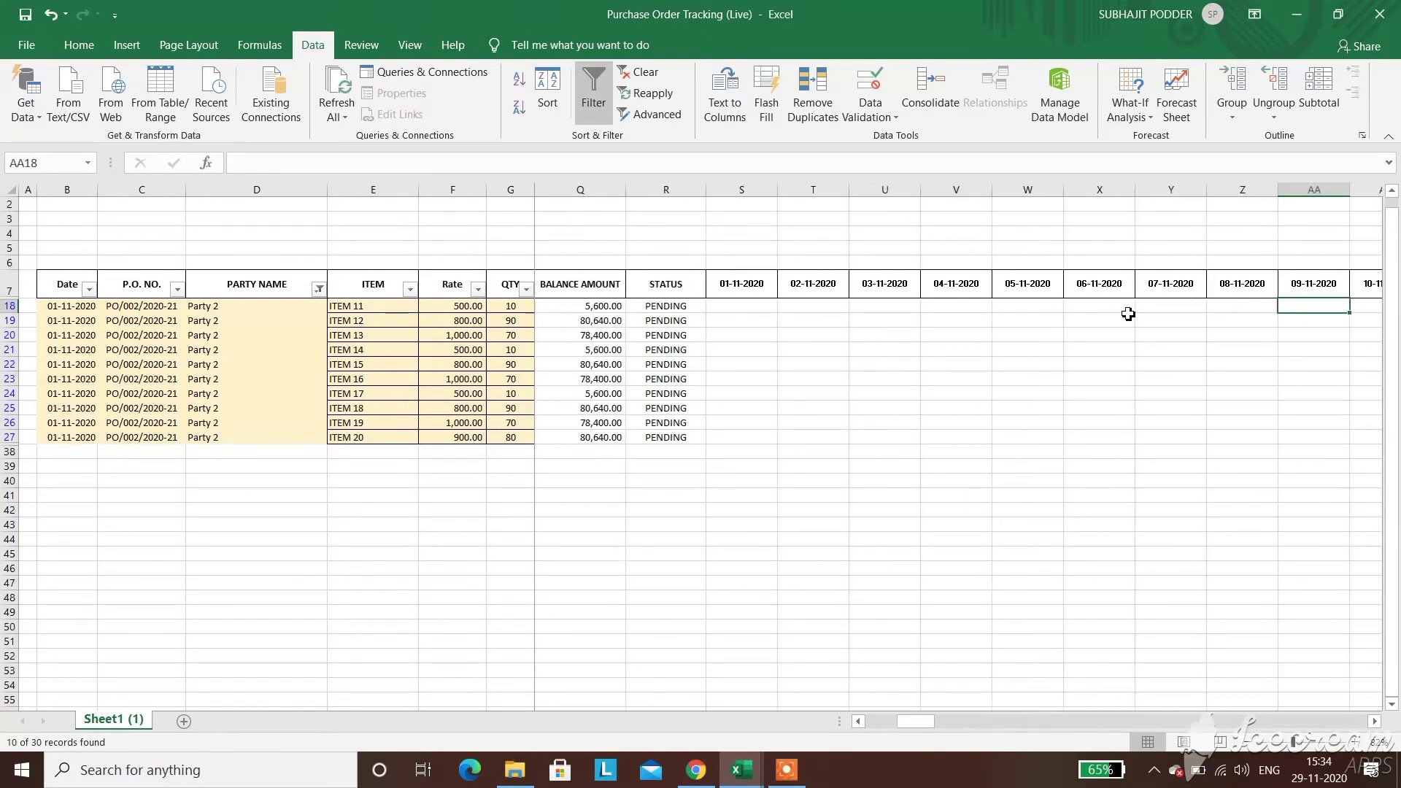
left_click(1003, 309)
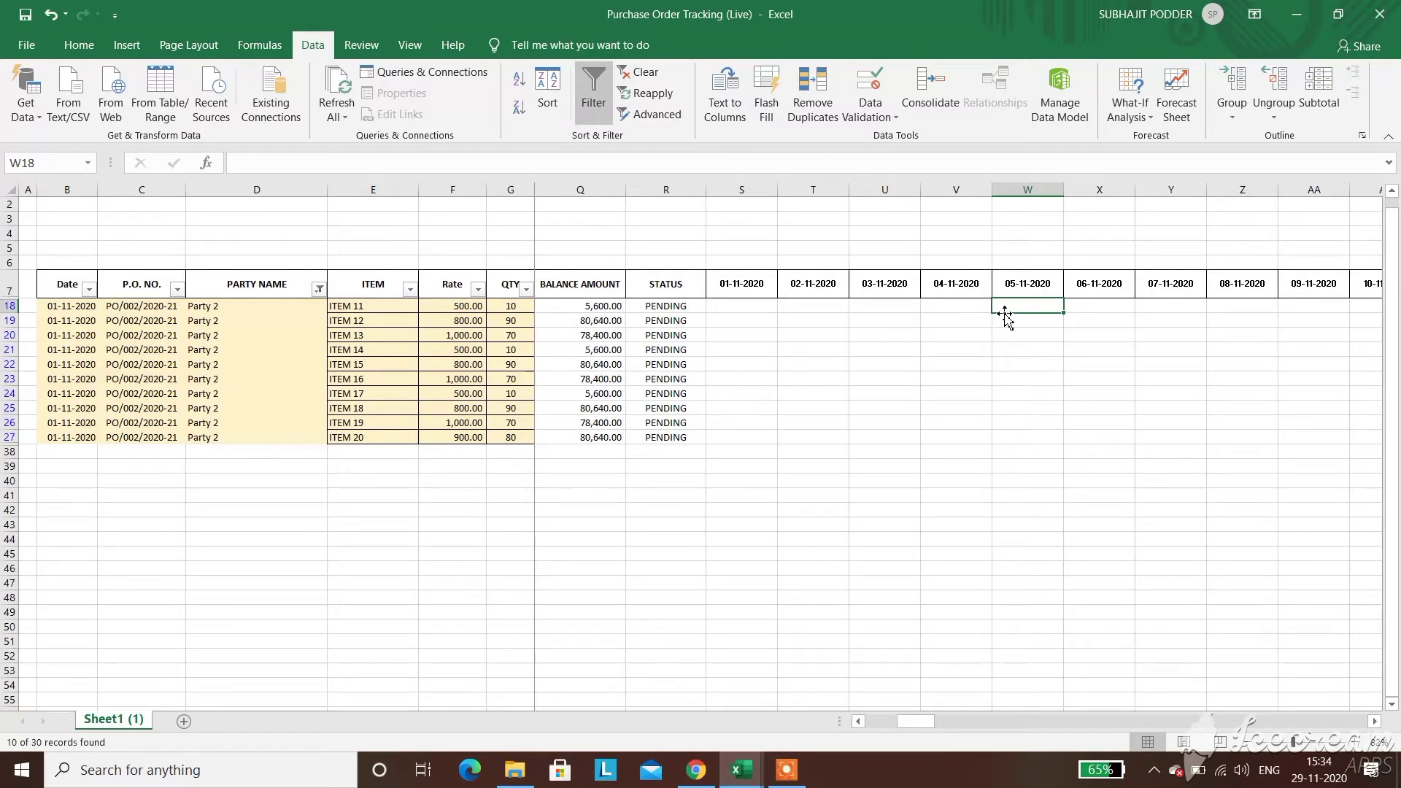
left_click_drag(502, 524, 722, 553)
left_click(840, 559)
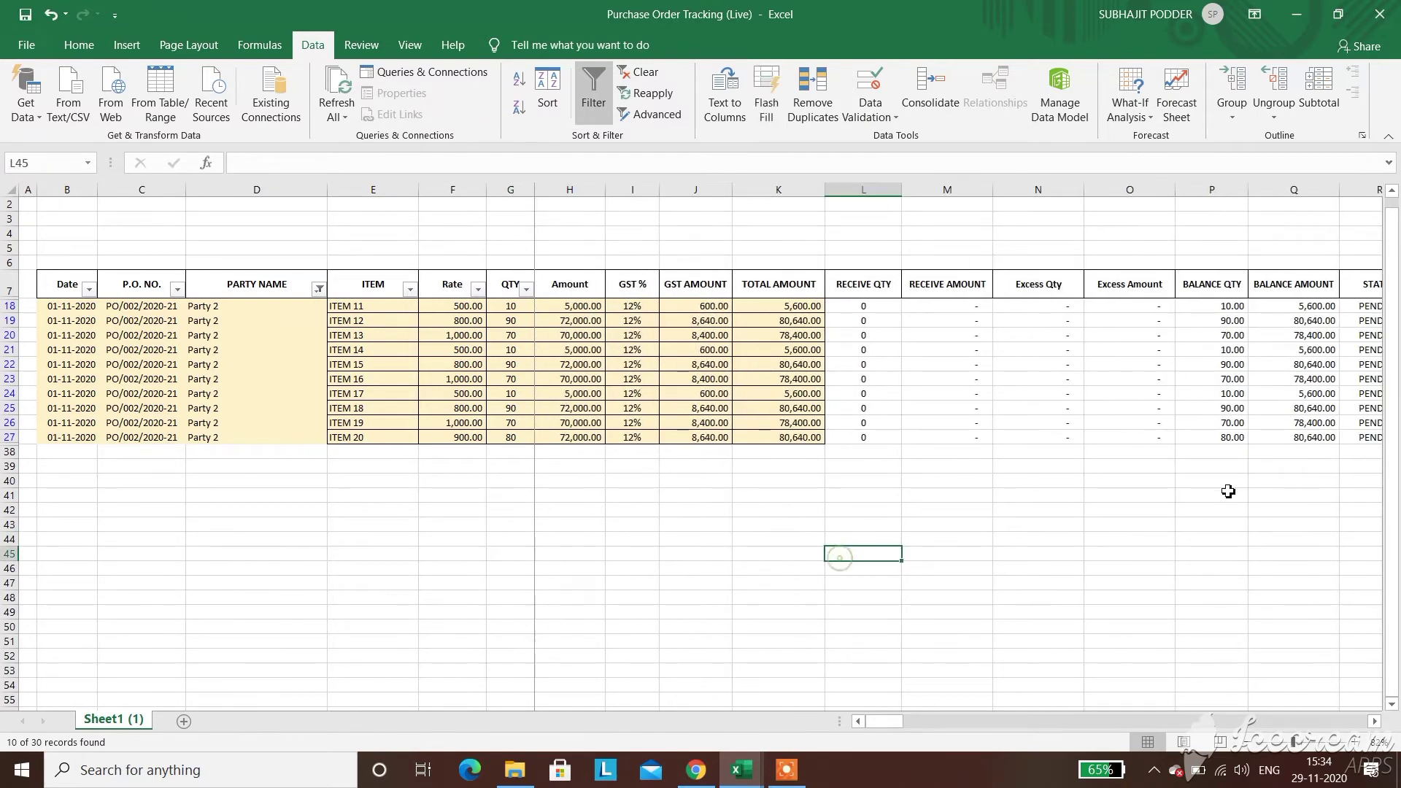
Show all parties again by reselecting every entry in the PARTY NAME filter
left_click_drag(1395, 328, 1395, 321)
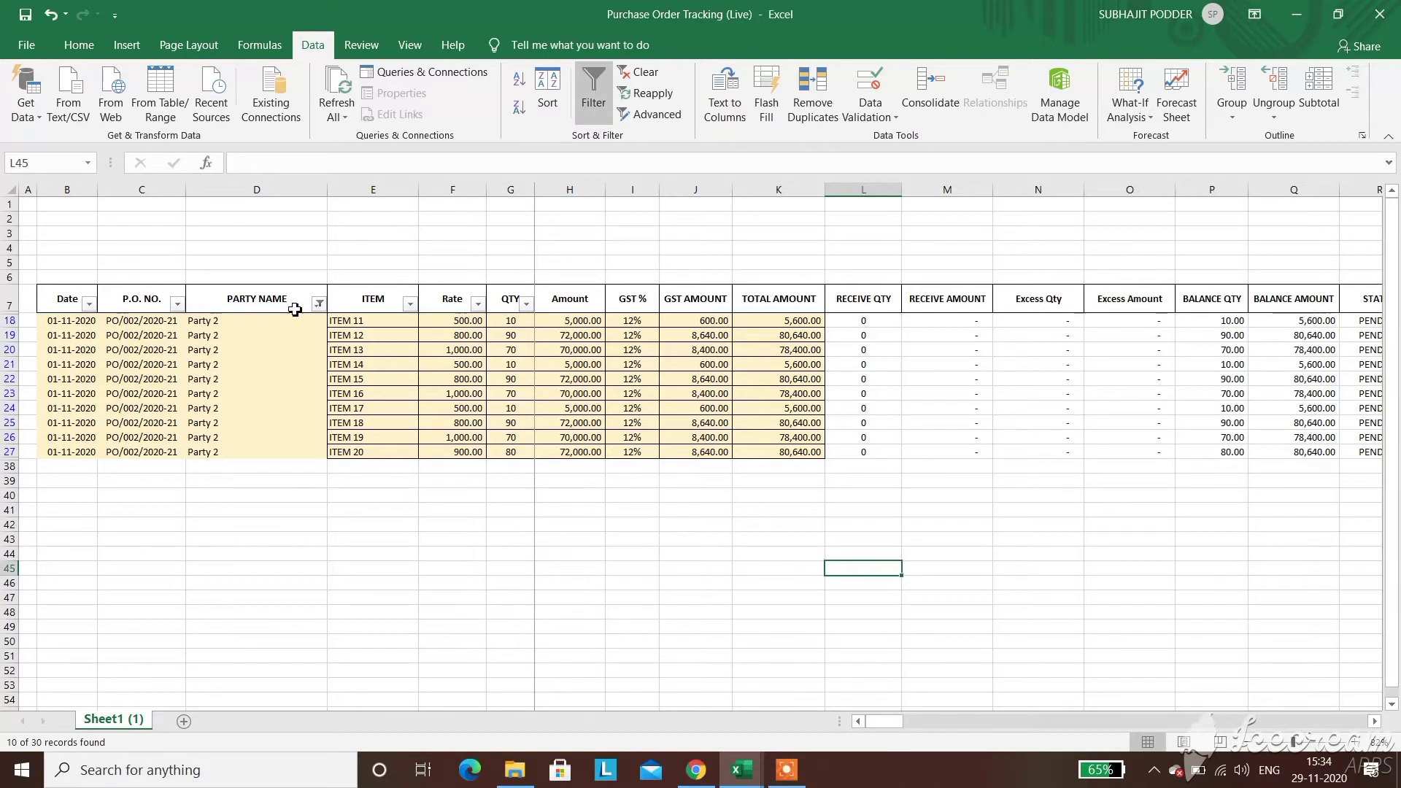
left_click(319, 304)
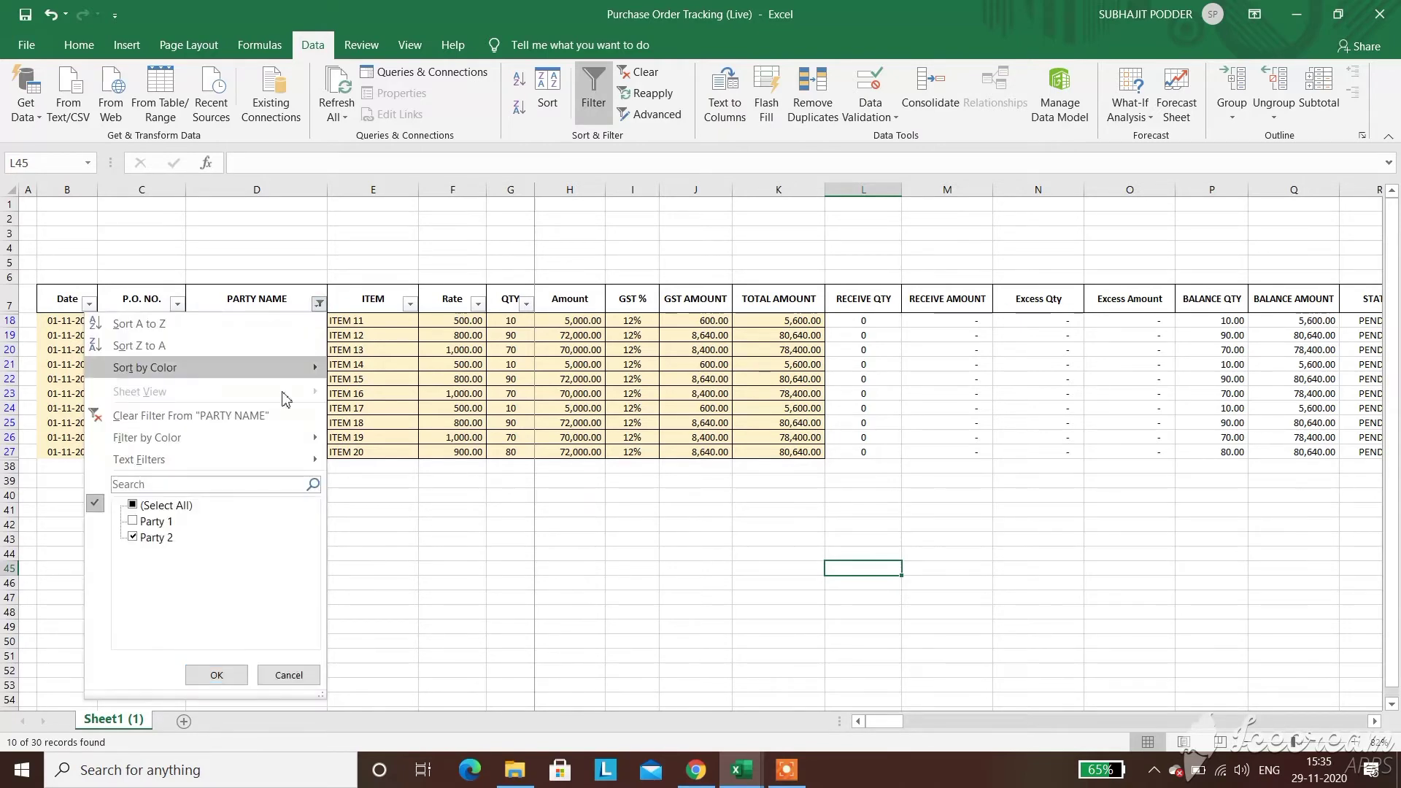
left_click(178, 508)
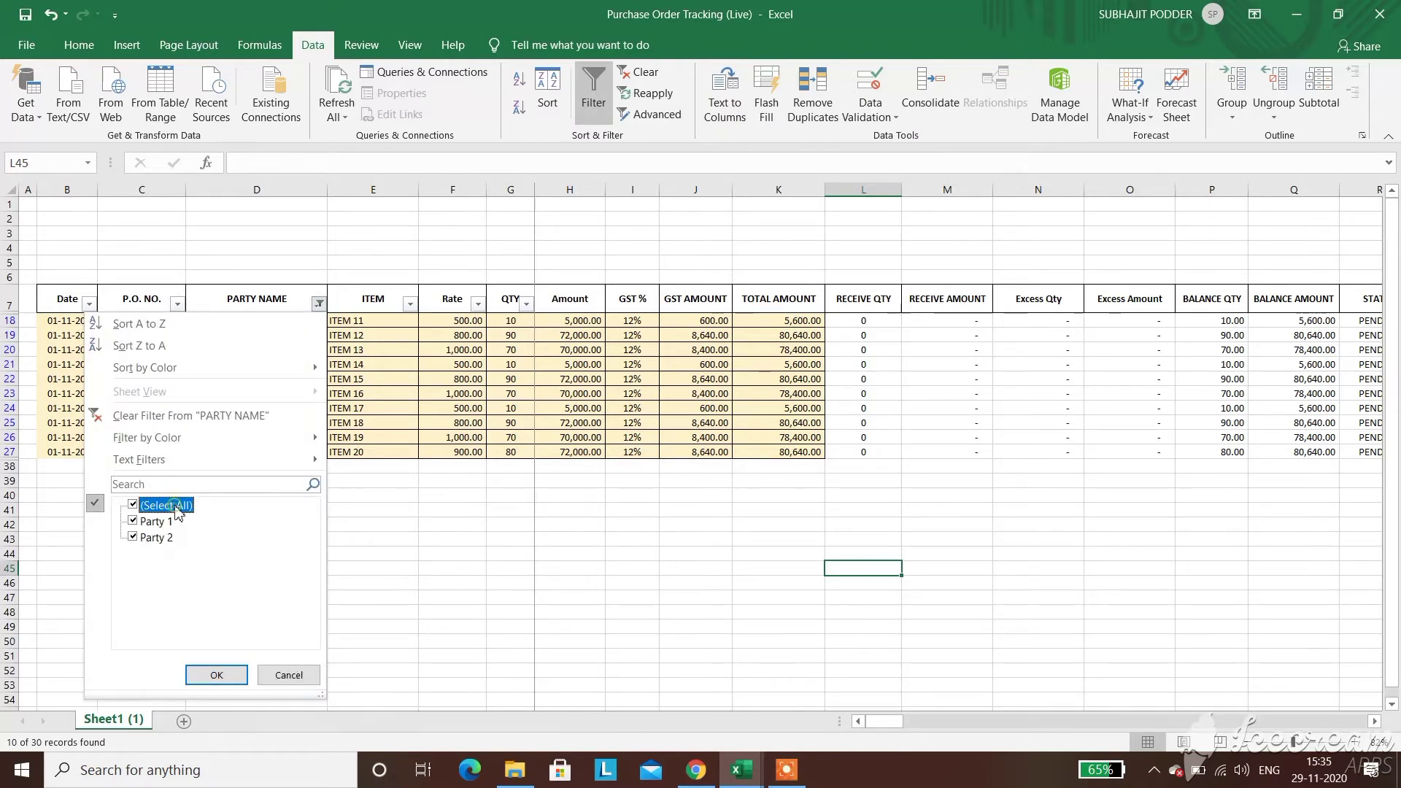
left_click(213, 673)
left_click(986, 440)
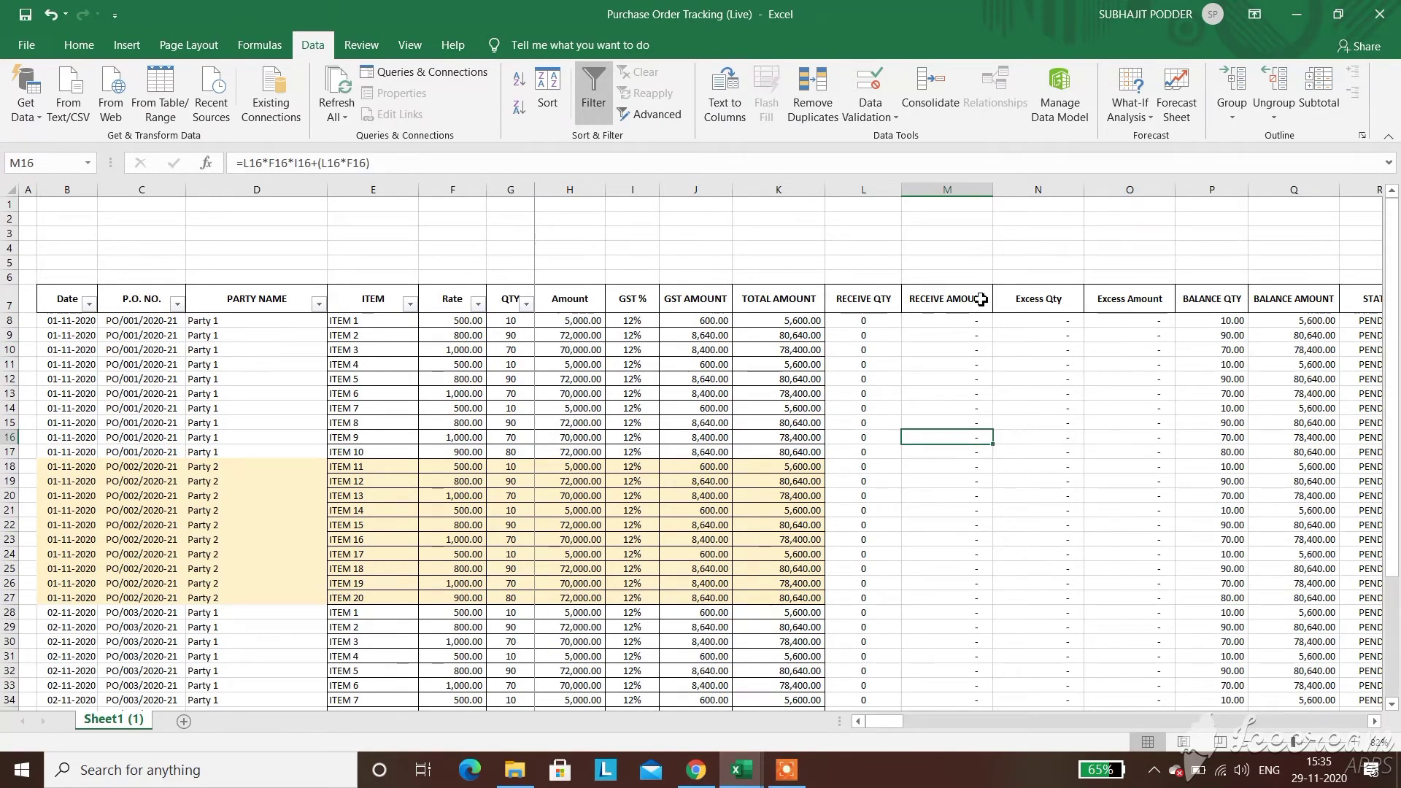
left_click(1134, 320)
left_click(1218, 322)
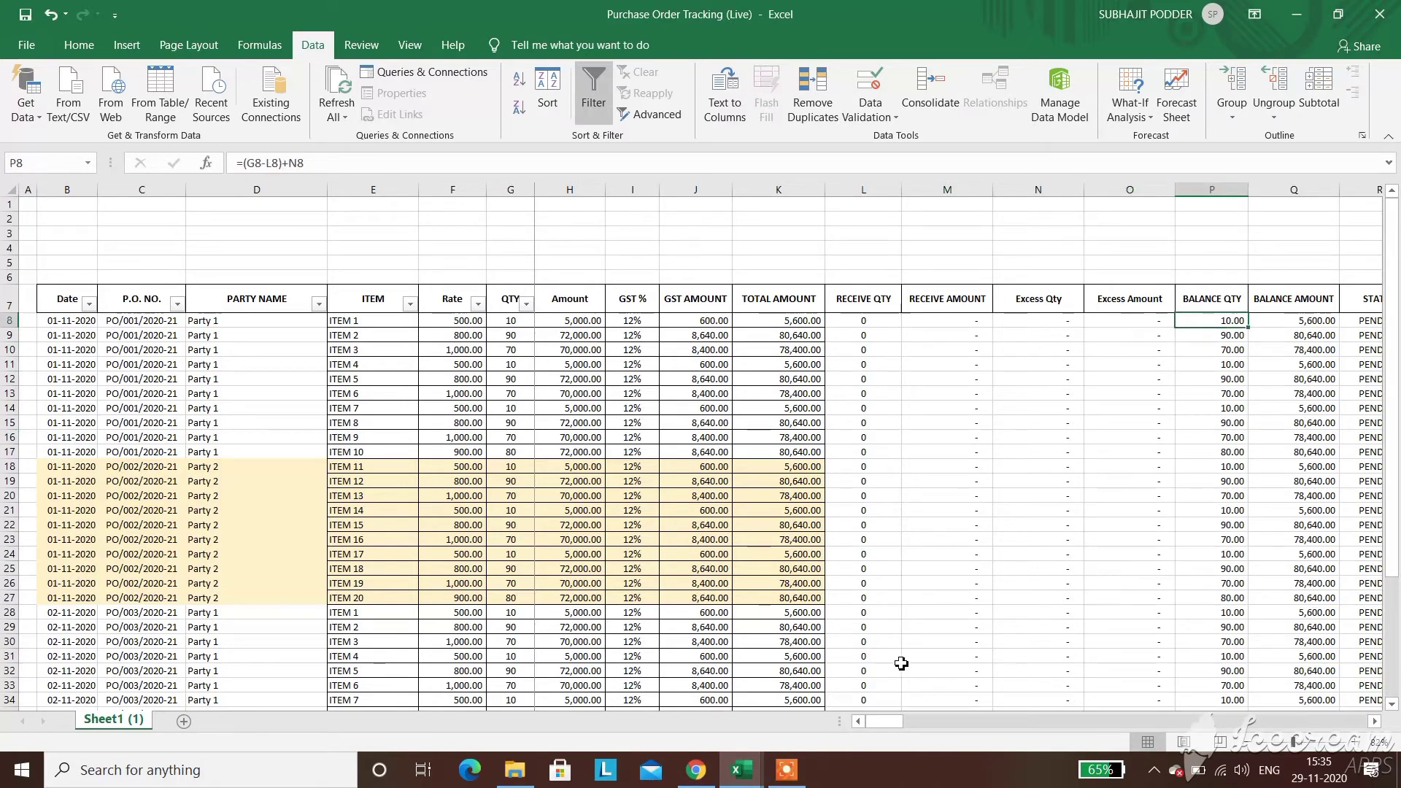
left_click(786, 775)
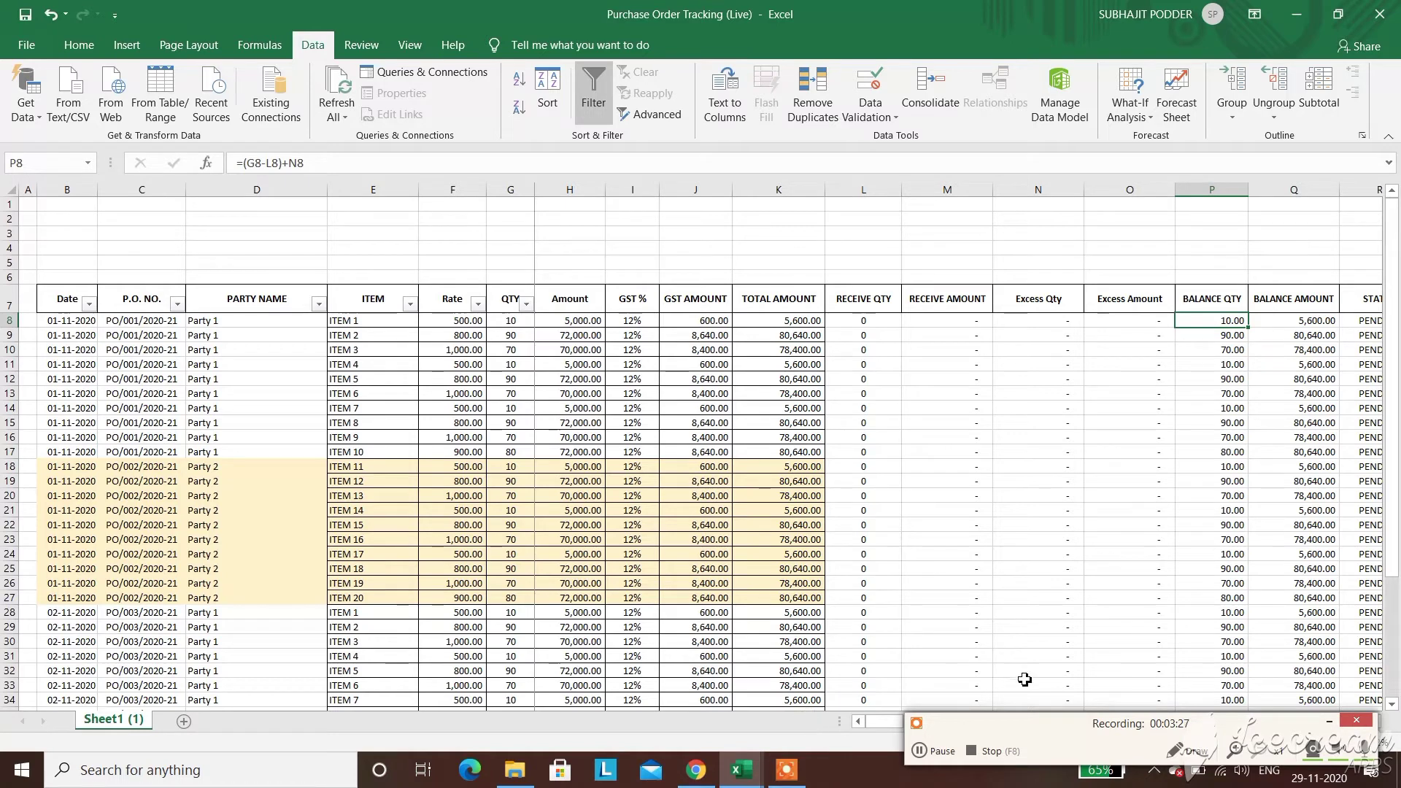
left_click(1022, 203)
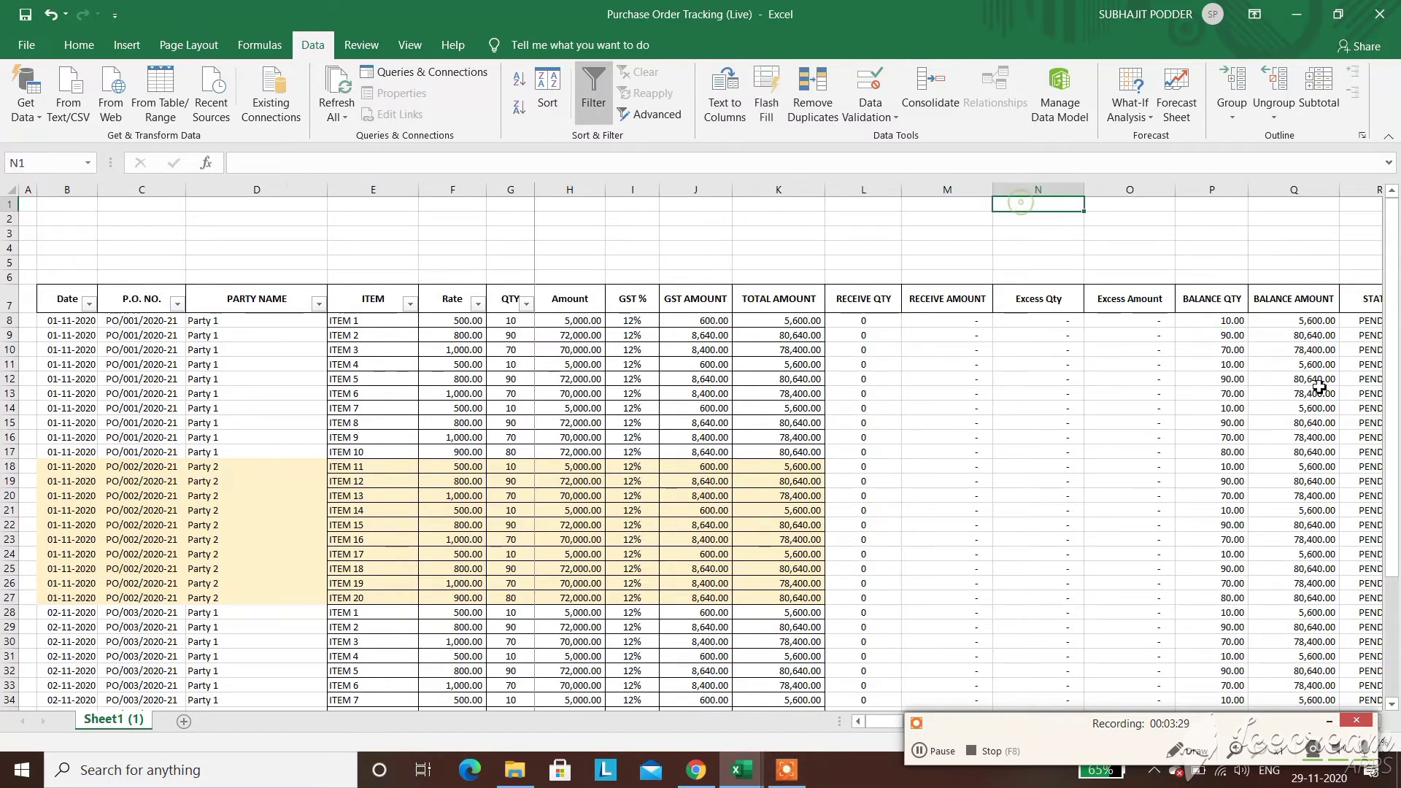
left_click(1332, 723)
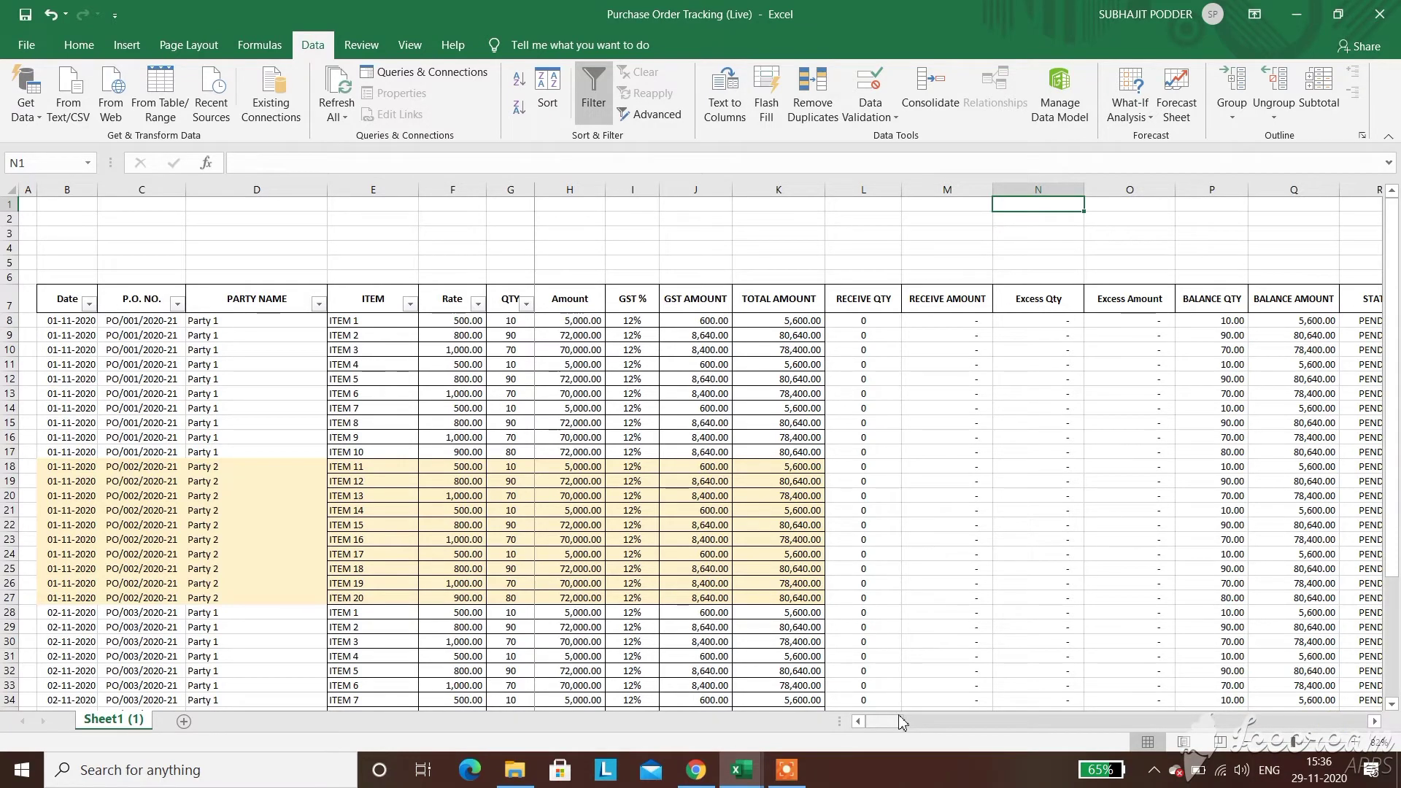
Filter the P.O. NO. column to show only the second purchase order
left_click_drag(902, 721, 973, 730)
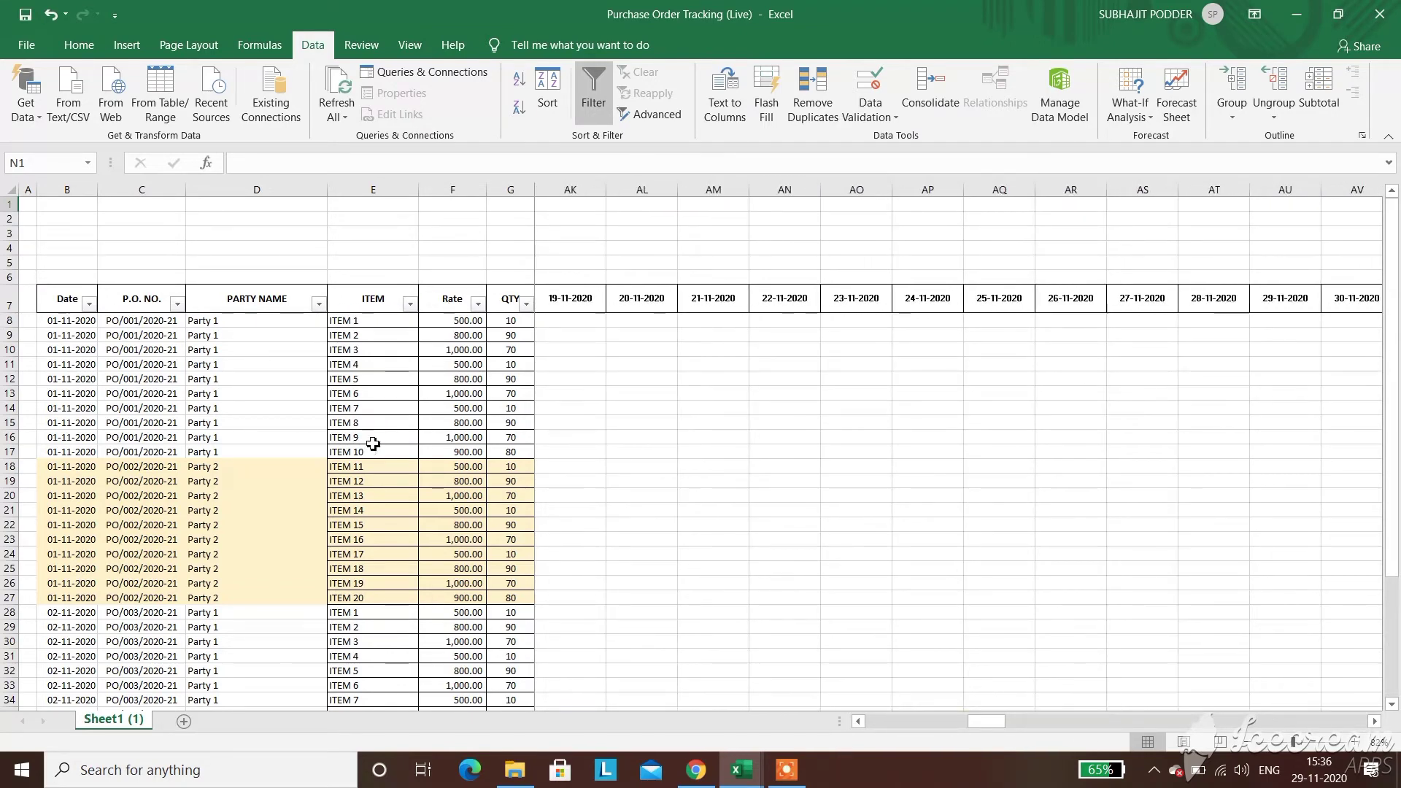
left_click(178, 305)
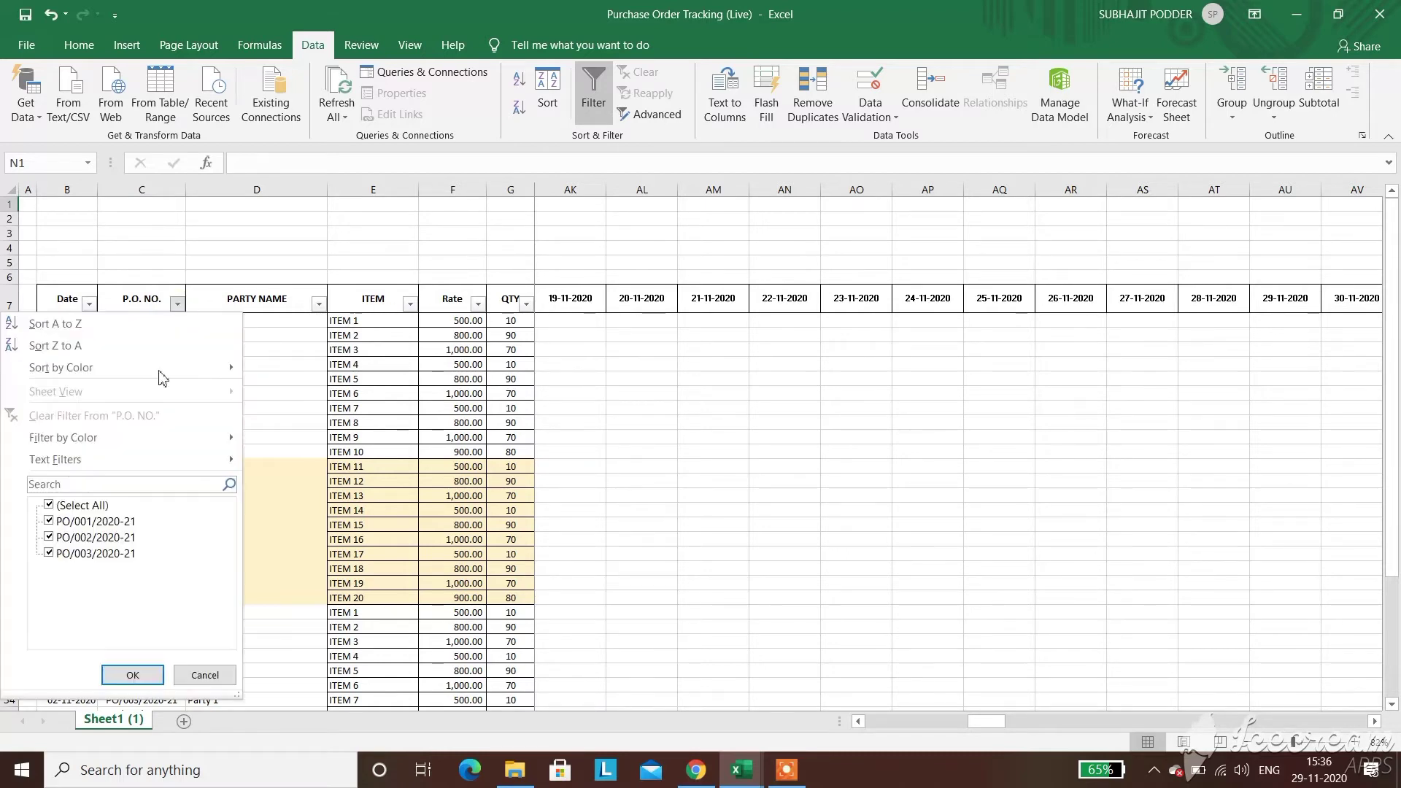
left_click(68, 504)
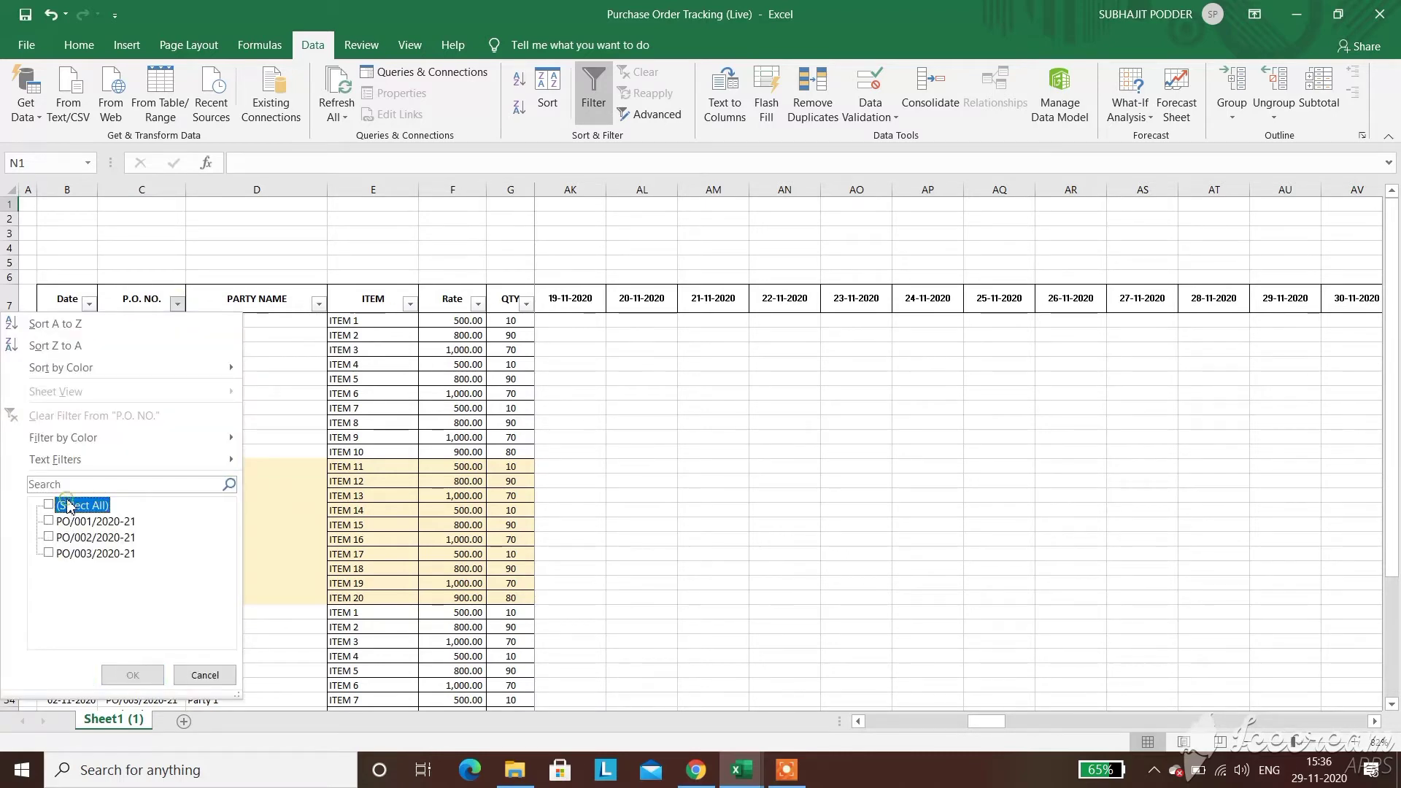
left_click(49, 538)
left_click(133, 675)
Copy the filtered order's QTY values from G18:G27 into the 06-11-2020 receipt column starting at X18
left_click_drag(461, 325, 461, 449)
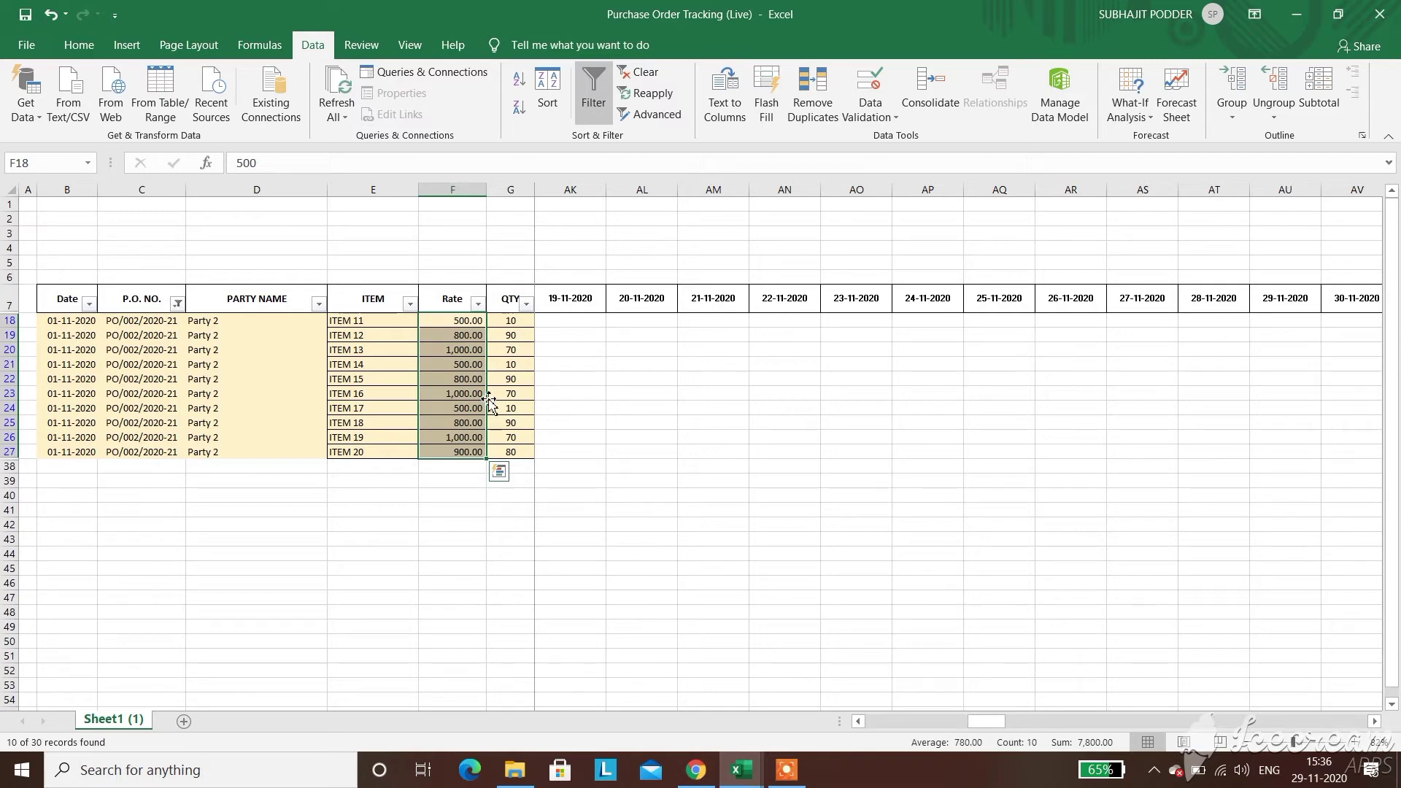
left_click_drag(516, 323, 523, 451)
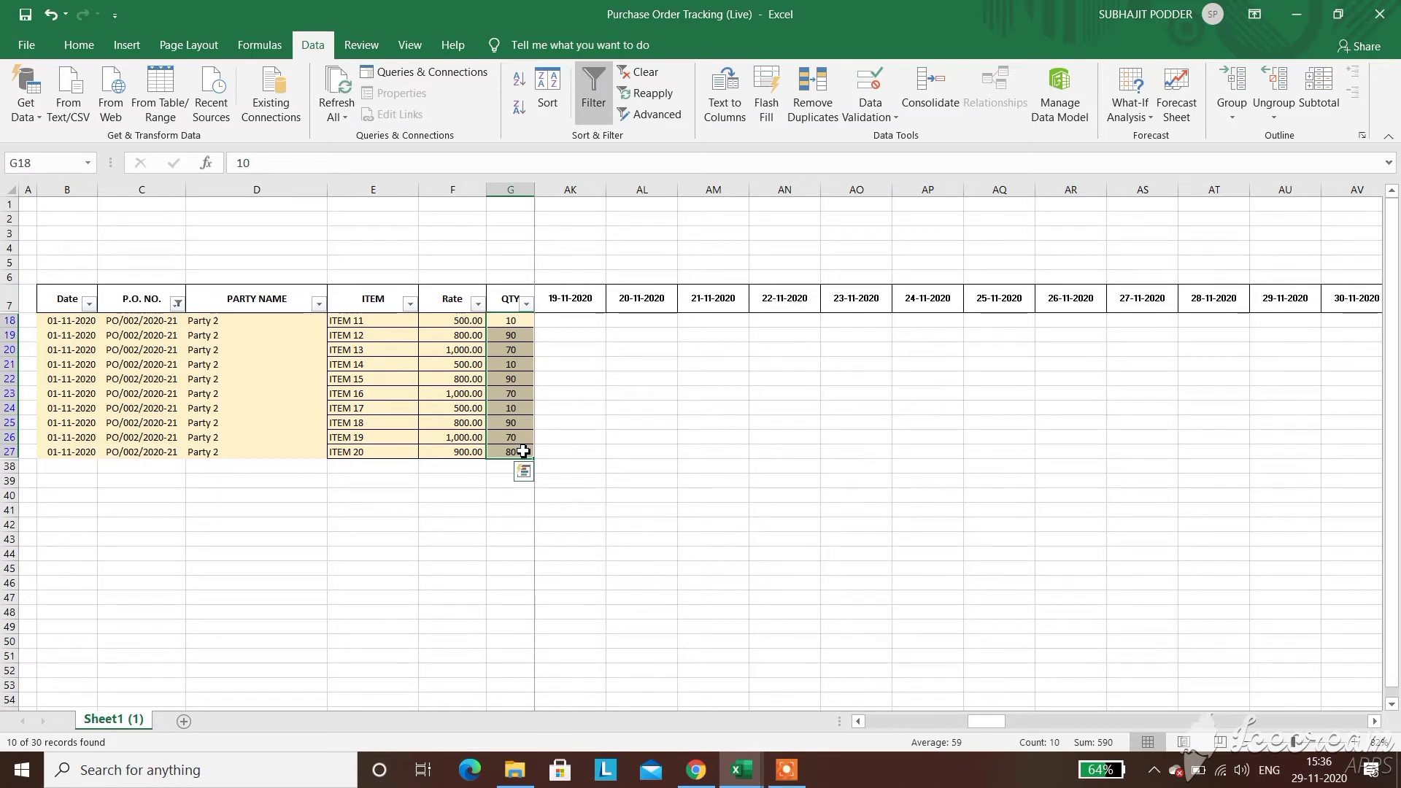
left_click_drag(484, 532, 588, 542)
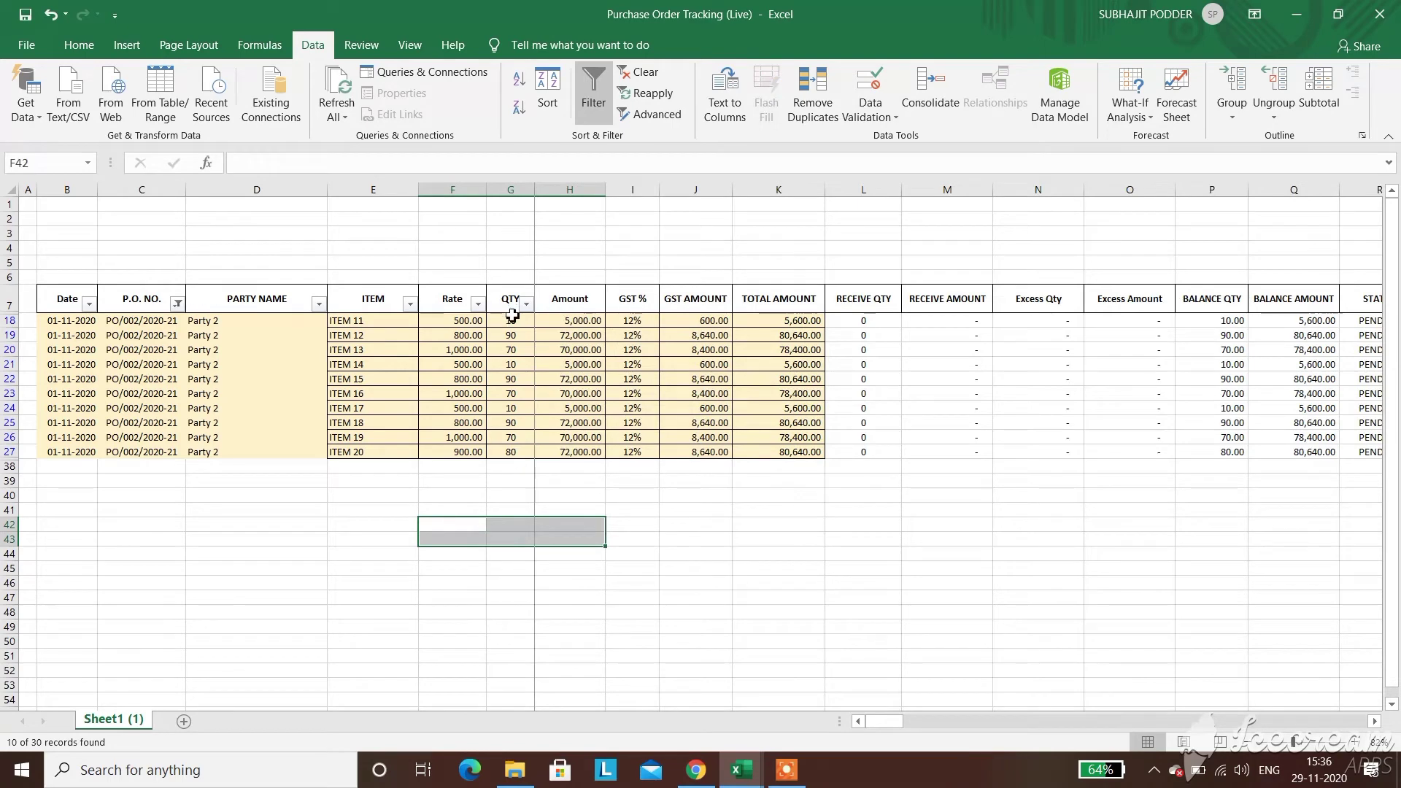
left_click_drag(511, 323, 516, 448)
key("ctrl+c")
left_click(1374, 721)
left_click(1375, 721)
left_click(1375, 721)
left_click(1375, 721)
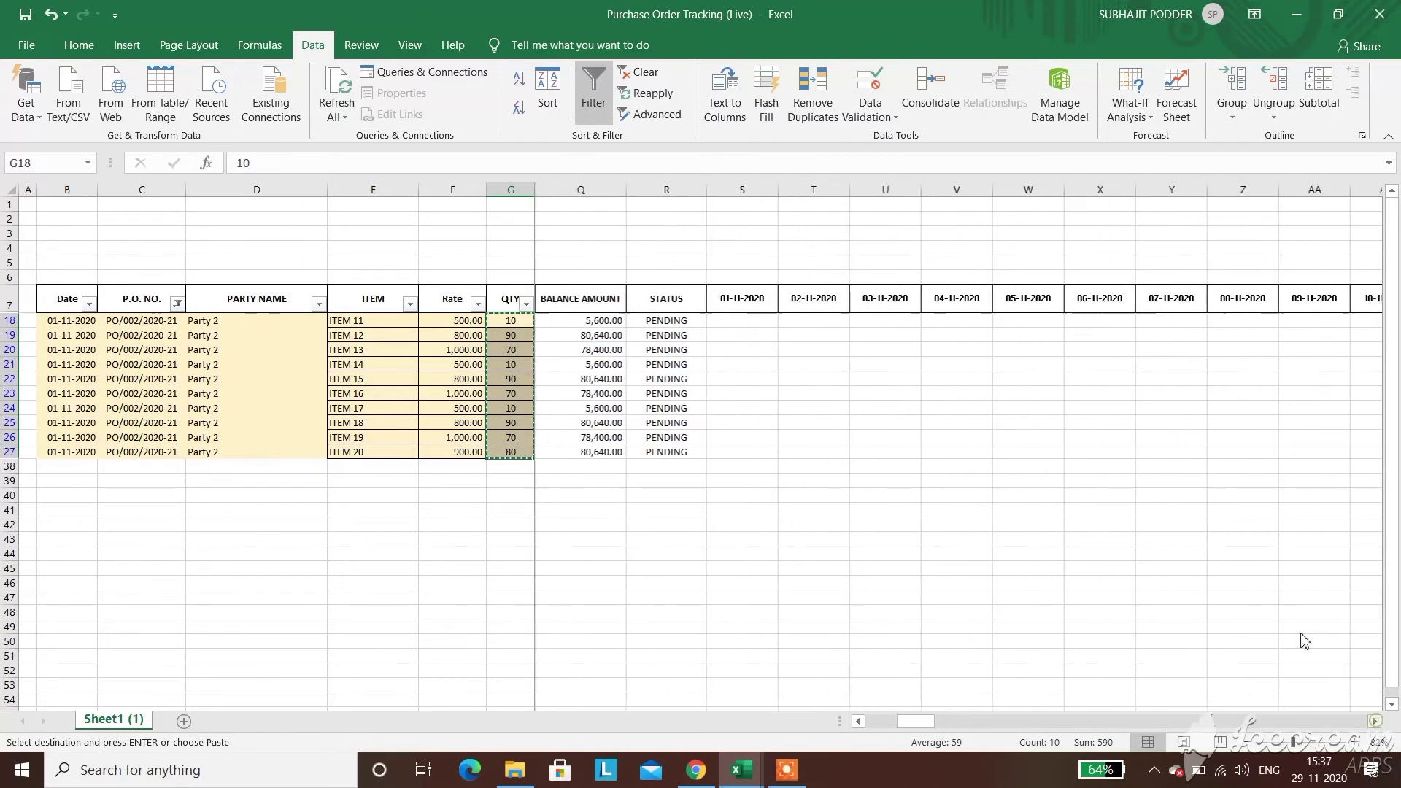
left_click(1083, 325)
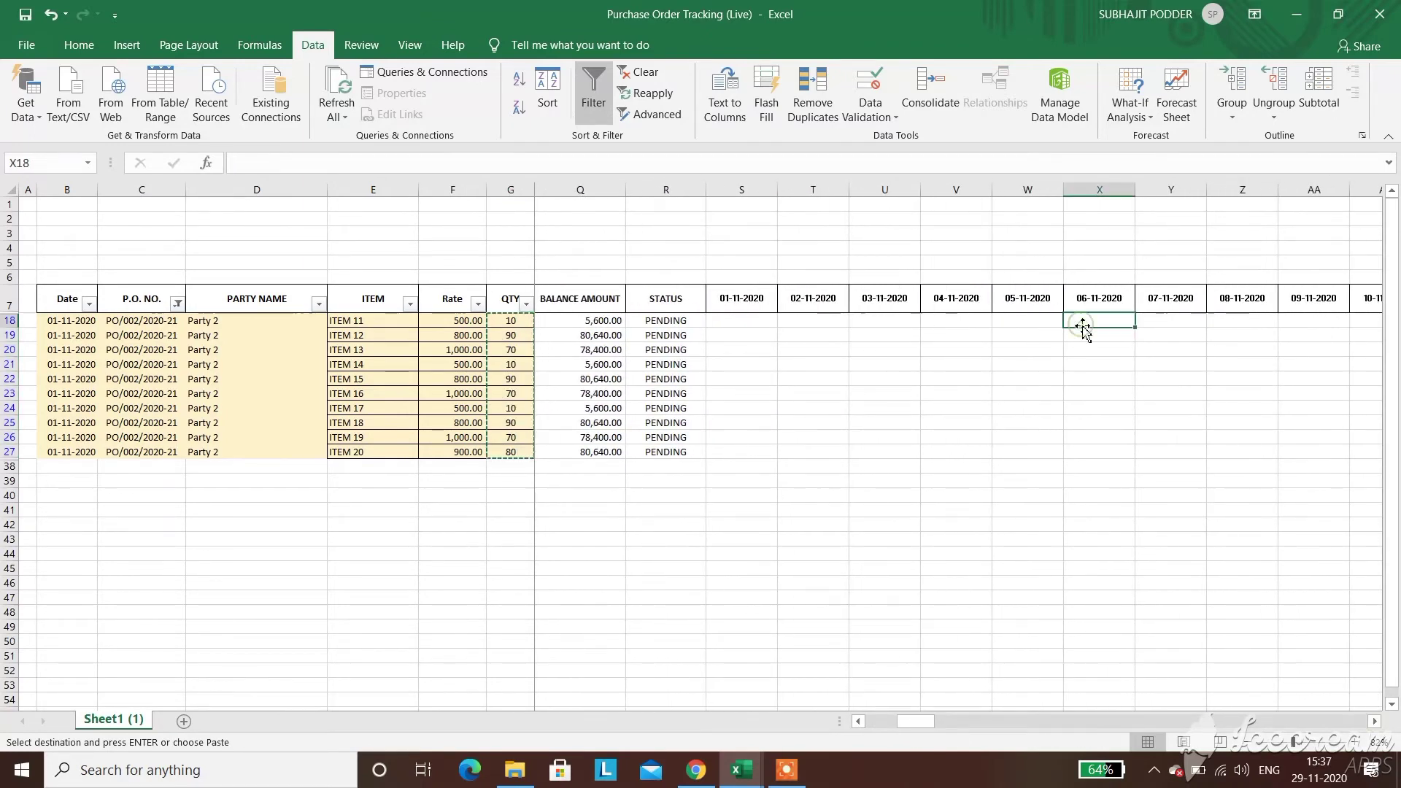
key("ctrl+v")
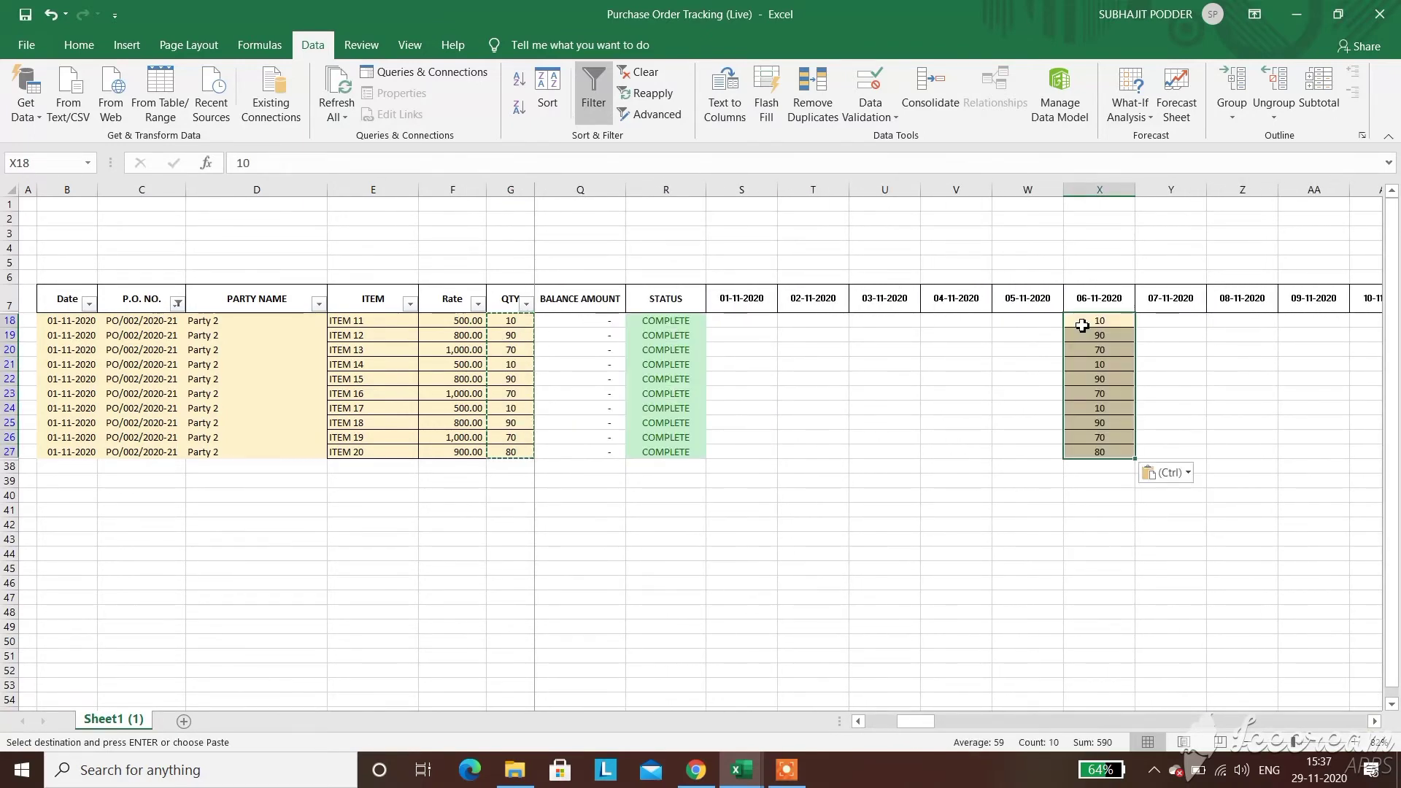
key("Escape")
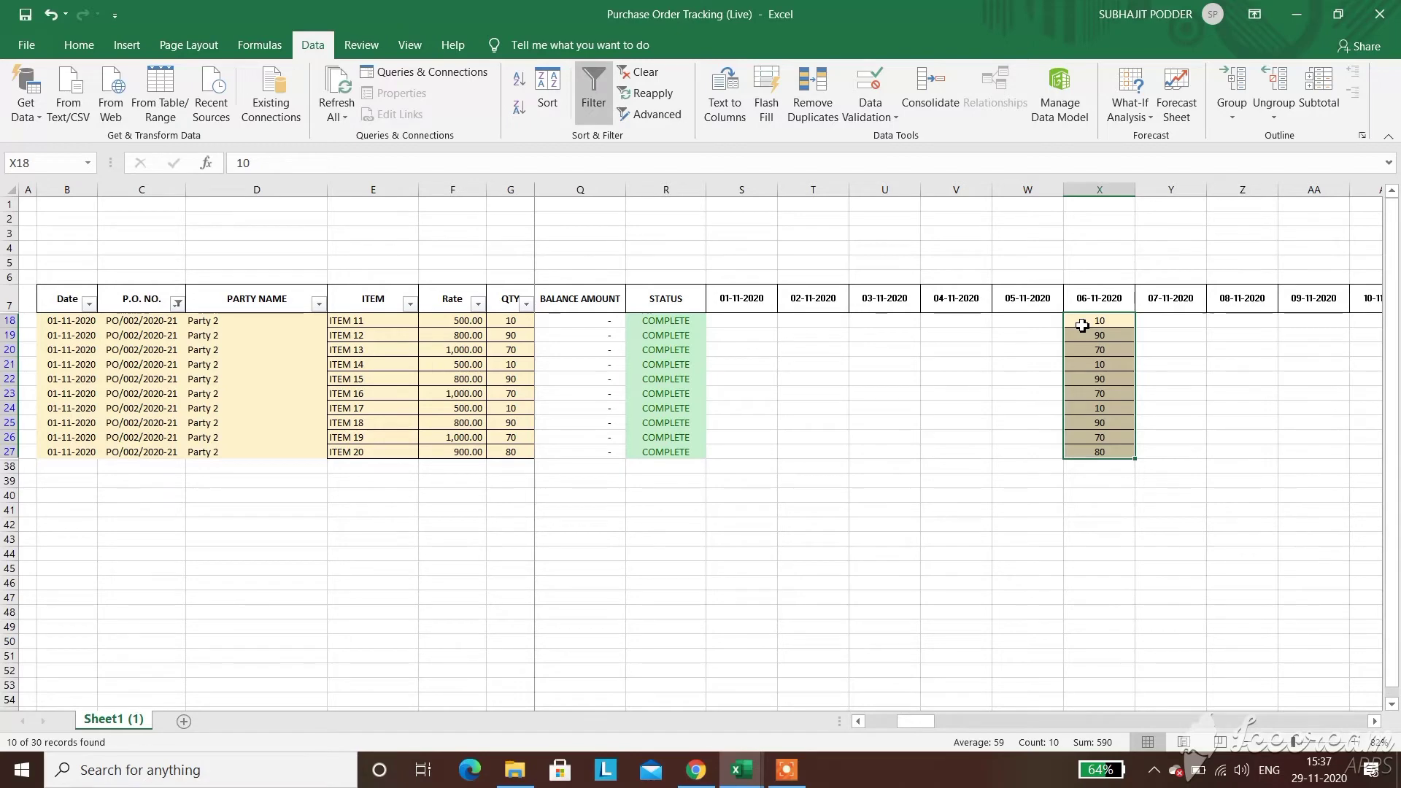
Examine the Status, balance, excess and receive columns of the filtered order after the 06-11-2020 receipt entry
key("Left")
key("Left")
key("Left")
key("Left")
key("Left")
key("Left")
key("Left")
key("Left")
key("Left")
key("Left")
key("Left")
key("Left")
key("Left")
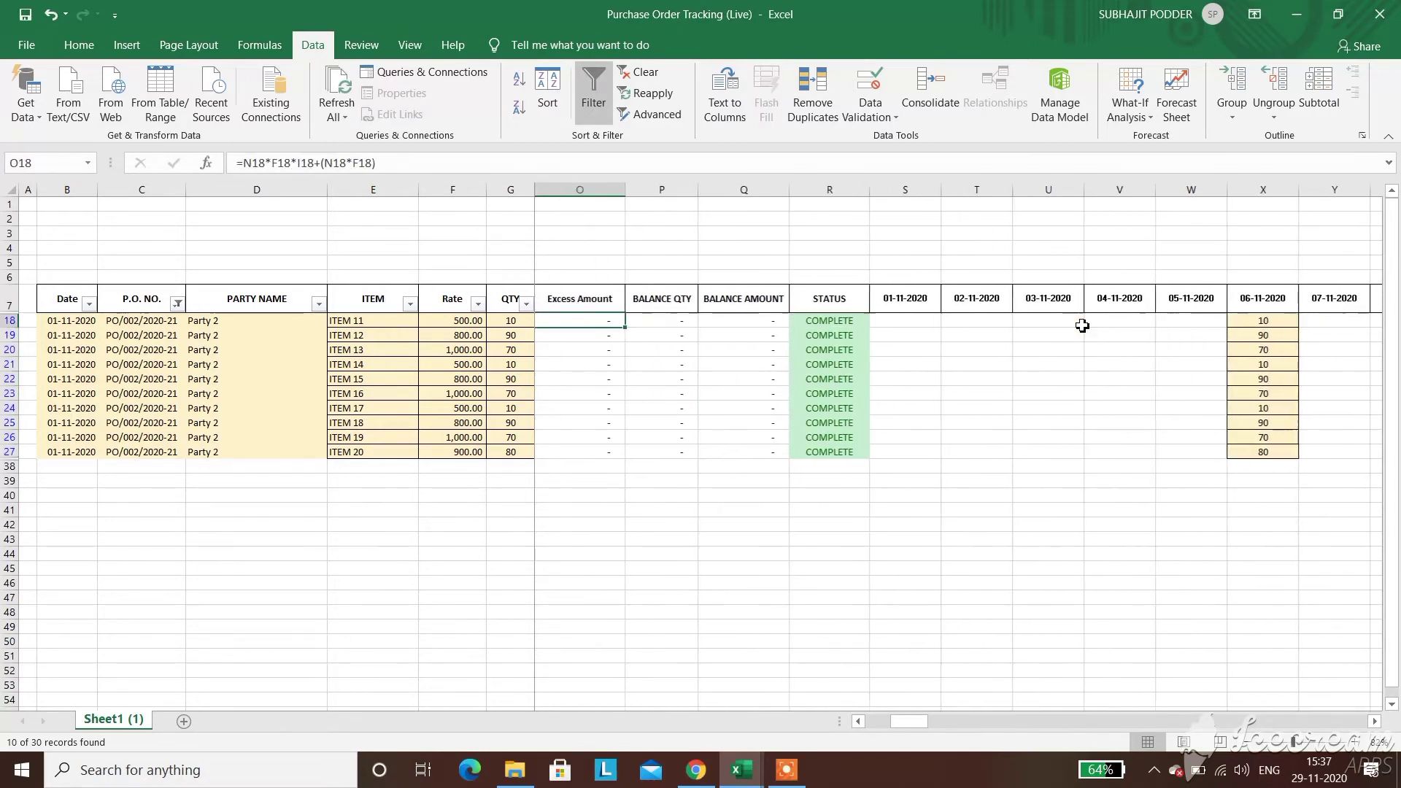
key("Right")
key("Right")
key("Right")
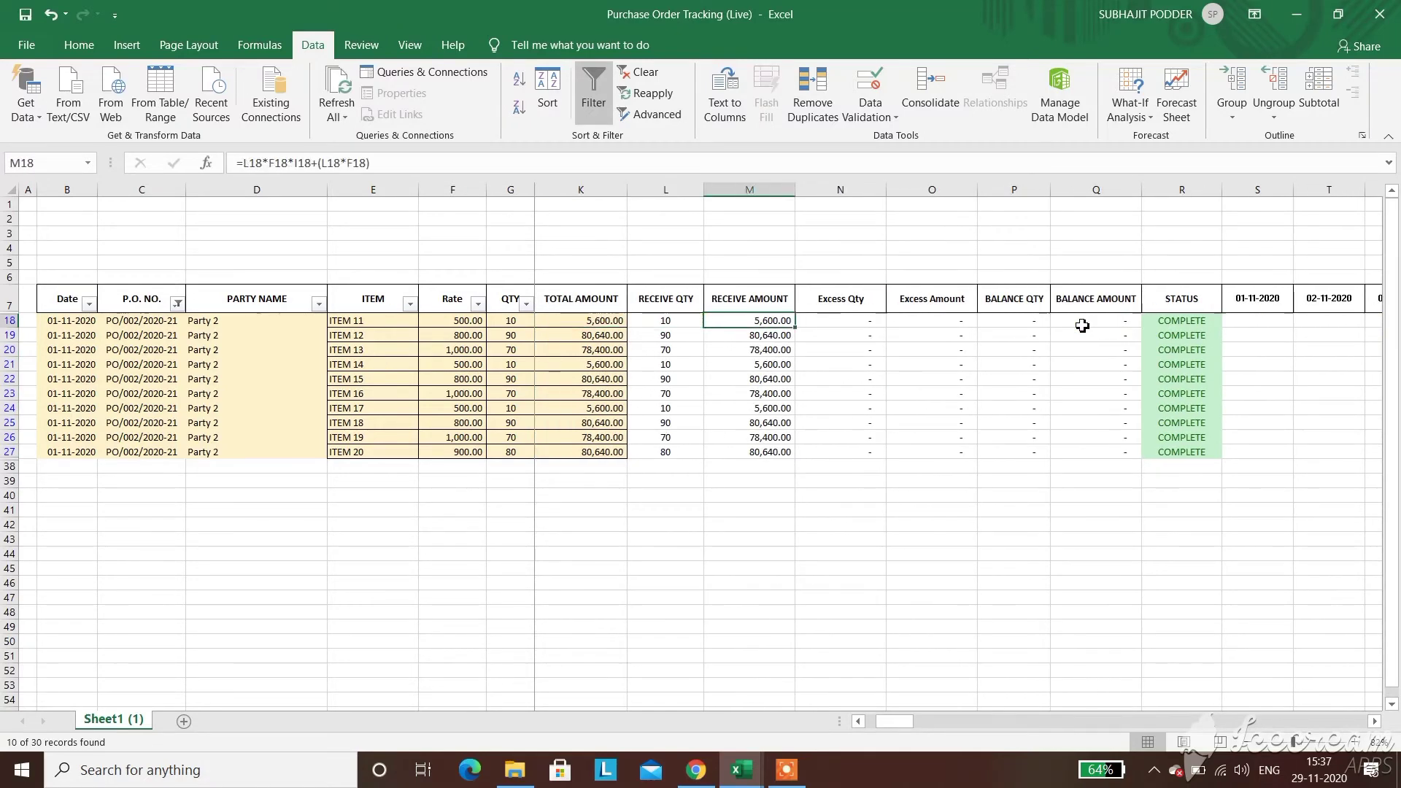
Compare the filtered order's RECEIVE AMOUNT total with its TOTAL AMOUNT total, and check the Status and 06-11-2020 receipt columns
left_click_drag(762, 320, 762, 451)
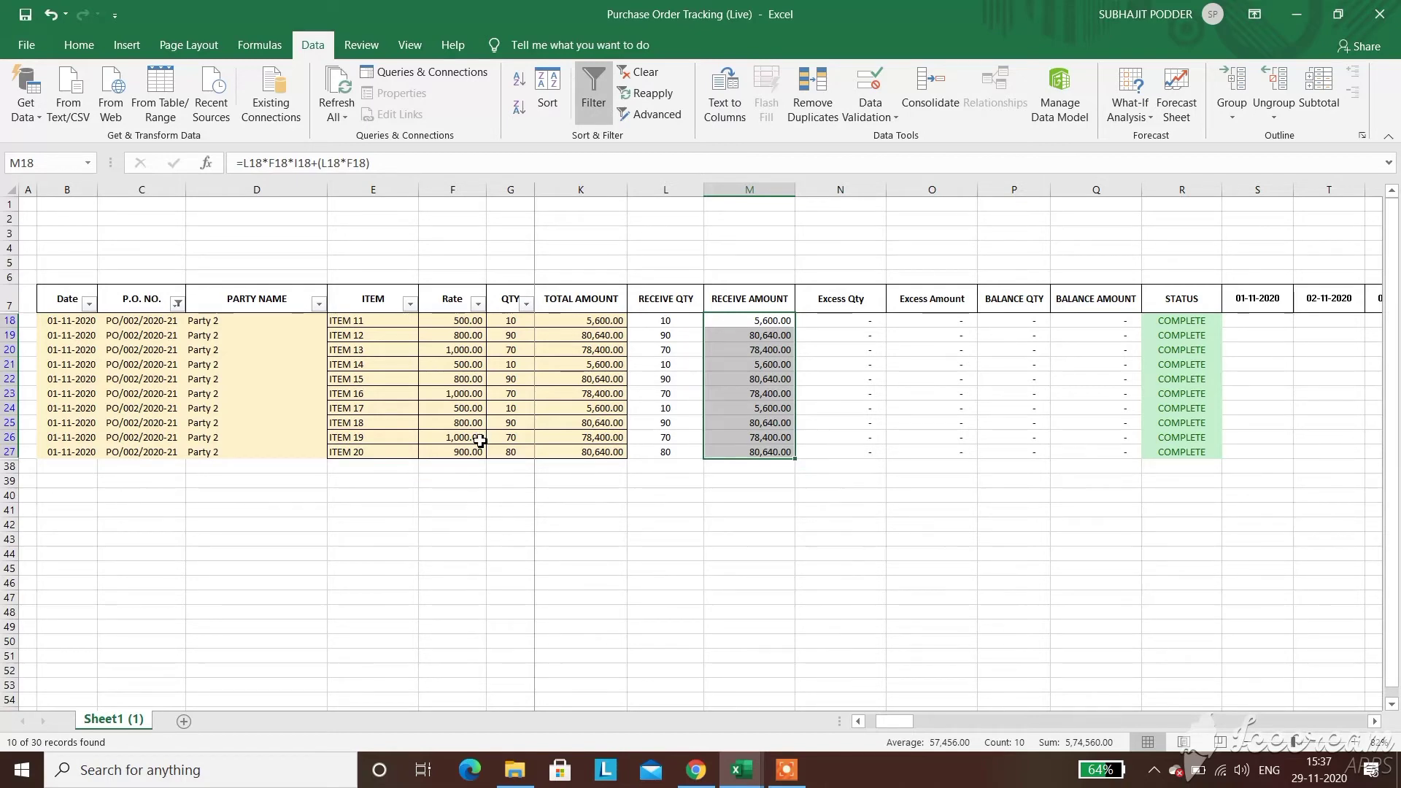
left_click_drag(443, 320, 701, 421)
left_click_drag(790, 324, 788, 454)
left_click(817, 538)
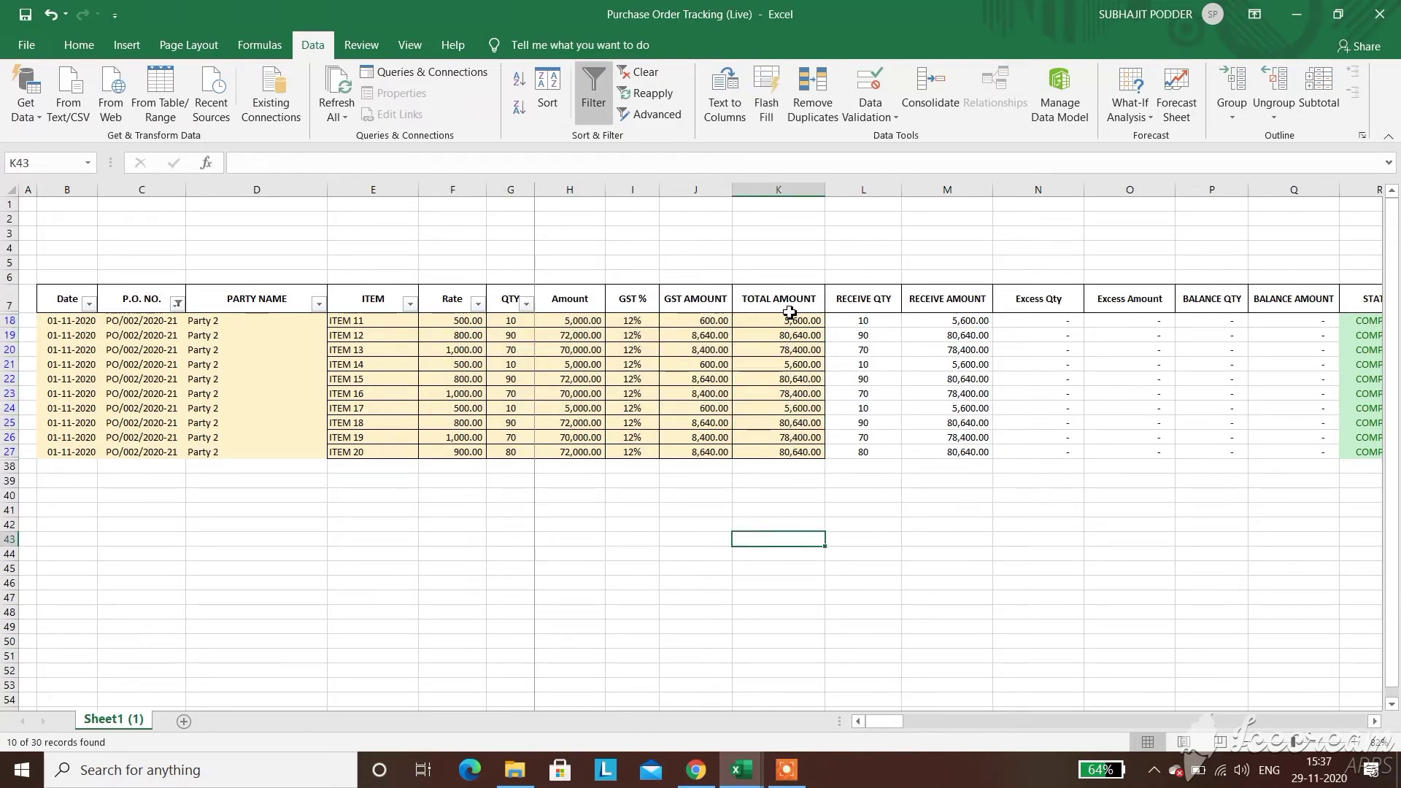
left_click_drag(792, 324, 798, 452)
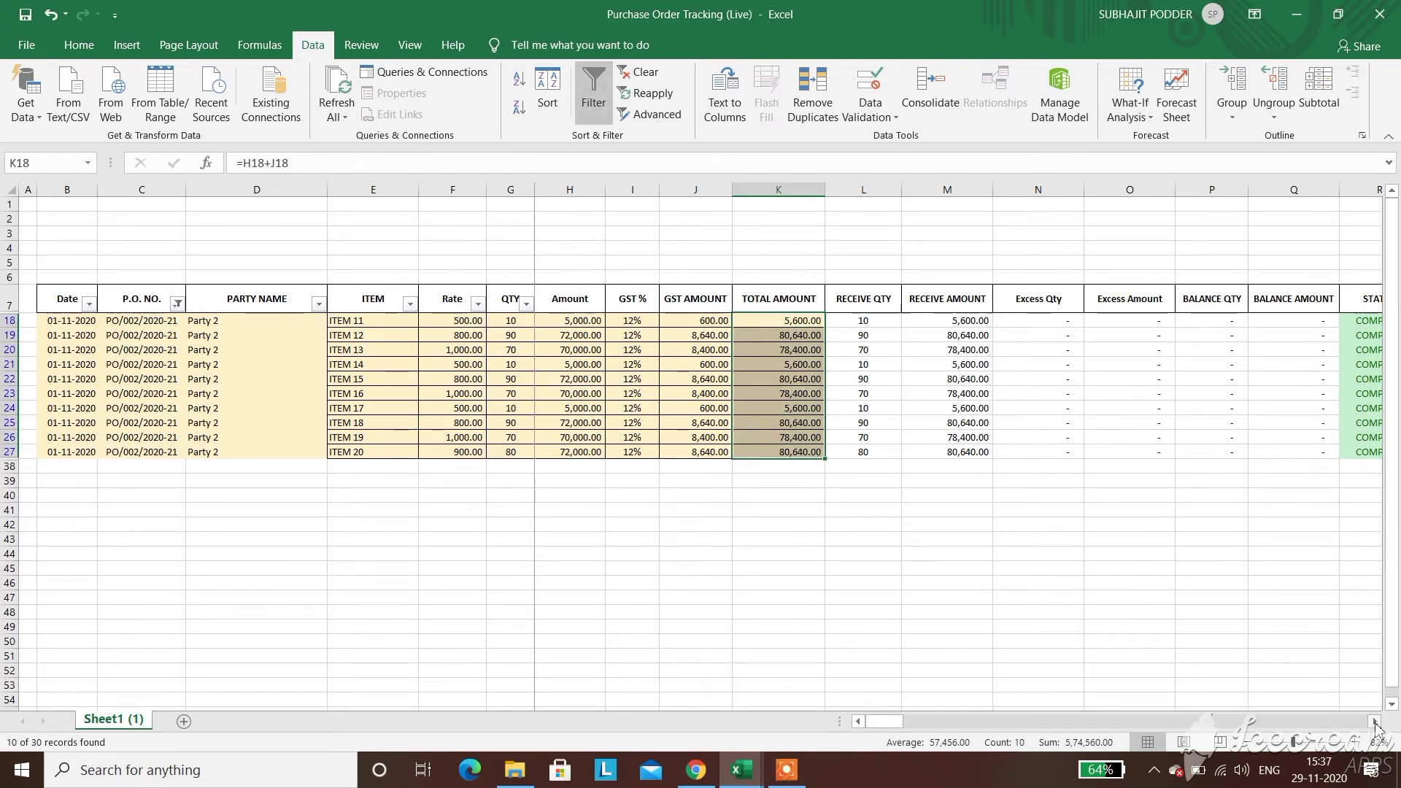
left_click(1374, 721)
left_click(1374, 721)
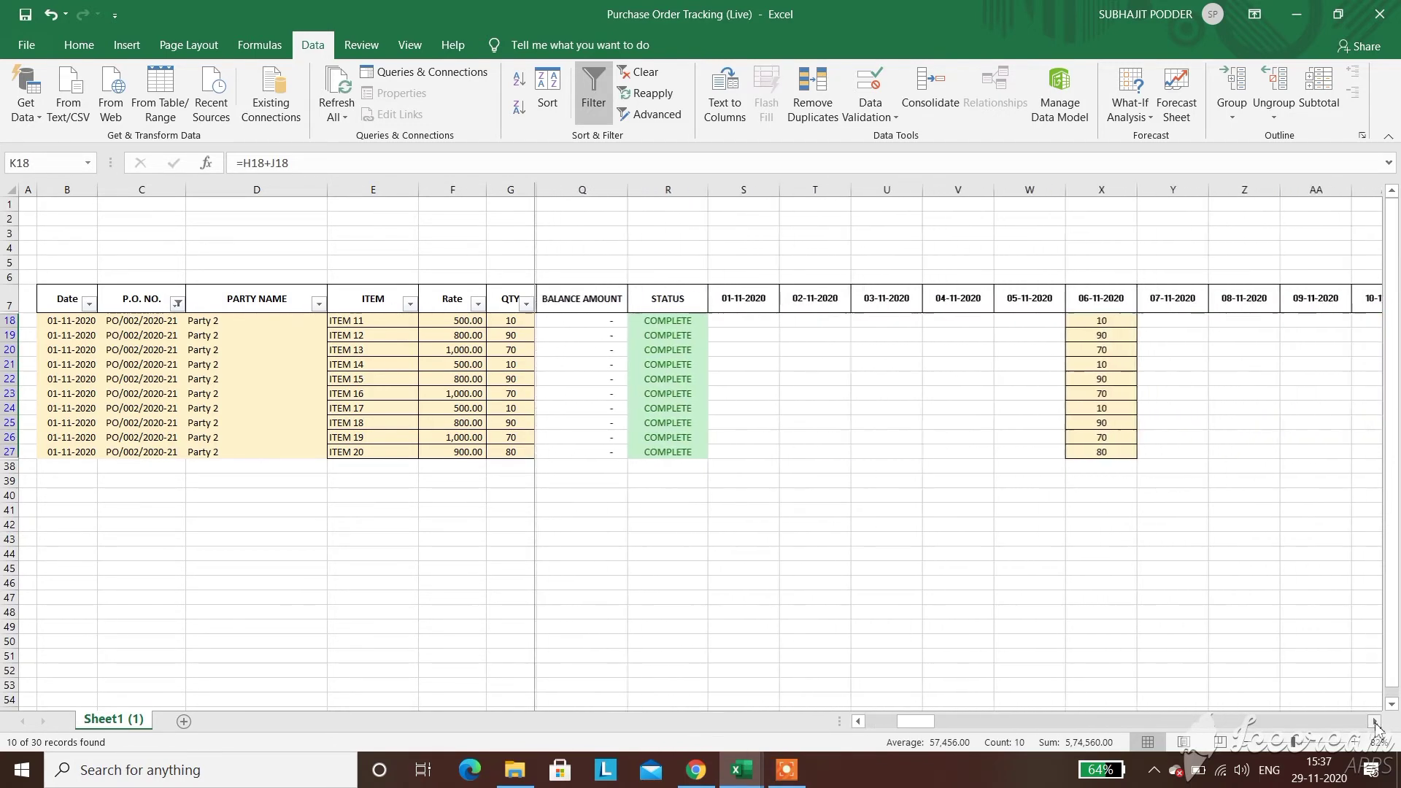
left_click(860, 722)
left_click(859, 721)
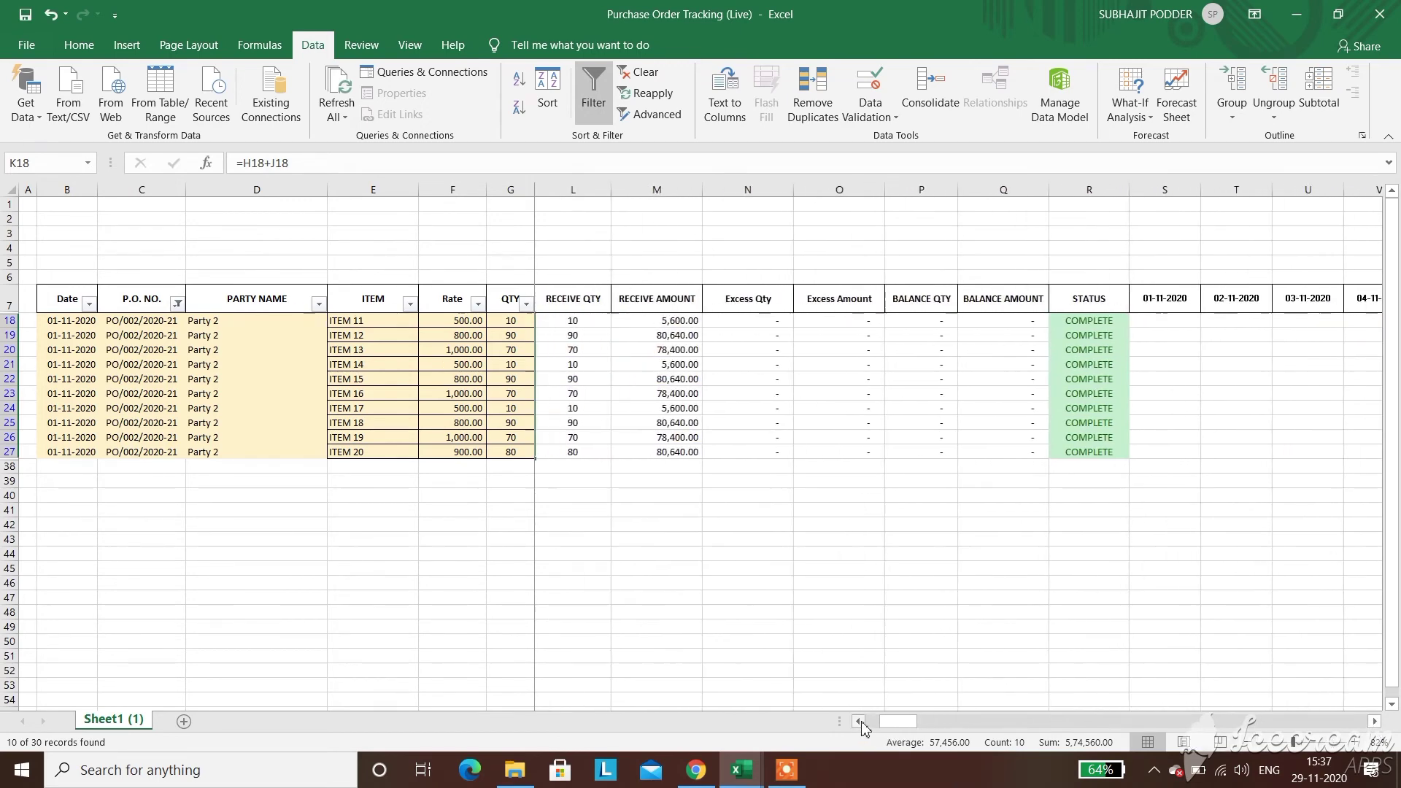
left_click_drag(677, 321, 681, 446)
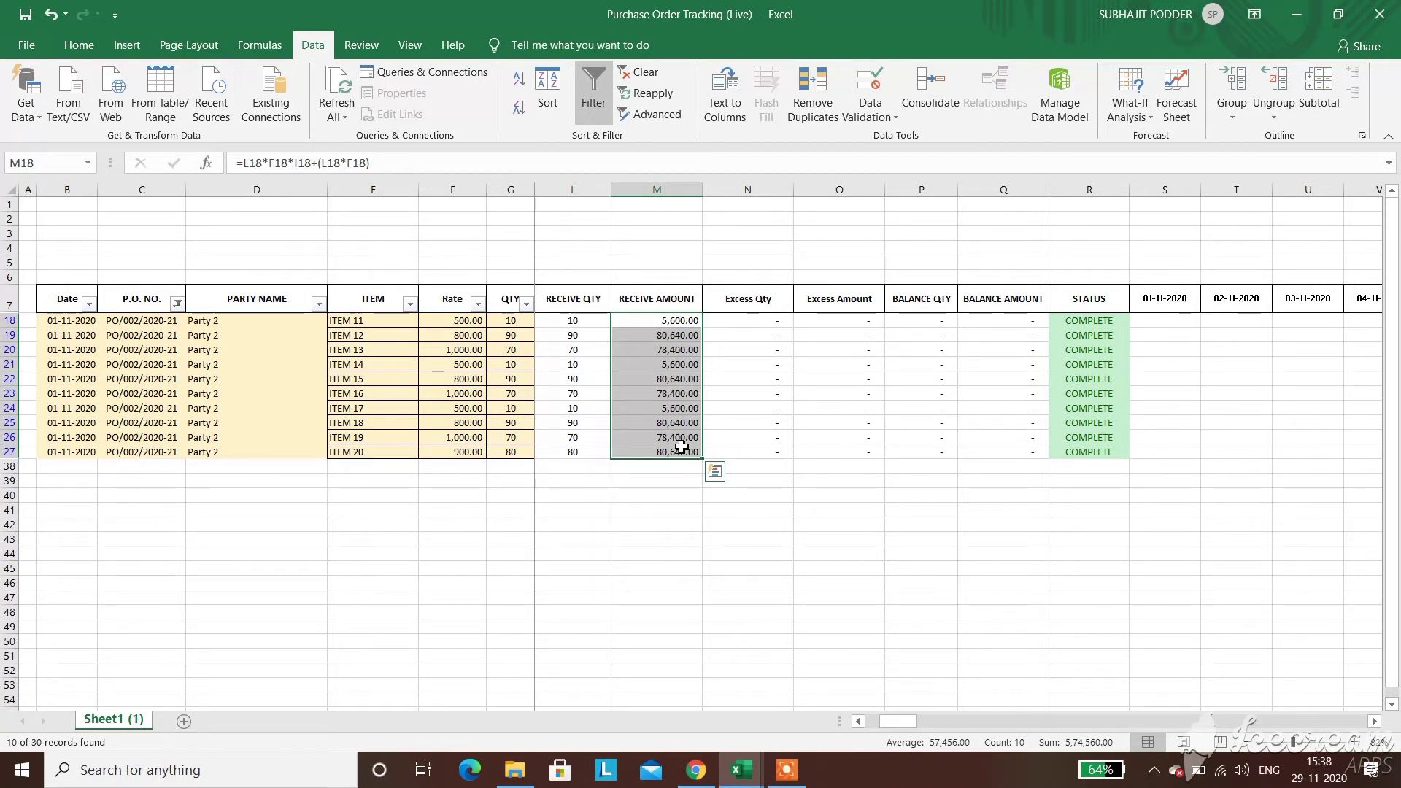
Examine the row 18 values and formulas from GST AMOUNT through Excess Amount
key("ctrl+z")
key("ctrl+z")
key("ctrl+z")
key("ctrl+z")
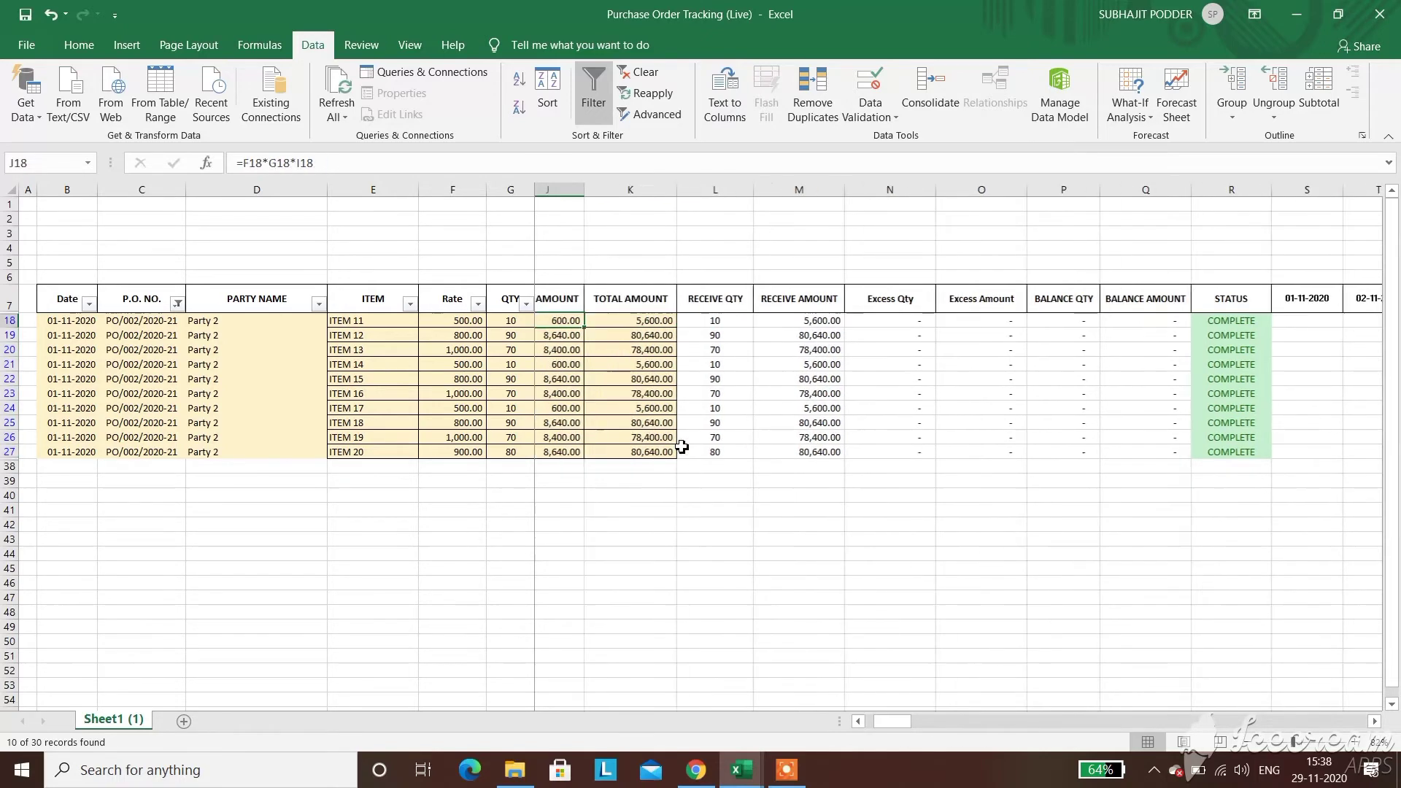
key("Right")
key("Right")
key("Right")
key("Left")
key("Left")
key("Left")
key("Right")
key("Right")
key("Right")
key("Right")
key("Right")
key("Right")
key("Right")
key("Right")
key("Right")
key("Right")
key("Right")
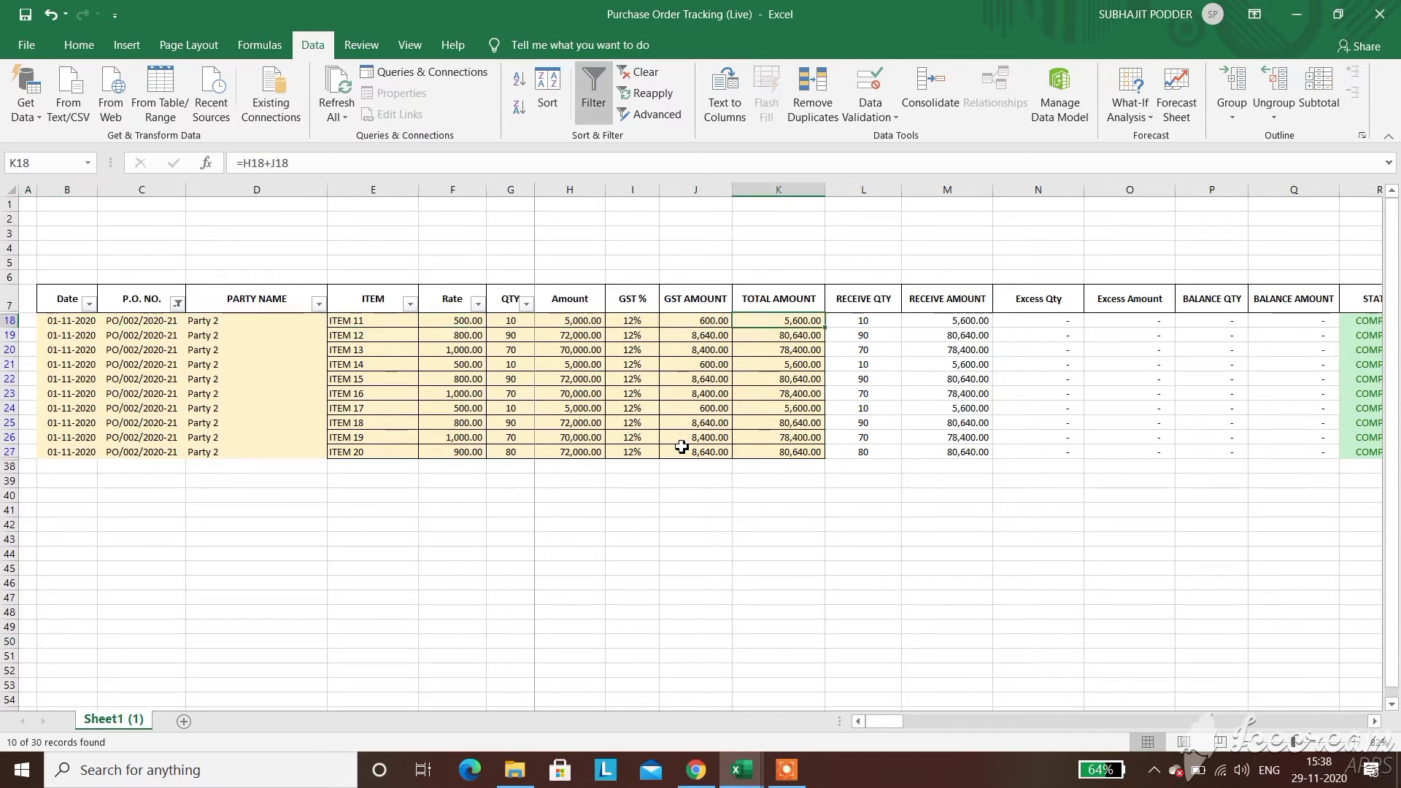
key("Left")
key("Left")
key("Right")
key("Right")
key("Right")
key("Right")
key("Right")
key("Right")
key("Right")
key("Right")
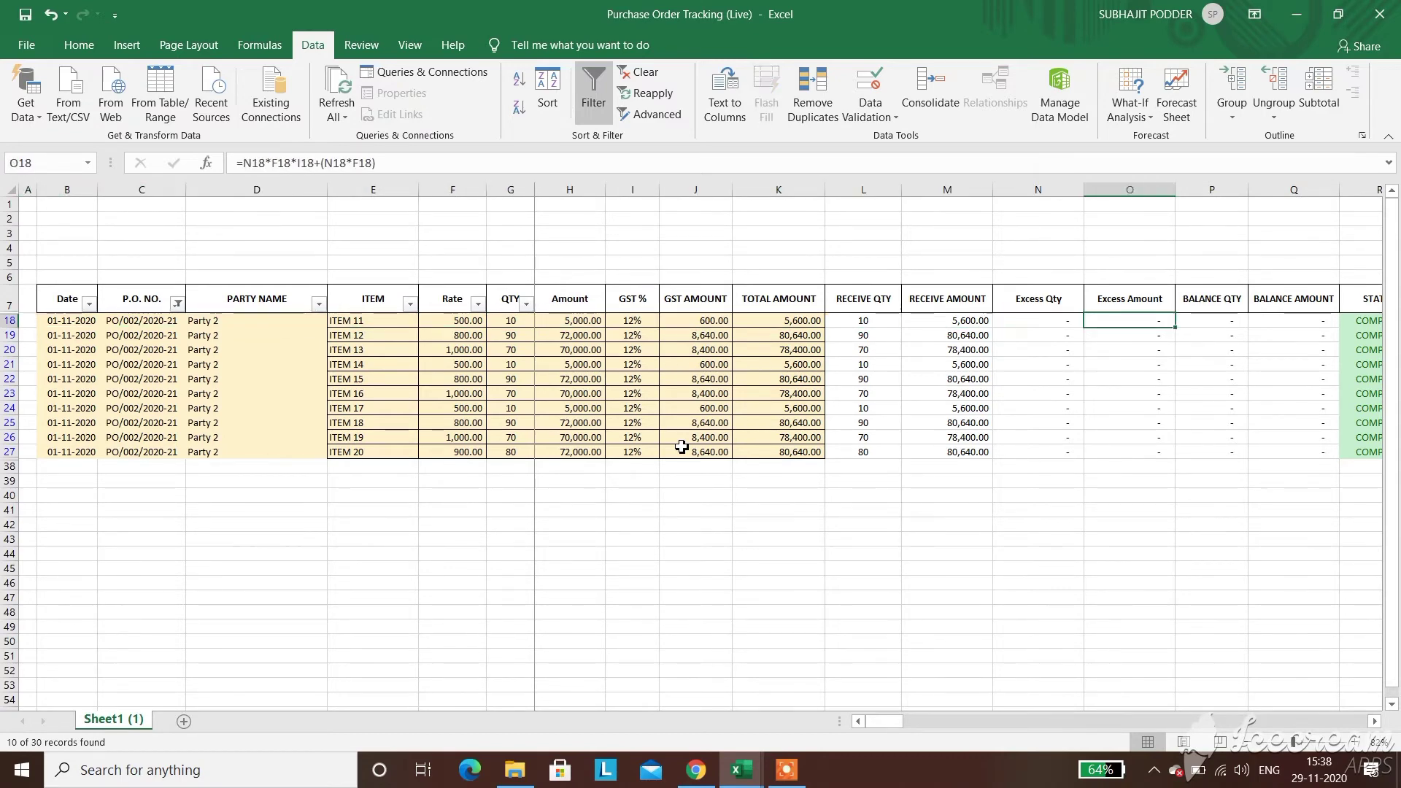
key("Left")
key("Left")
key("Left")
key("Left")
key("Left")
key("Left")
key("Left")
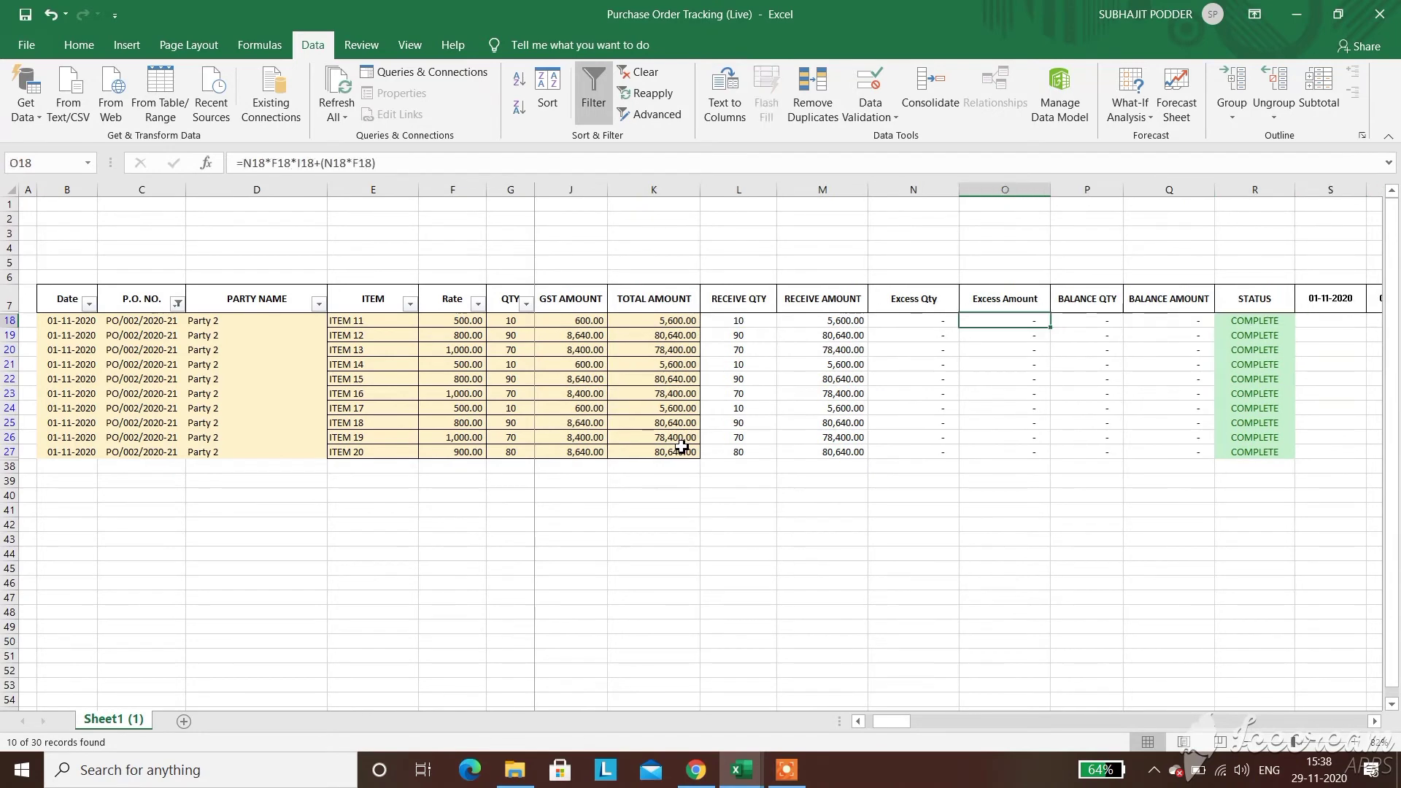
Review row 18 across the balance and Status columns and back to the RECEIVE AMOUNT formula
key("Right")
key("Right")
key("Left")
key("Right")
key("Right")
key("Right")
key("Right")
key("Right")
key("Right")
key("Right")
key("Right")
key("Right")
key("Right")
key("Left")
key("Left")
key("Left")
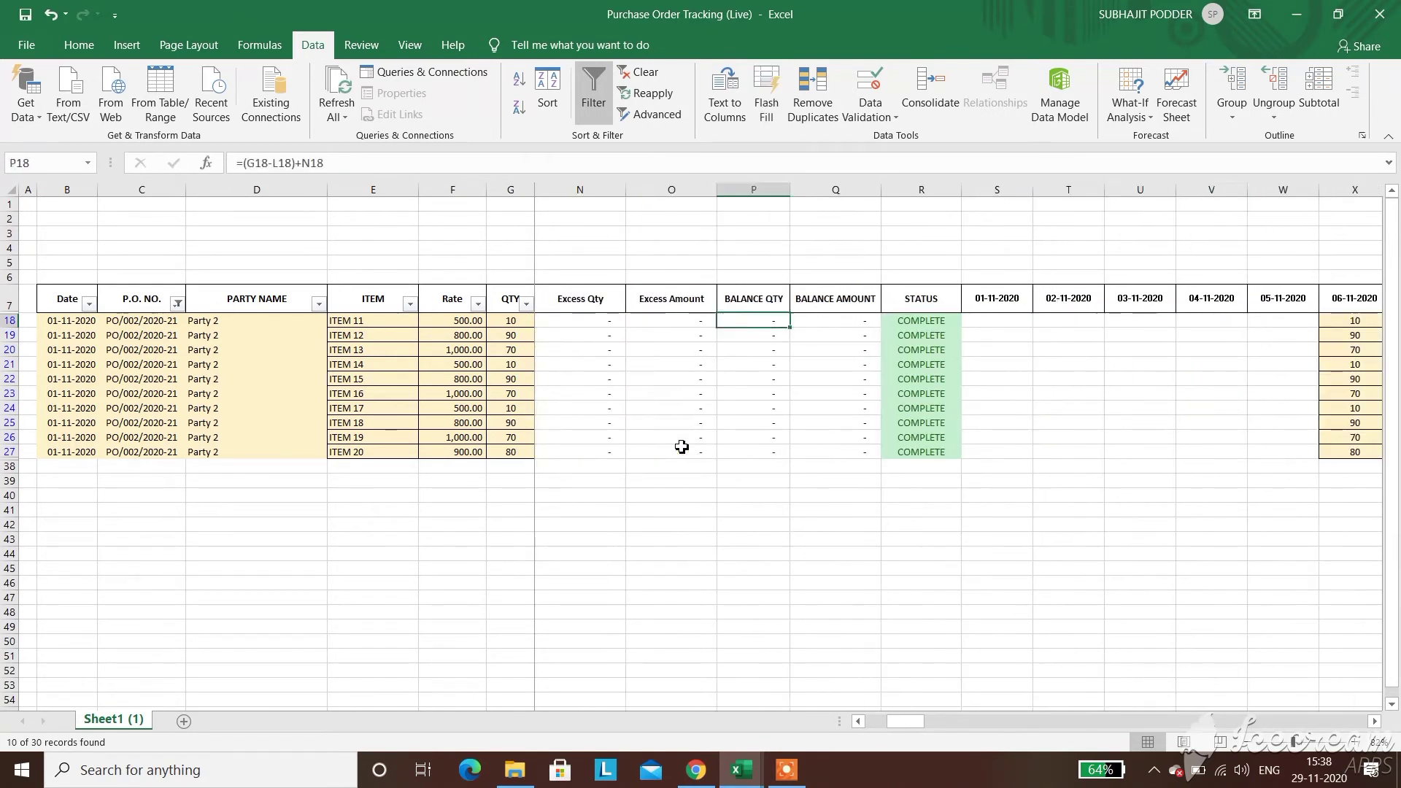
key("Left")
key("Left")
key("Left")
key("Left")
key("Left")
key("Left")
key("Left")
key("Left")
key("Left")
key("Left")
key("Left")
key("Left")
key("Left")
key("Left")
key("Left")
key("Left")
key("Left")
key("Left")
key("Left")
key("Right")
key("Right")
key("Right")
key("Right")
key("Right")
key("Right")
key("Right")
key("Right")
key("Right")
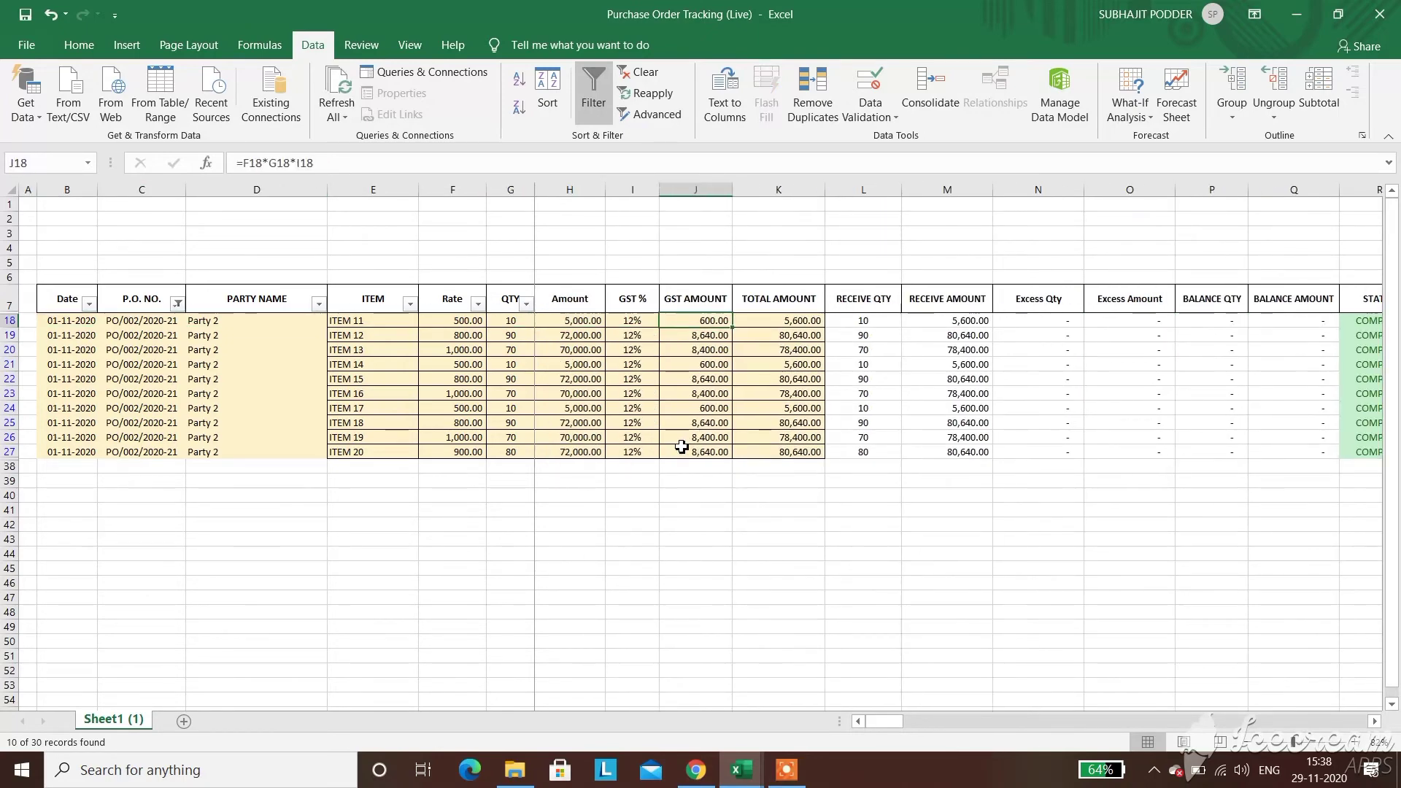
key("Right")
key("Right")
key("Right")
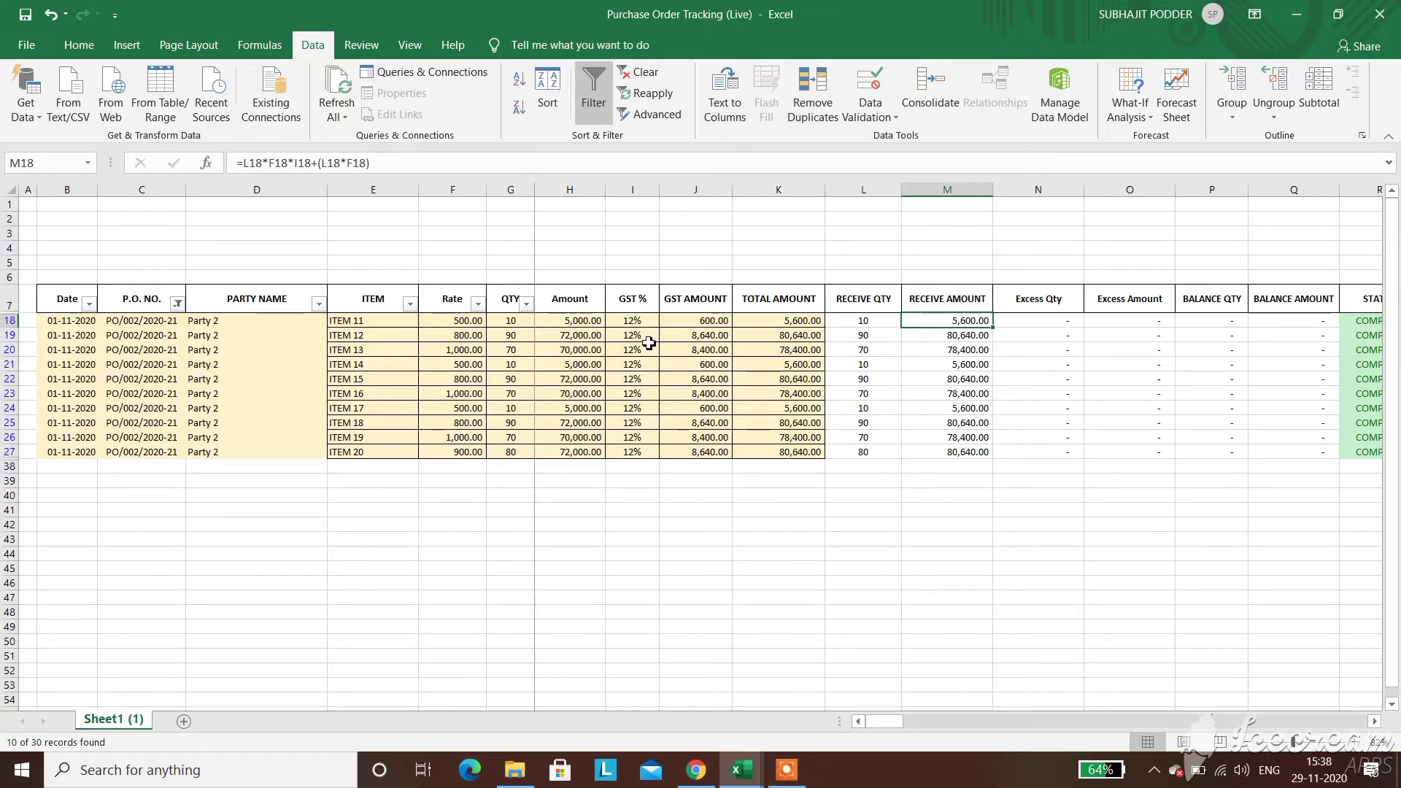
Append +500 to the RECEIVE AMOUNT formula for ITEM 12 in row 19
left_click(960, 335)
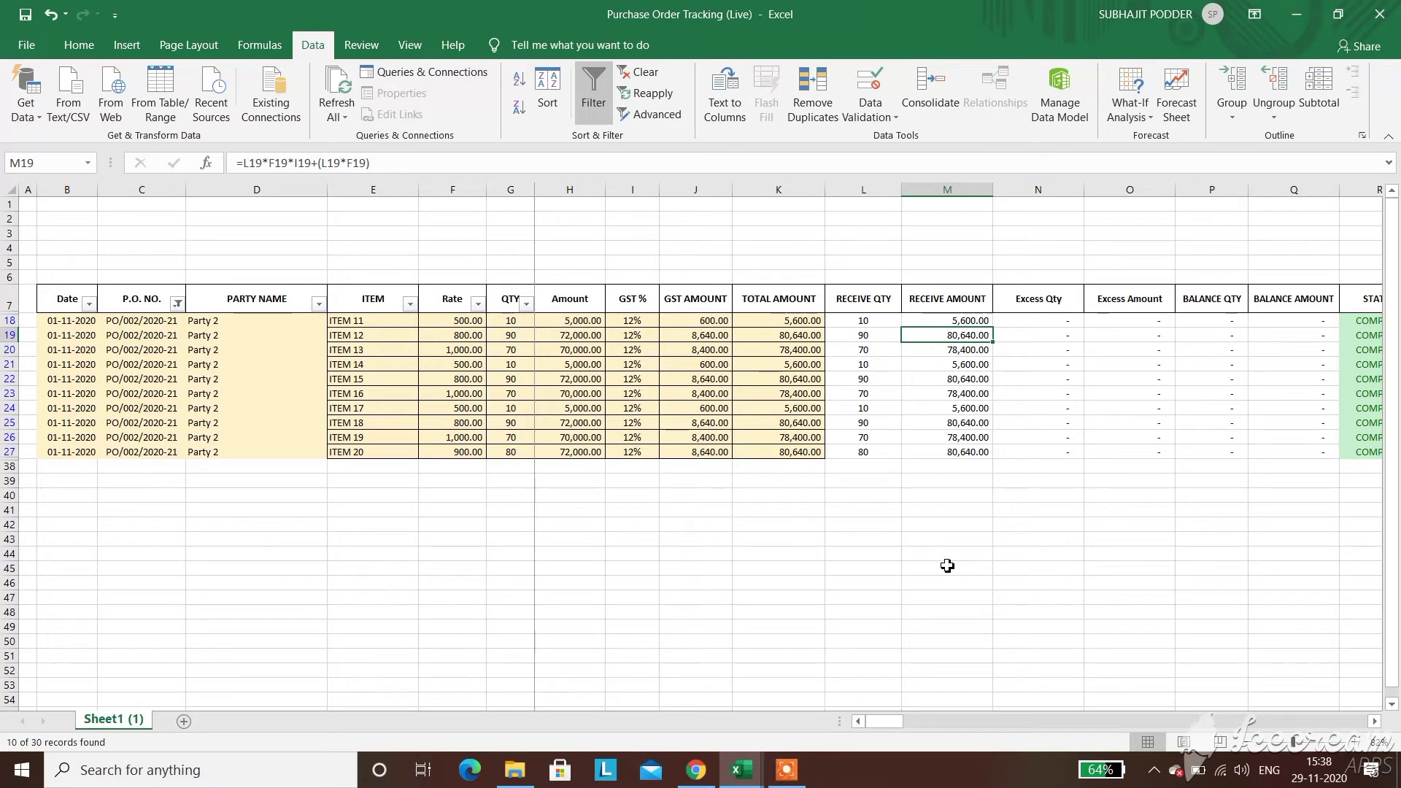
left_click(582, 157)
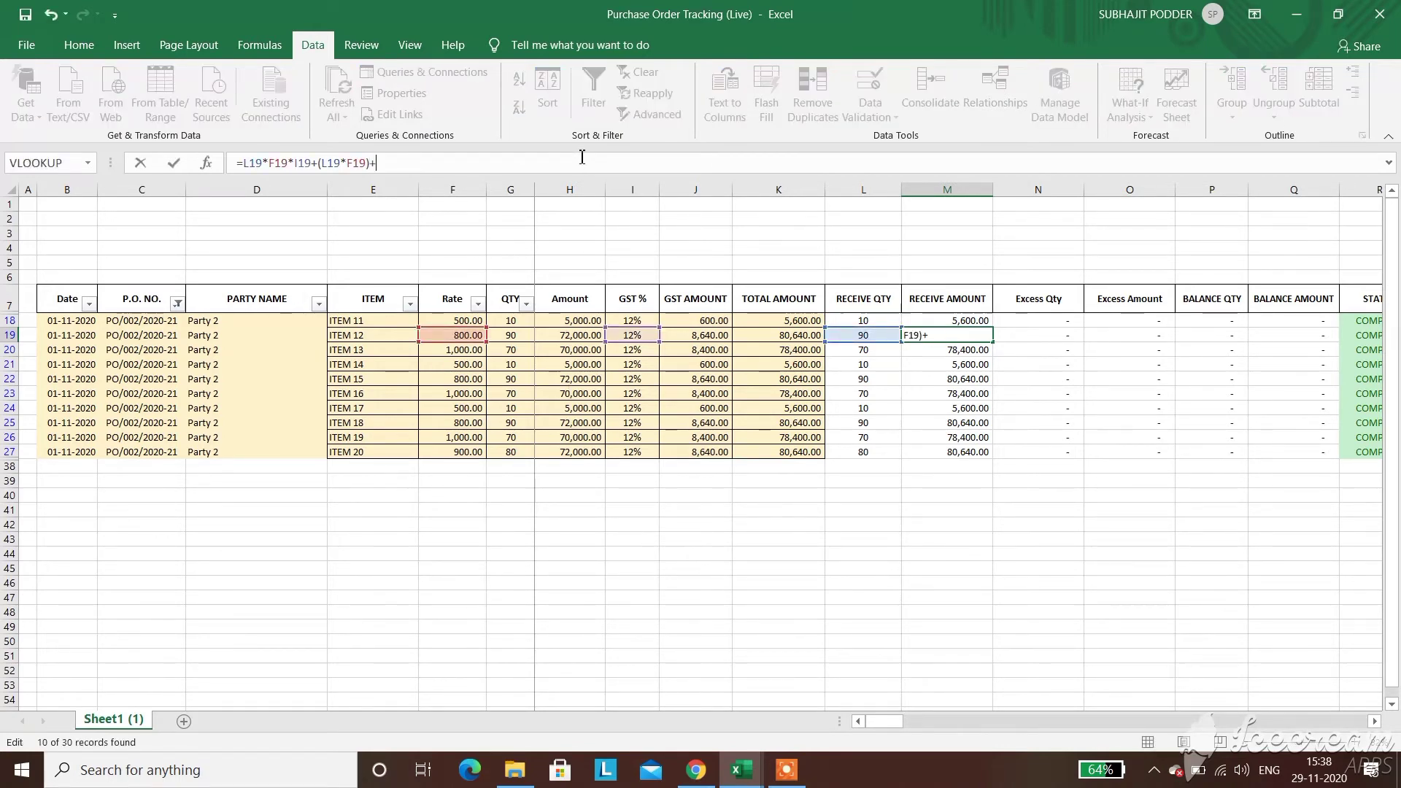
type("+500")
key("Return")
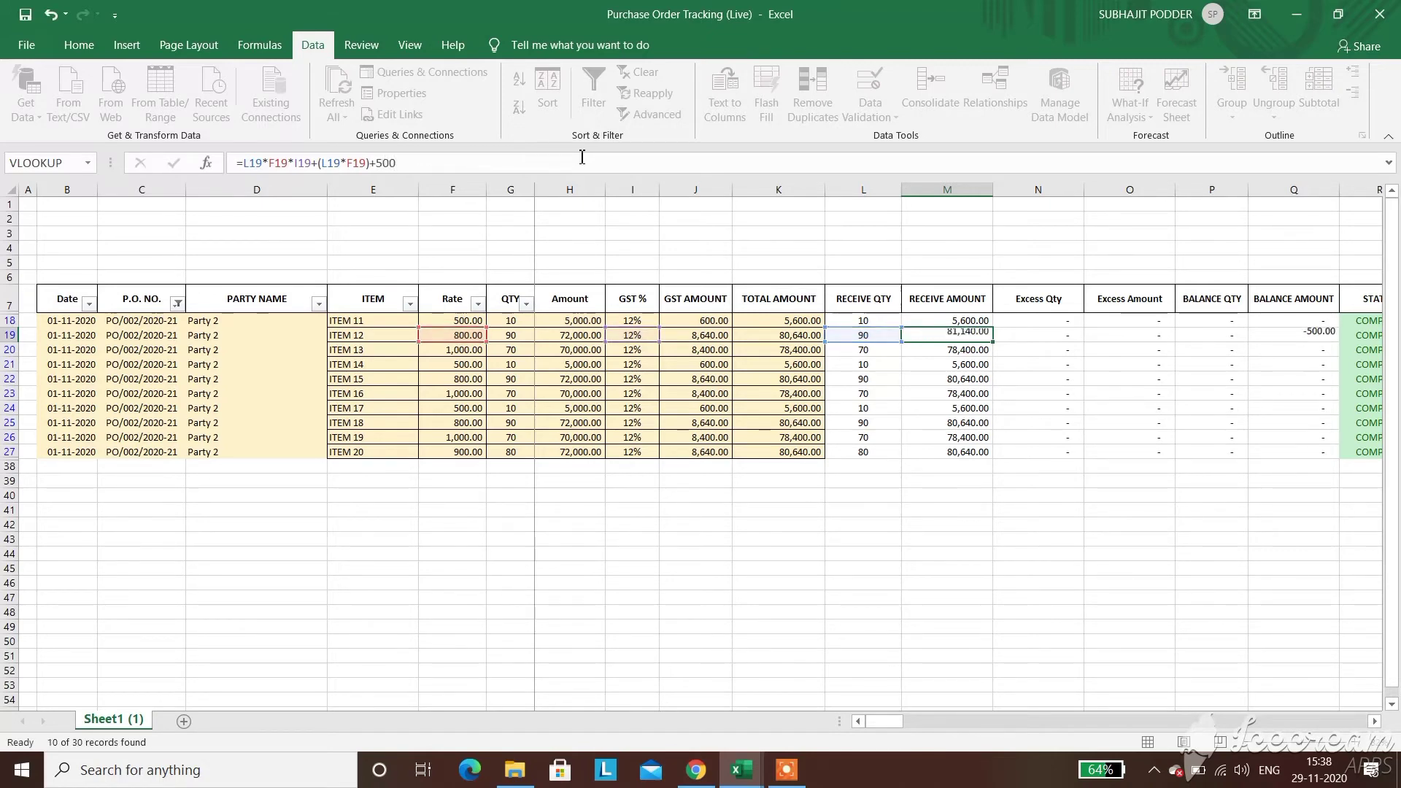
Check the BALANCE AMOUNT formula and the STATUS of ITEM 12 in row 19
left_click(1282, 338)
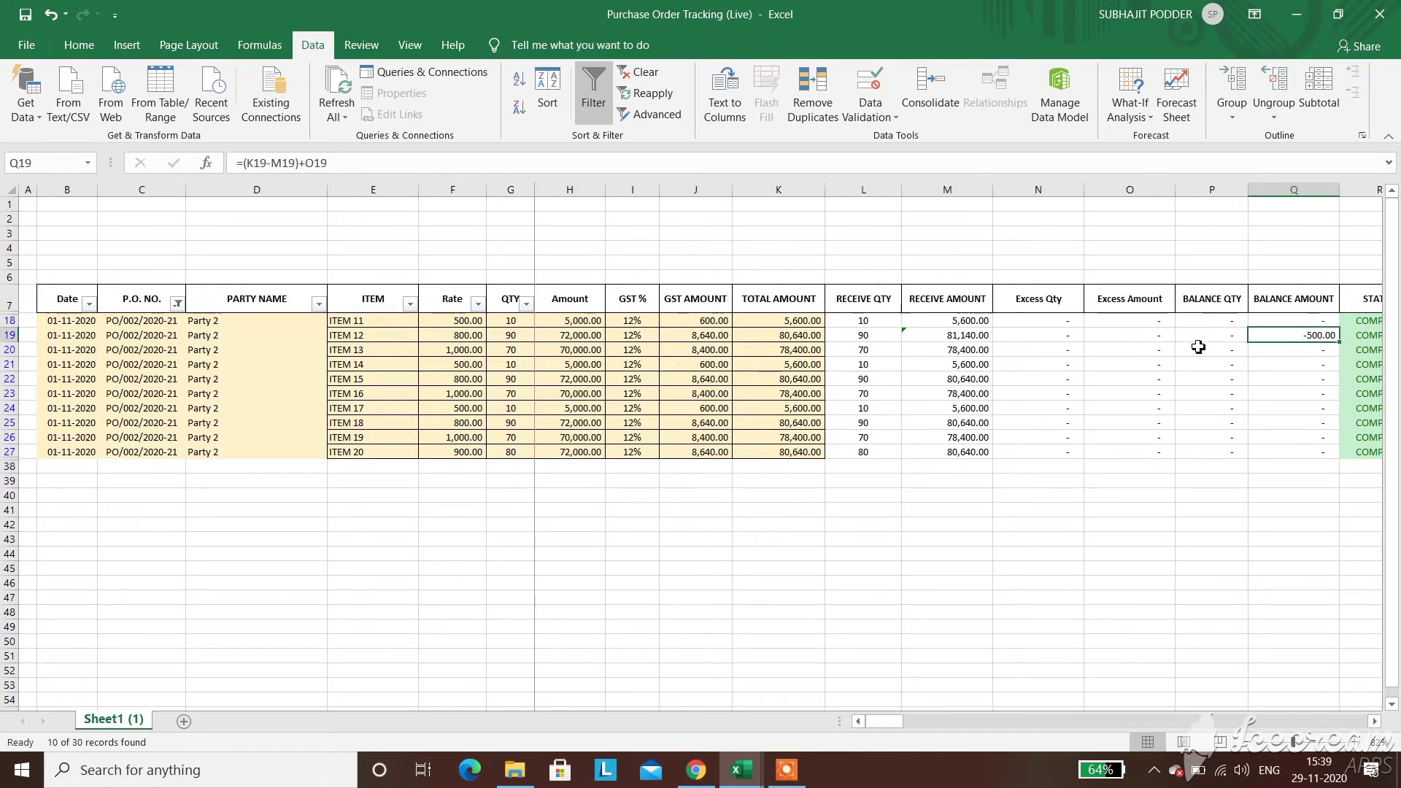
left_click(1375, 721)
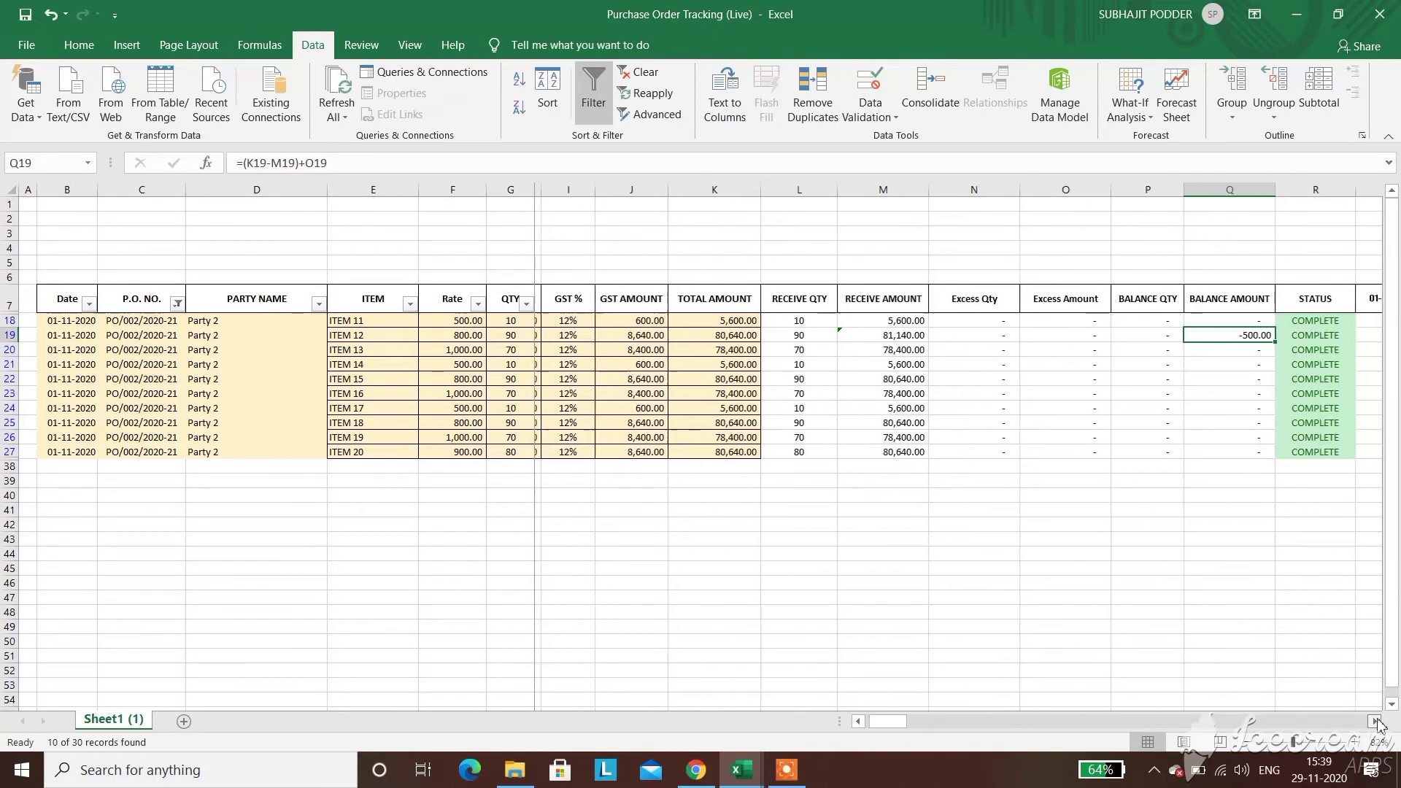
left_click(1375, 721)
left_click(859, 721)
left_click(859, 721)
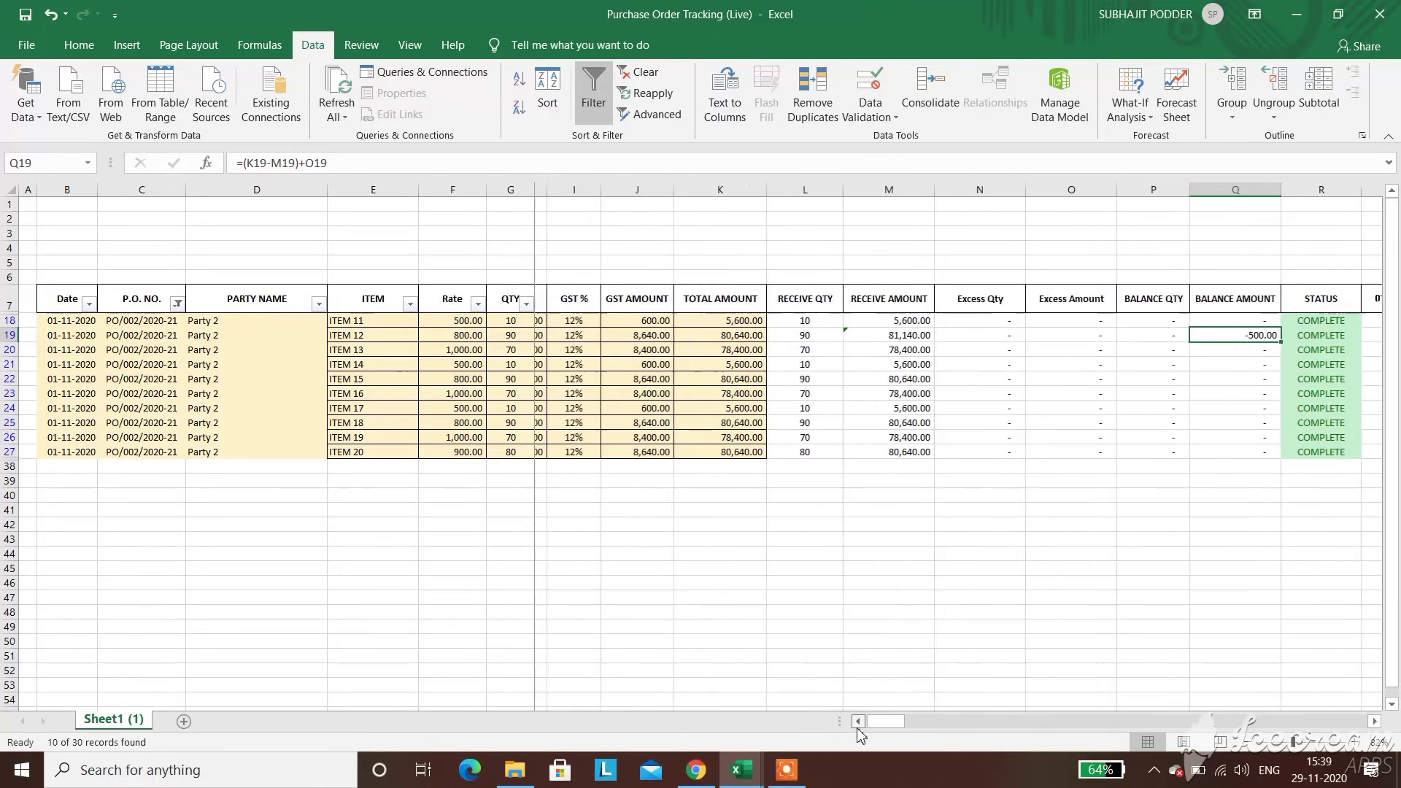
left_click(787, 770)
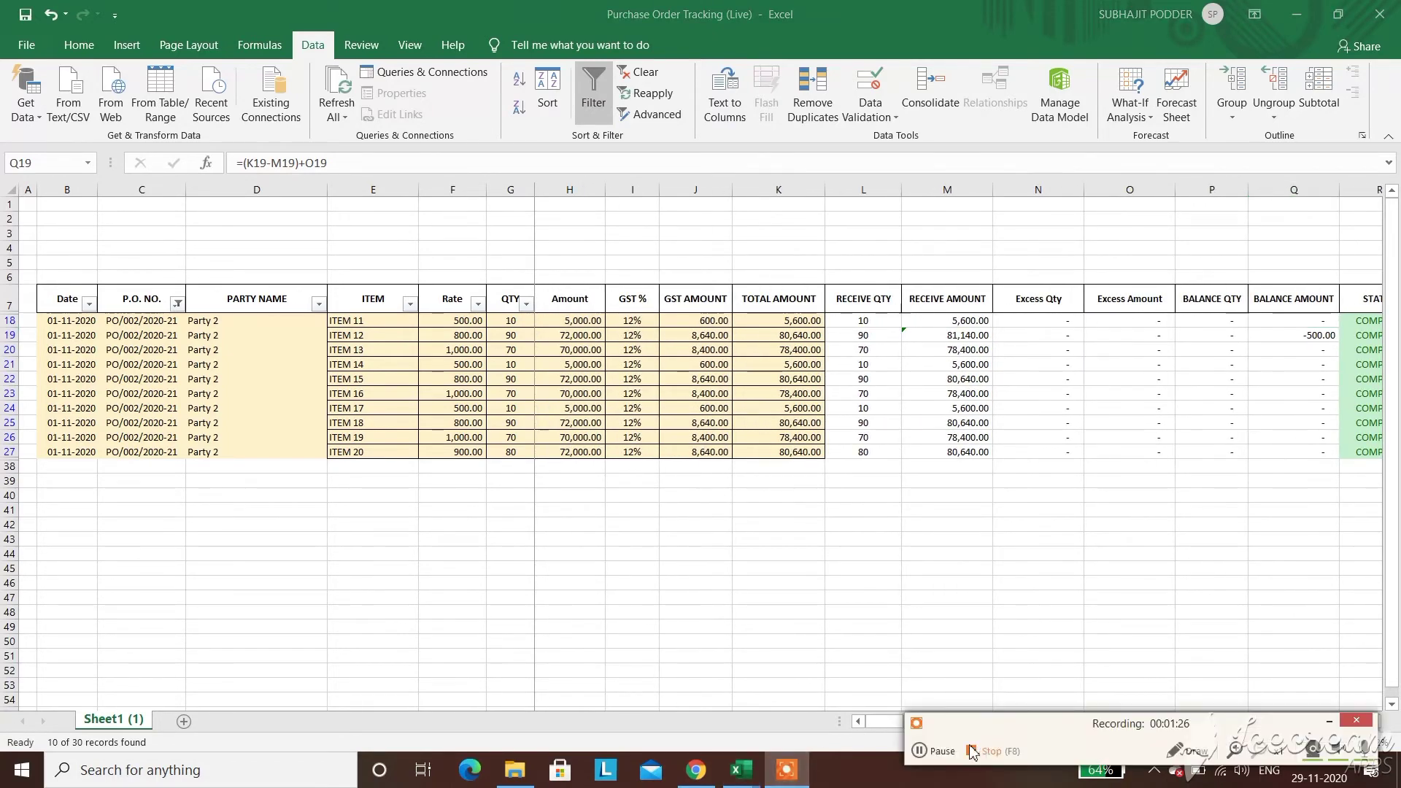
left_click(944, 752)
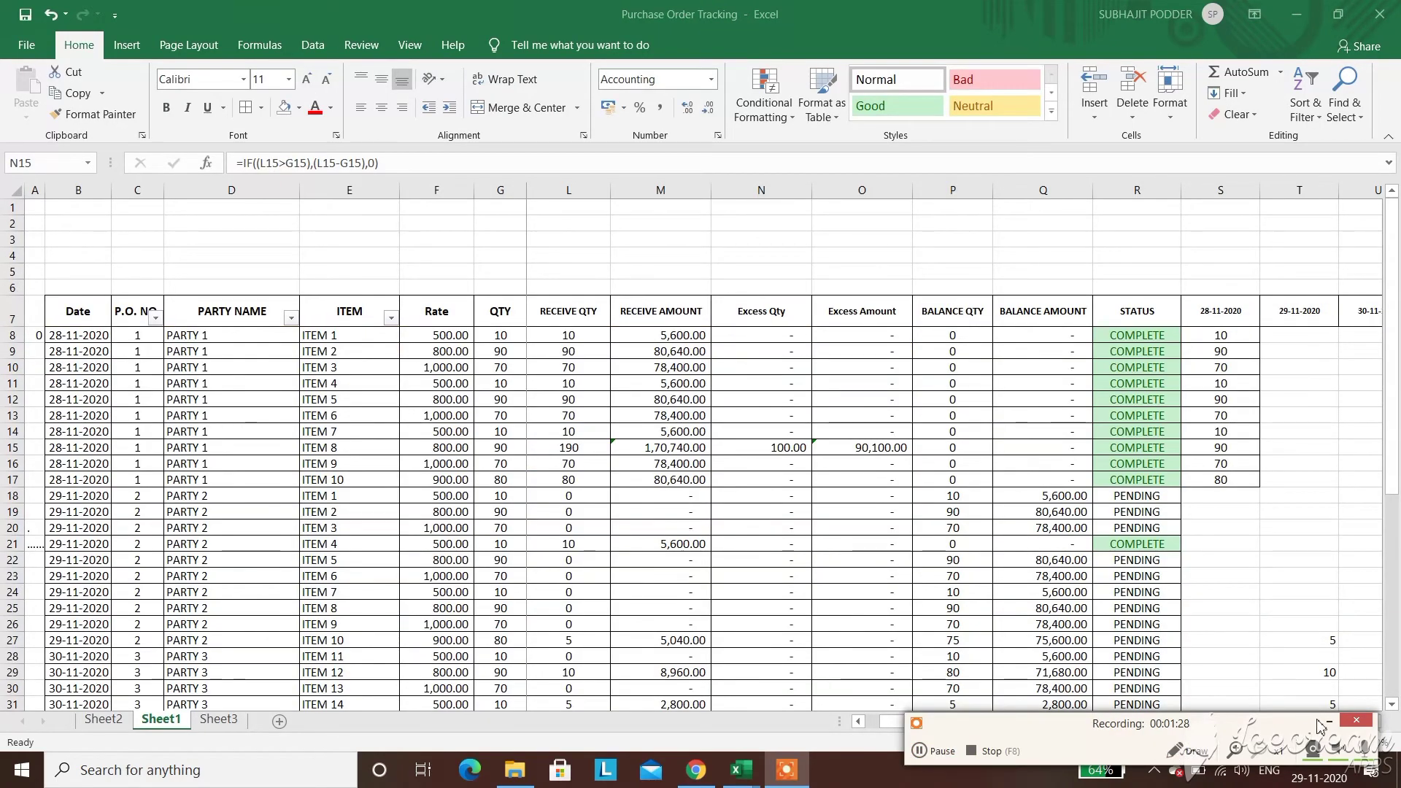
left_click(1328, 722)
mouse_move(742, 770)
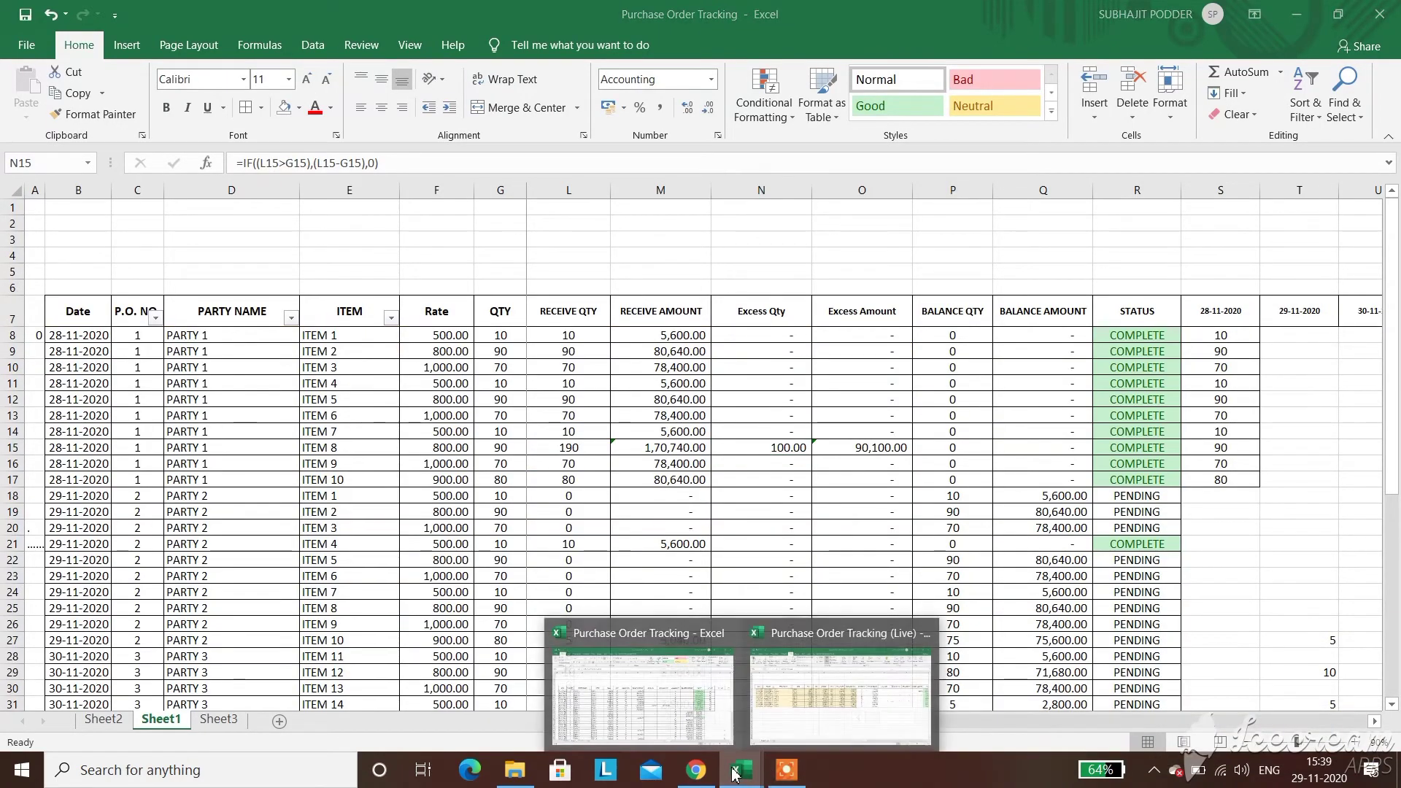
left_click(784, 680)
Append +500 to the Excess Amount formula for ITEM 12 in row 19
left_click(1270, 337)
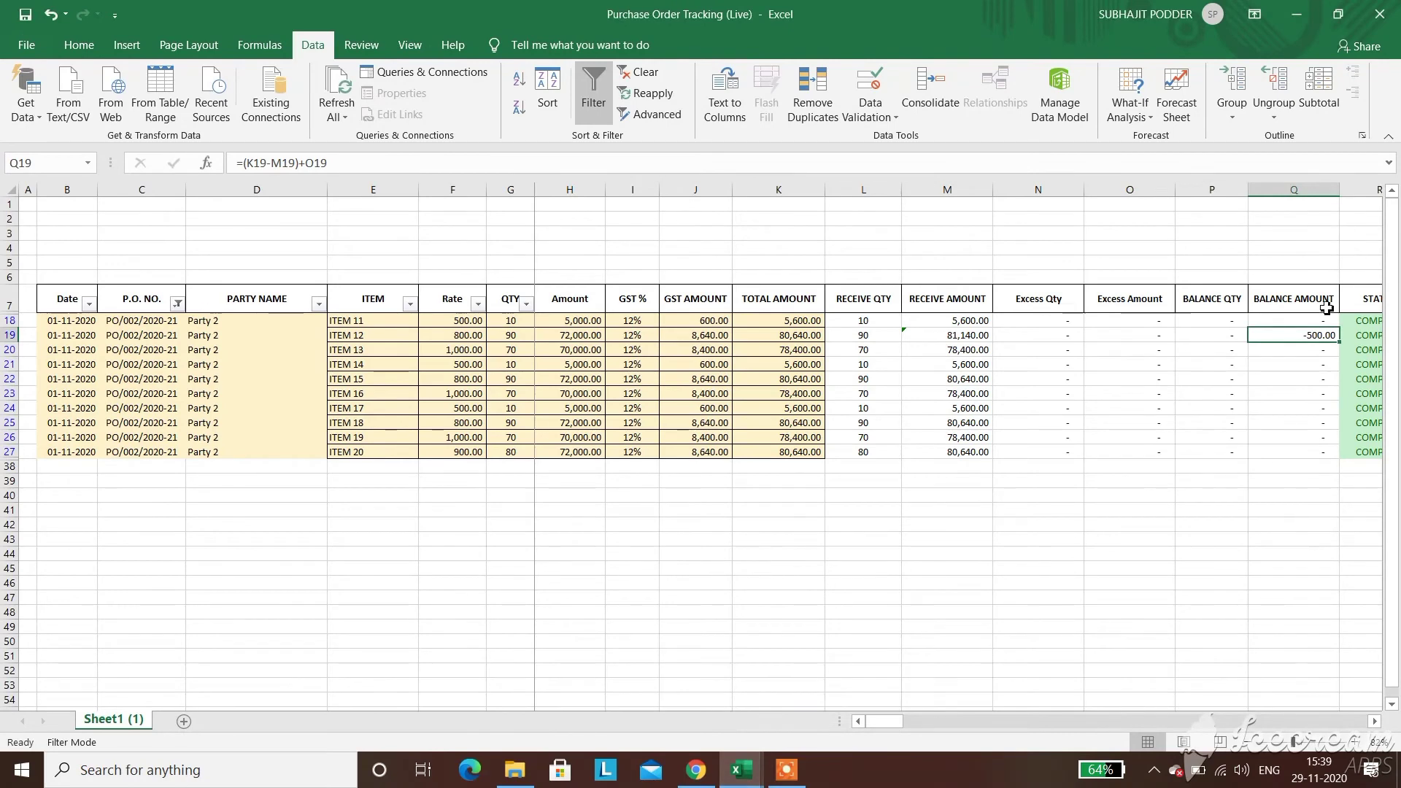
left_click(1163, 332)
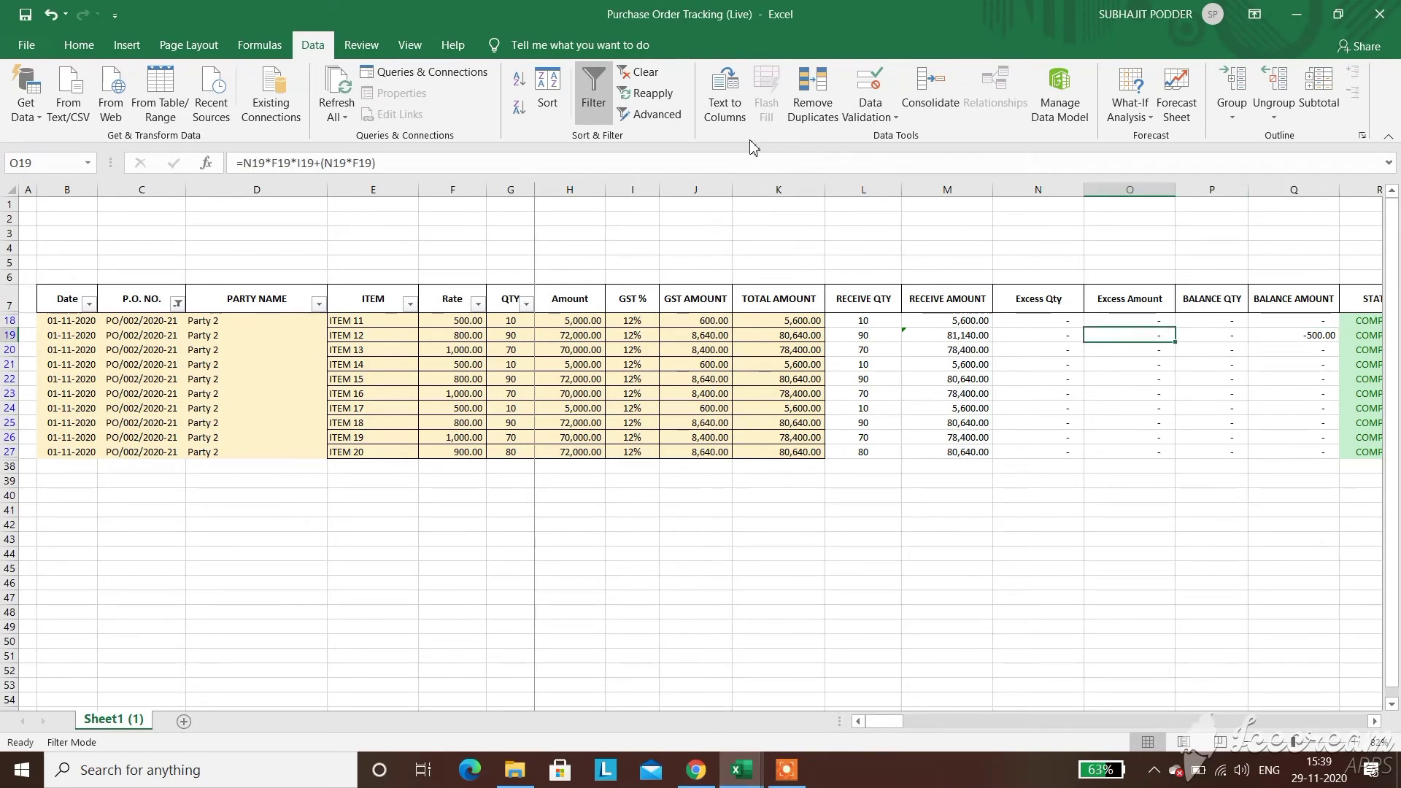
left_click(755, 157)
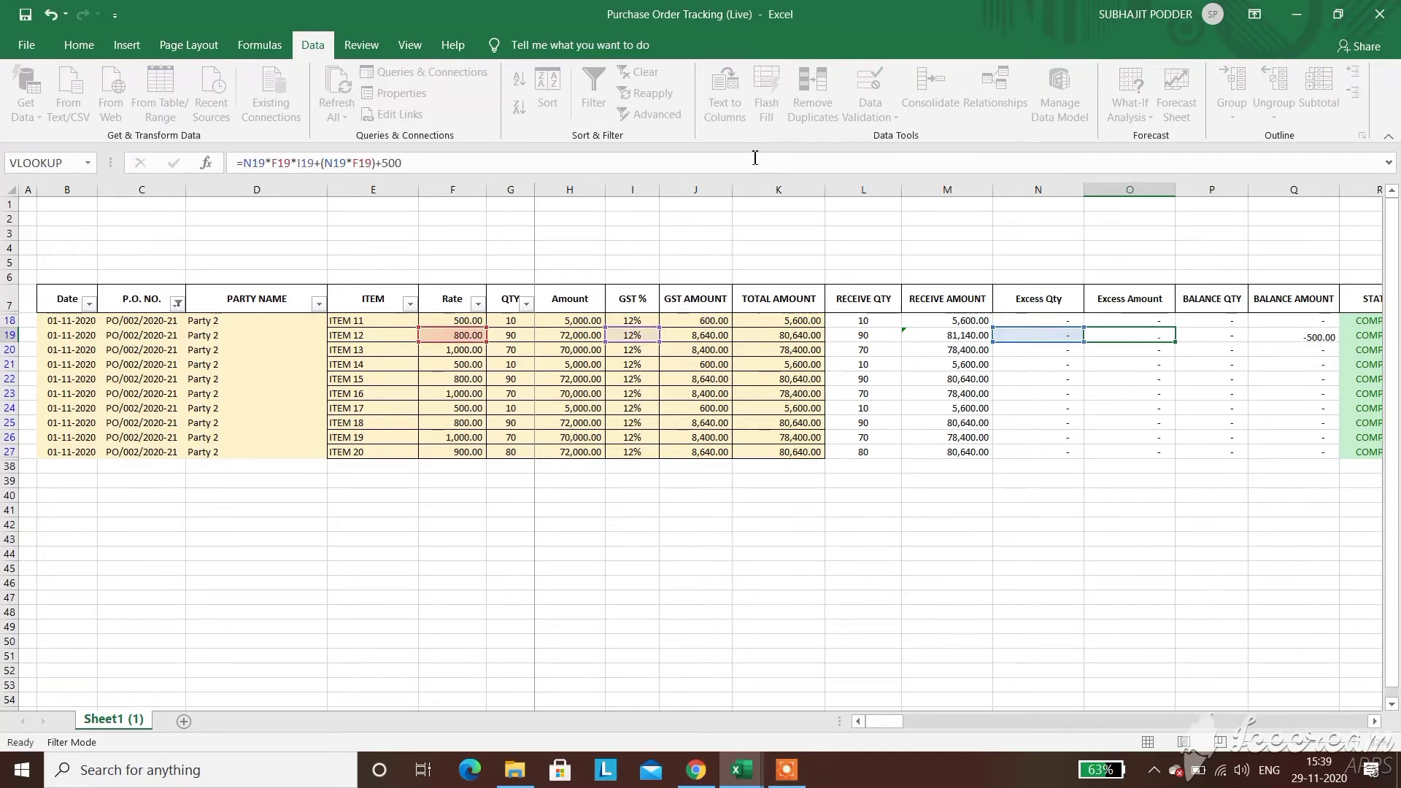
key("Return")
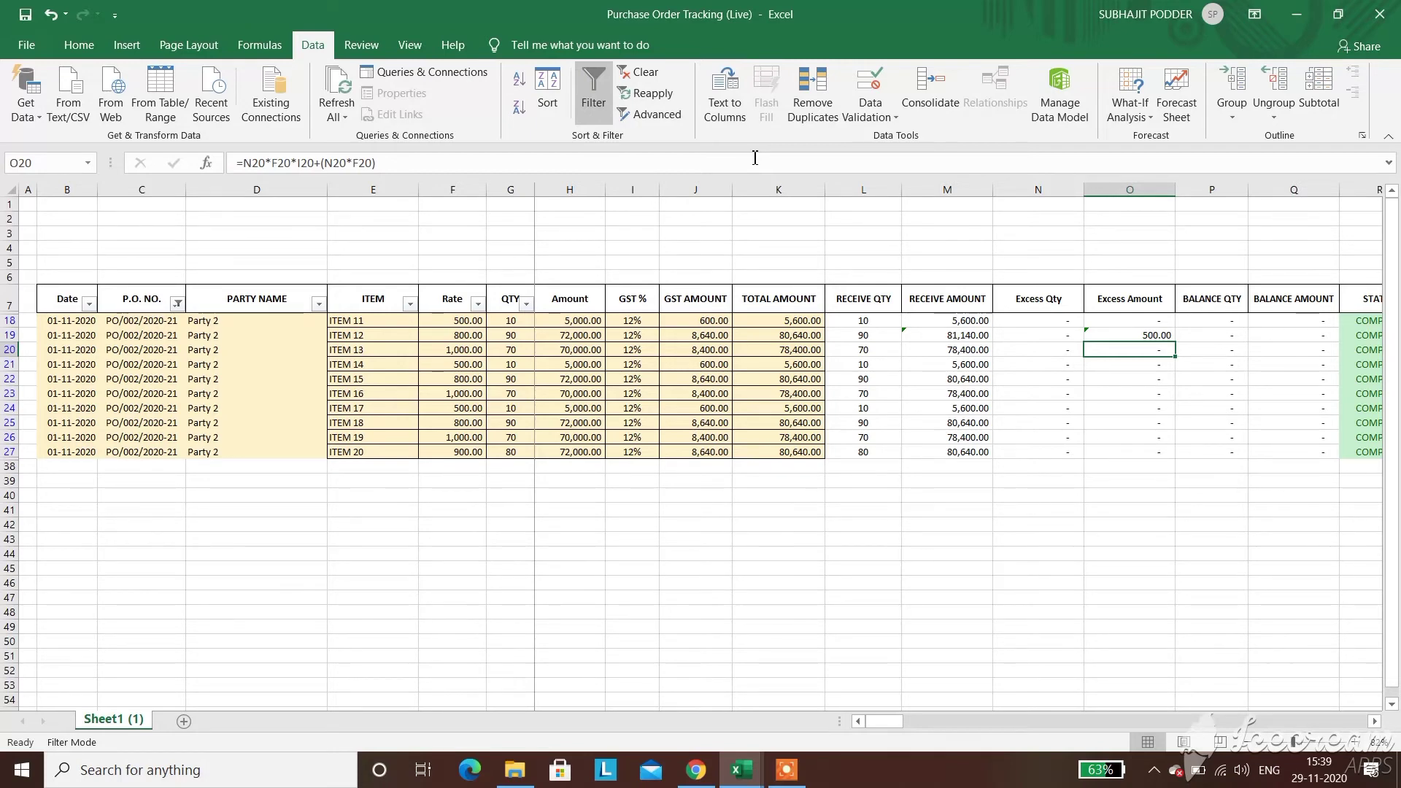
Remove the +500 from both the RECEIVE AMOUNT and the Excess Amount formulas of ITEM 12 in row 19
left_click(964, 338)
left_click(684, 163)
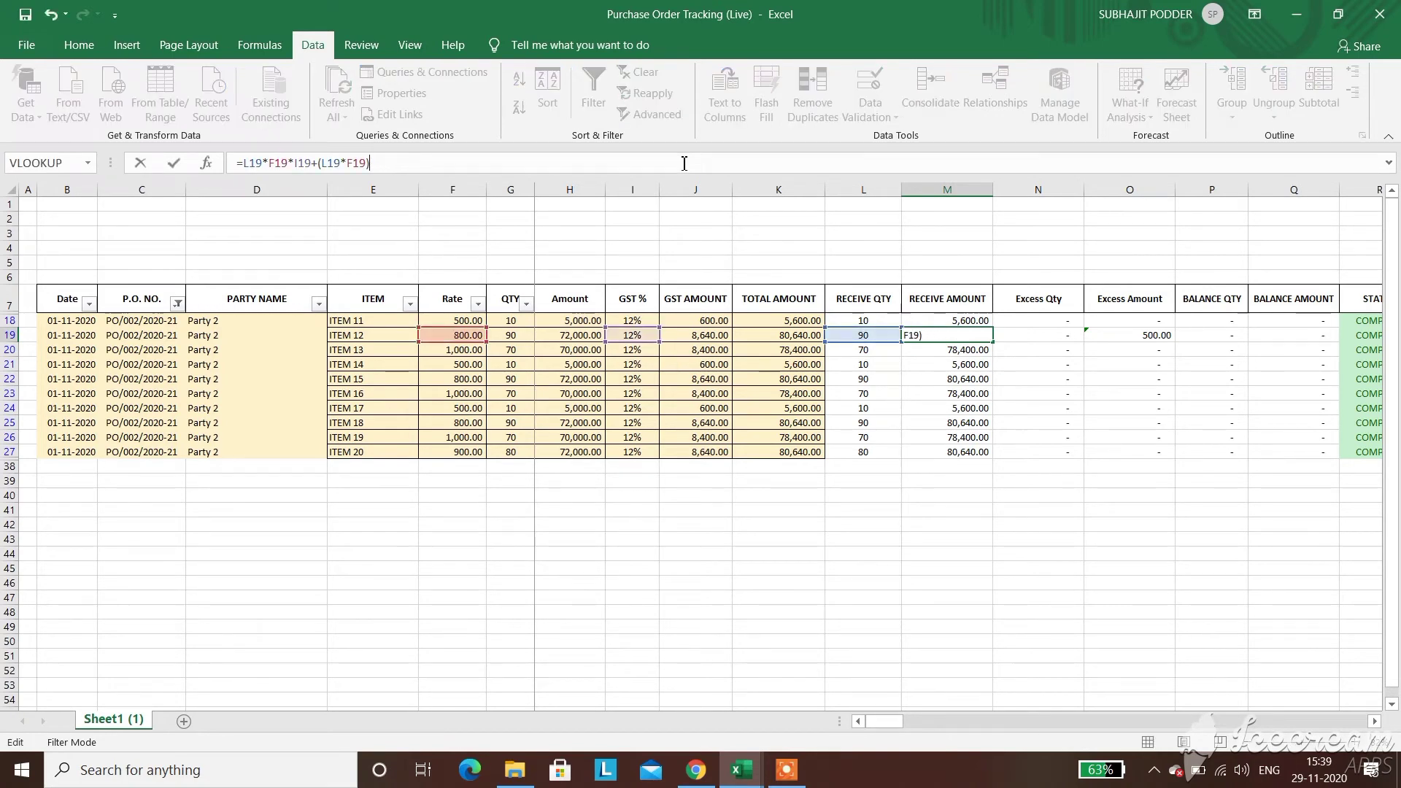
left_click(1073, 524)
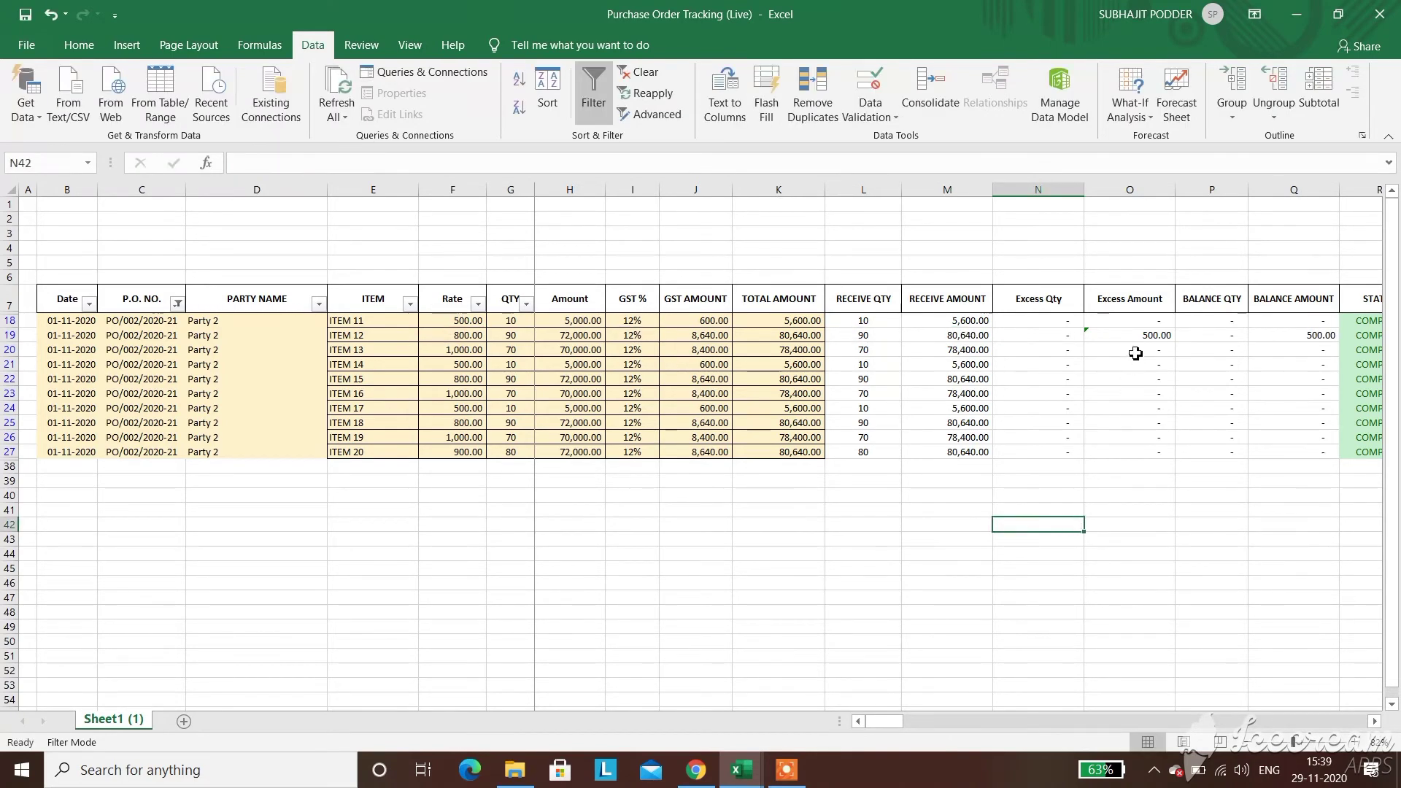
left_click(1162, 339)
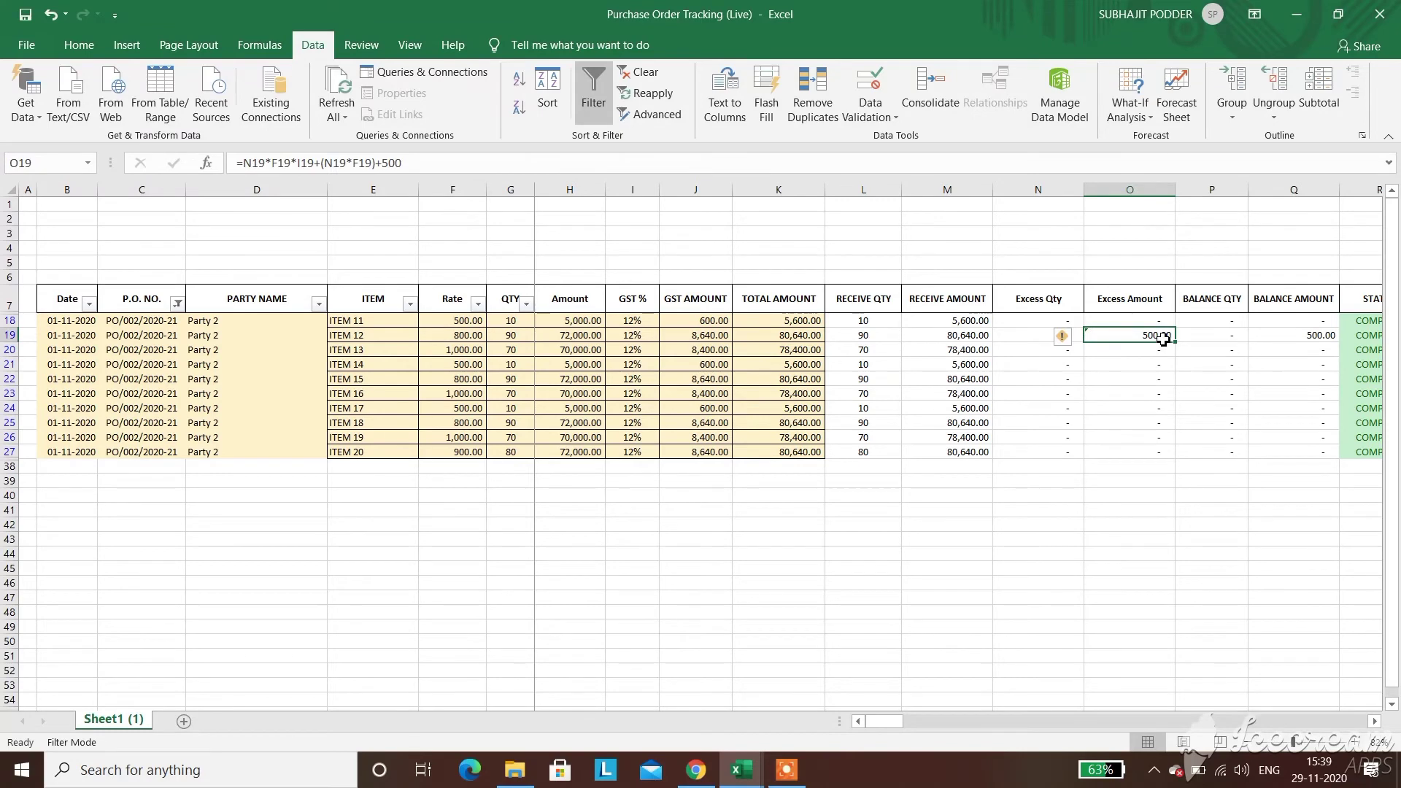
left_click(777, 159)
key("BackSpace")
key("BackSpace")
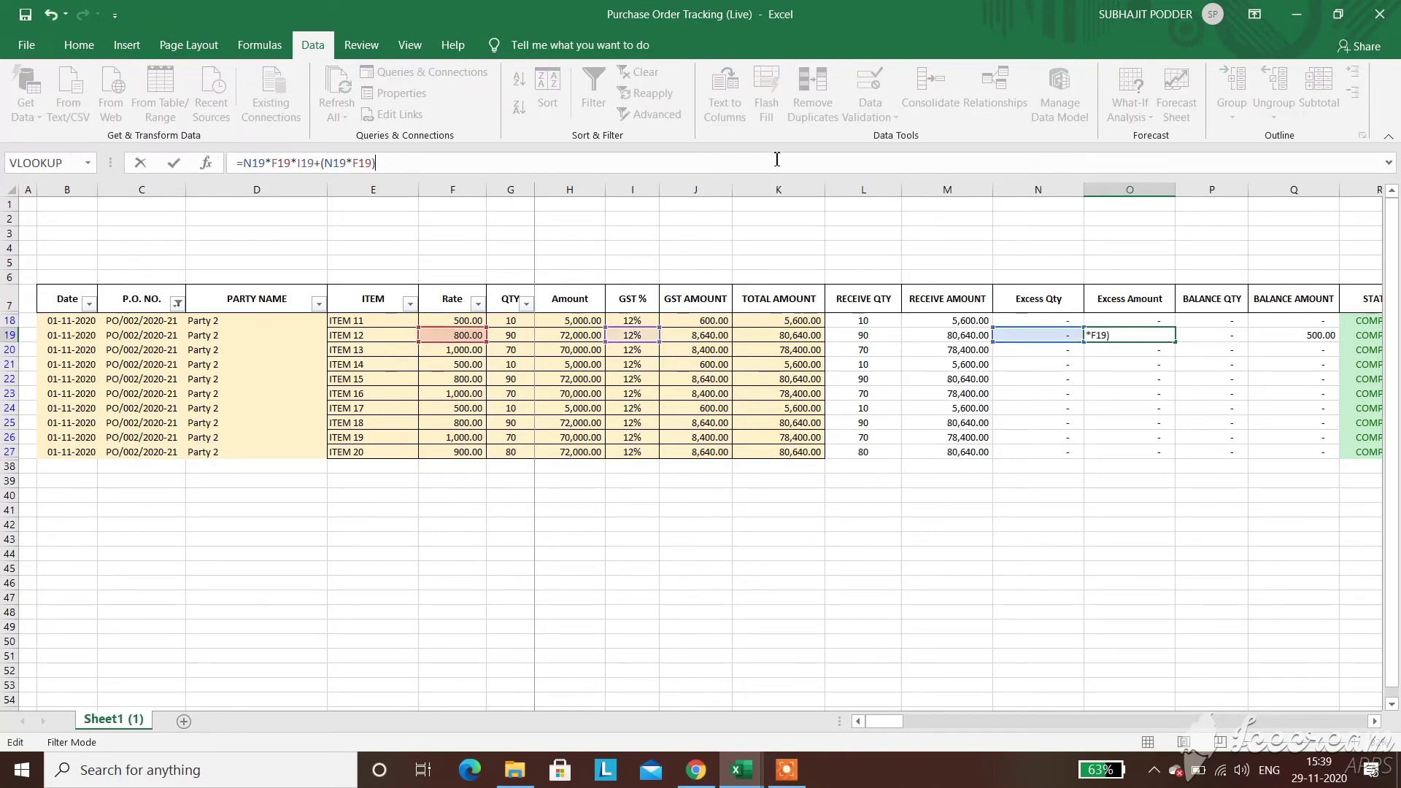
key("Return")
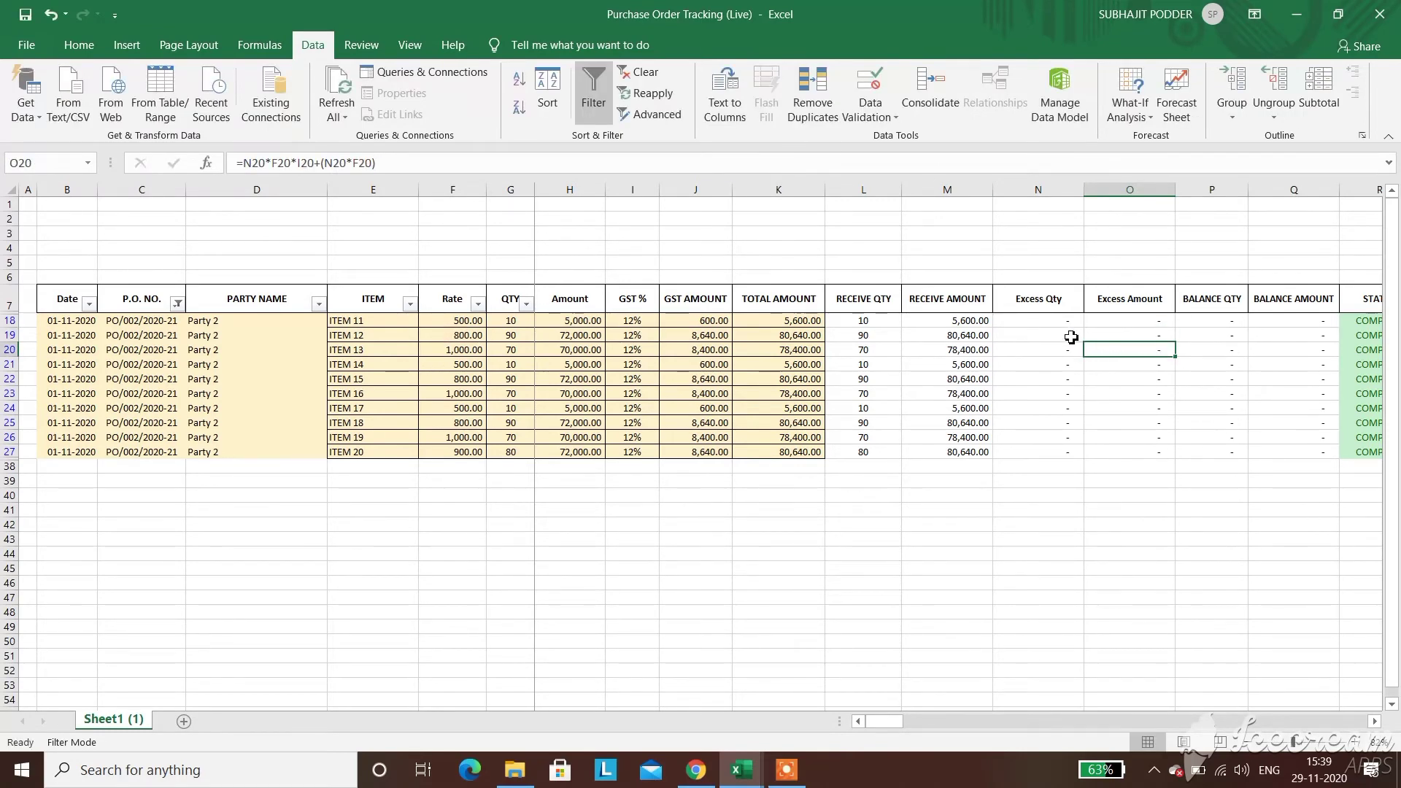
Reset the P.O. NO. filter to show all purchase orders
left_click(1072, 337)
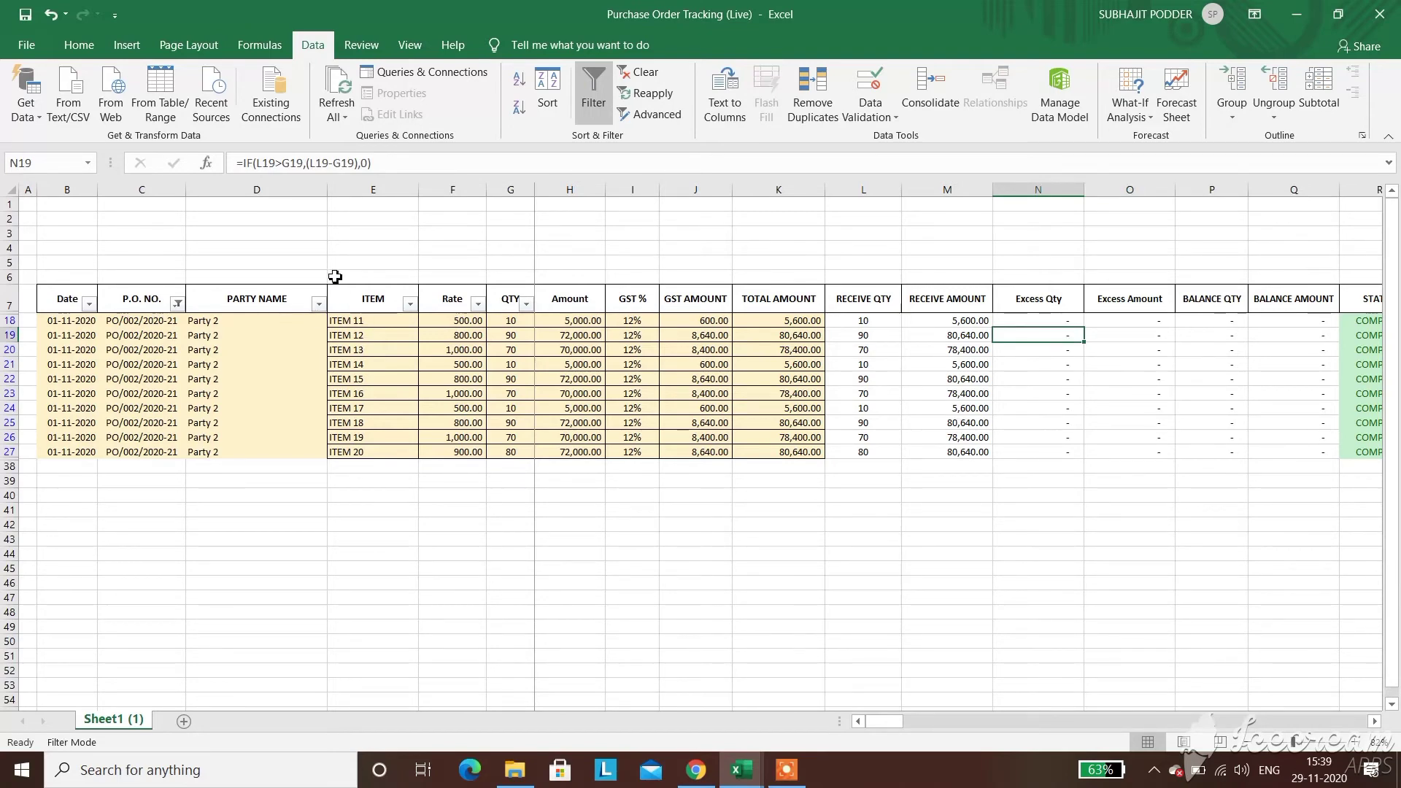
left_click(177, 303)
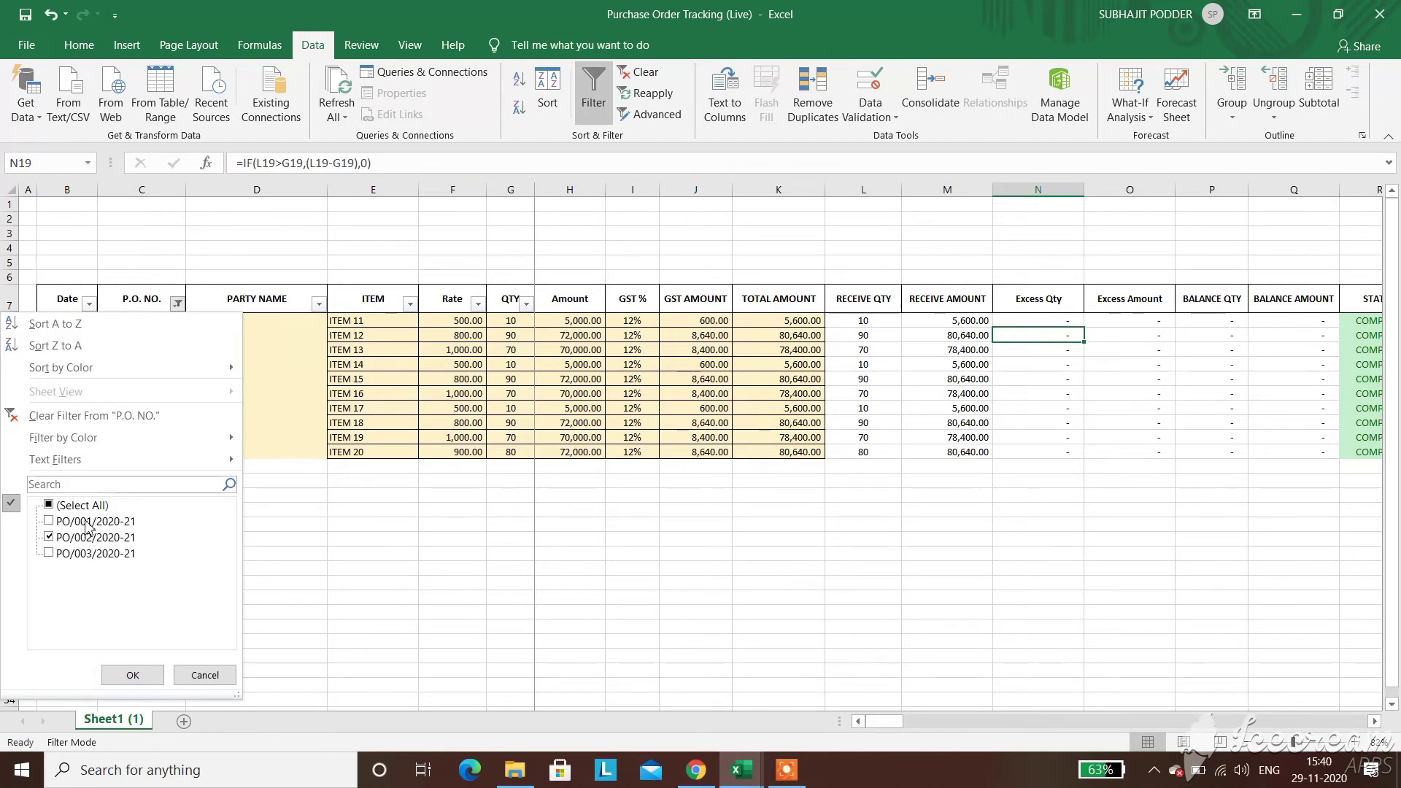
left_click(87, 507)
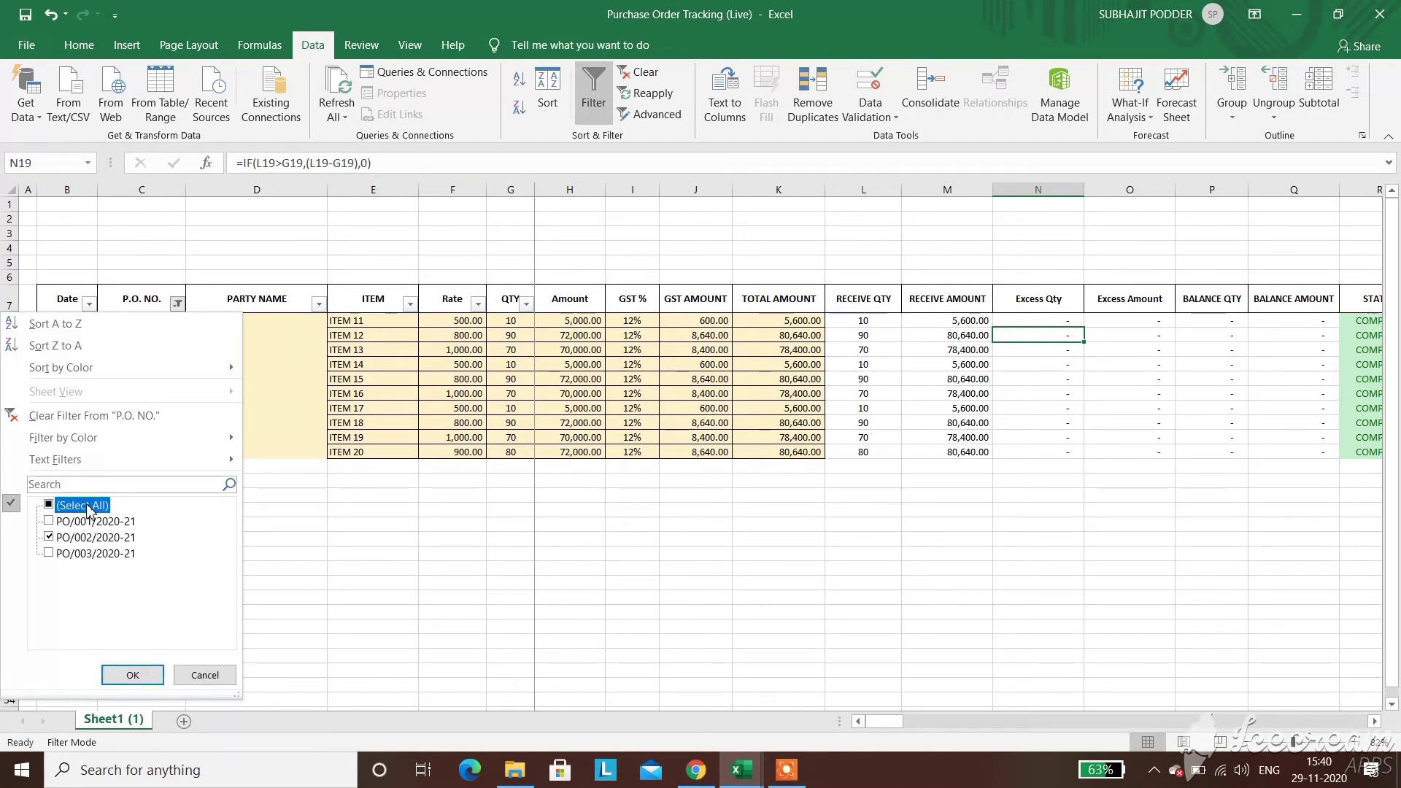
left_click(133, 676)
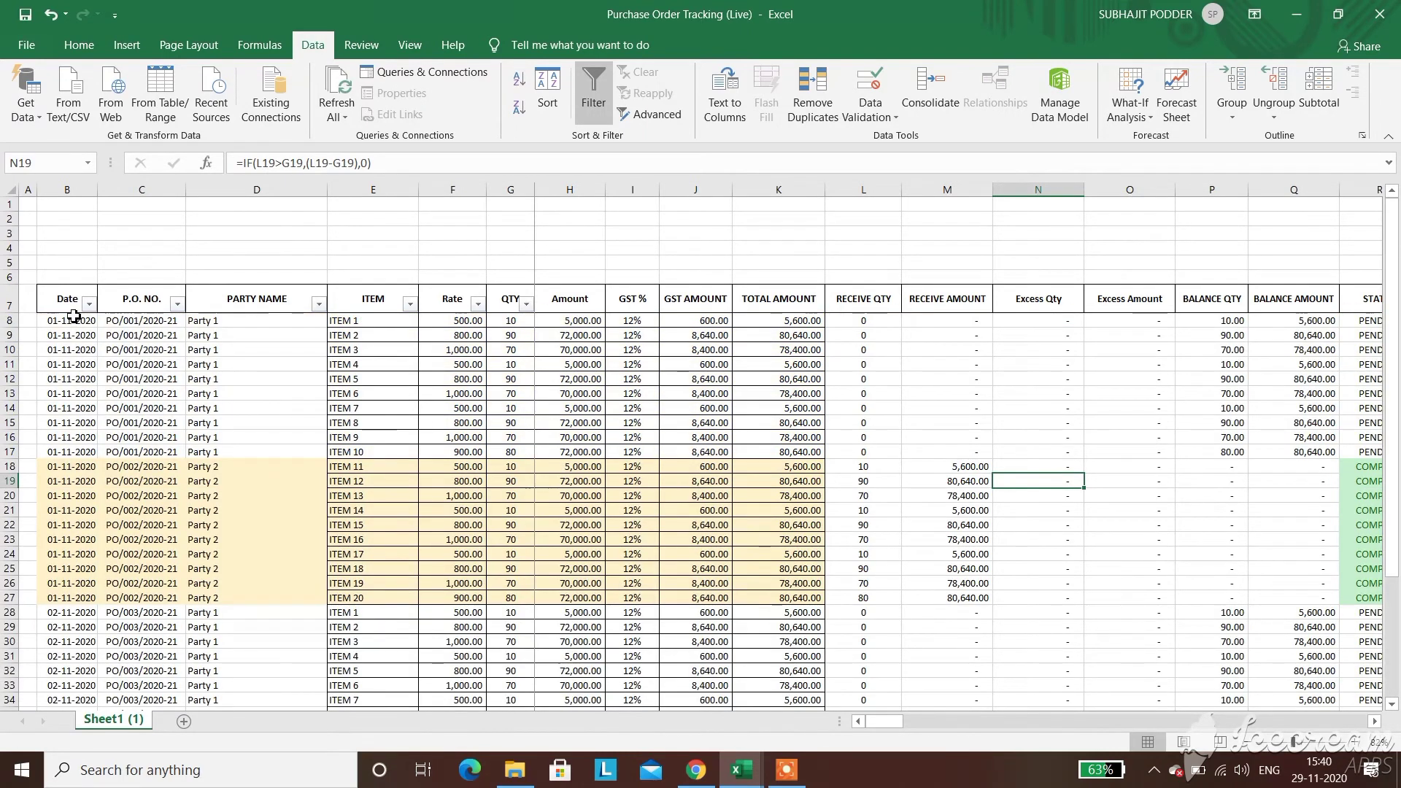
Apply all borders to the whole order table from Date to STATUS, range B7:R37
left_click_drag(58, 300, 938, 604)
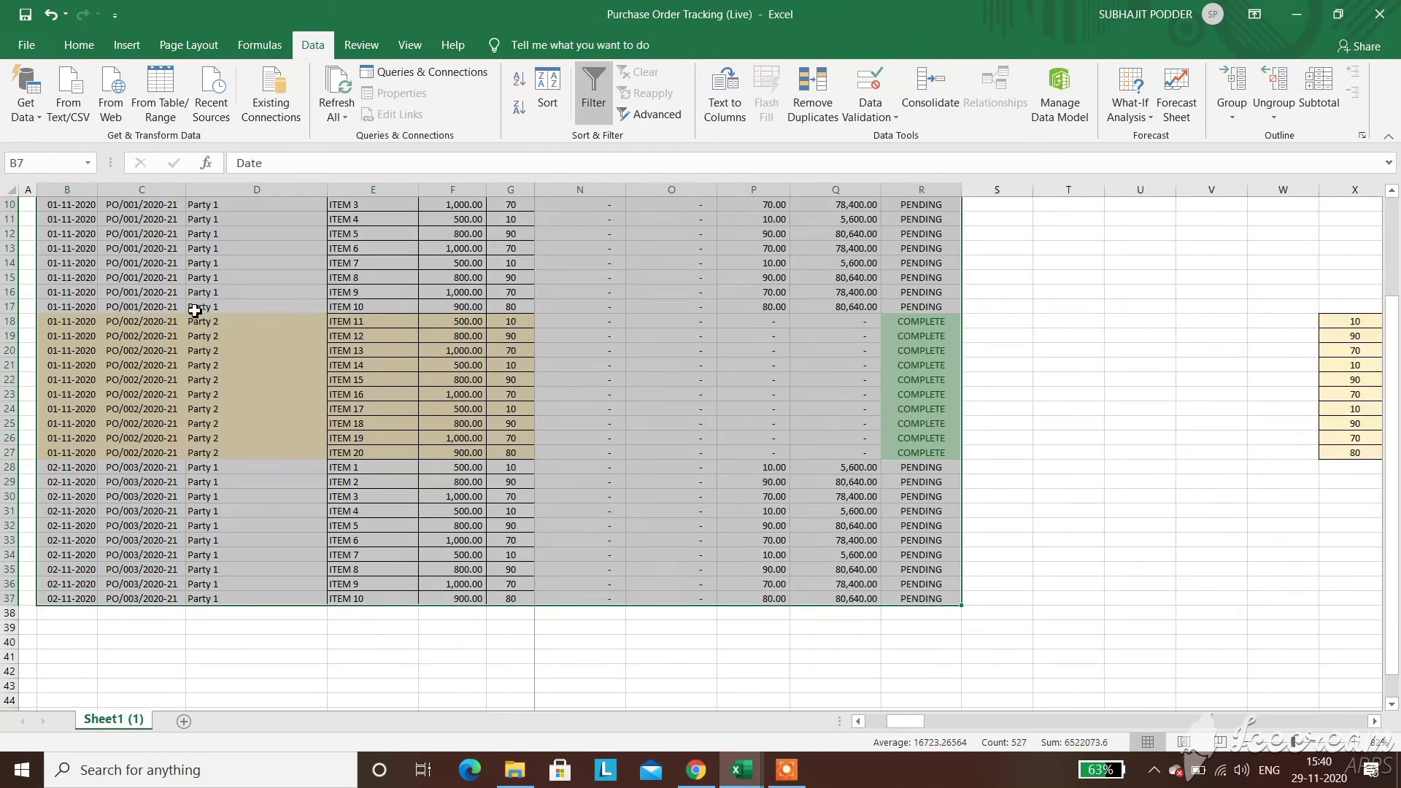
left_click(80, 45)
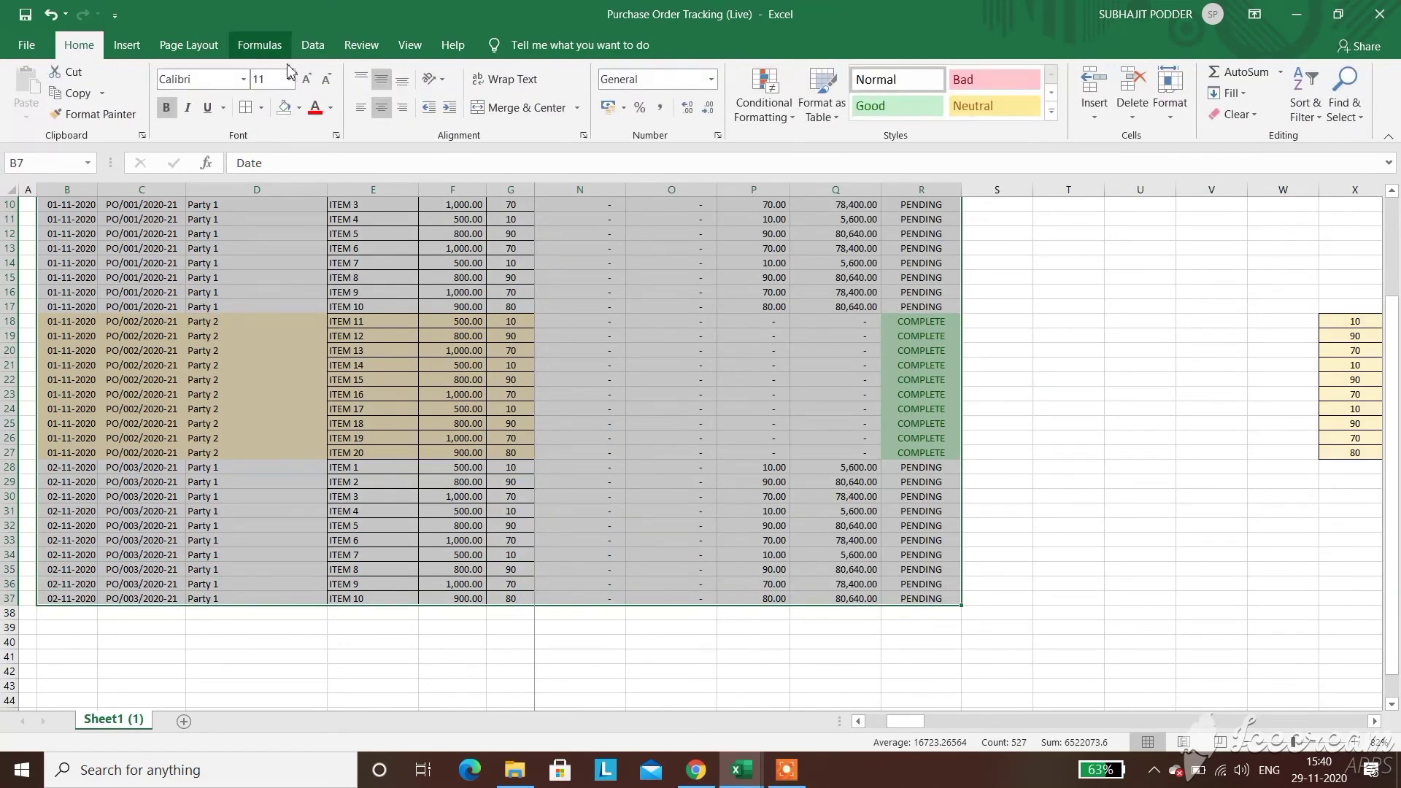
left_click(246, 113)
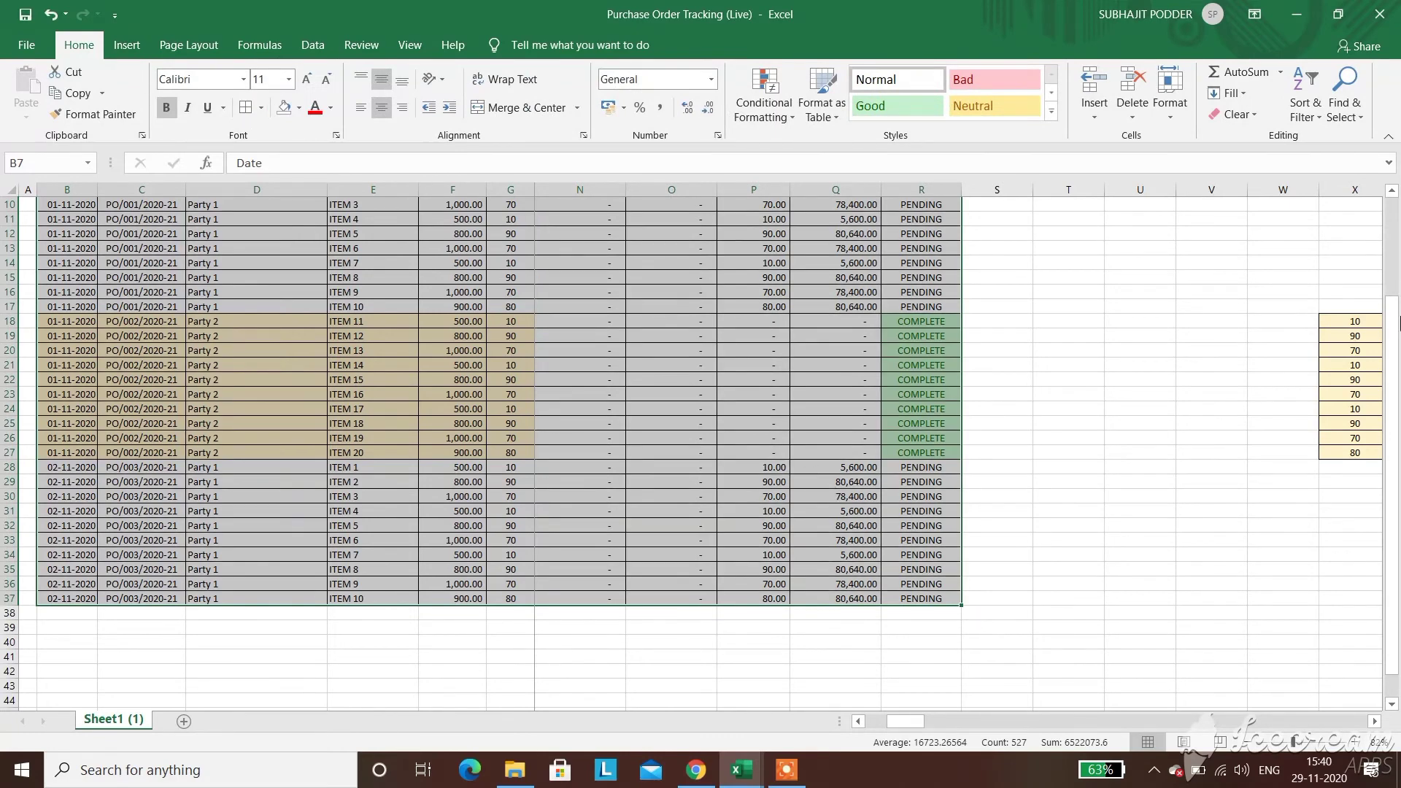
Create a PivotTable from the order table B7:R37 on a new worksheet
scroll(1395, 343, "up", 3)
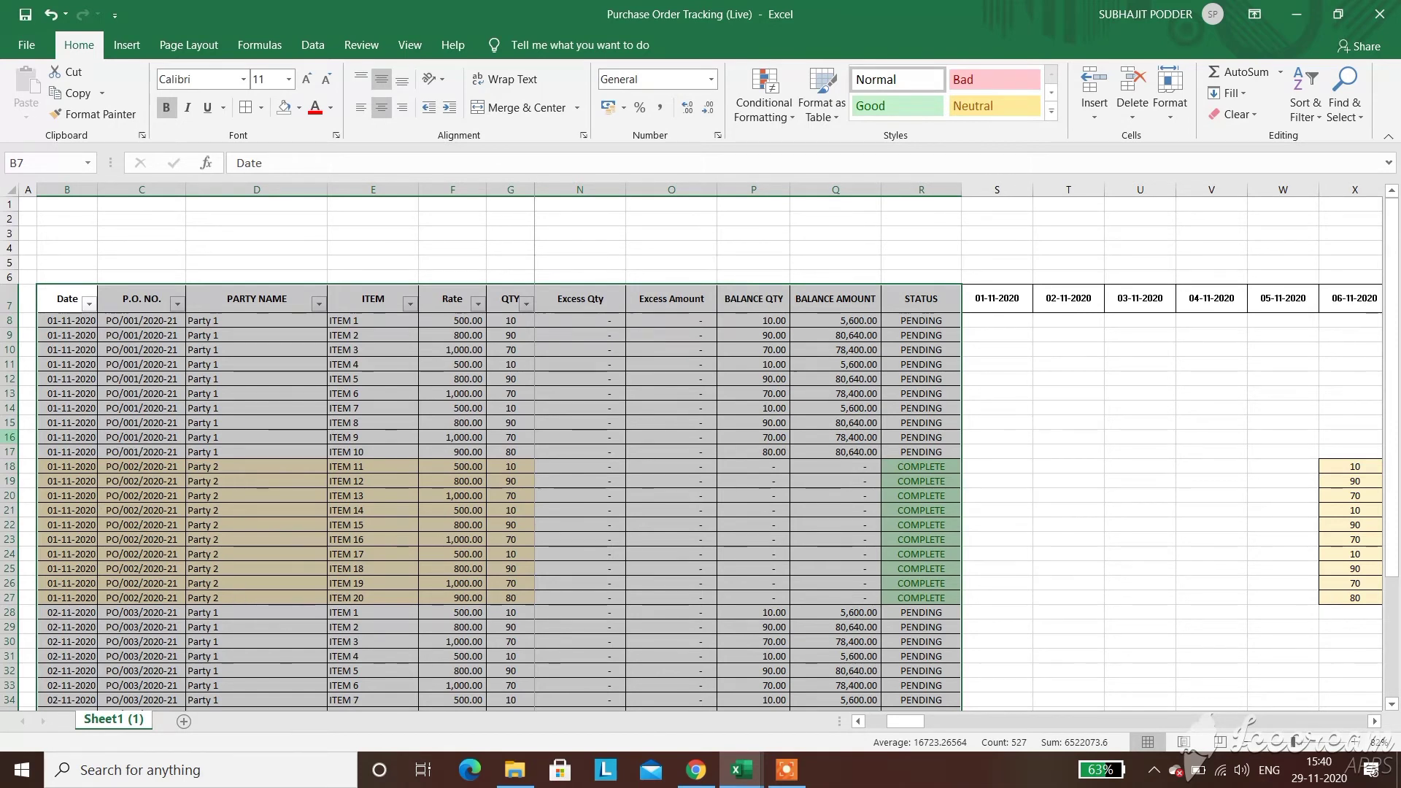
left_click(138, 48)
left_click(33, 88)
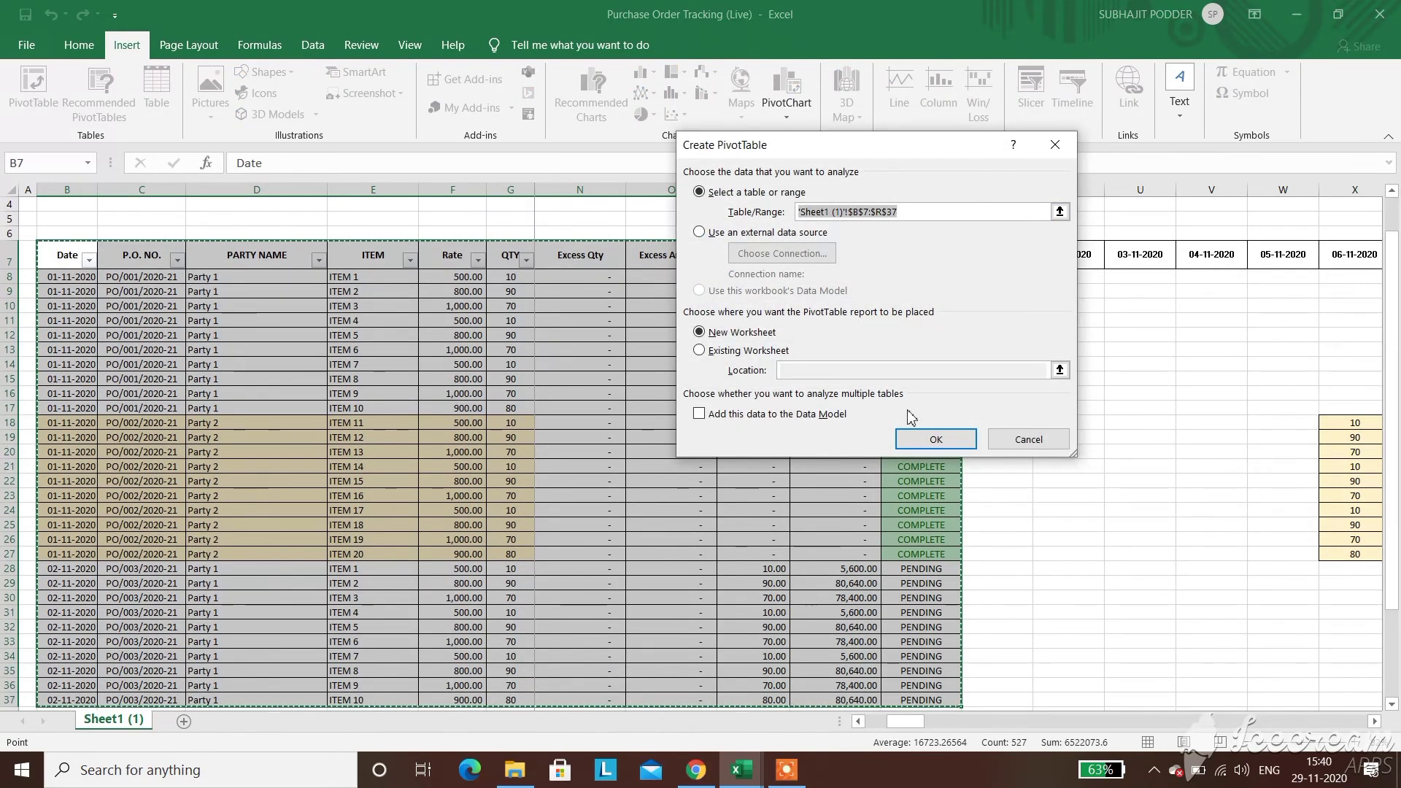
left_click(915, 440)
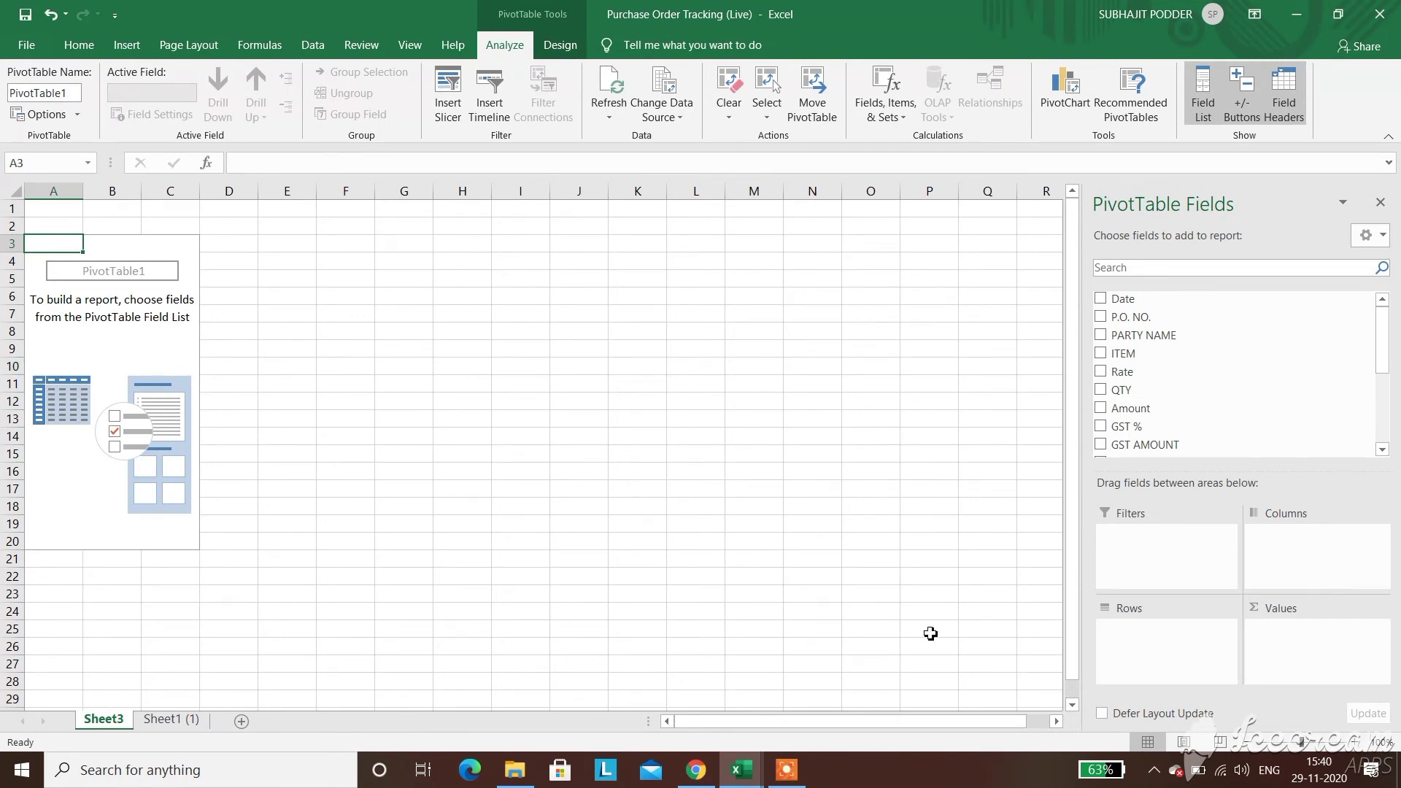
left_click(788, 772)
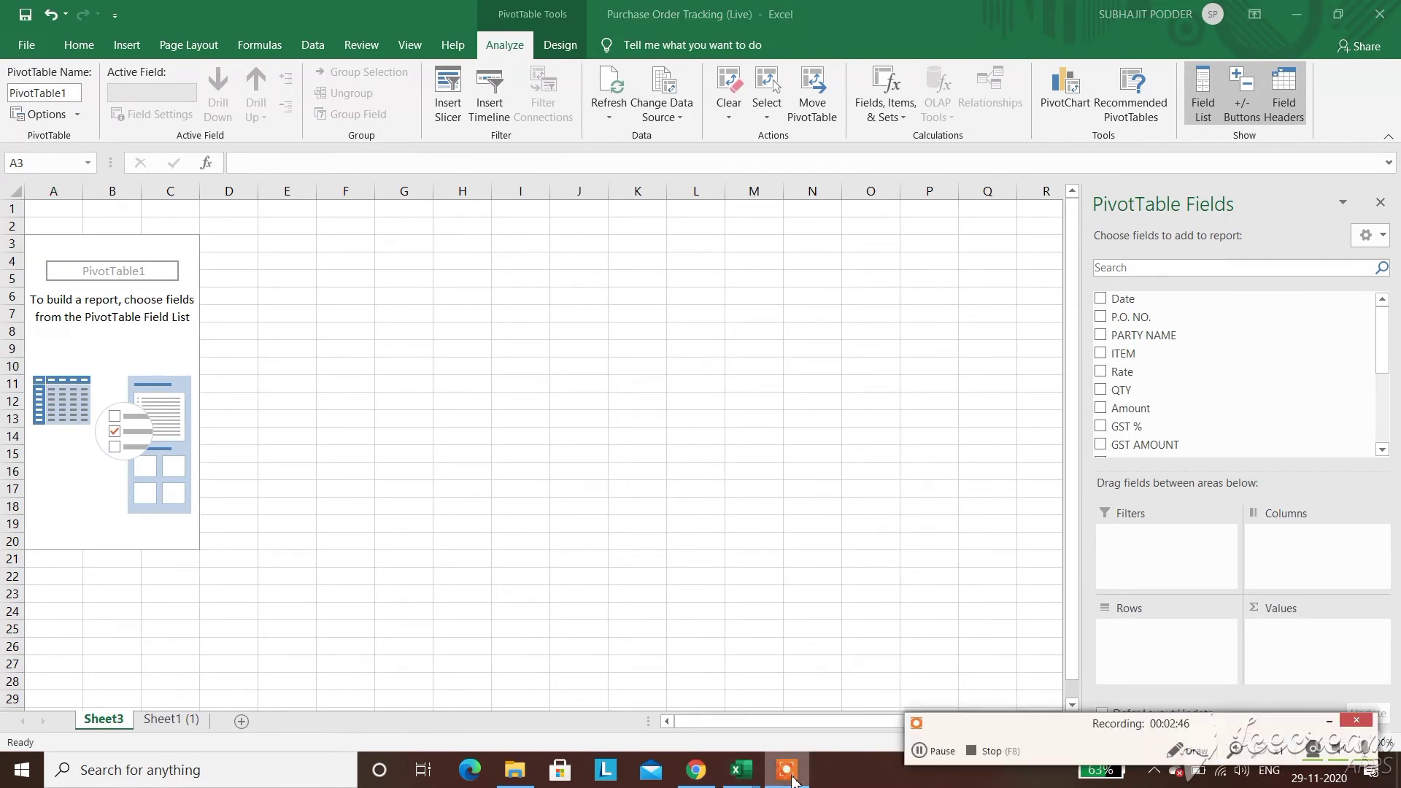
key("F9")
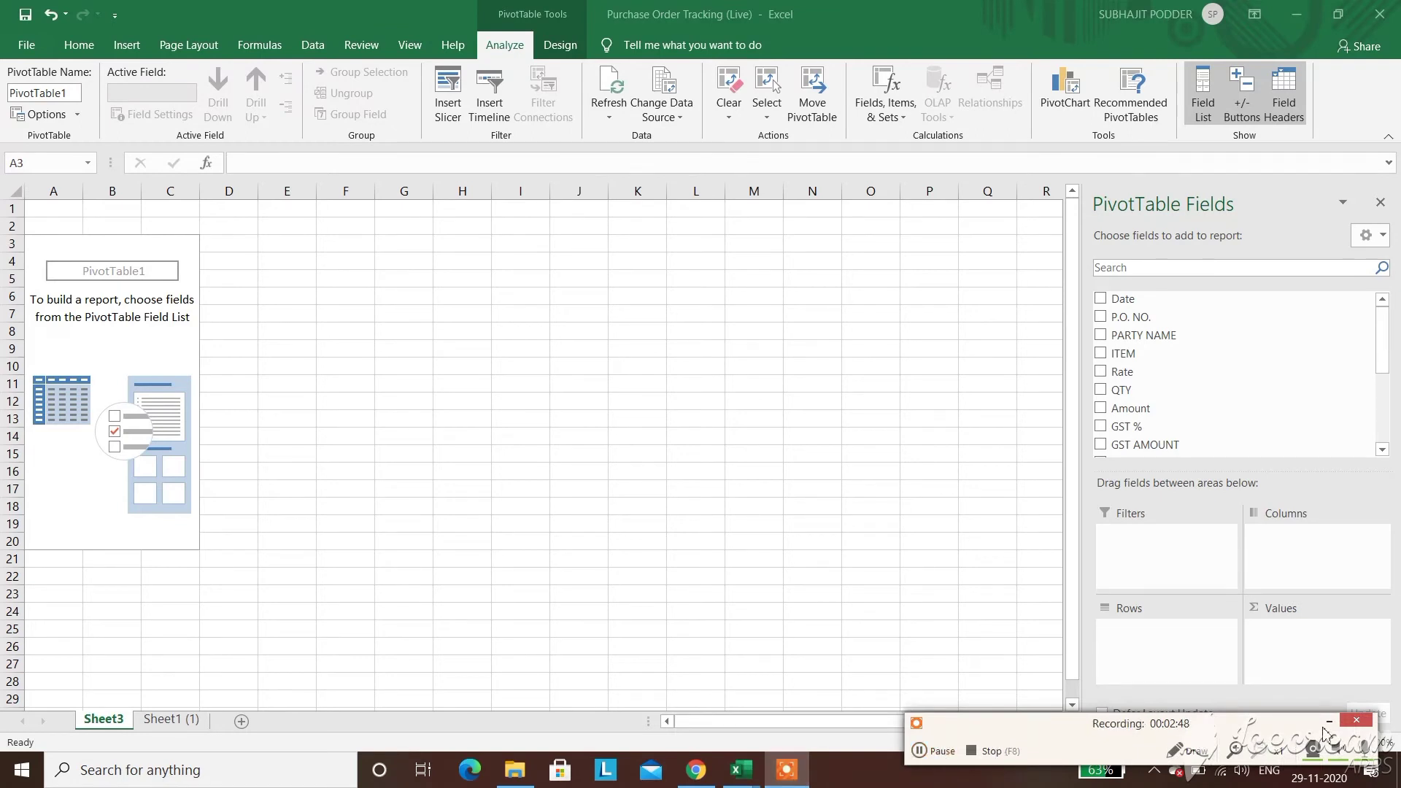
left_click(1334, 725)
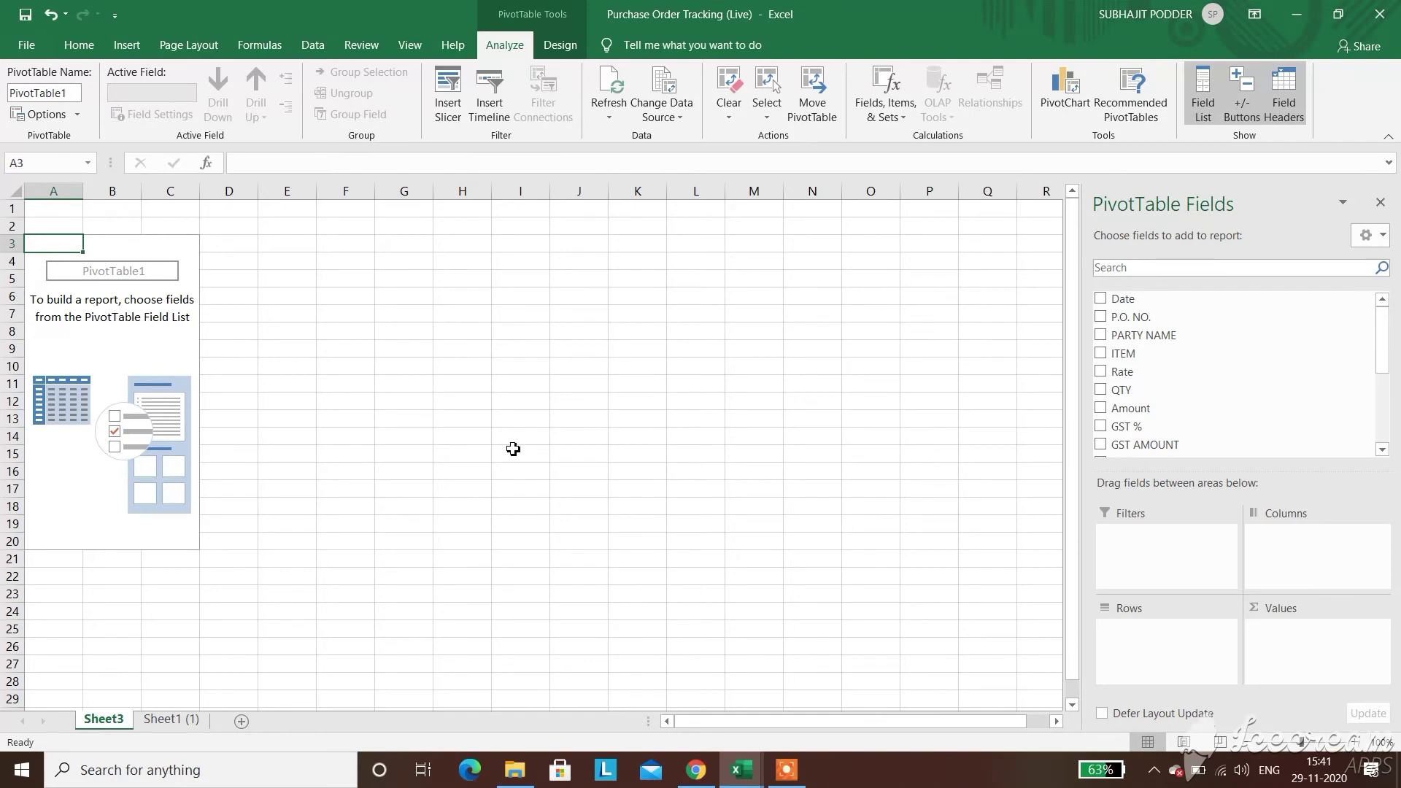
Set P.O. NO. and ITEM as the PivotTable's filters and PARTY NAME as its row field
left_click_drag(1104, 322, 1124, 541)
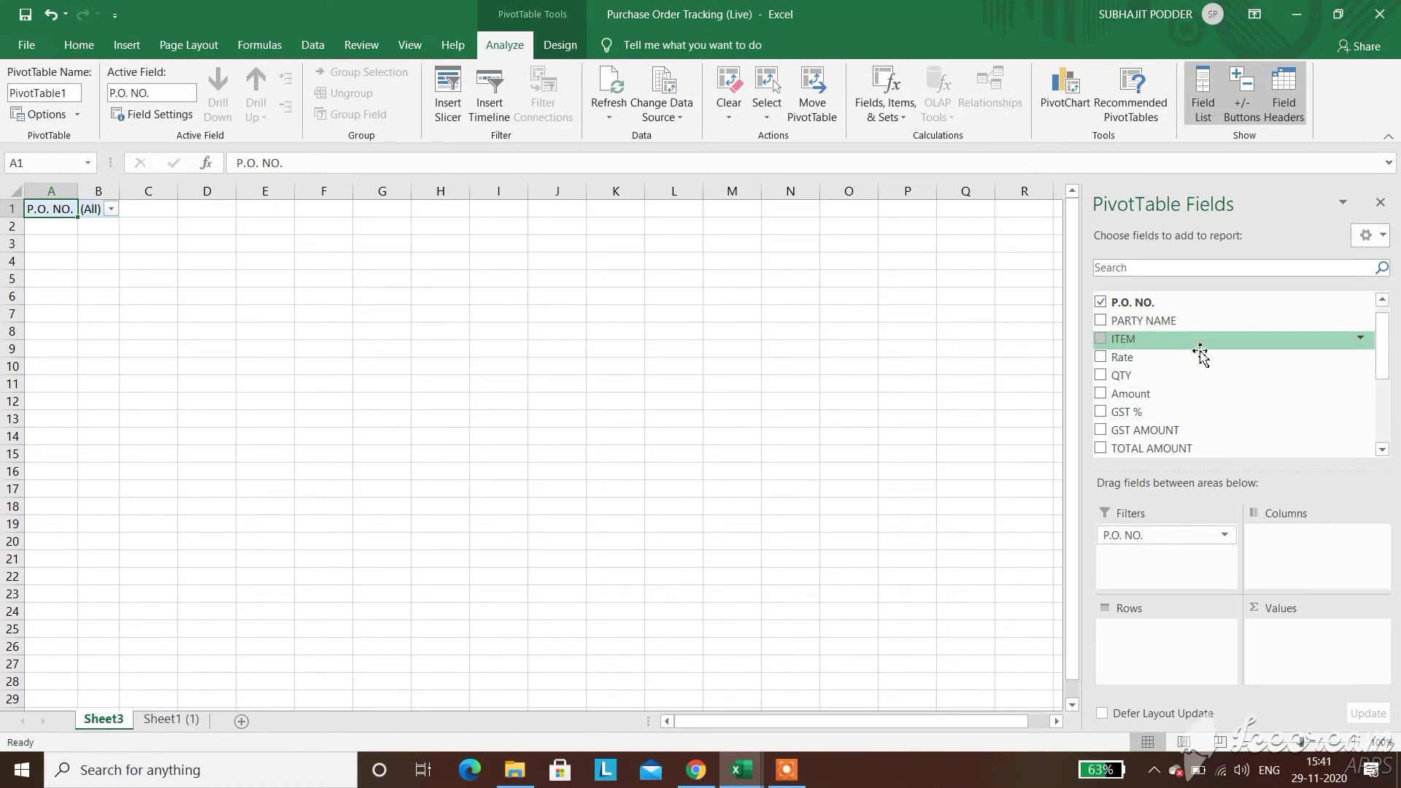
left_click_drag(1107, 340, 1129, 562)
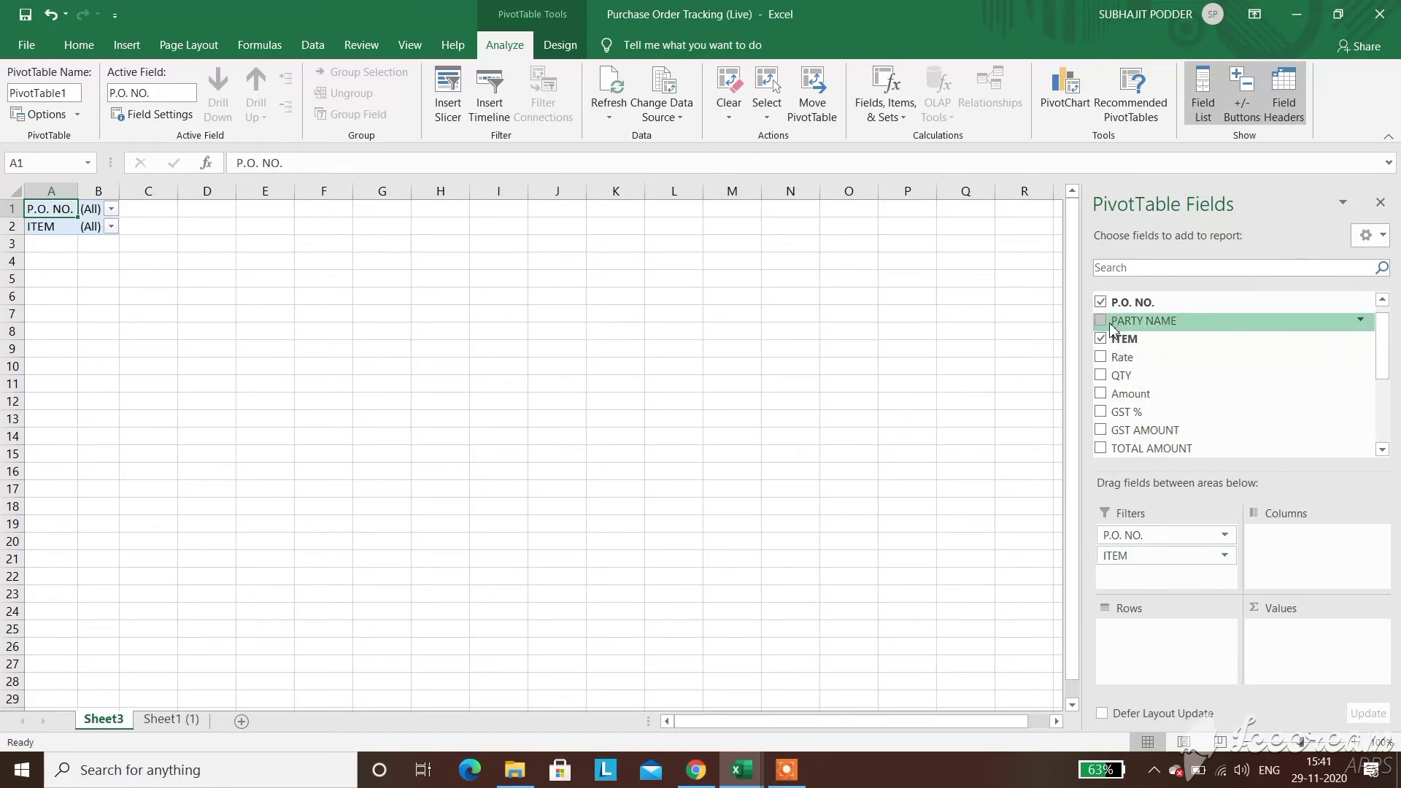
left_click_drag(1106, 326, 1161, 639)
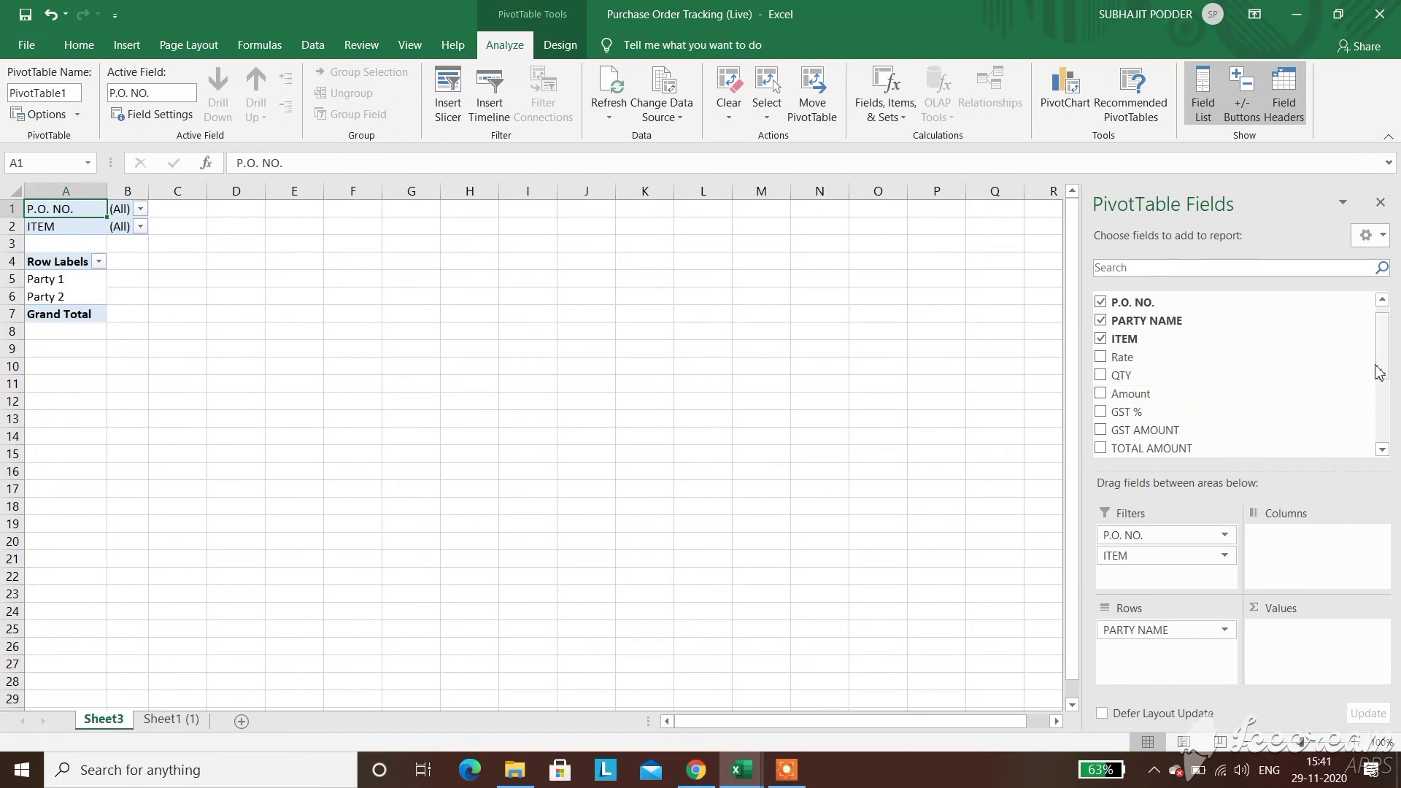
left_click_drag(1382, 367, 1378, 433)
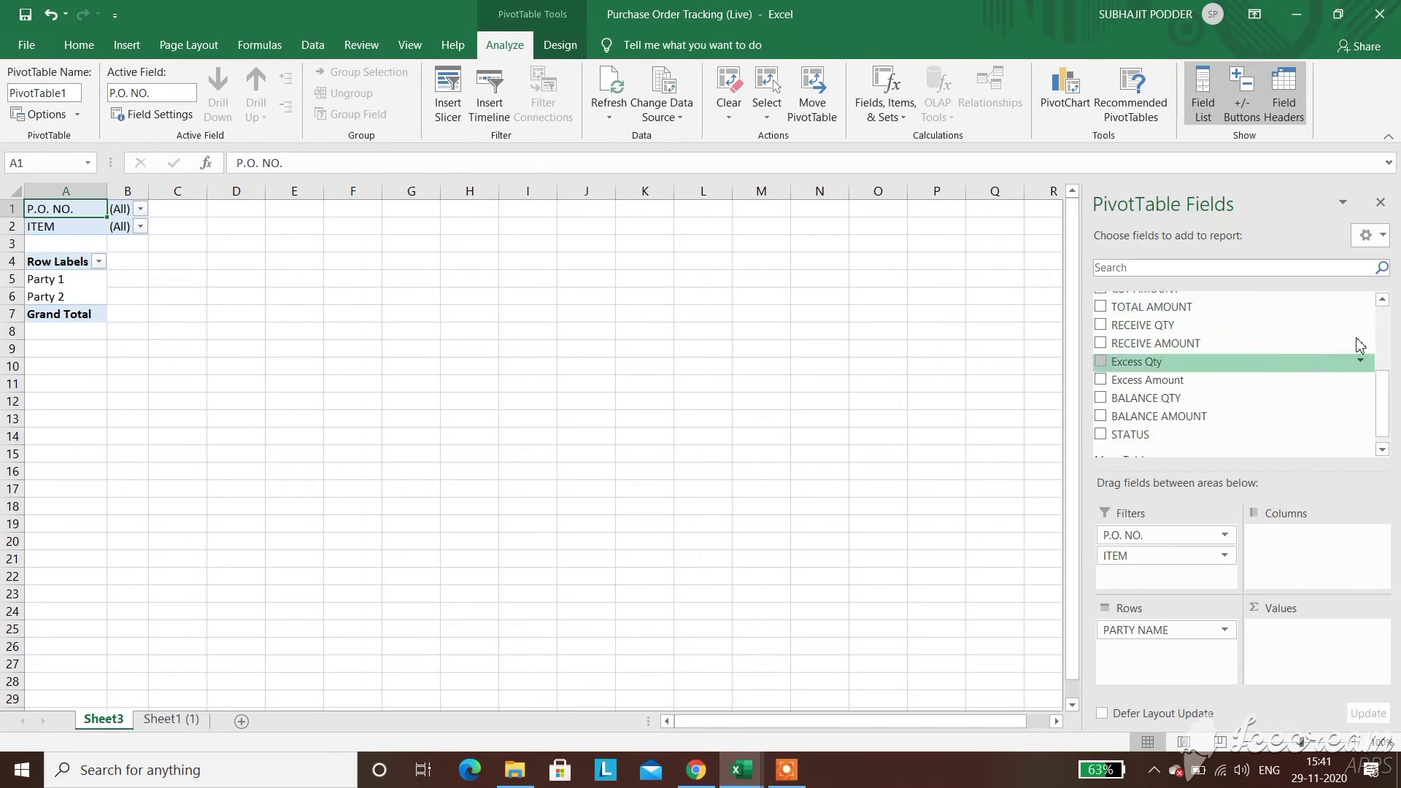
Add TOTAL AMOUNT, RECEIVE AMOUNT and BALANCE AMOUNT as summed values in the PivotTable
left_click(1383, 301)
left_click(1383, 300)
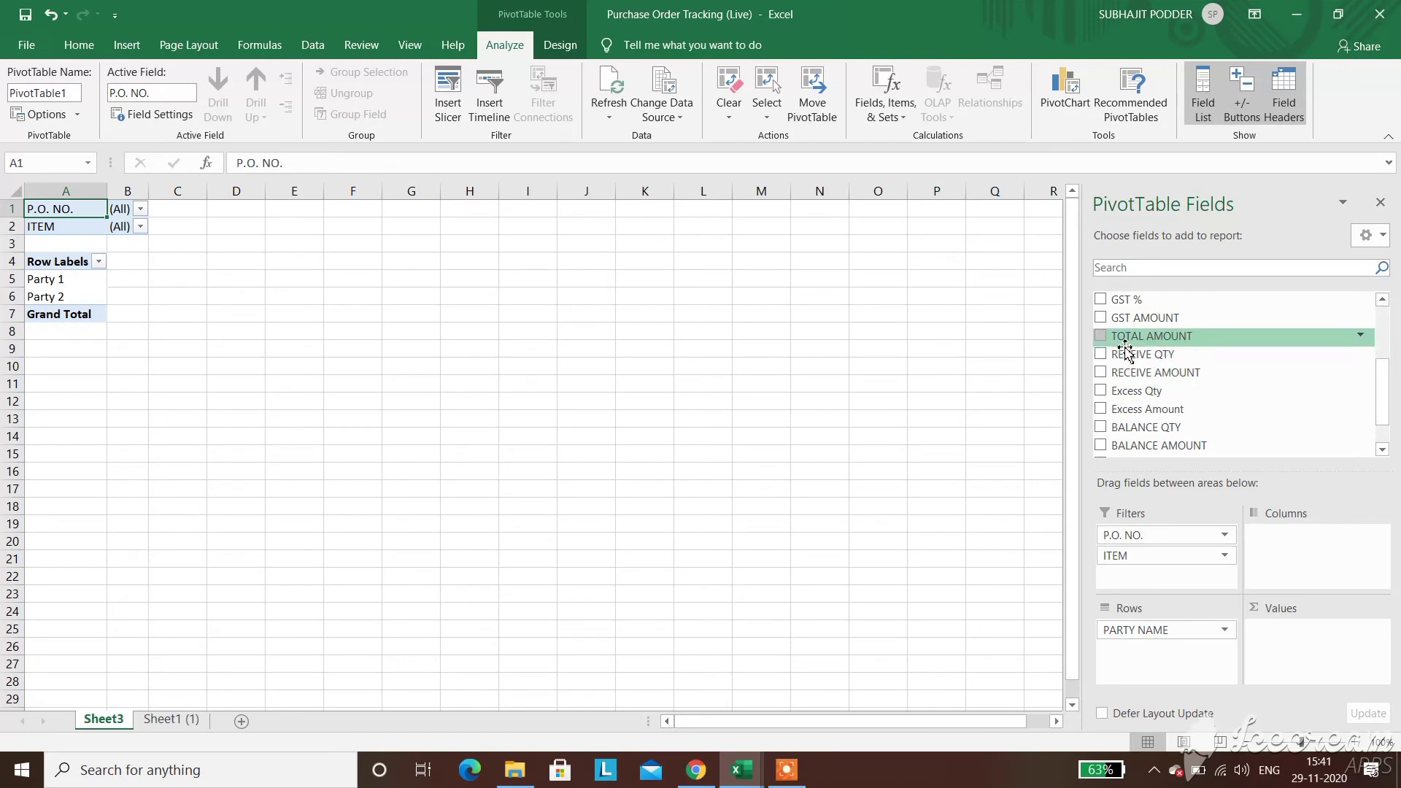
left_click_drag(1103, 343, 1296, 632)
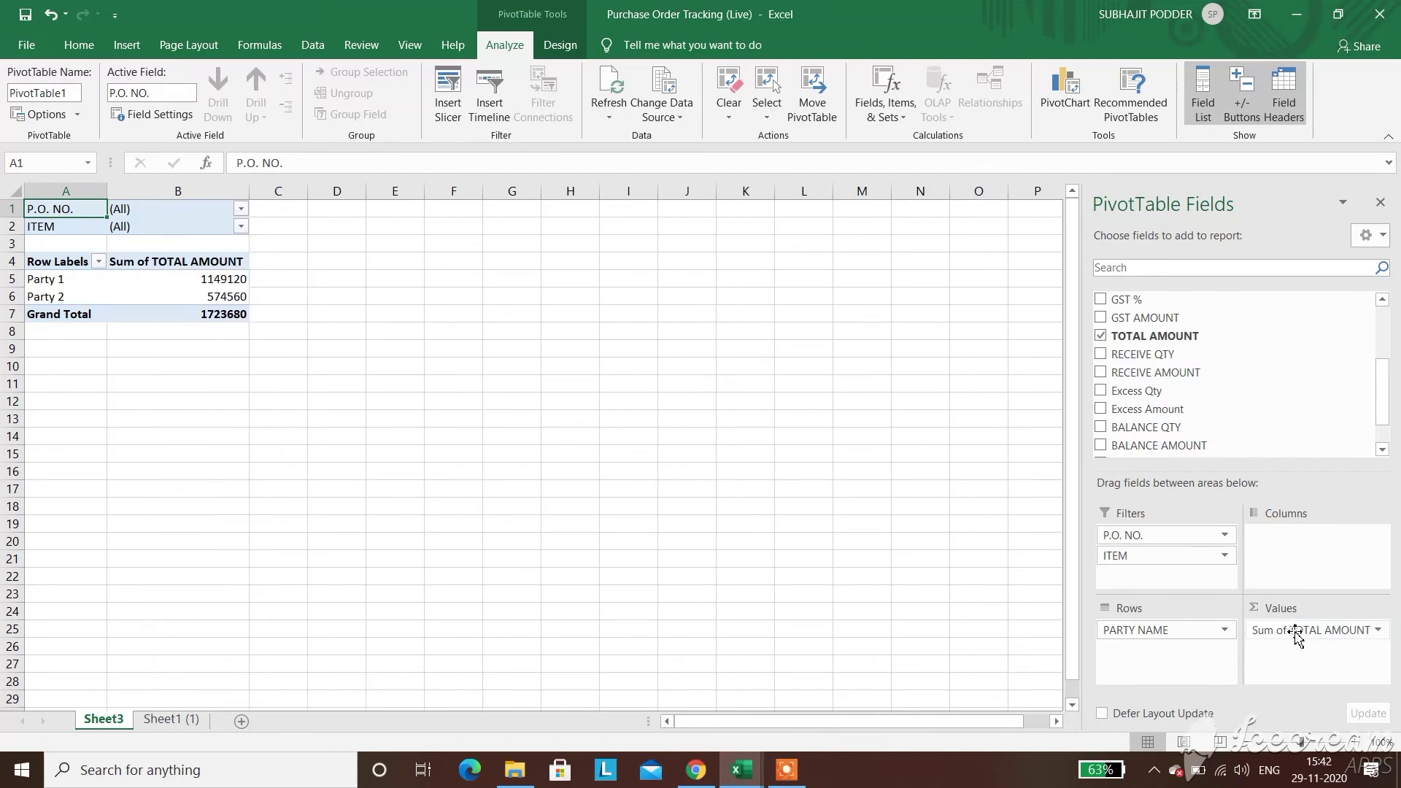
left_click_drag(1102, 378, 1314, 661)
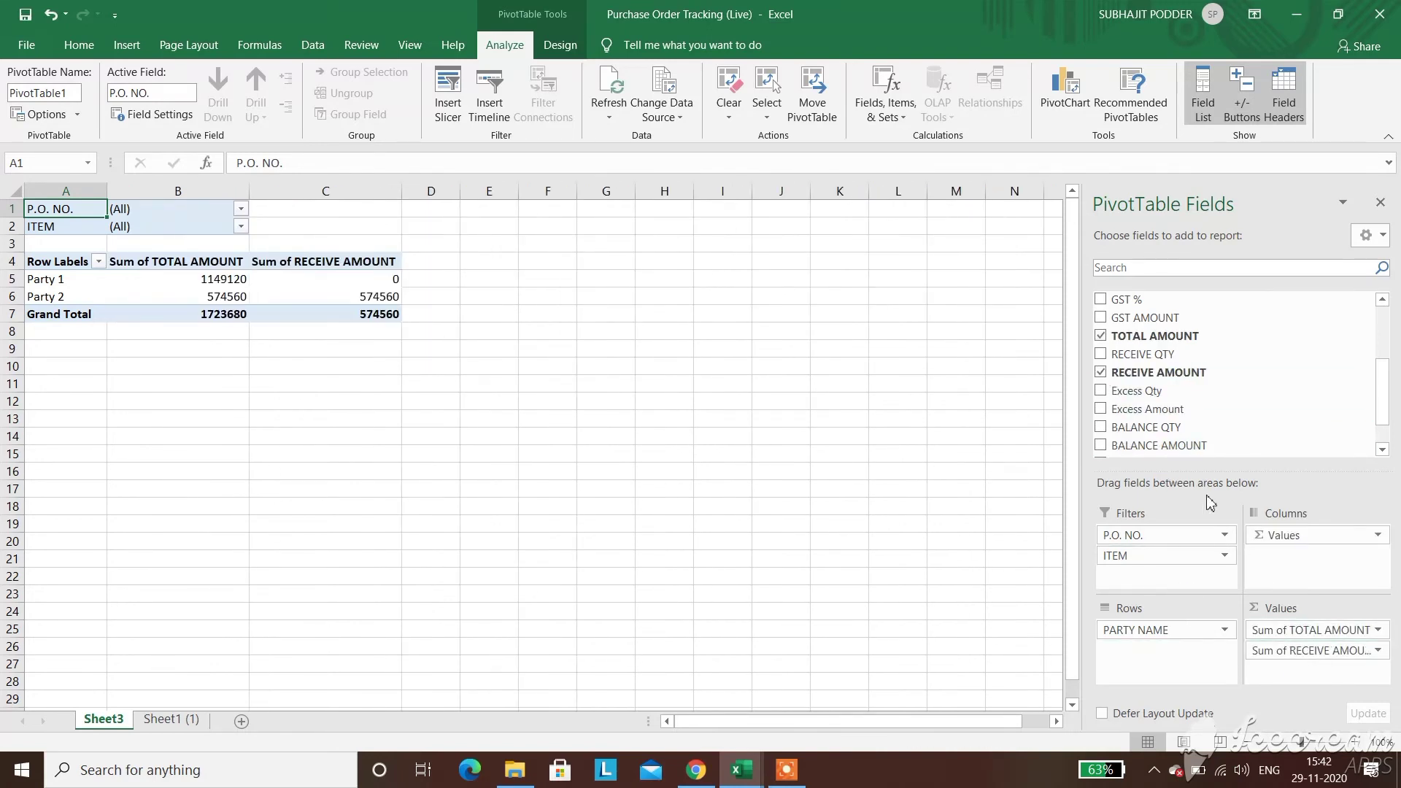
left_click_drag(1103, 445, 1304, 682)
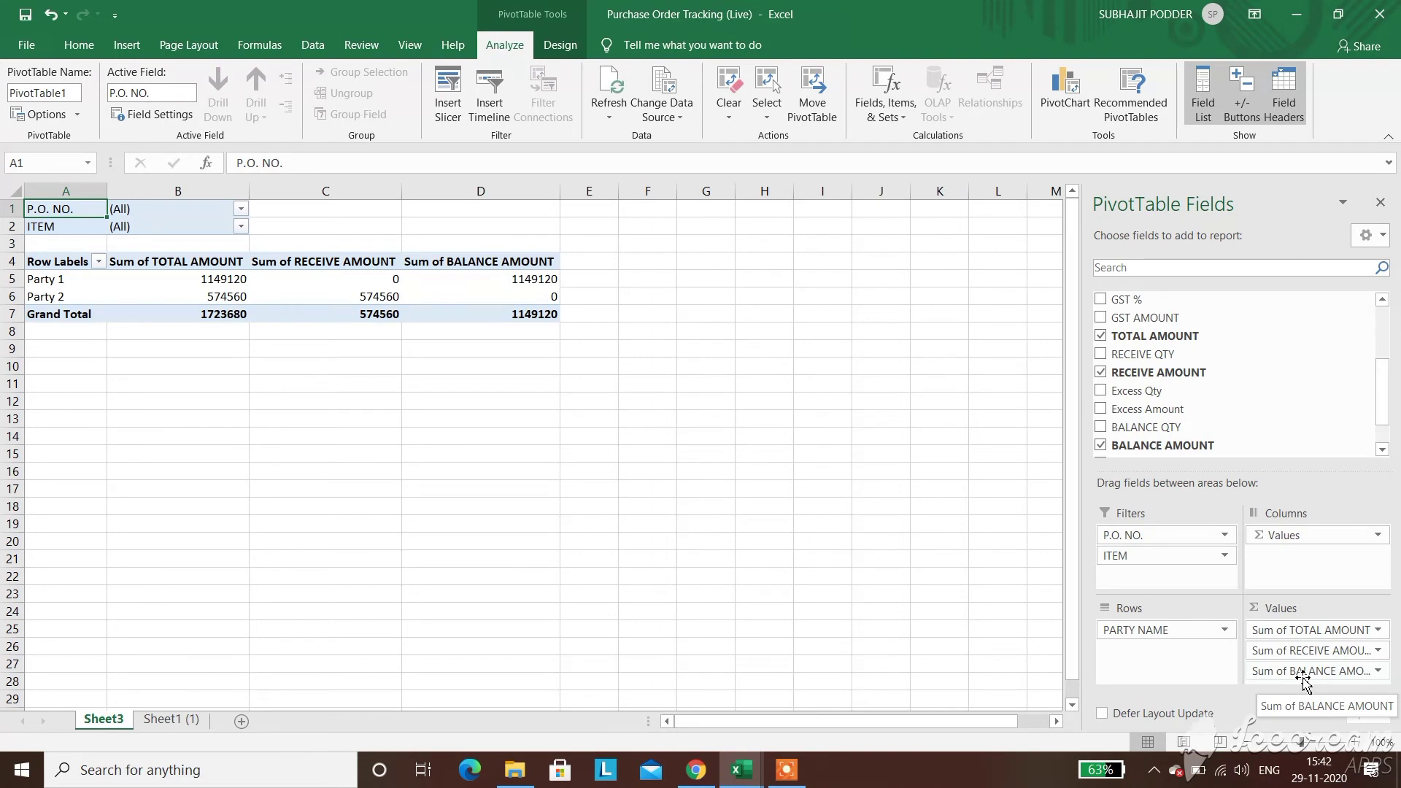
left_click(414, 434)
left_click(256, 384)
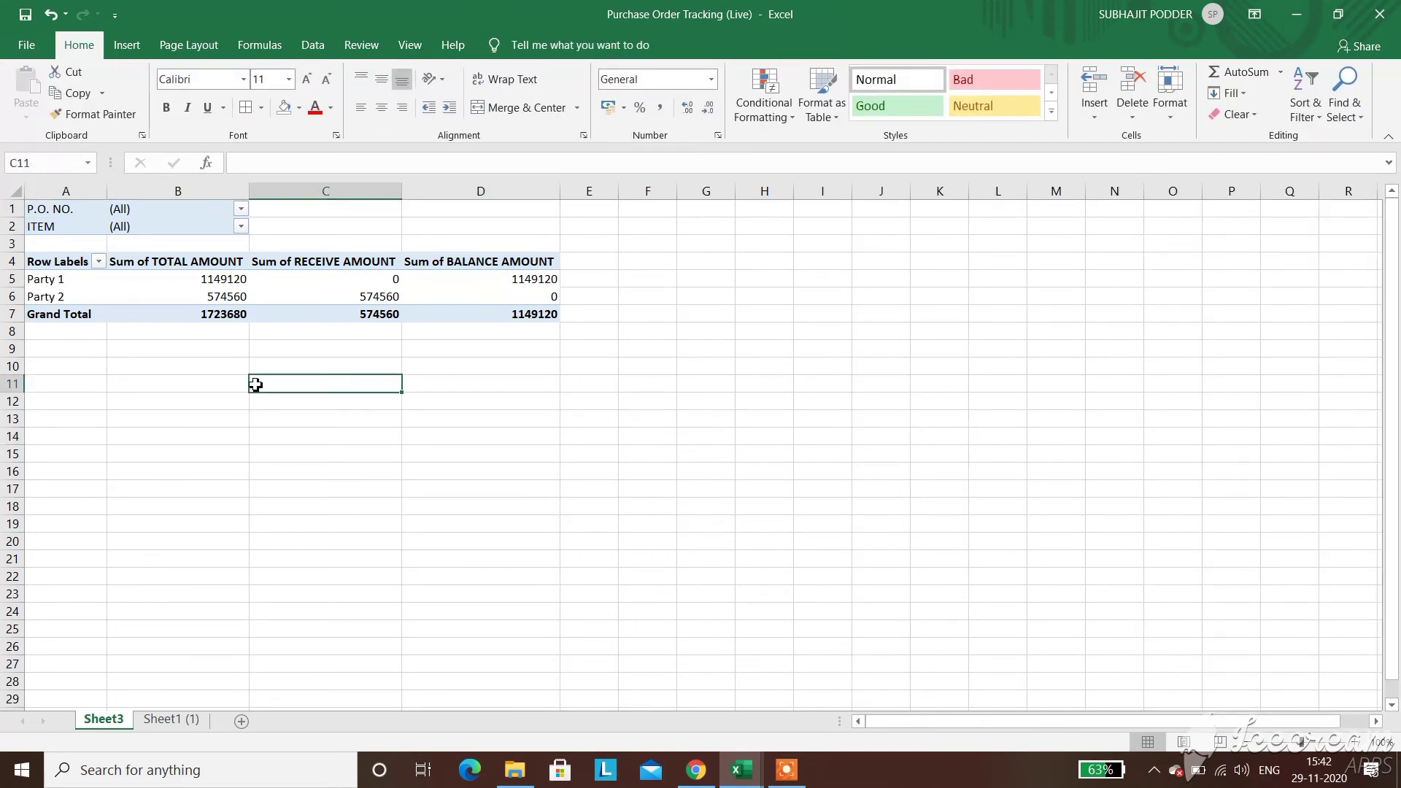
Filter the PivotTable to purchase order PO/001/2020-21 and inspect Party 1's total, receive and balance amounts
left_click(240, 212)
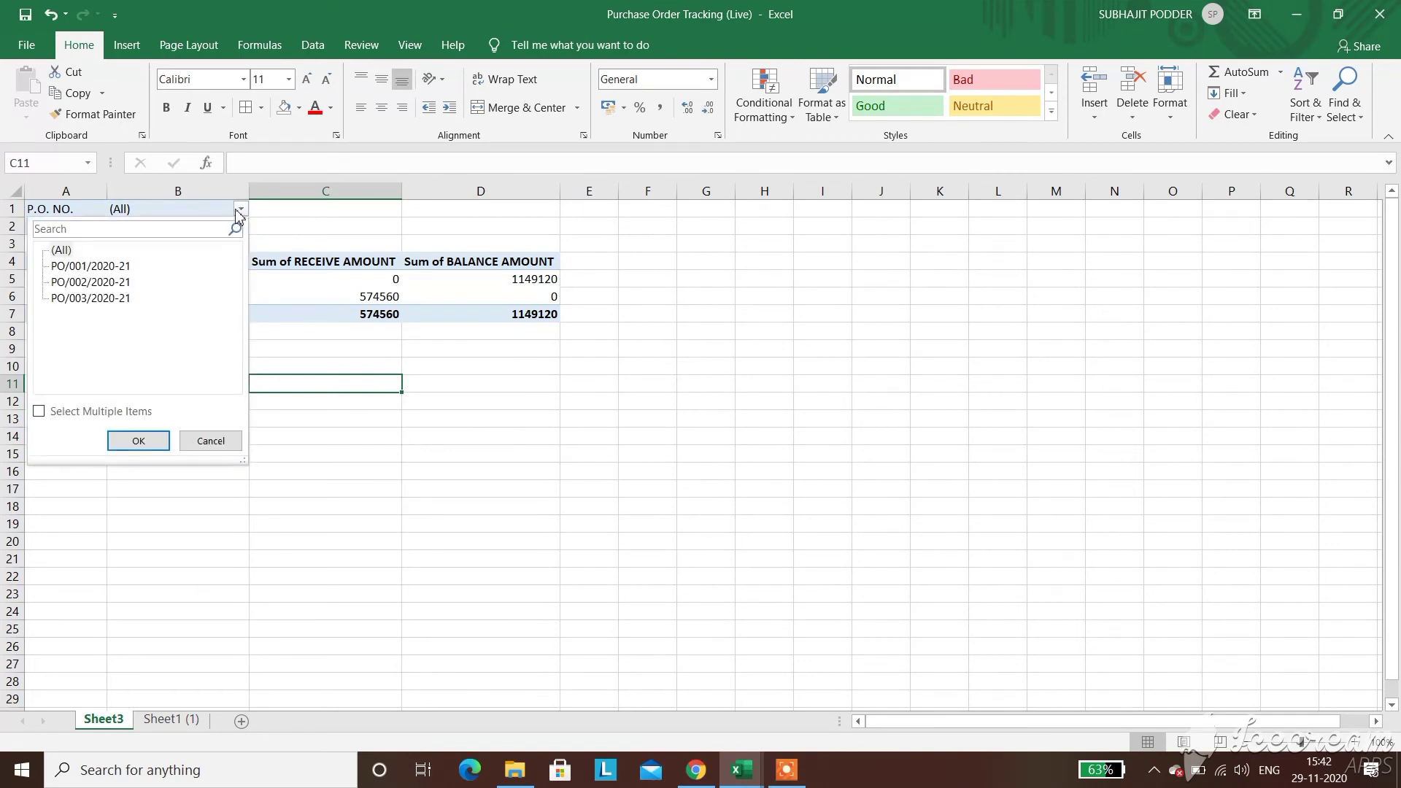
left_click(88, 268)
left_click(149, 448)
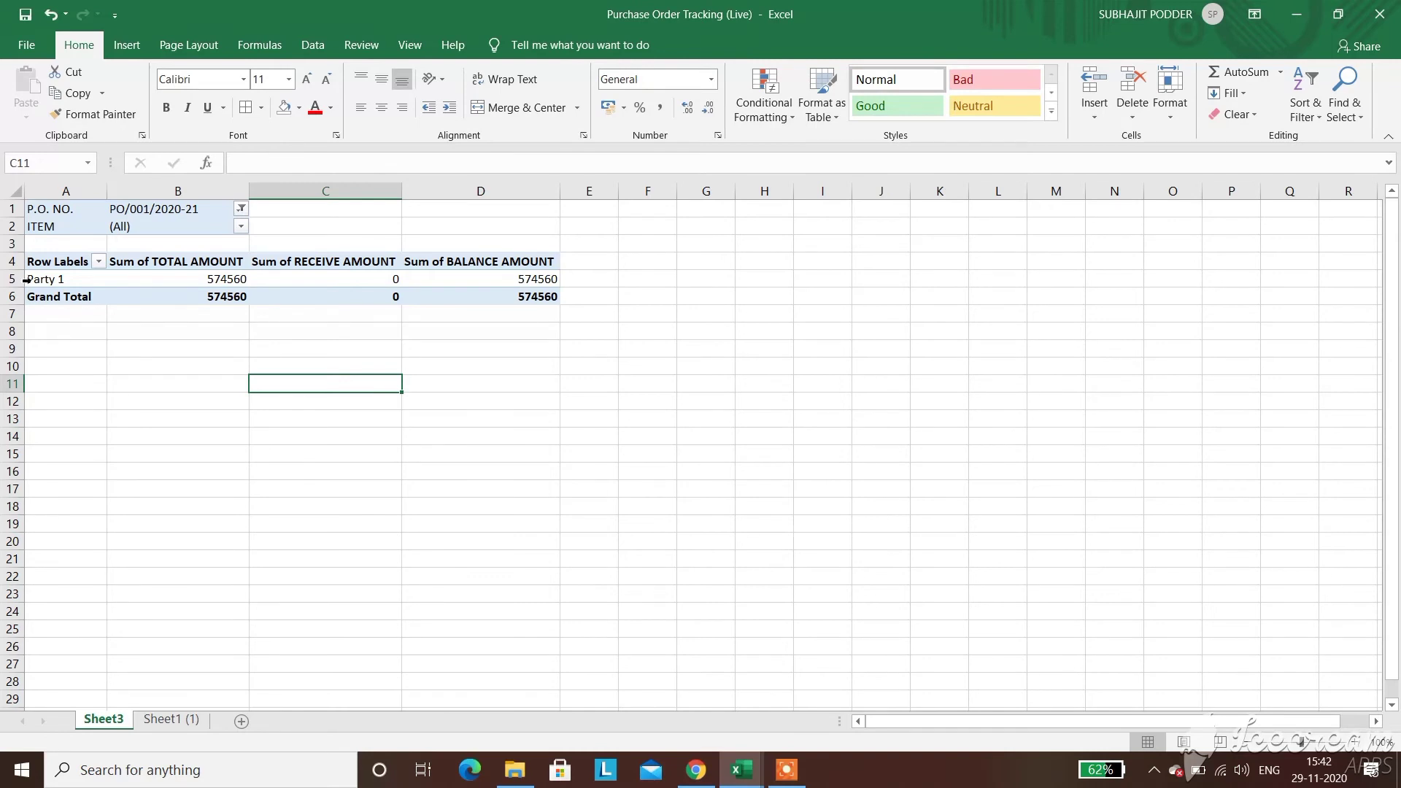
left_click(213, 275)
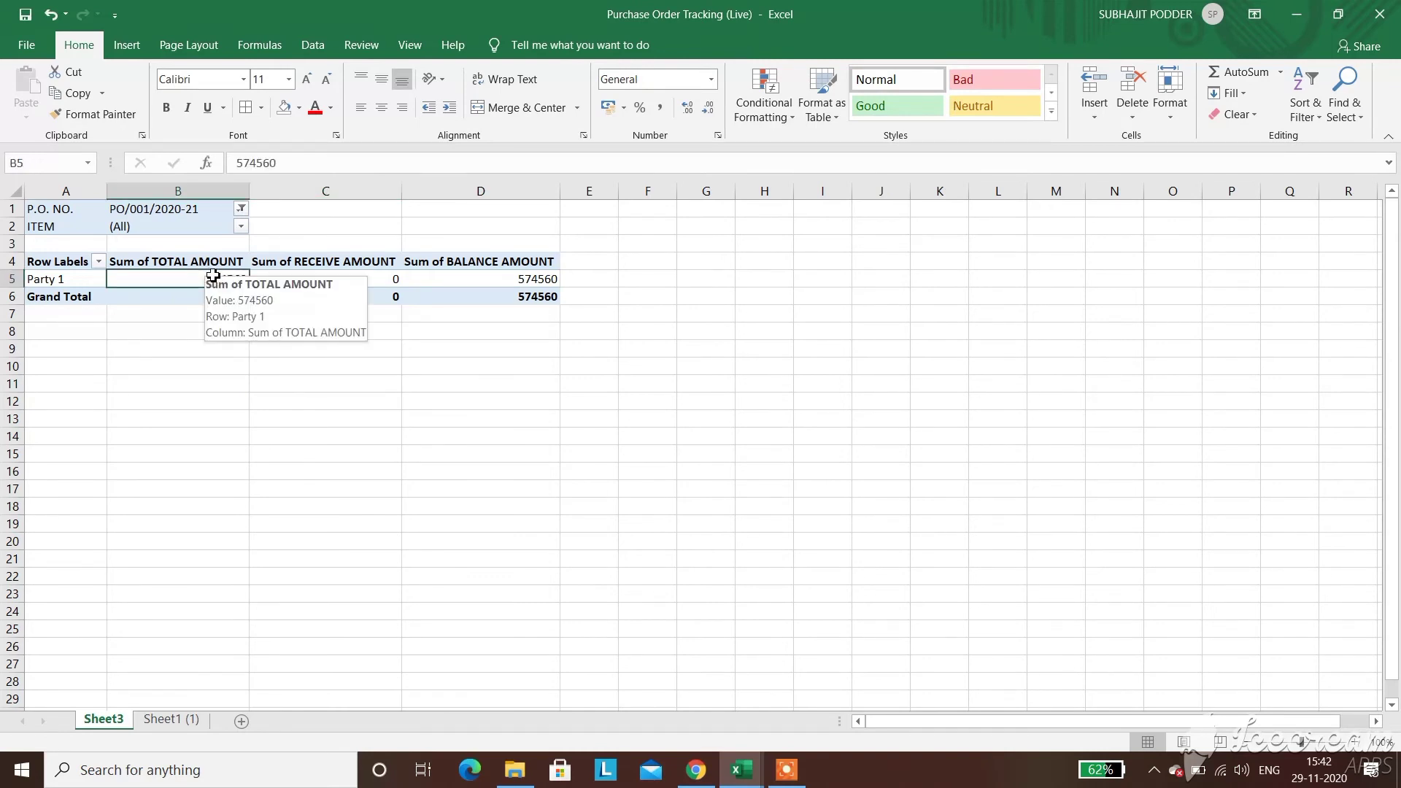
left_click(269, 413)
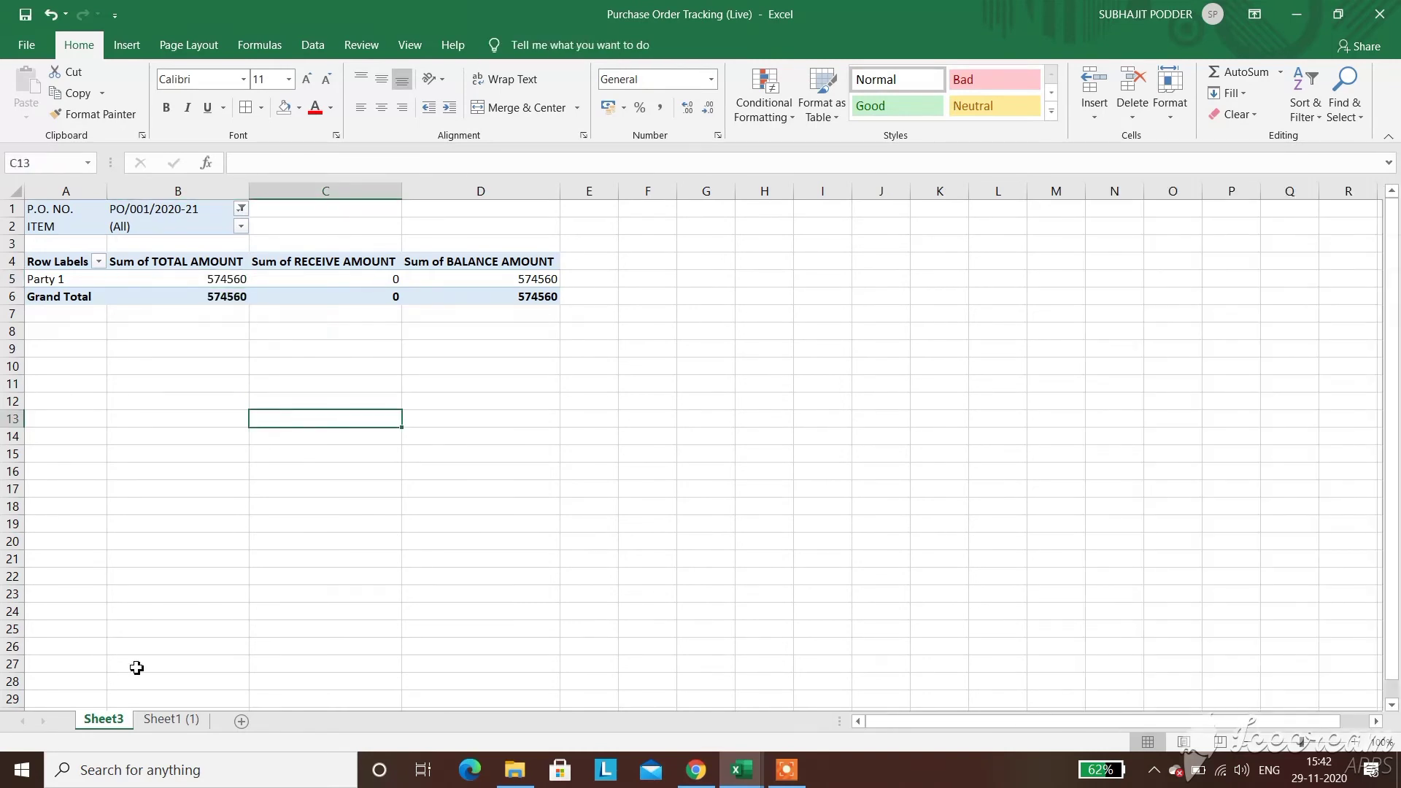
left_click(347, 274)
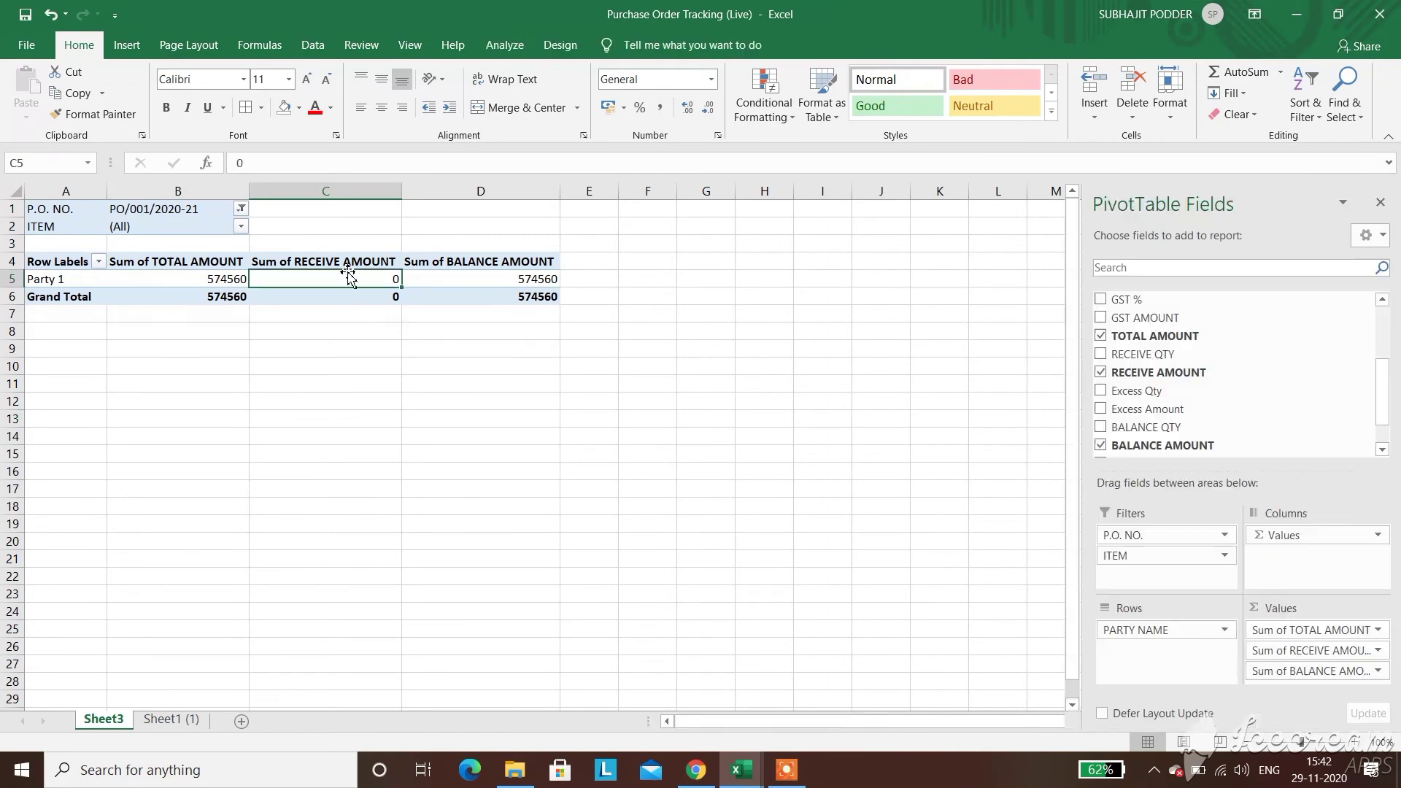
left_click(510, 275)
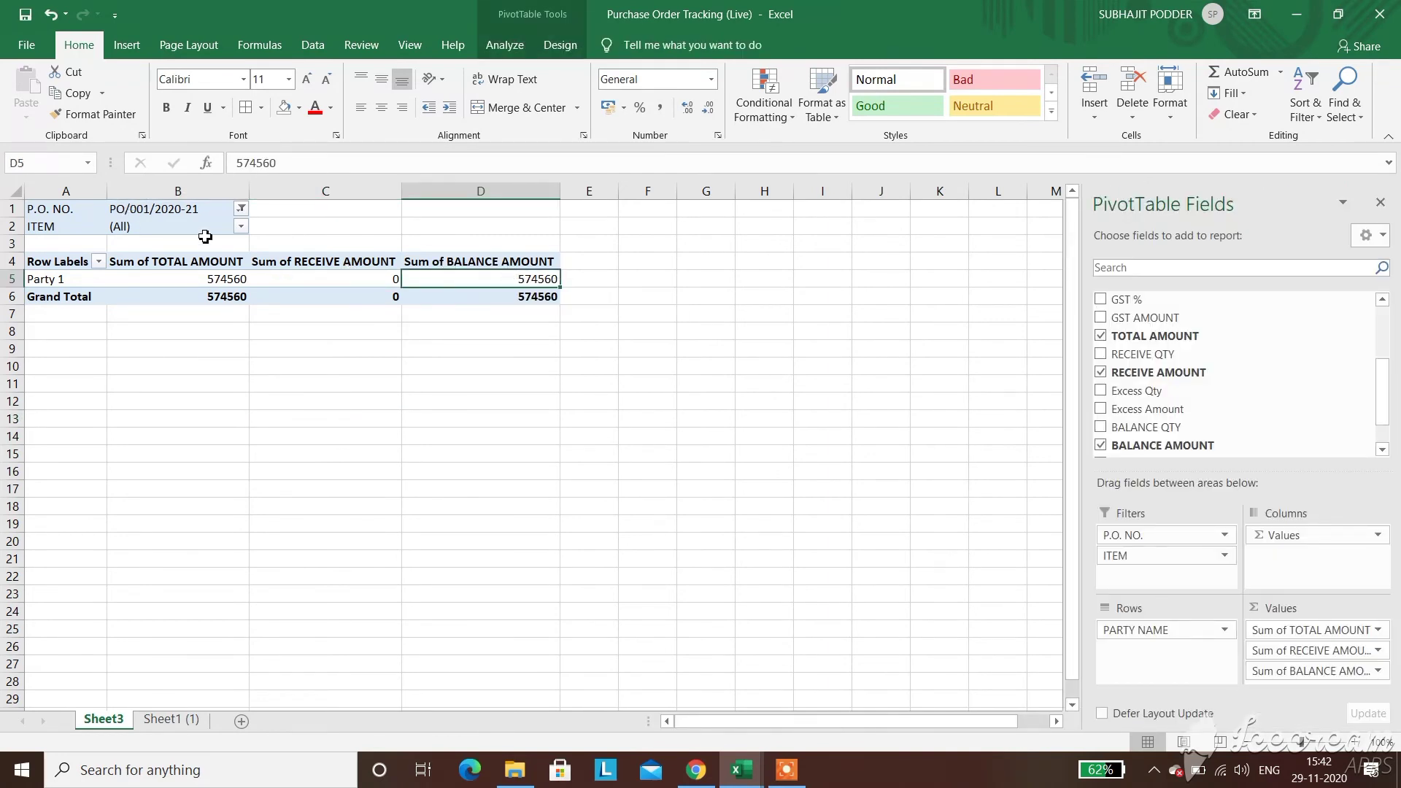
Reset the PivotTable's P.O. NO. filter to (All)
left_click(241, 211)
left_click(61, 250)
left_click(149, 440)
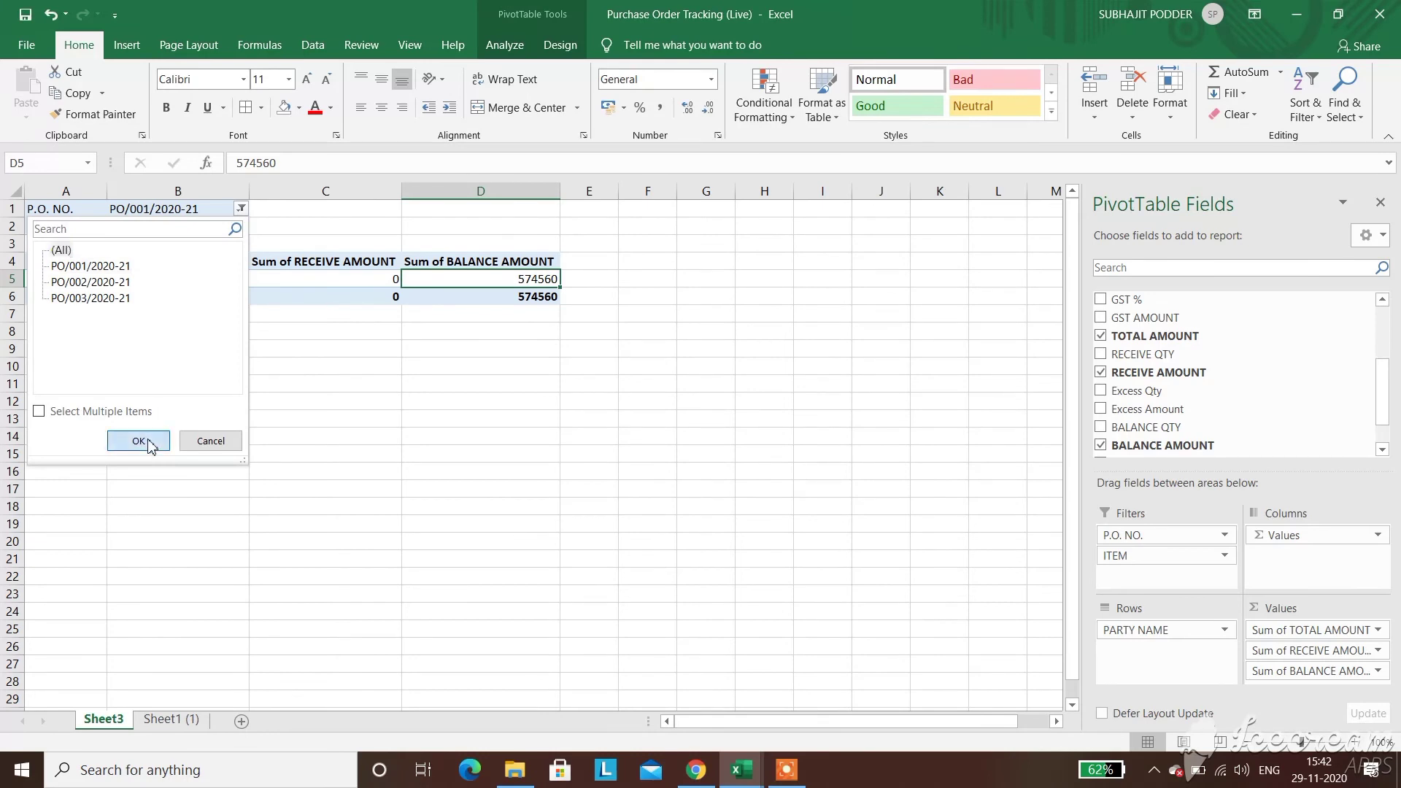
left_click(295, 468)
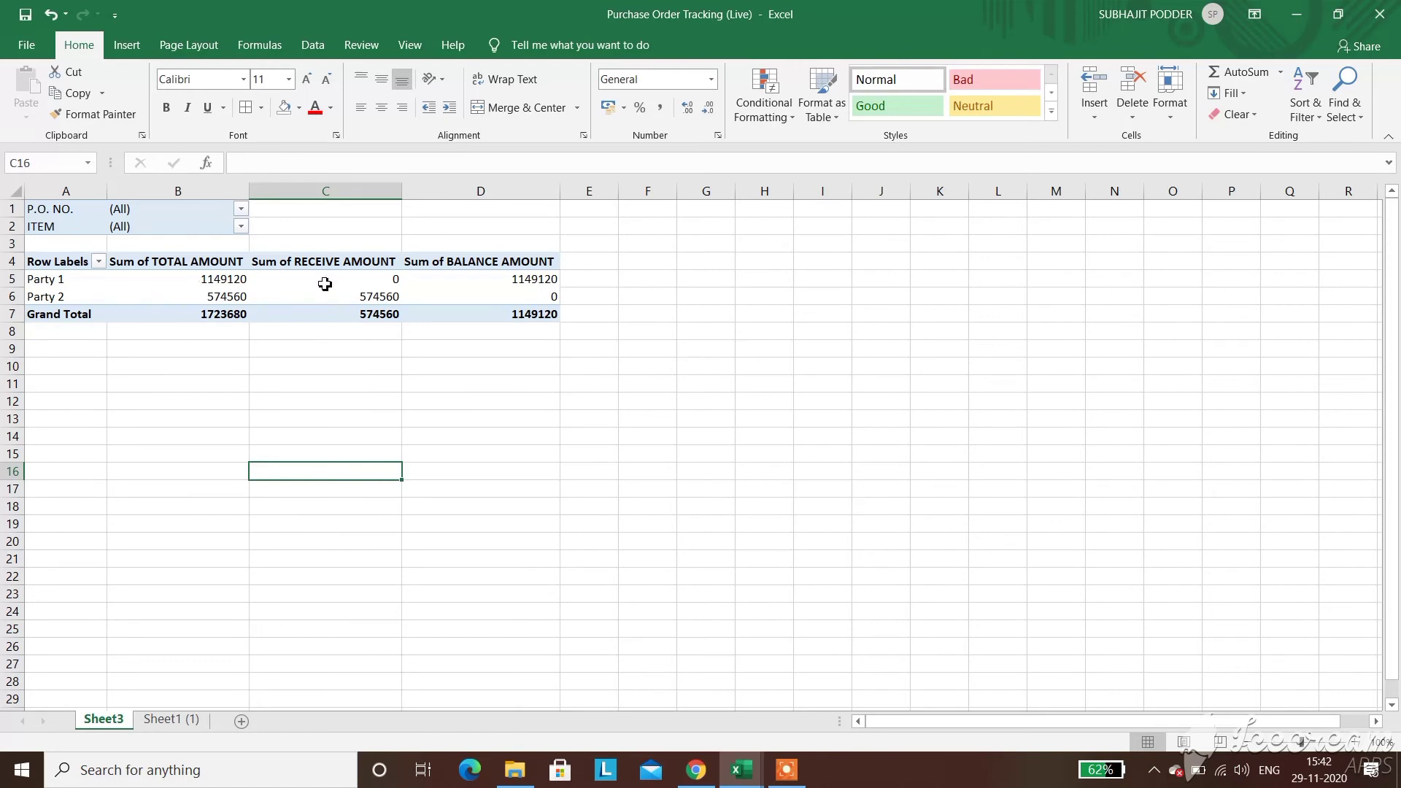
Examine the receive amounts and balance amounts of Party 1 and Party 2 in the PivotTable
mouse_move(367, 293)
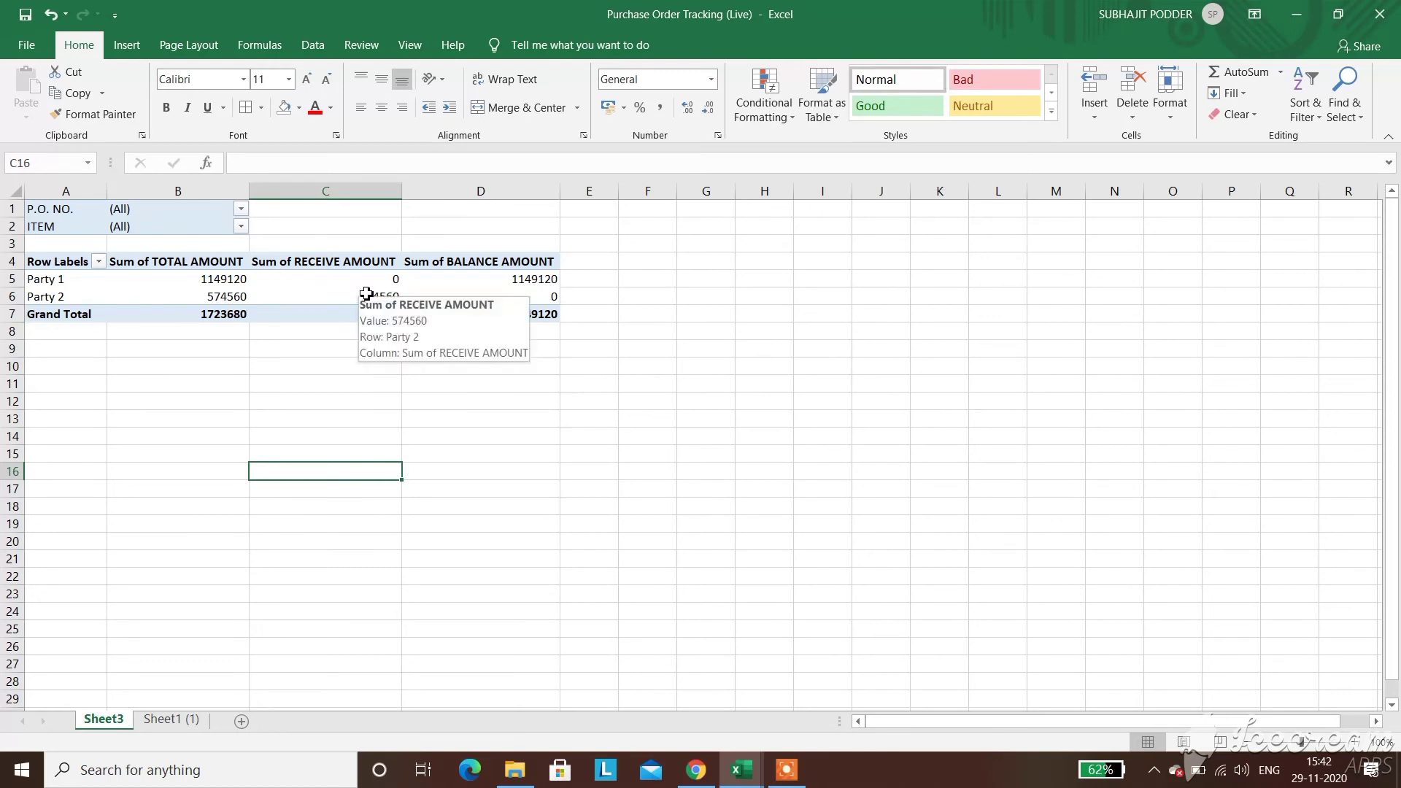
left_click(295, 379)
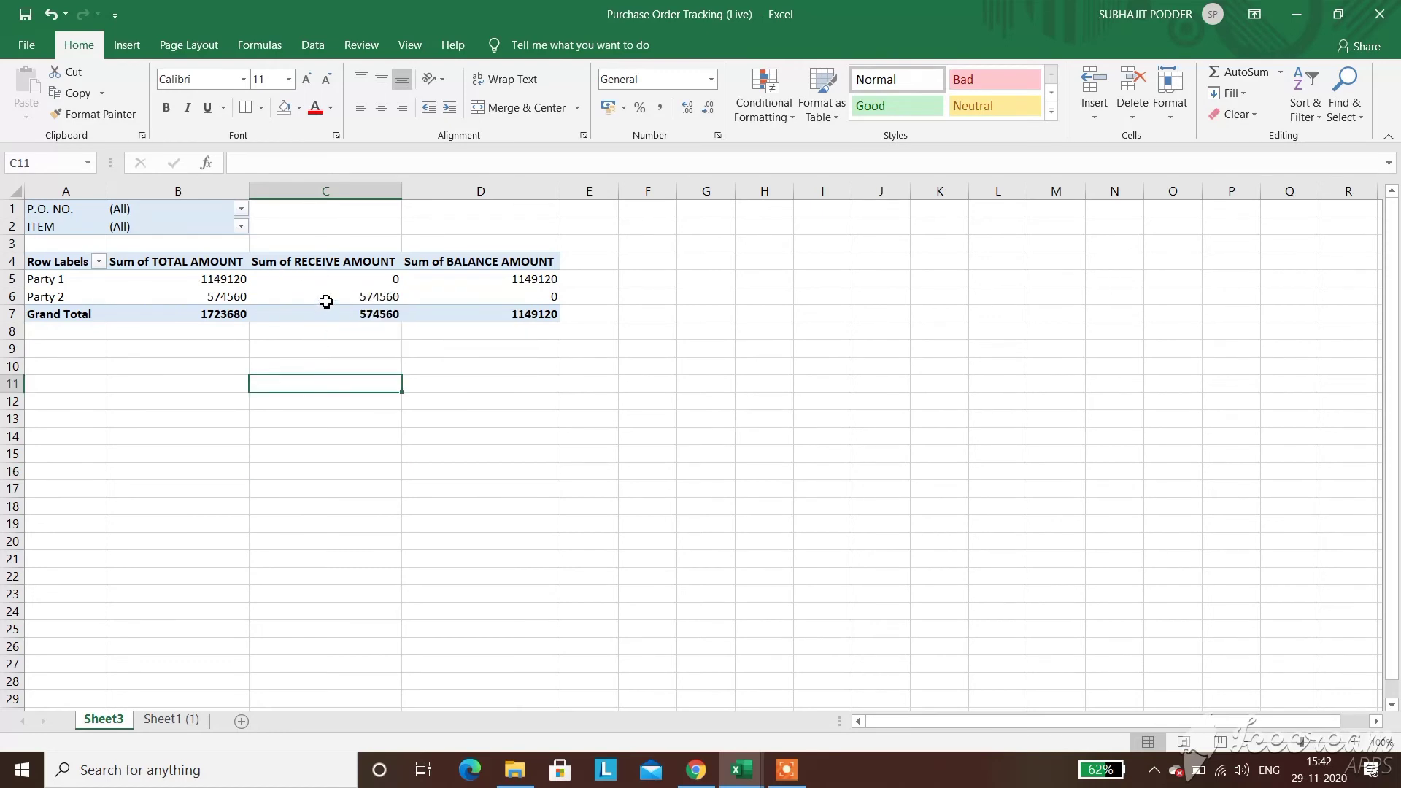
left_click(316, 362)
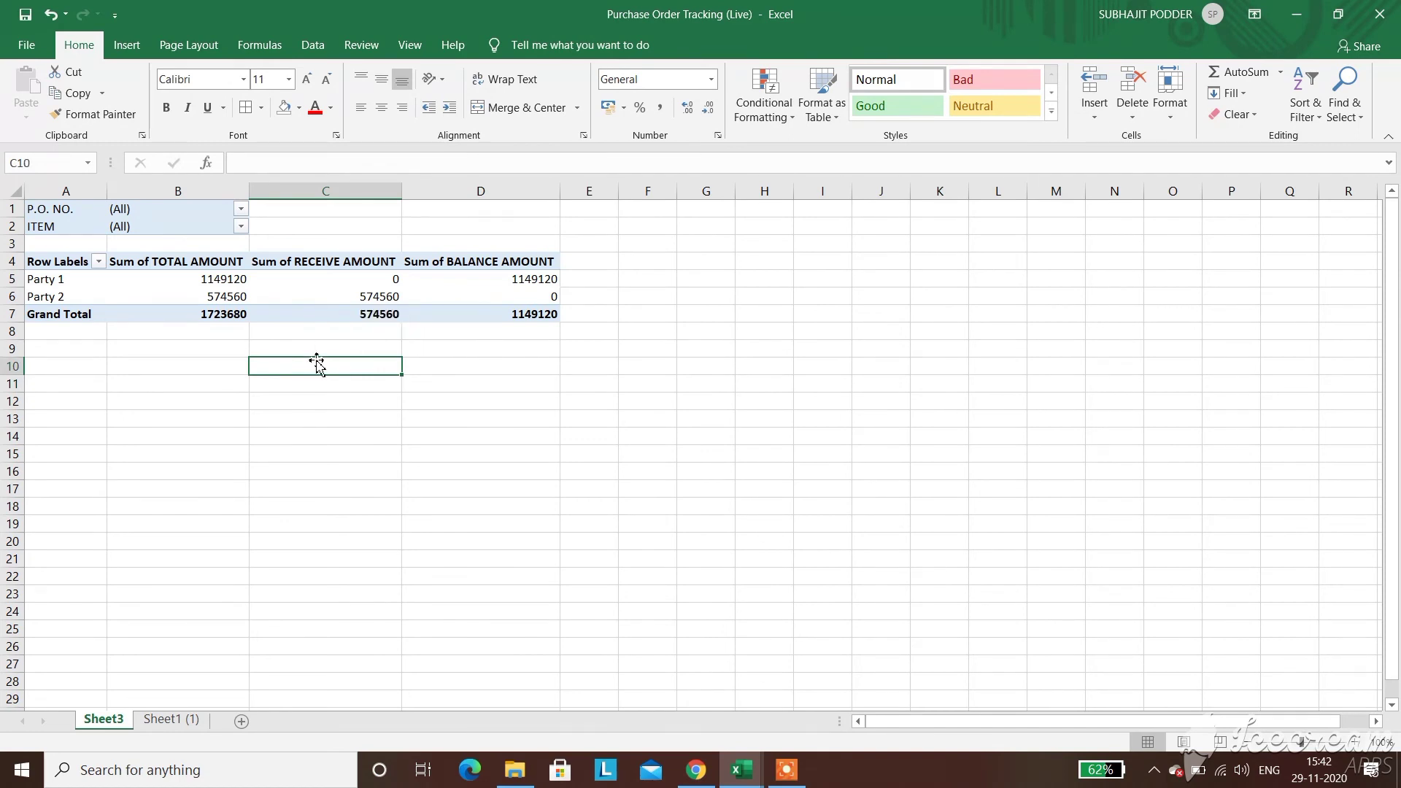
left_click(327, 294)
left_click(393, 436)
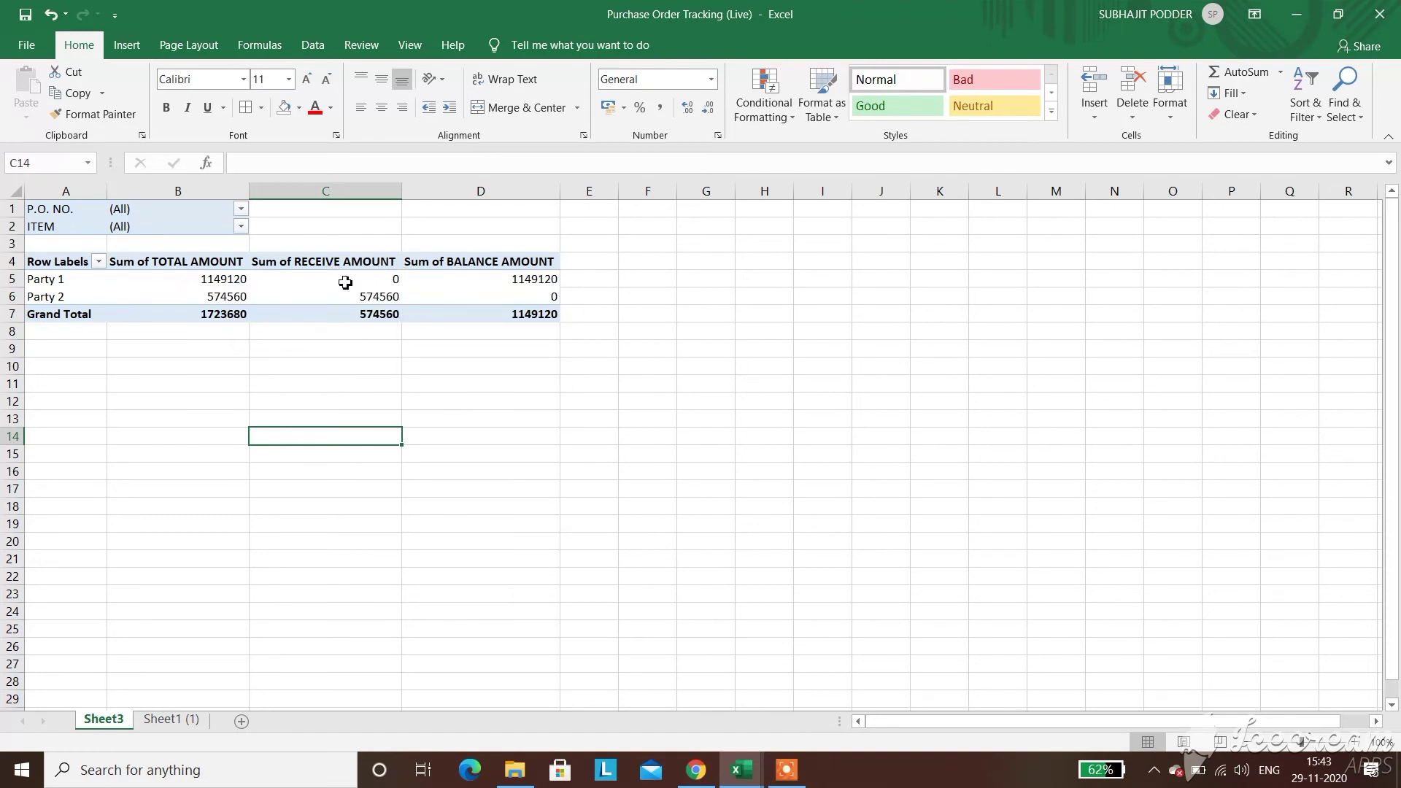
left_click(521, 280)
left_click(468, 416)
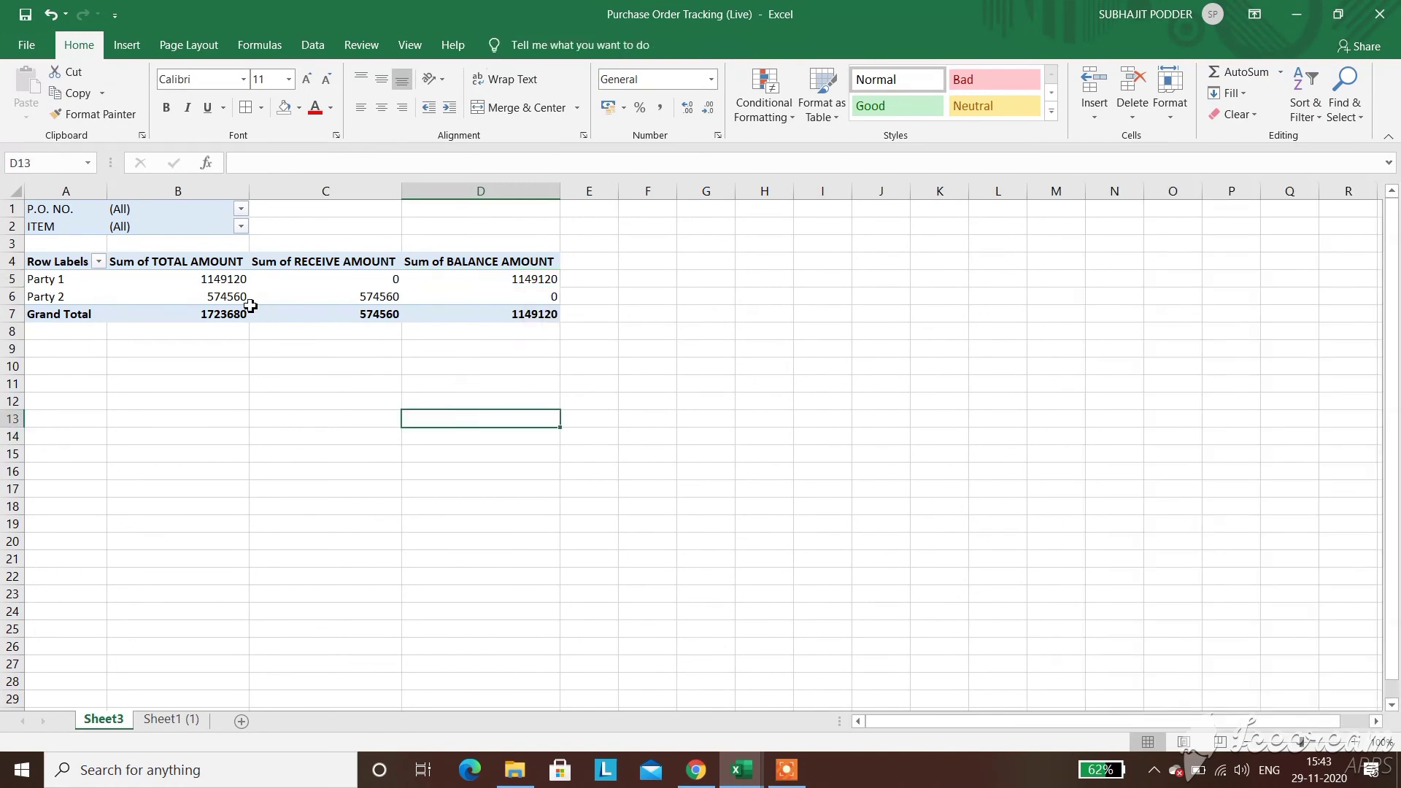
Look through the choices of the P.O. NO. and ITEM filters and review the Party 1 and Party 2 rows
left_click(241, 210)
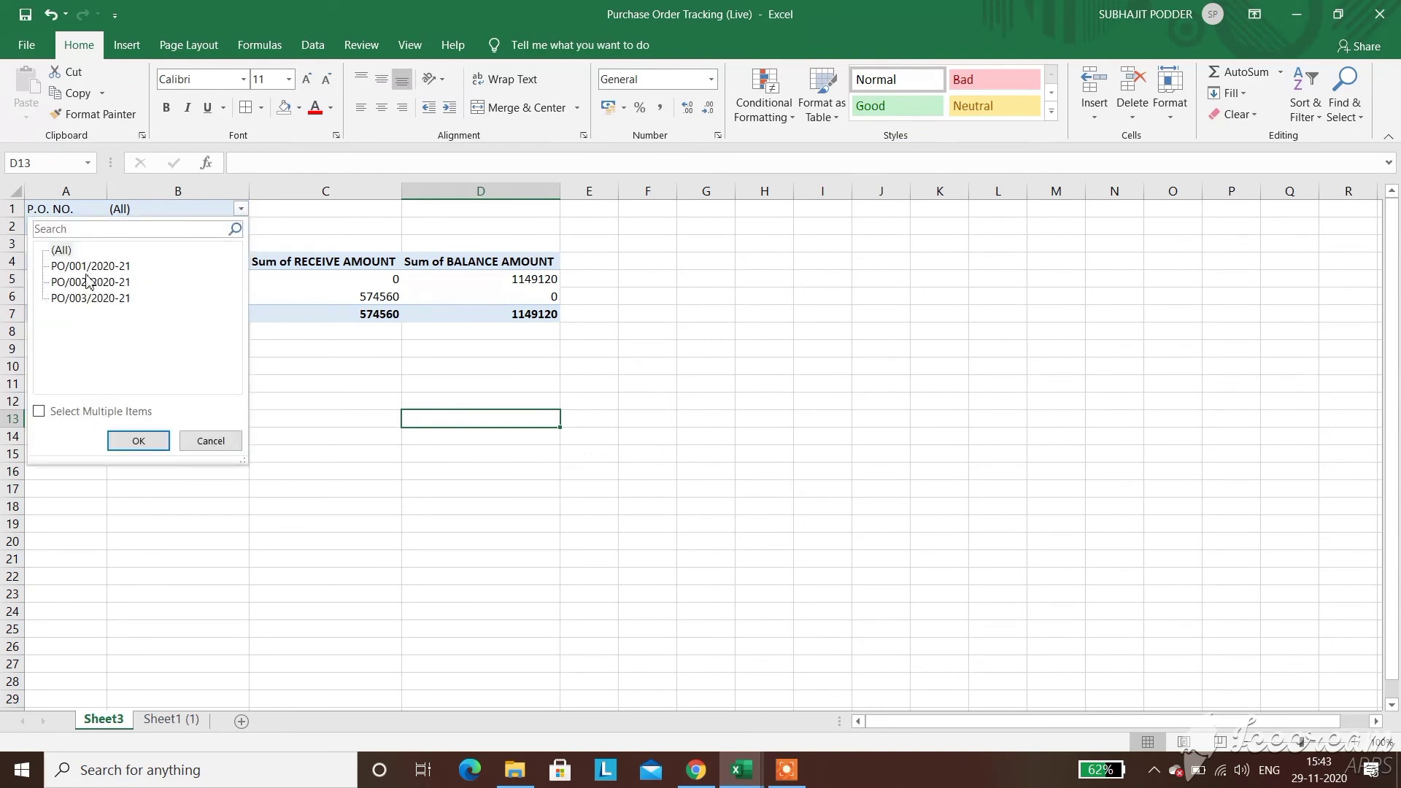
left_click(323, 243)
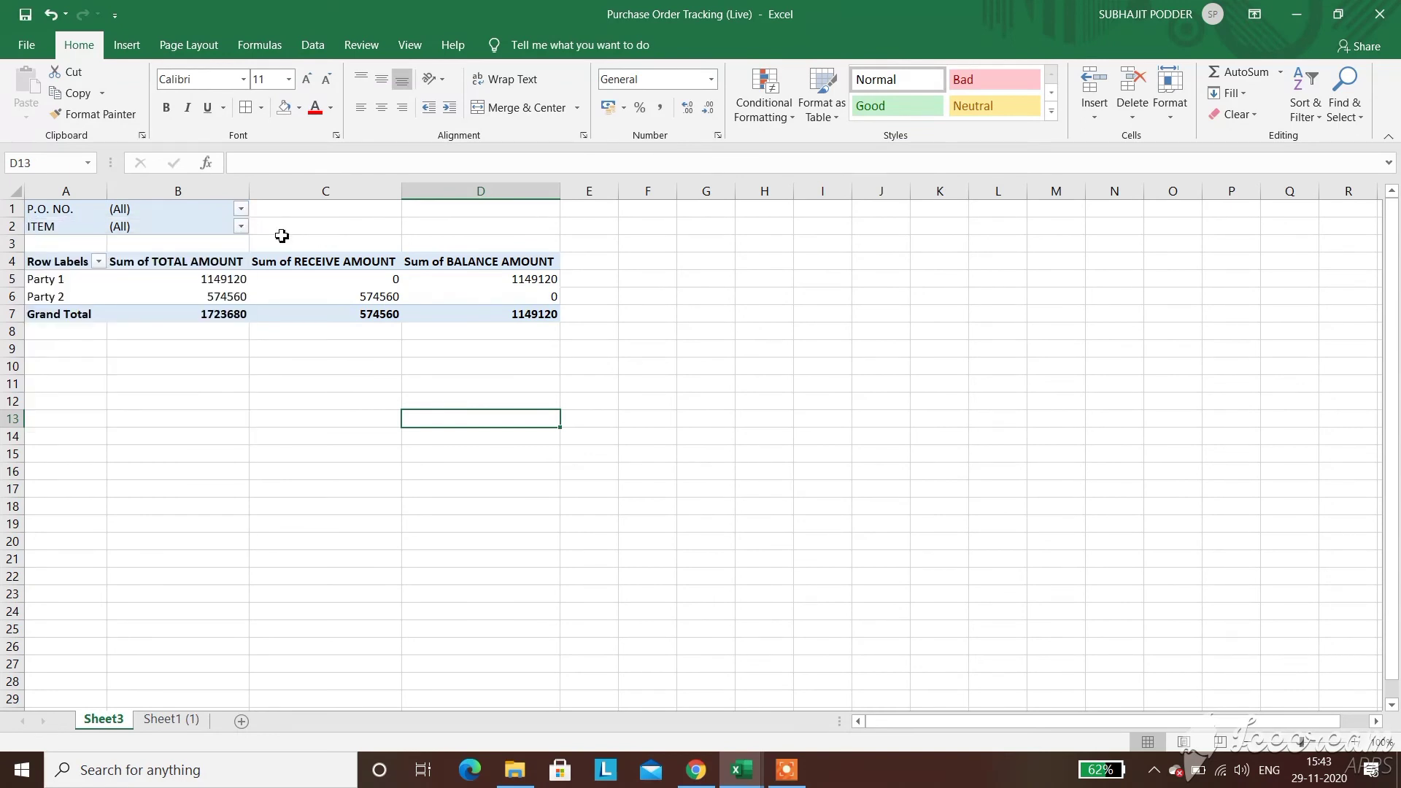
left_click(241, 227)
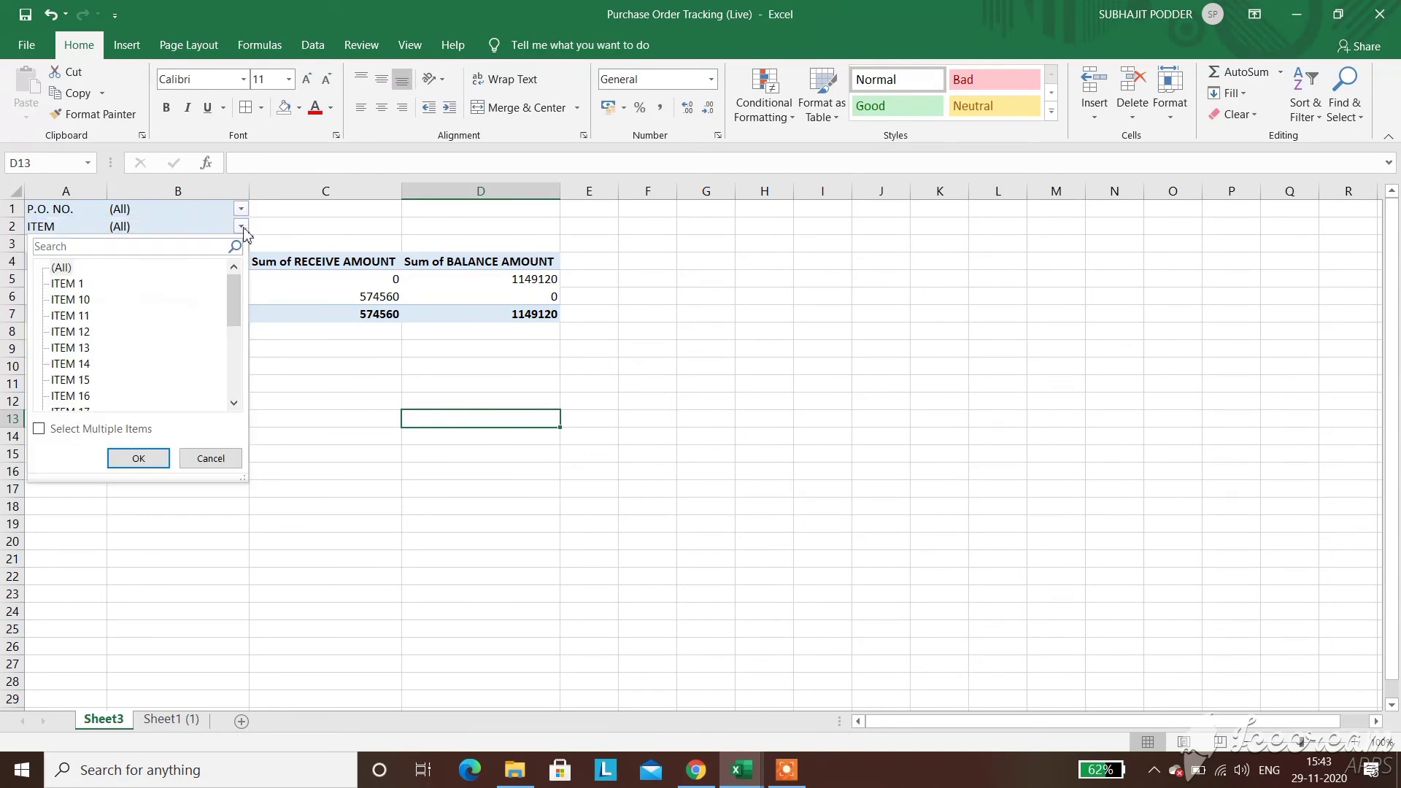
left_click(322, 231)
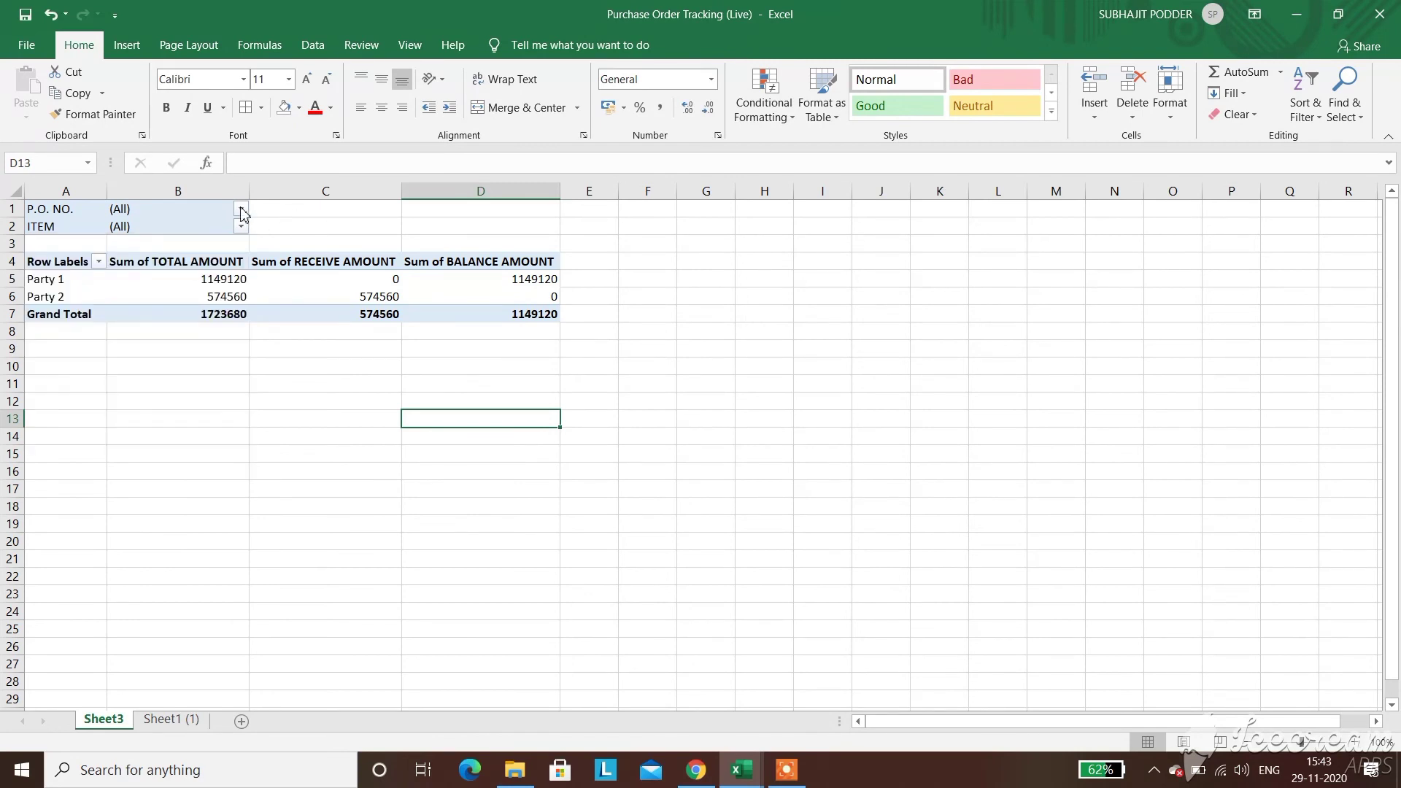
left_click(34, 296)
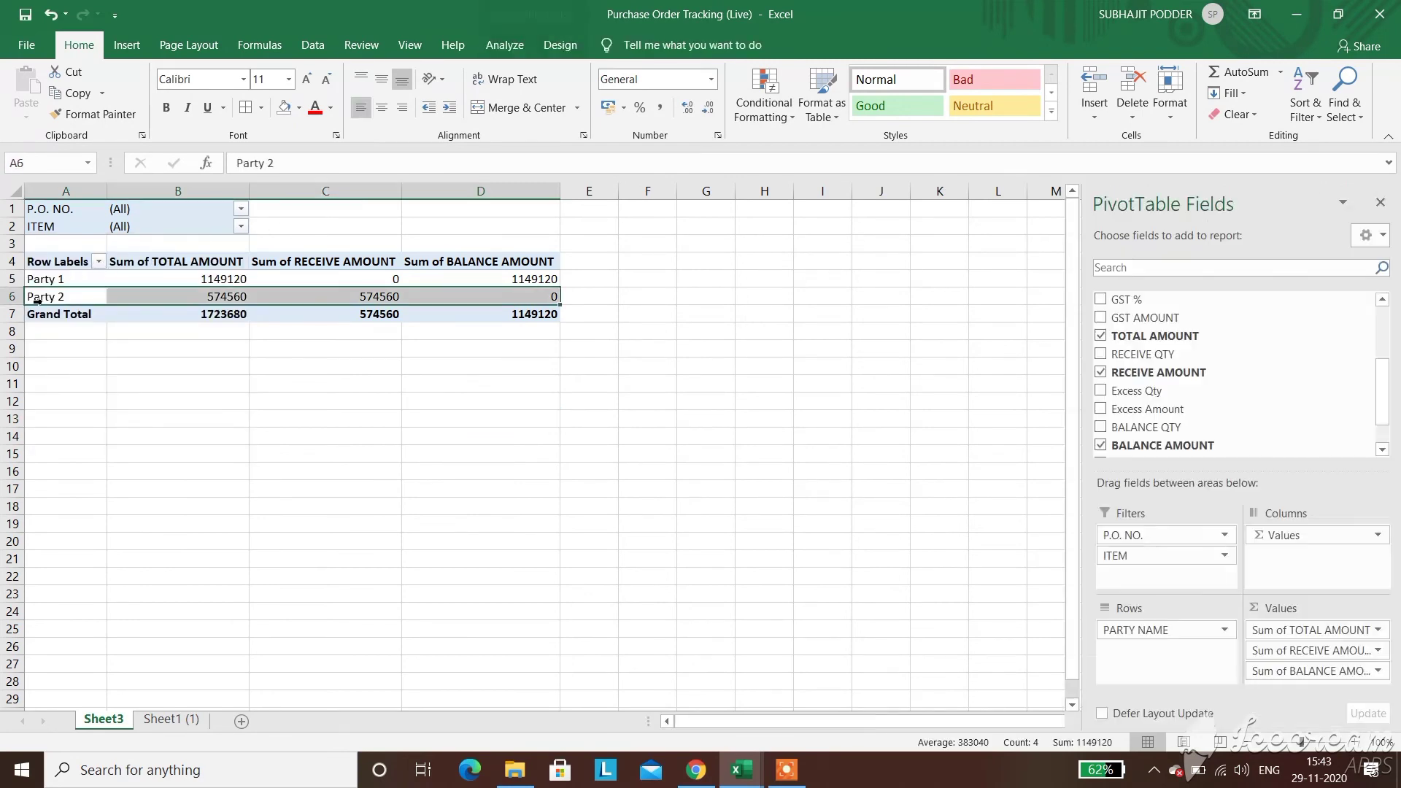
left_click(28, 280)
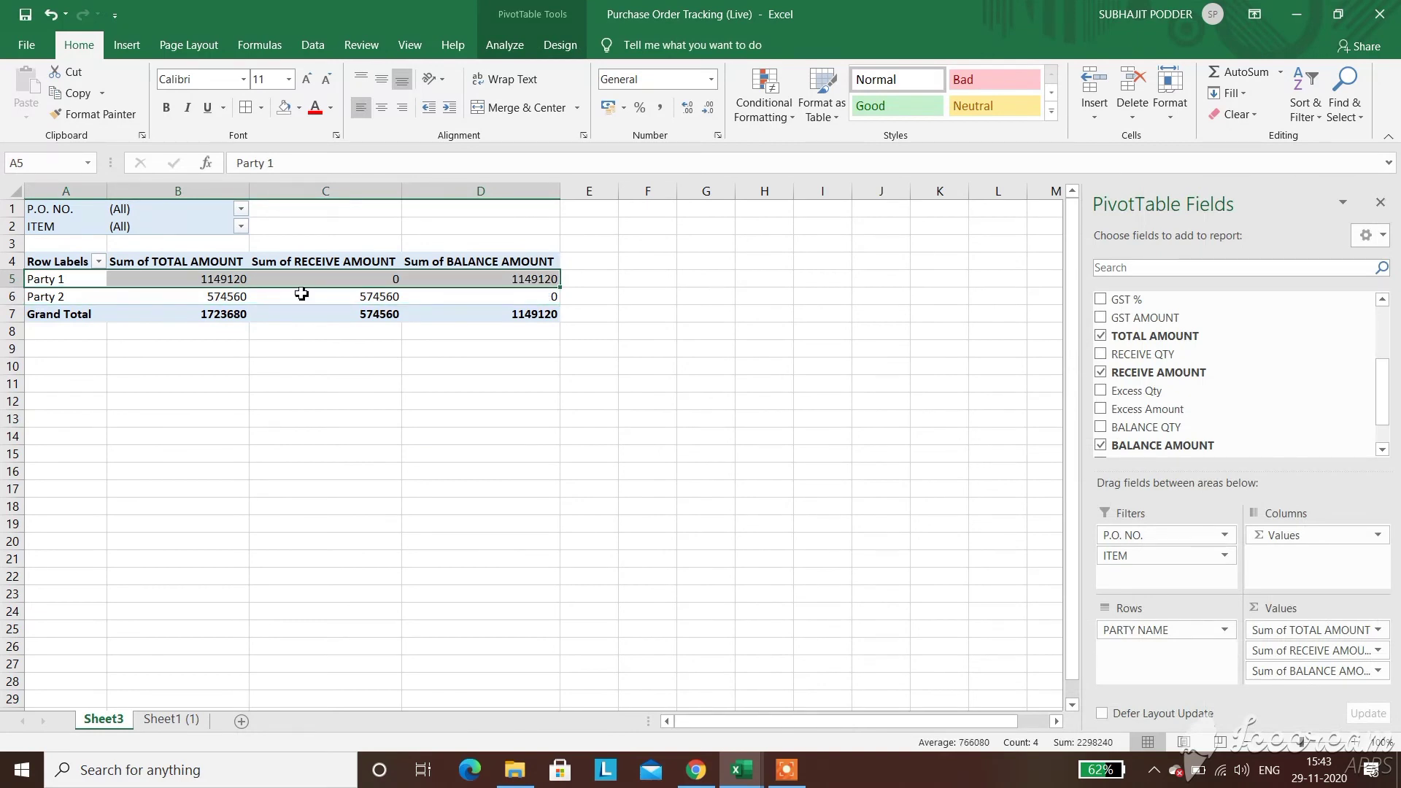
left_click(243, 412)
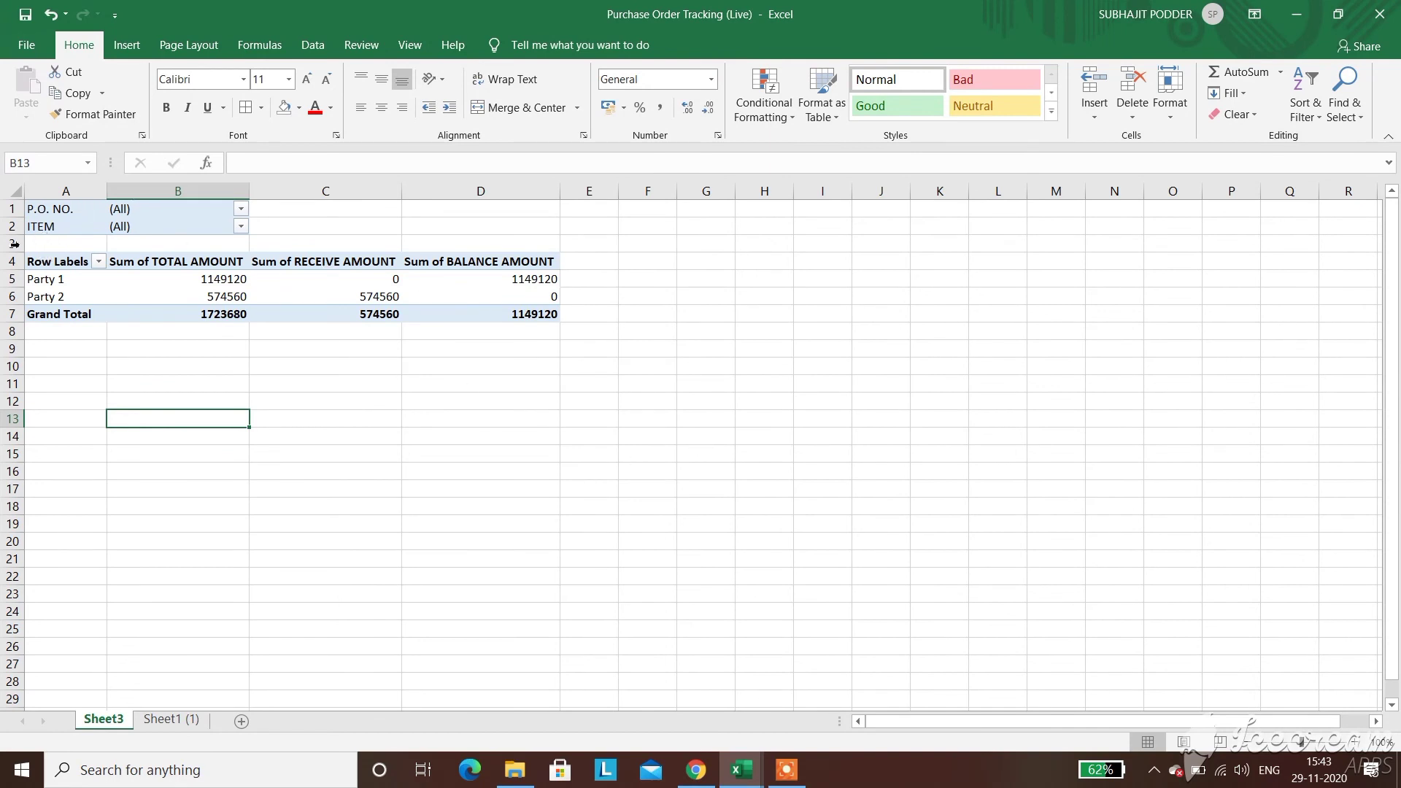
mouse_move(300, 306)
left_click(373, 473)
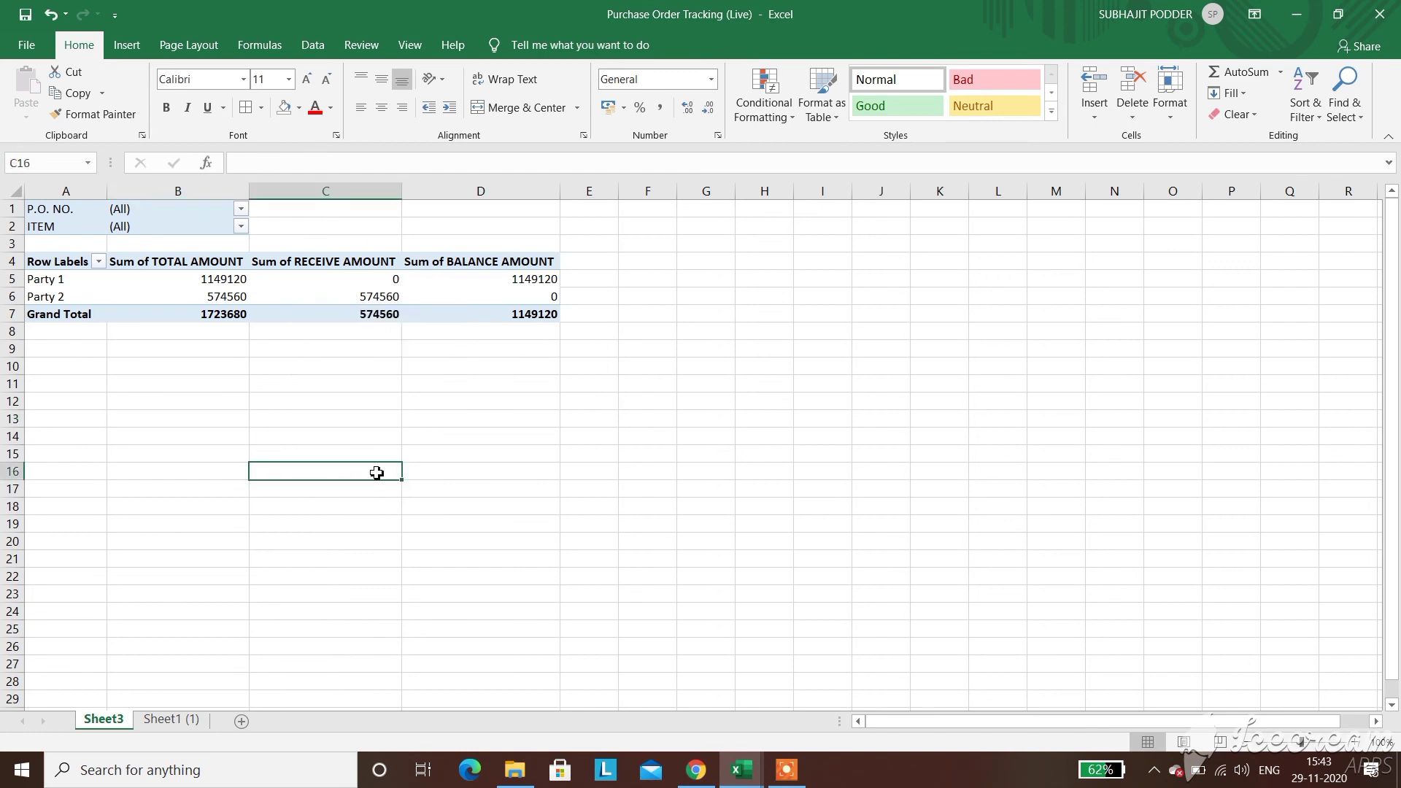
Filter the PivotTable to purchase order PO/002/2020-21 and return the P.O. NO. filter to (All)
left_click(242, 210)
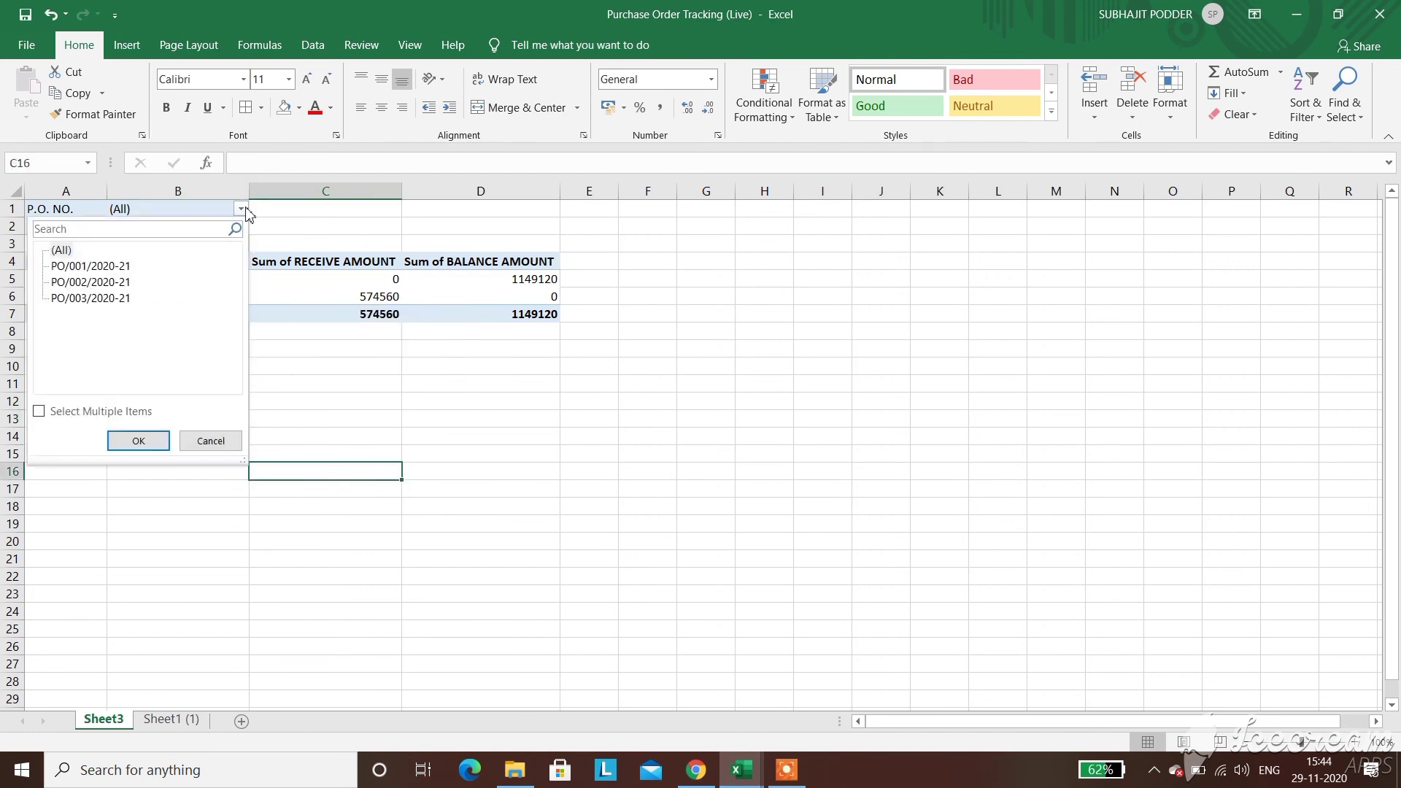
left_click(101, 285)
left_click(141, 440)
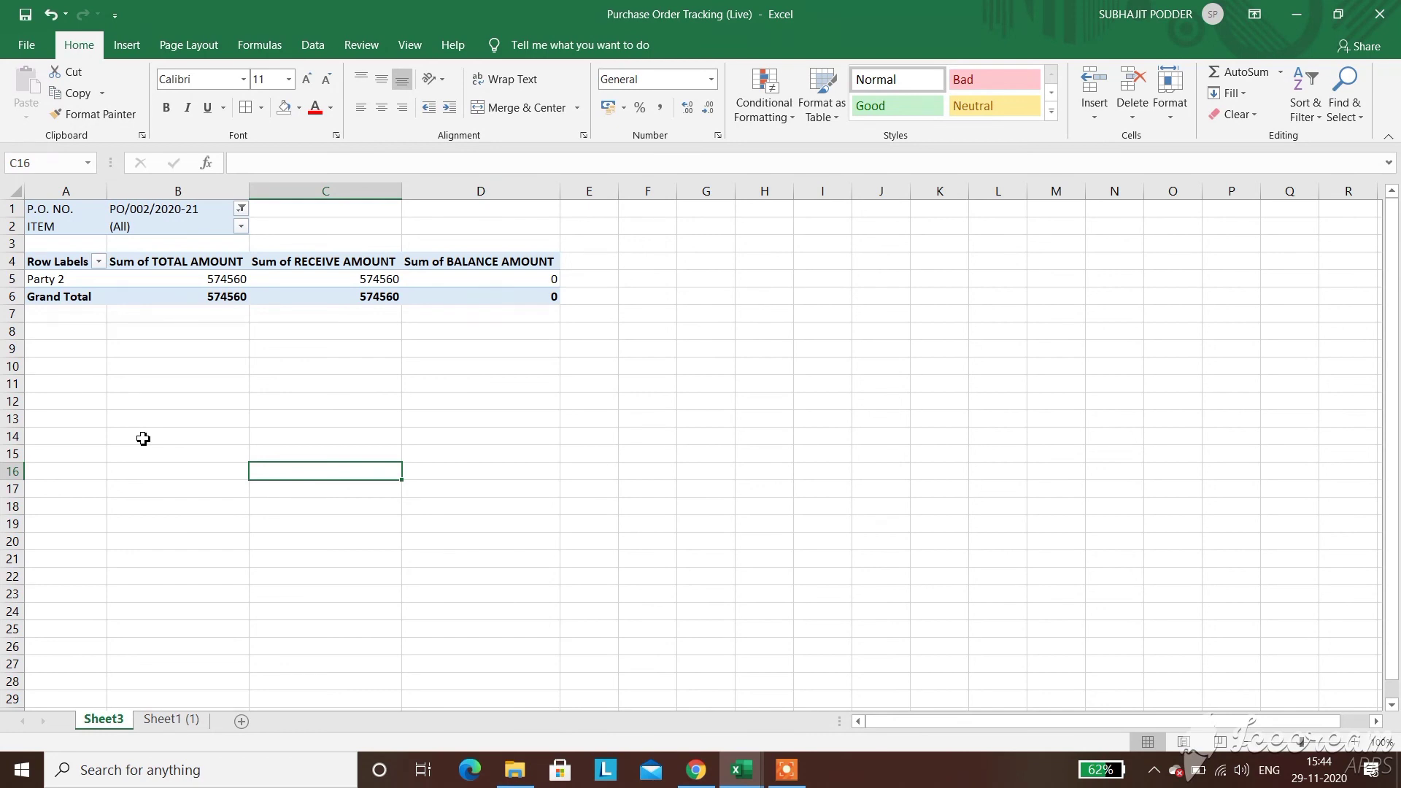
left_click(240, 209)
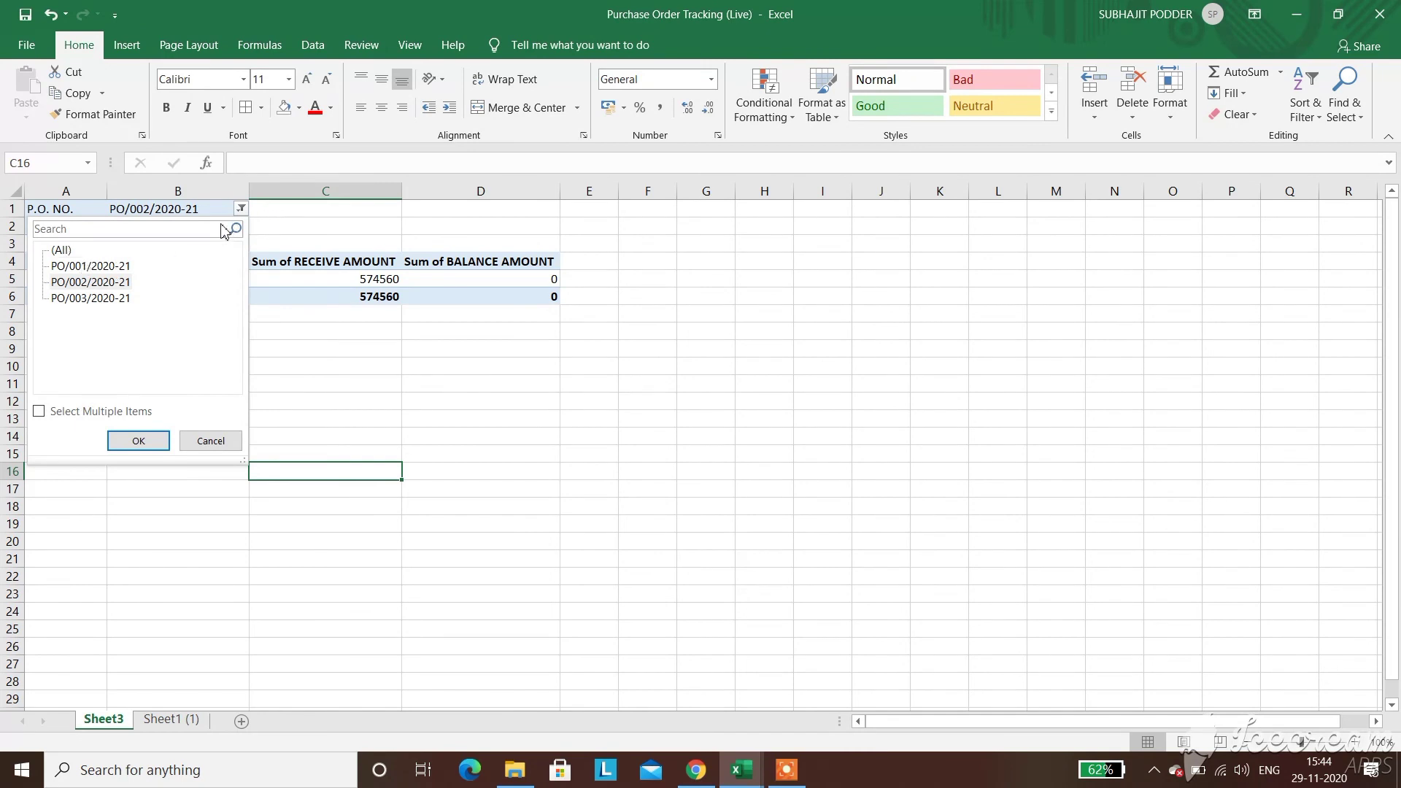
left_click(66, 251)
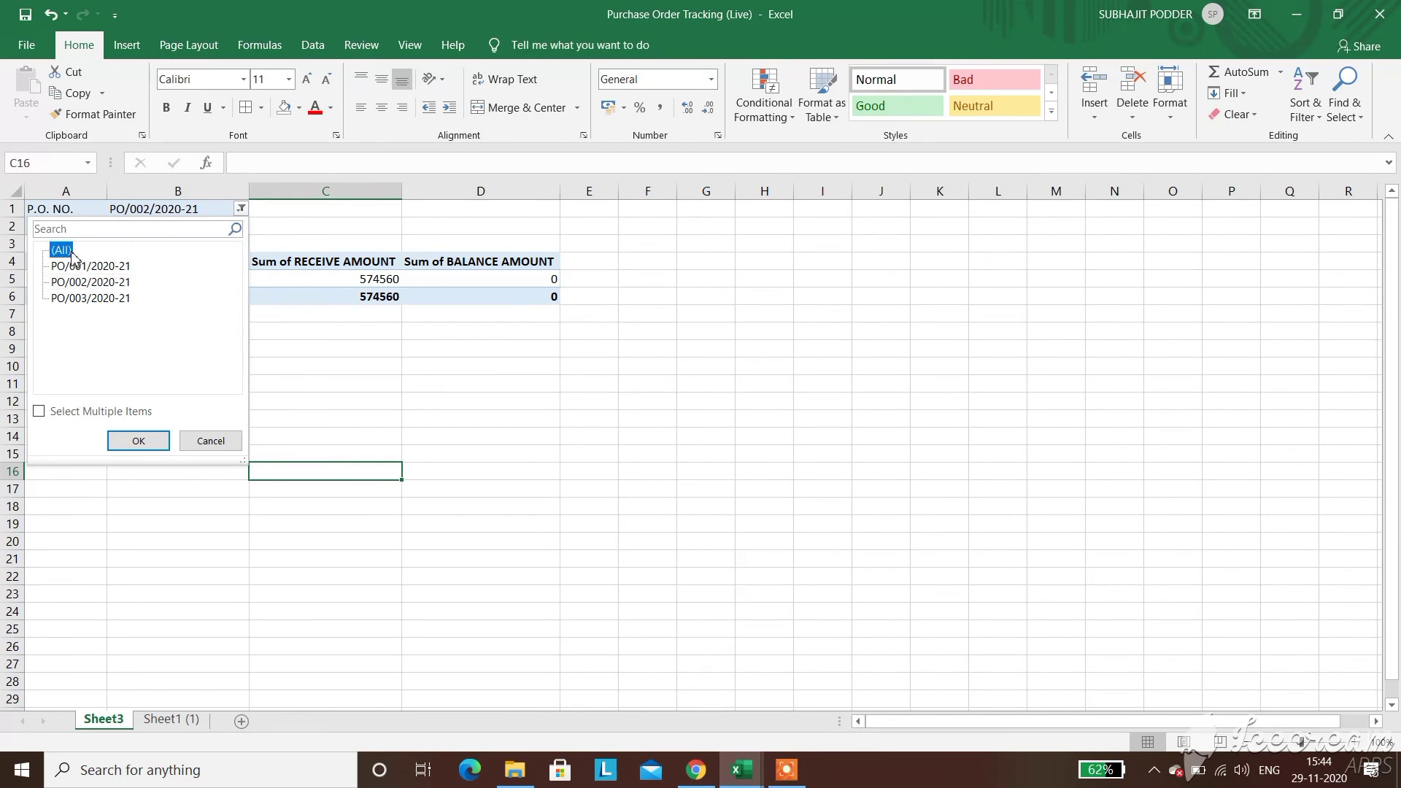
left_click(141, 441)
Filter the PivotTable by P.O. NO. PO/002/2020-21 with the ITEM filter set to (All)
left_click(240, 210)
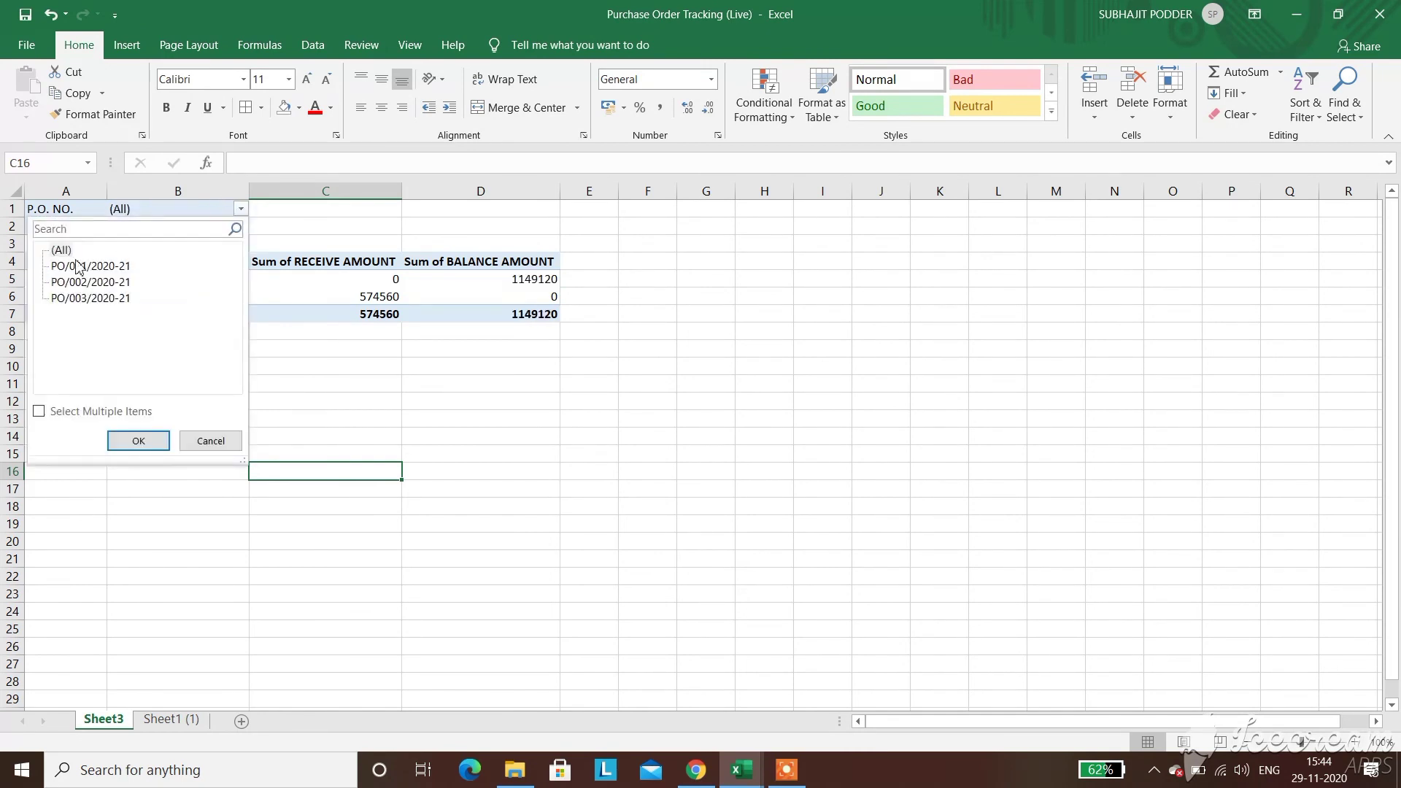
left_click(78, 287)
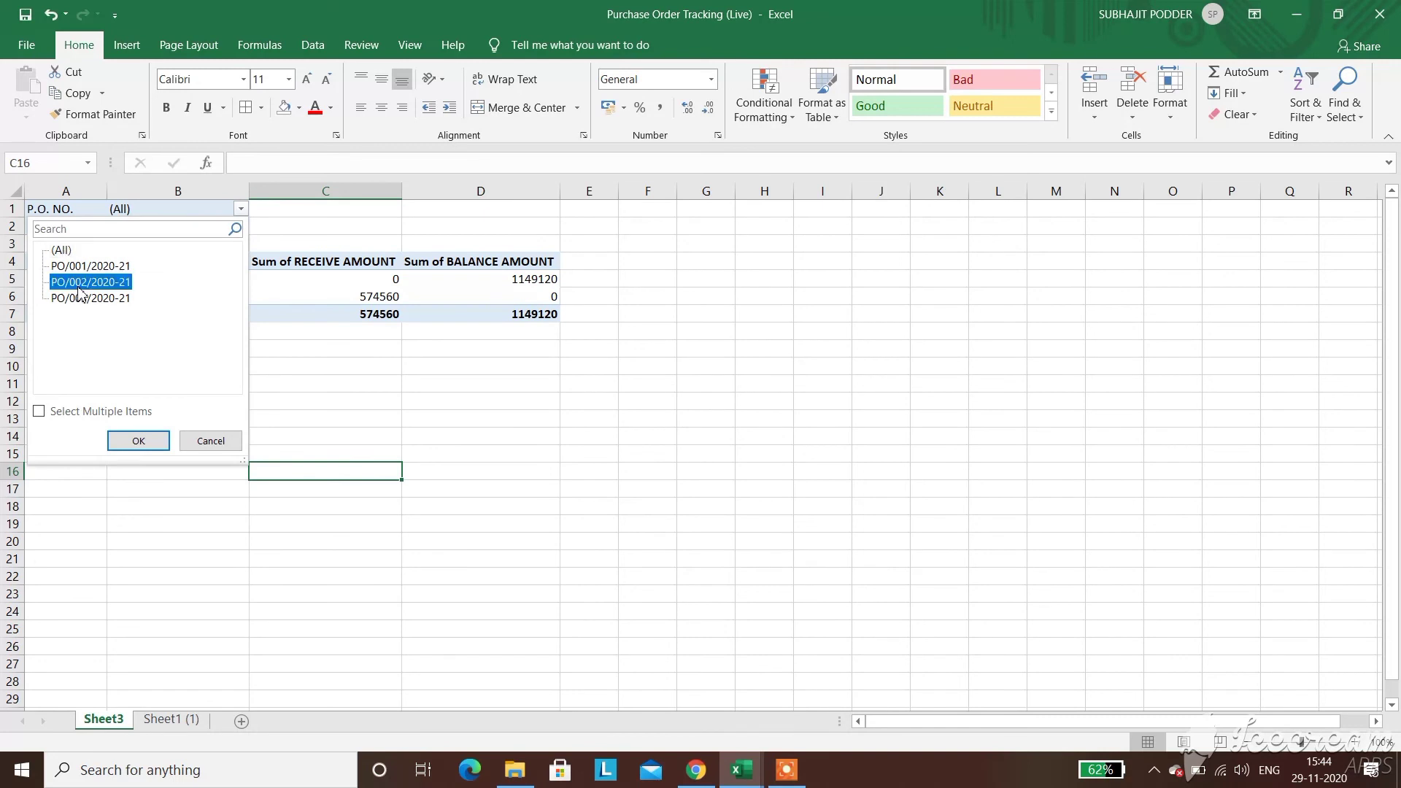
left_click(140, 441)
left_click(241, 226)
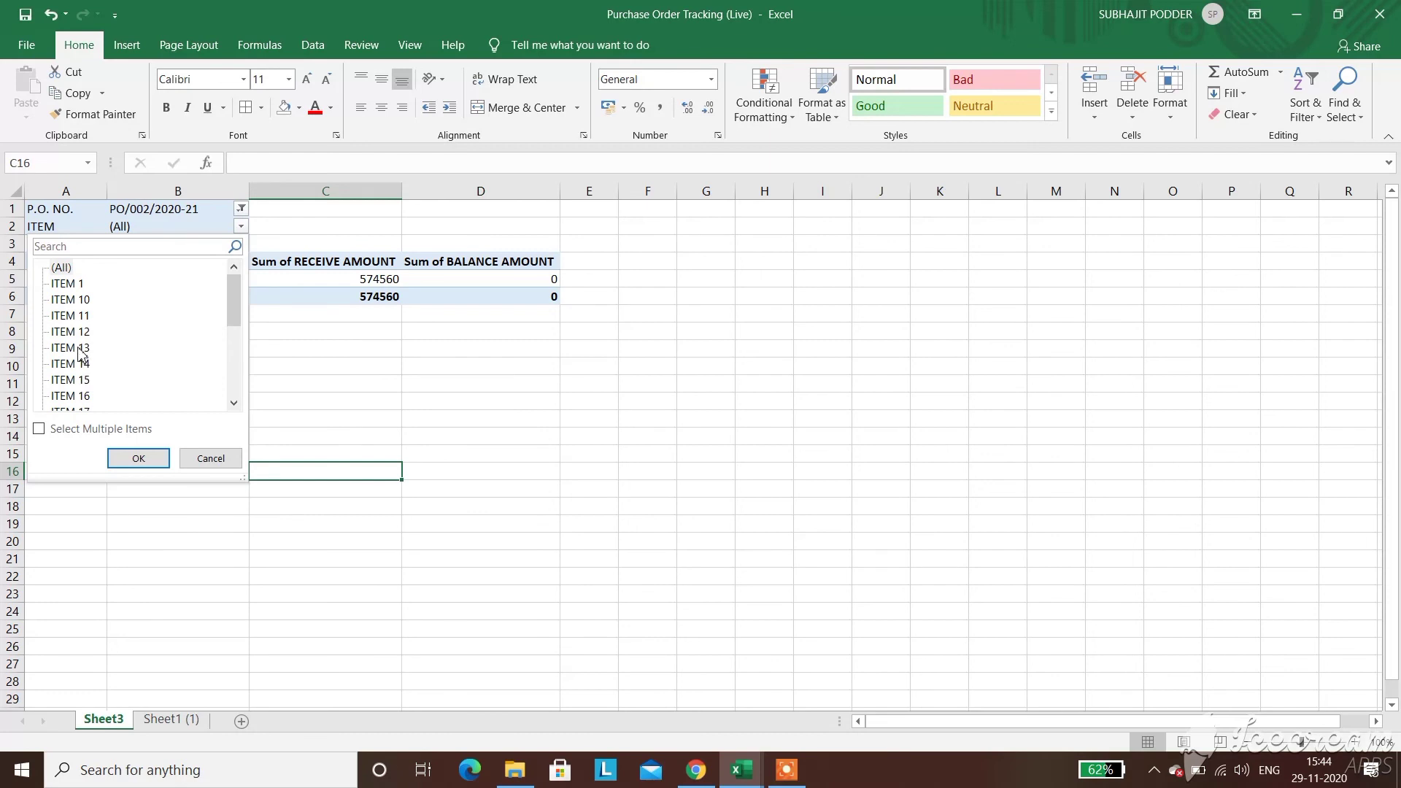
left_click(307, 211)
left_click(241, 226)
left_click(67, 268)
left_click(140, 459)
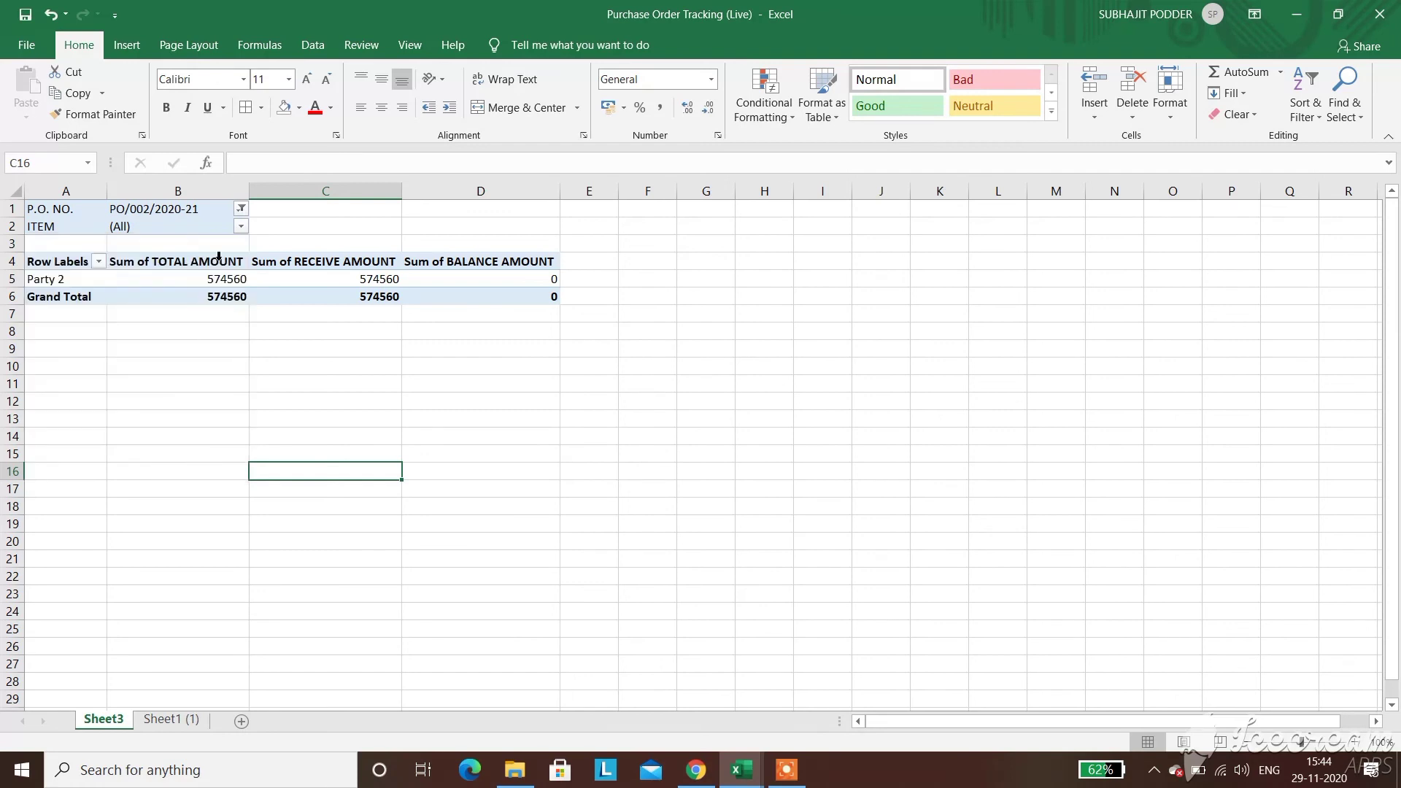
Clear the purchase order filter by setting P.O. NO. back to (All)
left_click(241, 209)
left_click(64, 250)
left_click(154, 443)
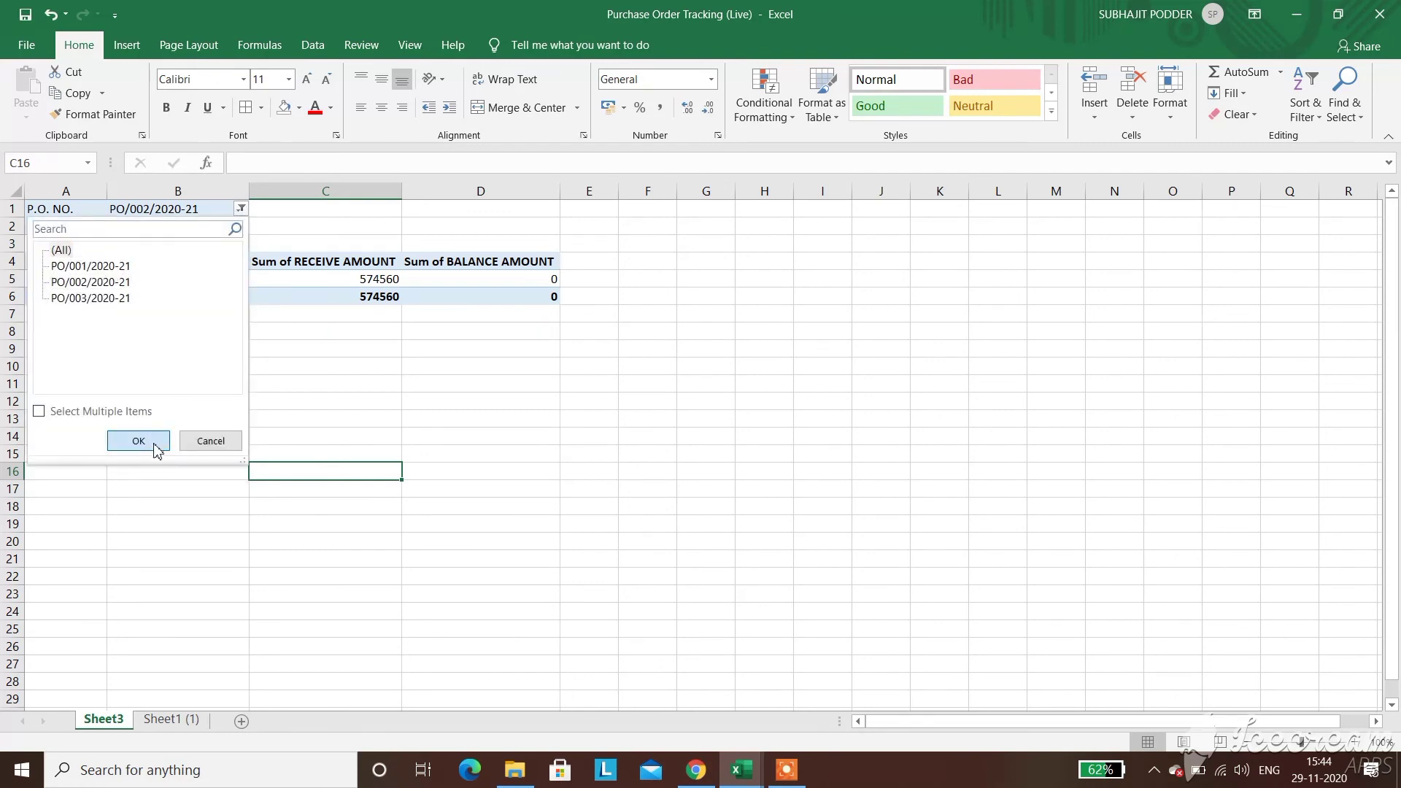
Filter the PivotTable to ITEM 8 with the ITEM filter and check the Party 1 total, received and balance amounts
left_click(240, 226)
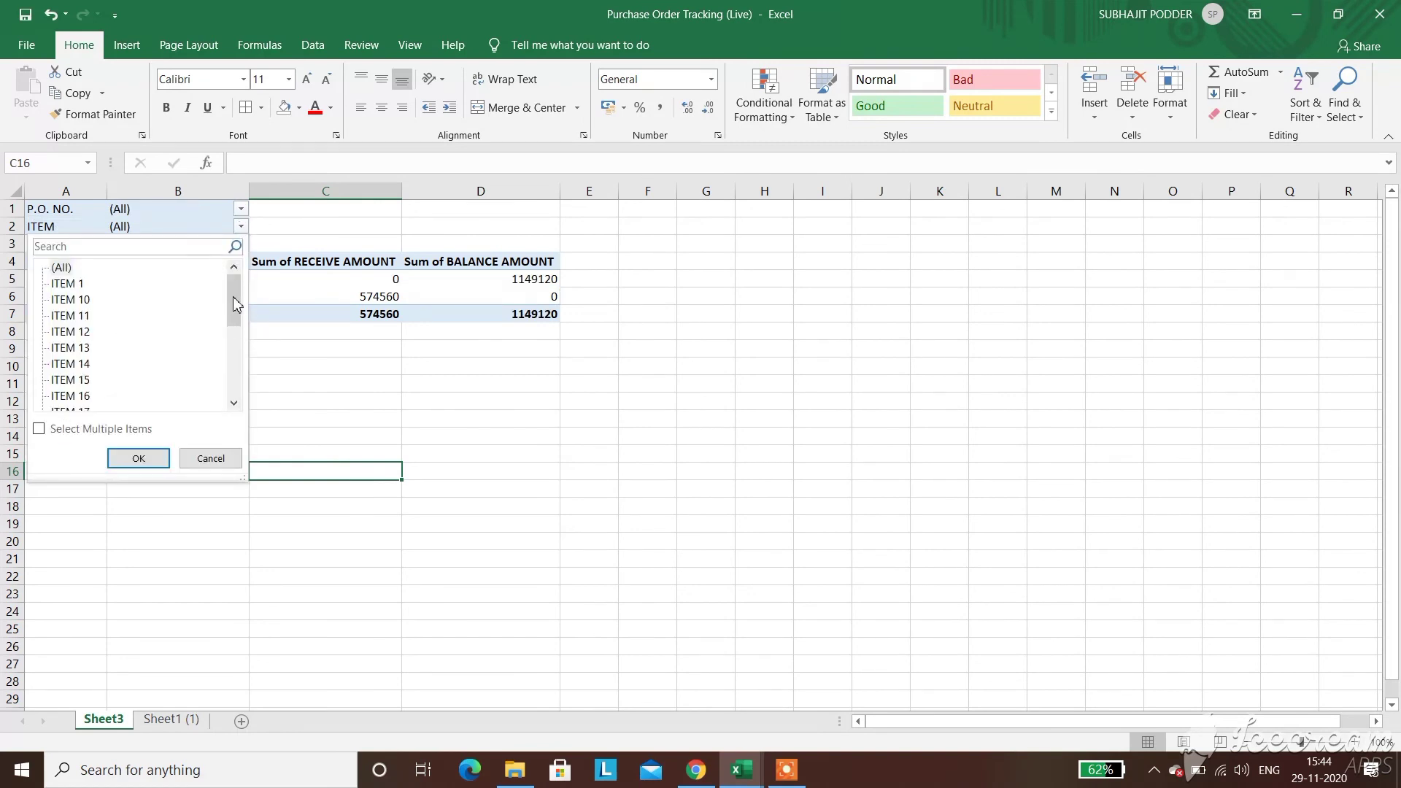
left_click_drag(232, 296, 230, 398)
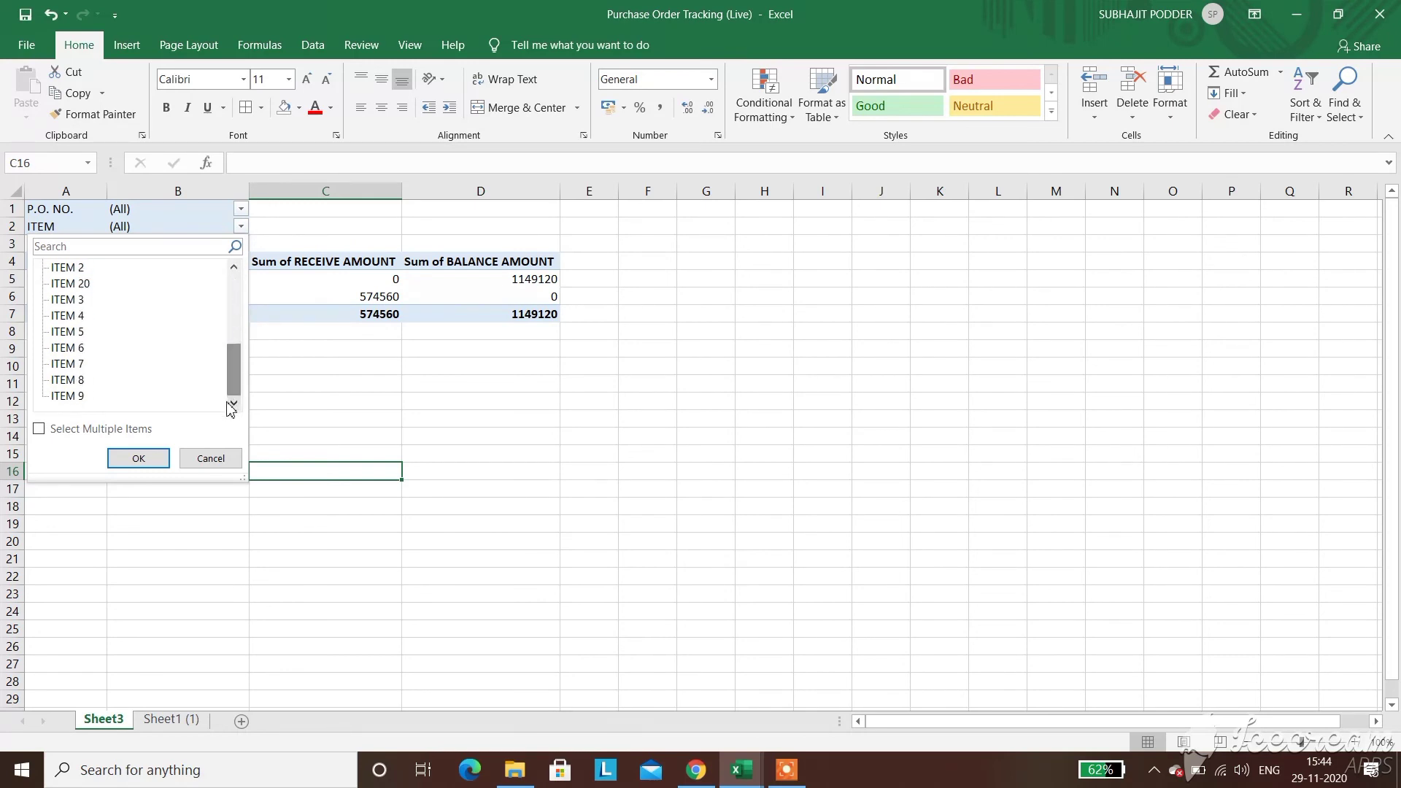
left_click(82, 383)
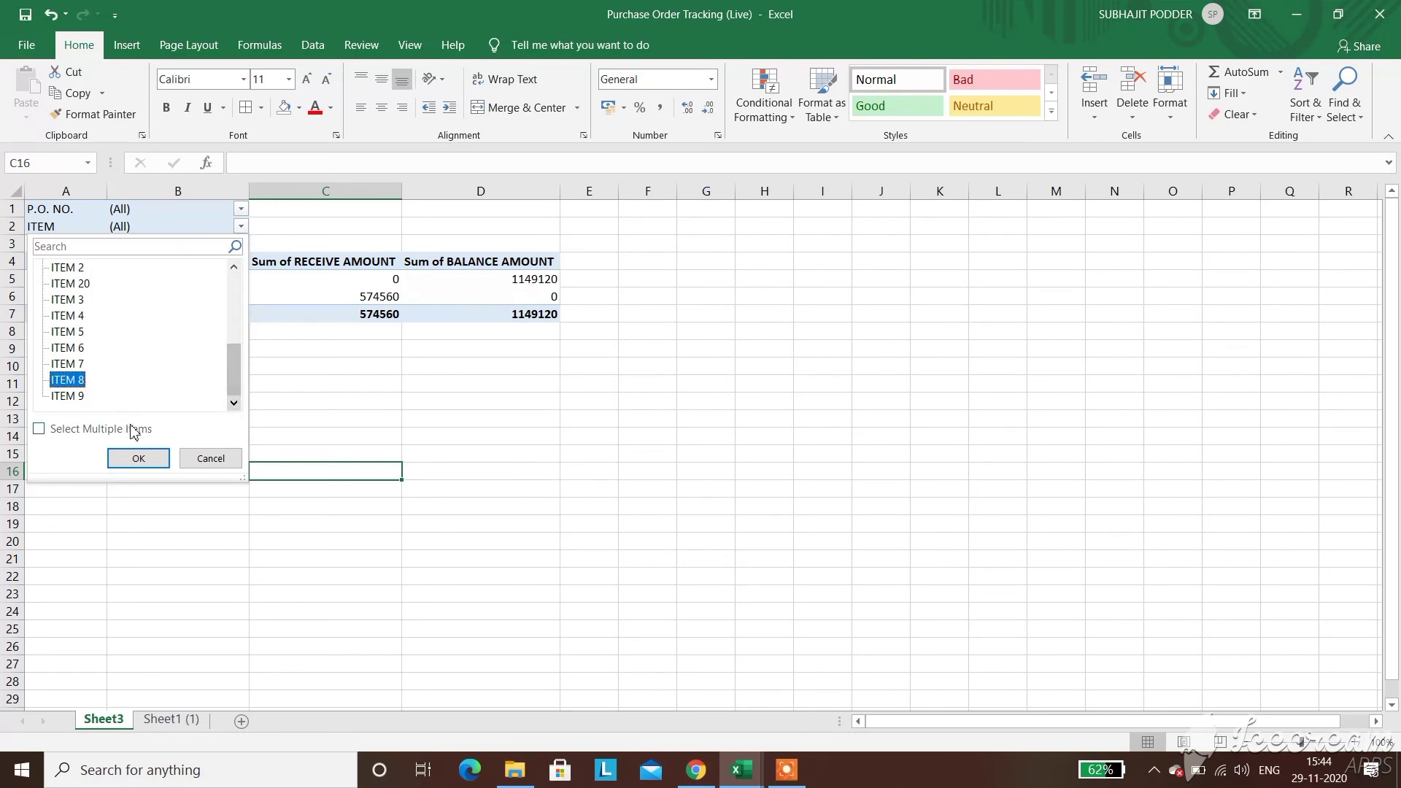
left_click(139, 458)
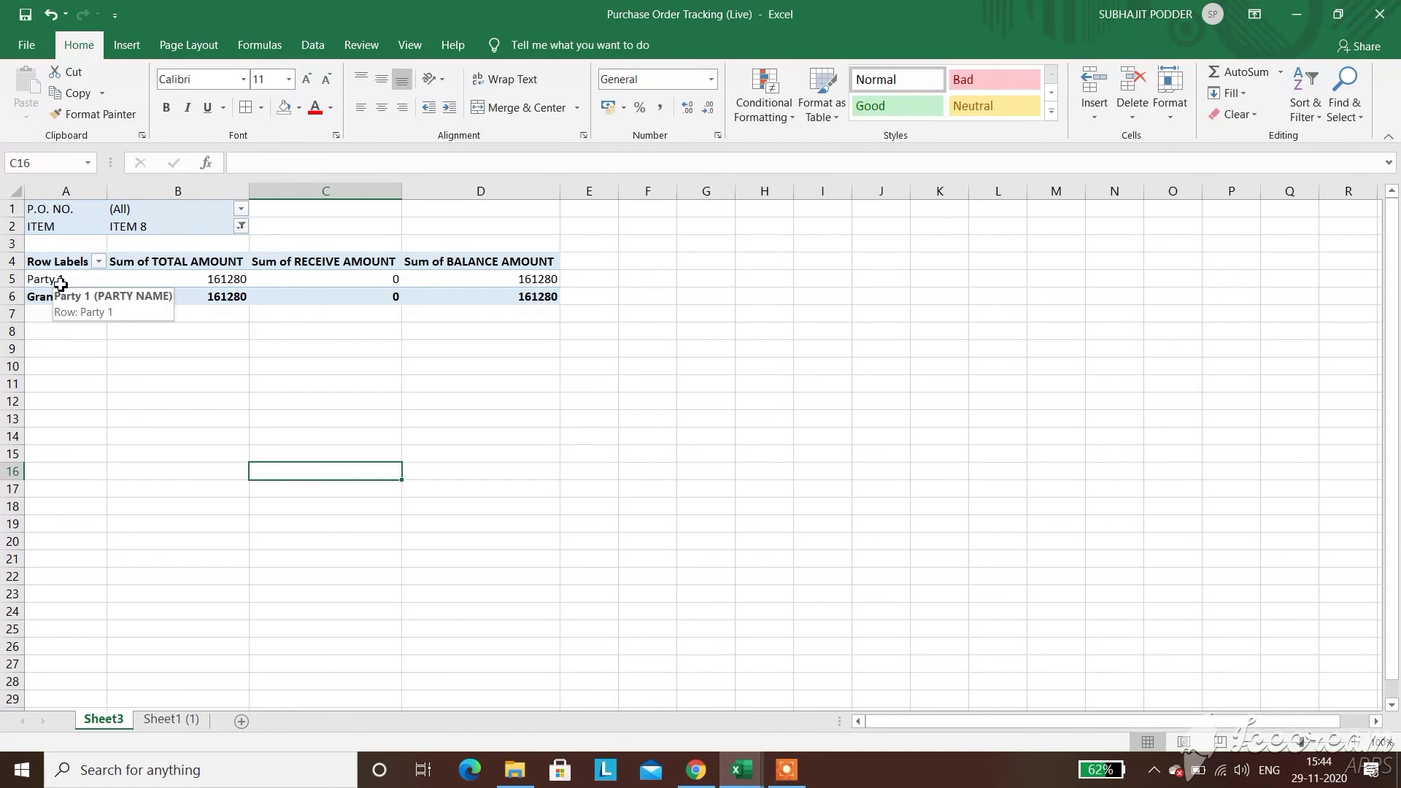
mouse_move(179, 294)
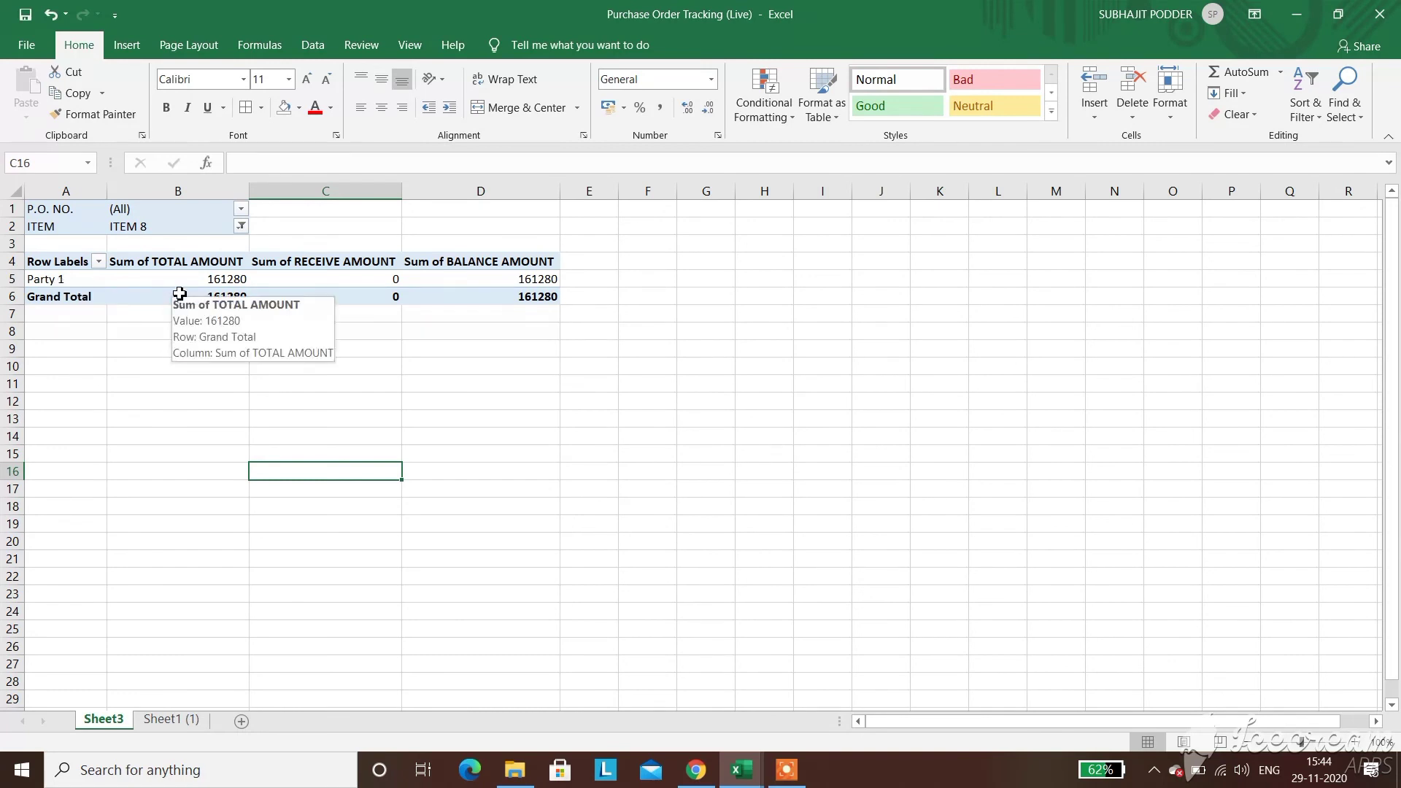
left_click(504, 276)
left_click(632, 348)
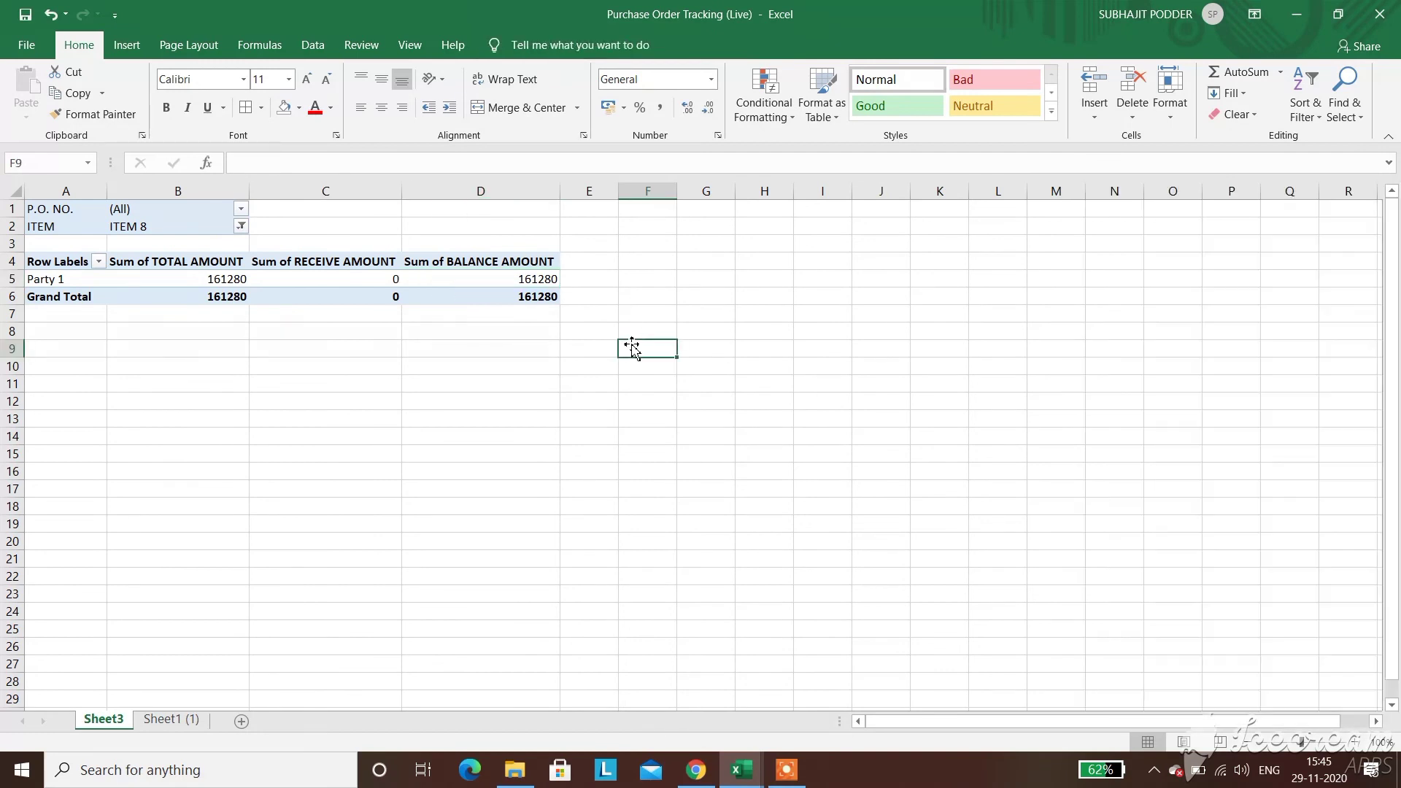
Review the PivotTable's available fields and the amount fields placed in its Values area
left_click(379, 283)
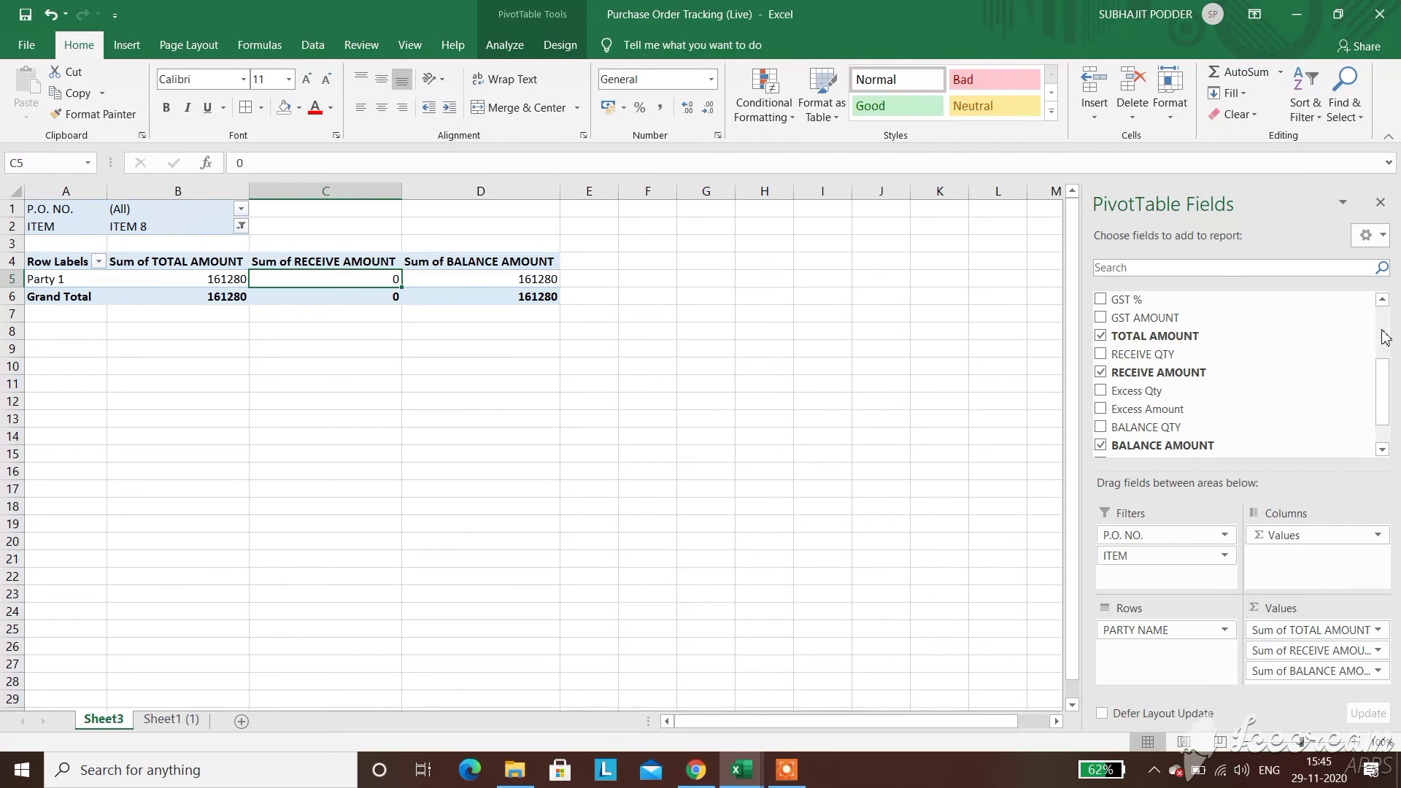
left_click_drag(1387, 376, 1386, 343)
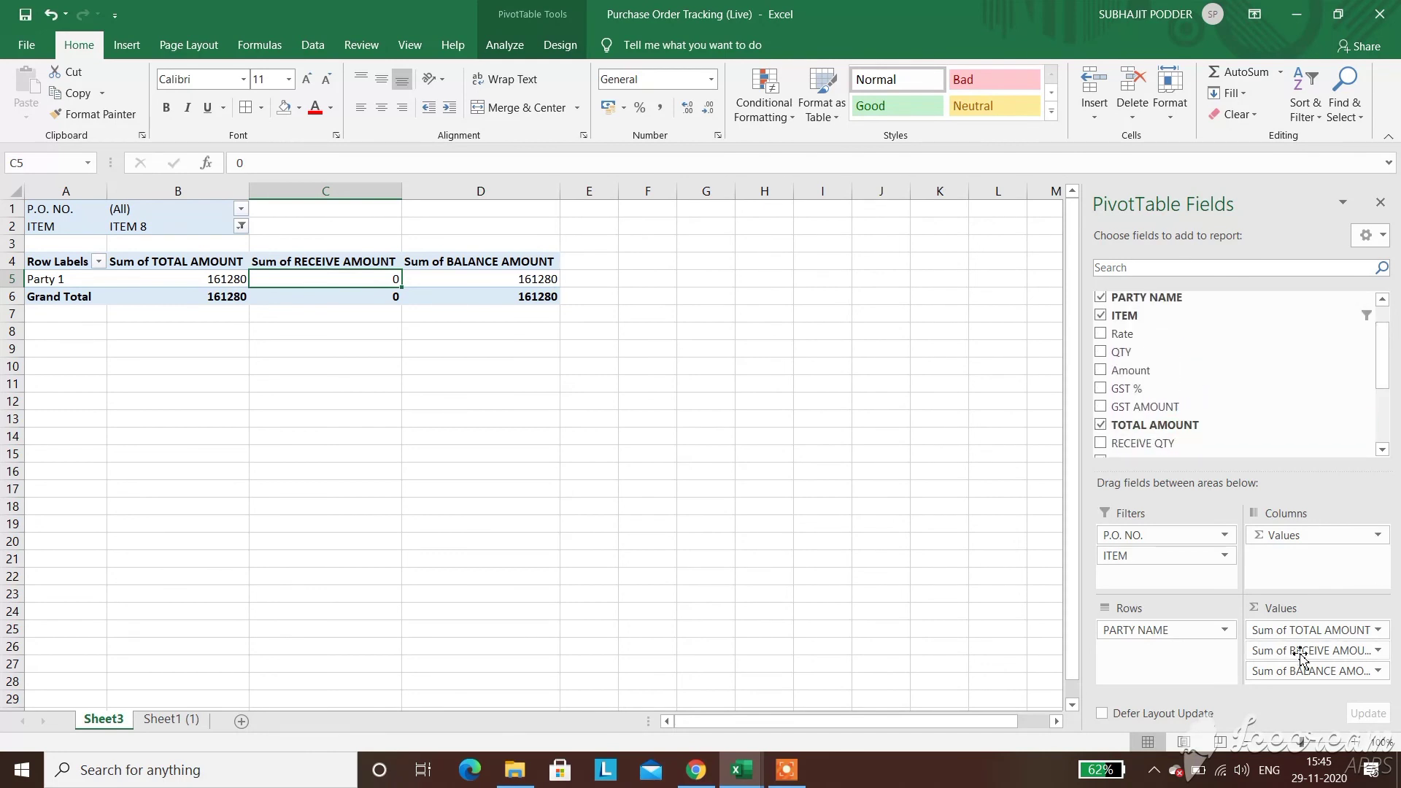
left_click(1270, 632)
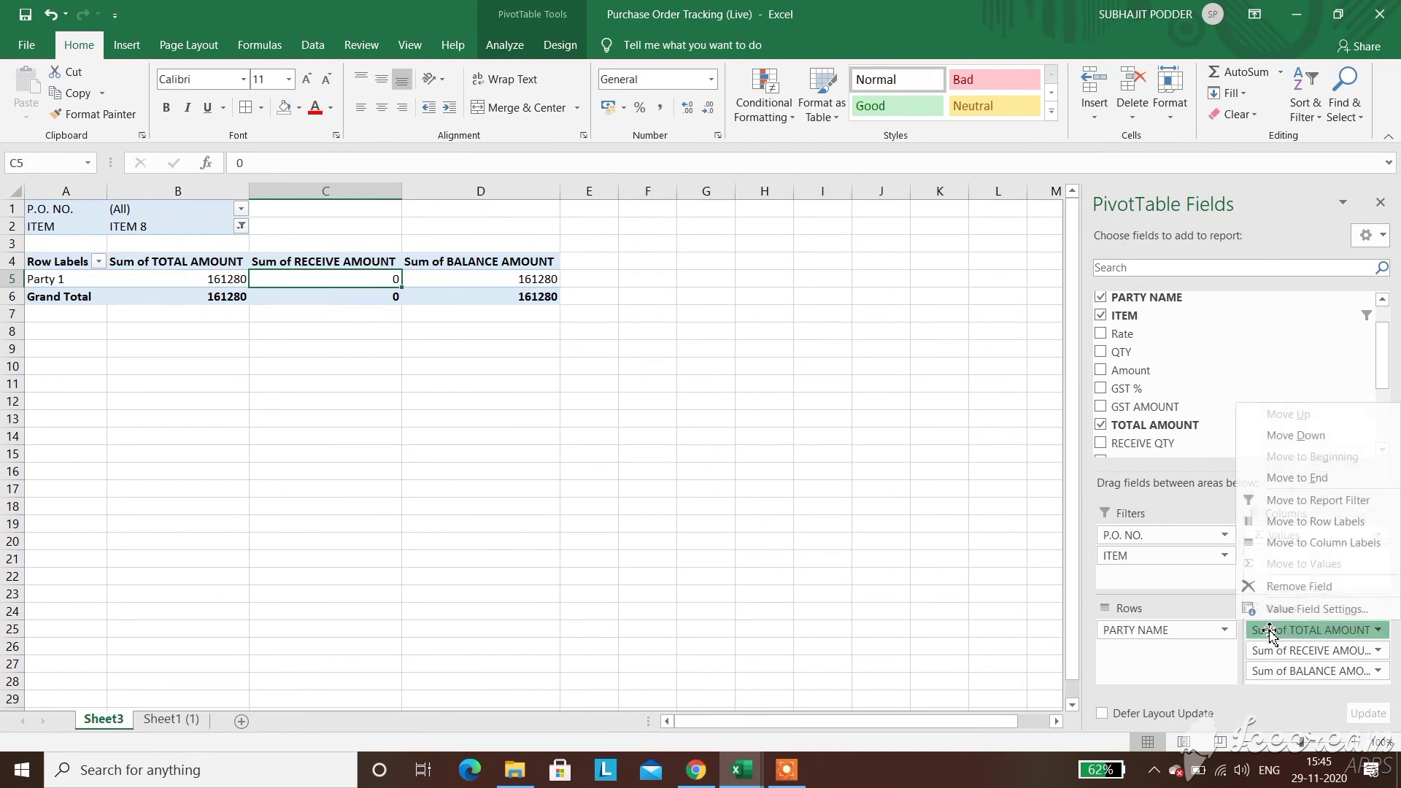
left_click(932, 578)
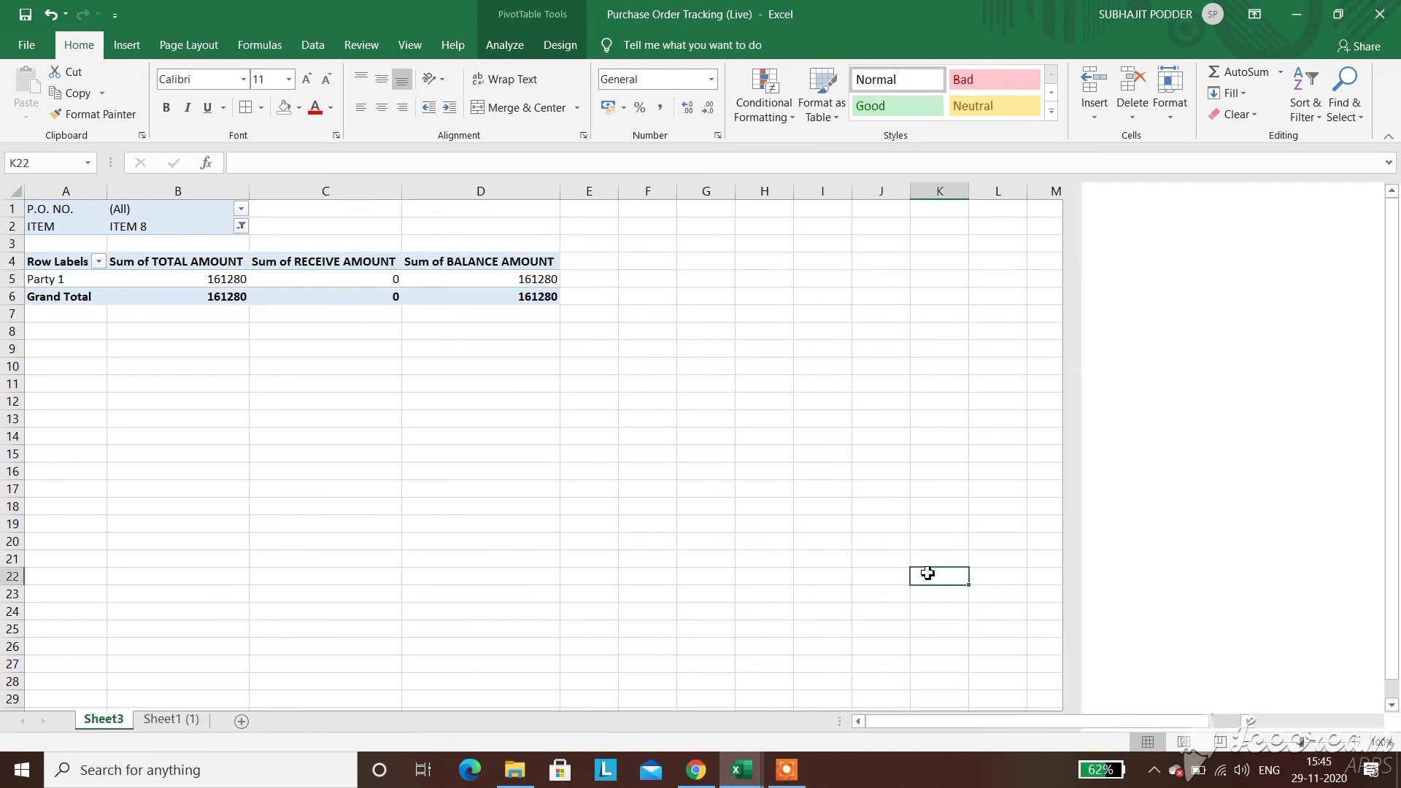
Clear the item filter by setting ITEM back to (All)
left_click(283, 265)
left_click(241, 228)
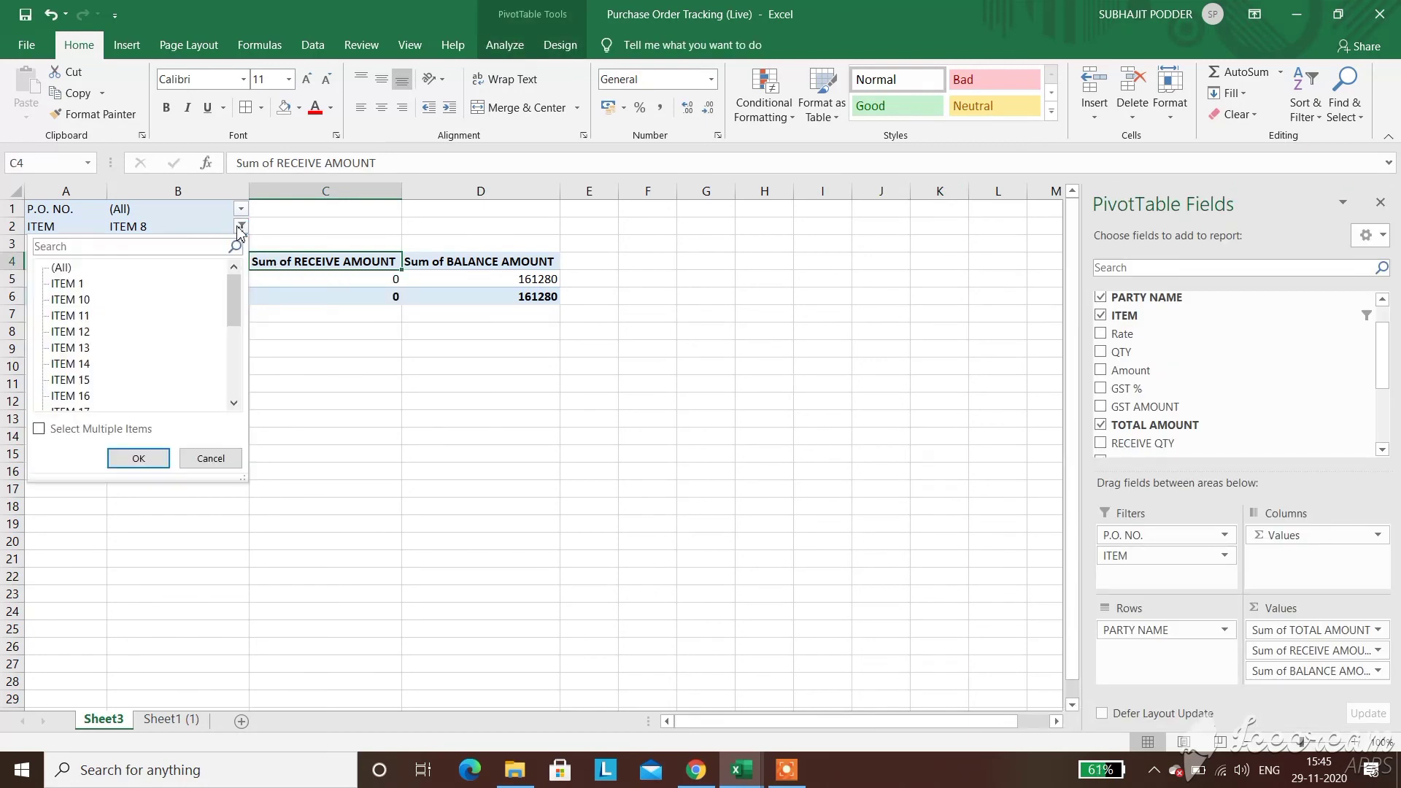
left_click(64, 268)
left_click(140, 459)
left_click(427, 528)
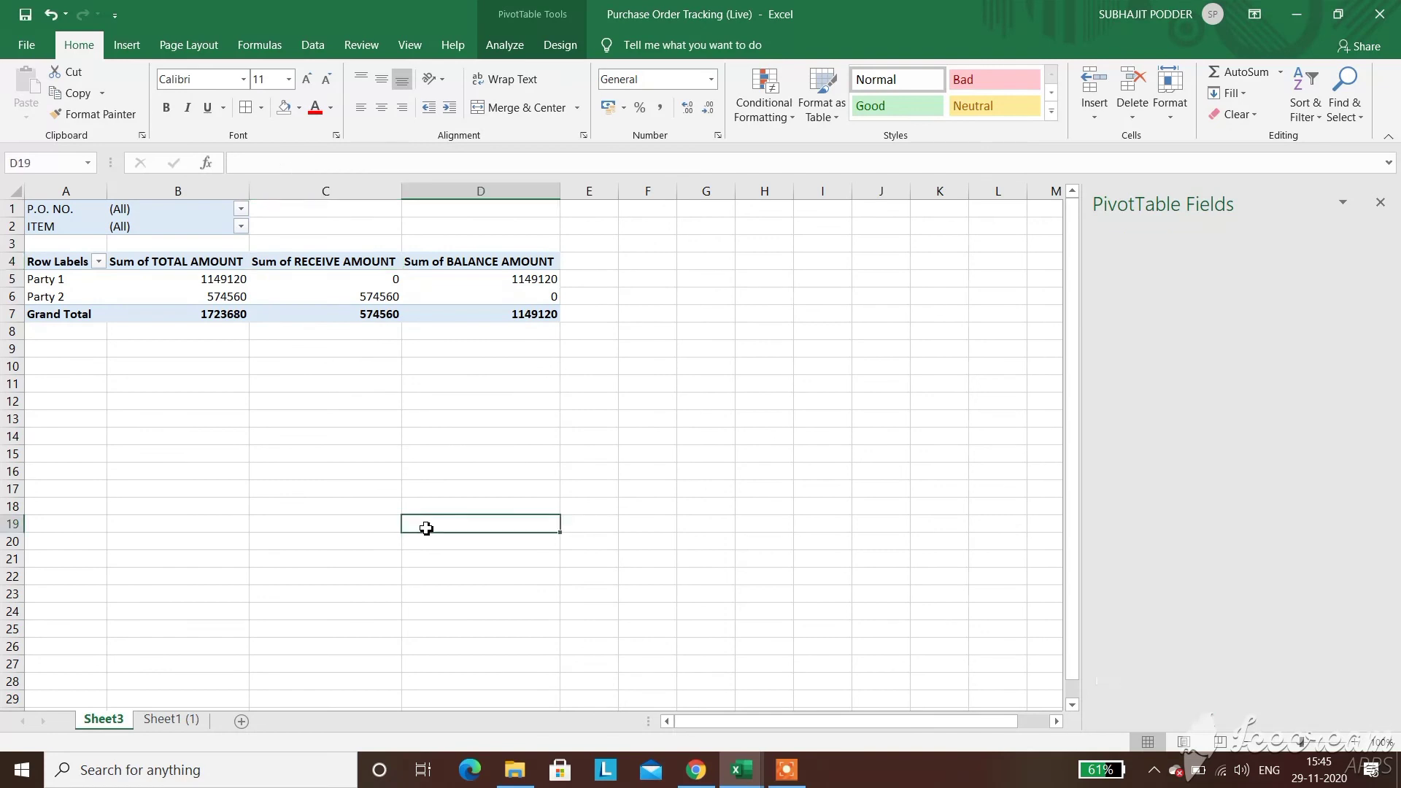